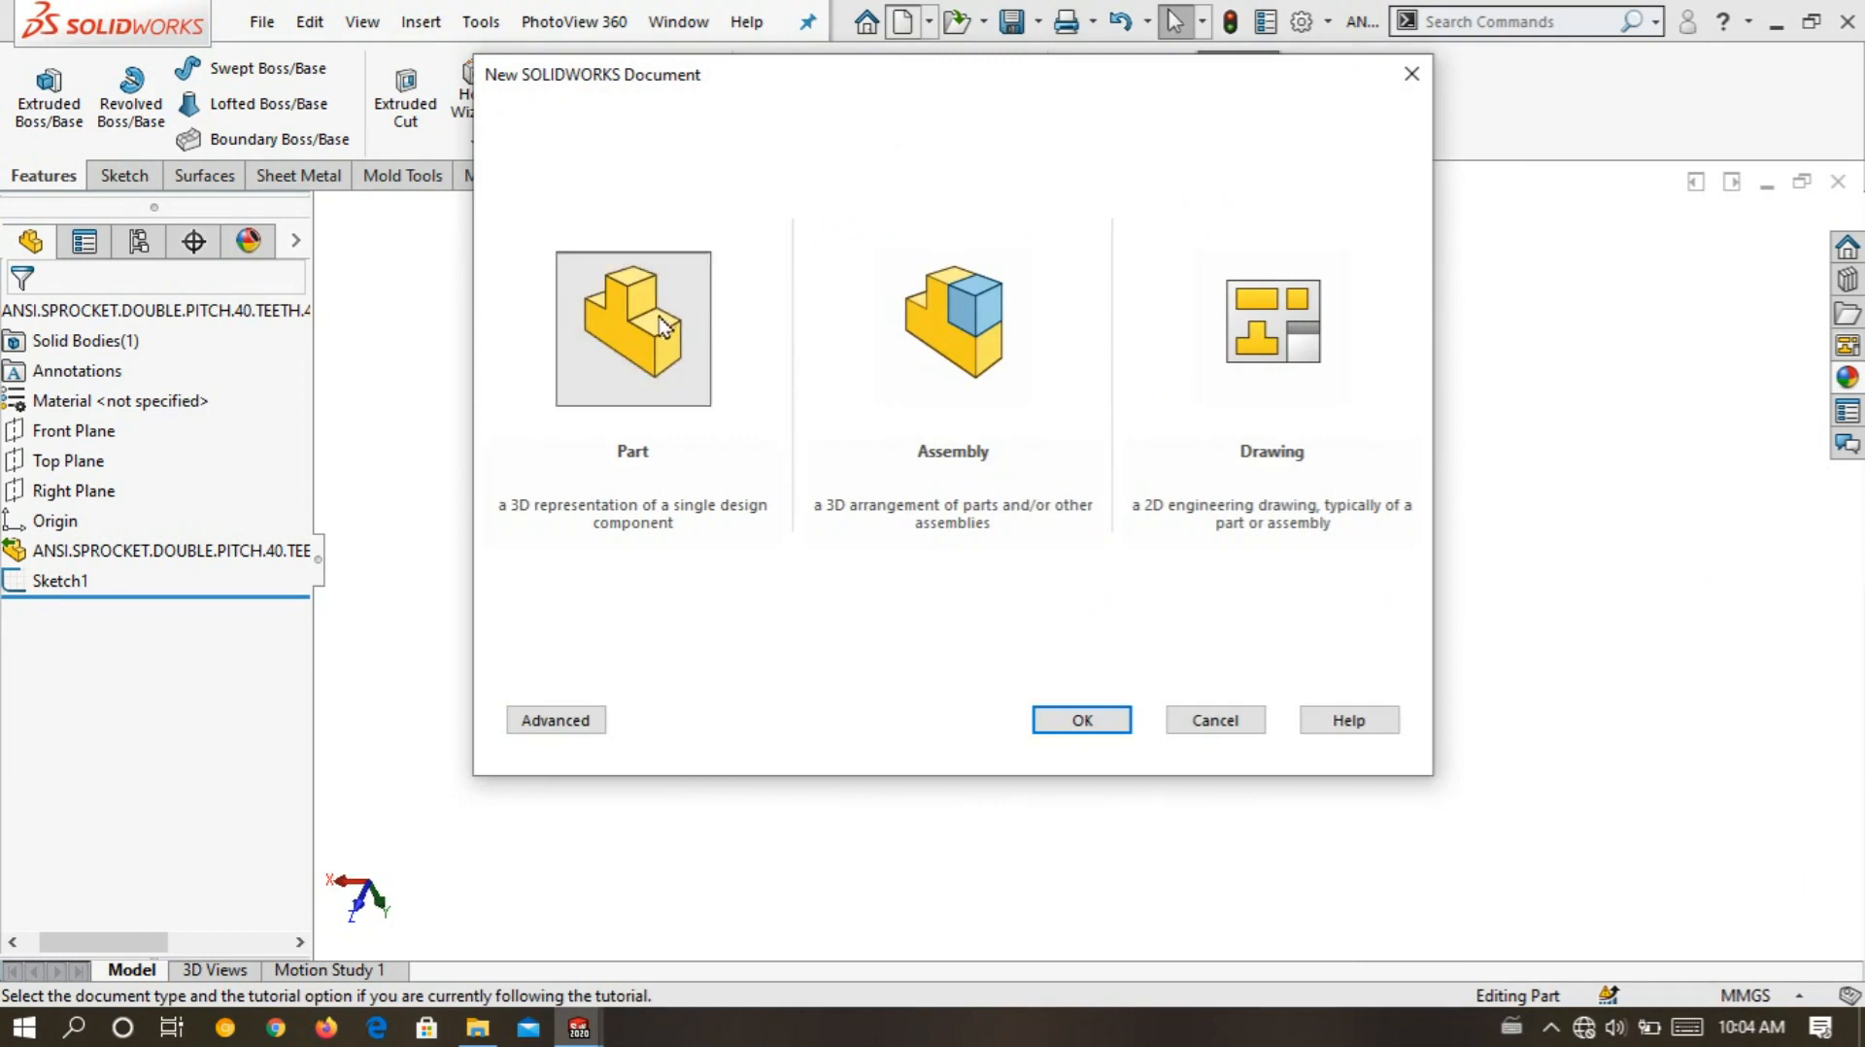
- Create a new part from a blank template and start a sketch on the Top Plane
{"action": "left_click", "coordinate": [1072, 727]}
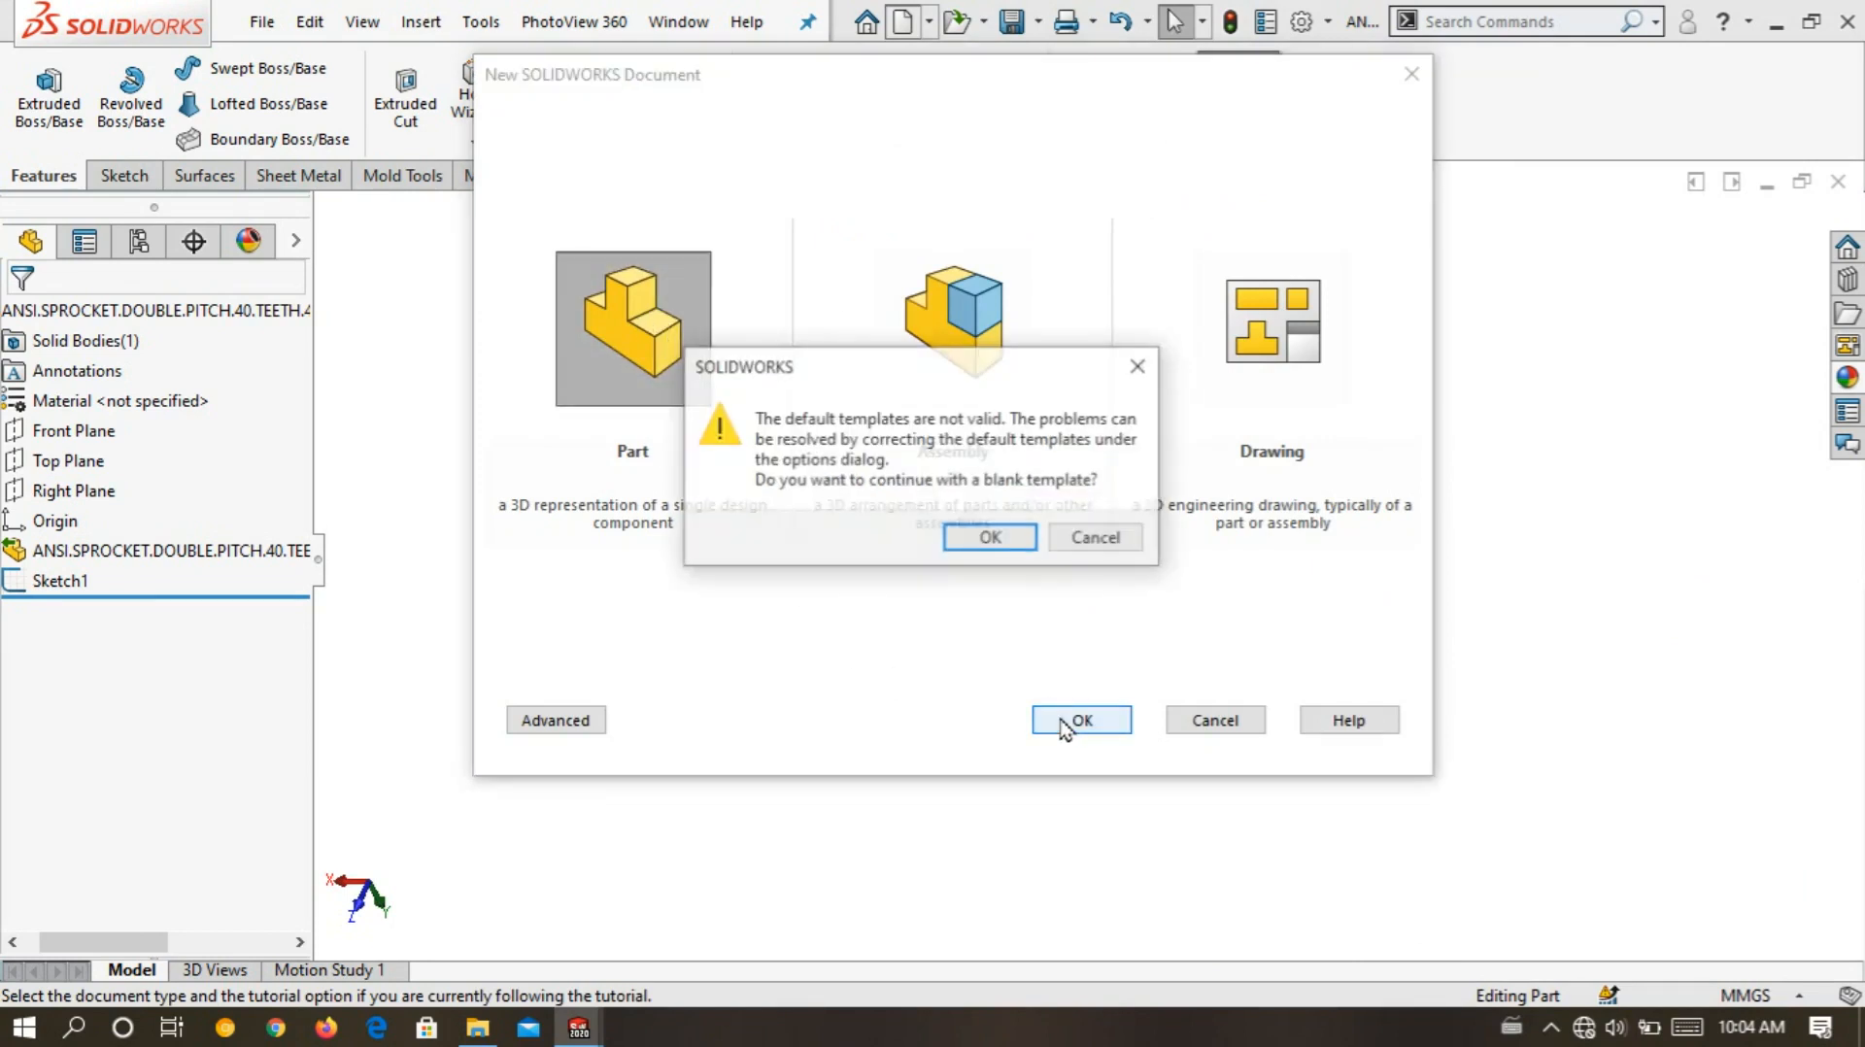
{"action": "left_click", "coordinate": [983, 540]}
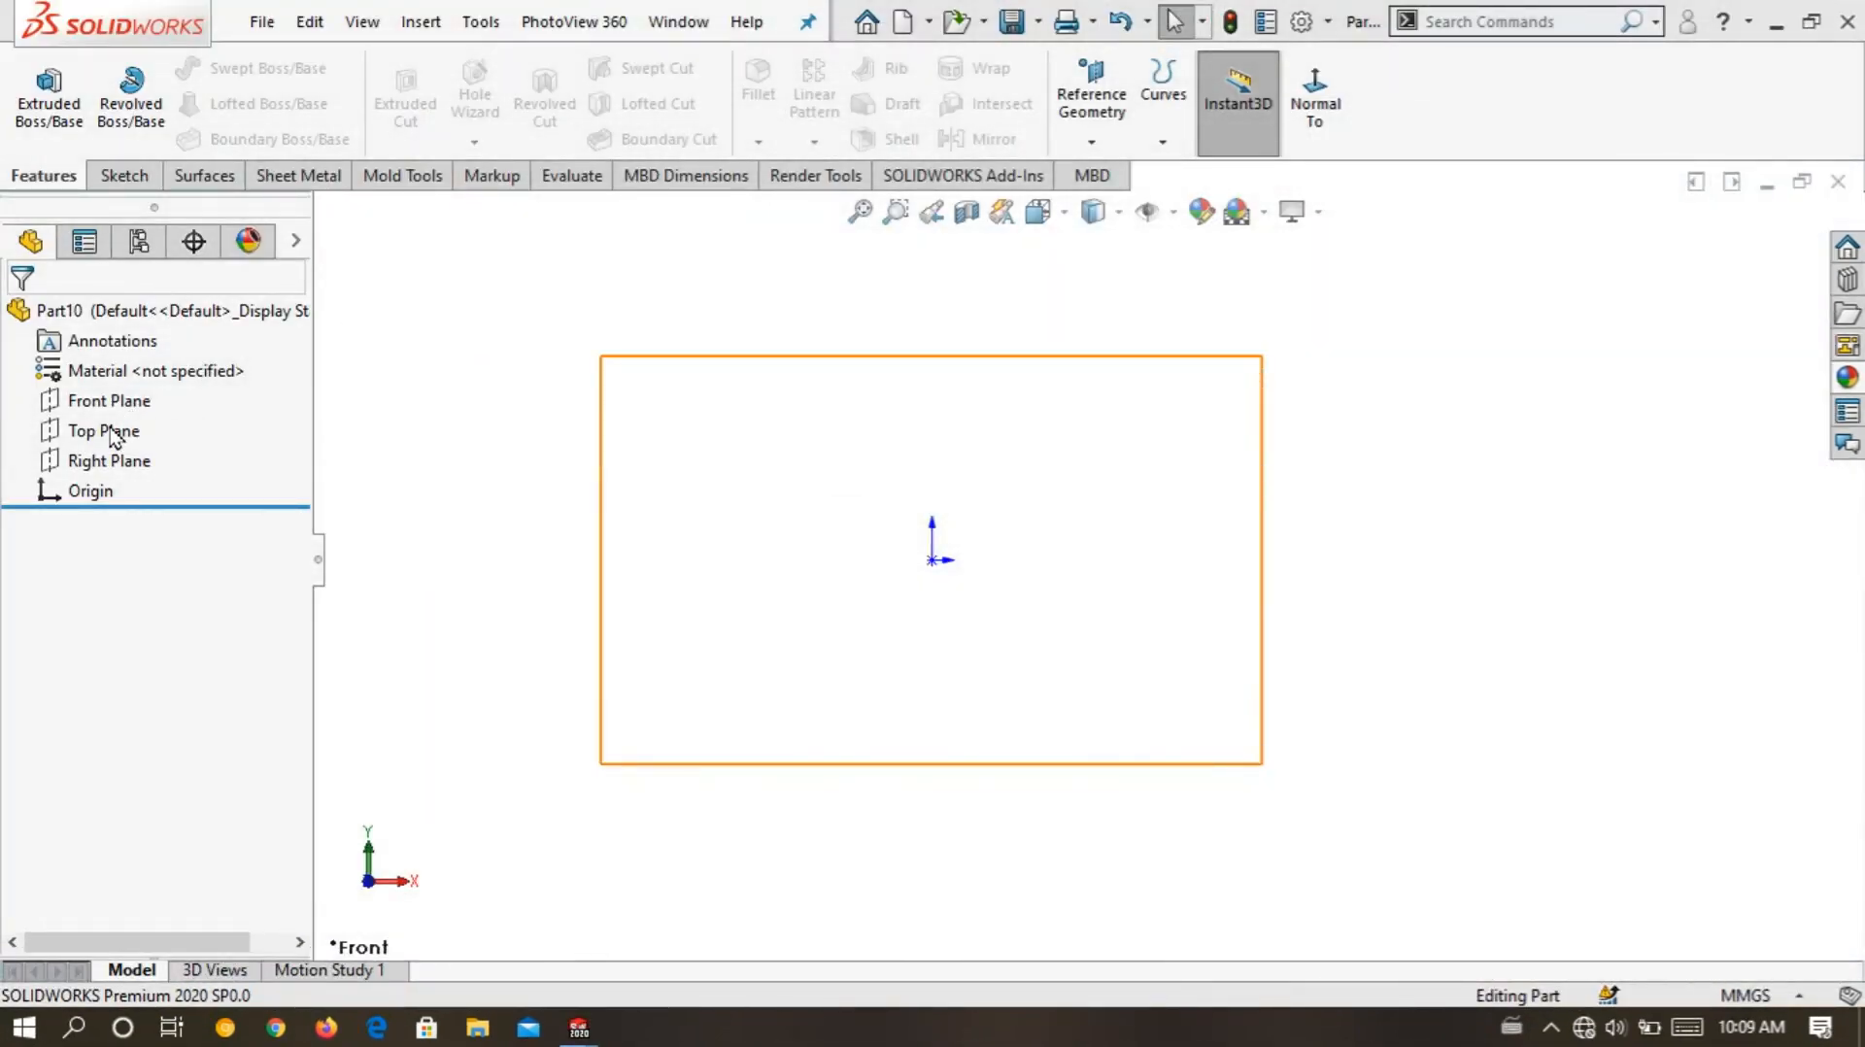
{"action": "right_click", "coordinate": [109, 432]}
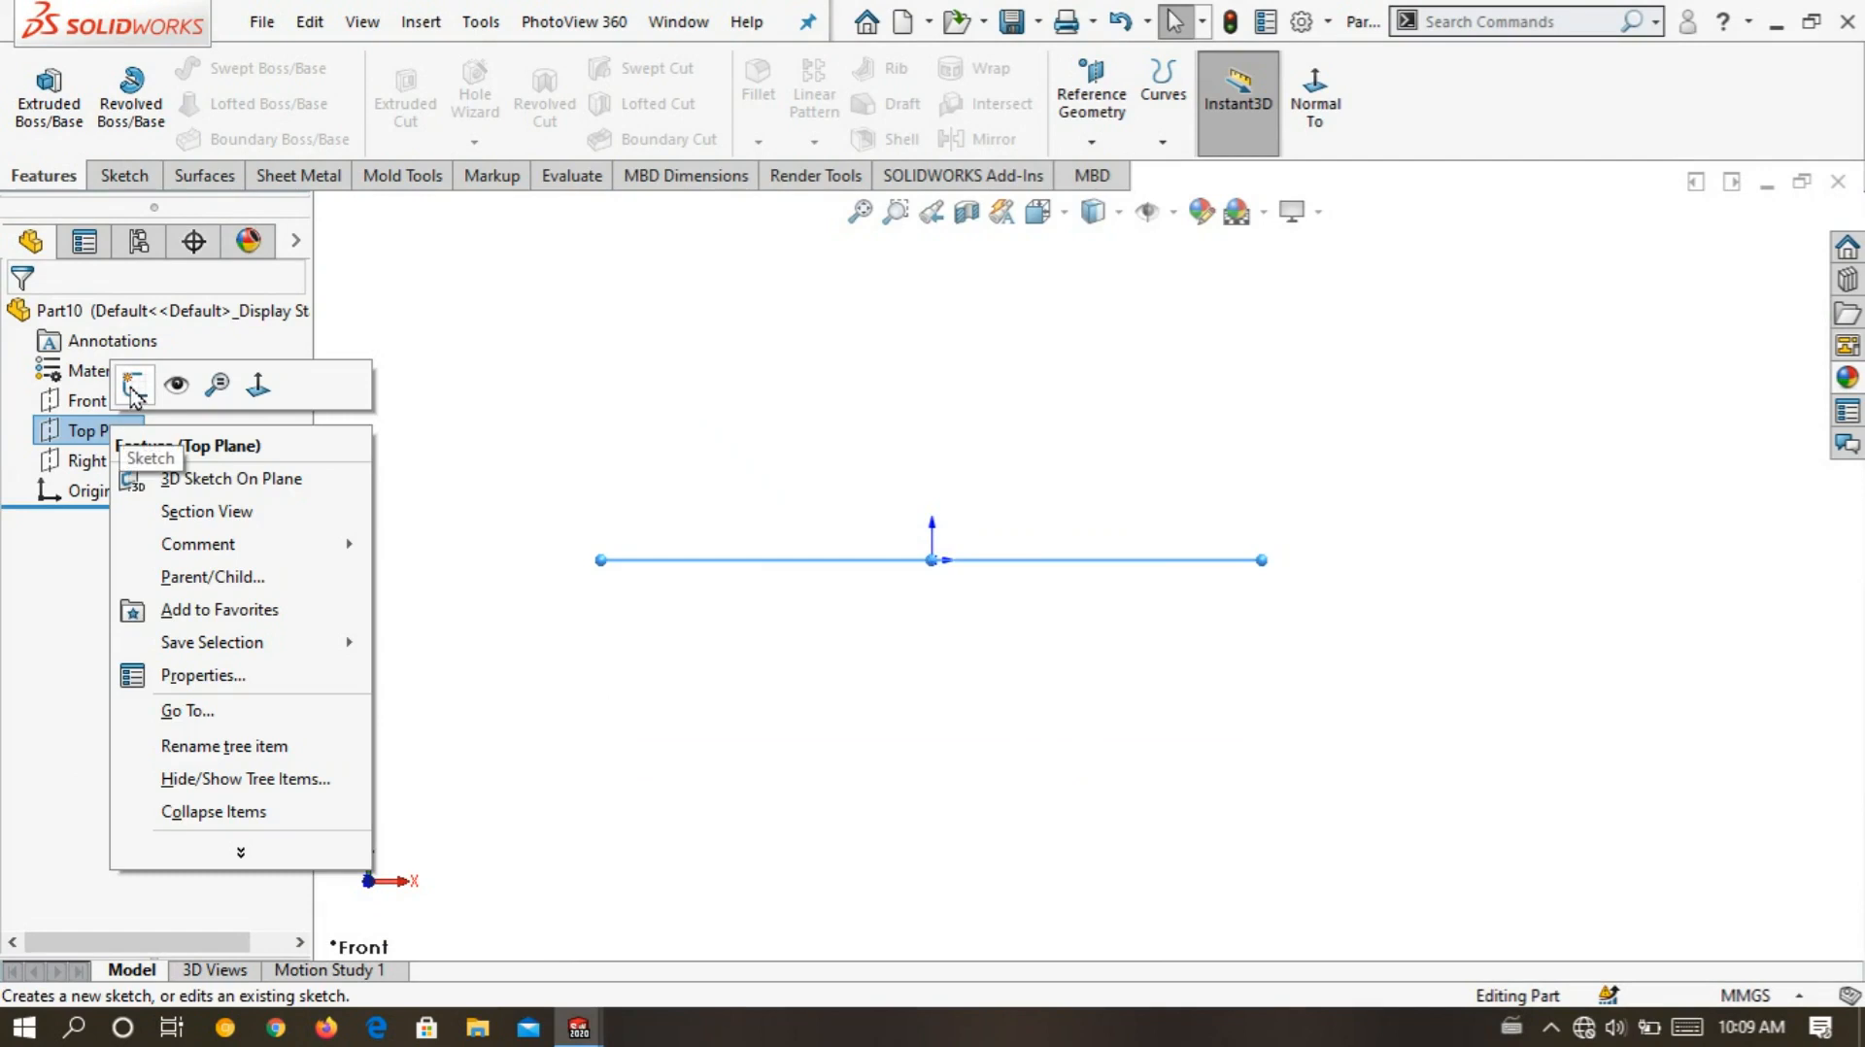
{"action": "left_click", "coordinate": [124, 381]}
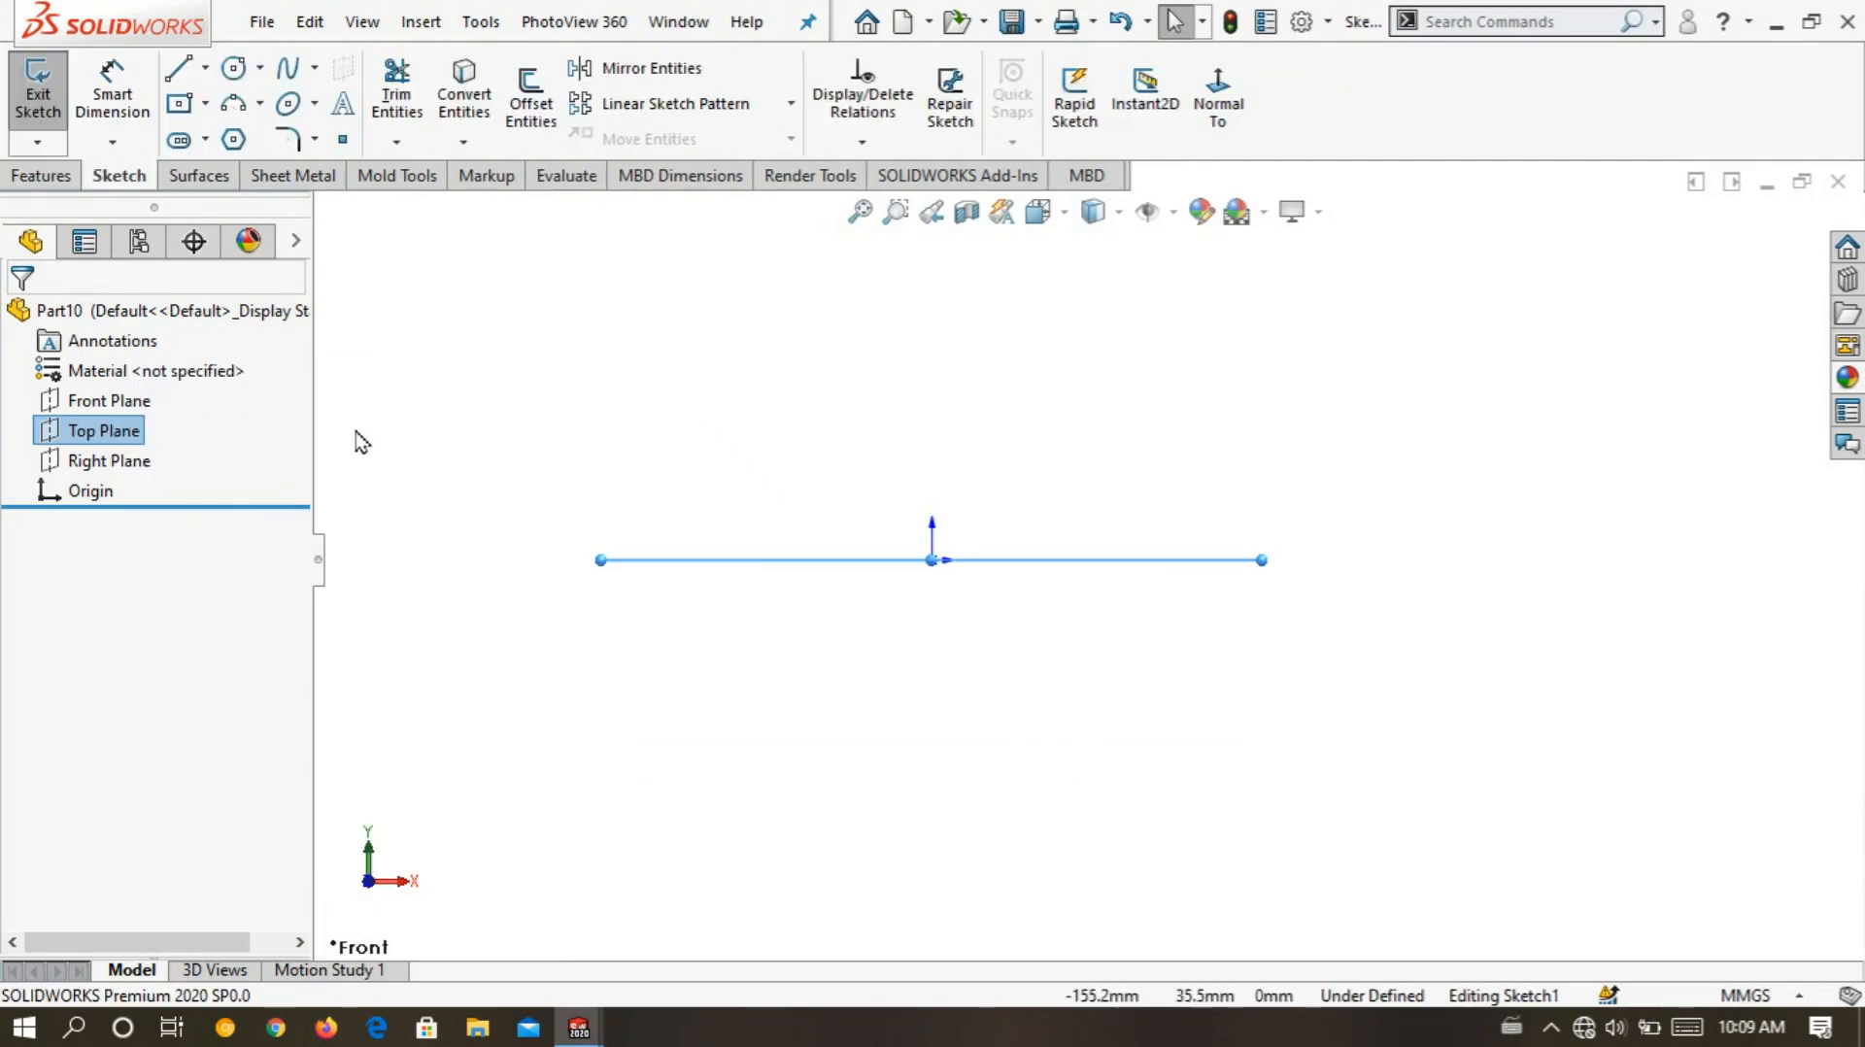
- Draw a circle centred on the origin with a radius of about 64 mm
{"action": "left_click", "coordinate": [234, 69]}
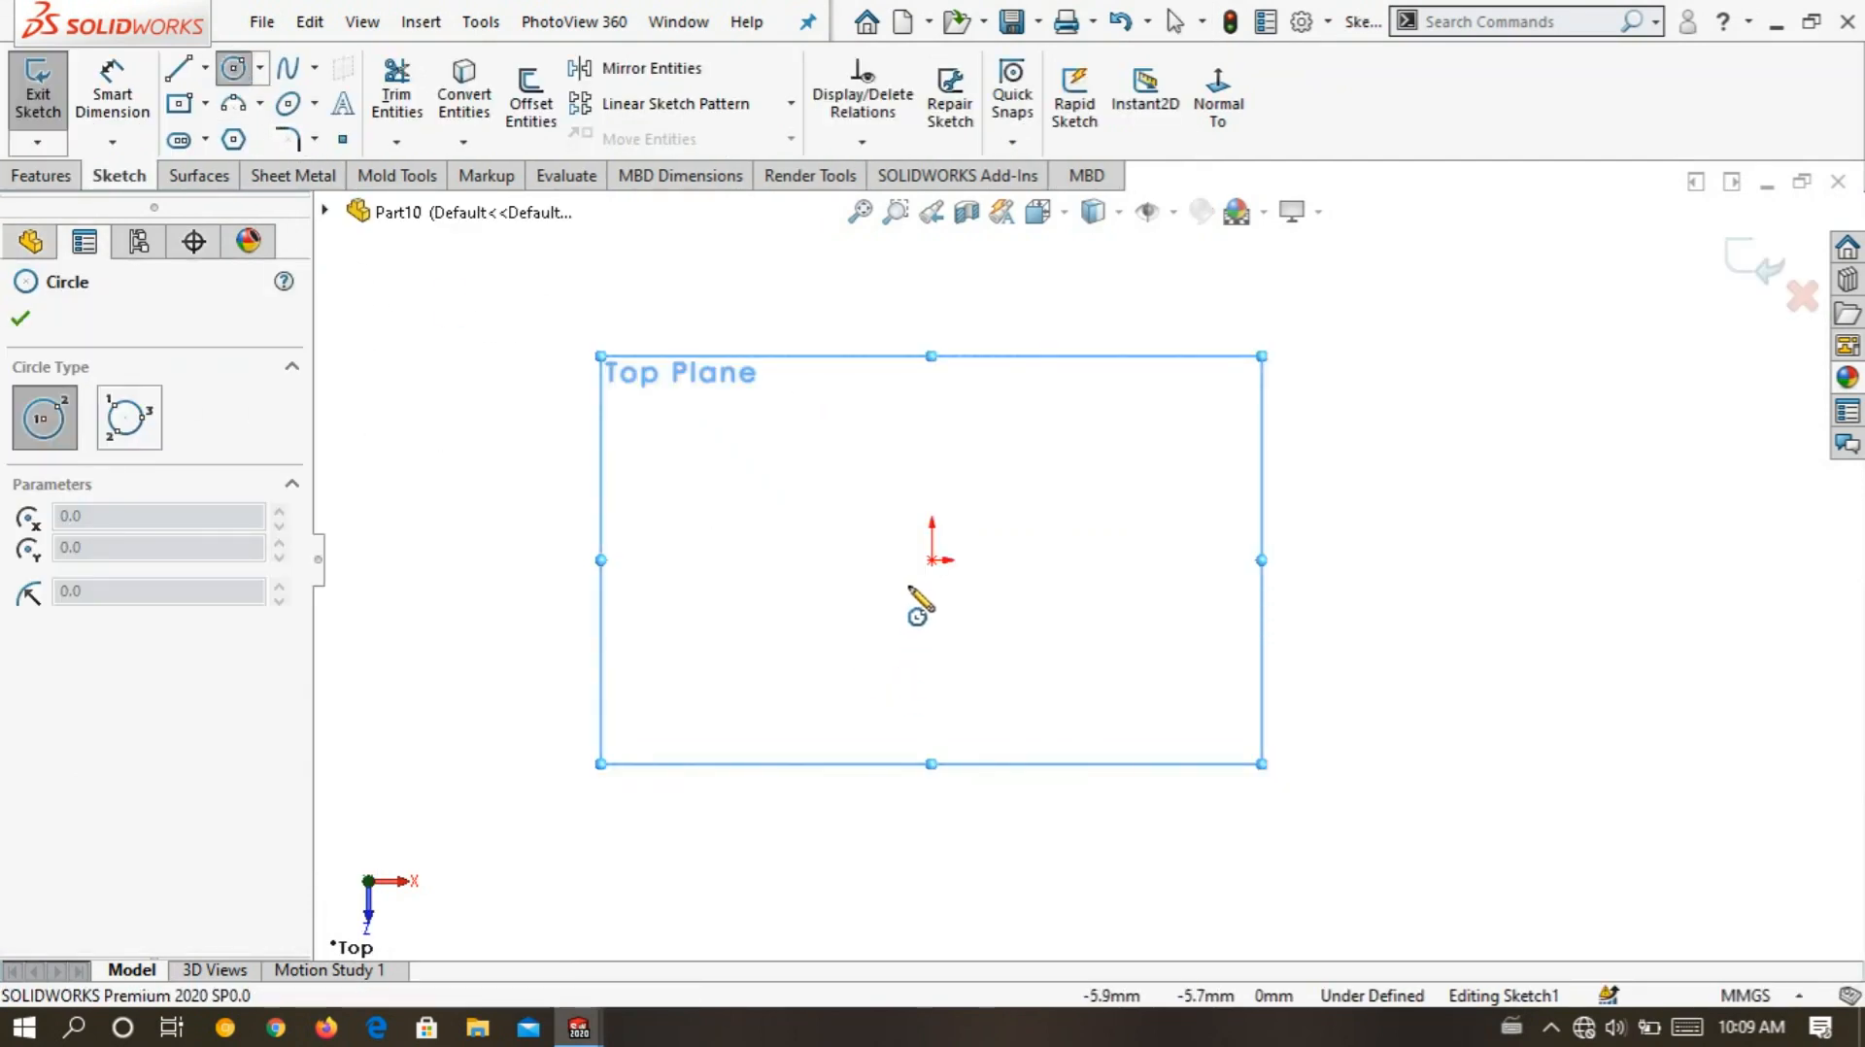
{"action": "left_click", "coordinate": [932, 560]}
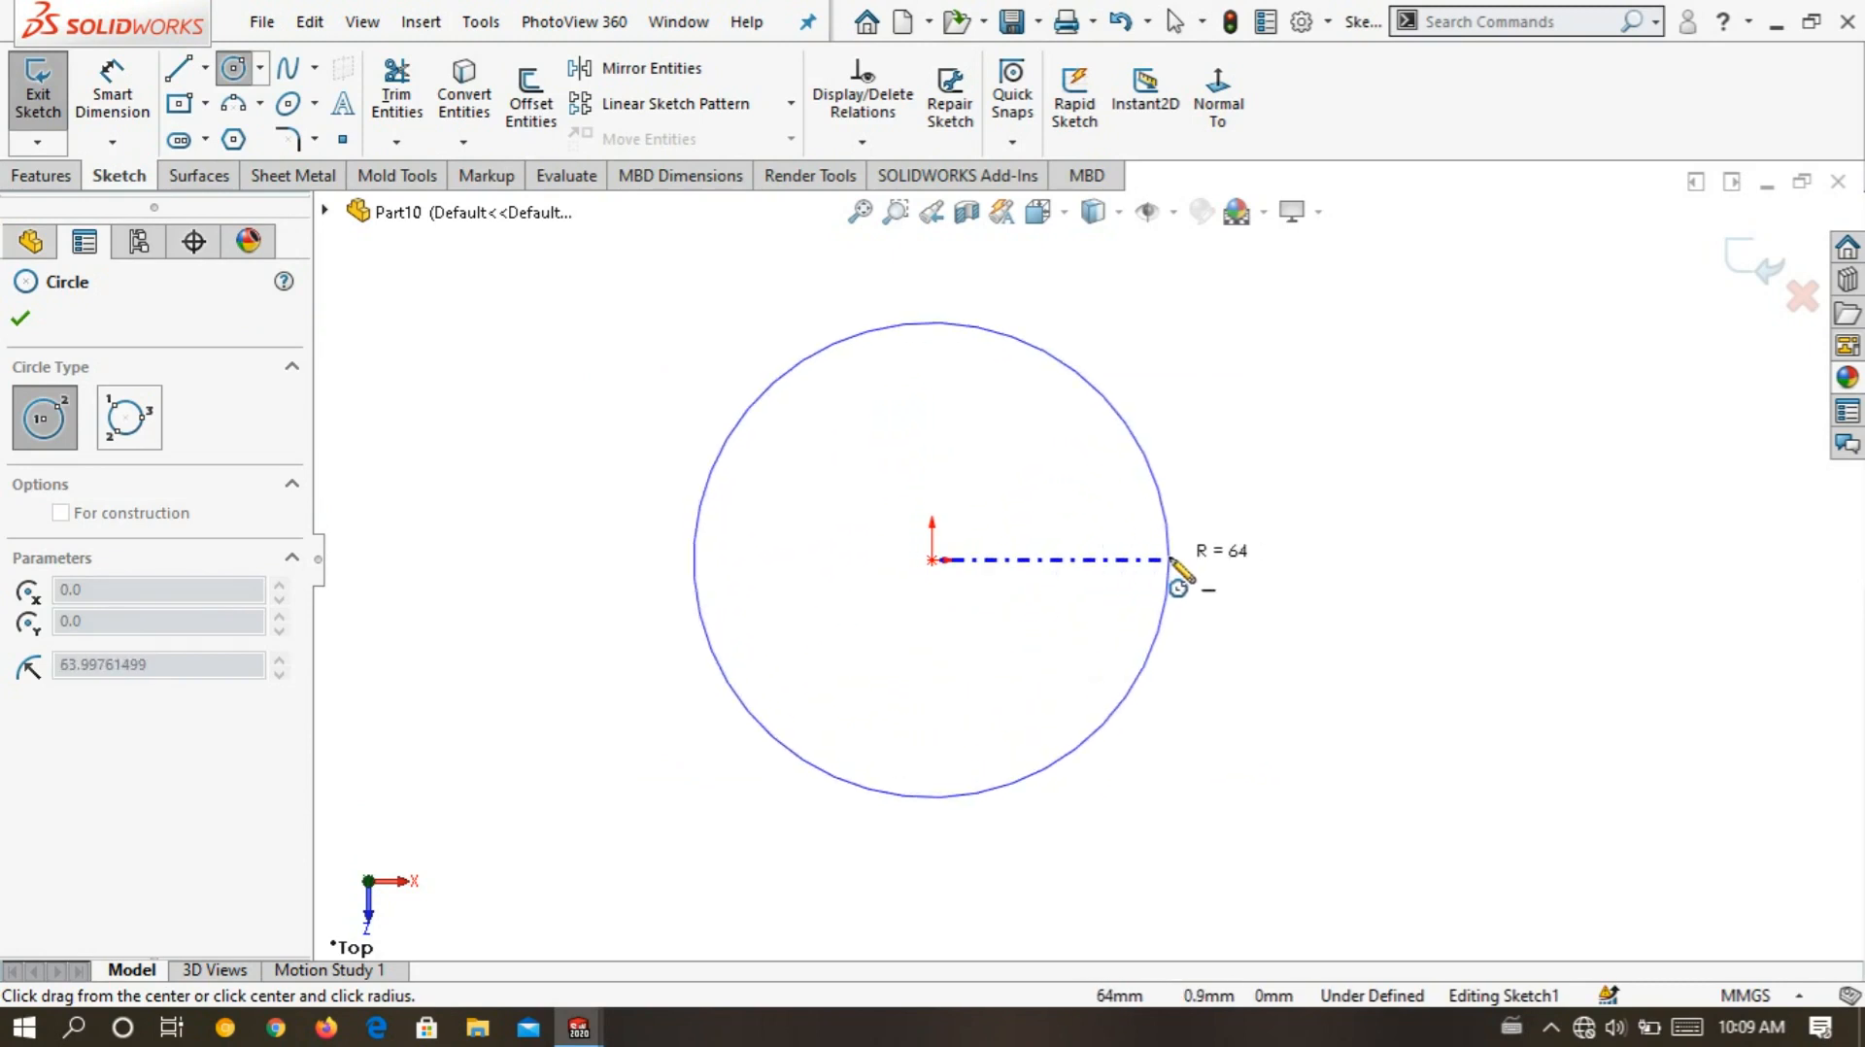
{"action": "left_click", "coordinate": [1169, 561]}
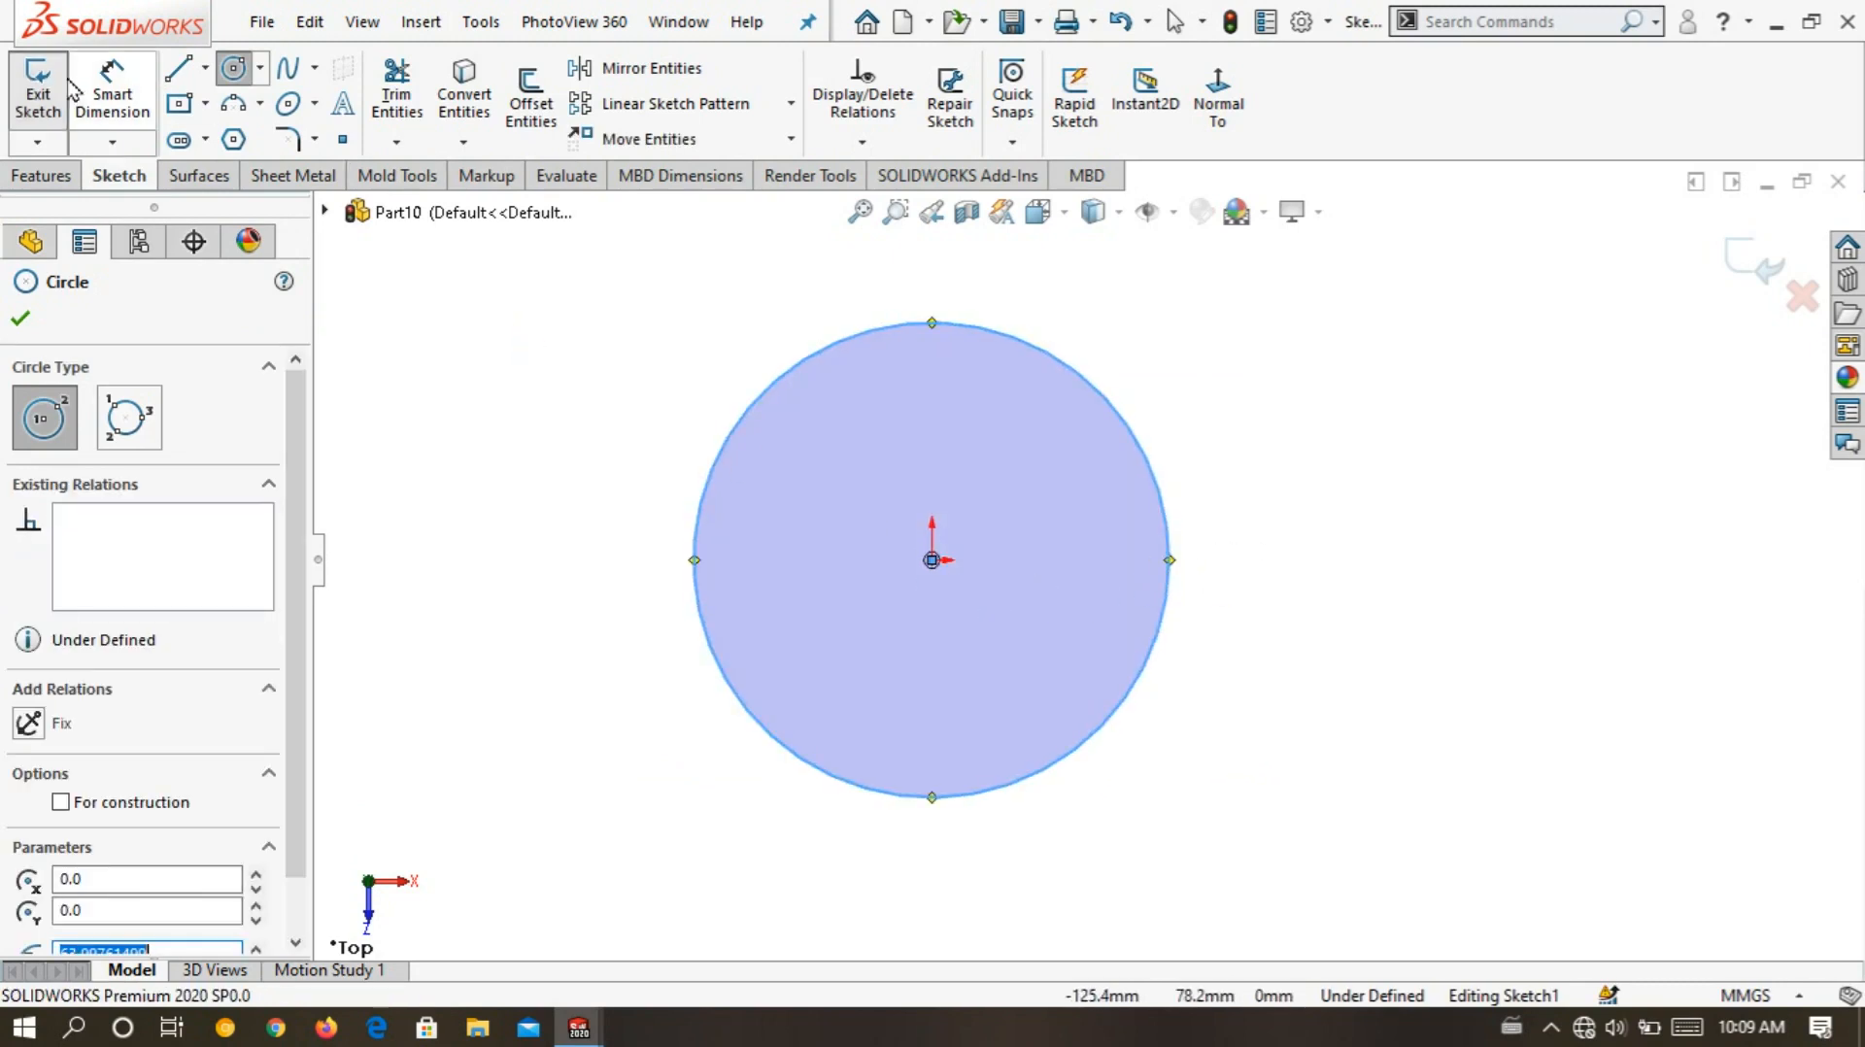
- Dimension the circle's diameter as 169 mm and exit the sketch
{"action": "left_click", "coordinate": [114, 94]}
{"action": "left_click", "coordinate": [695, 560]}
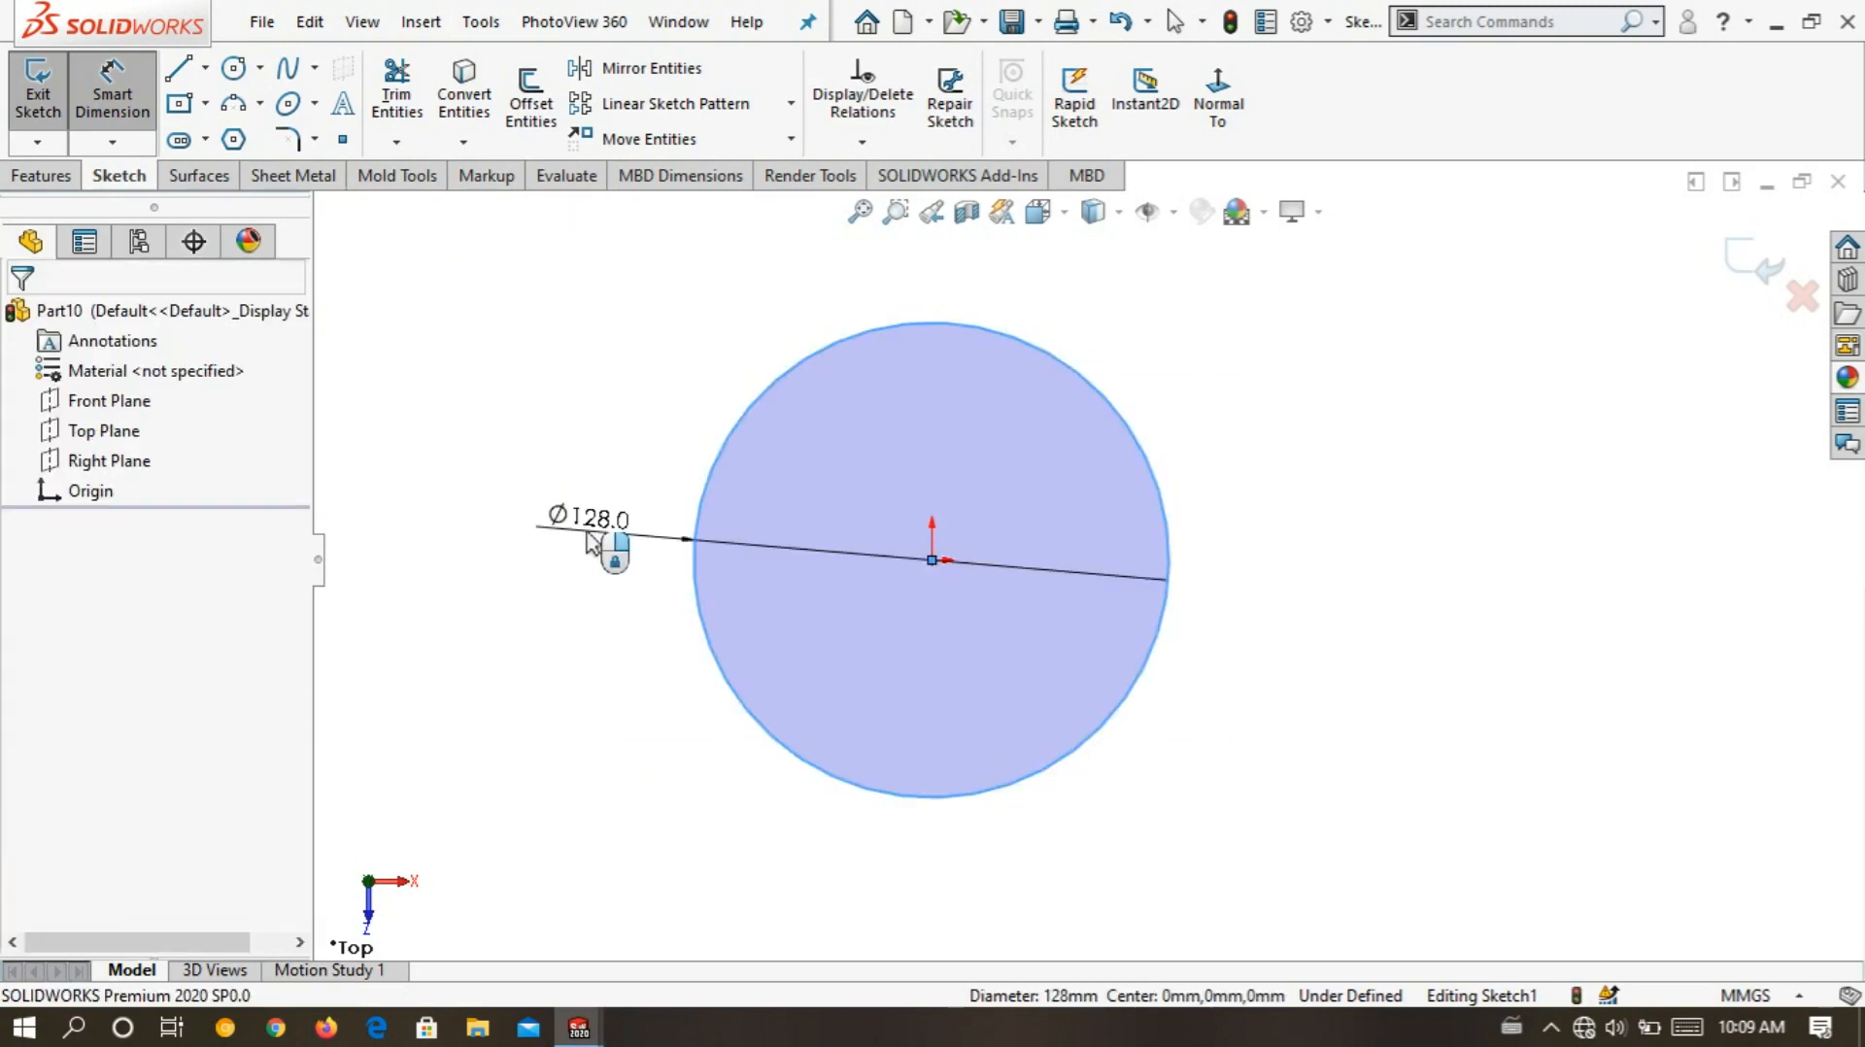
{"action": "left_click", "coordinate": [587, 542]}
{"action": "type", "text": "1"}
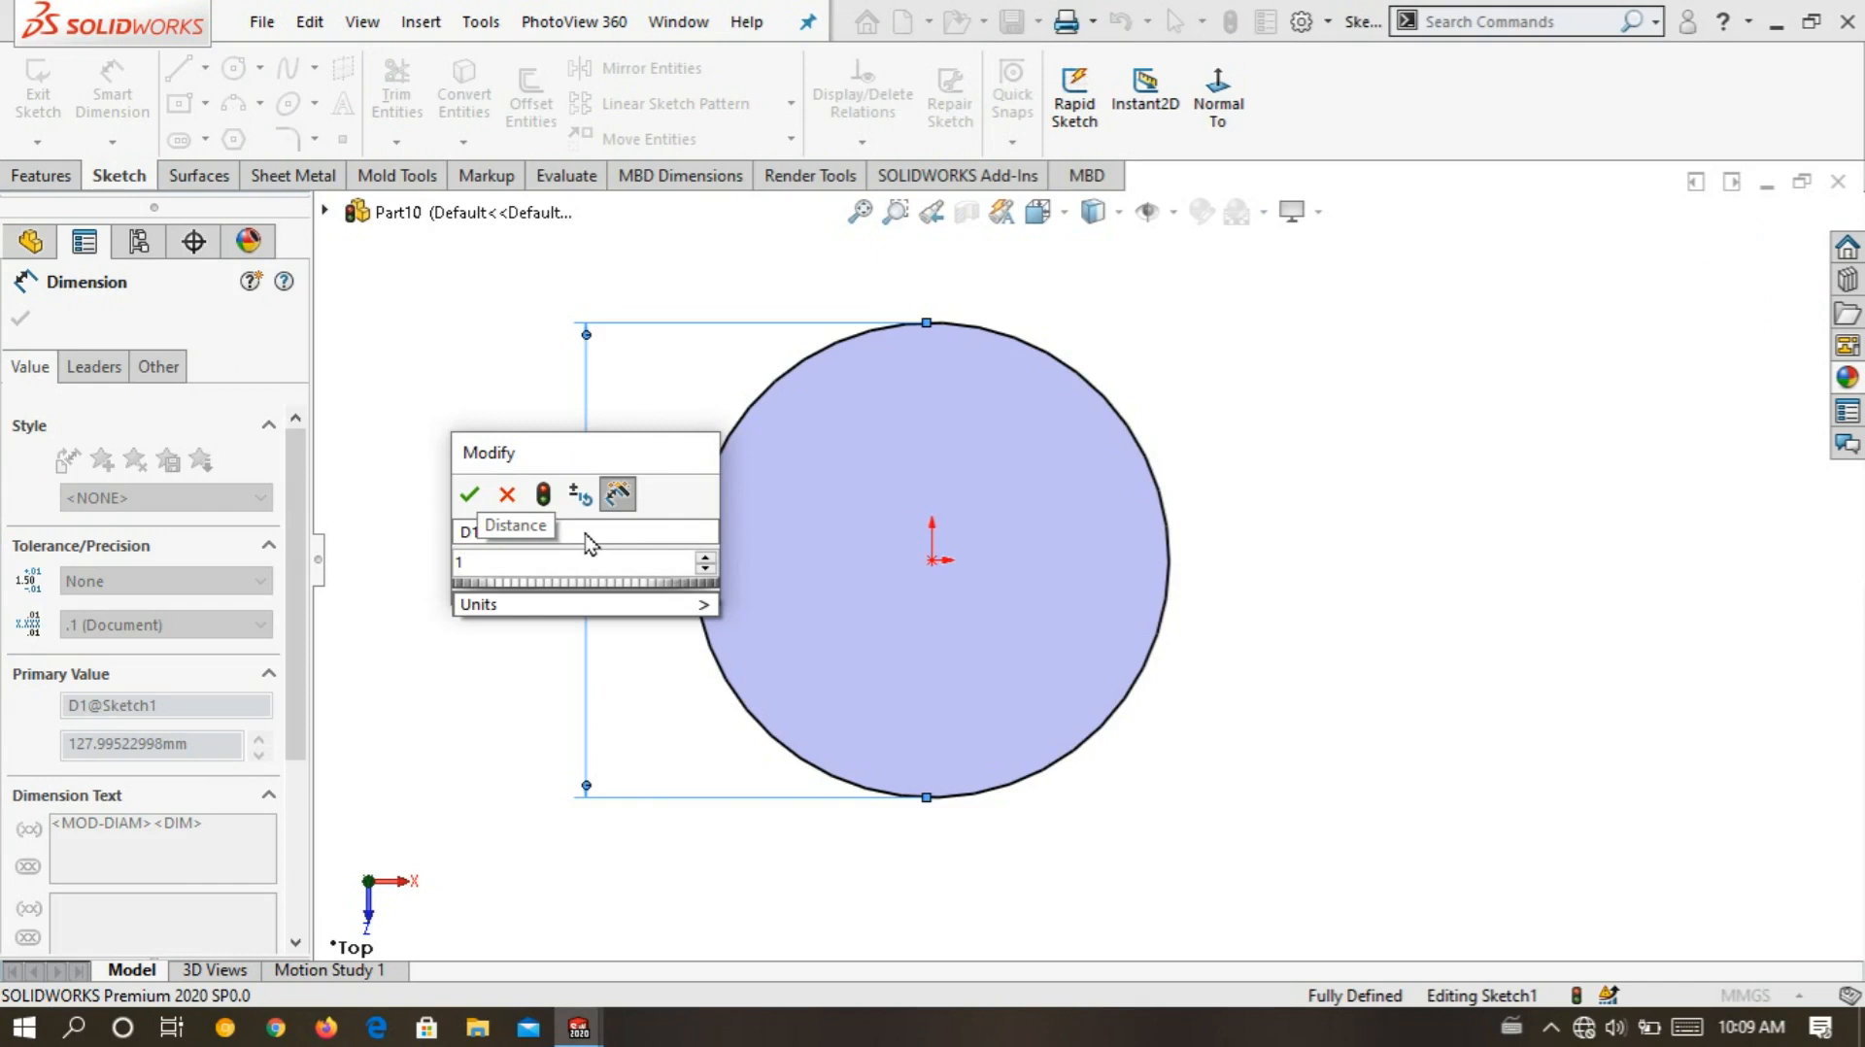
{"action": "type", "text": "69"}
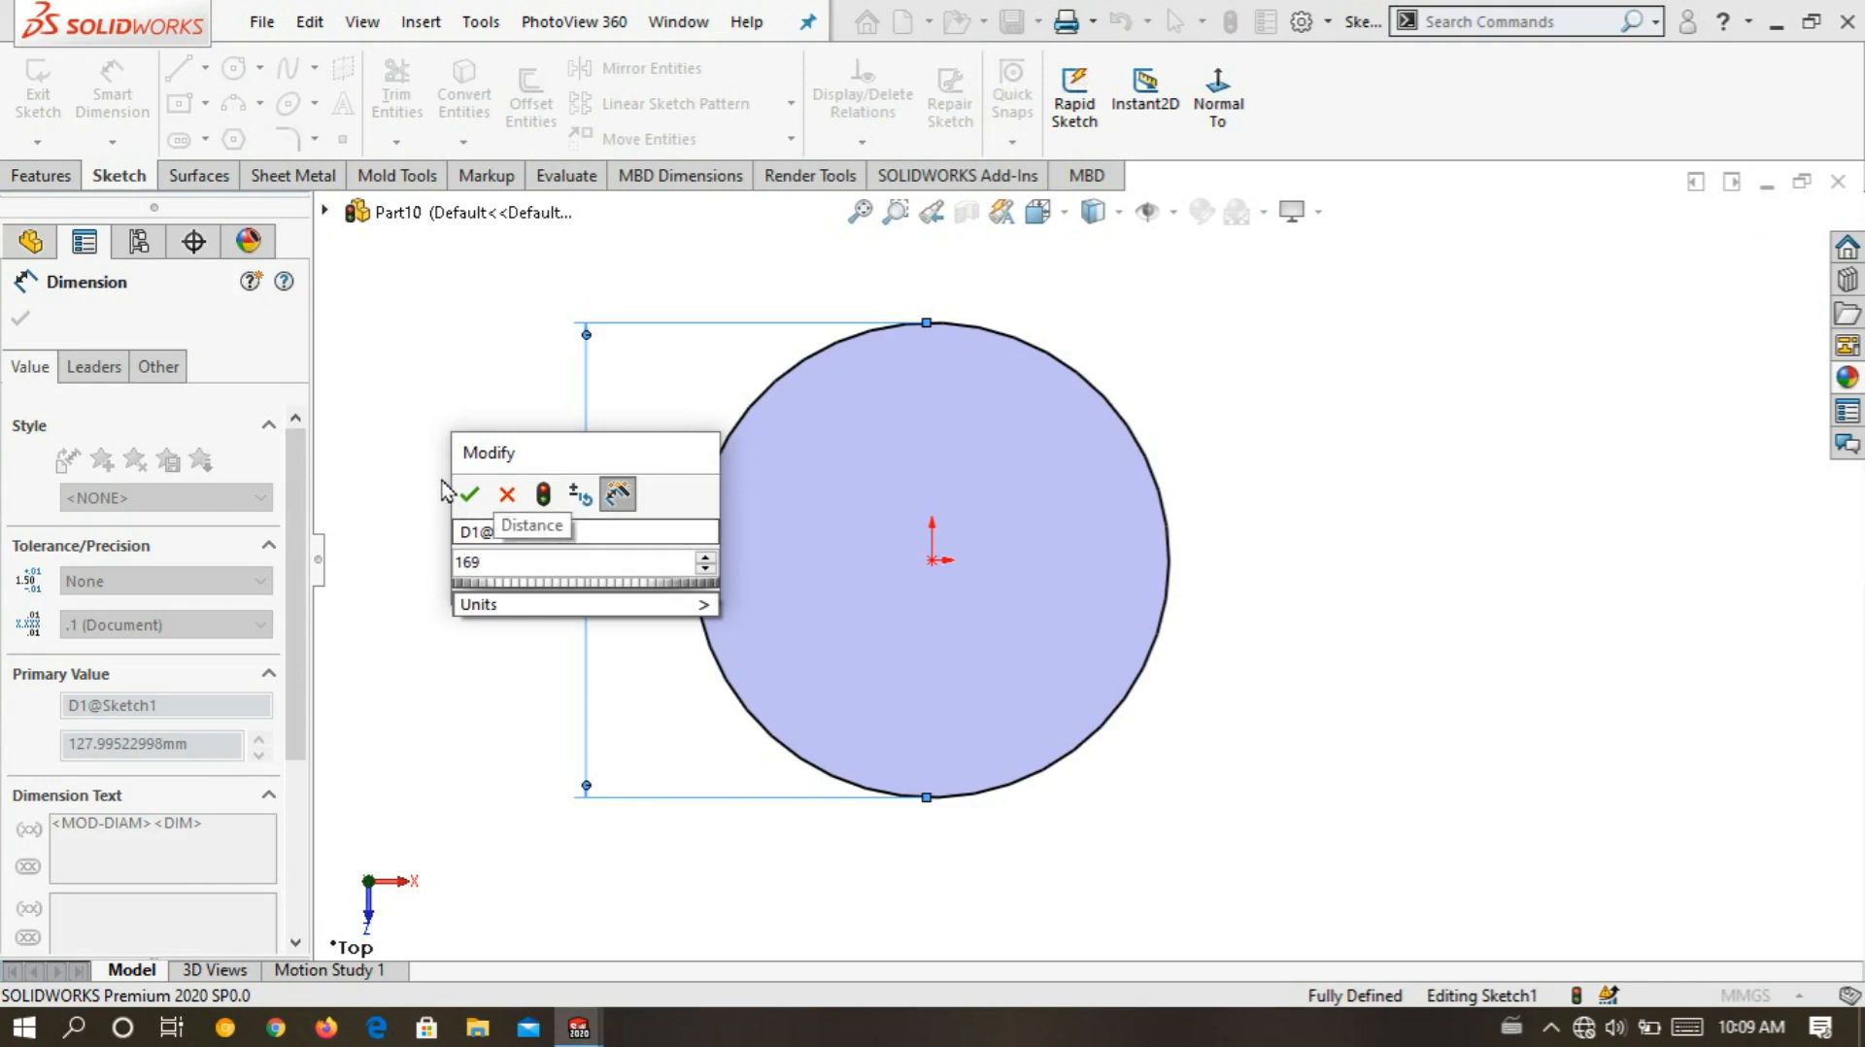
{"action": "left_click", "coordinate": [471, 496]}
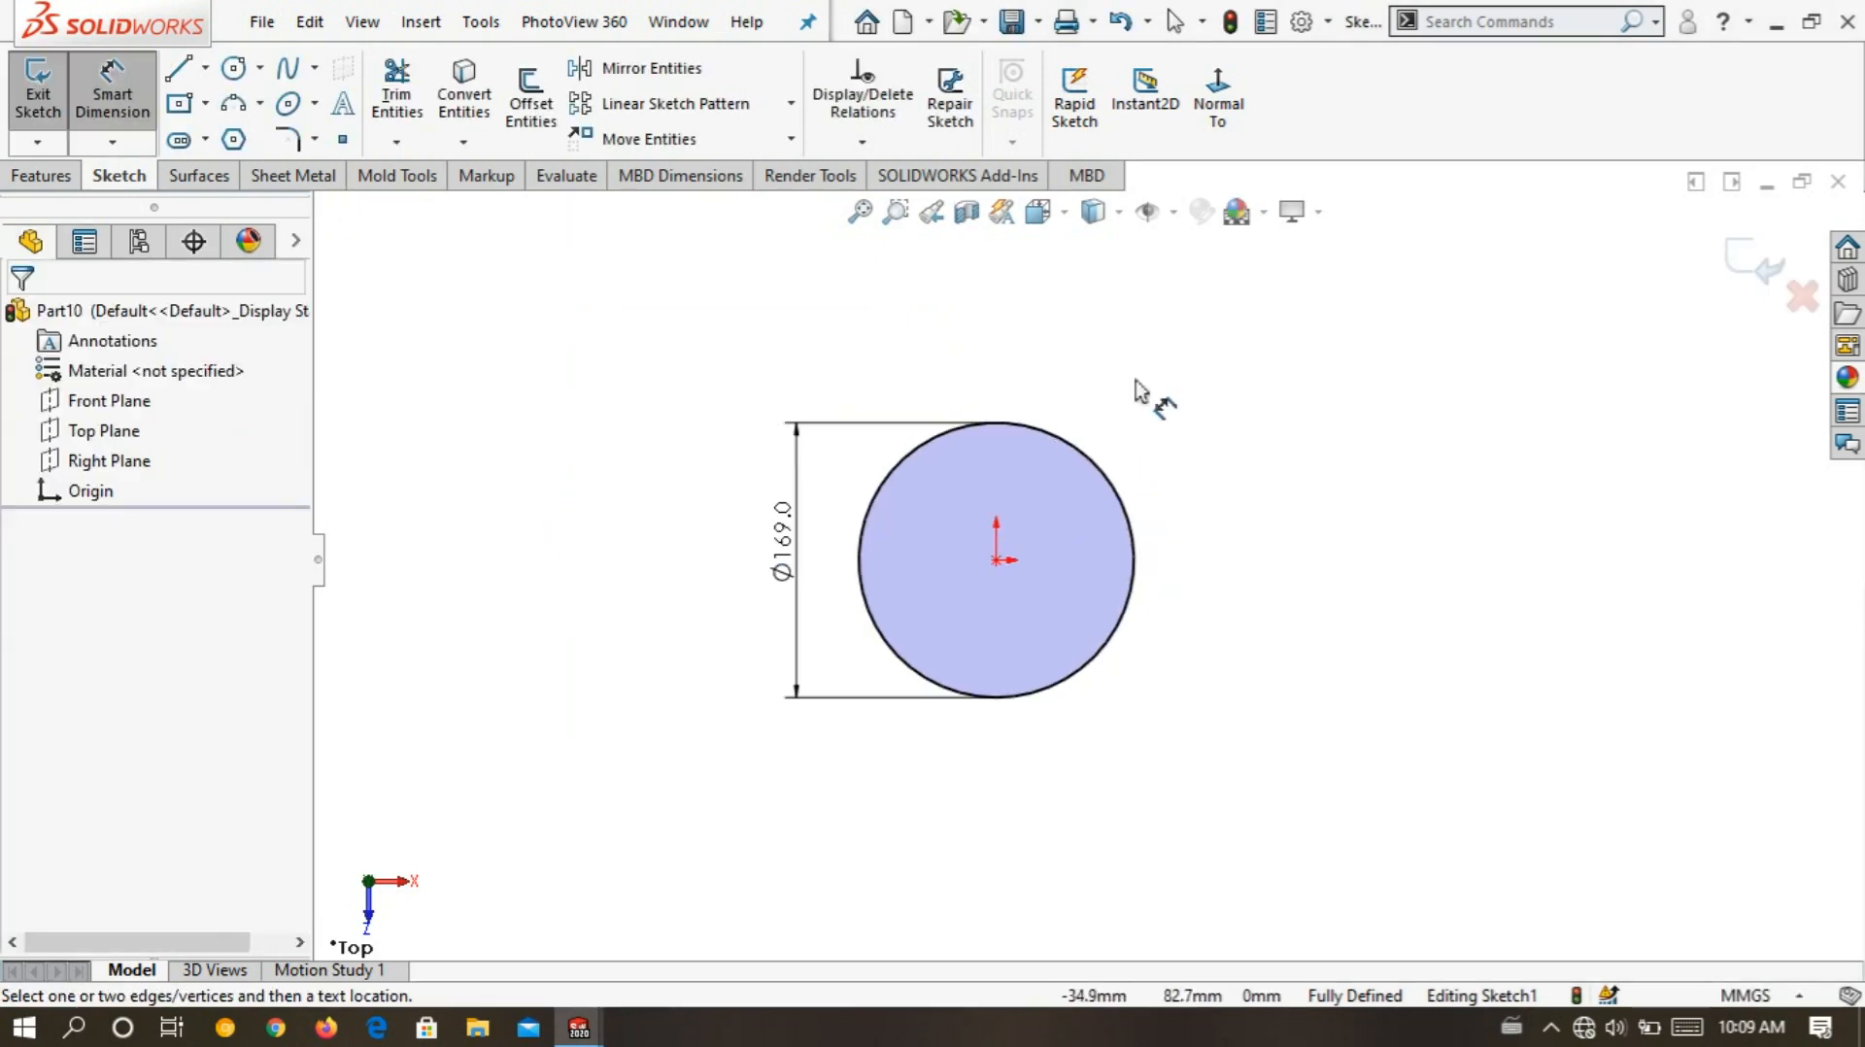
{"action": "left_click", "coordinate": [1734, 257]}
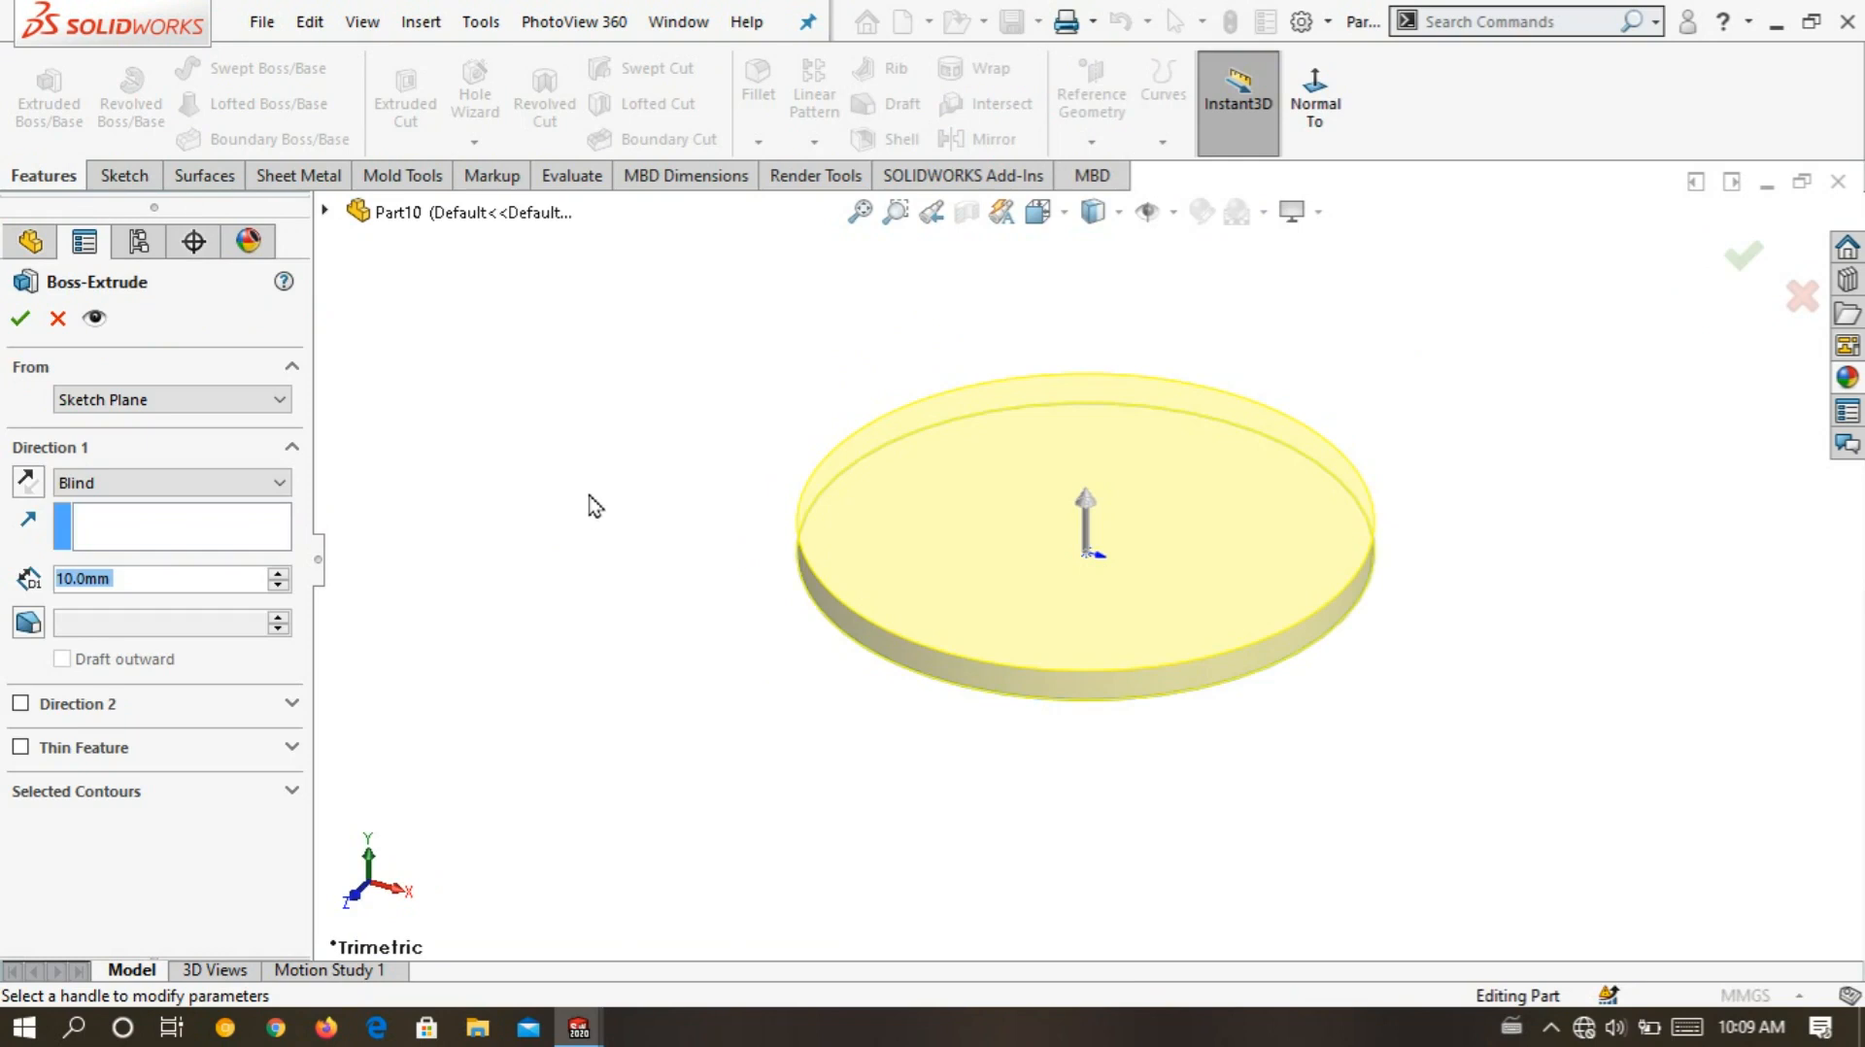
- Extrude the circle into a disc 21.5 mm thick, using the Mid Plane end condition
{"action": "type", "text": "21"}
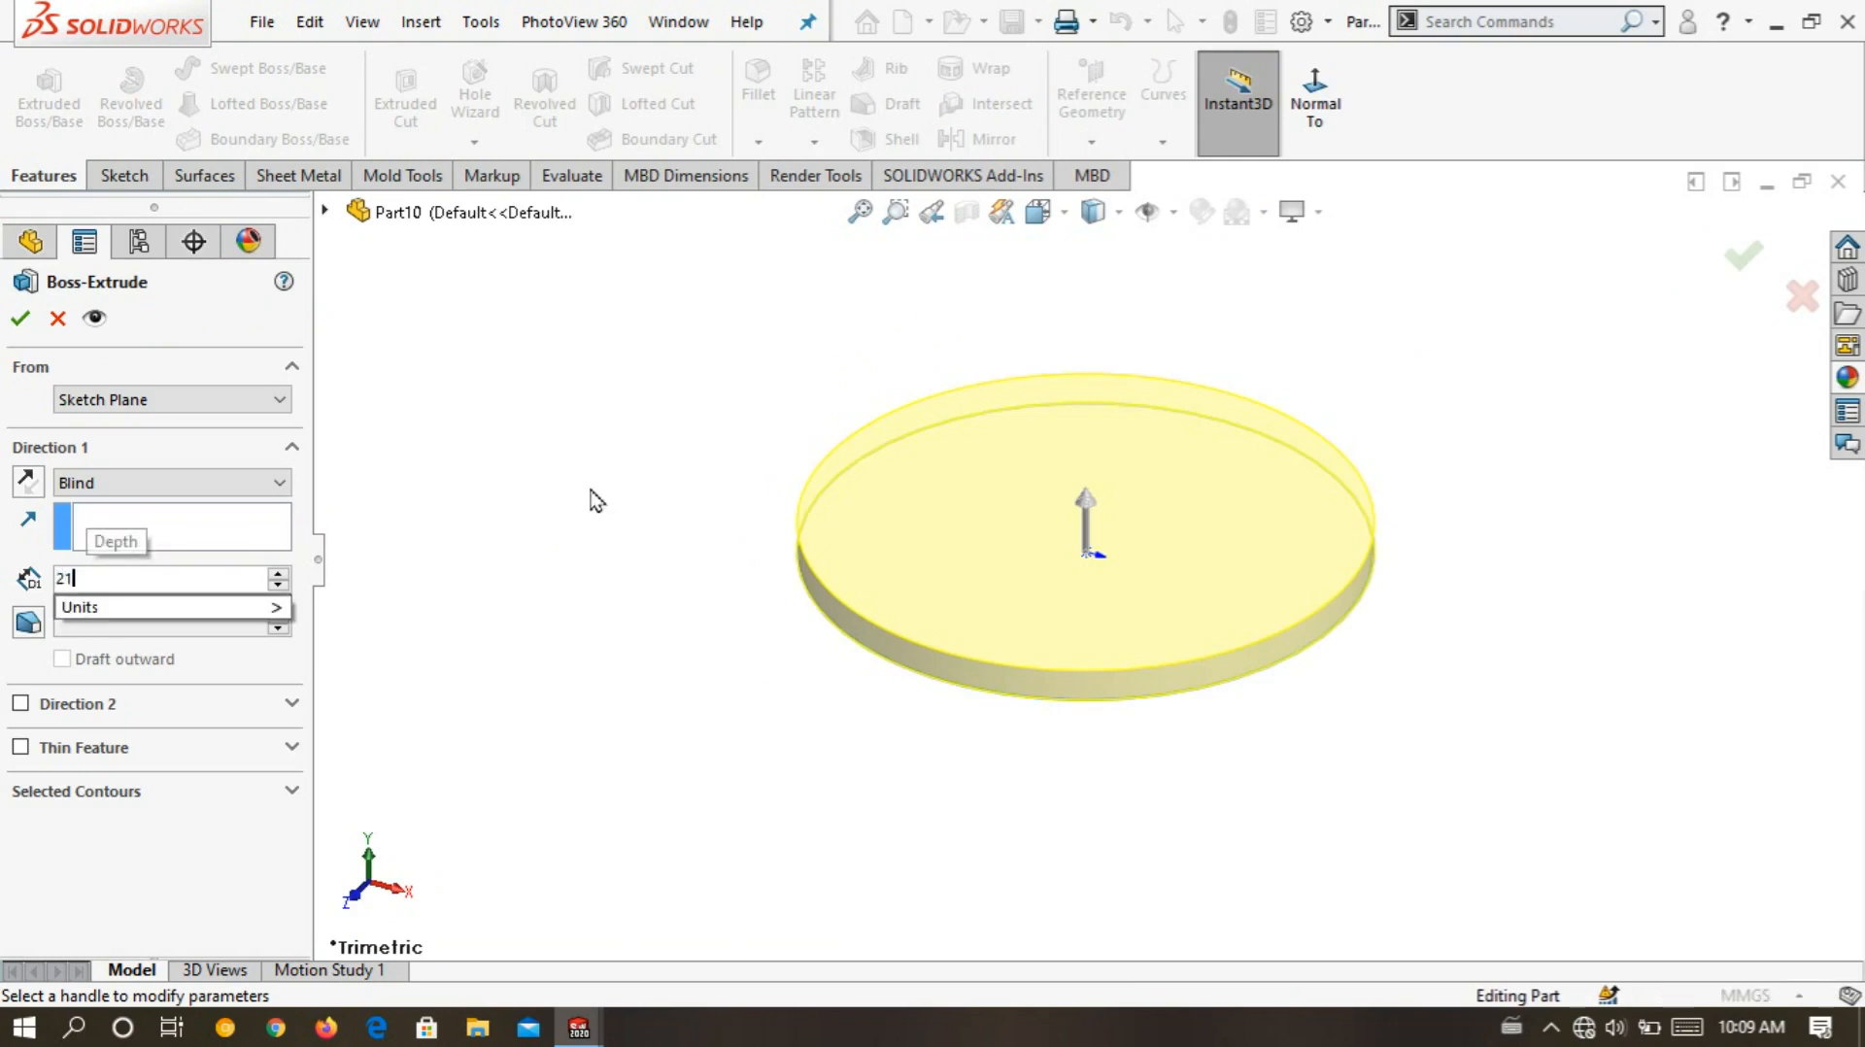
{"action": "type", "text": ".5"}
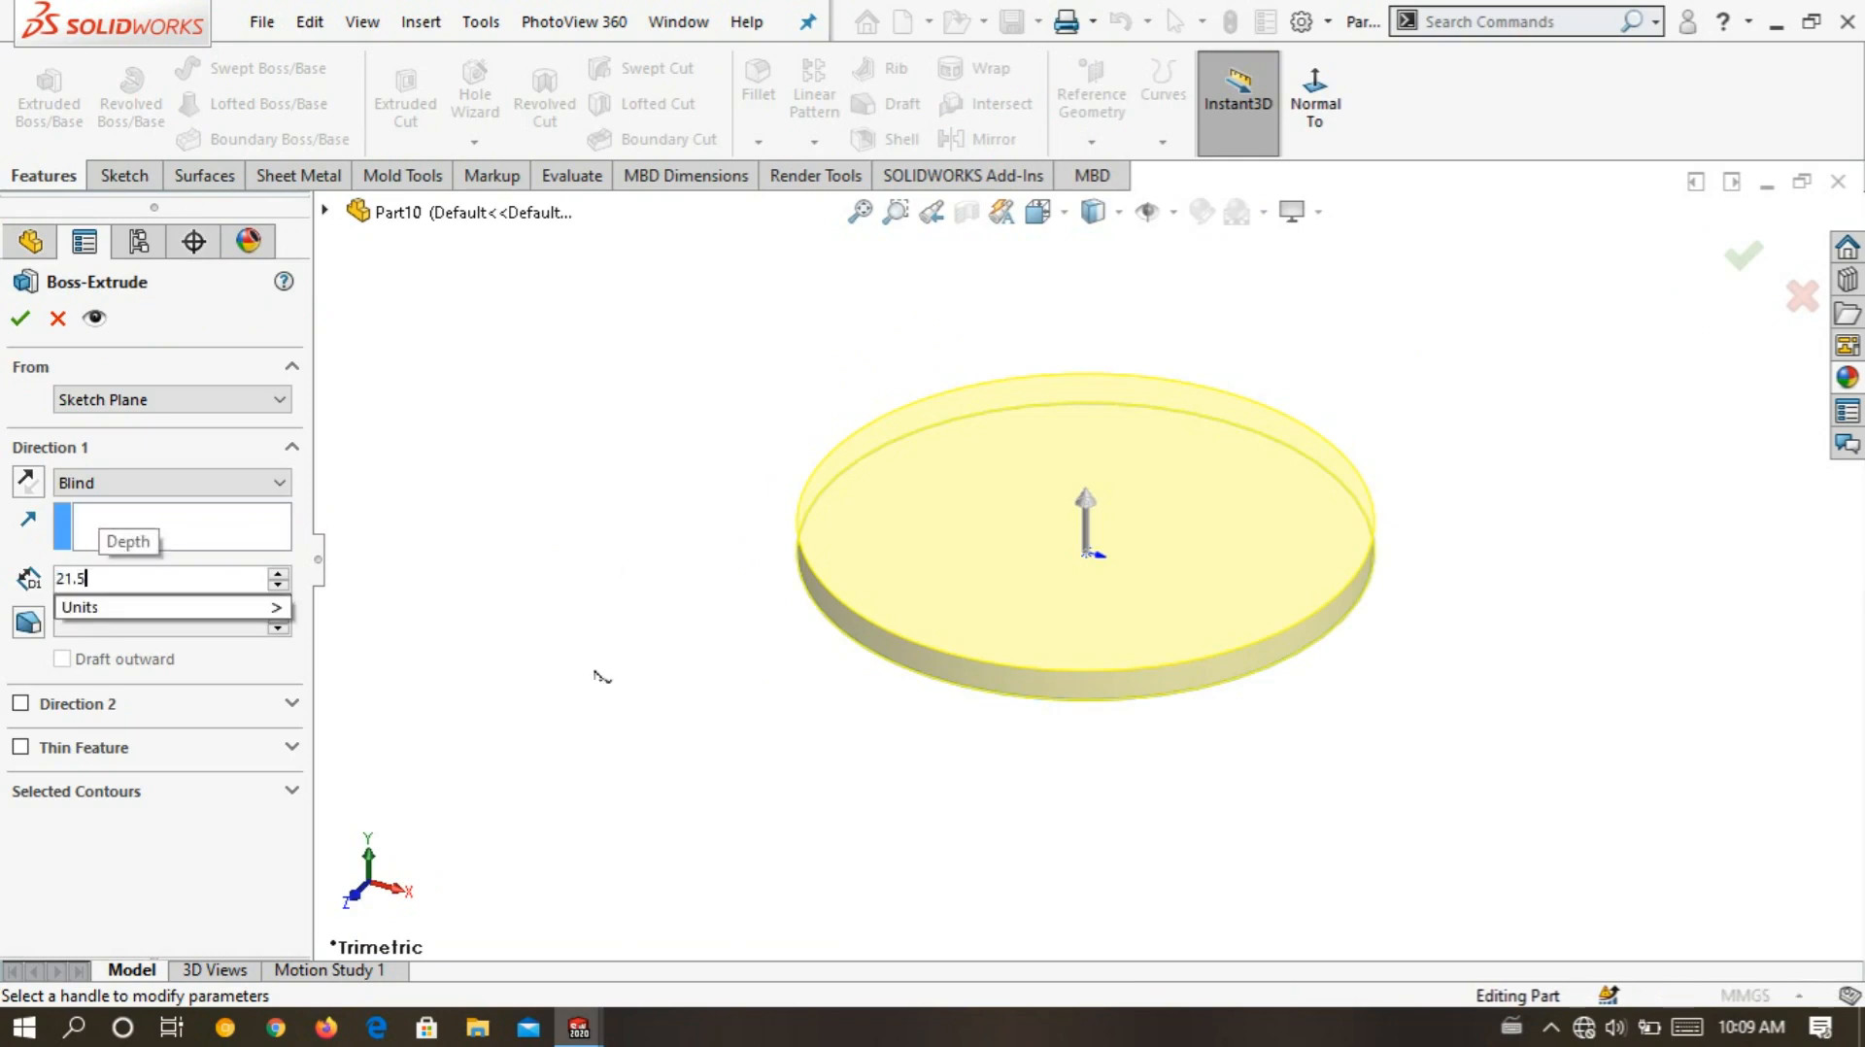
{"action": "key", "text": "Return"}
{"action": "middle_click_drag", "start_coordinate": [643, 738], "coordinate": [640, 678]}
{"action": "scroll", "coordinate": [638, 681], "scroll_direction": "up", "scroll_amount": 1}
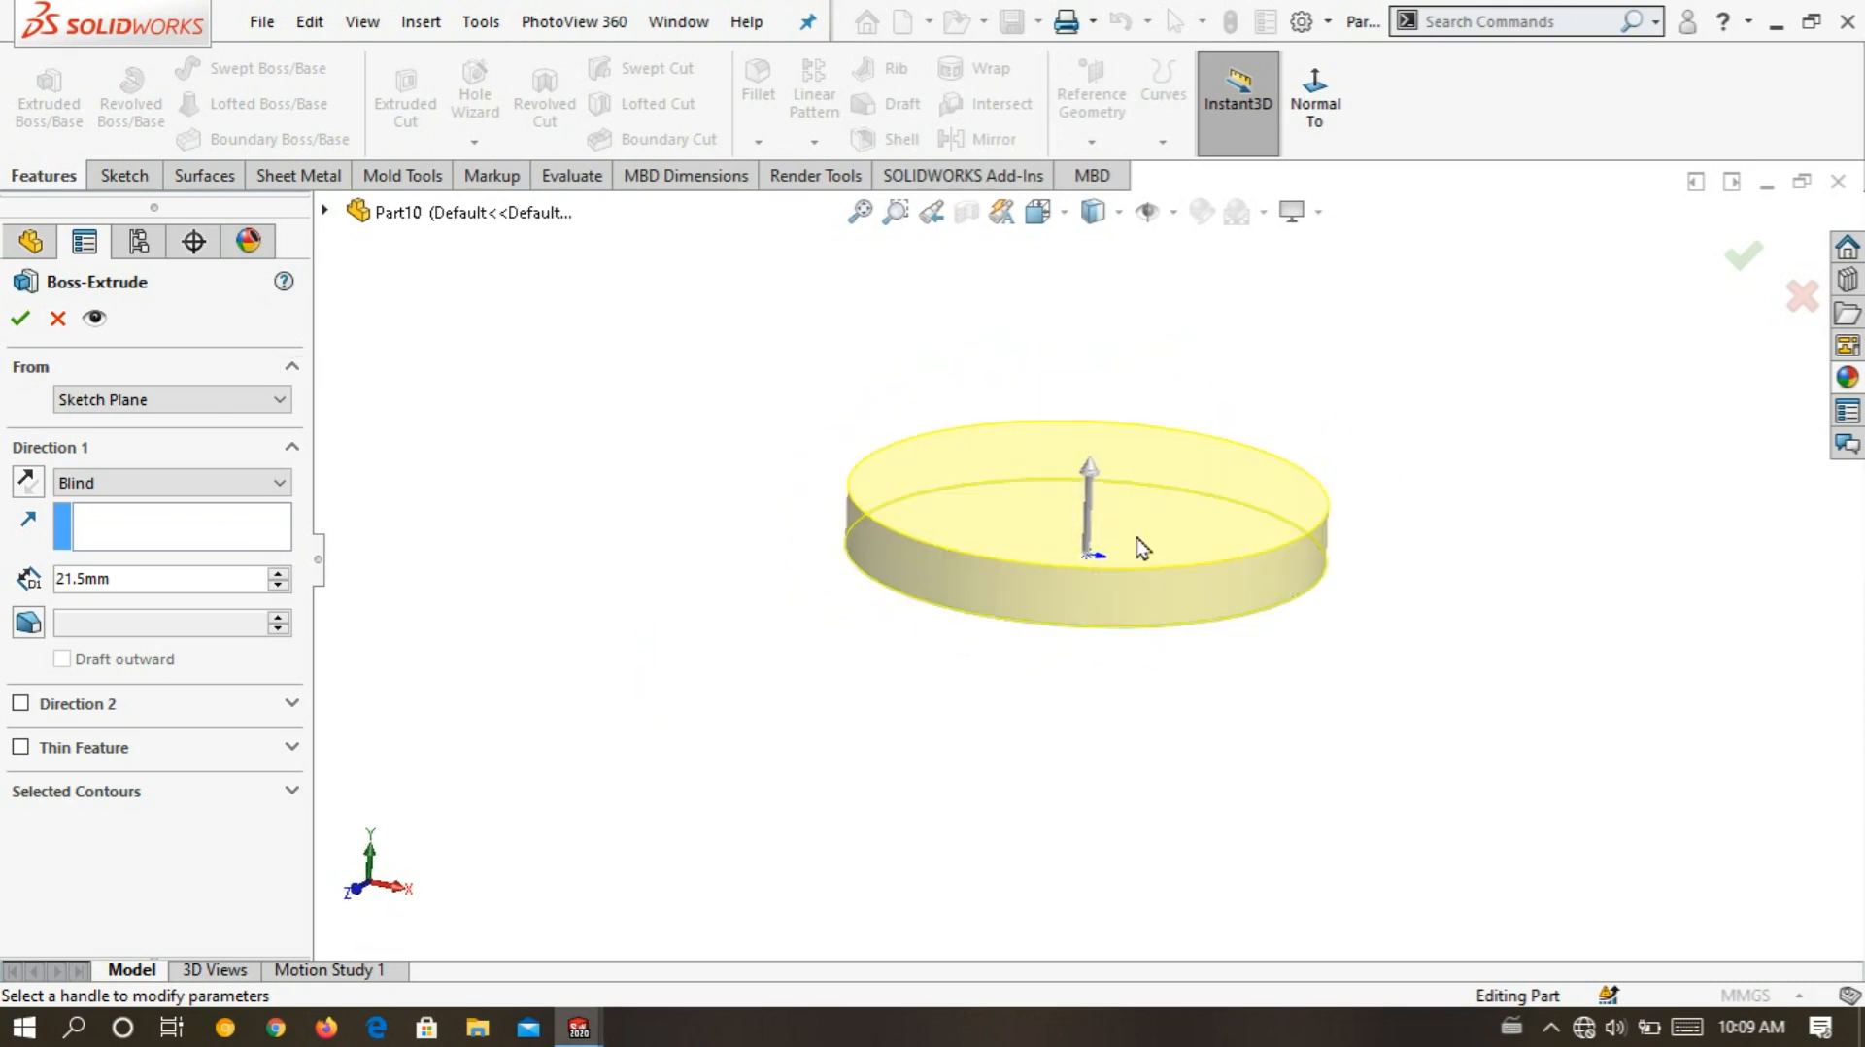
{"action": "scroll", "coordinate": [1168, 499], "scroll_direction": "down", "scroll_amount": 1}
{"action": "left_click", "coordinate": [178, 484]}
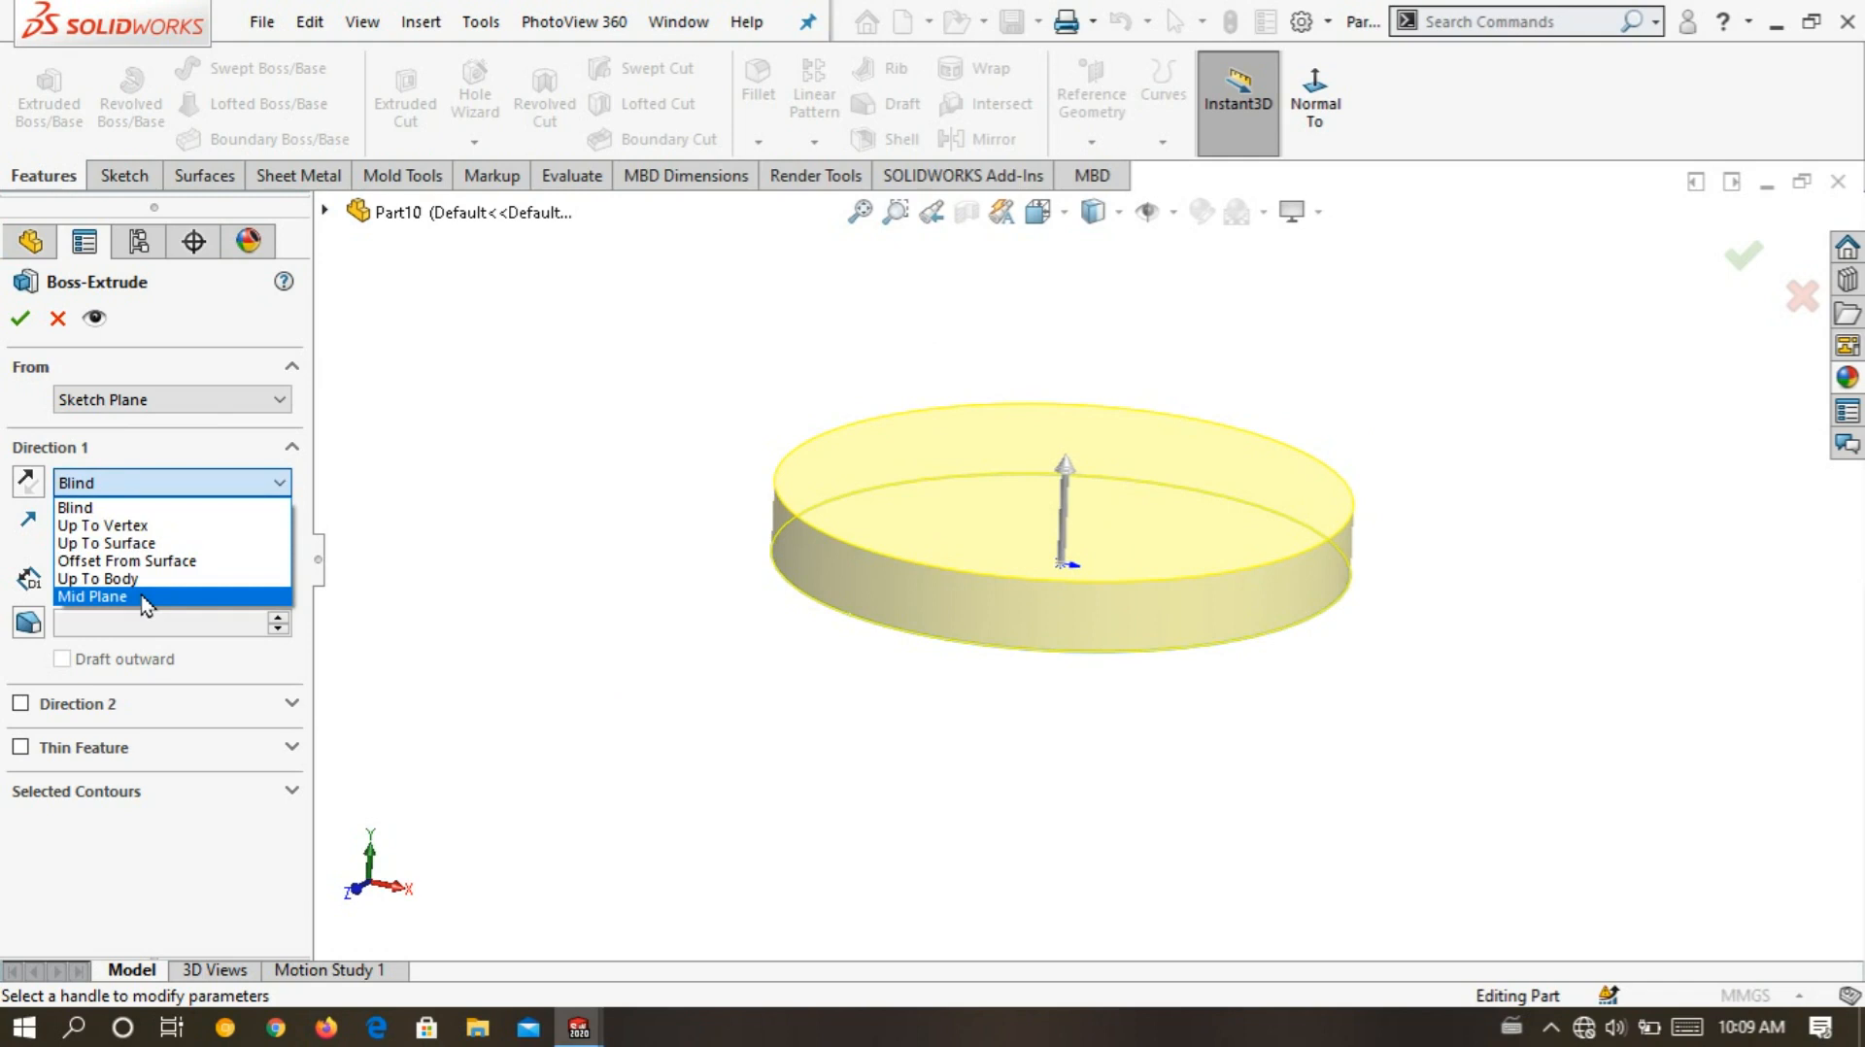
{"action": "left_click", "coordinate": [143, 598]}
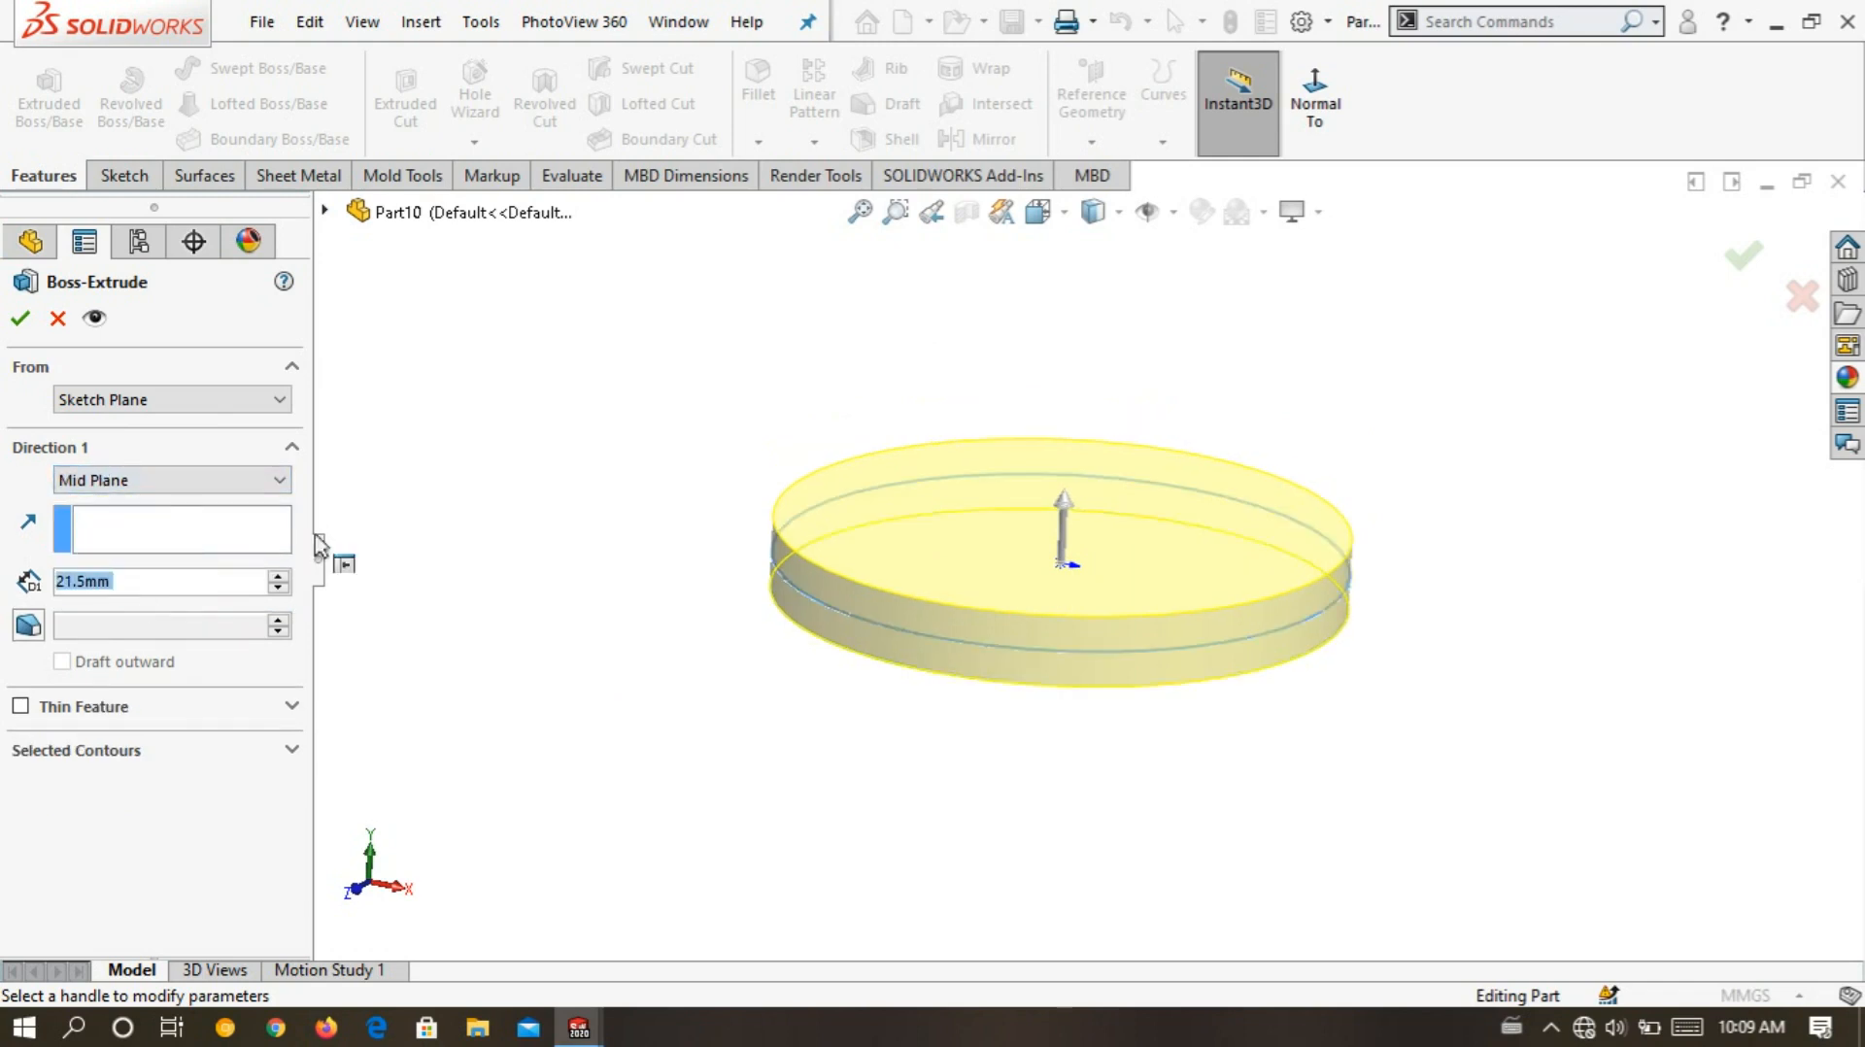
{"action": "left_click", "coordinate": [22, 321]}
- Start a new sketch on the Top Plane and draw a circle of about 114 mm diameter centred on the origin
{"action": "mouse_move", "coordinate": [616, 404]}
{"action": "middle_mouse_down"}
{"action": "mouse_move", "coordinate": [646, 435]}
{"action": "mouse_move", "coordinate": [609, 387]}
{"action": "middle_mouse_up"}
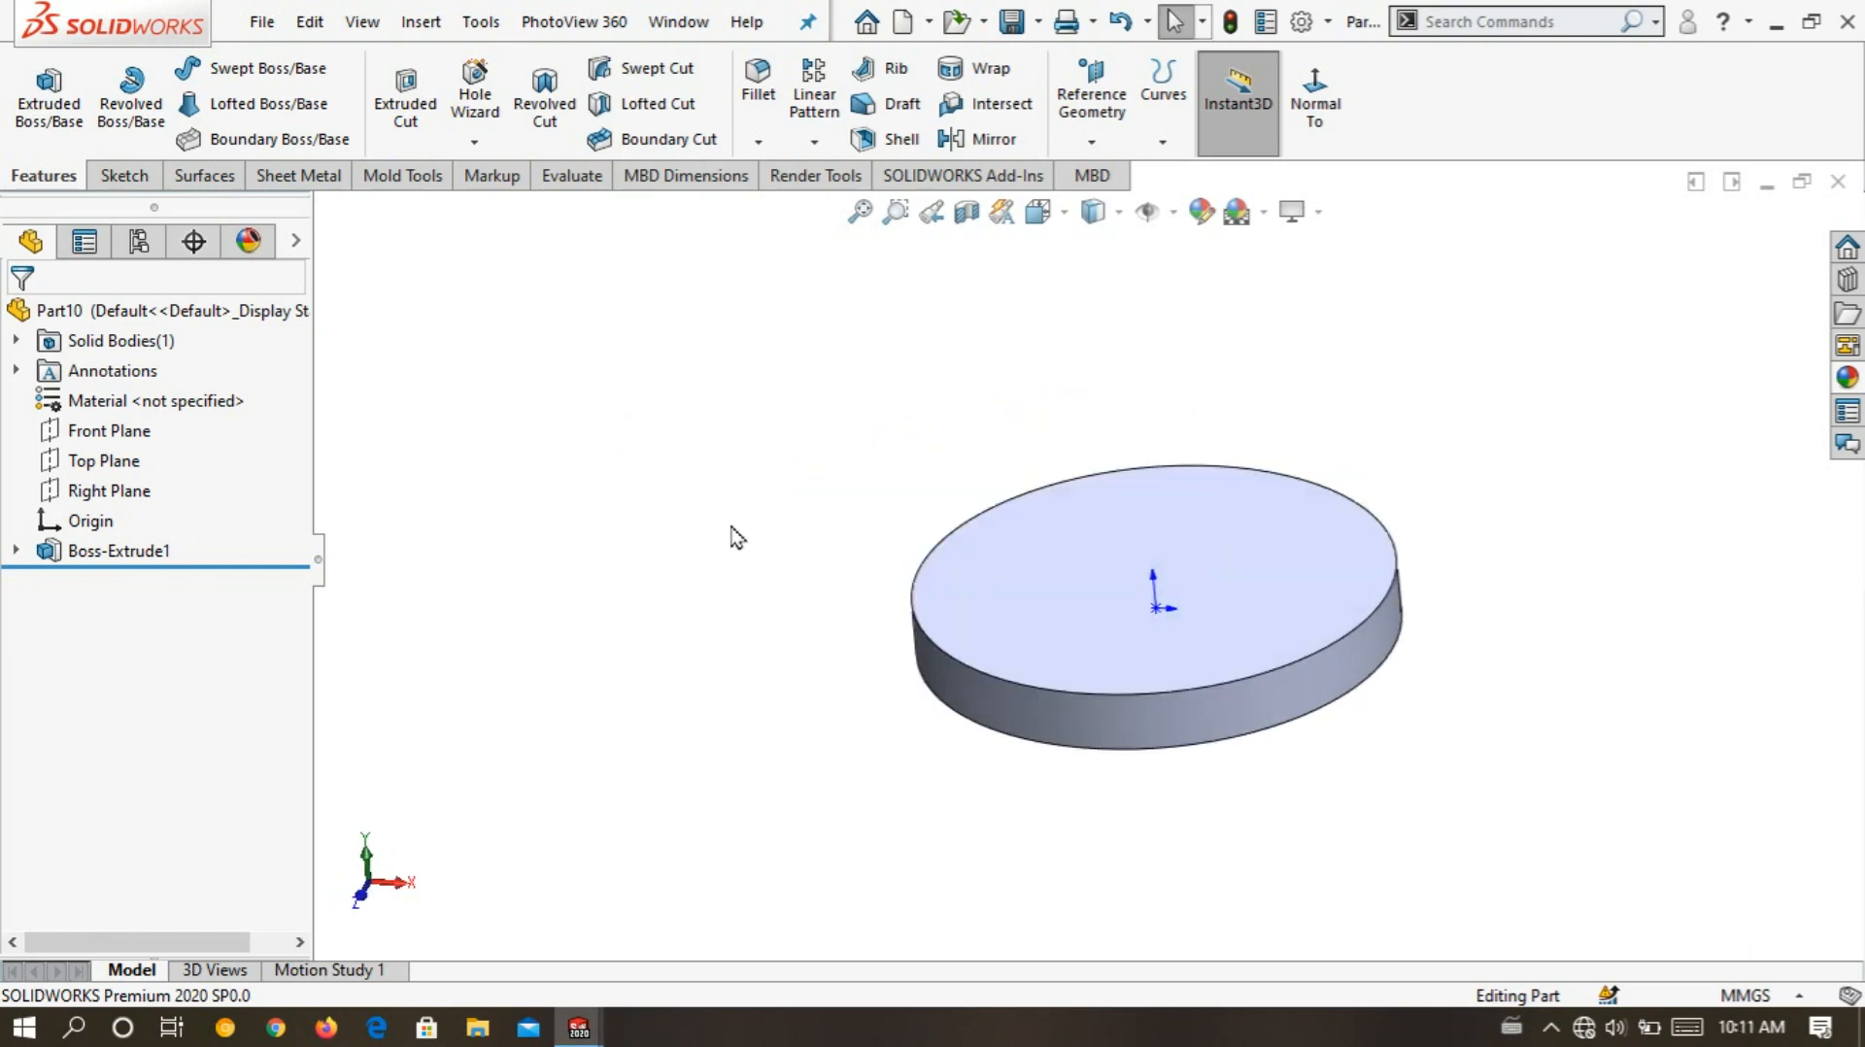
{"action": "scroll", "coordinate": [731, 527], "scroll_direction": "up", "scroll_amount": 2}
{"action": "scroll", "coordinate": [1244, 472], "scroll_direction": "down", "scroll_amount": 3}
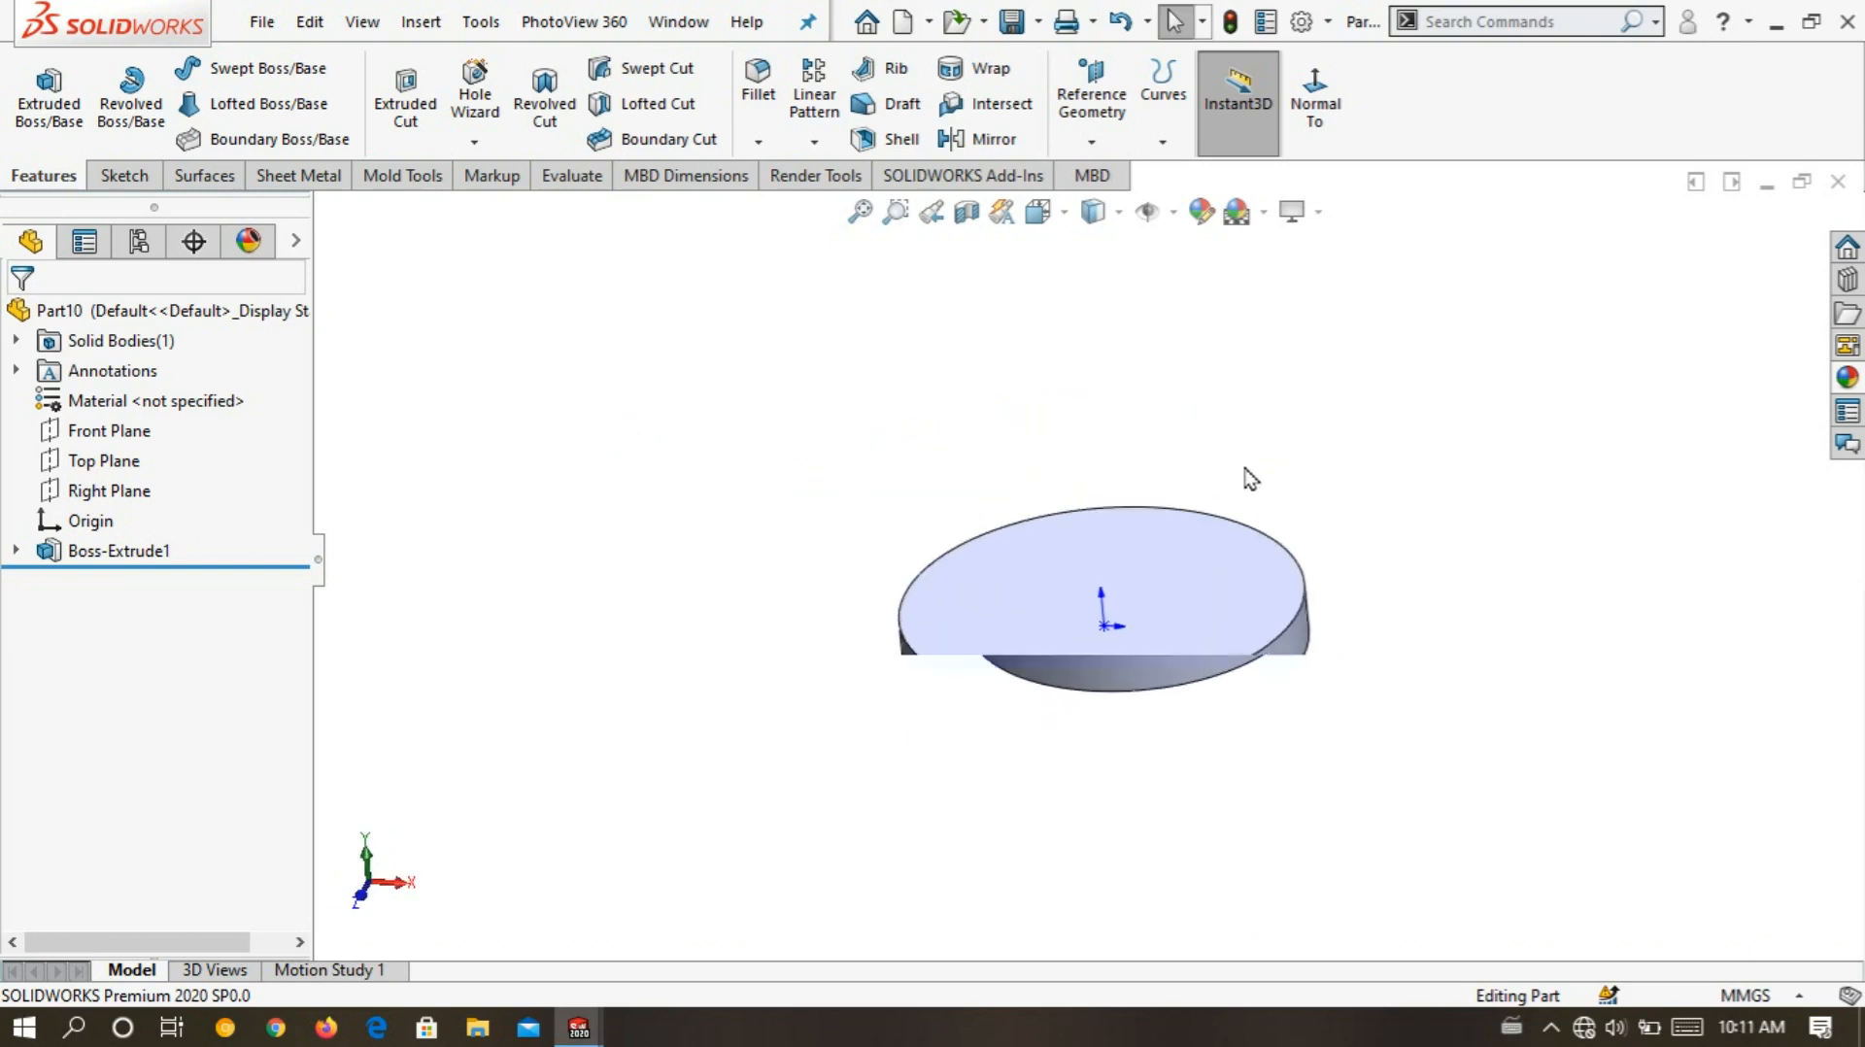
{"action": "left_click", "coordinate": [102, 465]}
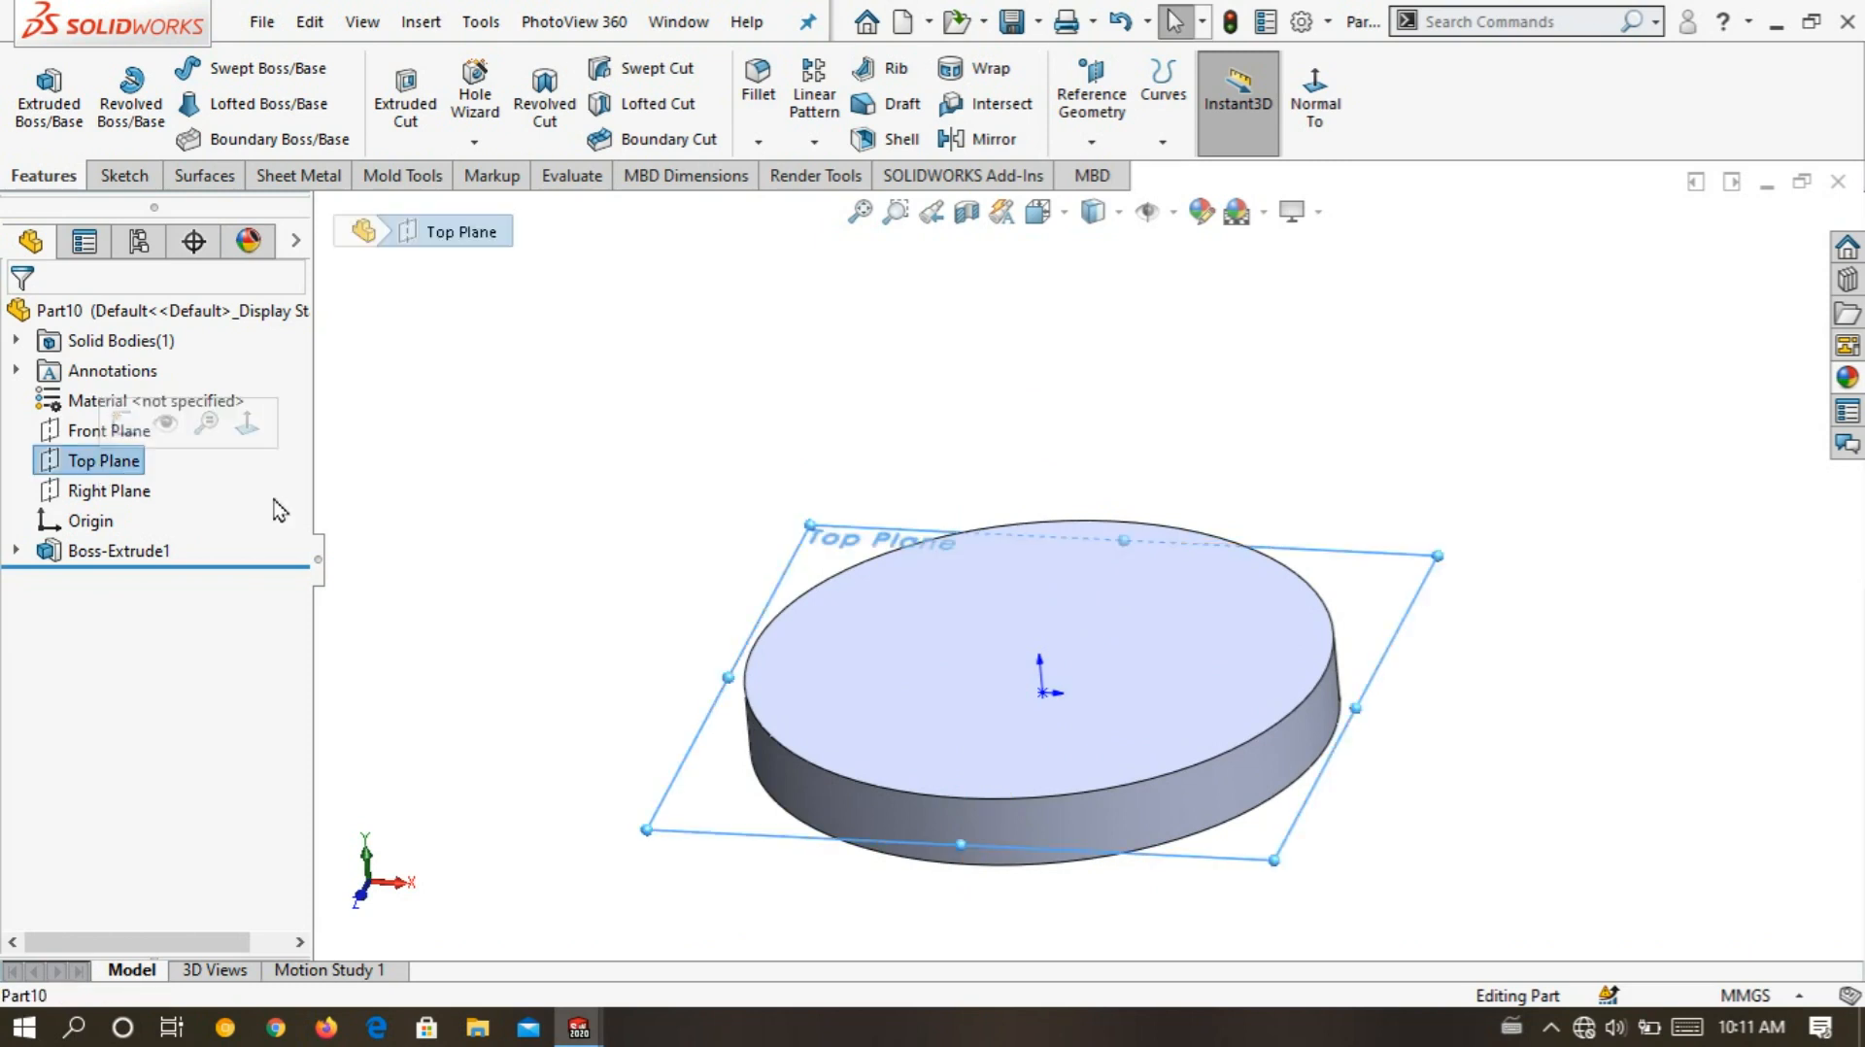
{"action": "middle_click_drag", "start_coordinate": [636, 500], "coordinate": [633, 440]}
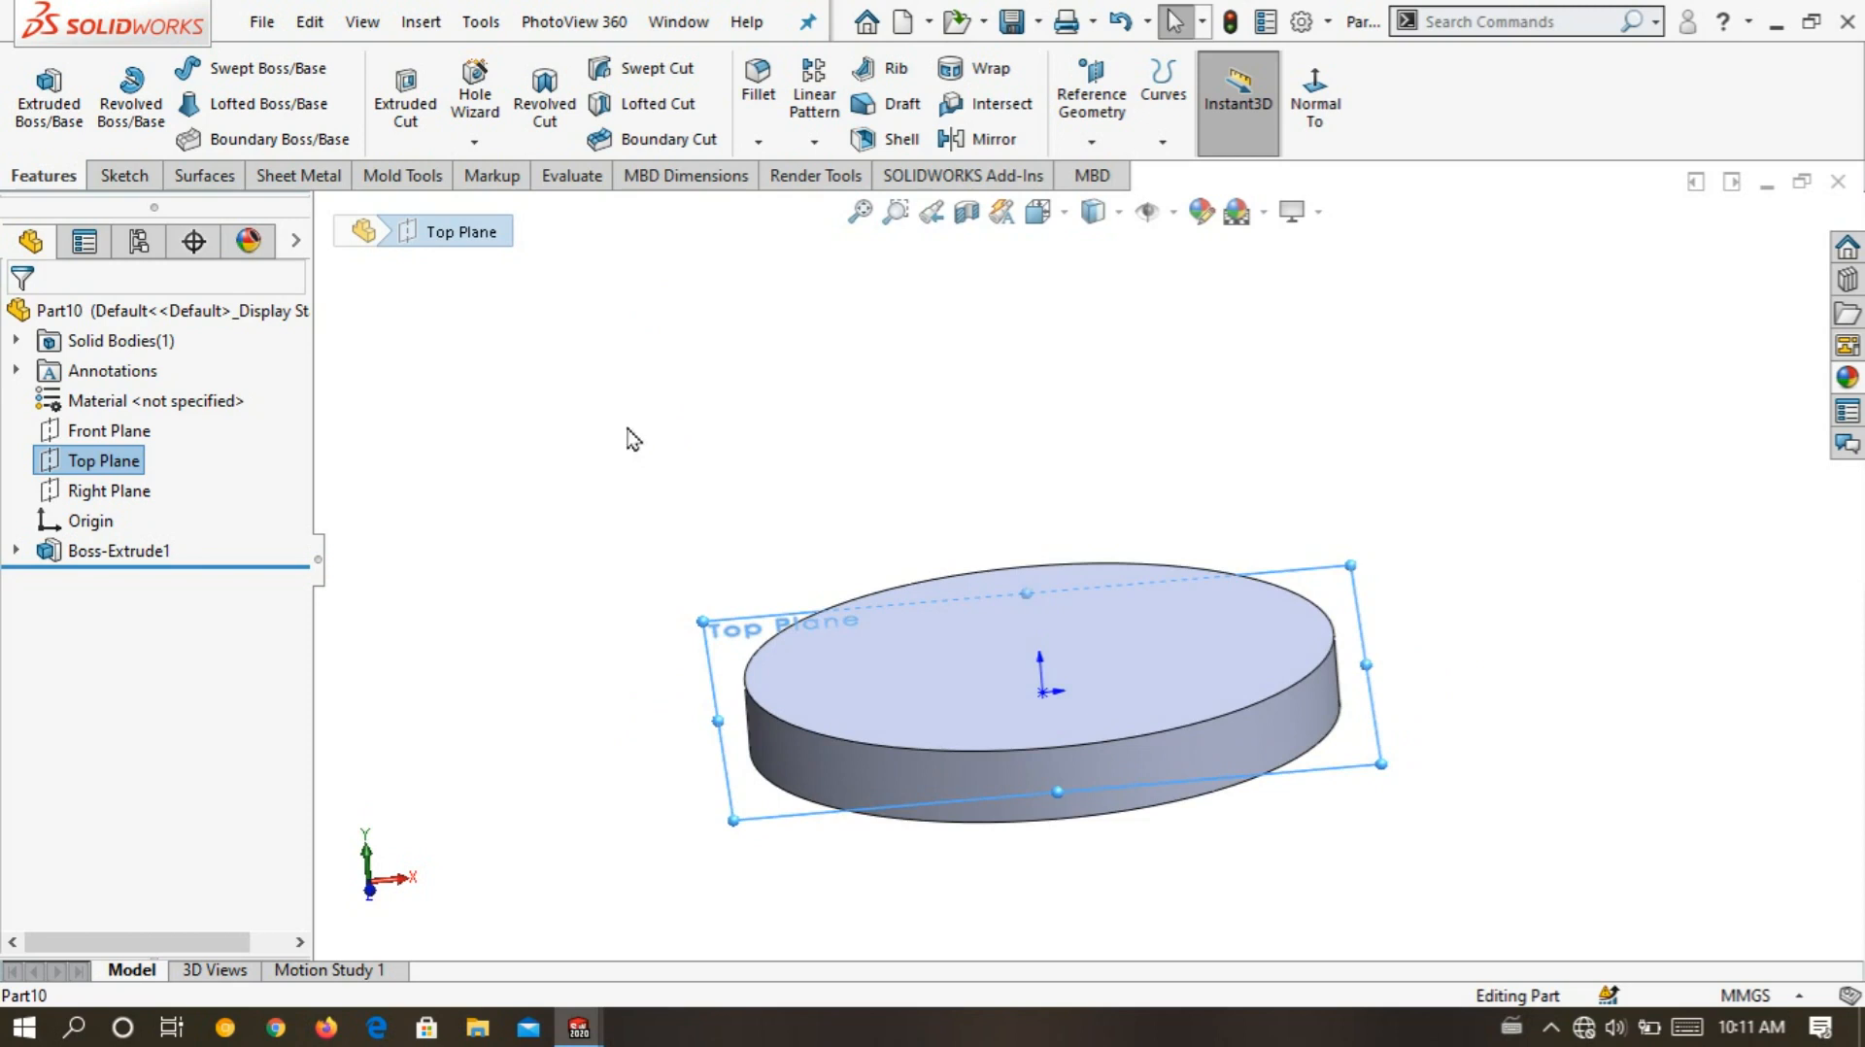
{"action": "right_click", "coordinate": [107, 468]}
{"action": "left_click", "coordinate": [126, 421]}
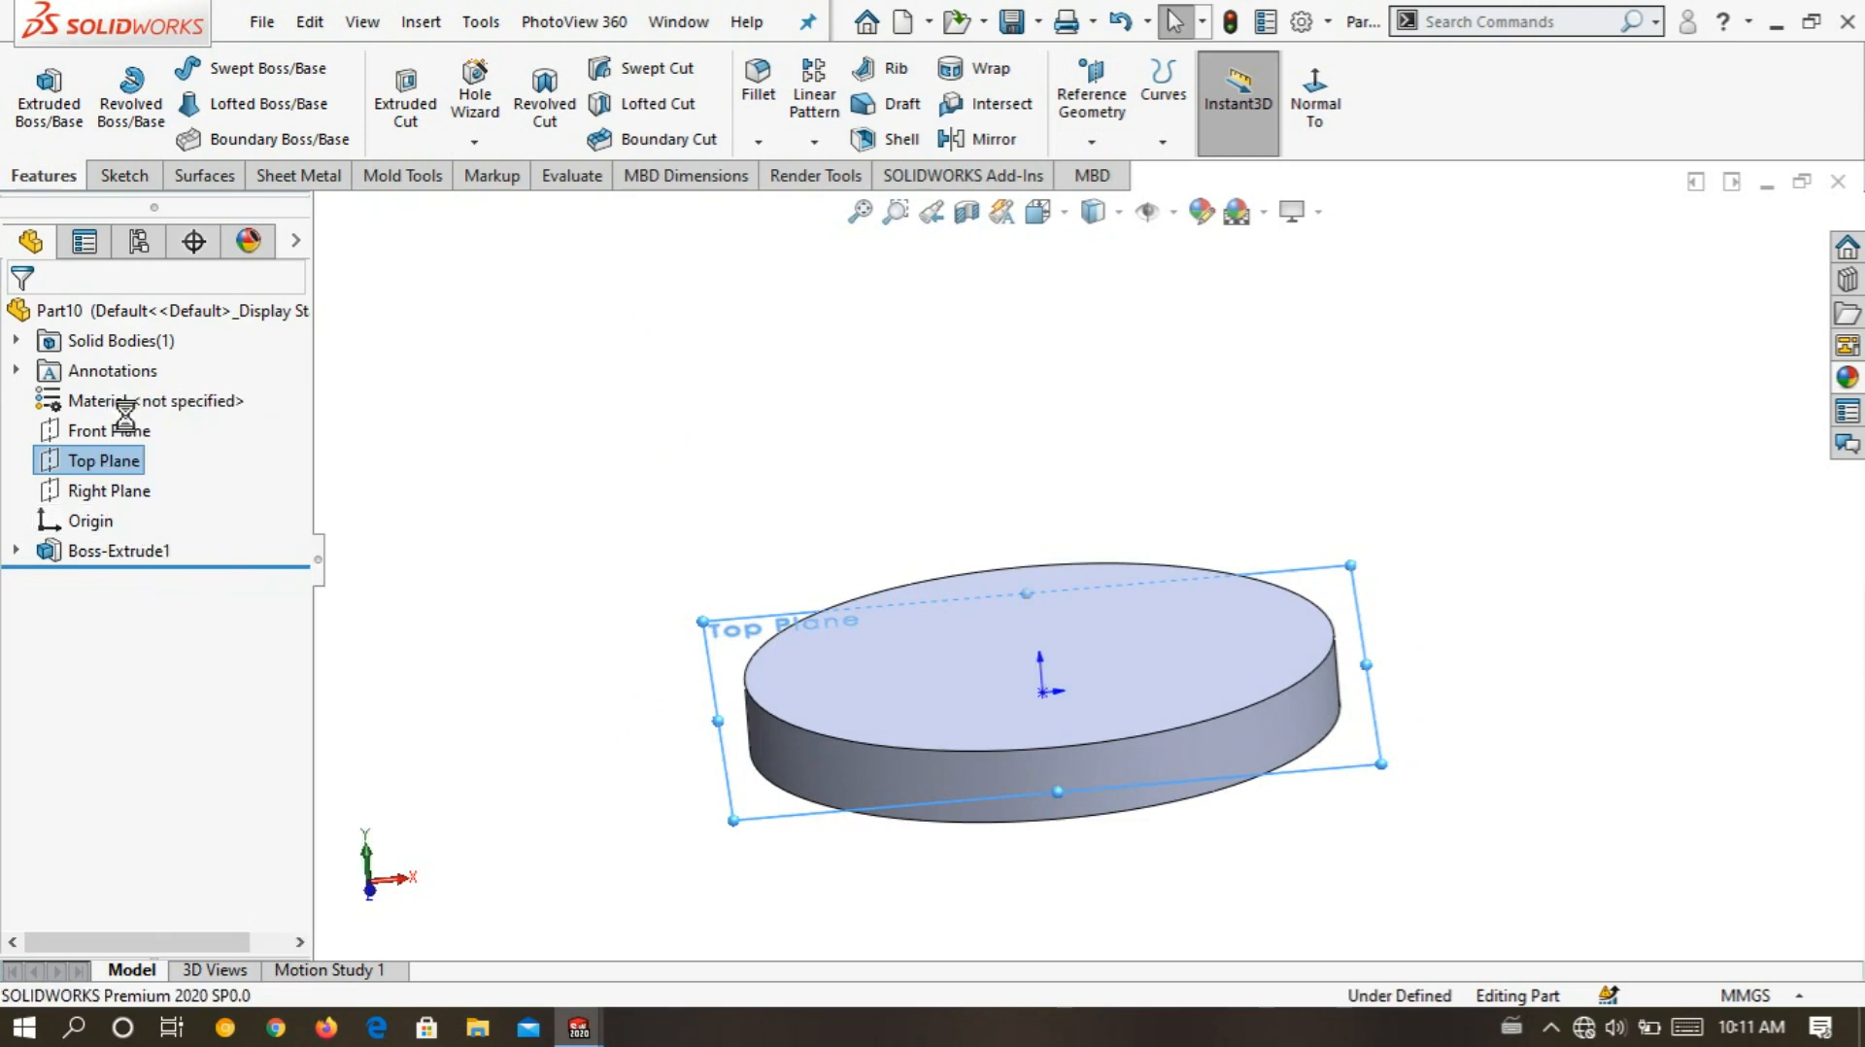
{"action": "left_click", "coordinate": [504, 459]}
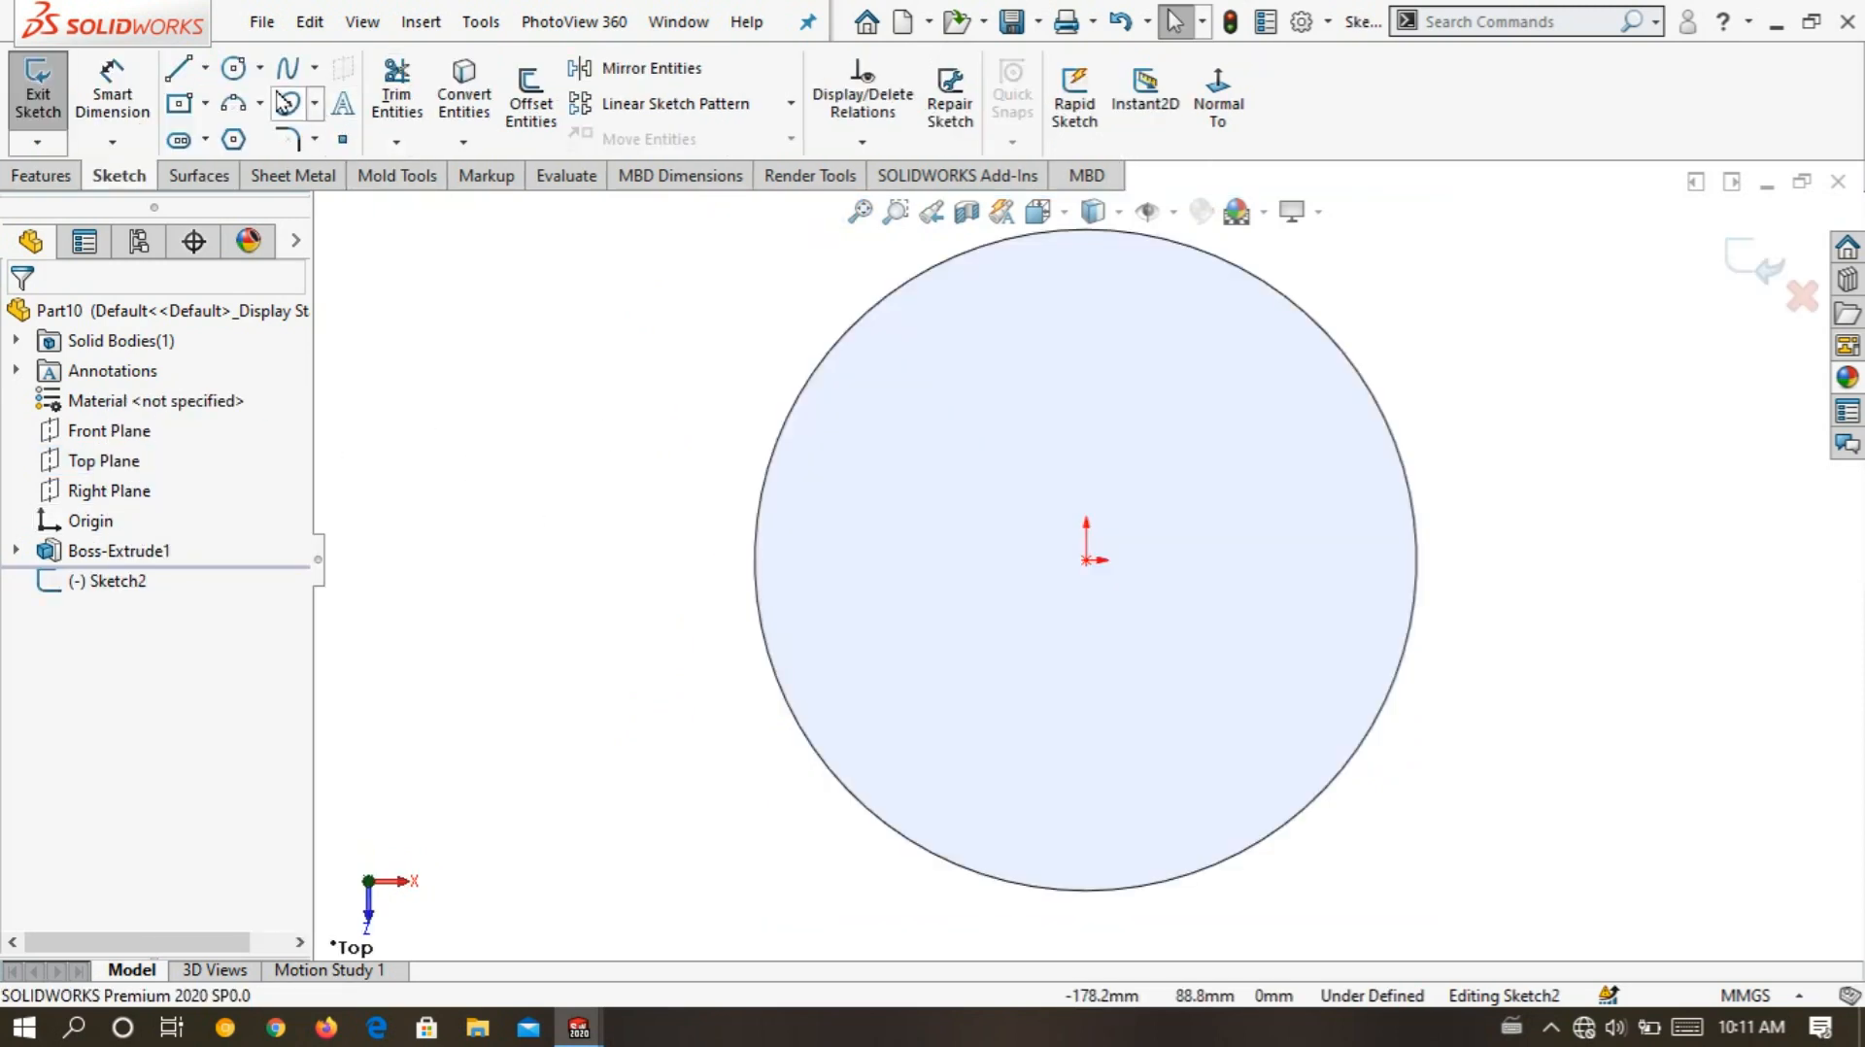
{"action": "left_click", "coordinate": [231, 70]}
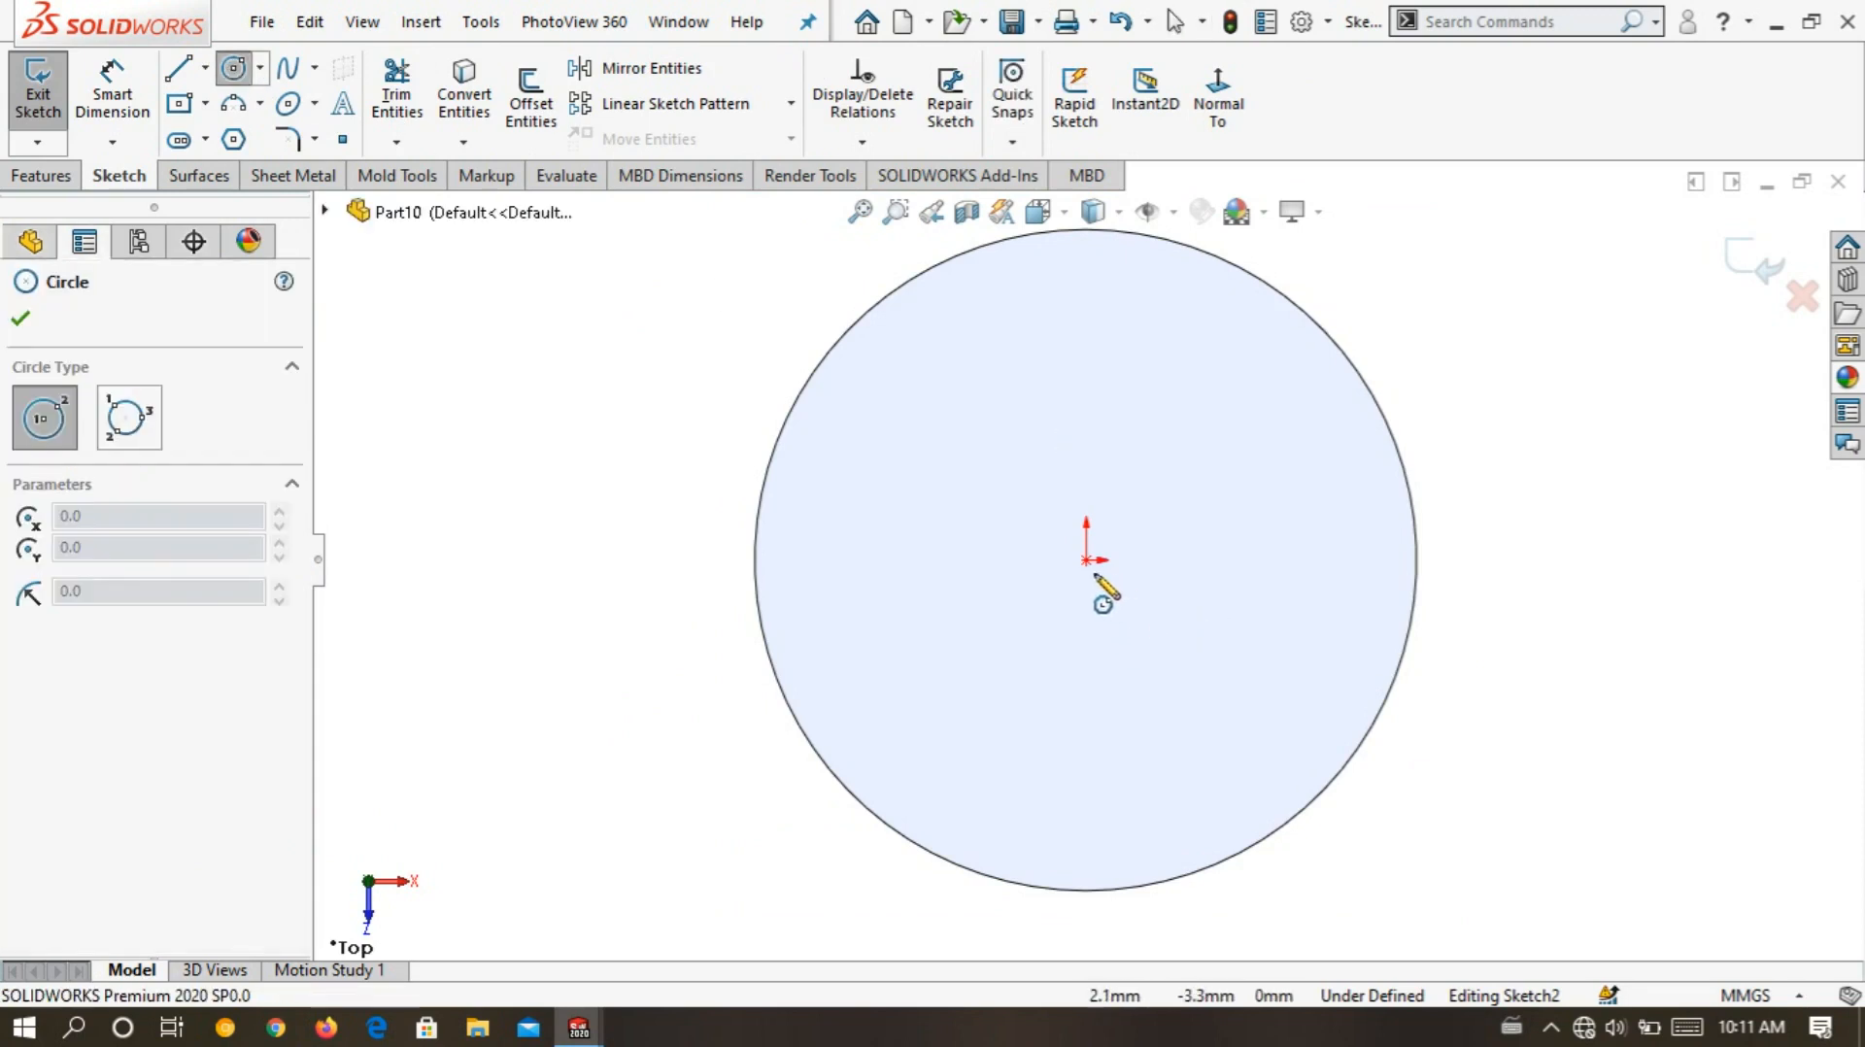
{"action": "left_click_drag", "start_coordinate": [1086, 561], "coordinate": [864, 522]}
- Dimension the inner circle's diameter as 140 mm and exit the sketch
{"action": "left_click", "coordinate": [106, 89]}
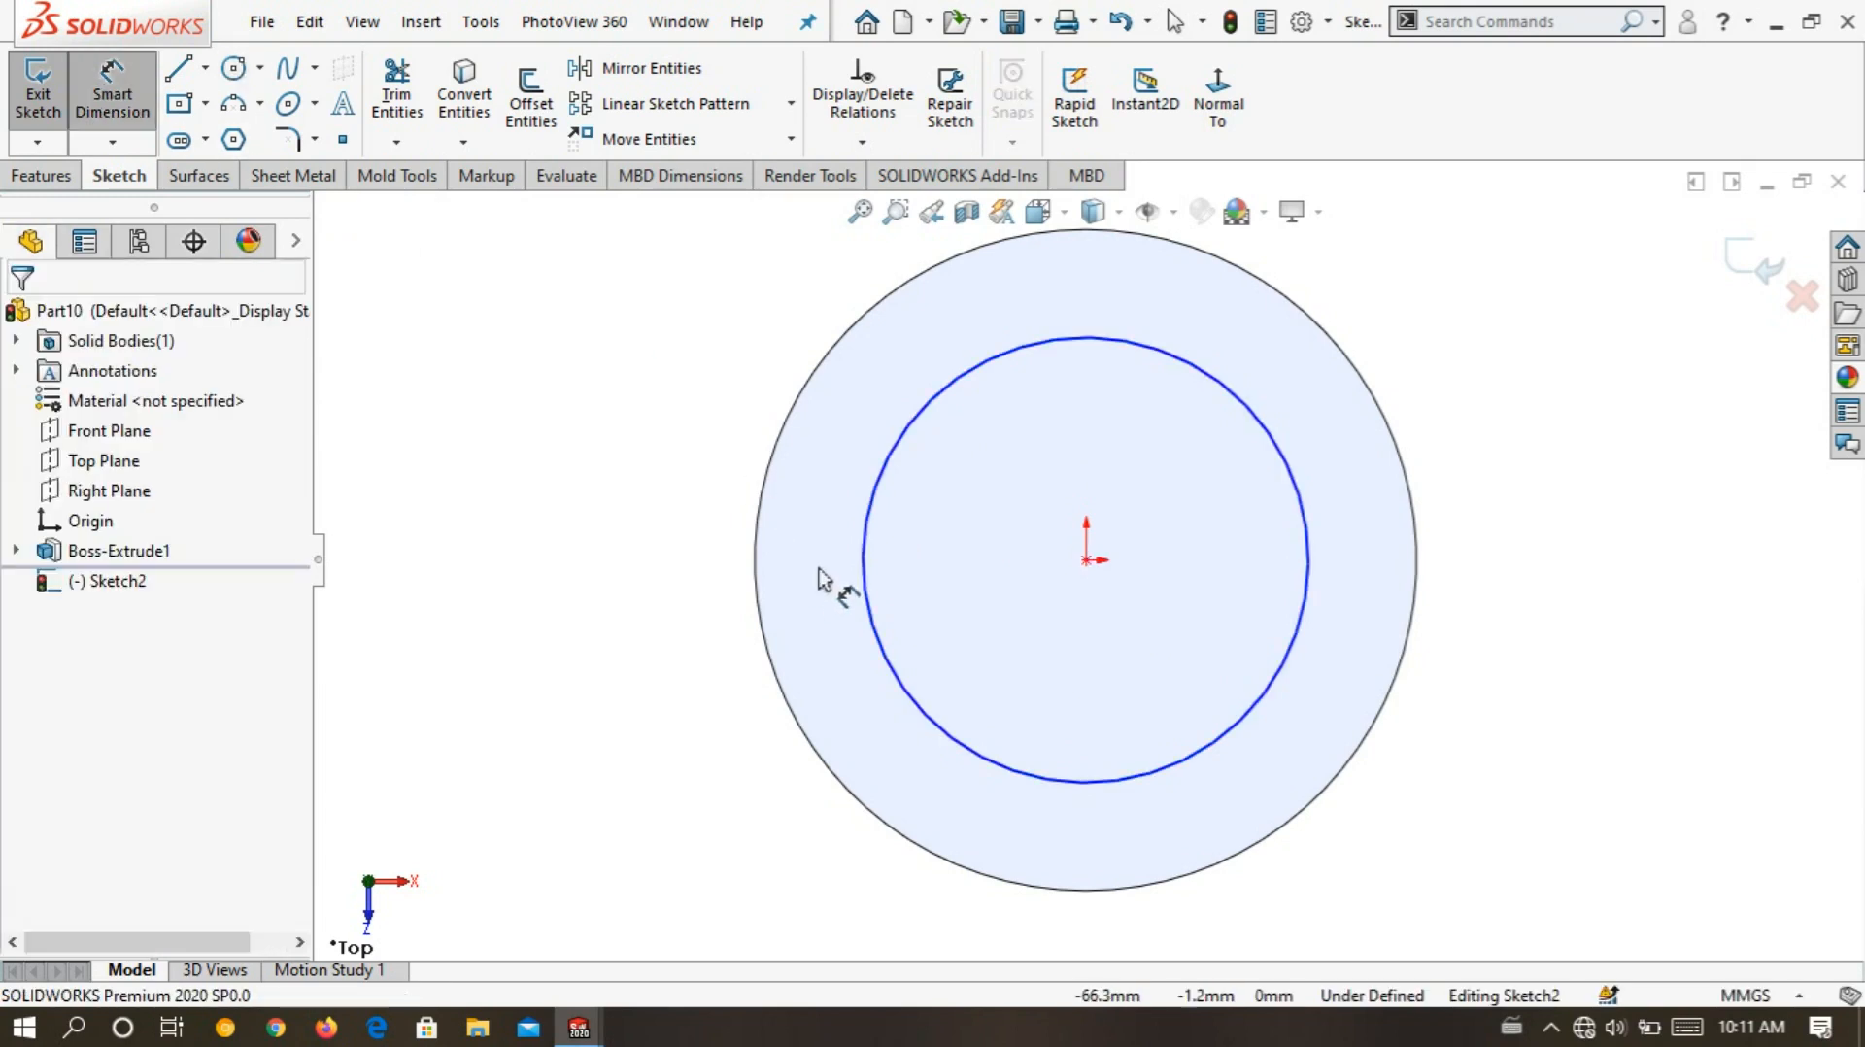
{"action": "left_click", "coordinate": [867, 549]}
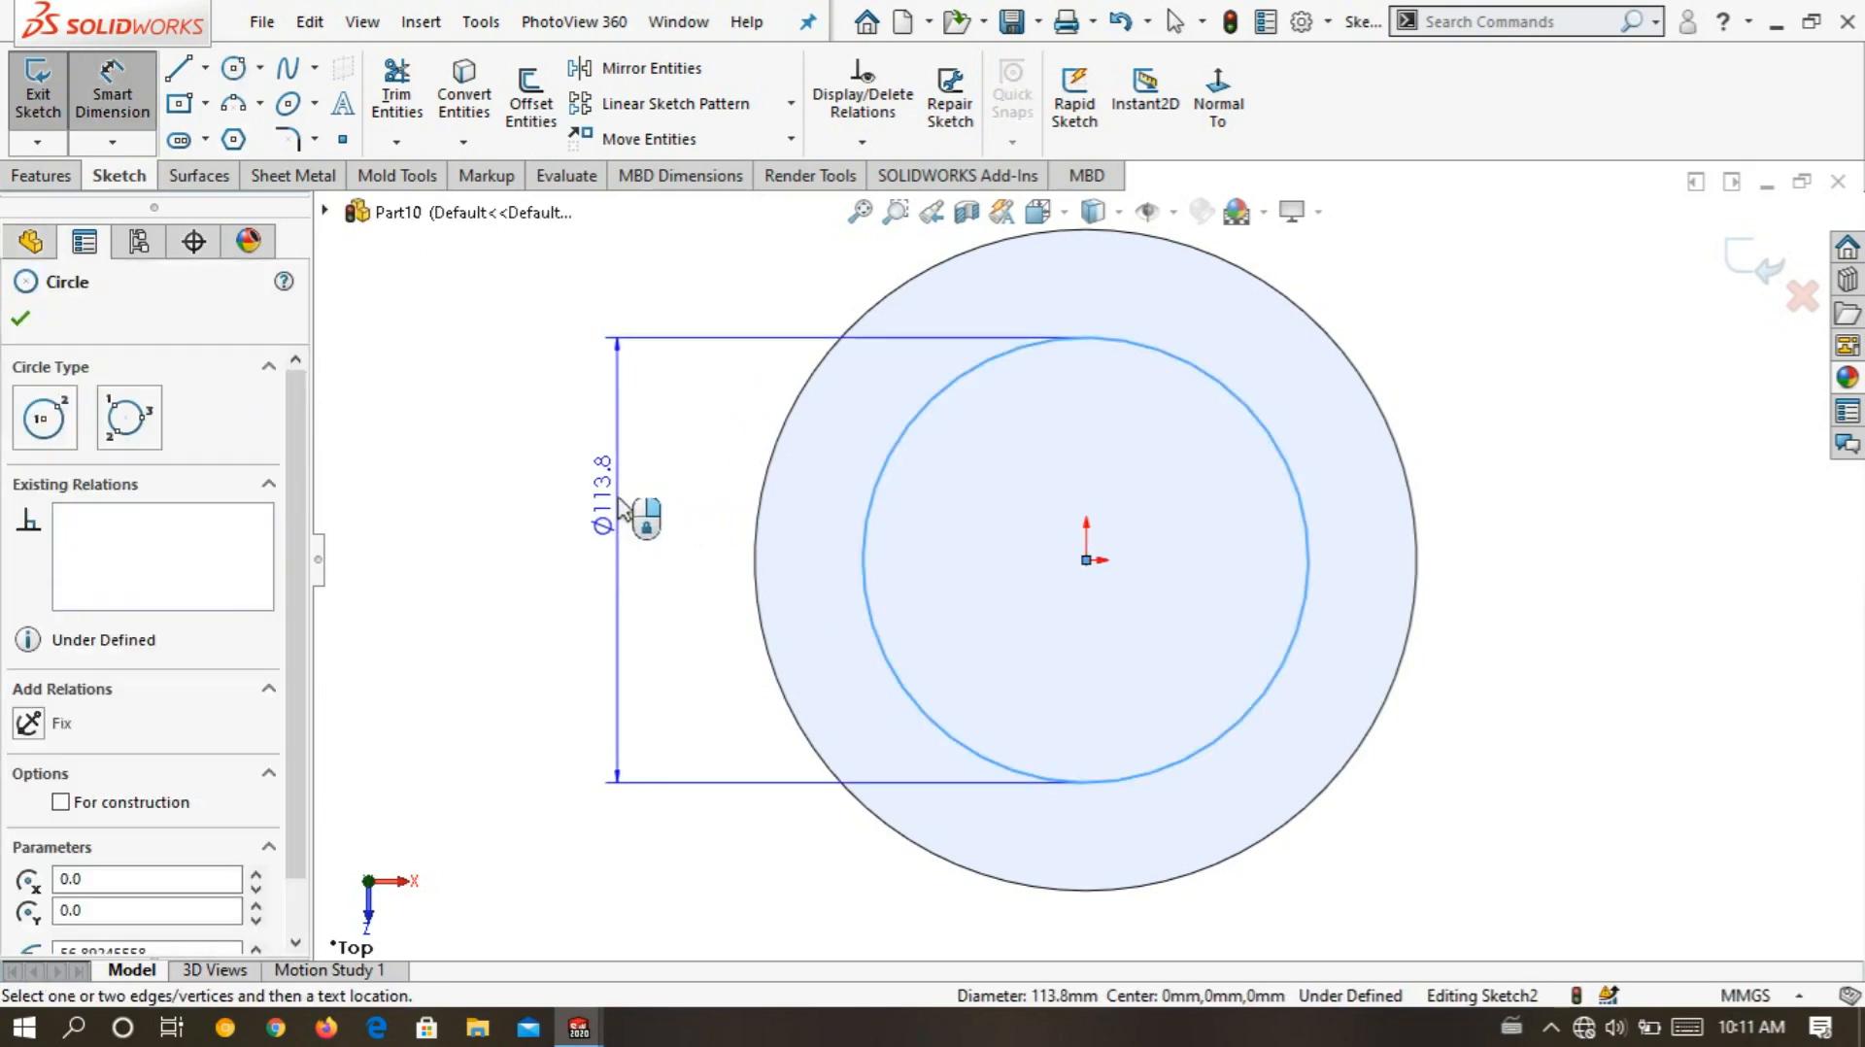
{"action": "left_click", "coordinate": [629, 503]}
{"action": "type", "text": "140"}
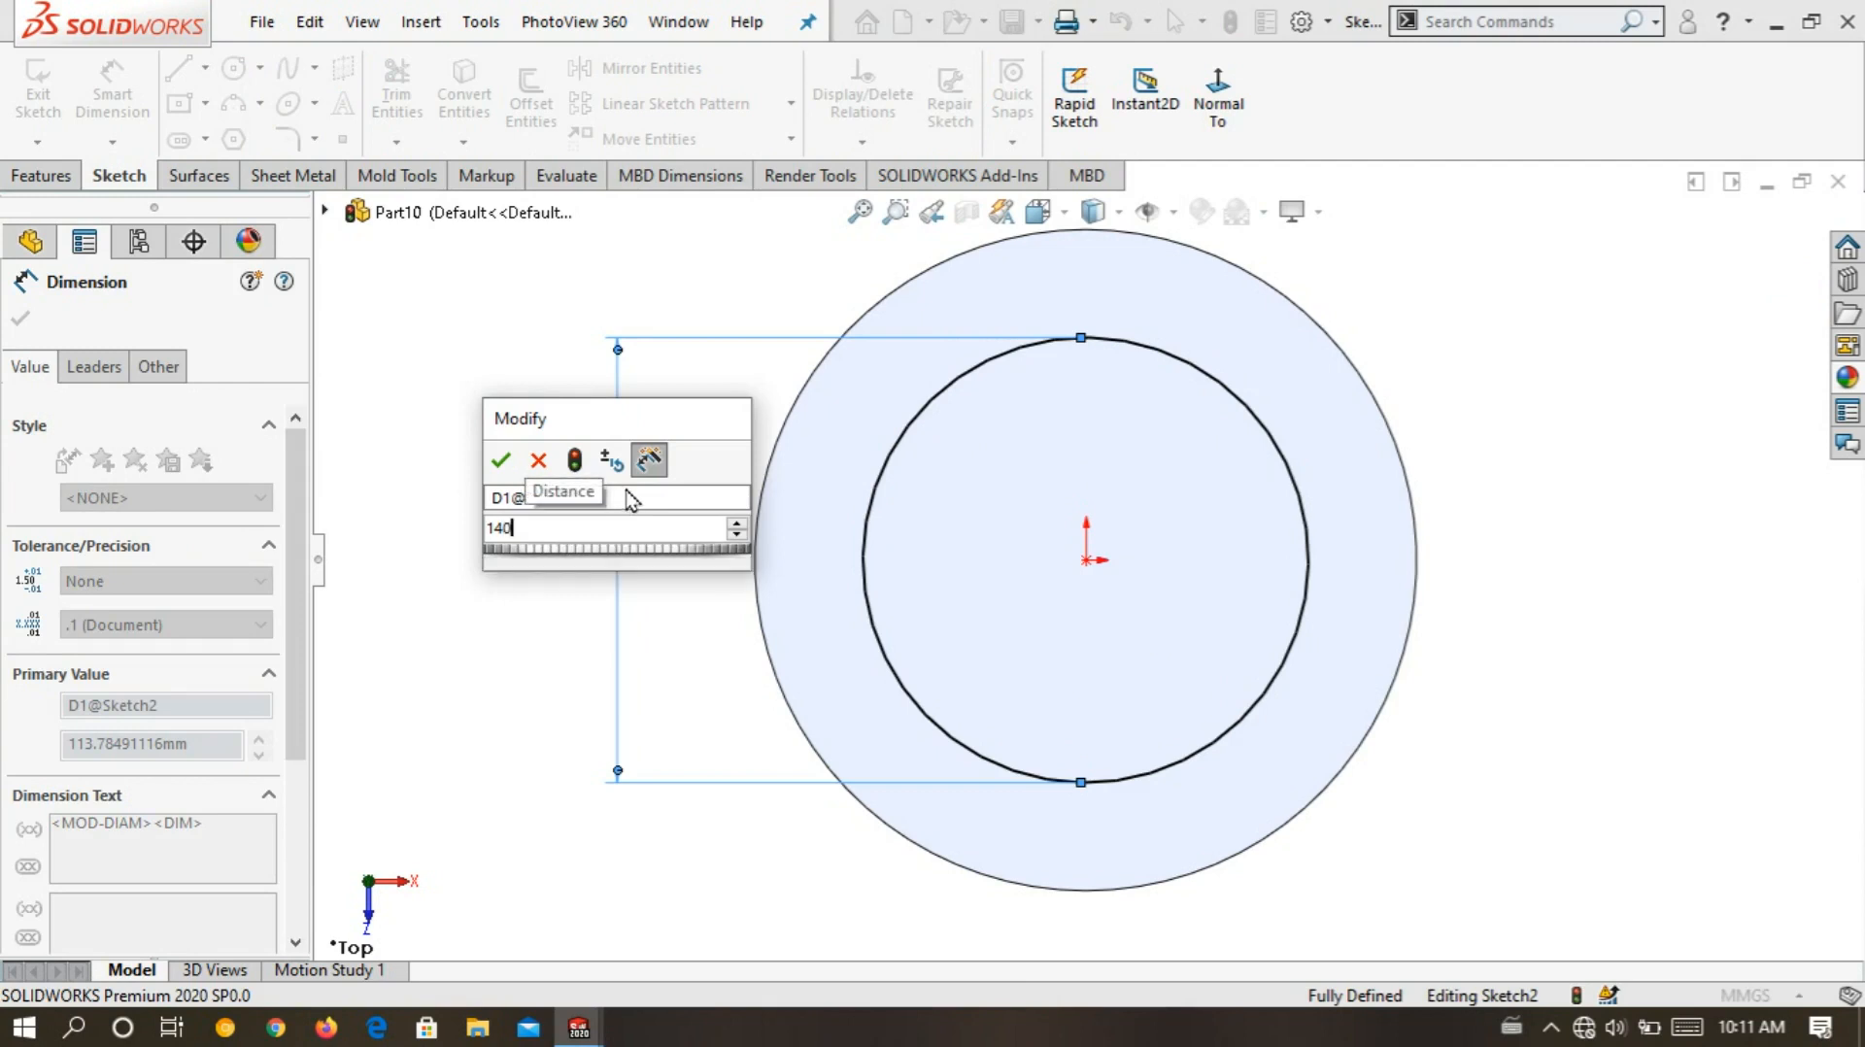
{"action": "key", "text": "Return"}
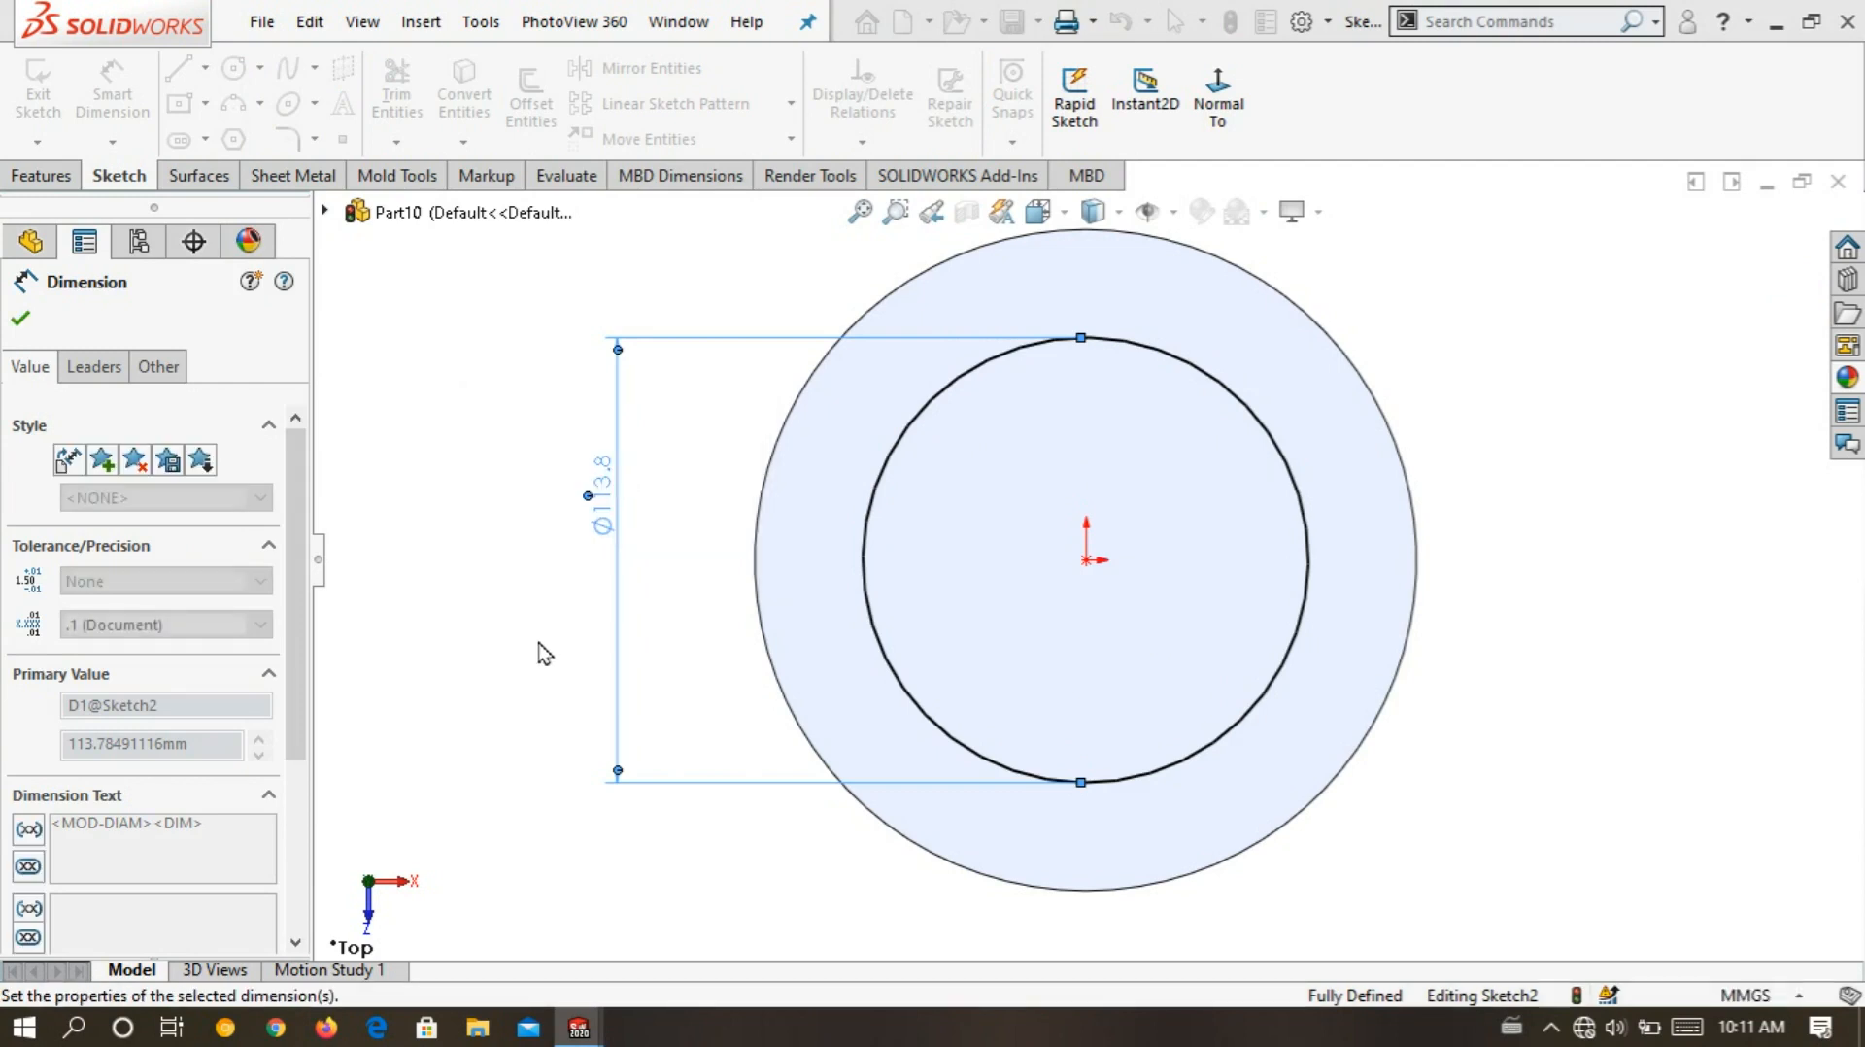
{"action": "left_click", "coordinate": [499, 587]}
{"action": "scroll", "coordinate": [499, 587], "scroll_direction": "up", "scroll_amount": 2}
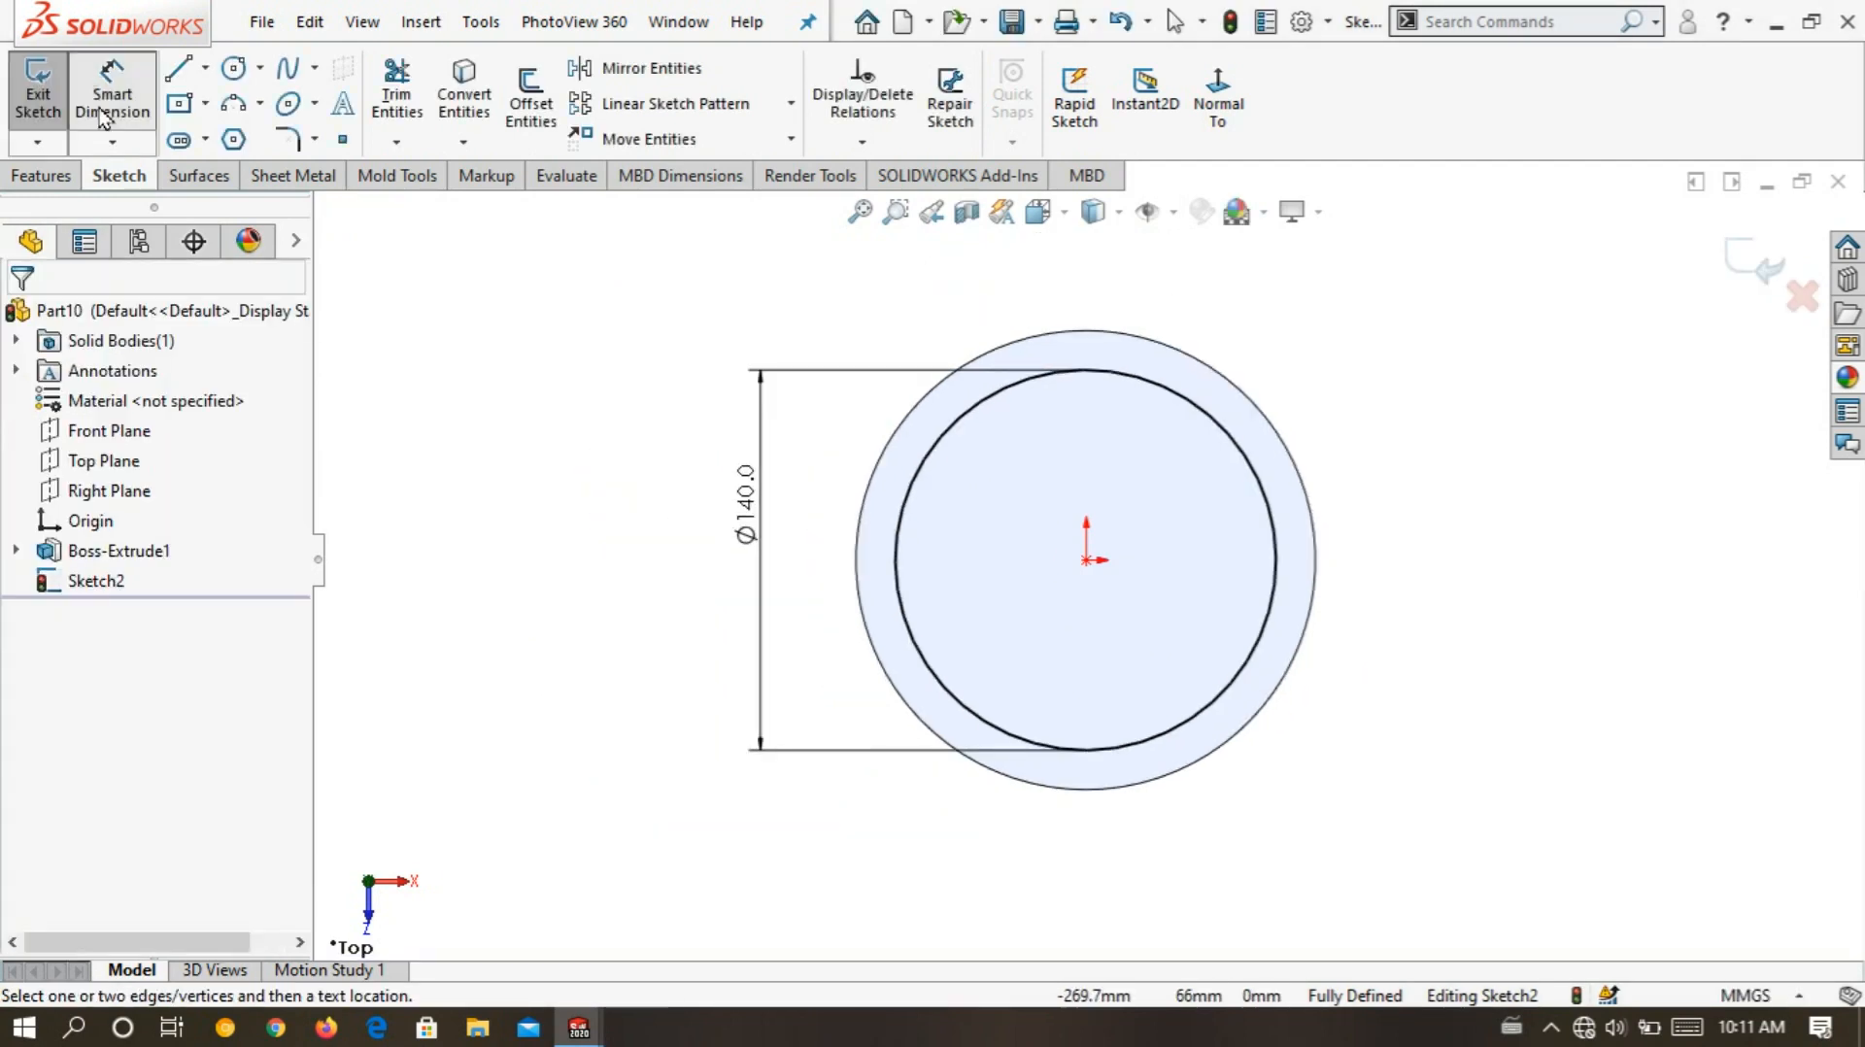
{"action": "left_click", "coordinate": [40, 111]}
- Reopen the sketch with the 140 mm circle and draw a second circle of about 189 mm diameter centred on the origin
{"action": "mouse_move", "coordinate": [602, 707]}
{"action": "middle_mouse_down"}
{"action": "mouse_move", "coordinate": [624, 507]}
{"action": "mouse_move", "coordinate": [597, 361]}
{"action": "middle_mouse_up"}
{"action": "scroll", "coordinate": [1073, 529], "scroll_direction": "down", "scroll_amount": 2}
{"action": "scroll", "coordinate": [1062, 505], "scroll_direction": "up", "scroll_amount": 2}
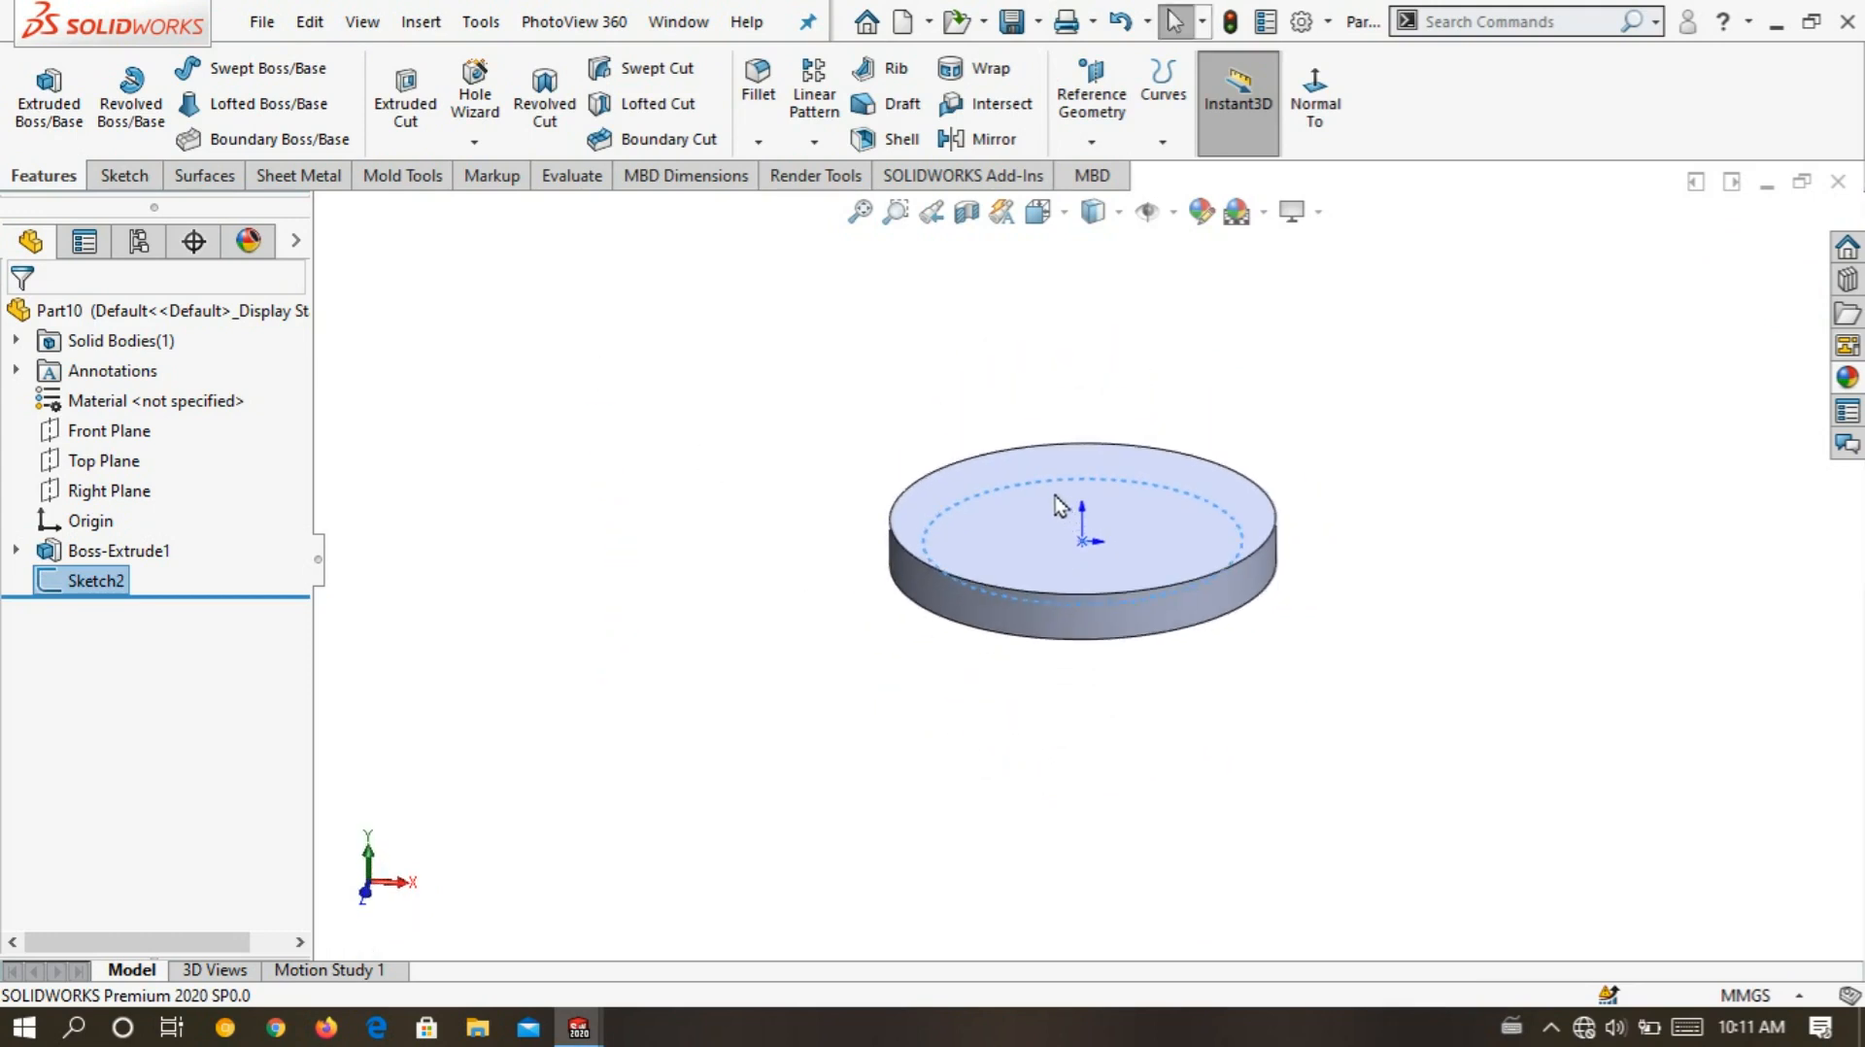
{"action": "scroll", "coordinate": [1069, 515], "scroll_direction": "down", "scroll_amount": 3}
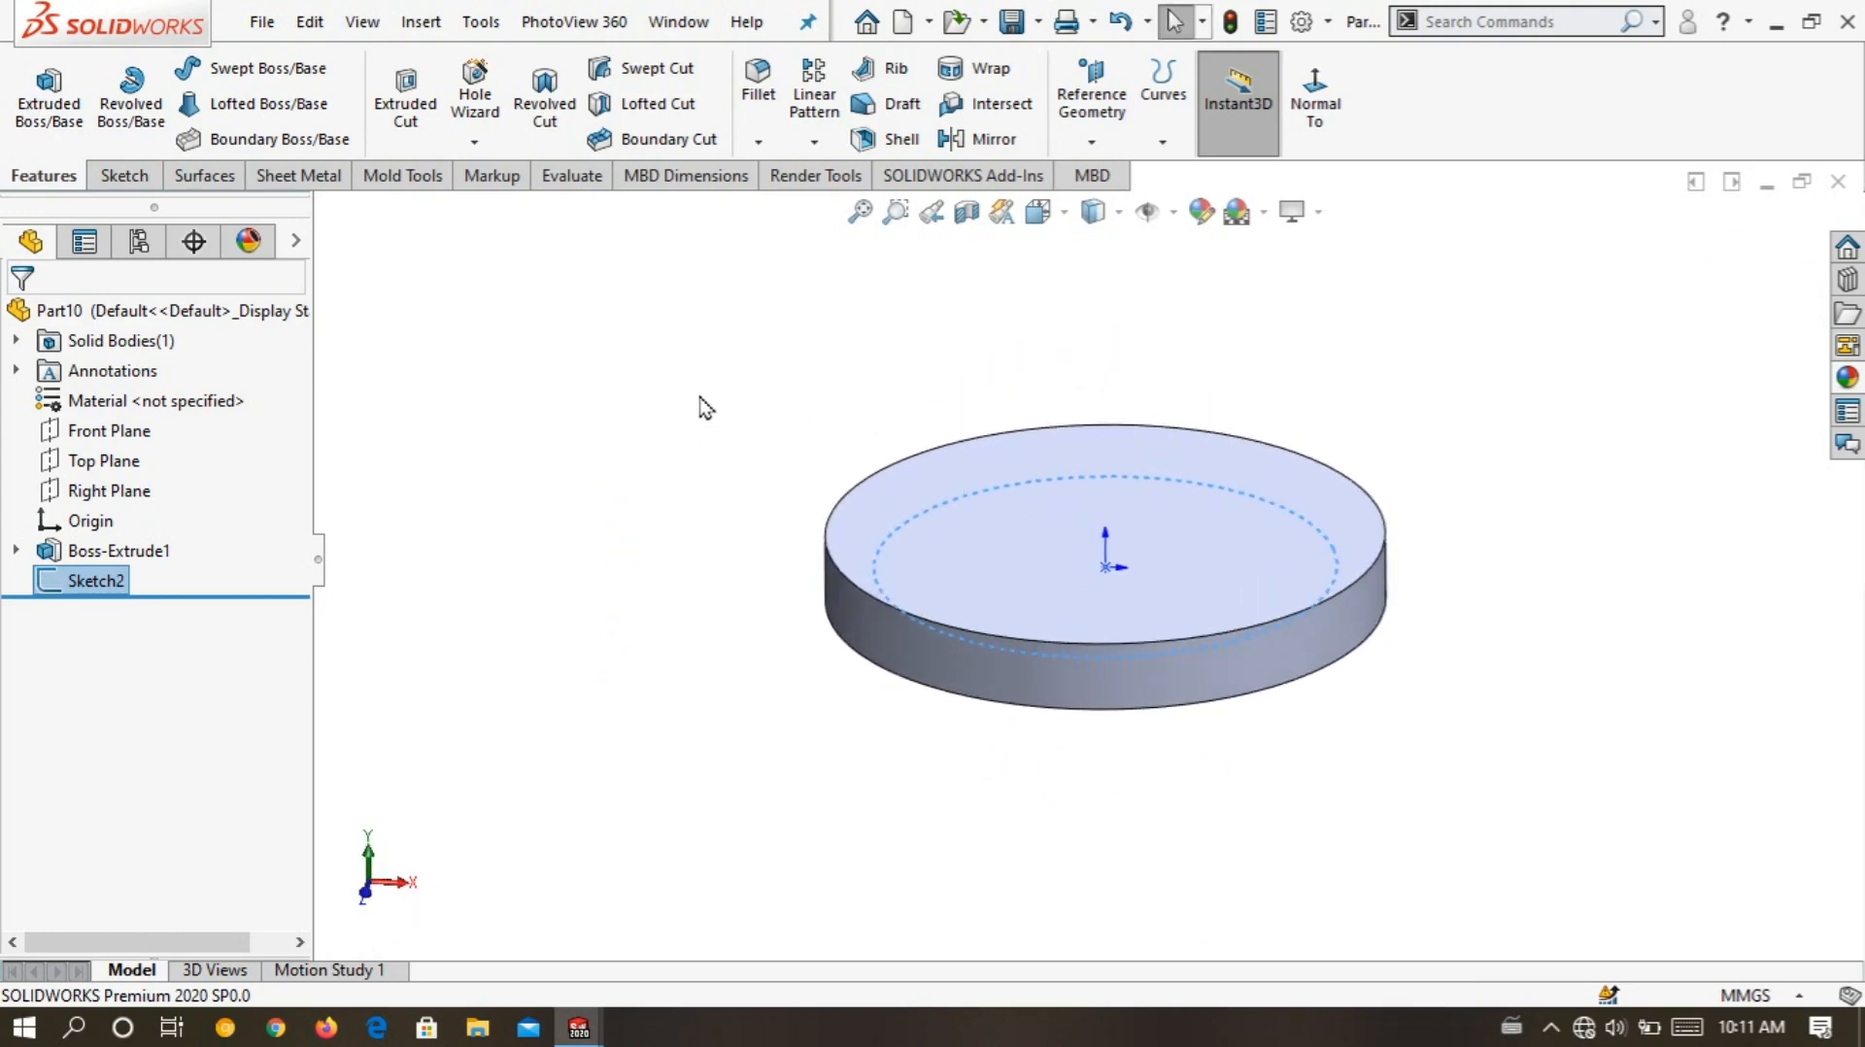
{"action": "scroll", "coordinate": [693, 406], "scroll_direction": "up", "scroll_amount": 1}
{"action": "scroll", "coordinate": [1035, 497], "scroll_direction": "down", "scroll_amount": 3}
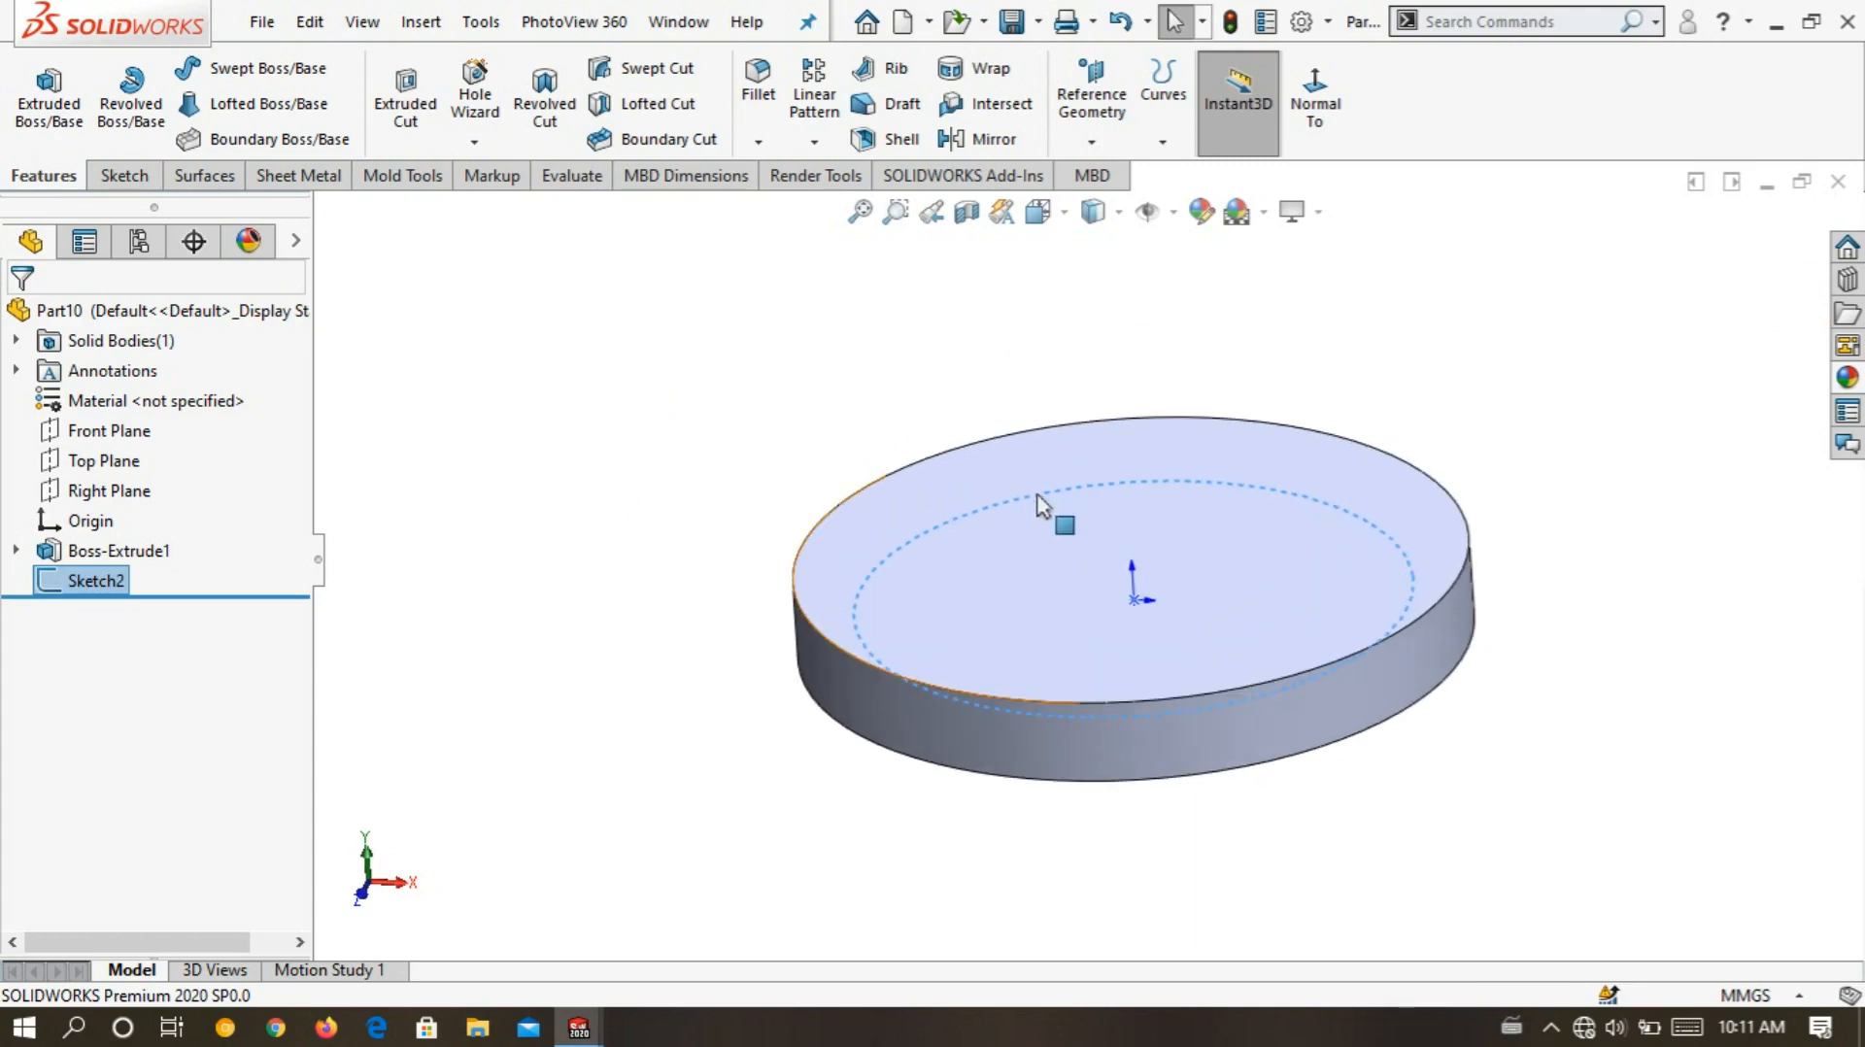
{"action": "right_click", "coordinate": [1039, 499]}
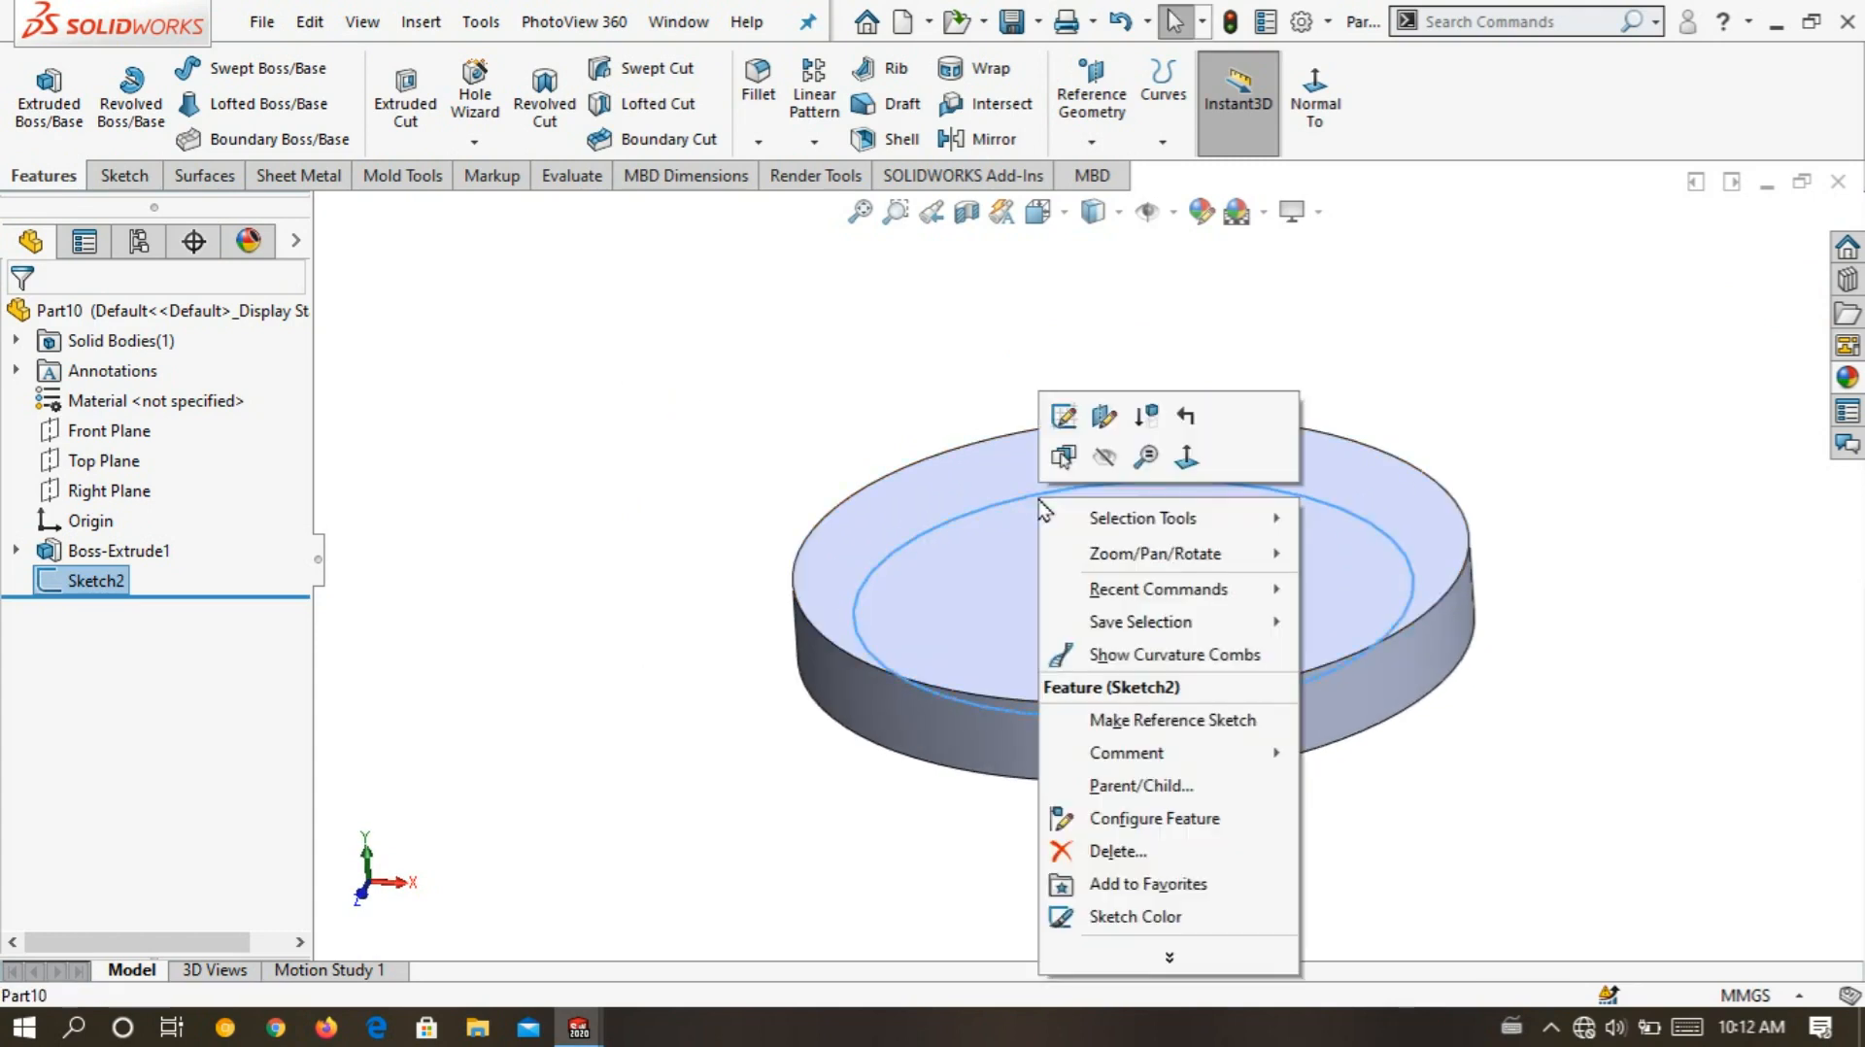
{"action": "left_click", "coordinate": [1063, 418]}
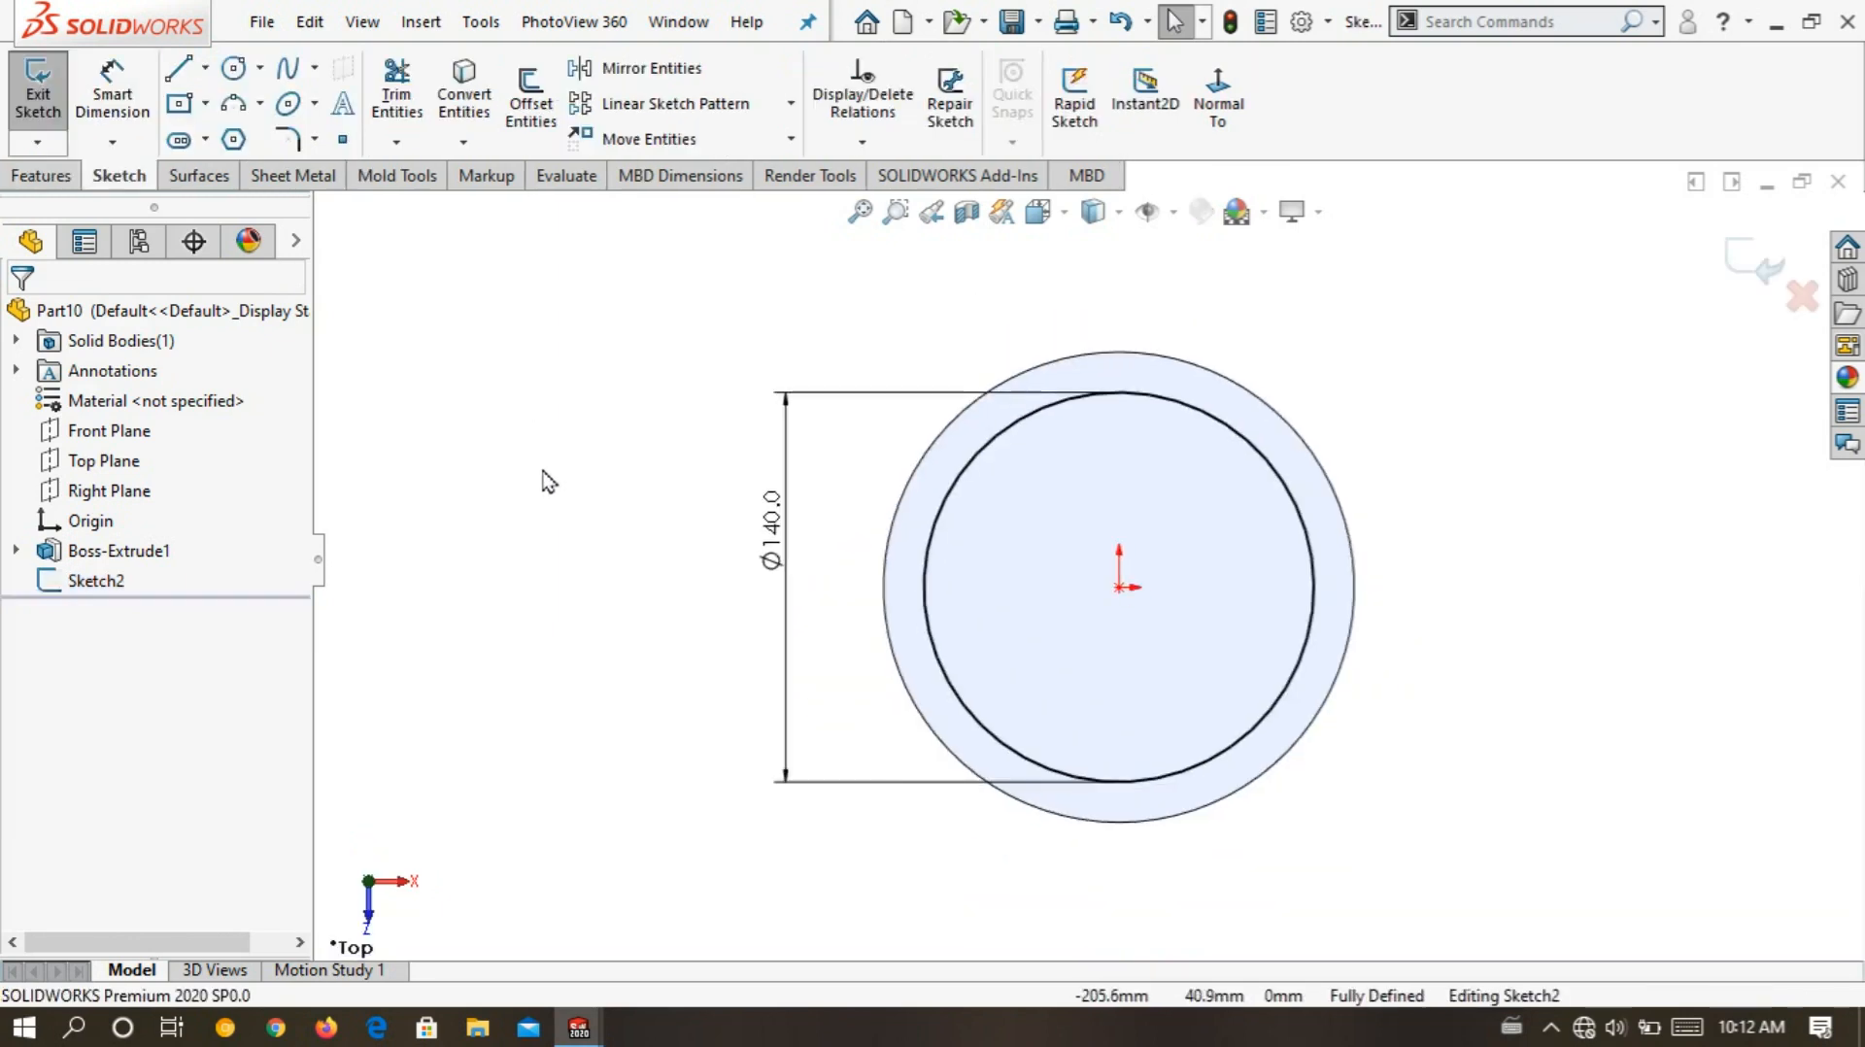
{"action": "left_click", "coordinate": [232, 69]}
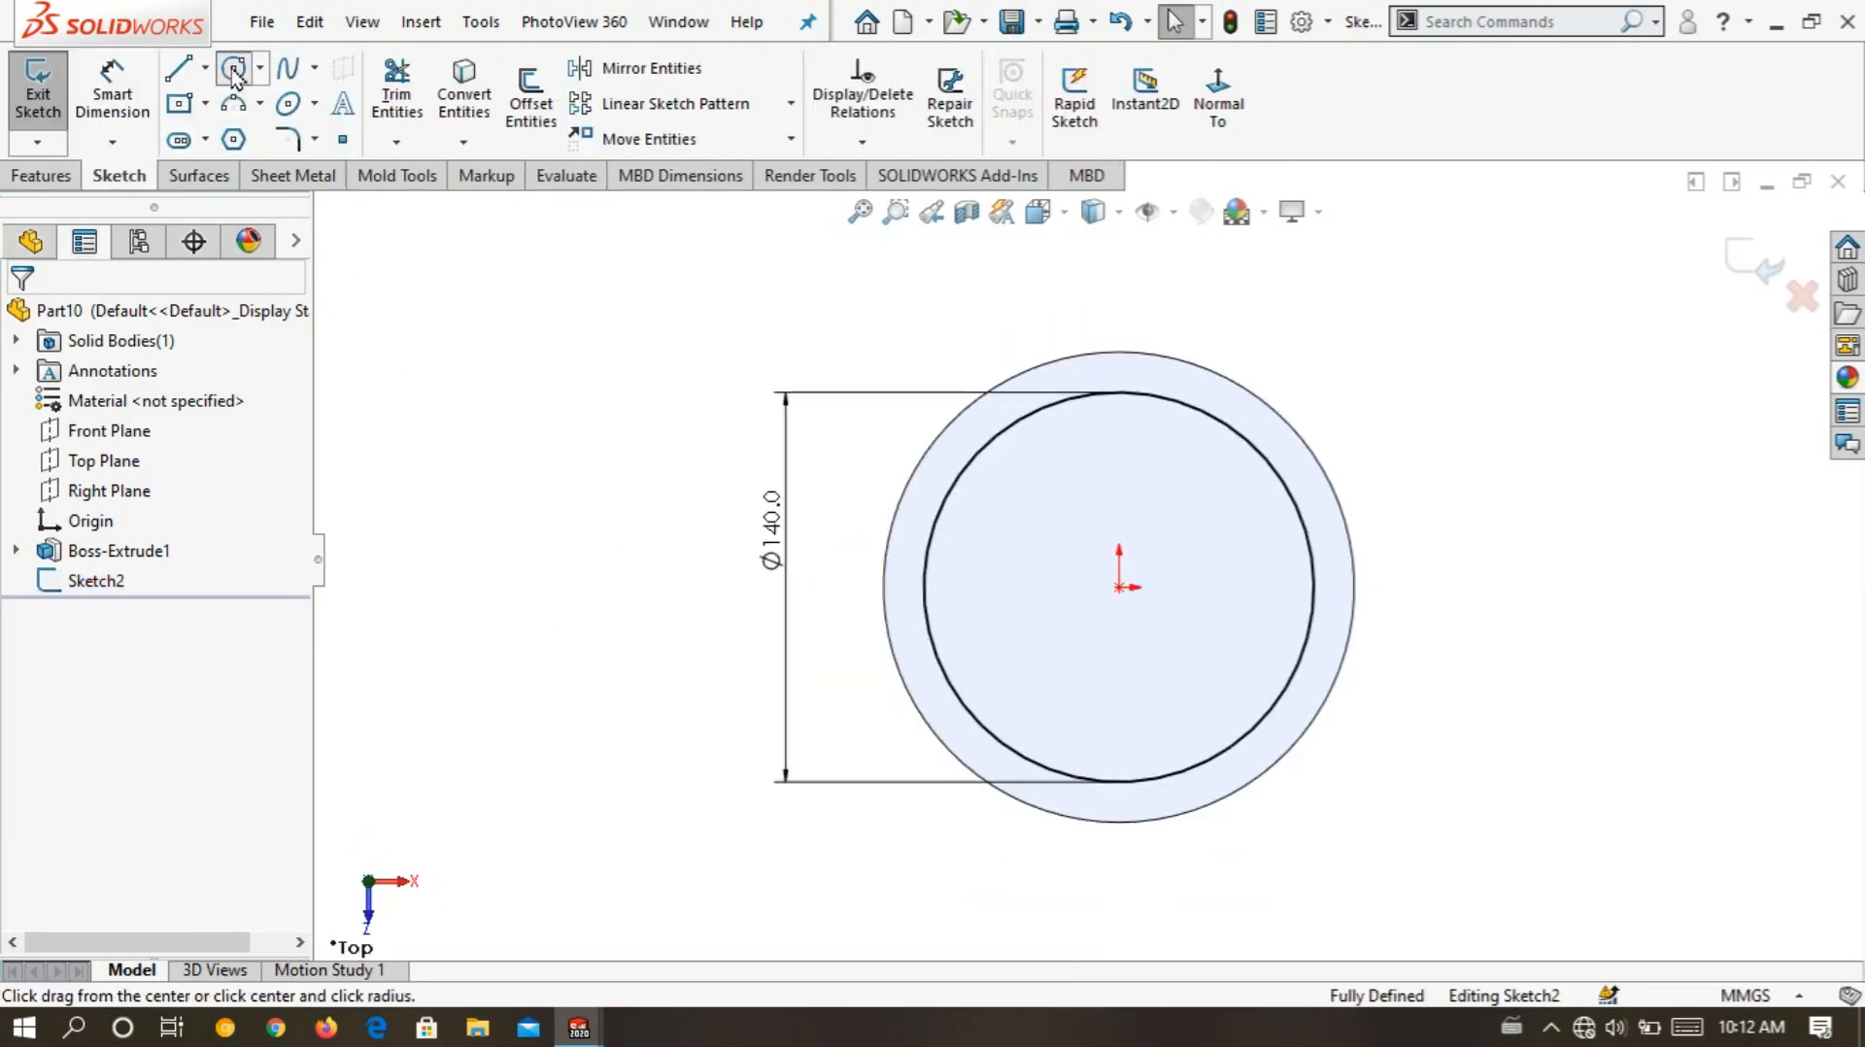
{"action": "left_click", "coordinate": [1121, 588]}
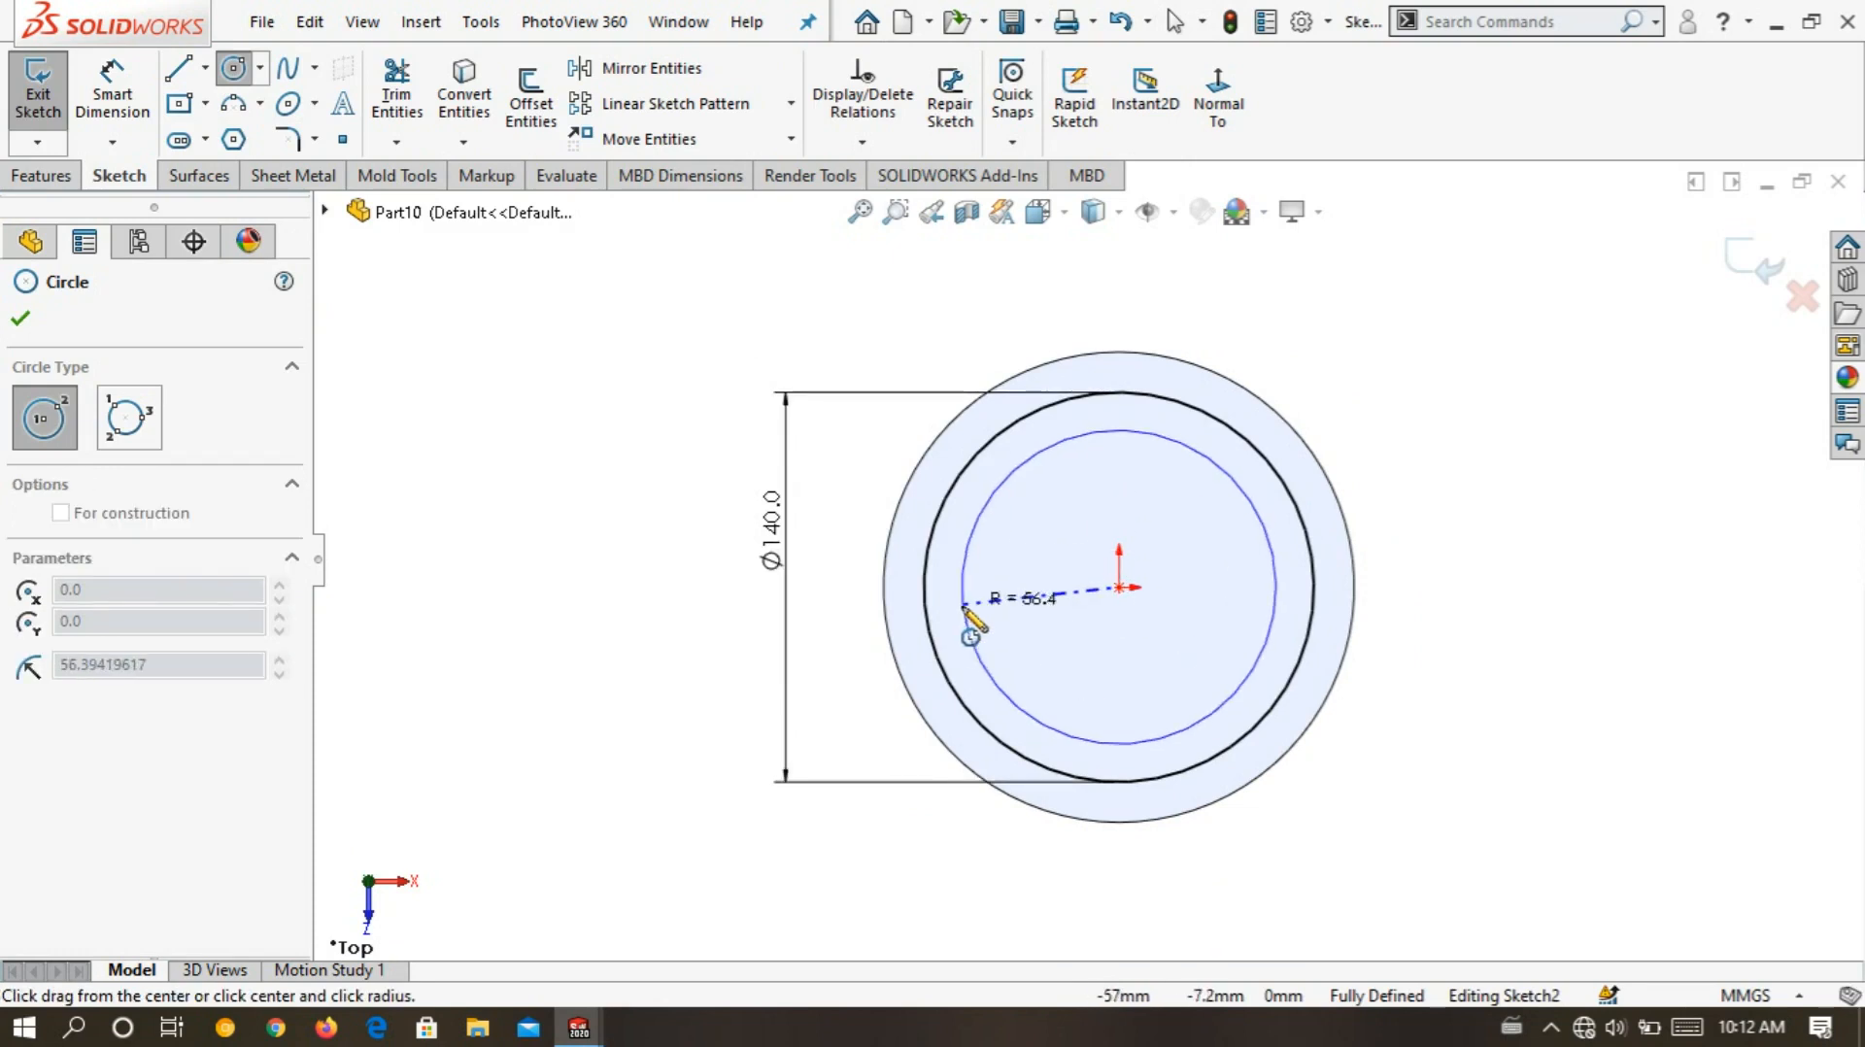
{"action": "left_click", "coordinate": [861, 635]}
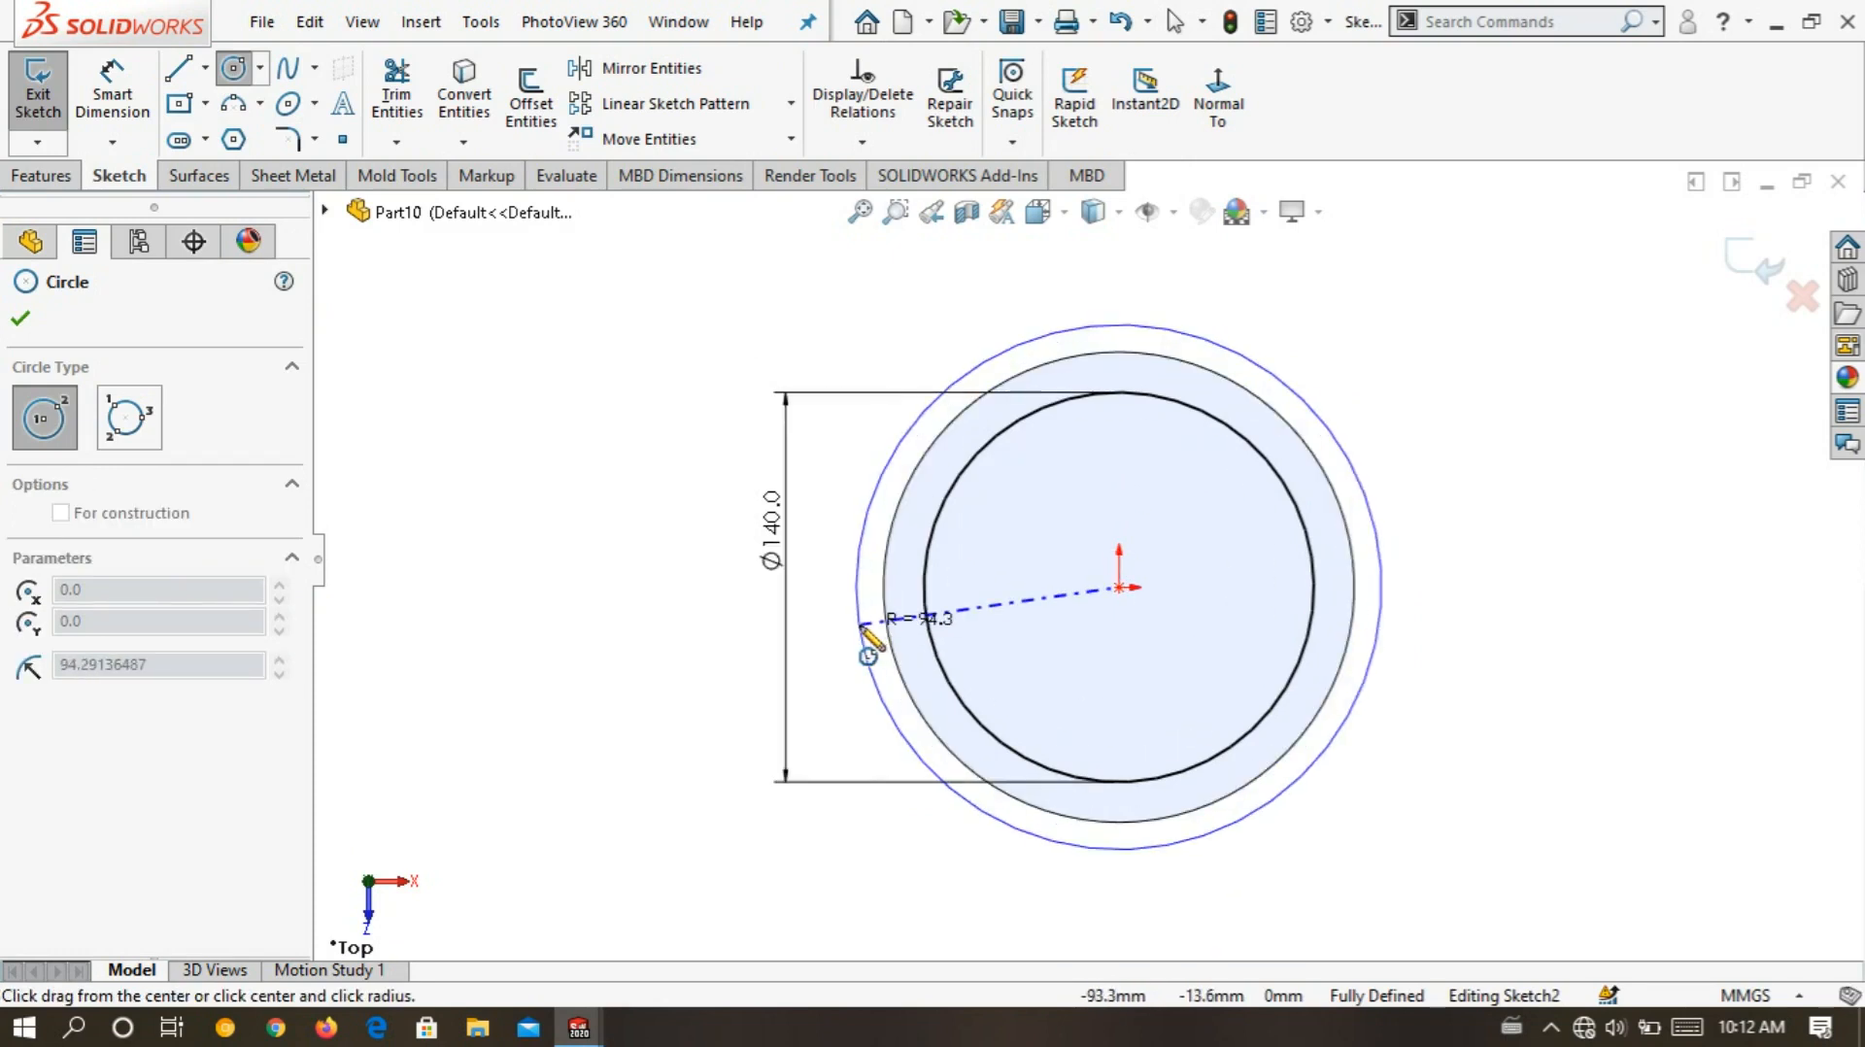
- Dimension the new outer circle's diameter as 180 mm and exit the sketch
{"action": "left_click", "coordinate": [113, 93]}
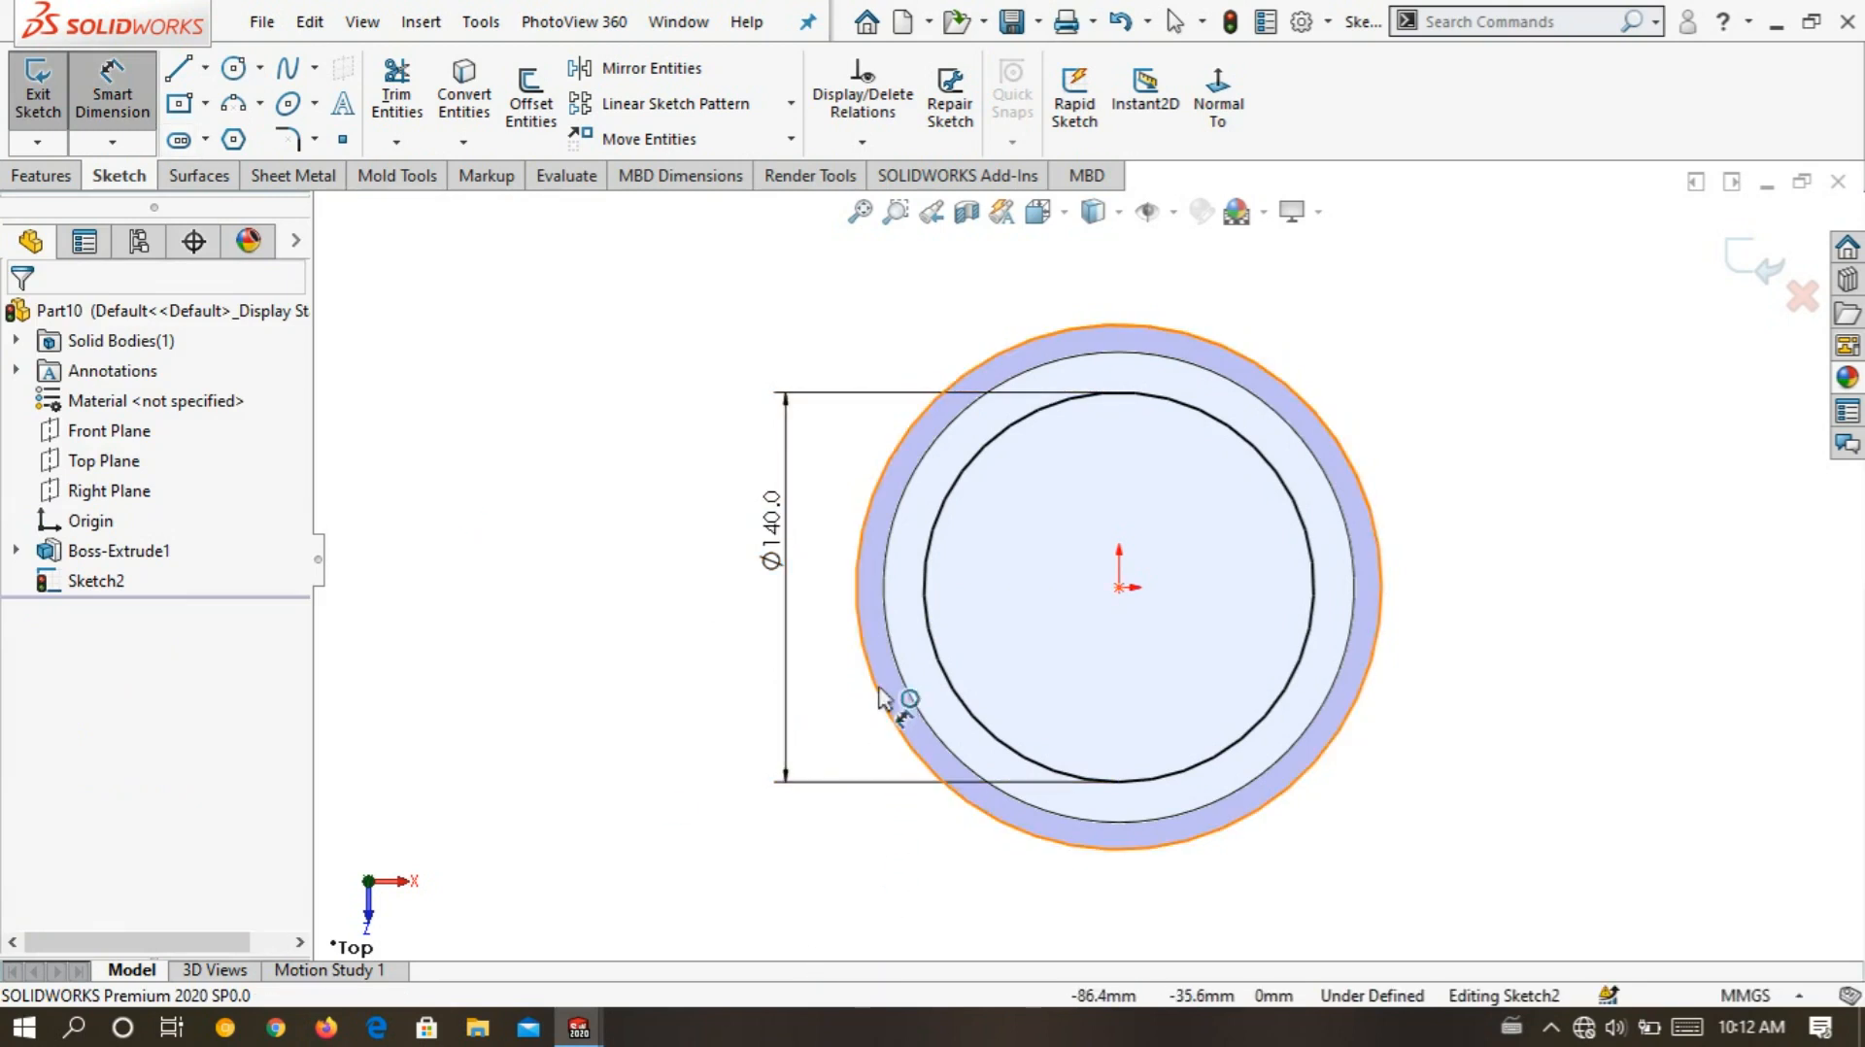
{"action": "left_click", "coordinate": [735, 699]}
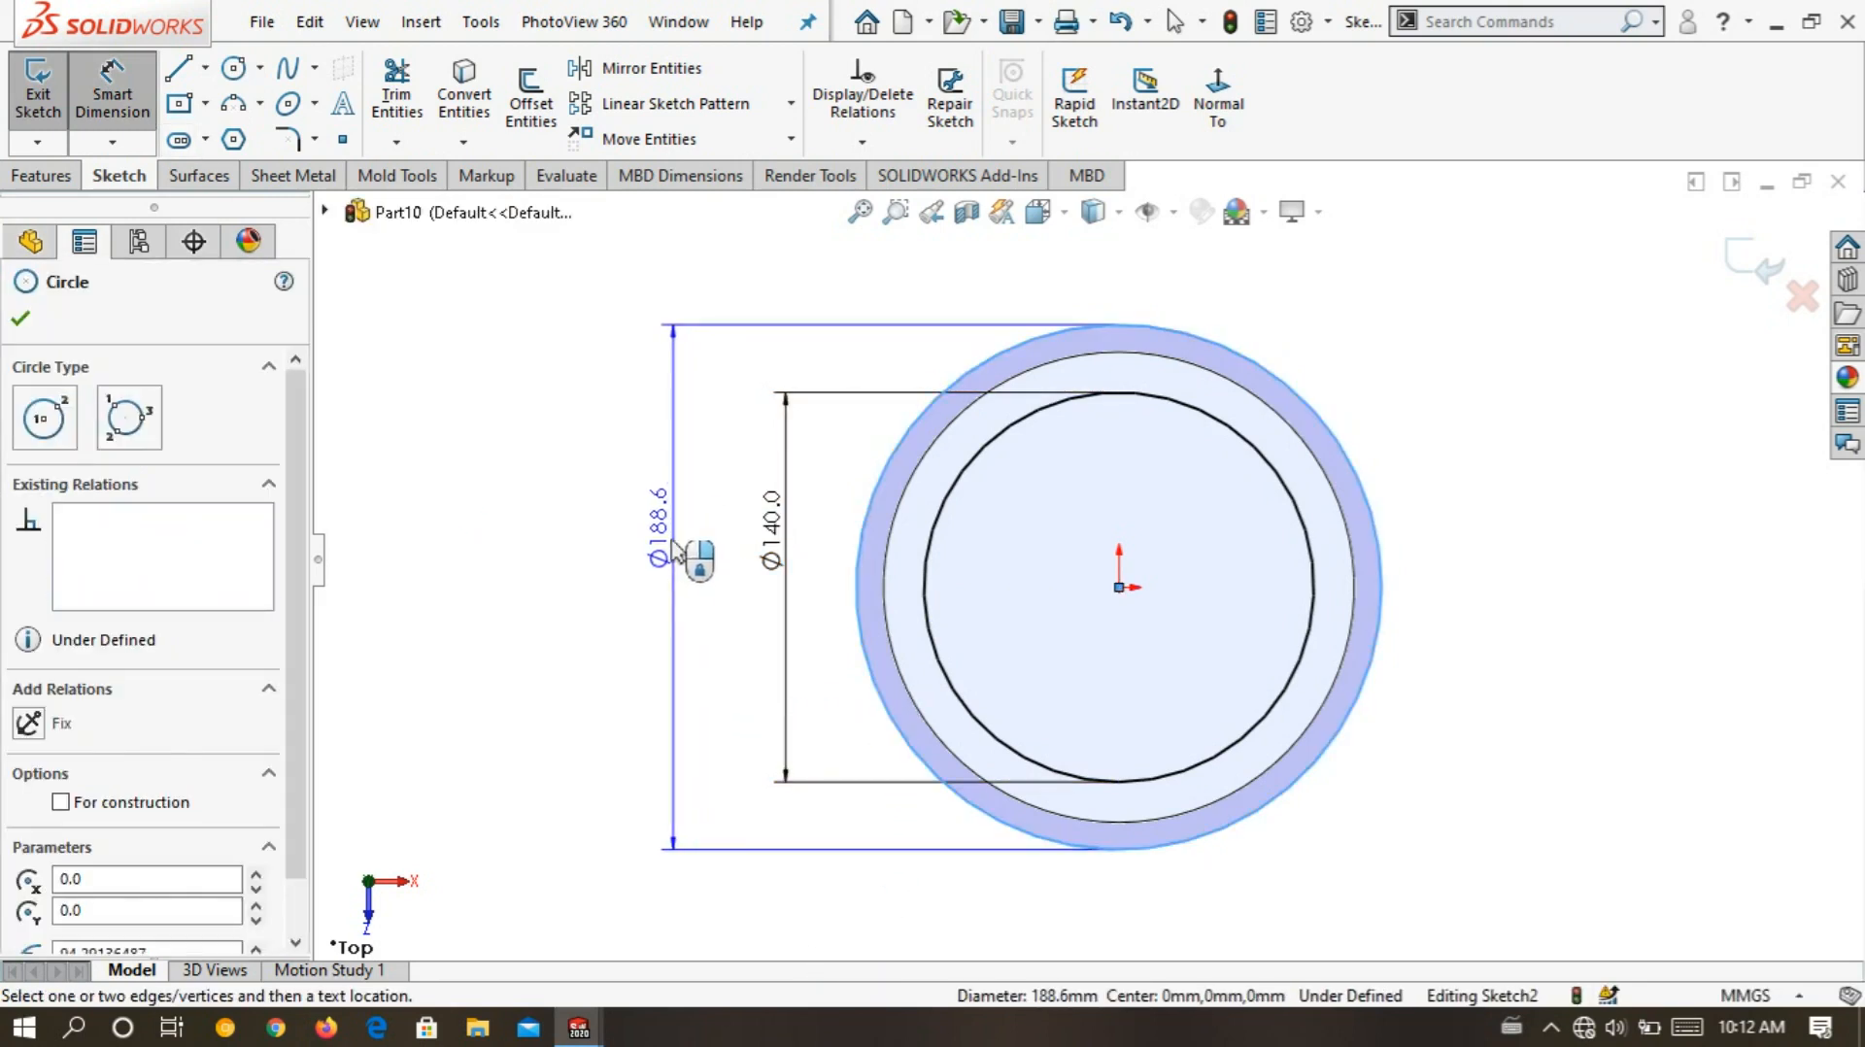
{"action": "left_click", "coordinate": [668, 583]}
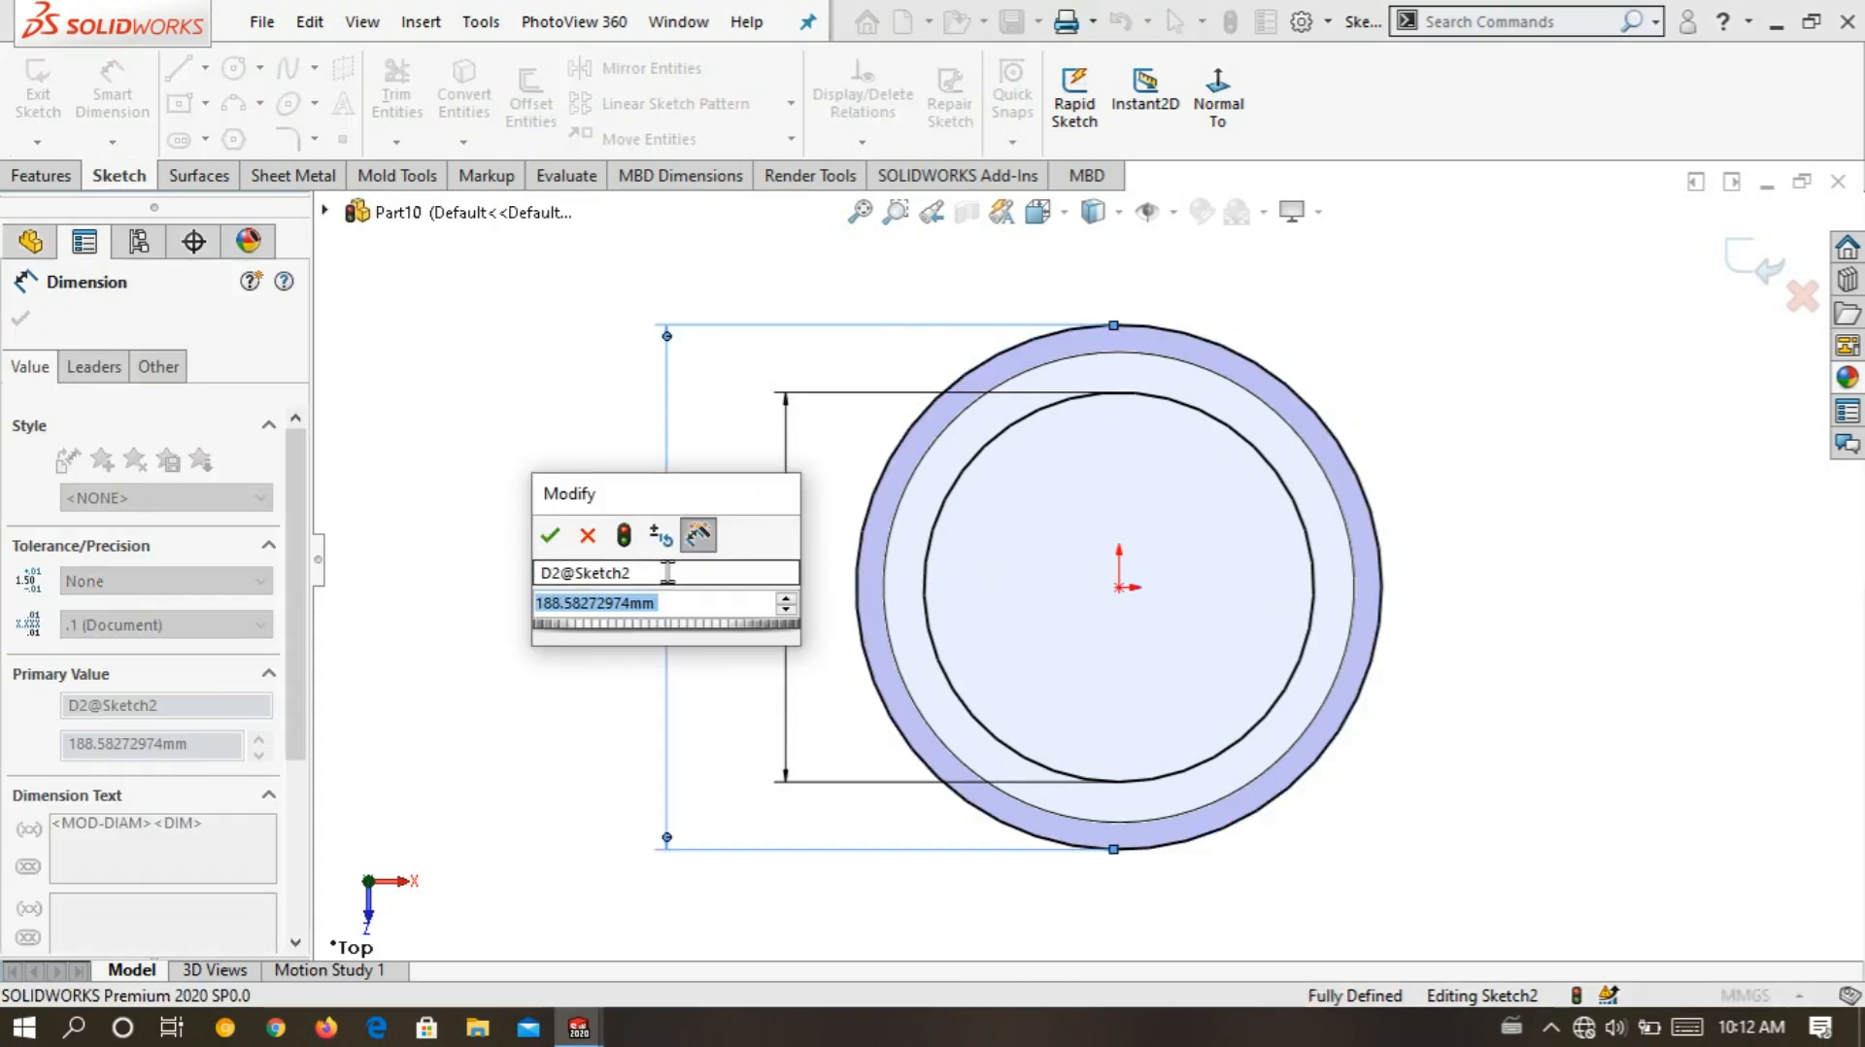
{"action": "type", "text": "180"}
{"action": "key", "text": "Return"}
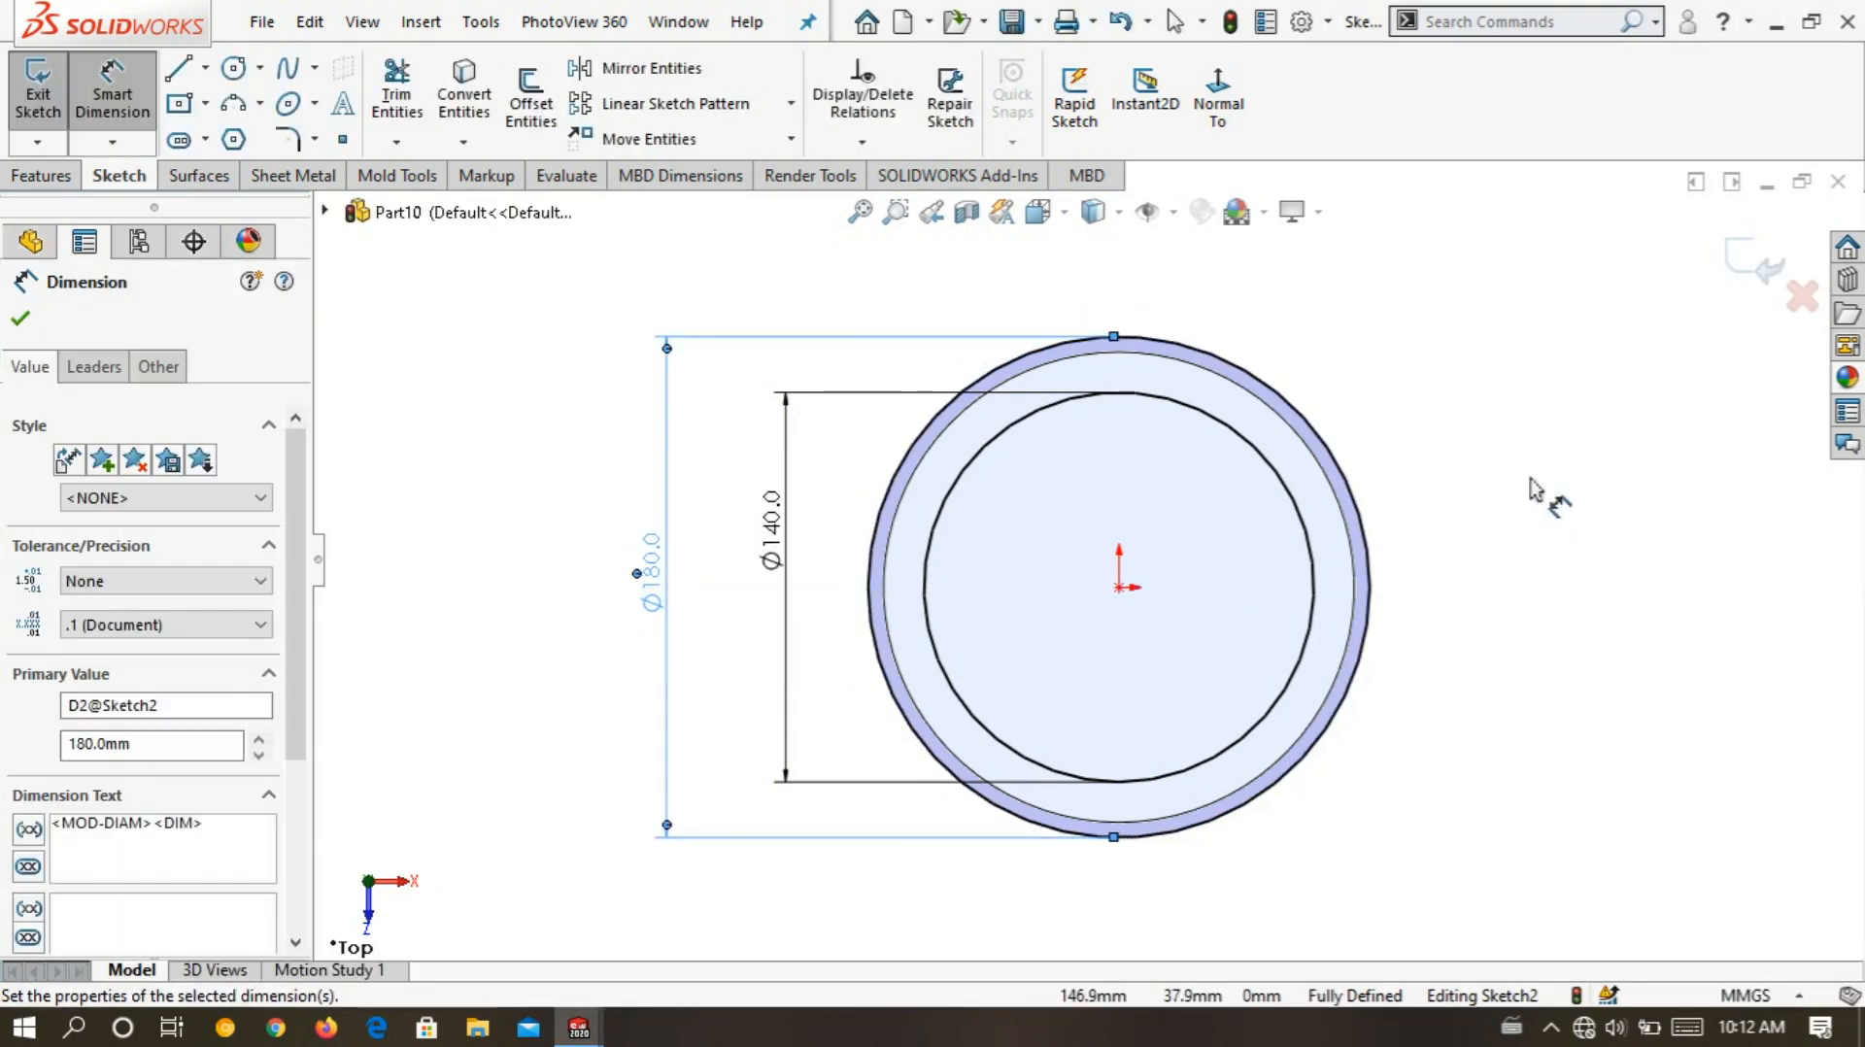
{"action": "left_click", "coordinate": [1531, 479]}
{"action": "left_click", "coordinate": [1727, 280]}
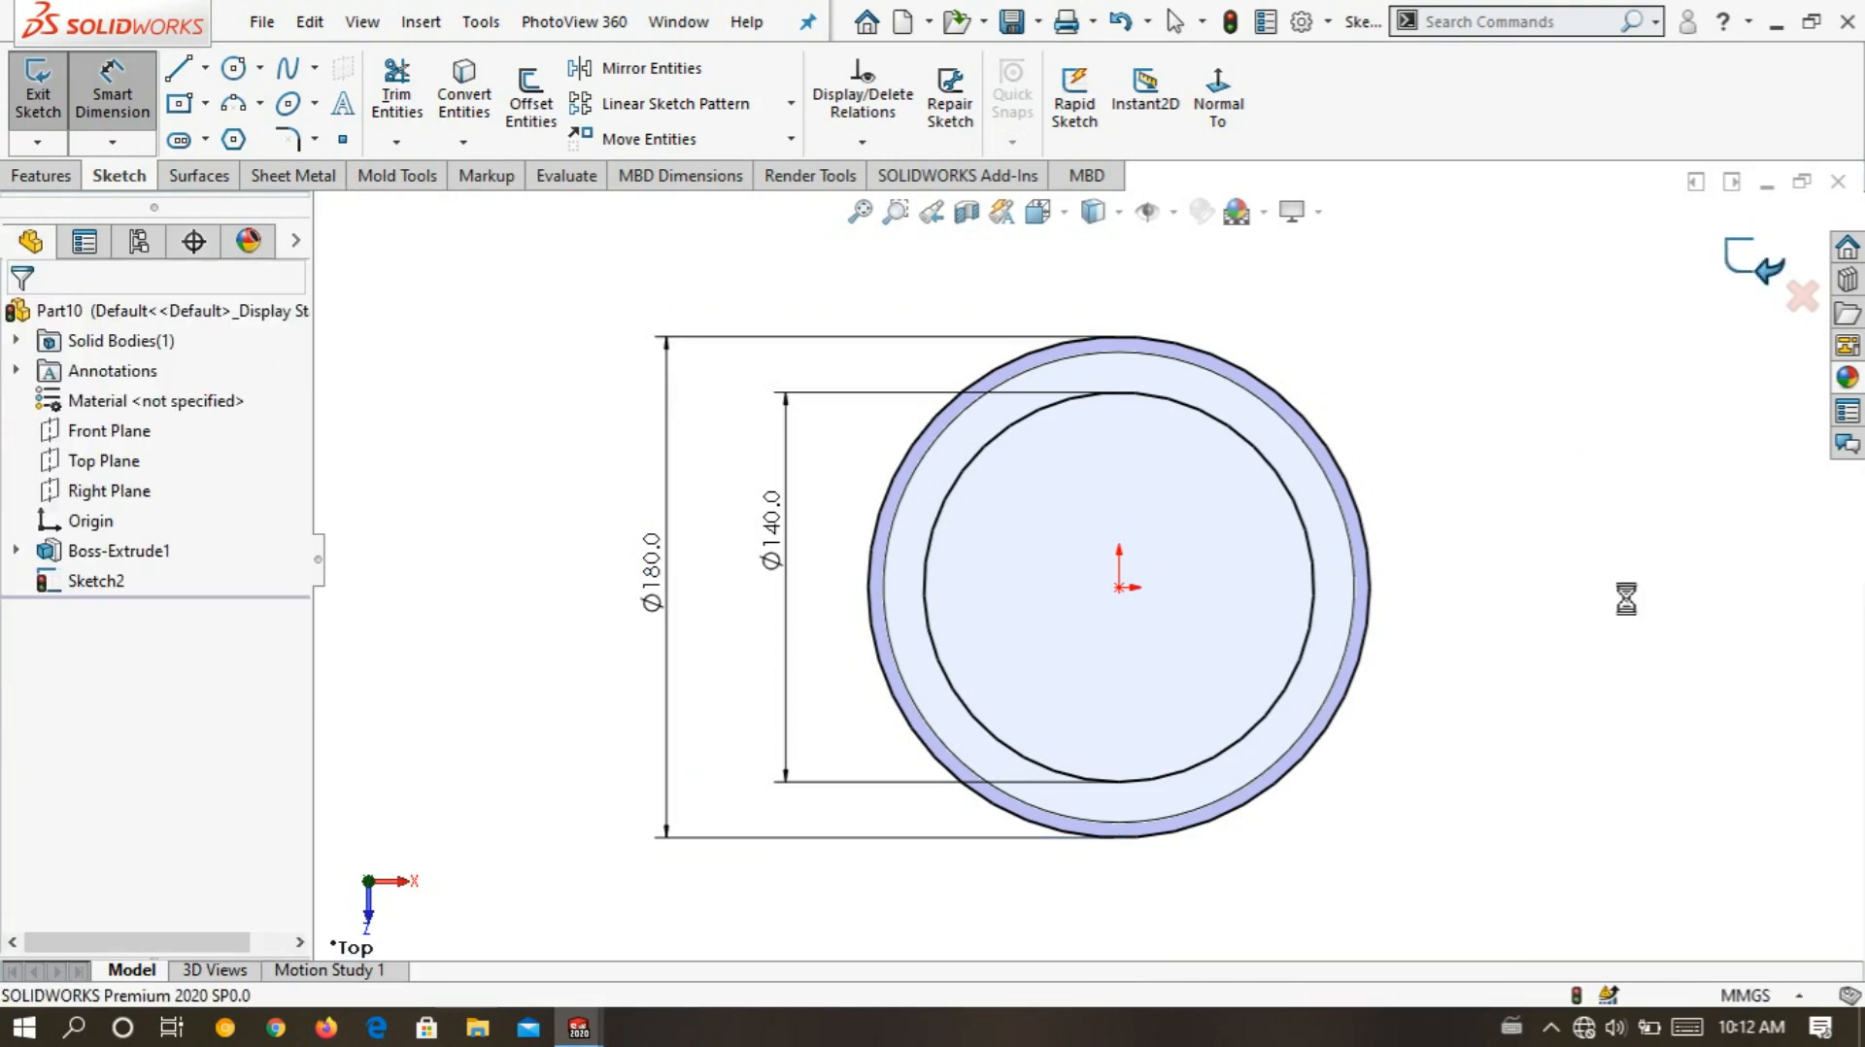
- Extrude-cut the ring between the two sketched circles 7.2 mm wide, using the Mid Plane end condition, to groove the disc's rim
{"action": "mouse_move", "coordinate": [1494, 715]}
{"action": "middle_mouse_down"}
{"action": "mouse_move", "coordinate": [1461, 648]}
{"action": "mouse_move", "coordinate": [1436, 466]}
{"action": "mouse_move", "coordinate": [1513, 454]}
{"action": "middle_mouse_up"}
{"action": "scroll", "coordinate": [1149, 578], "scroll_direction": "down", "scroll_amount": 2}
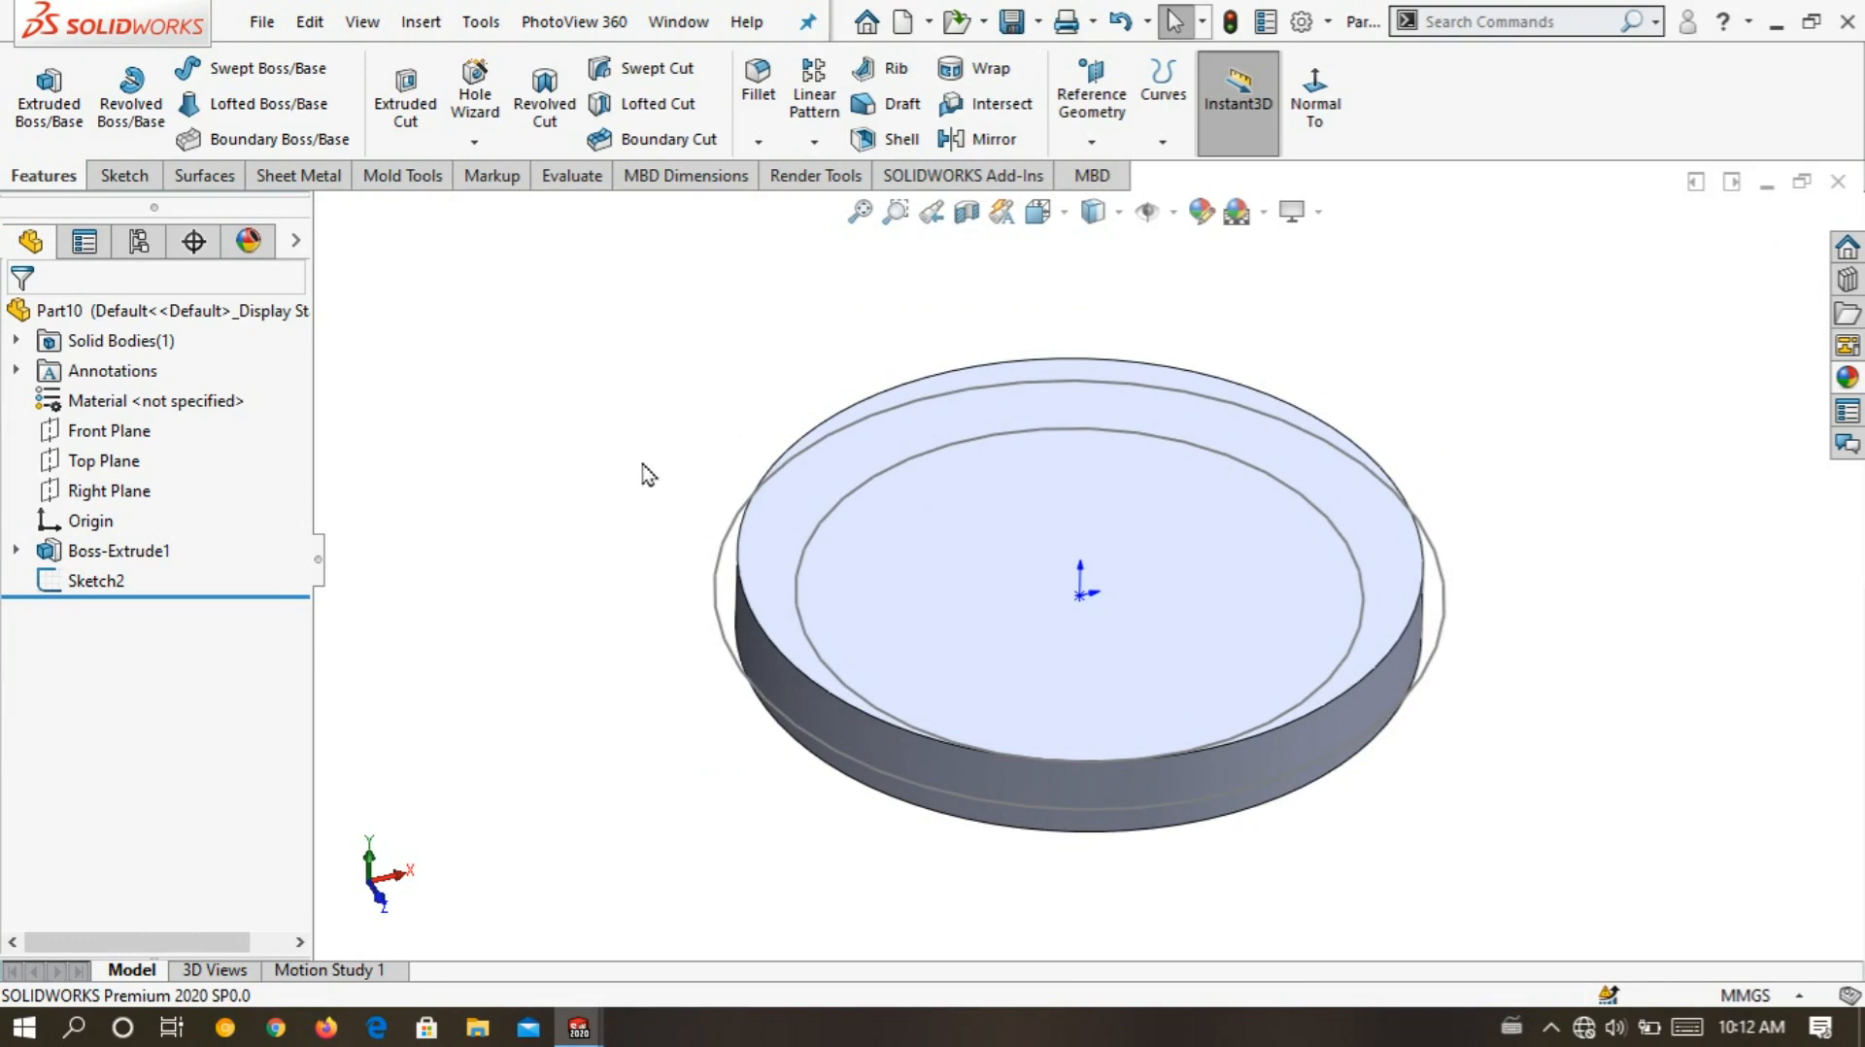
{"action": "left_click", "coordinate": [105, 583]}
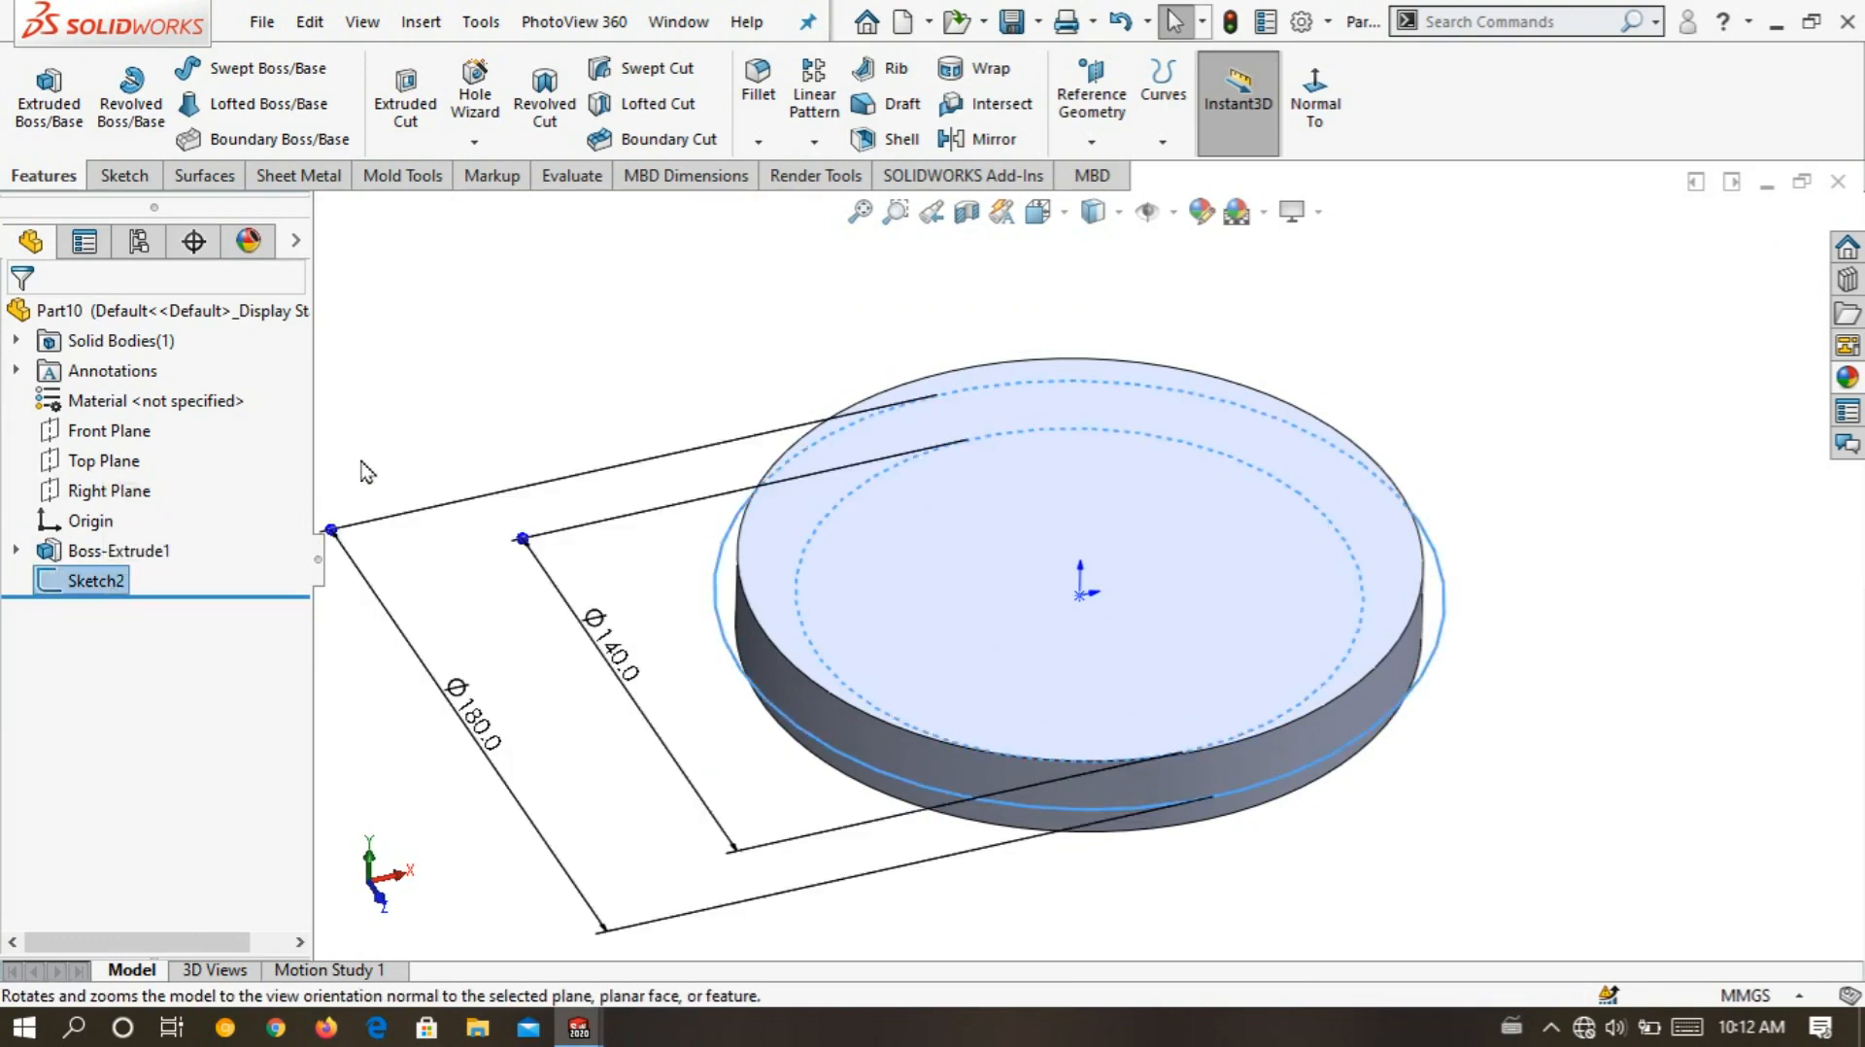
{"action": "left_click", "coordinate": [407, 87]}
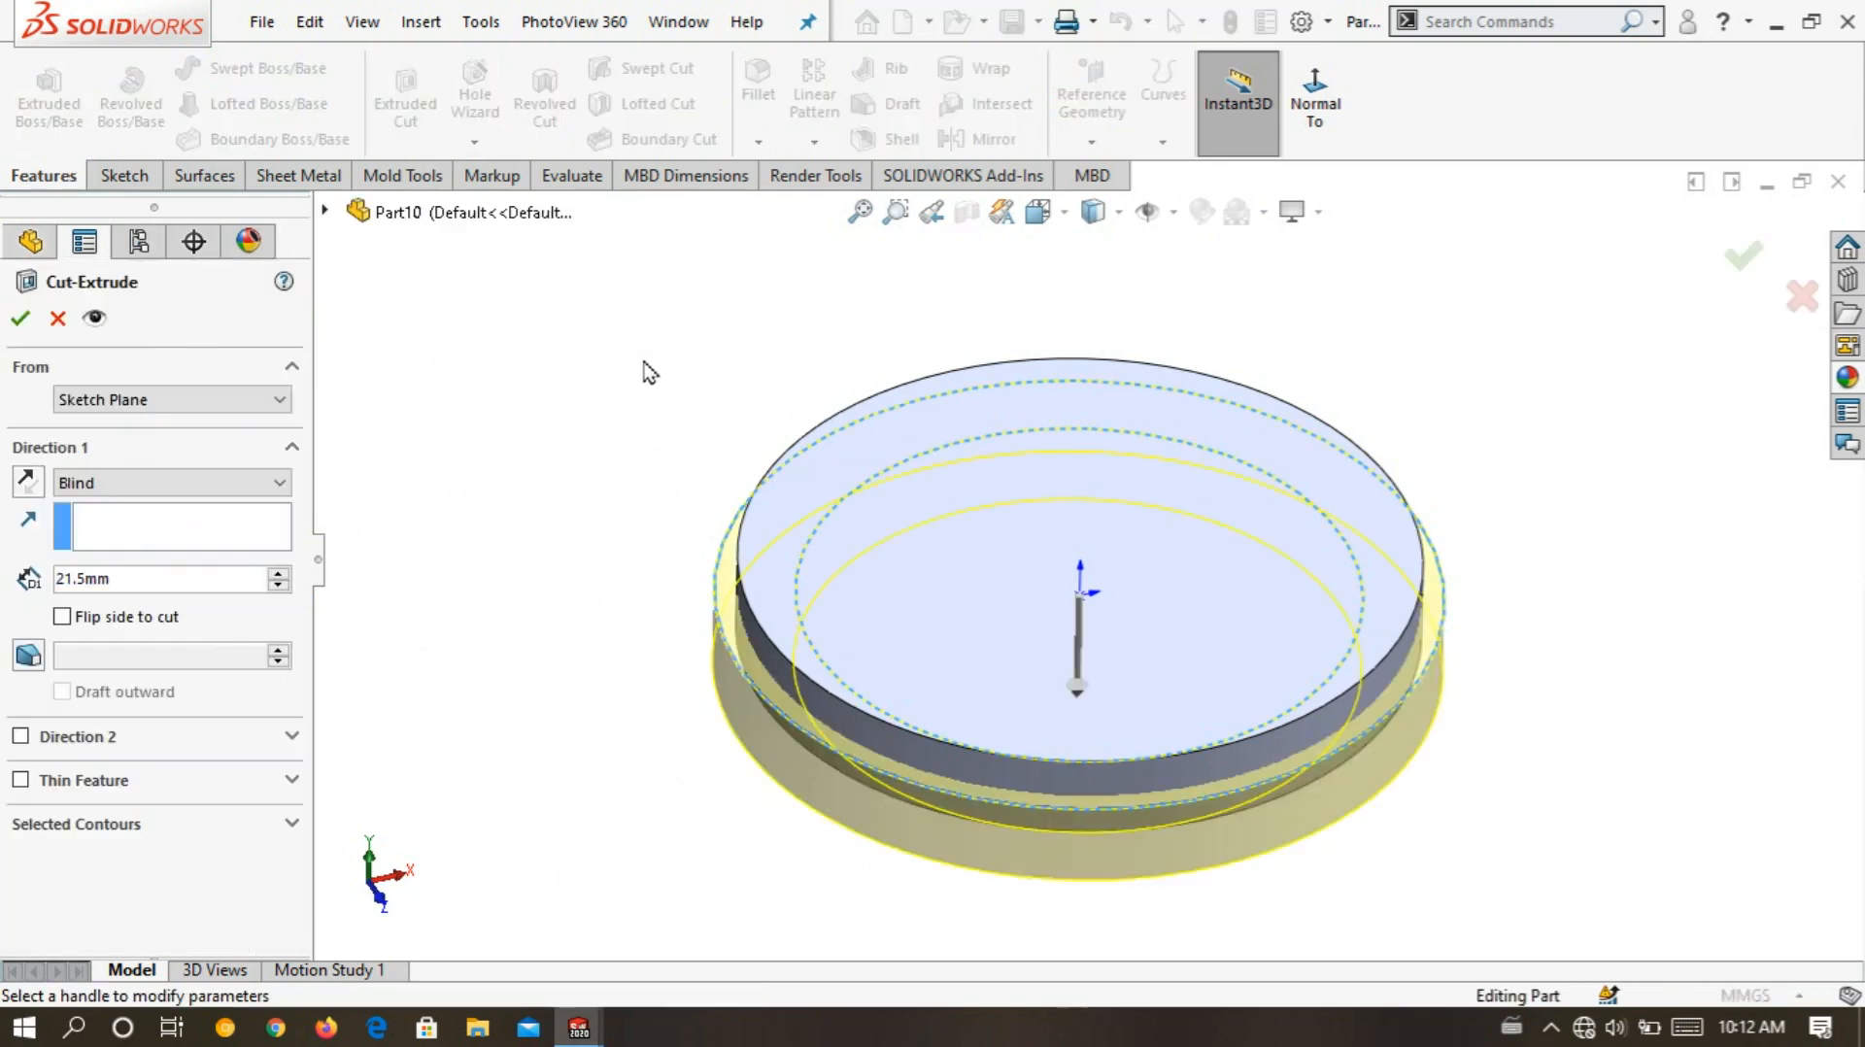
{"action": "middle_click_drag", "start_coordinate": [649, 372], "coordinate": [616, 258]}
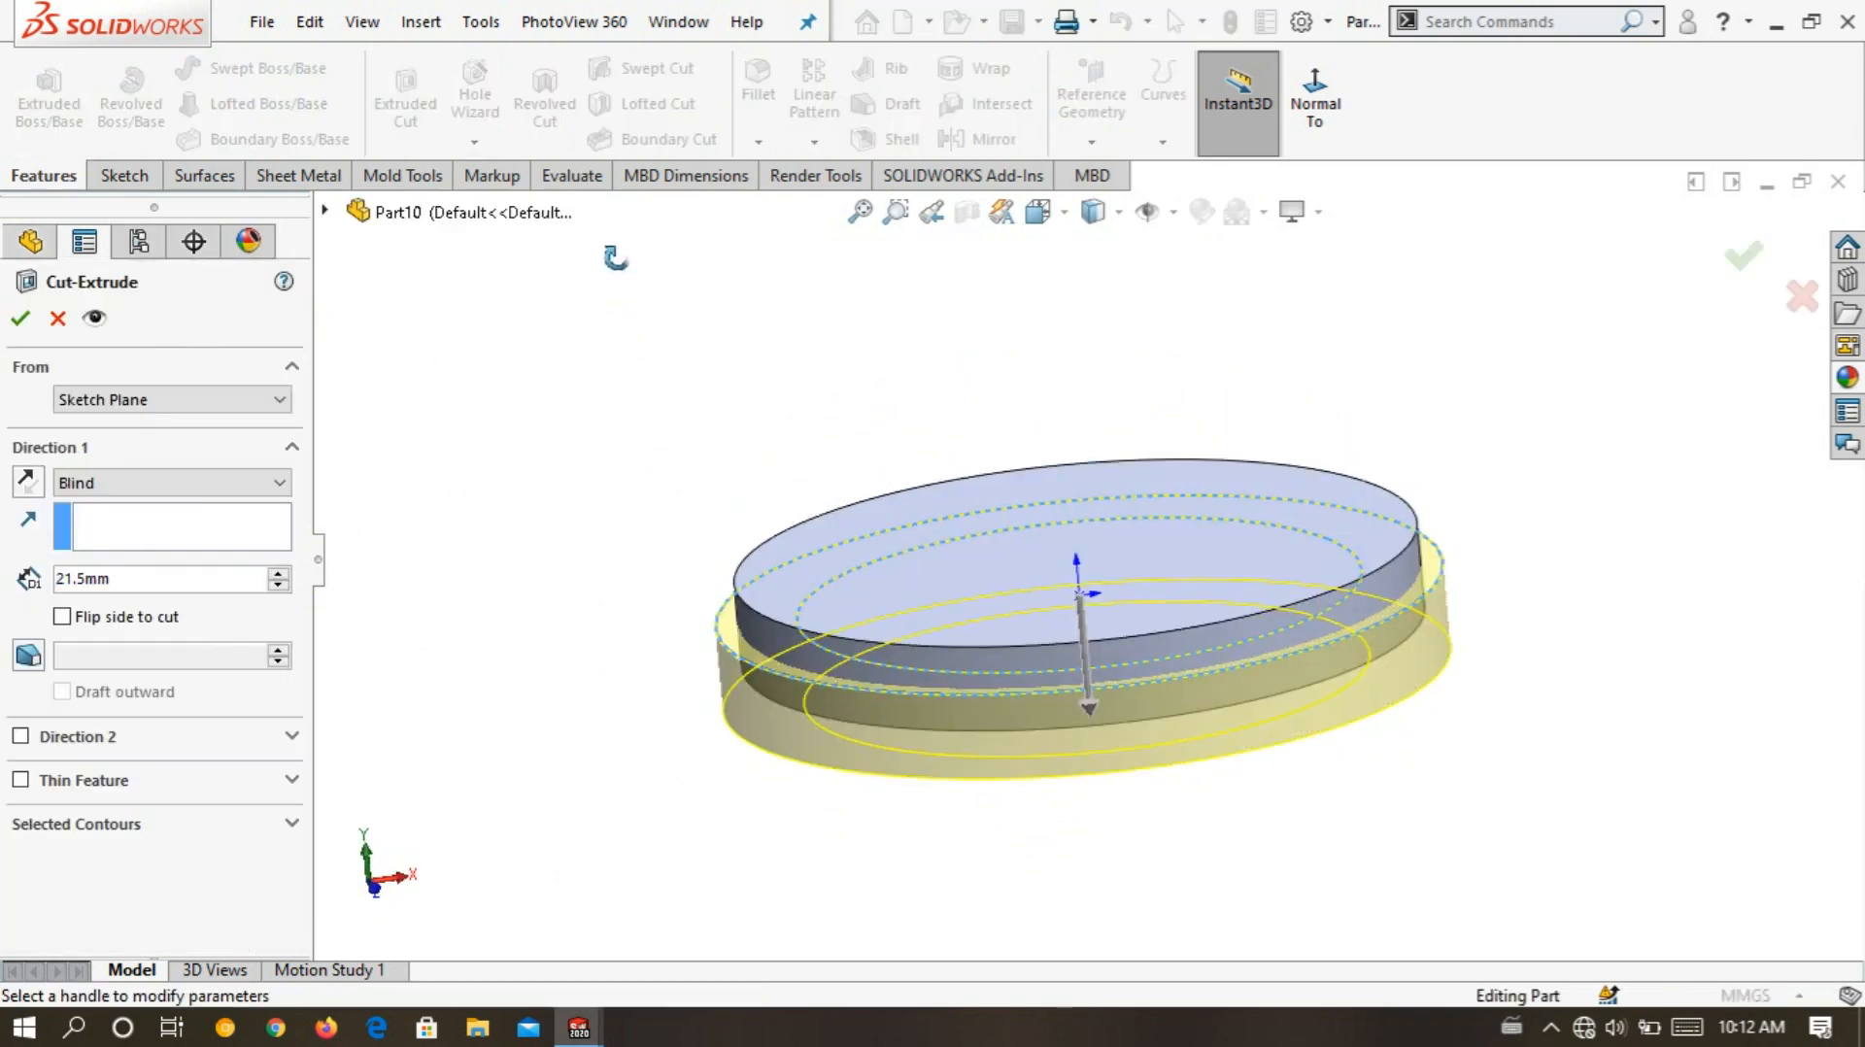
{"action": "left_click", "coordinate": [146, 483]}
{"action": "left_click", "coordinate": [93, 650]}
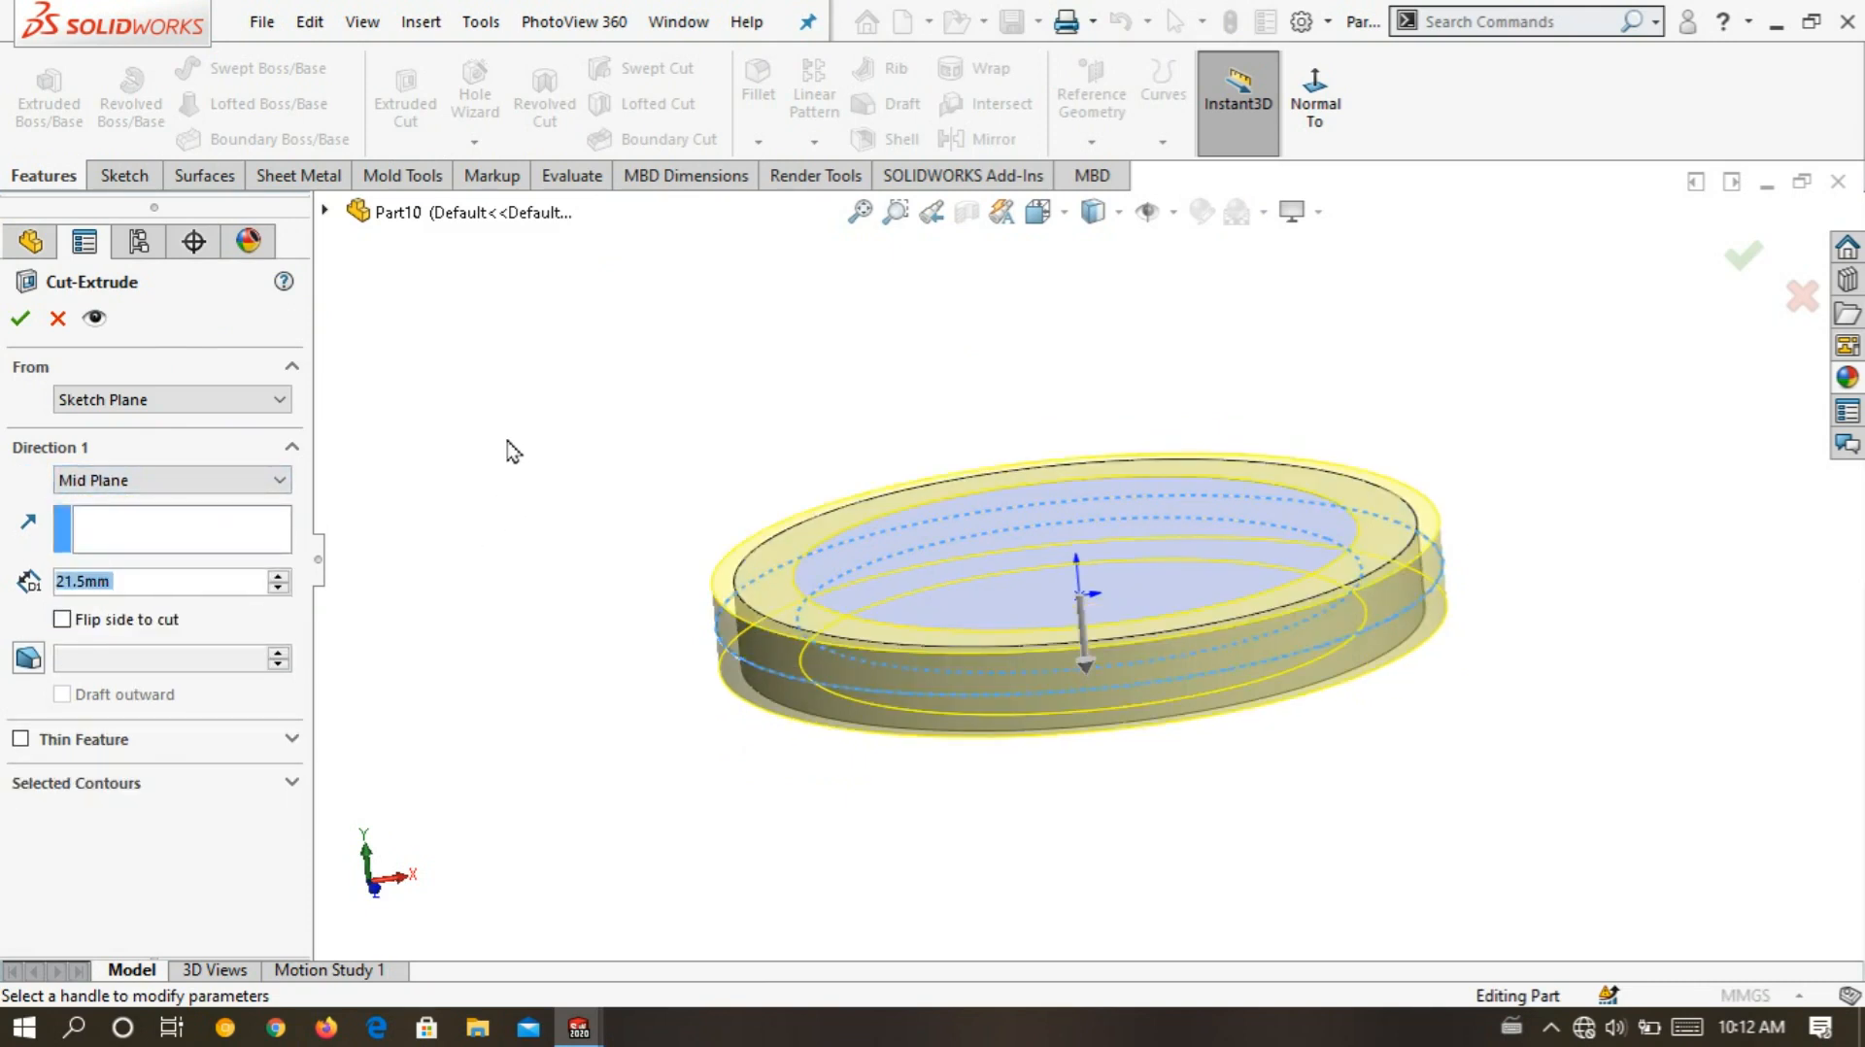
{"action": "type", "text": "7.2"}
{"action": "key", "text": "Return"}
{"action": "middle_click_drag", "start_coordinate": [545, 434], "coordinate": [585, 404]}
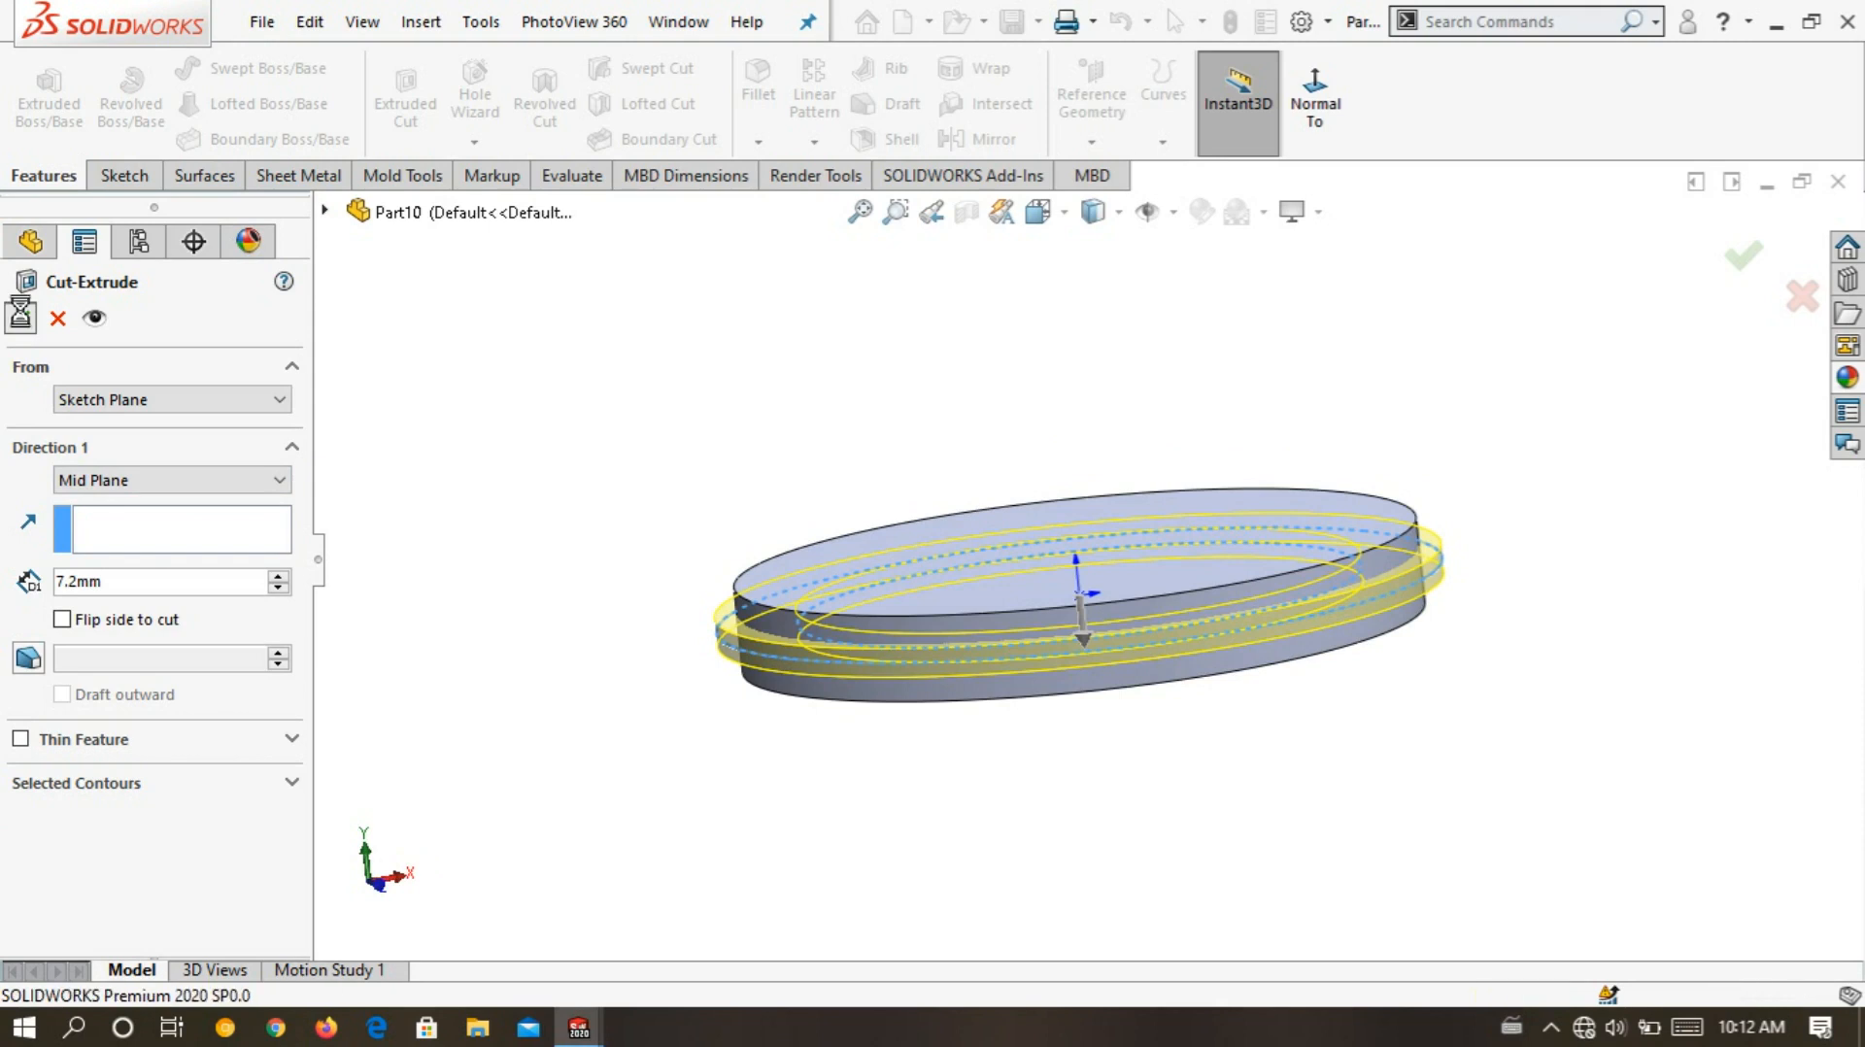
{"action": "left_click", "coordinate": [20, 318]}
- Start a new sketch on the disc's upper face and draw a circle of about 95 mm diameter centred on the origin
{"action": "middle_click_drag", "start_coordinate": [744, 597], "coordinate": [746, 554]}
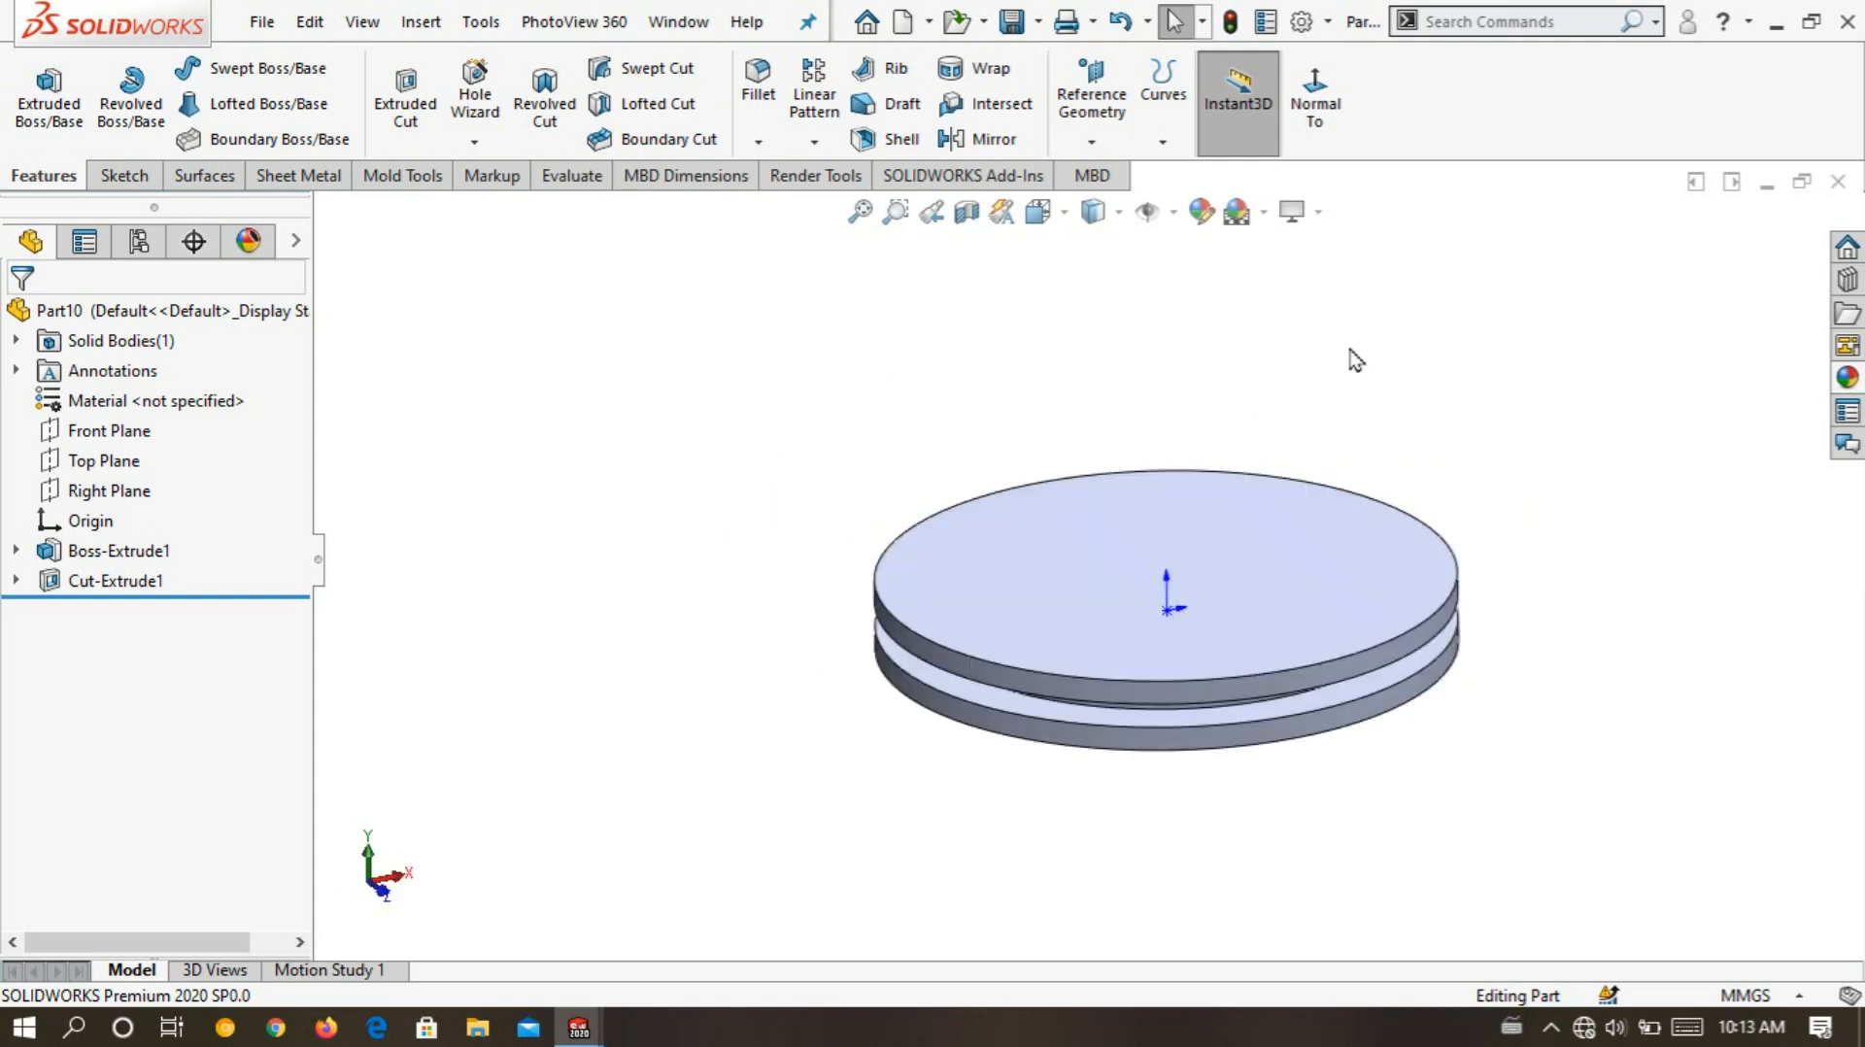
{"action": "scroll", "coordinate": [1271, 293], "scroll_direction": "up", "scroll_amount": 2}
{"action": "scroll", "coordinate": [1220, 456], "scroll_direction": "down", "scroll_amount": 2}
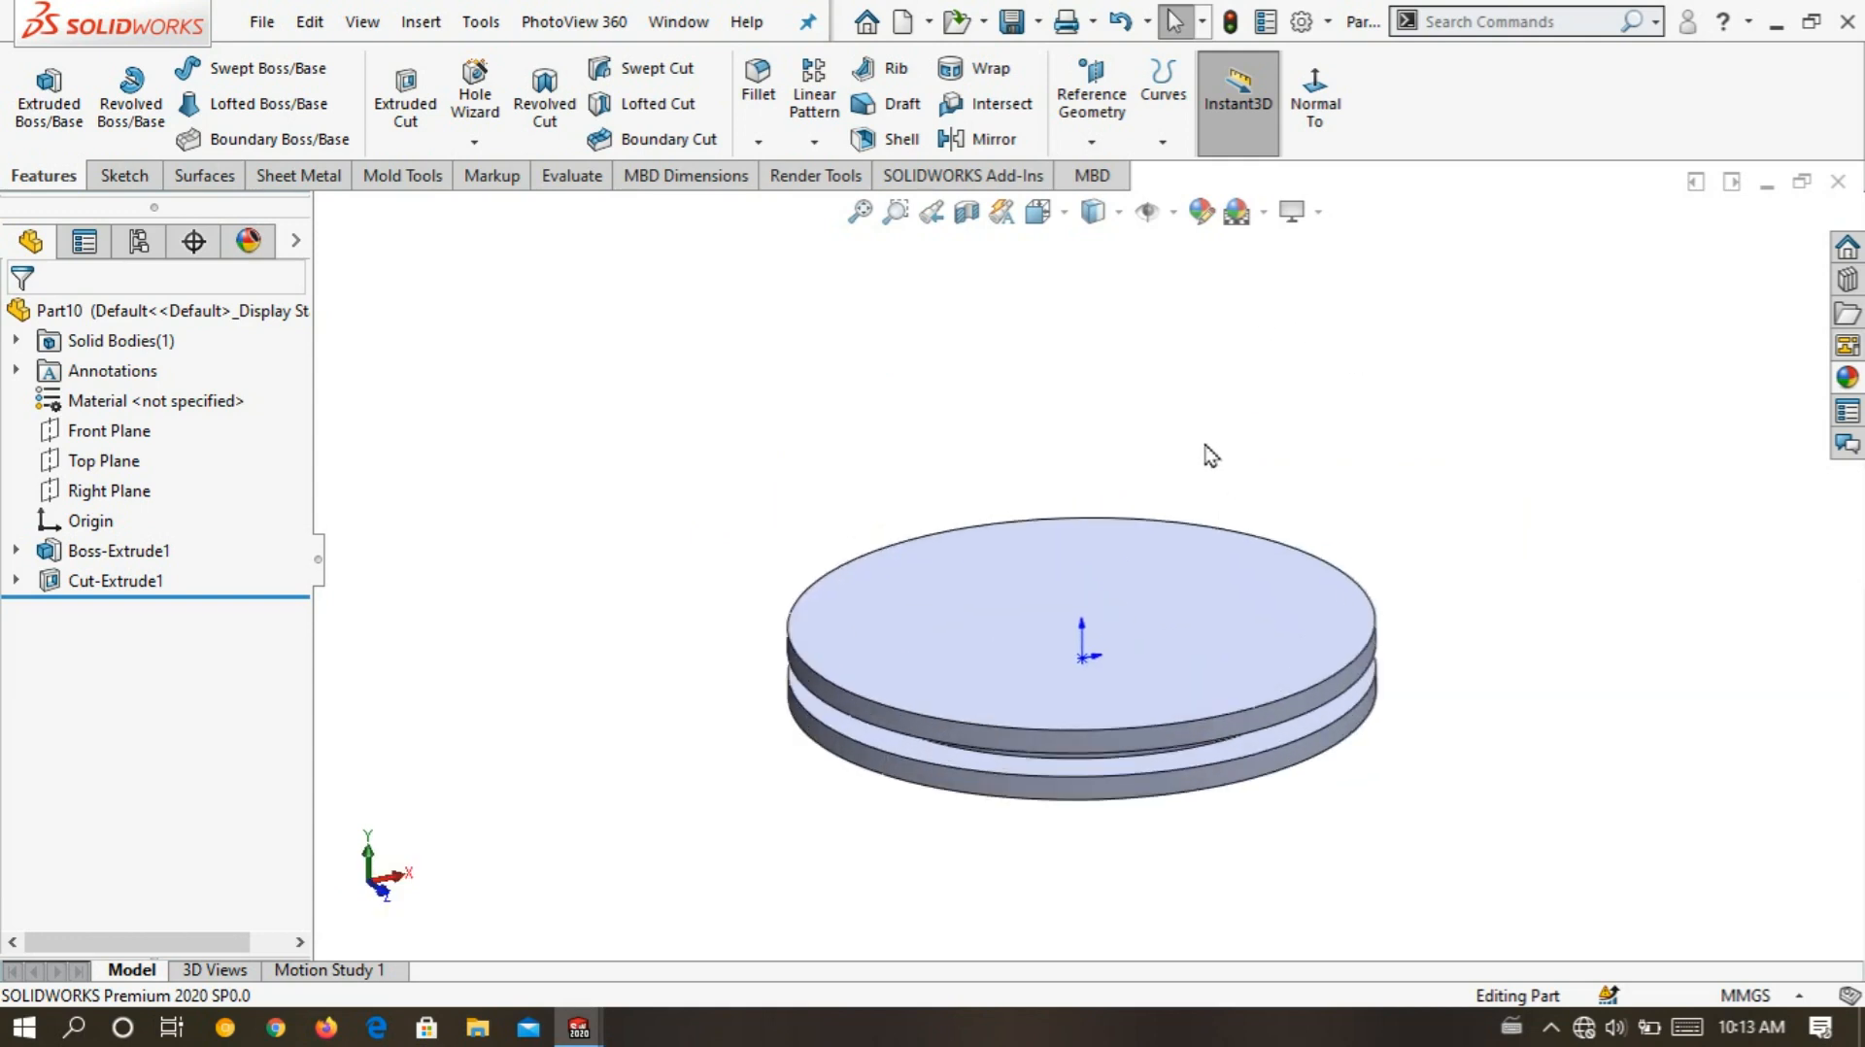
{"action": "right_click", "coordinate": [994, 575]}
{"action": "left_click", "coordinate": [894, 488]}
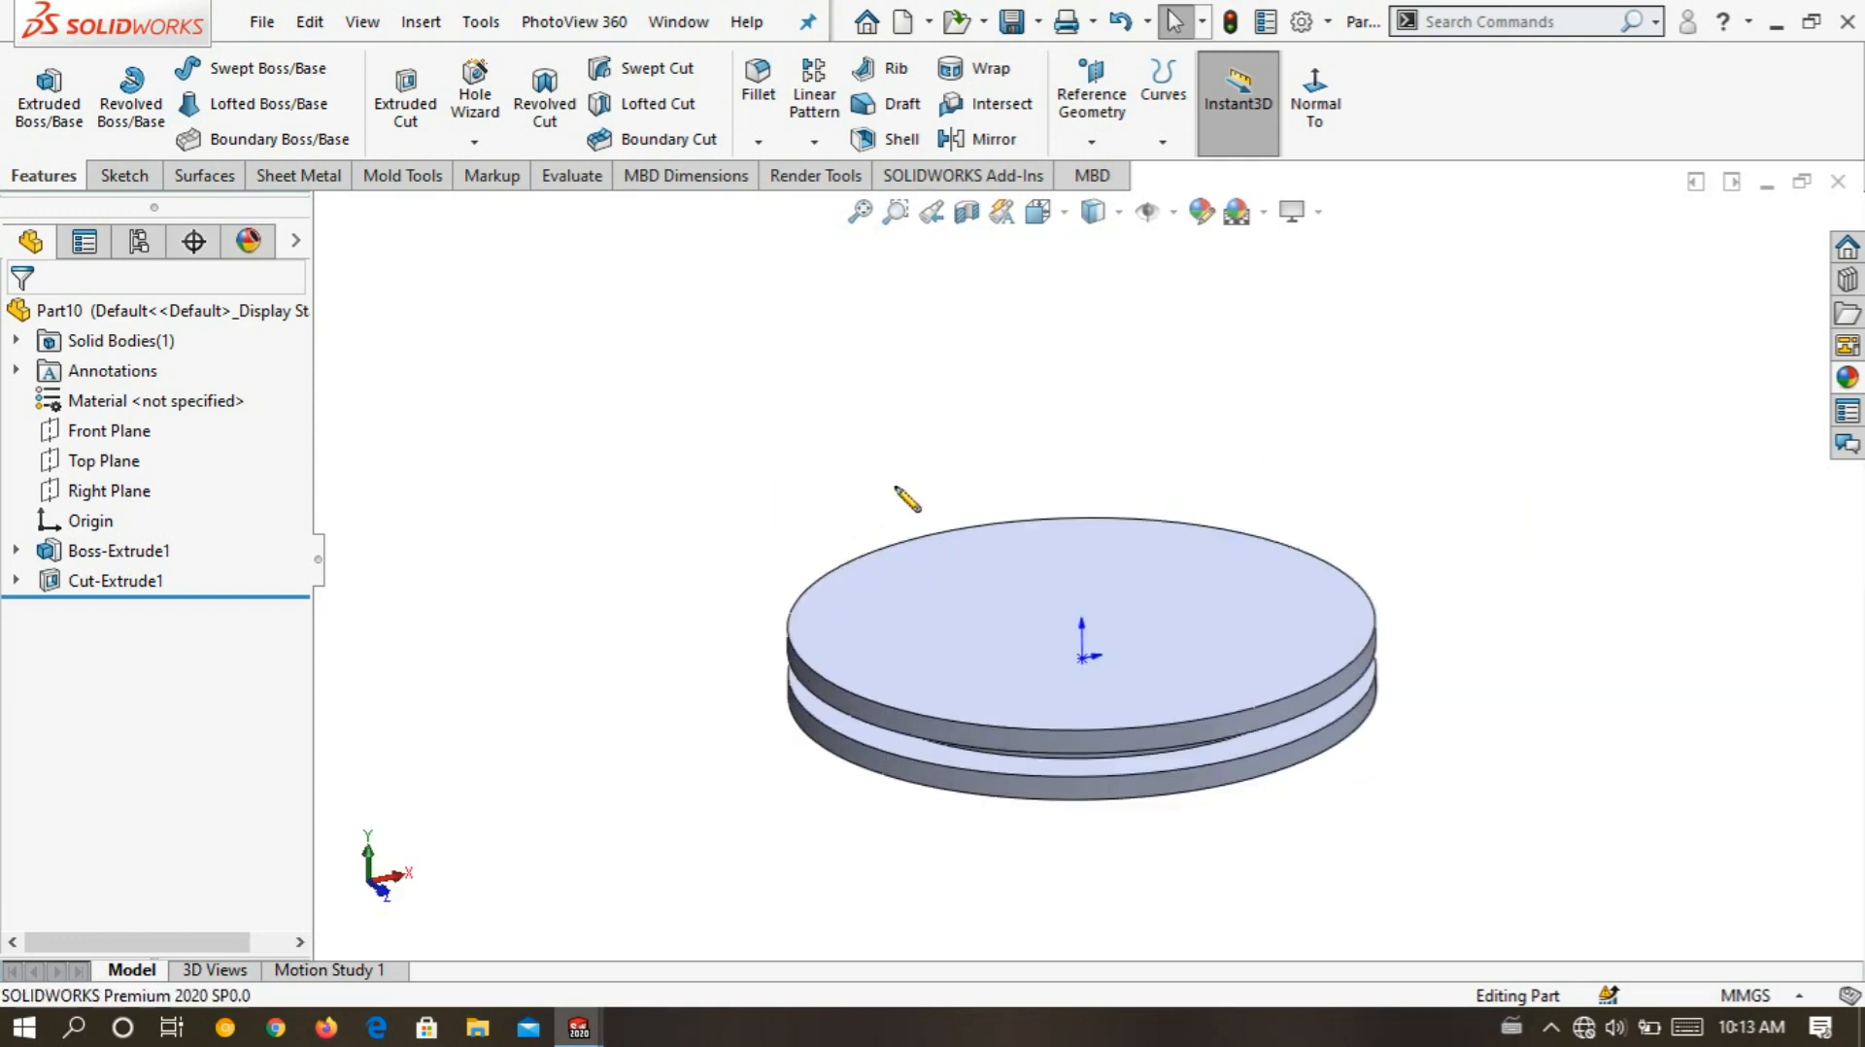
{"action": "right_click", "coordinate": [948, 619]}
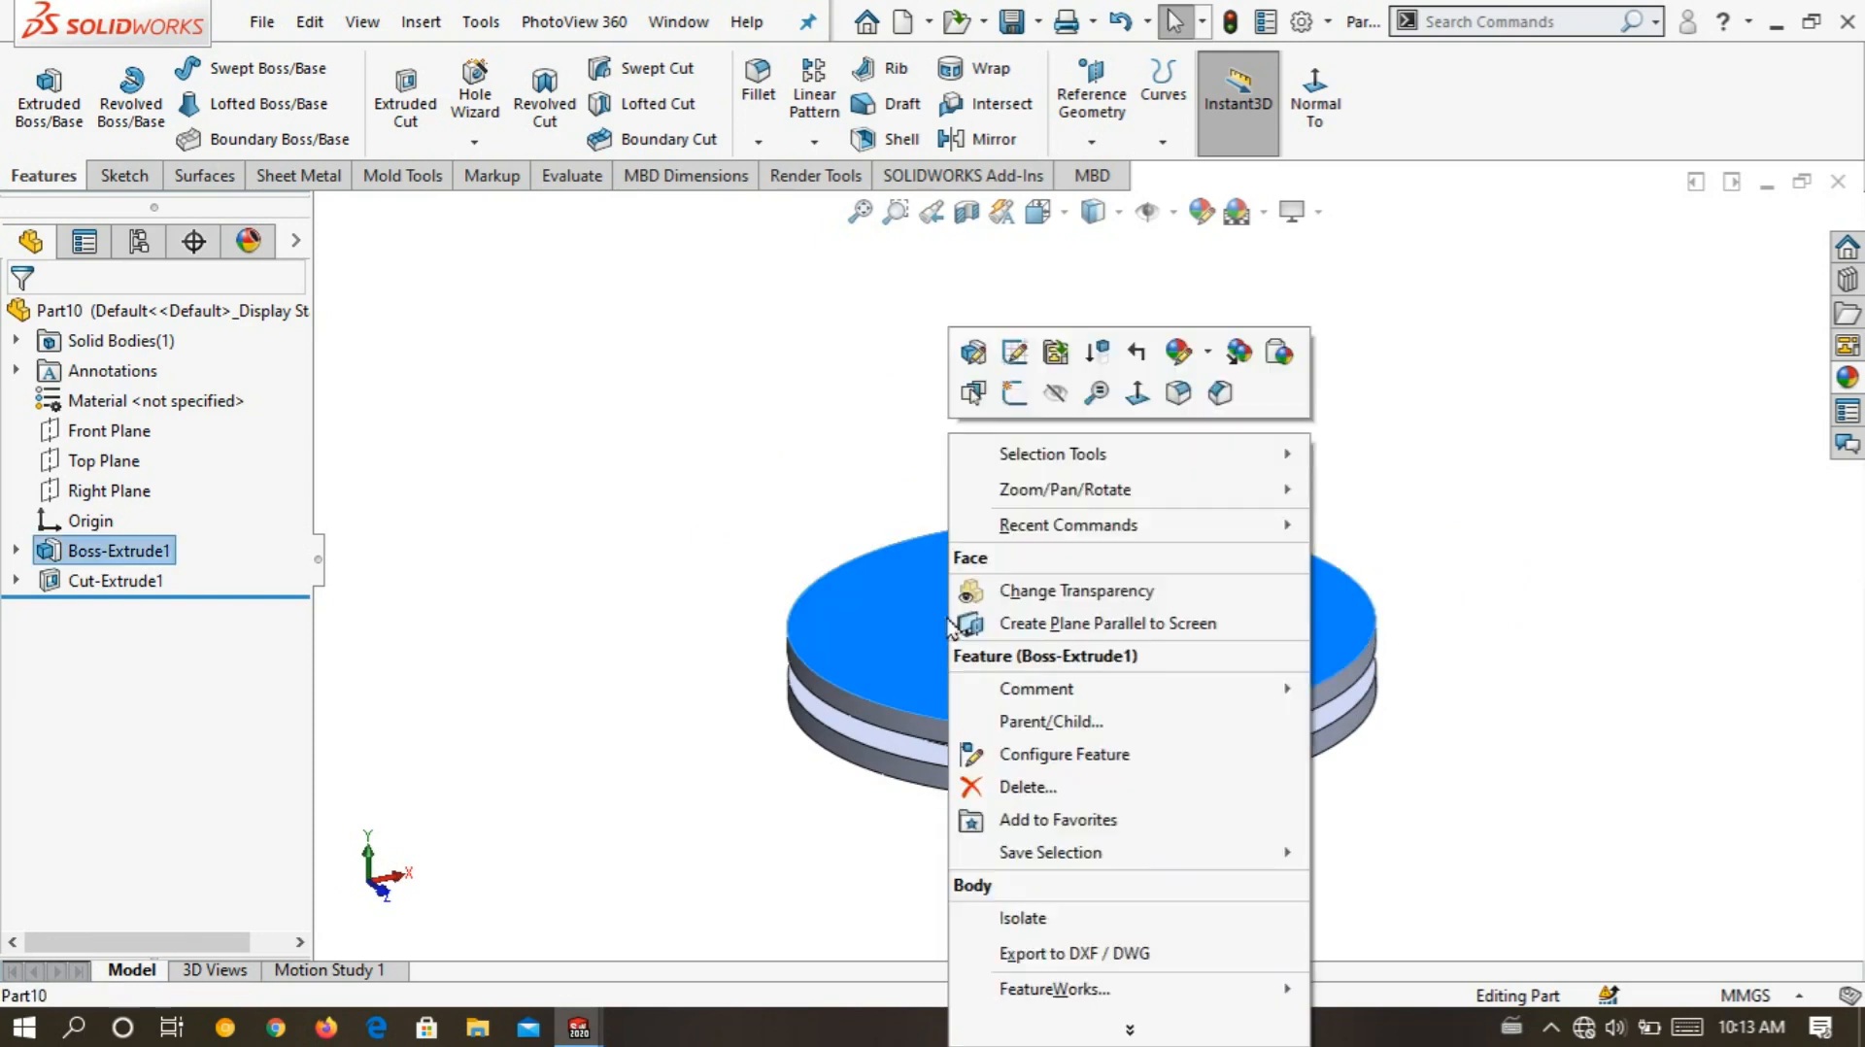
{"action": "left_click", "coordinate": [1017, 397]}
{"action": "left_click", "coordinate": [234, 70]}
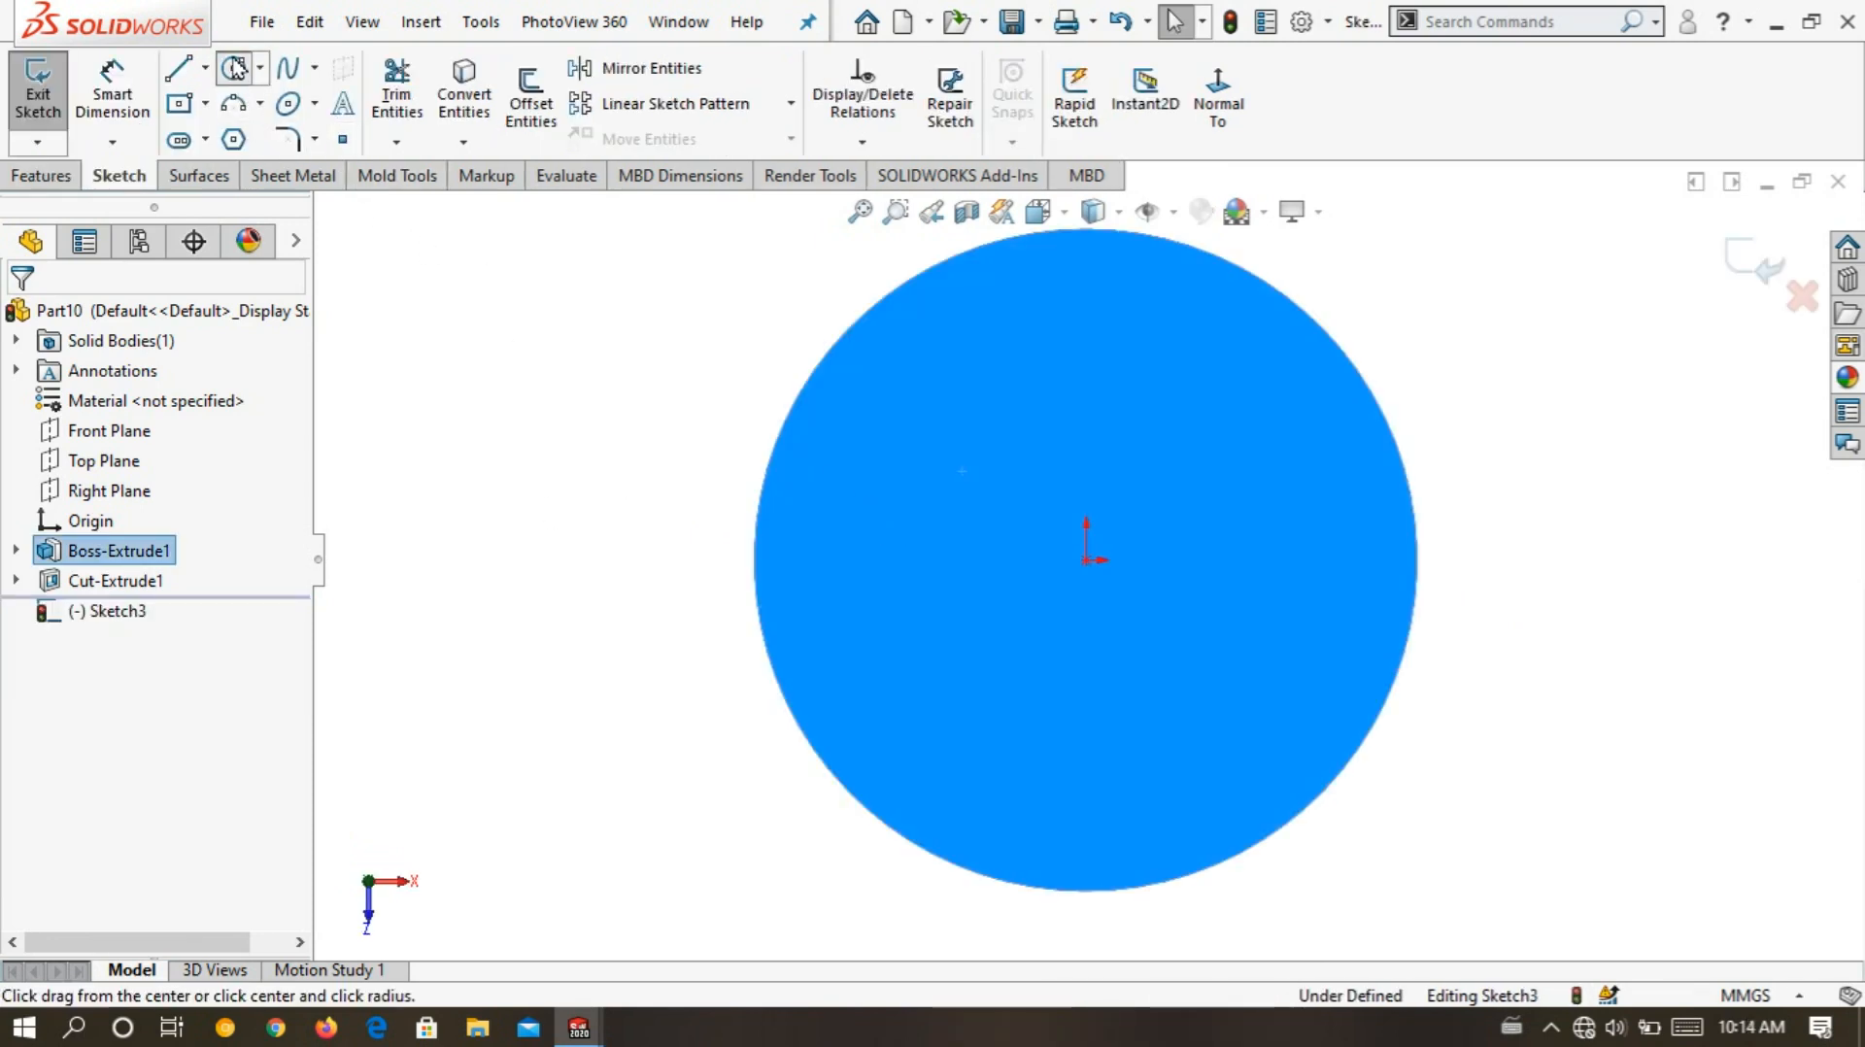
{"action": "left_click", "coordinate": [1086, 560]}
{"action": "left_click", "coordinate": [902, 530]}
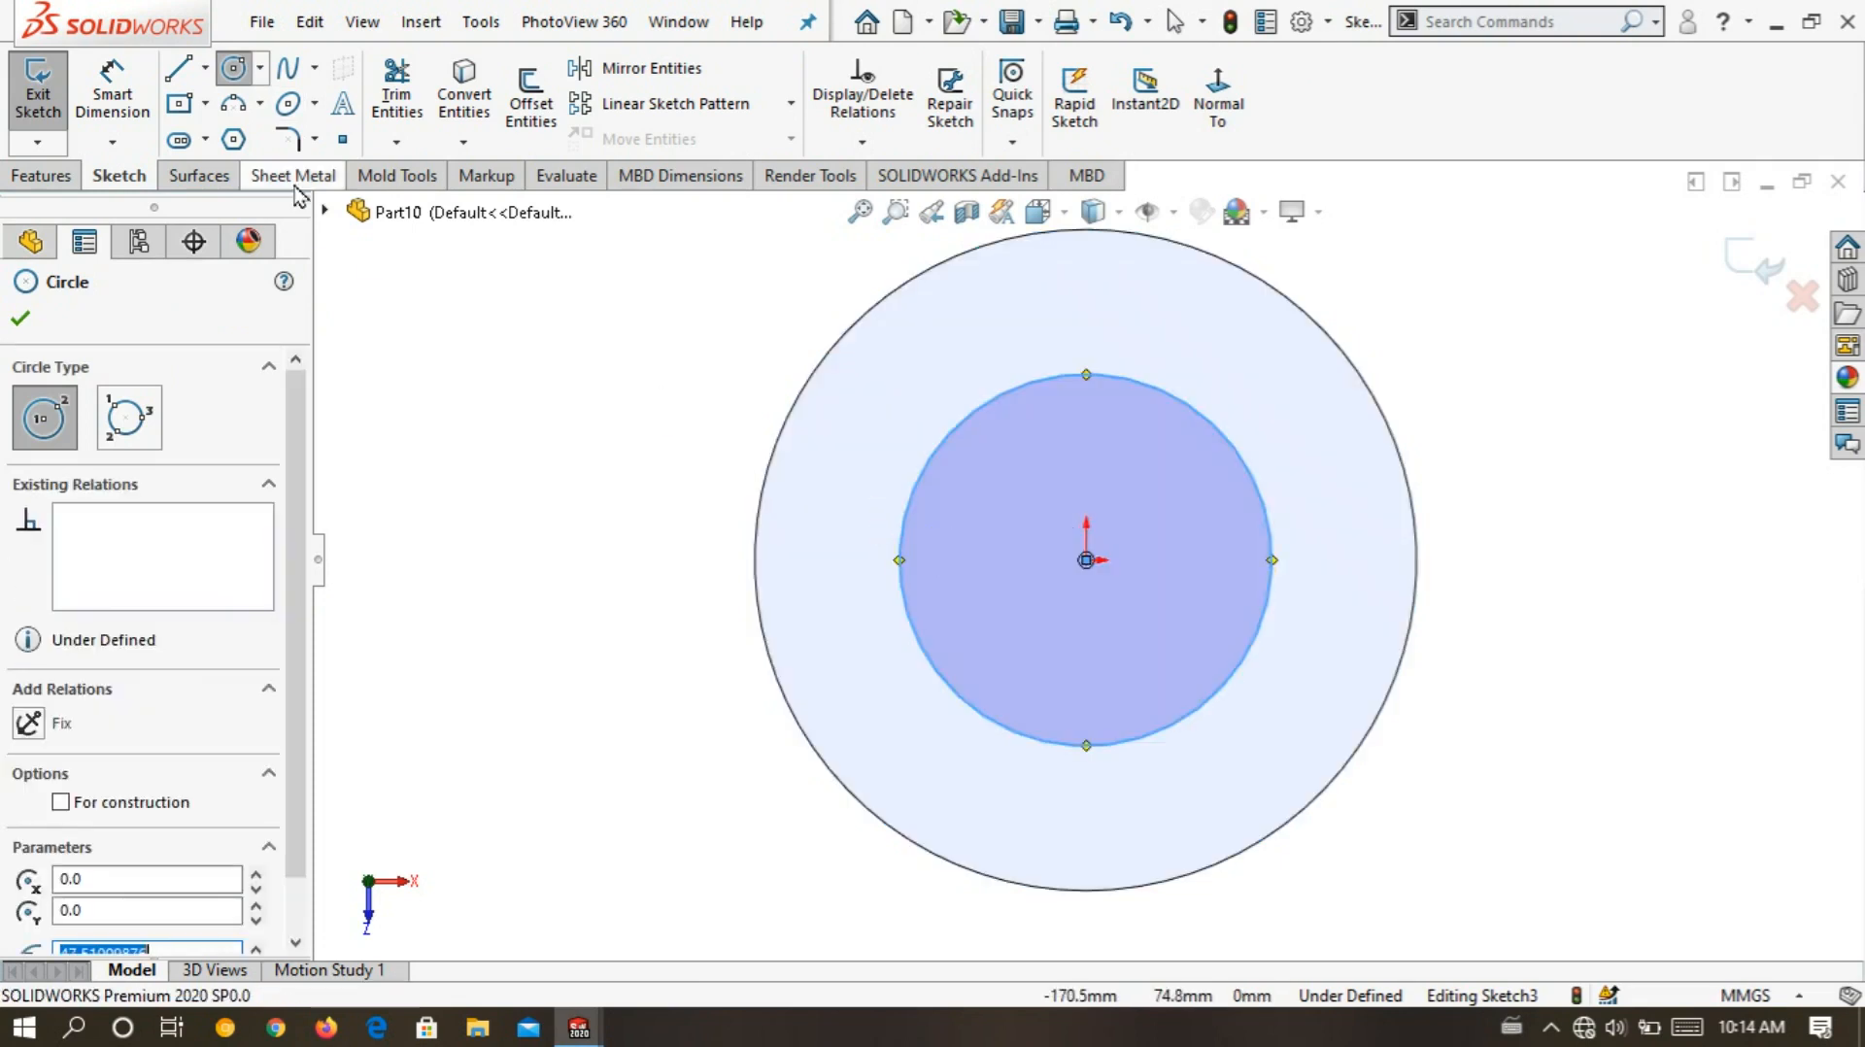
- Dimension the circle on the upper face with a diameter of 90 mm and exit the sketch
{"action": "left_click", "coordinate": [113, 94]}
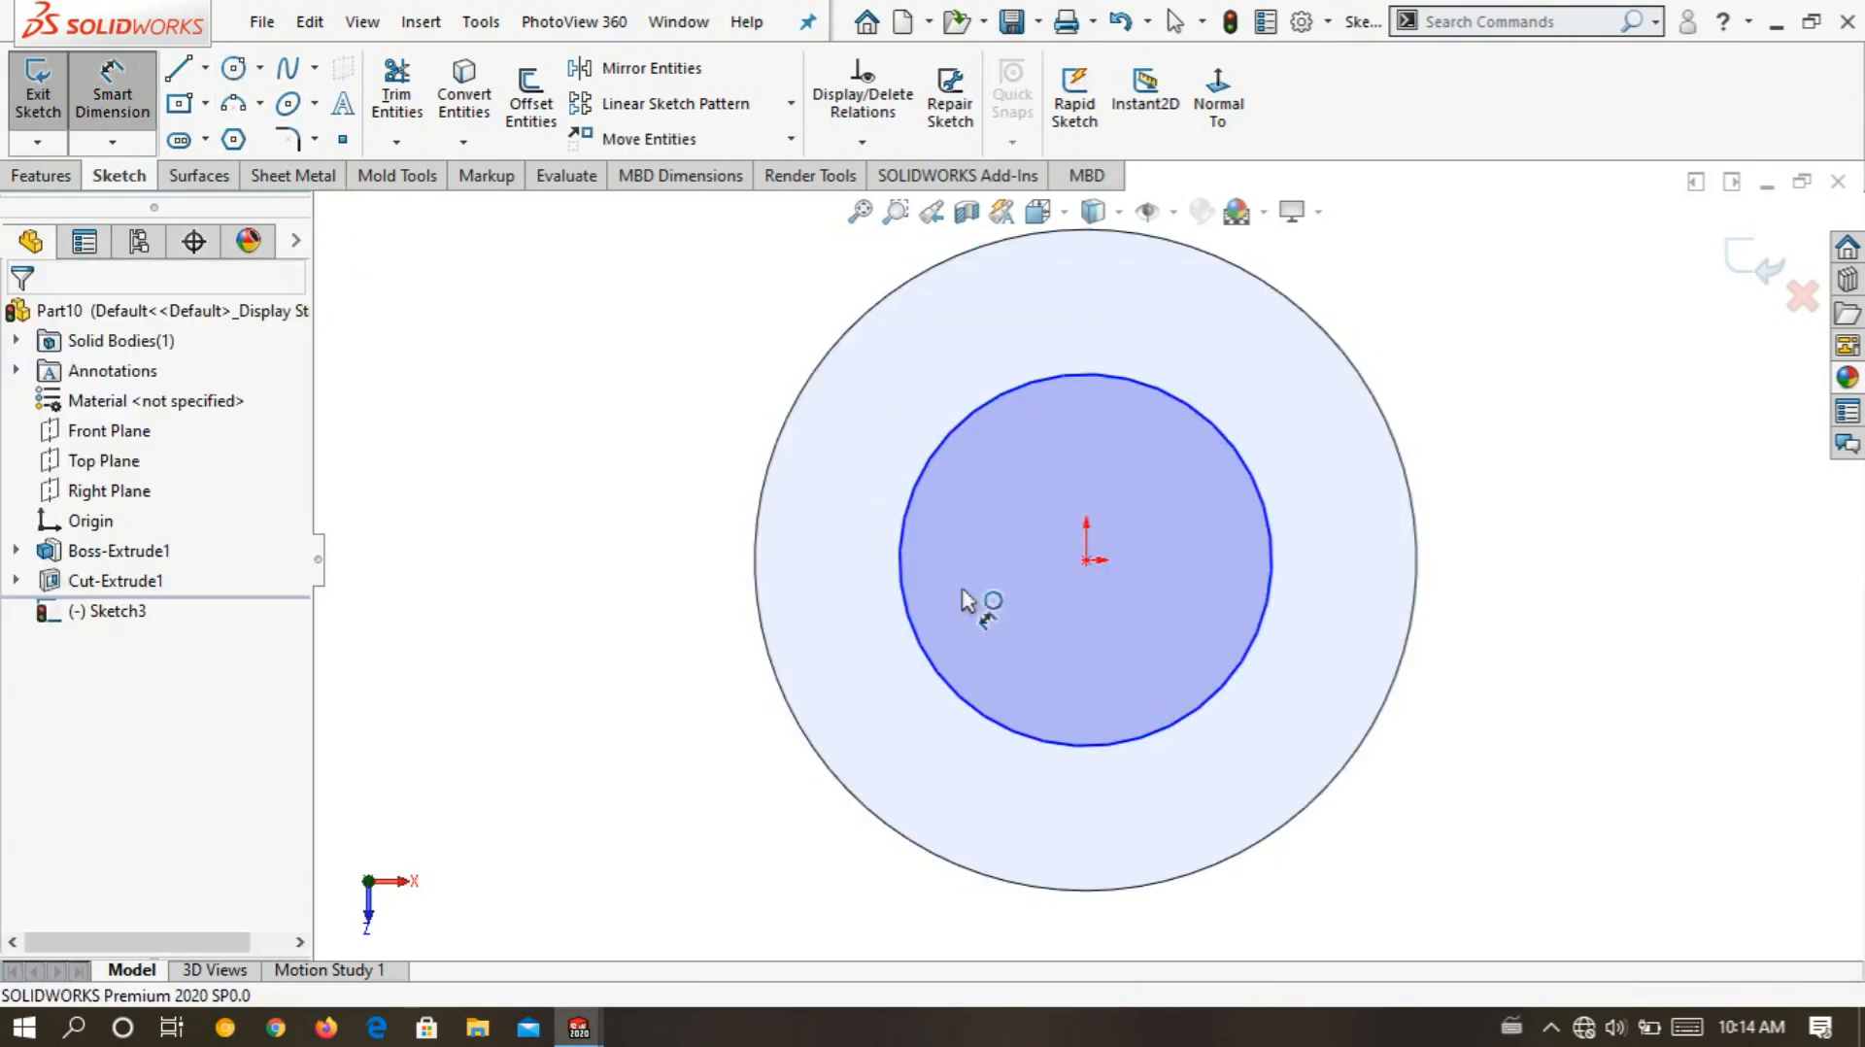
{"action": "left_click", "coordinate": [901, 567]}
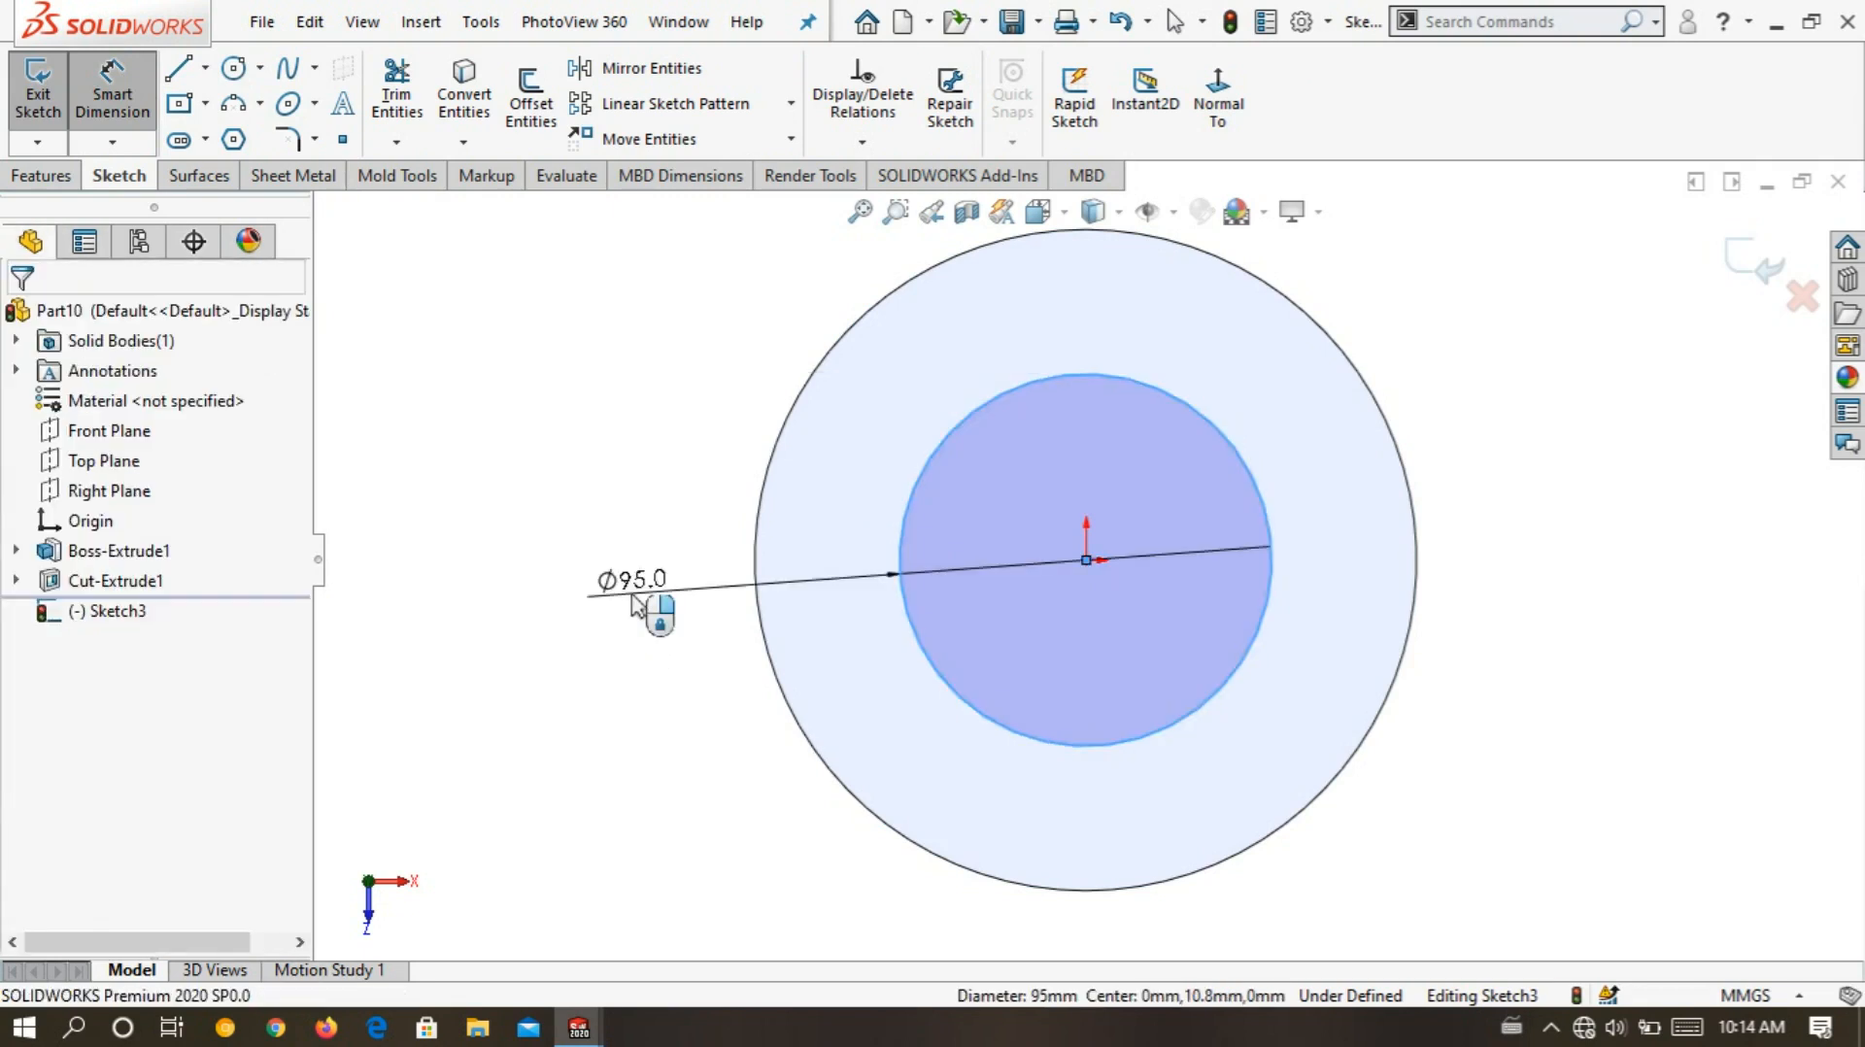
{"action": "left_click", "coordinate": [636, 604]}
{"action": "left_click", "coordinate": [633, 605]}
{"action": "type", "text": "90"}
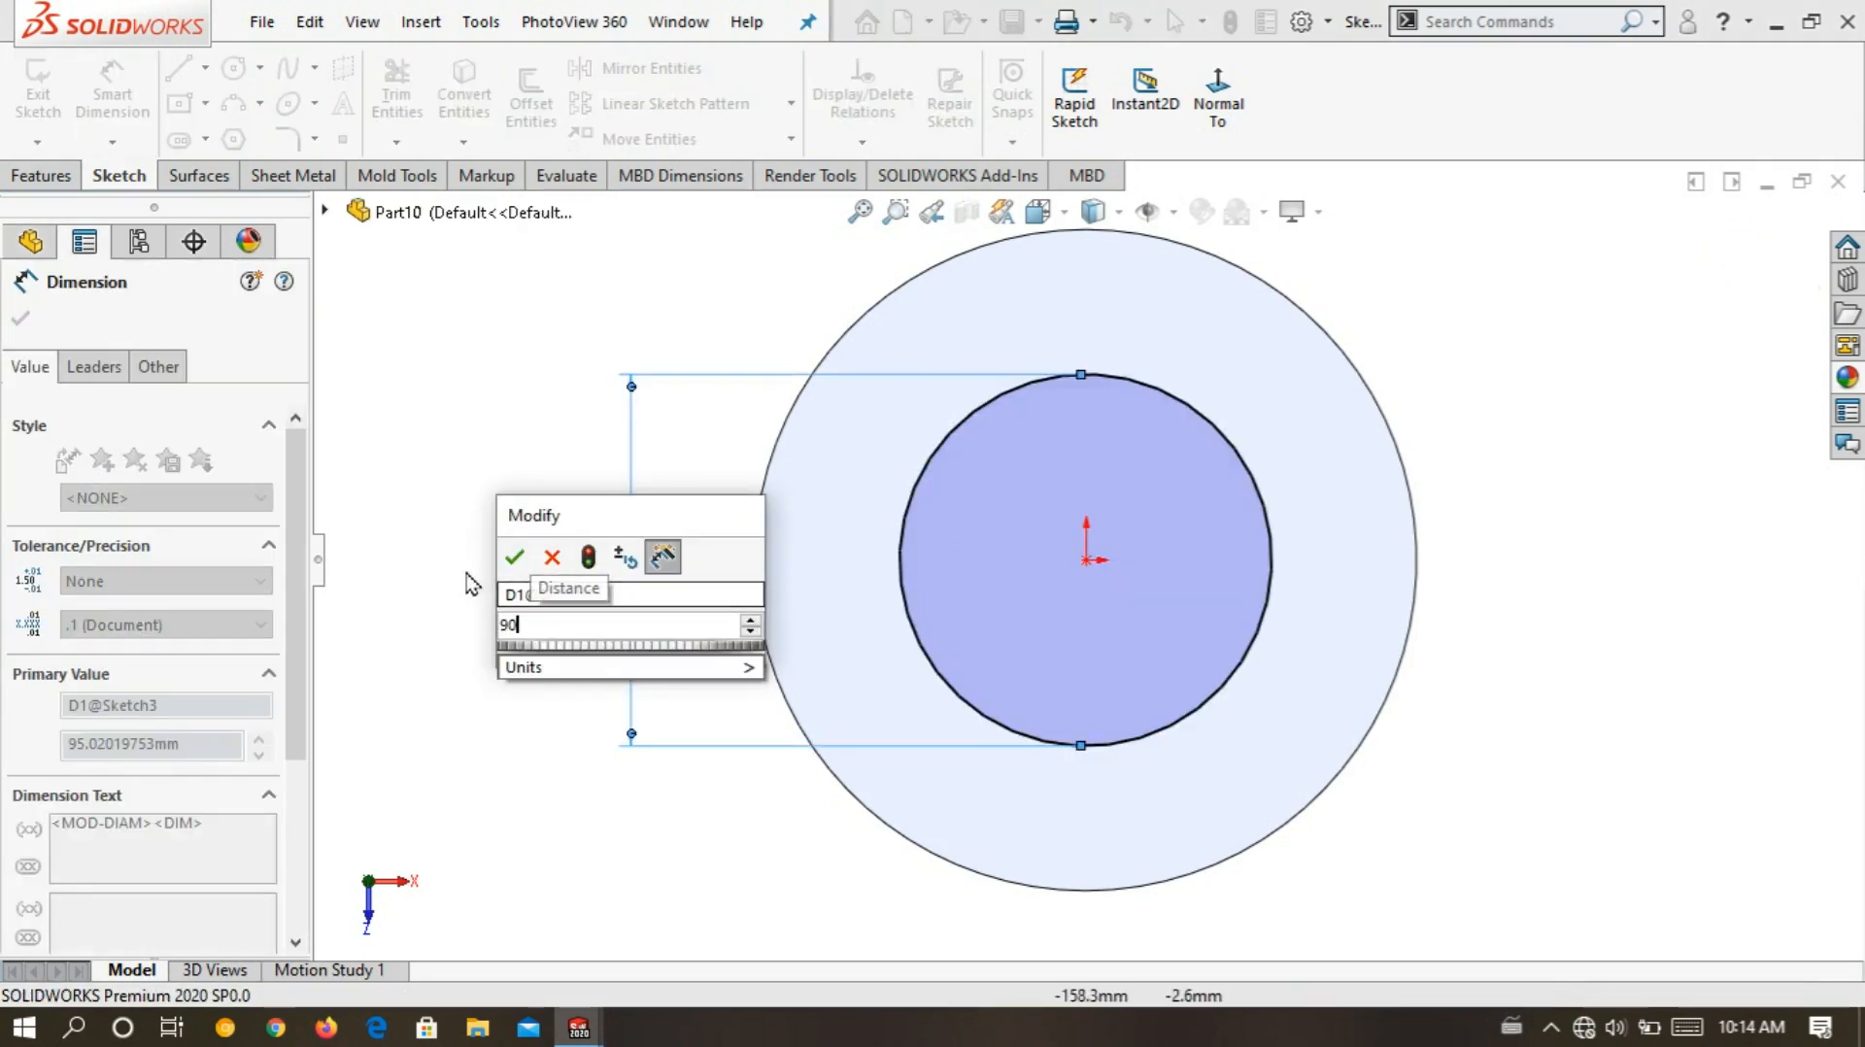
{"action": "left_click", "coordinate": [512, 557]}
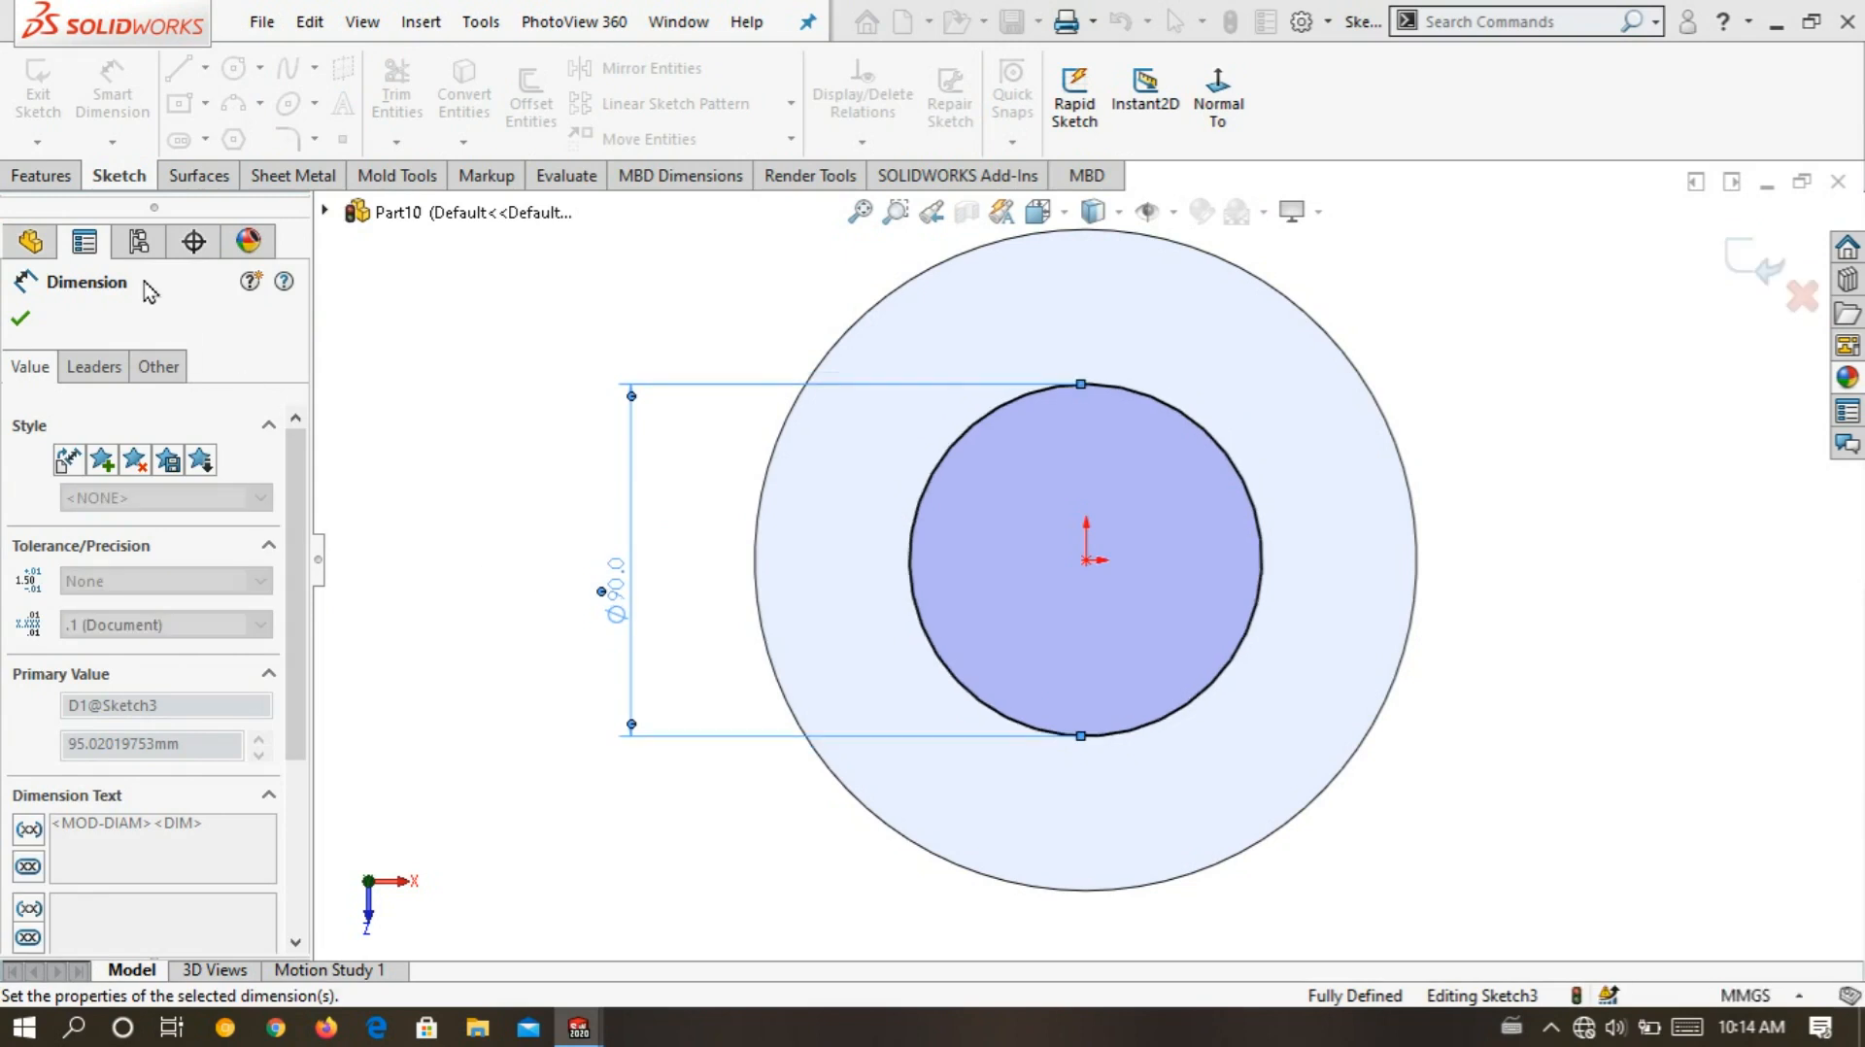
{"action": "left_click", "coordinate": [36, 92]}
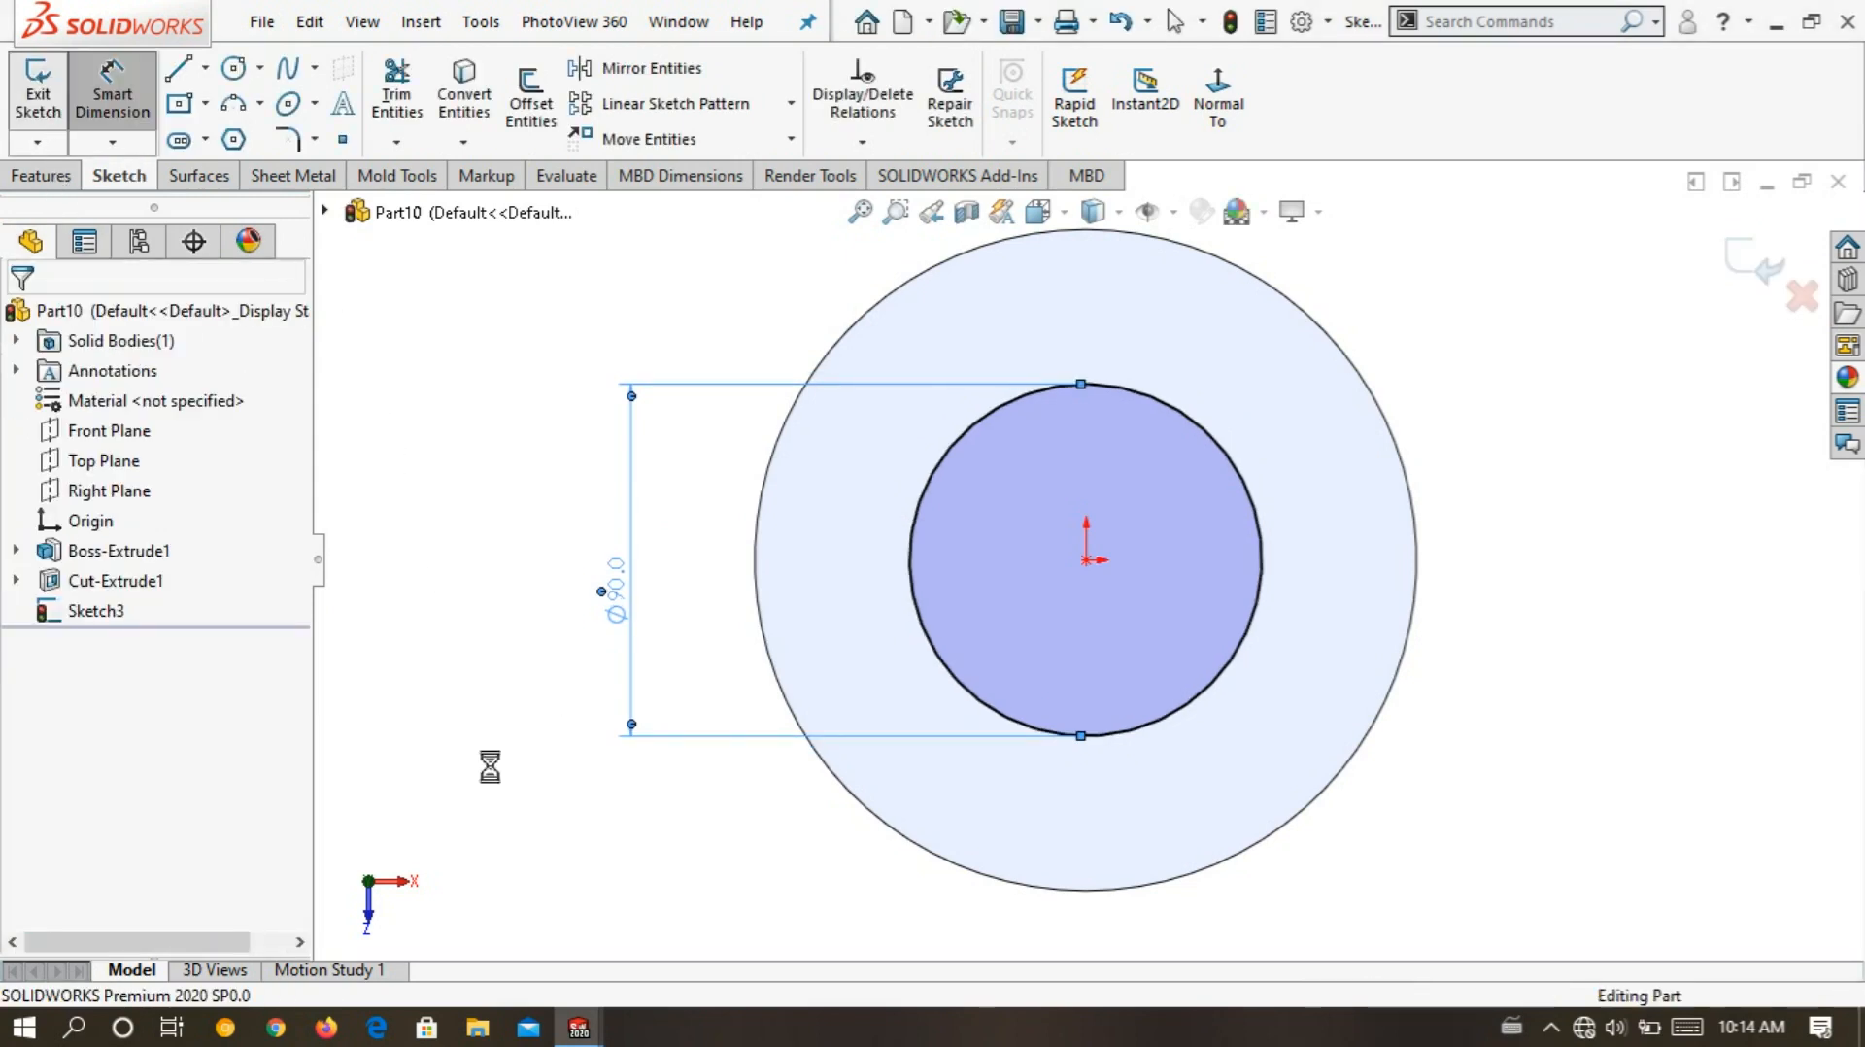
- Extrude the 90 mm circle 24 mm upward from the disc's face as a Blind boss merged with the body
{"action": "middle_click_drag", "start_coordinate": [564, 811], "coordinate": [484, 424]}
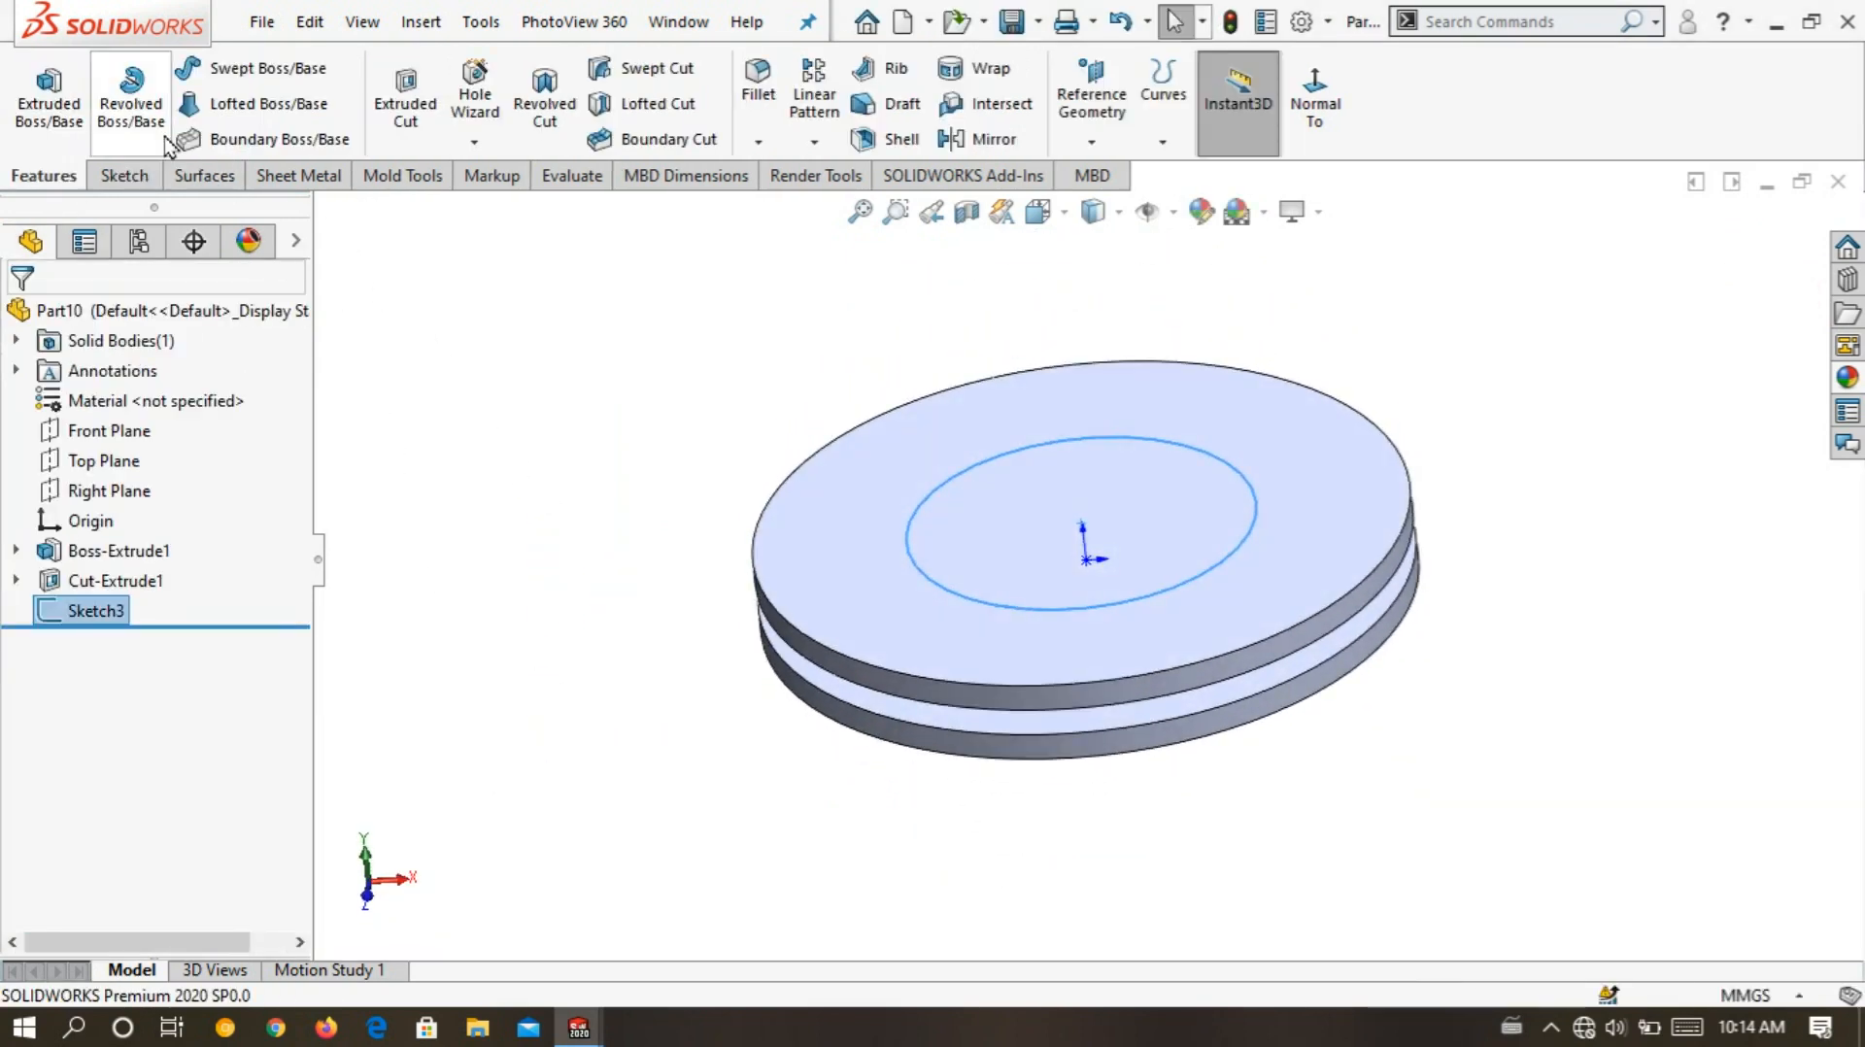
{"action": "left_click", "coordinate": [48, 103]}
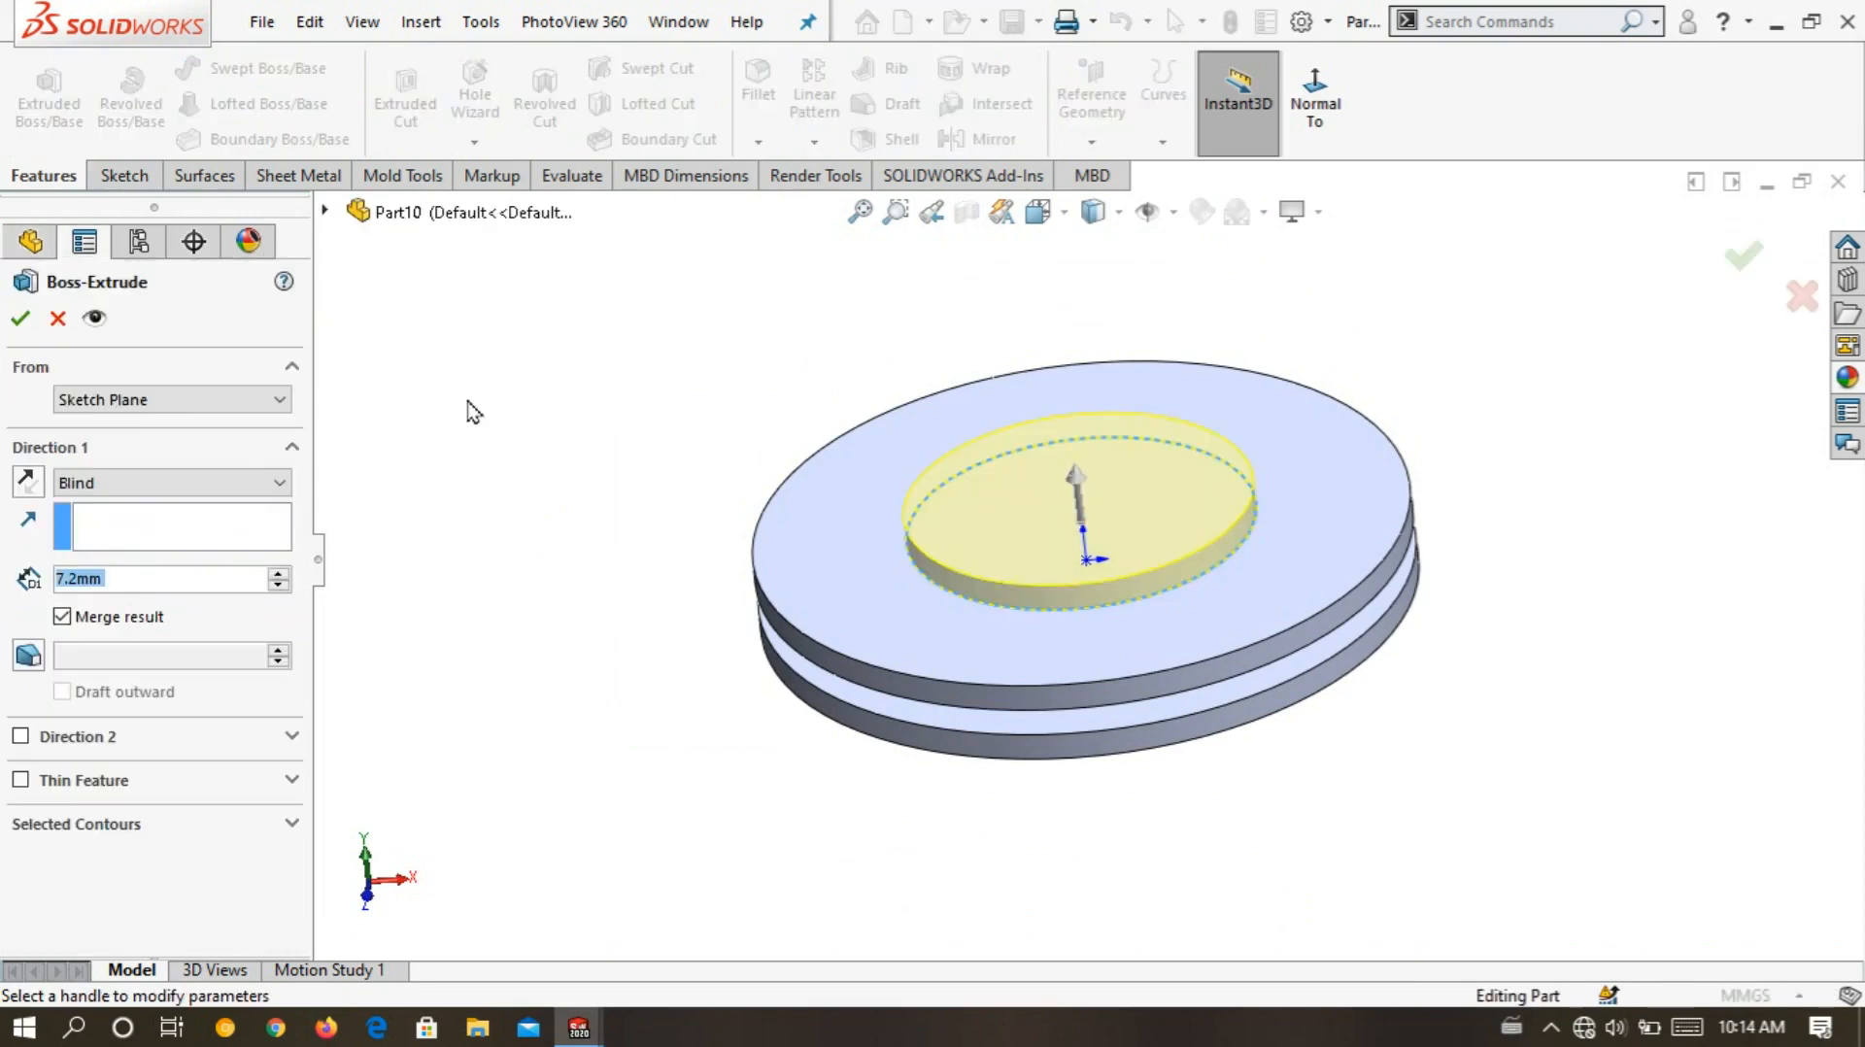
{"action": "type", "text": "24"}
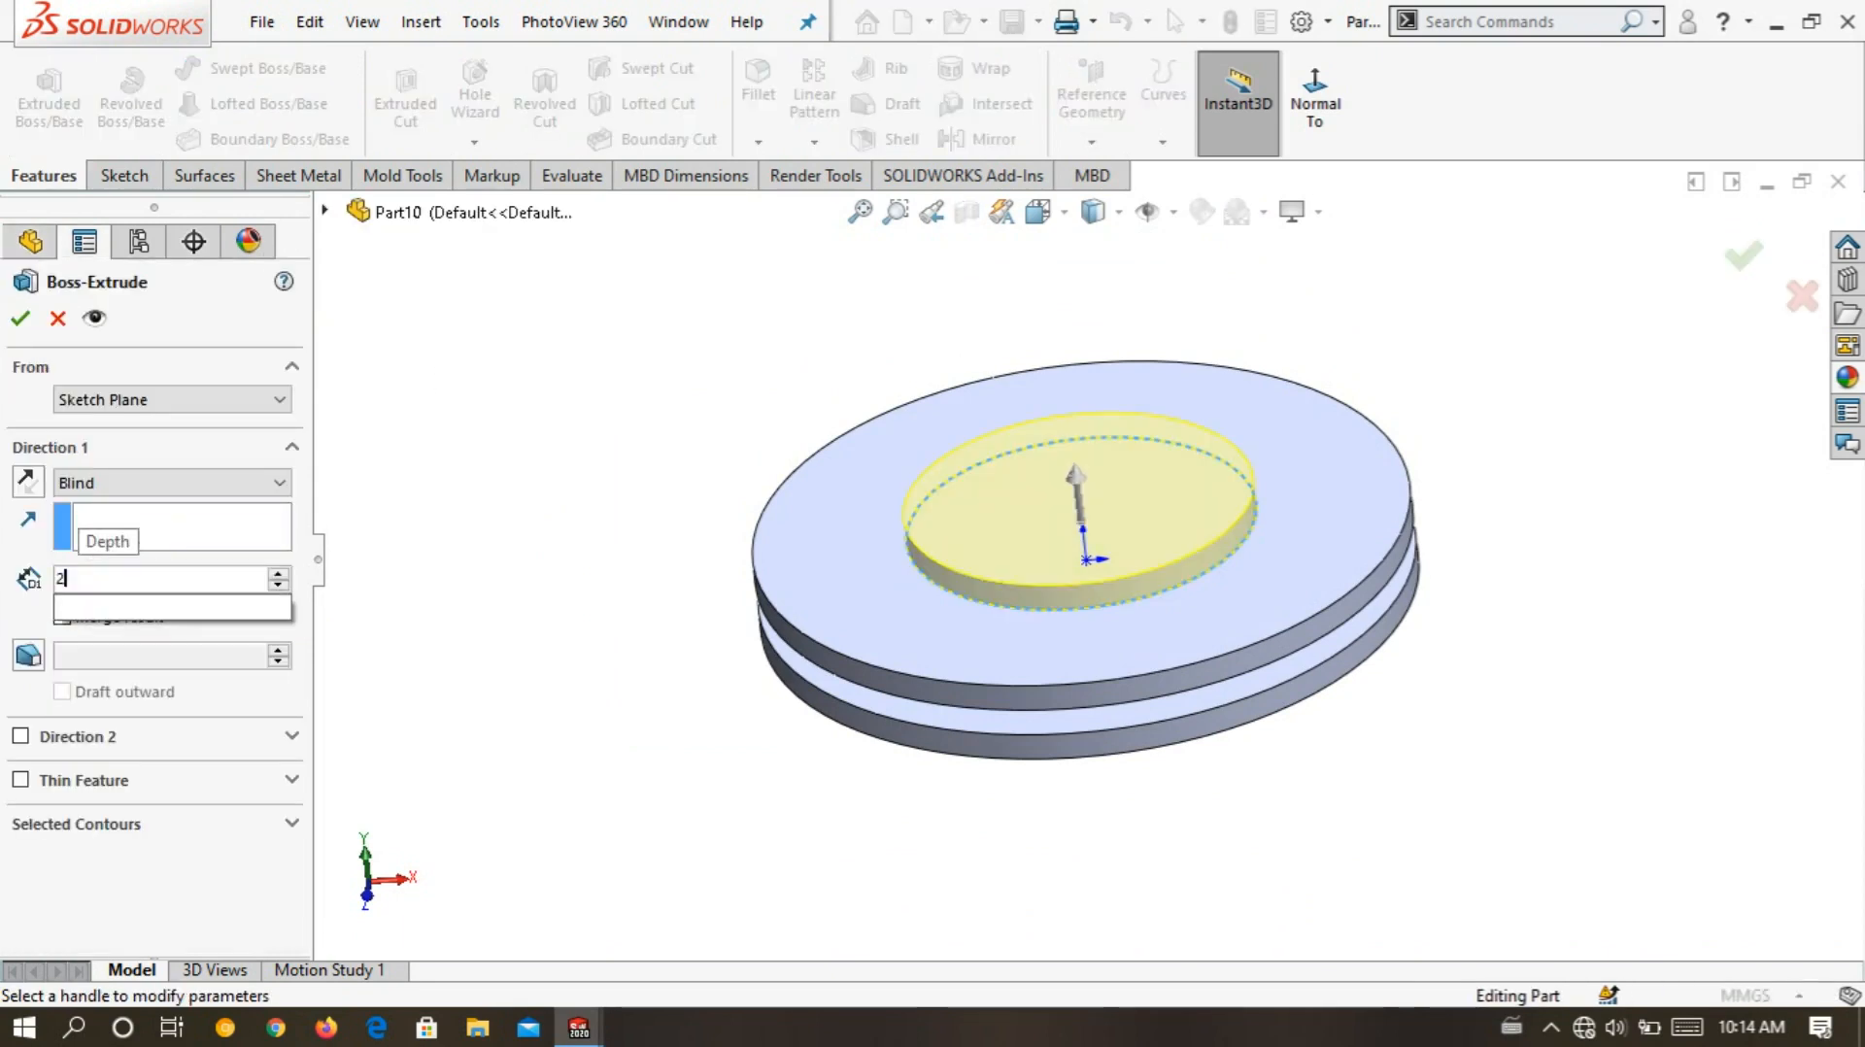
{"action": "key", "text": "Return"}
{"action": "middle_click_drag", "start_coordinate": [564, 710], "coordinate": [514, 609]}
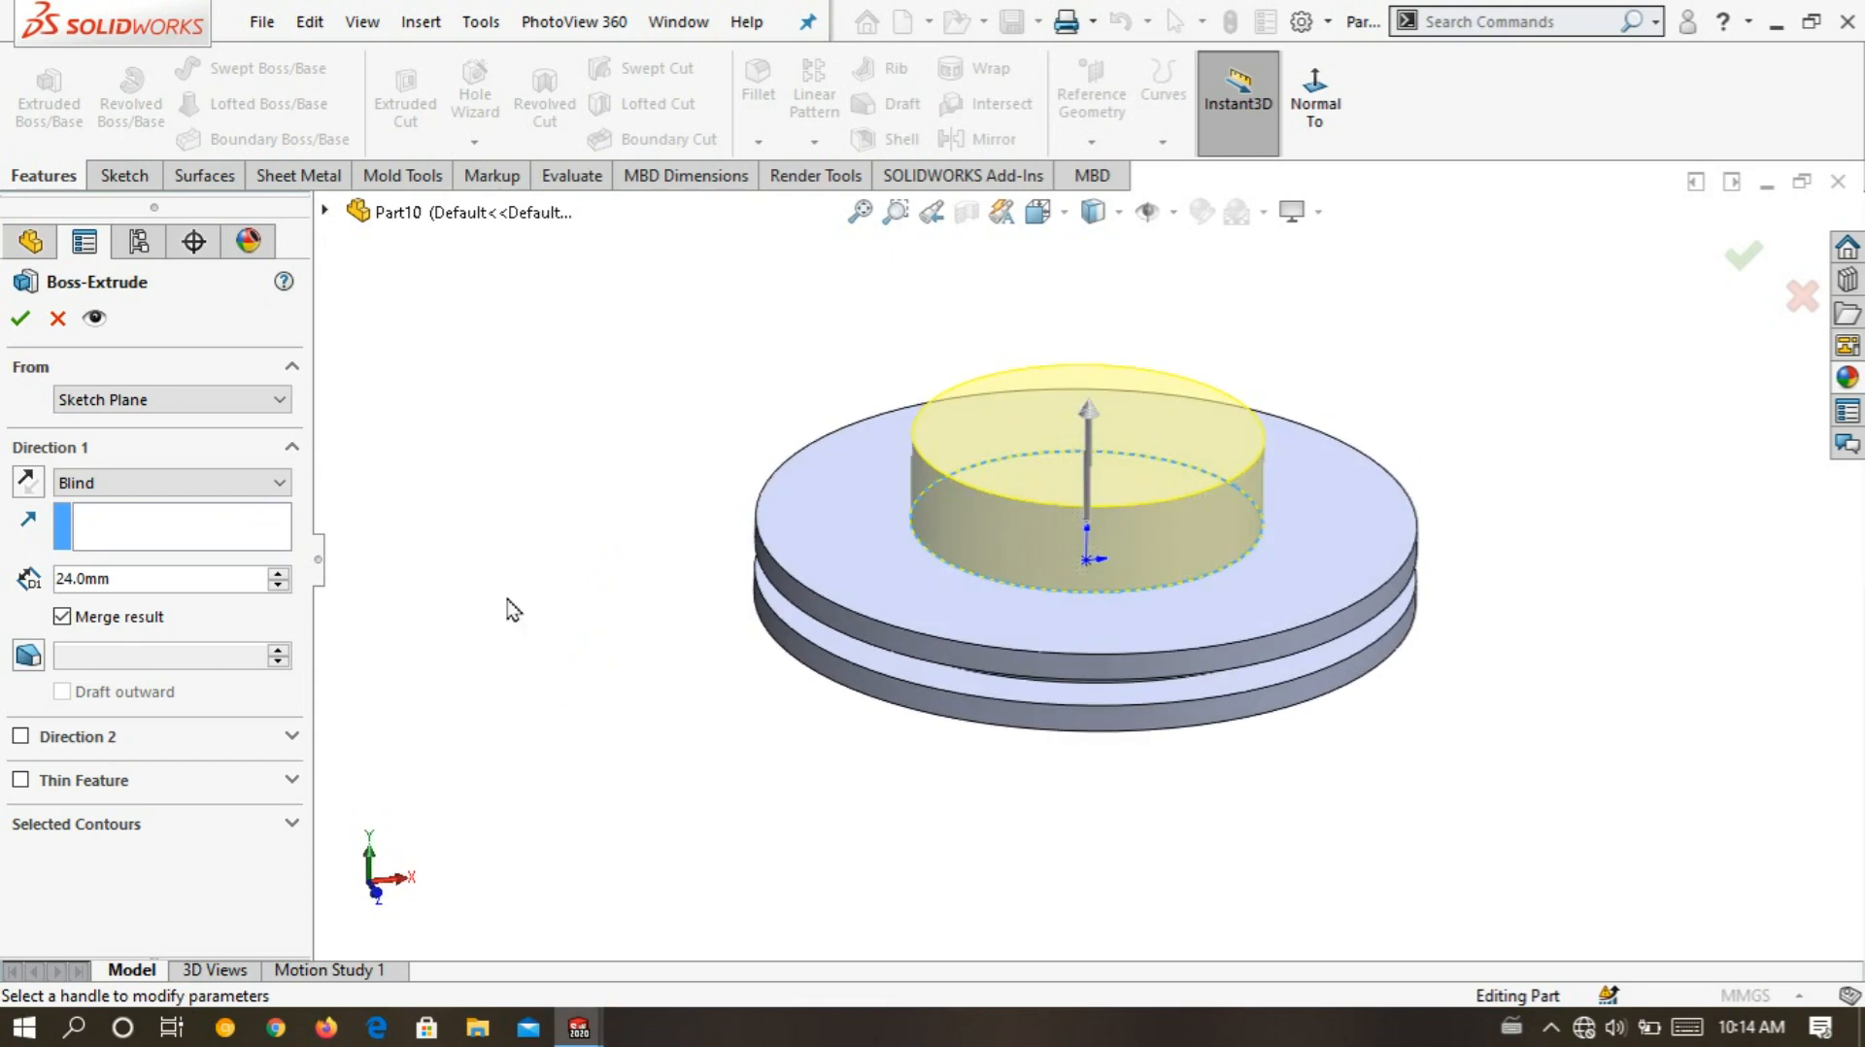
{"action": "left_click", "coordinate": [20, 318]}
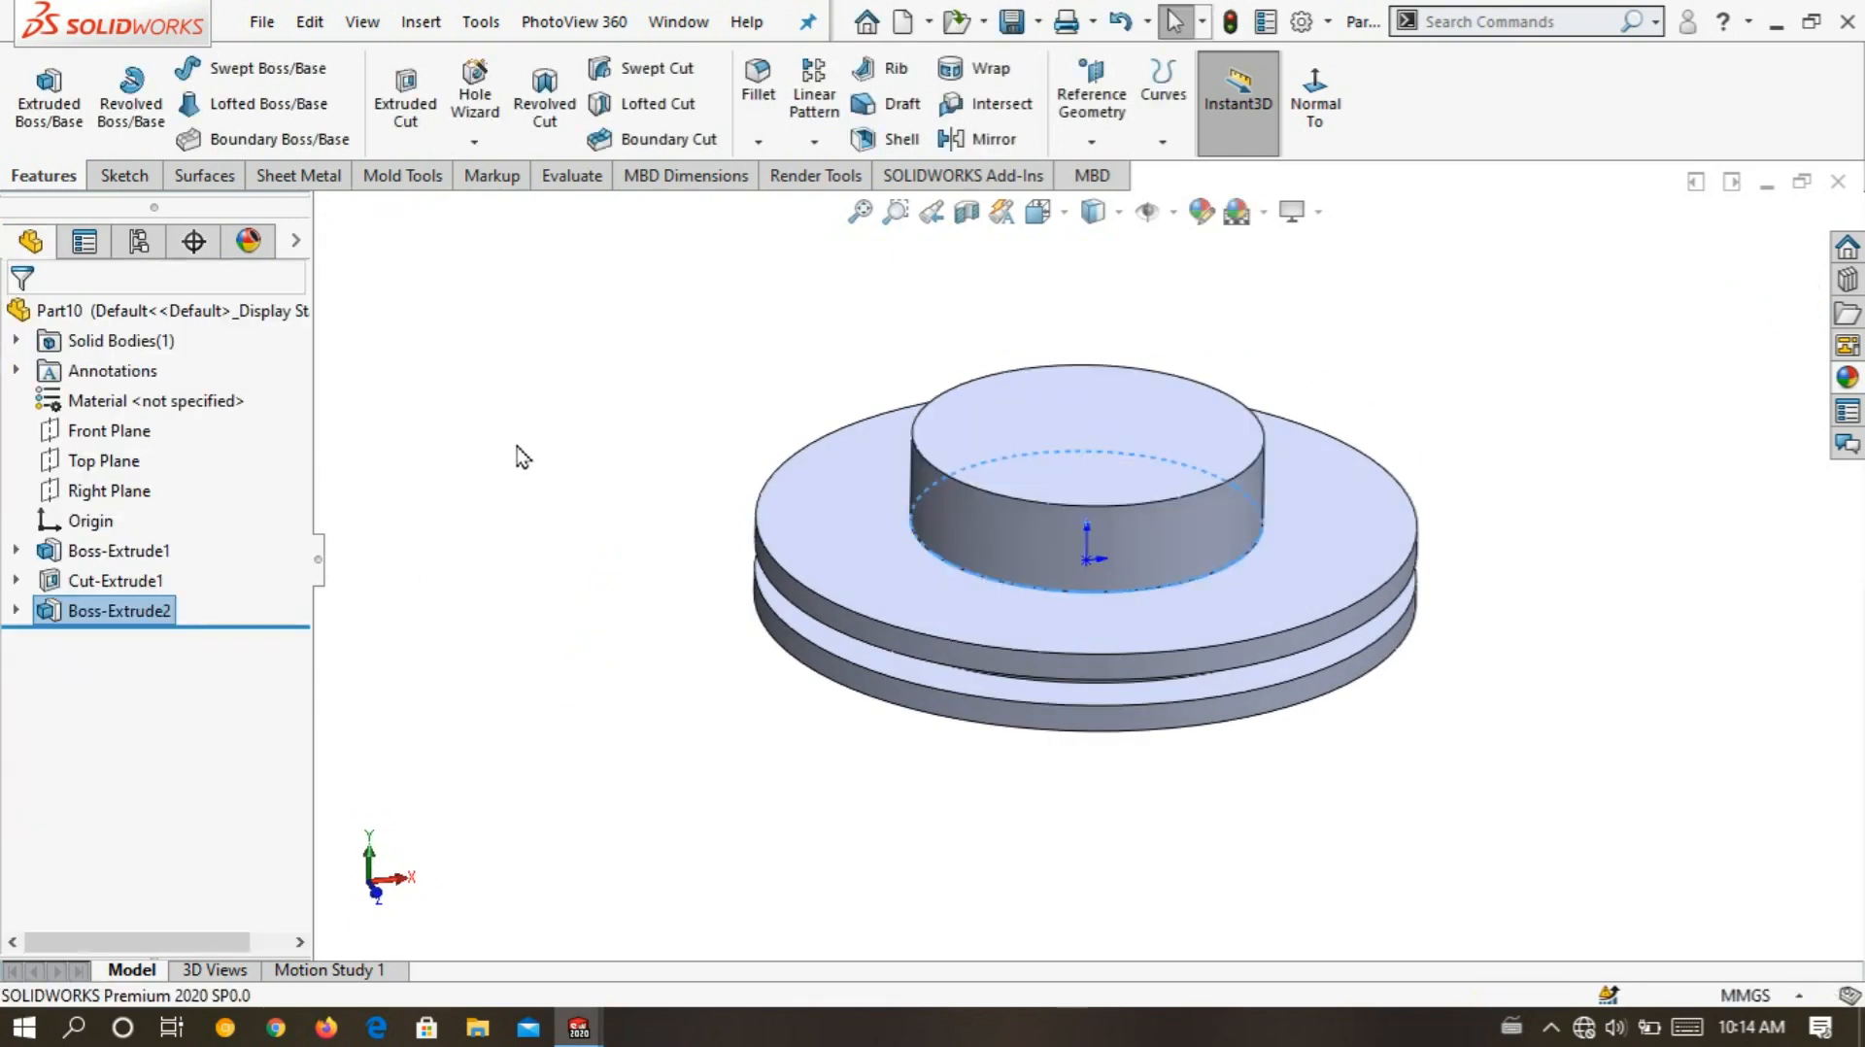
- Start a new sketch on the upper face of the central boss
{"action": "key", "text": "f"}
{"action": "middle_click_drag", "start_coordinate": [995, 363], "coordinate": [904, 387]}
{"action": "right_click", "coordinate": [1059, 539]}
{"action": "left_click", "coordinate": [899, 372]}
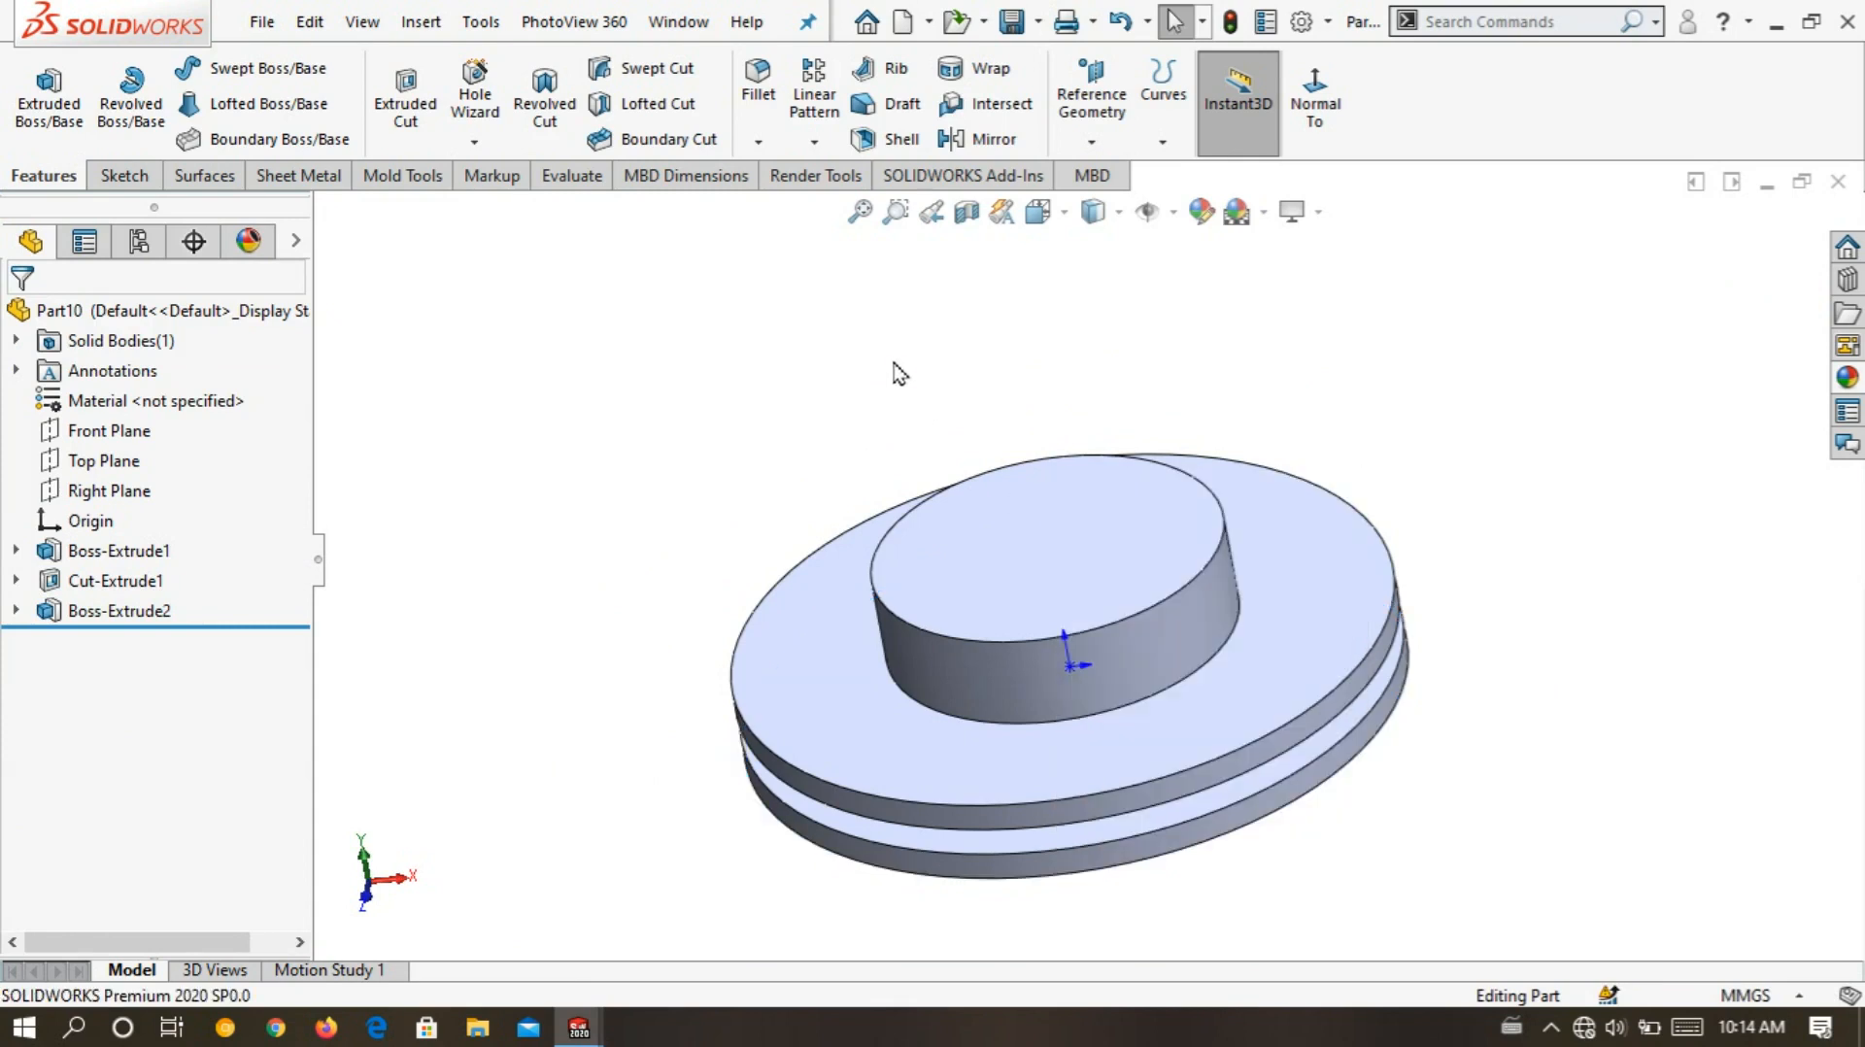
{"action": "right_click", "coordinate": [1017, 518]}
{"action": "right_click", "coordinate": [1001, 496]}
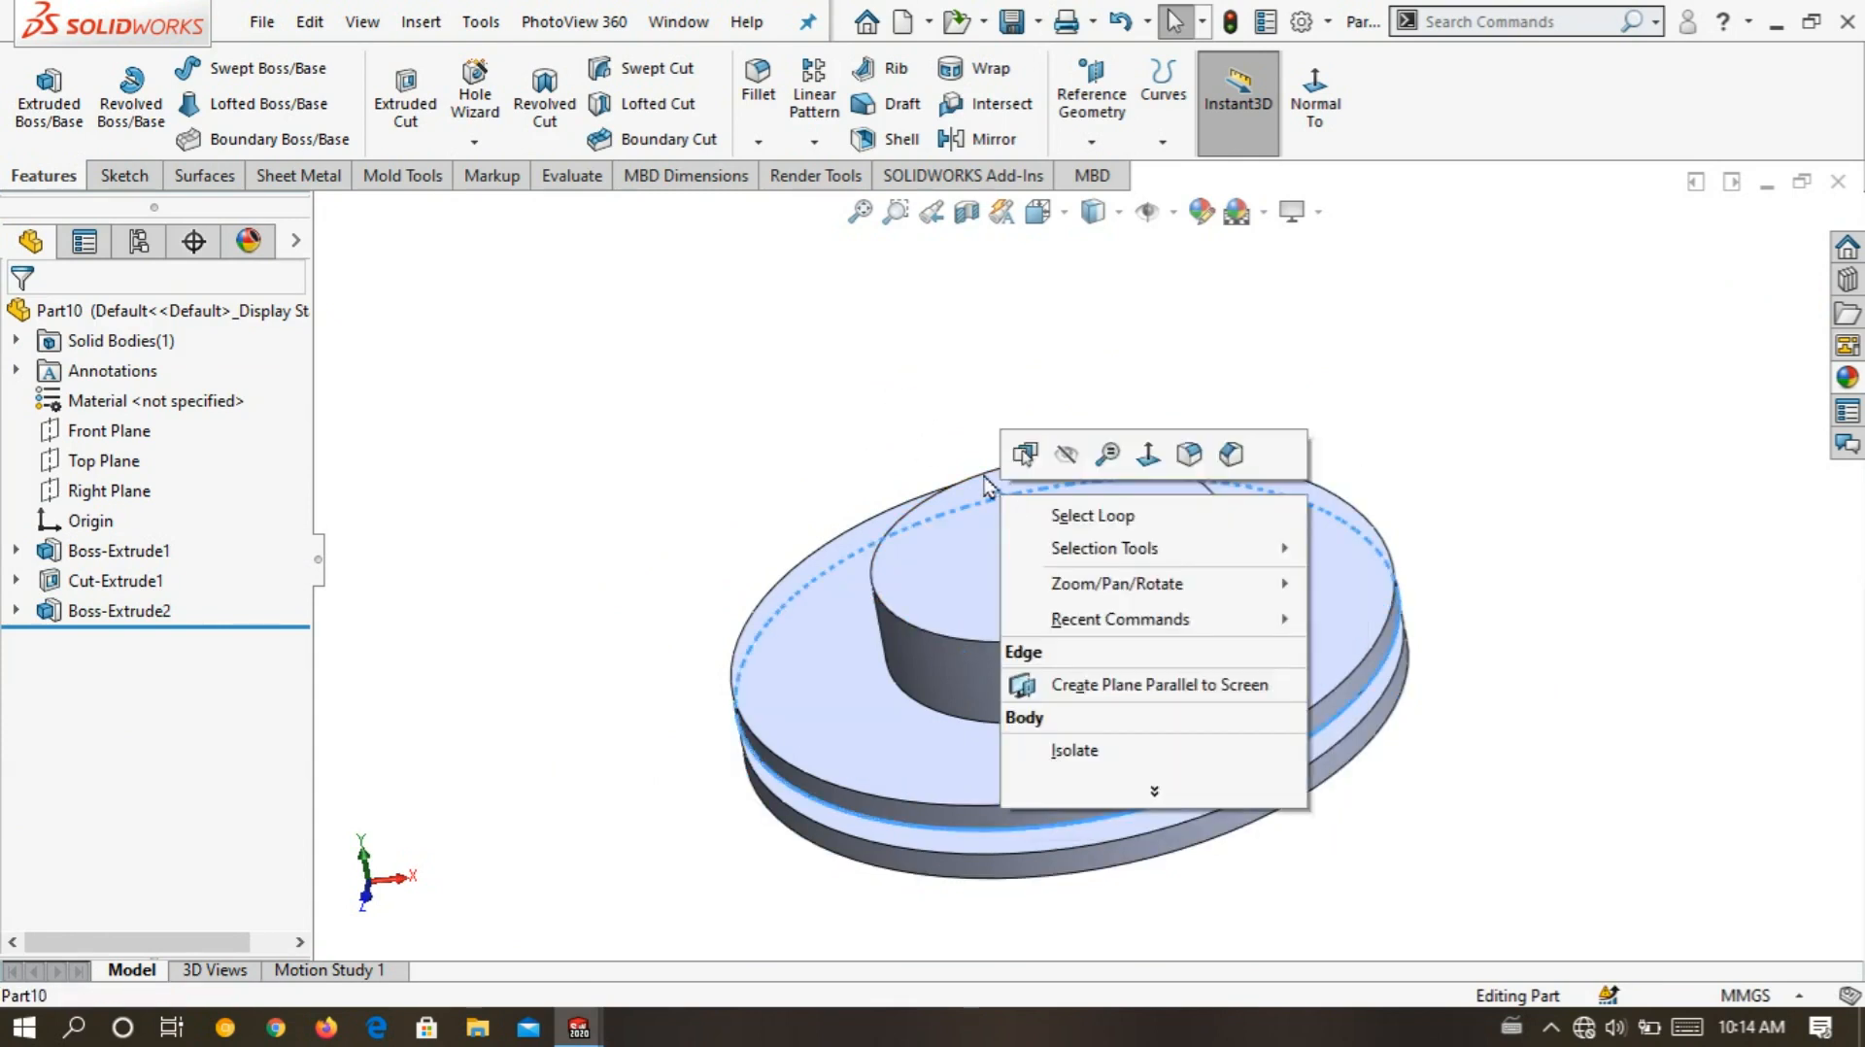
{"action": "left_click", "coordinate": [903, 304]}
{"action": "middle_click_drag", "start_coordinate": [904, 304], "coordinate": [1082, 563]}
{"action": "left_click", "coordinate": [1088, 568]}
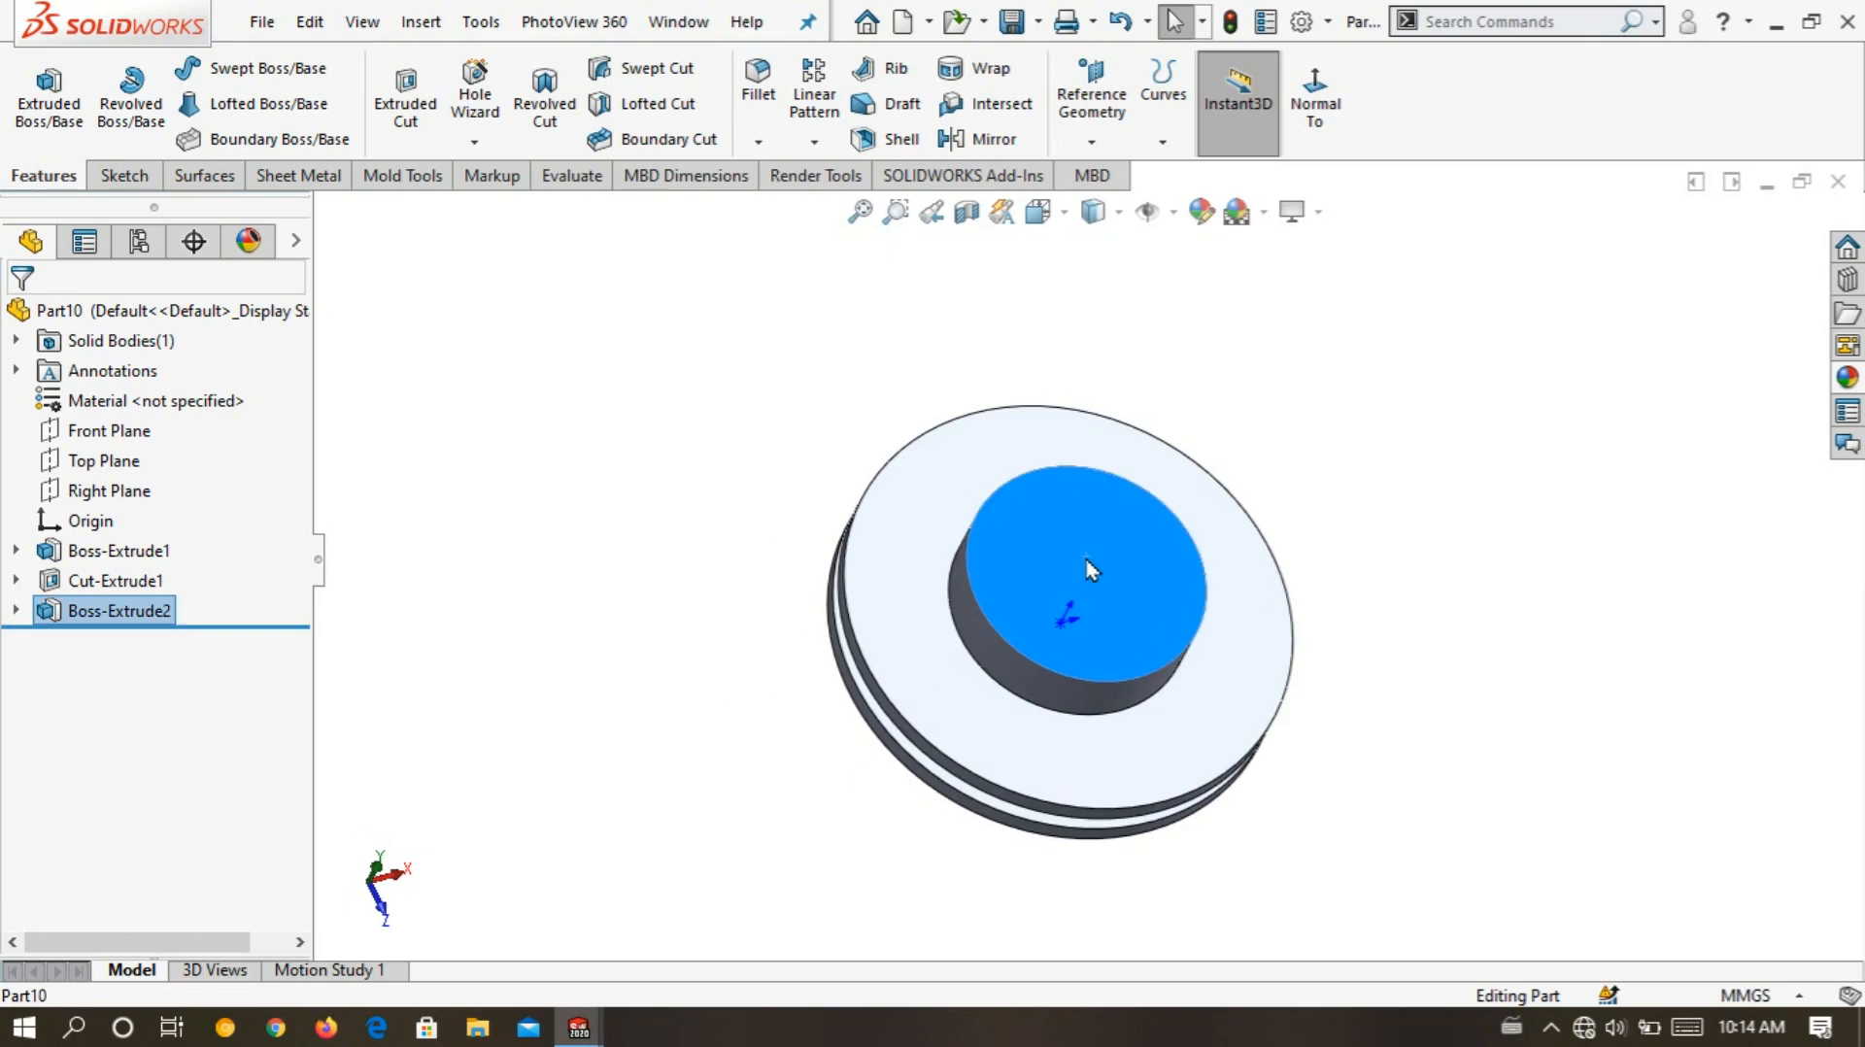
{"action": "right_click", "coordinate": [1087, 568]}
{"action": "left_click", "coordinate": [1108, 393]}
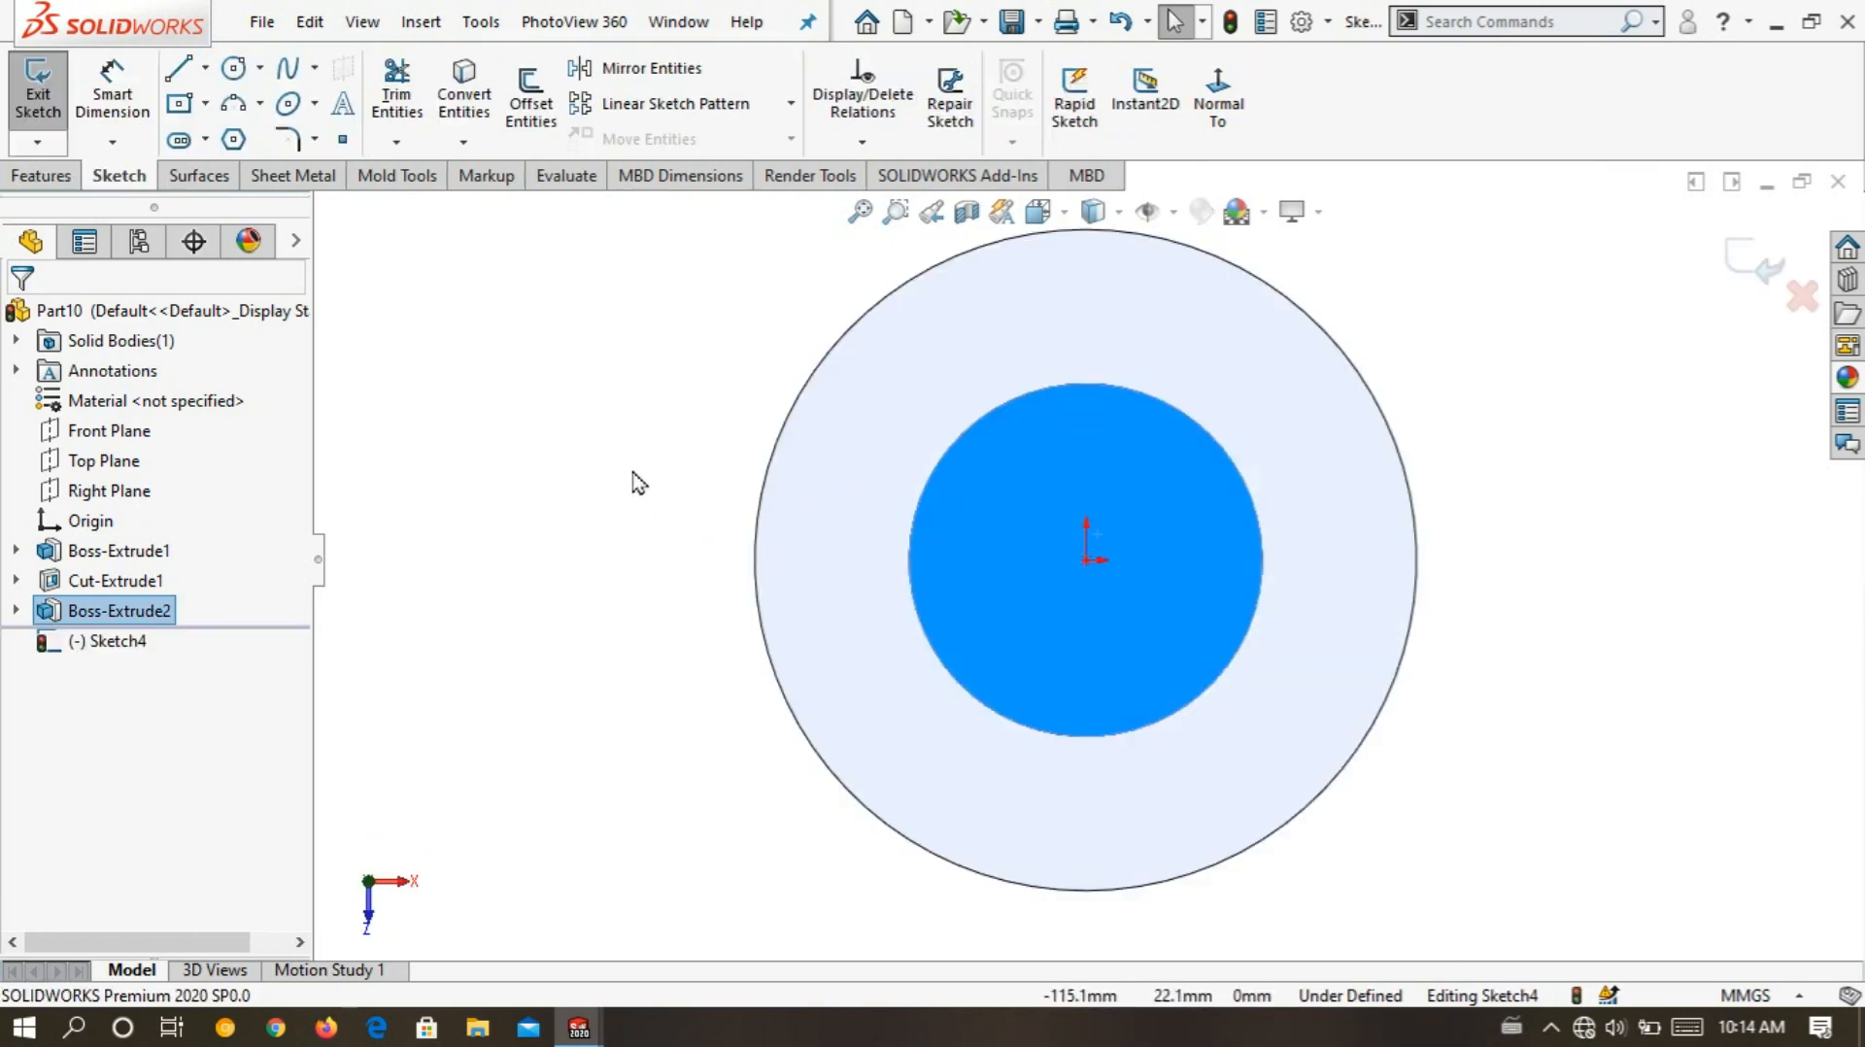
{"action": "left_click", "coordinate": [641, 455]}
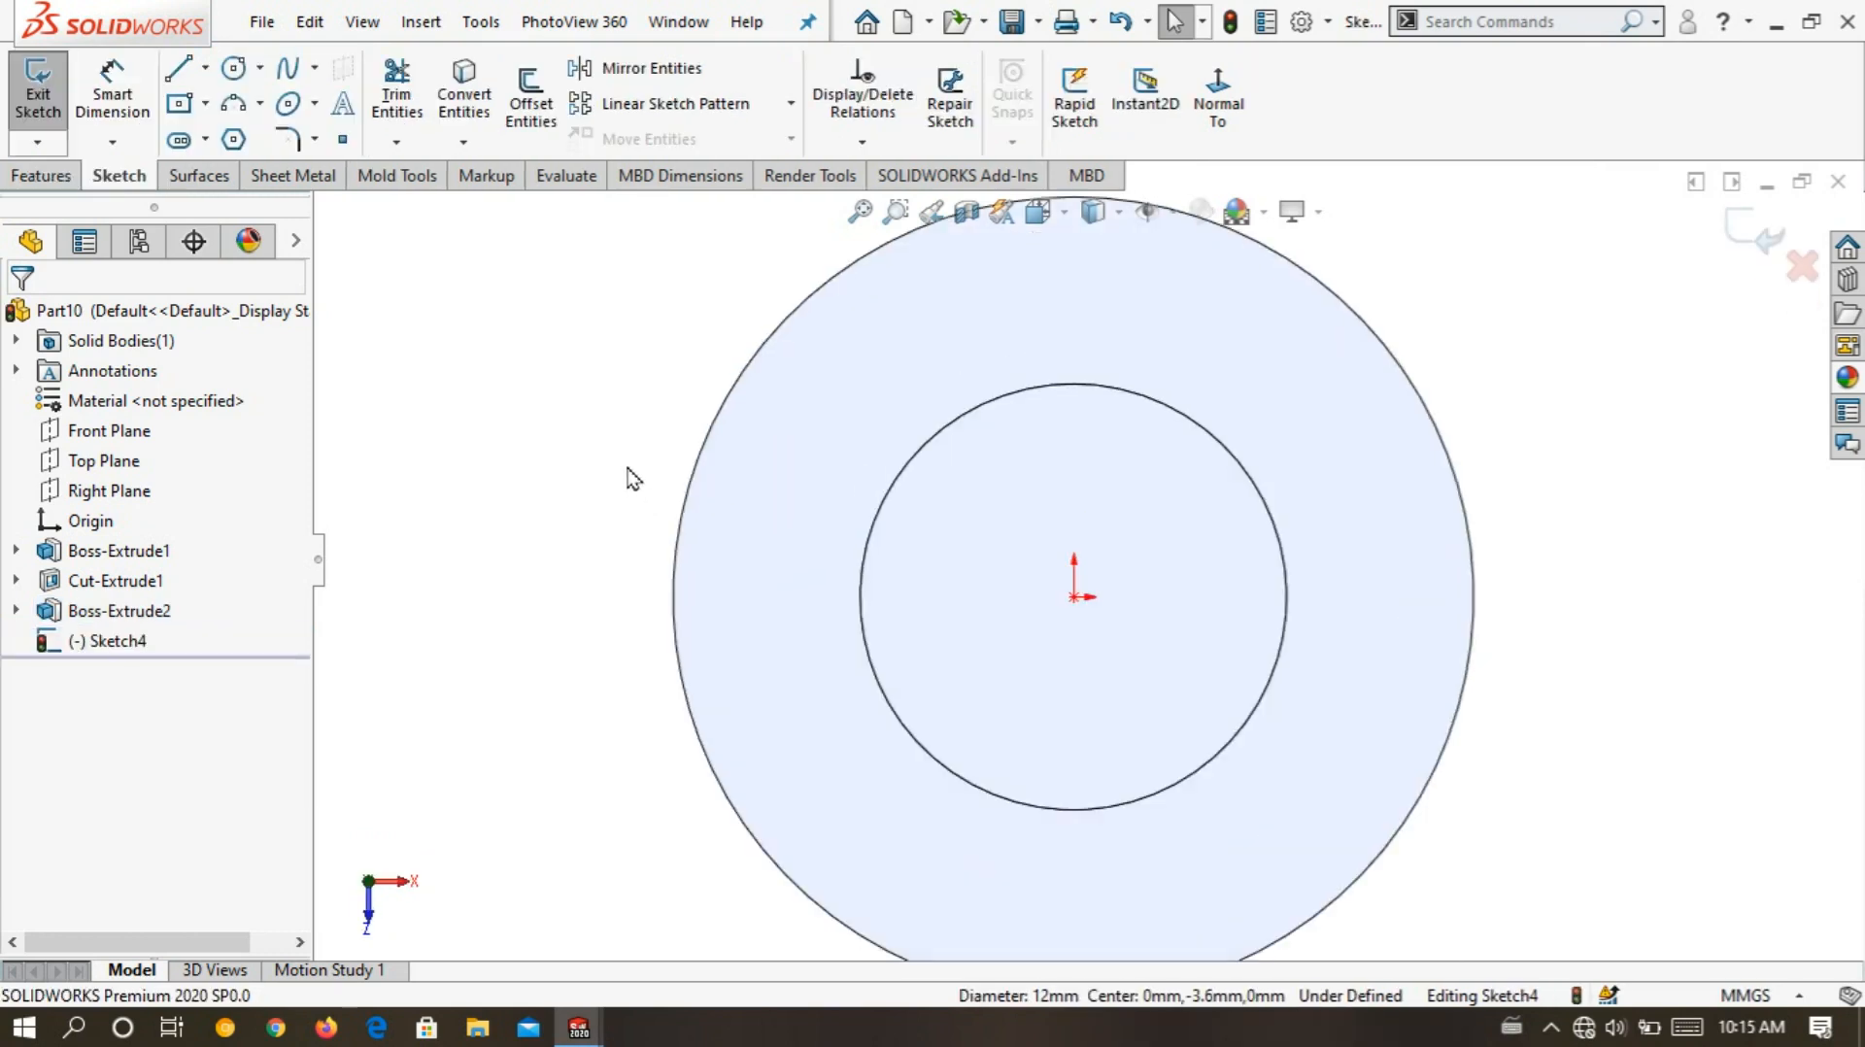
- Draw a circle of about 31 mm diameter centred on the origin on the boss's upper face
{"action": "scroll", "coordinate": [625, 458], "scroll_direction": "up", "scroll_amount": 1}
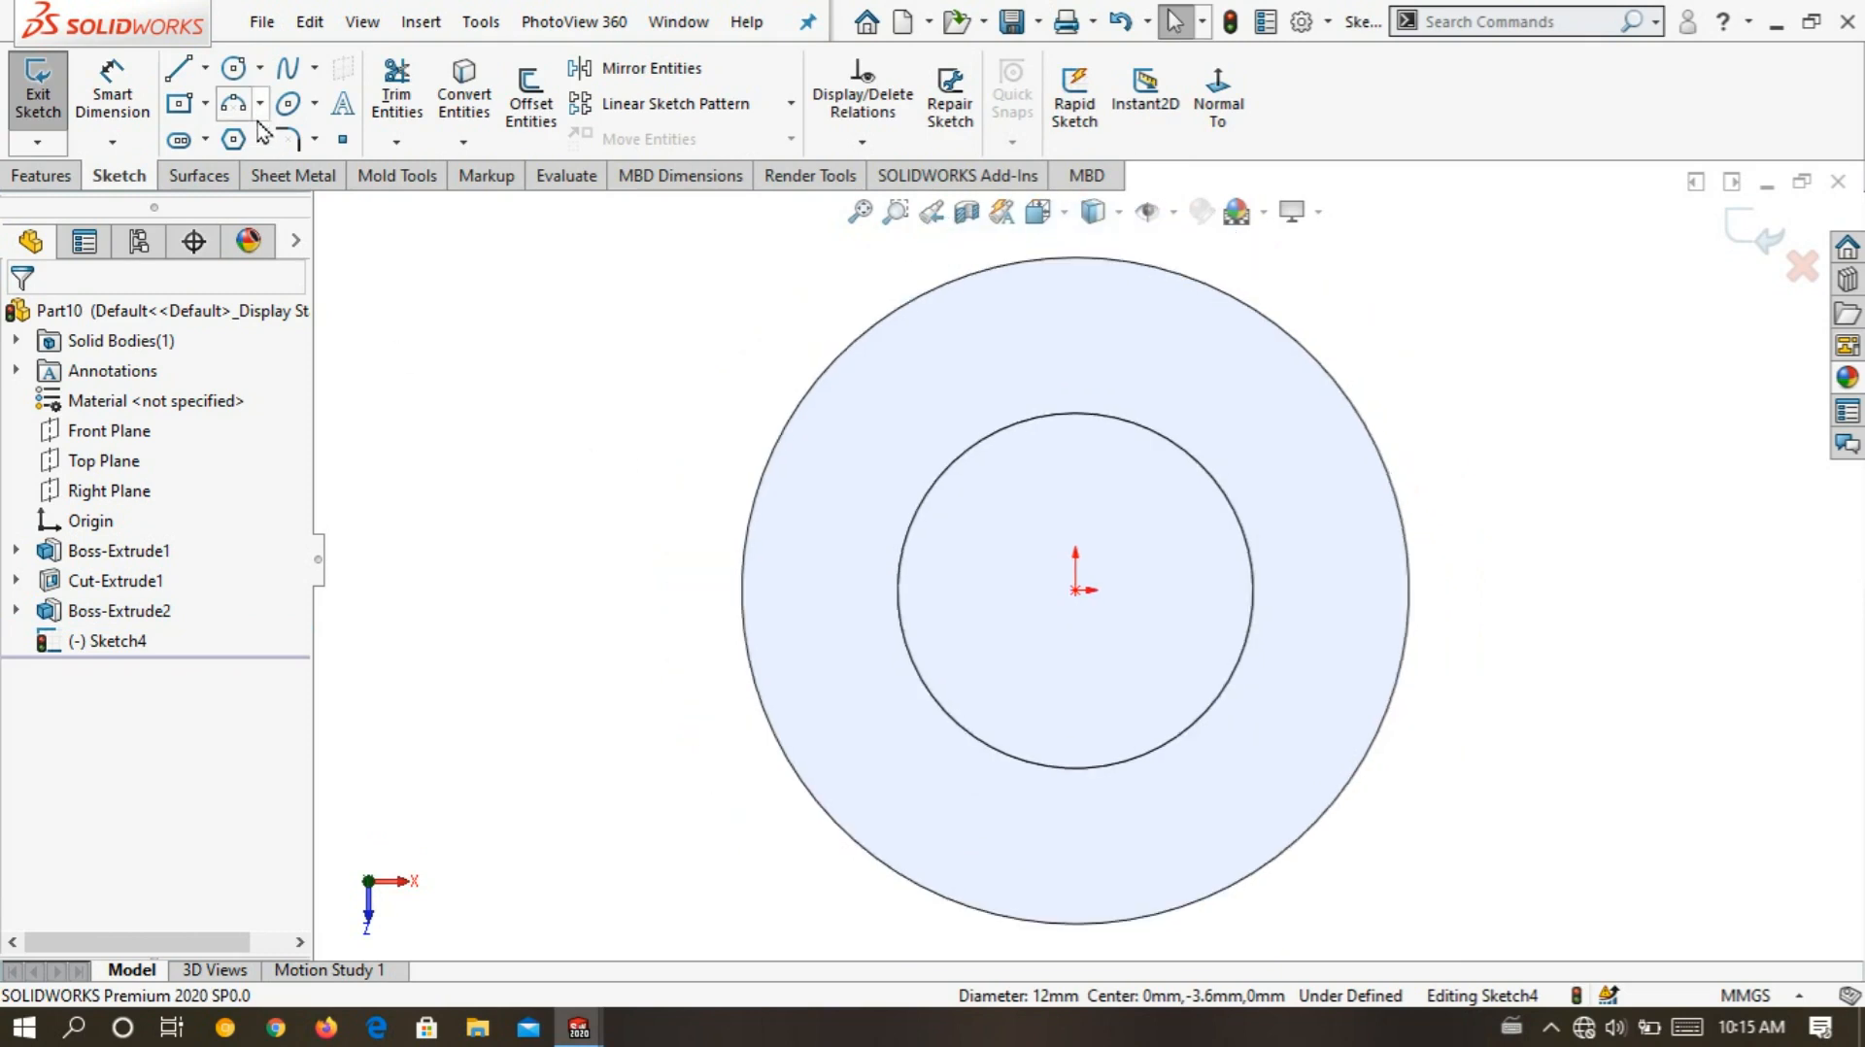
{"action": "left_click", "coordinate": [237, 69]}
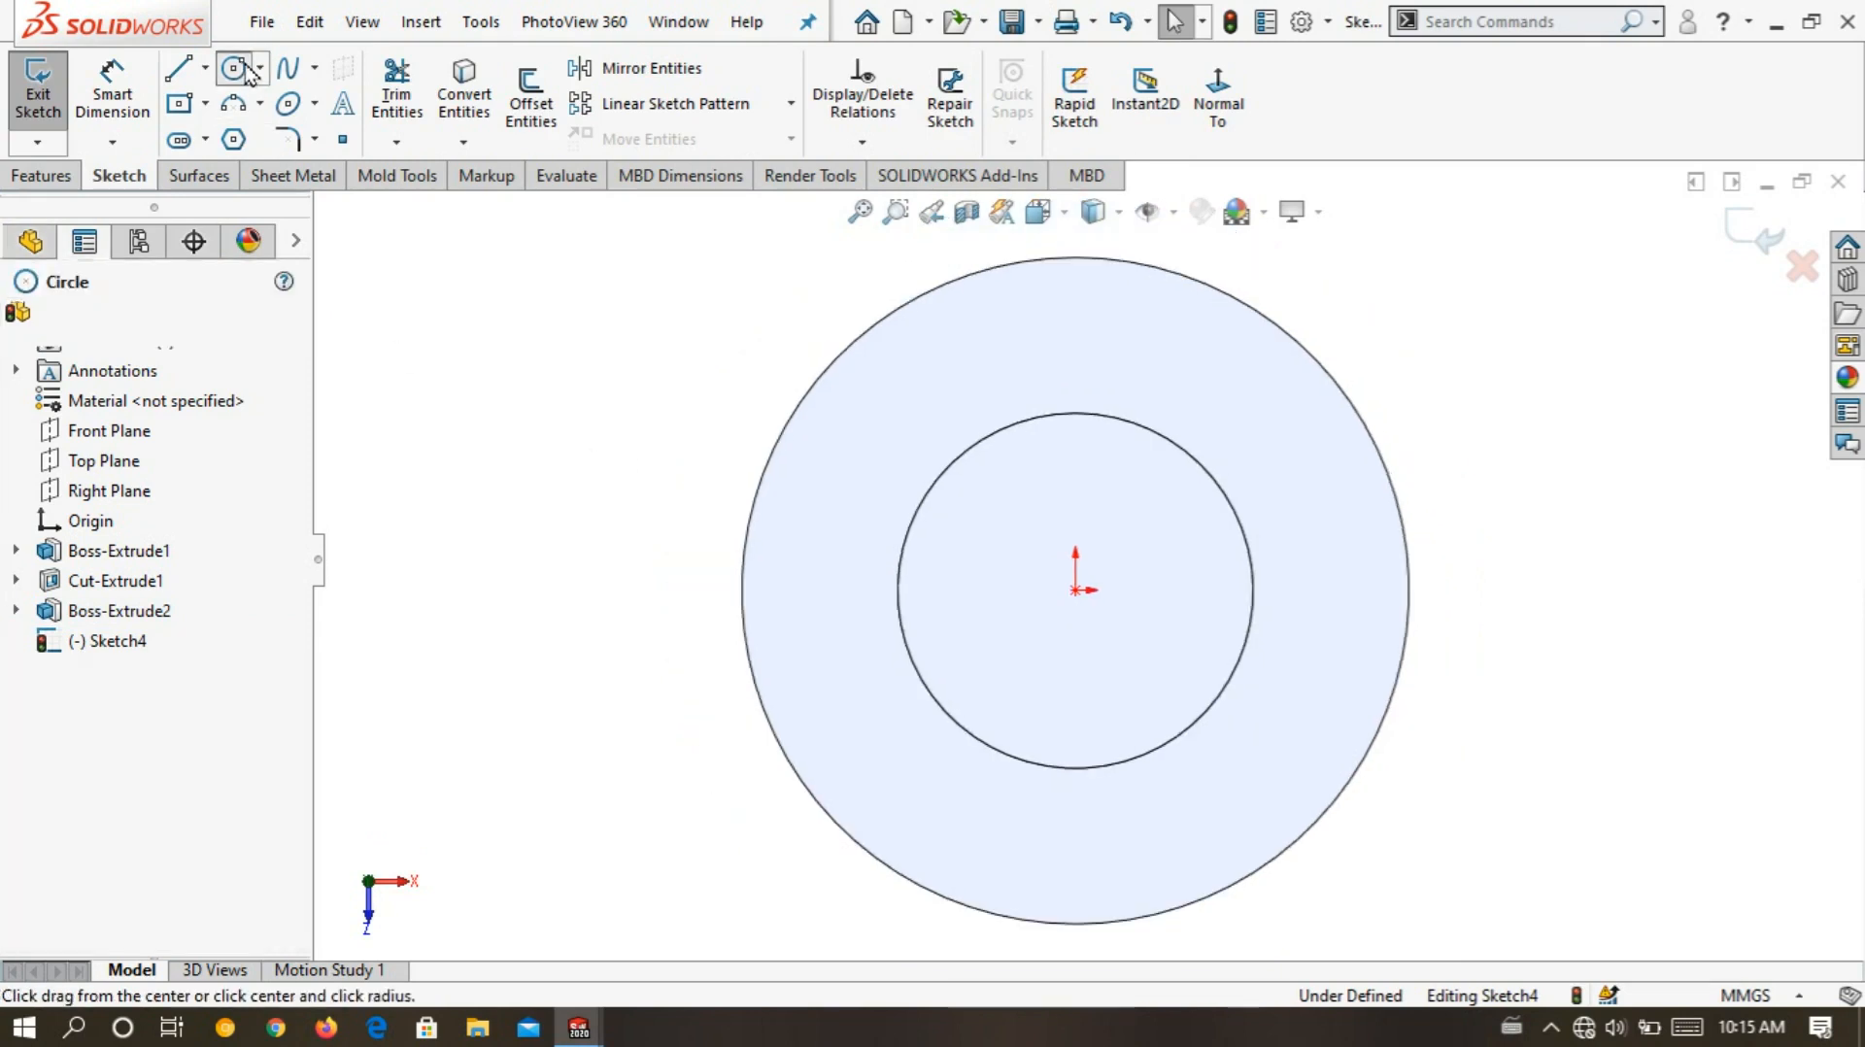
{"action": "left_click", "coordinate": [1076, 590]}
{"action": "left_click", "coordinate": [1016, 586]}
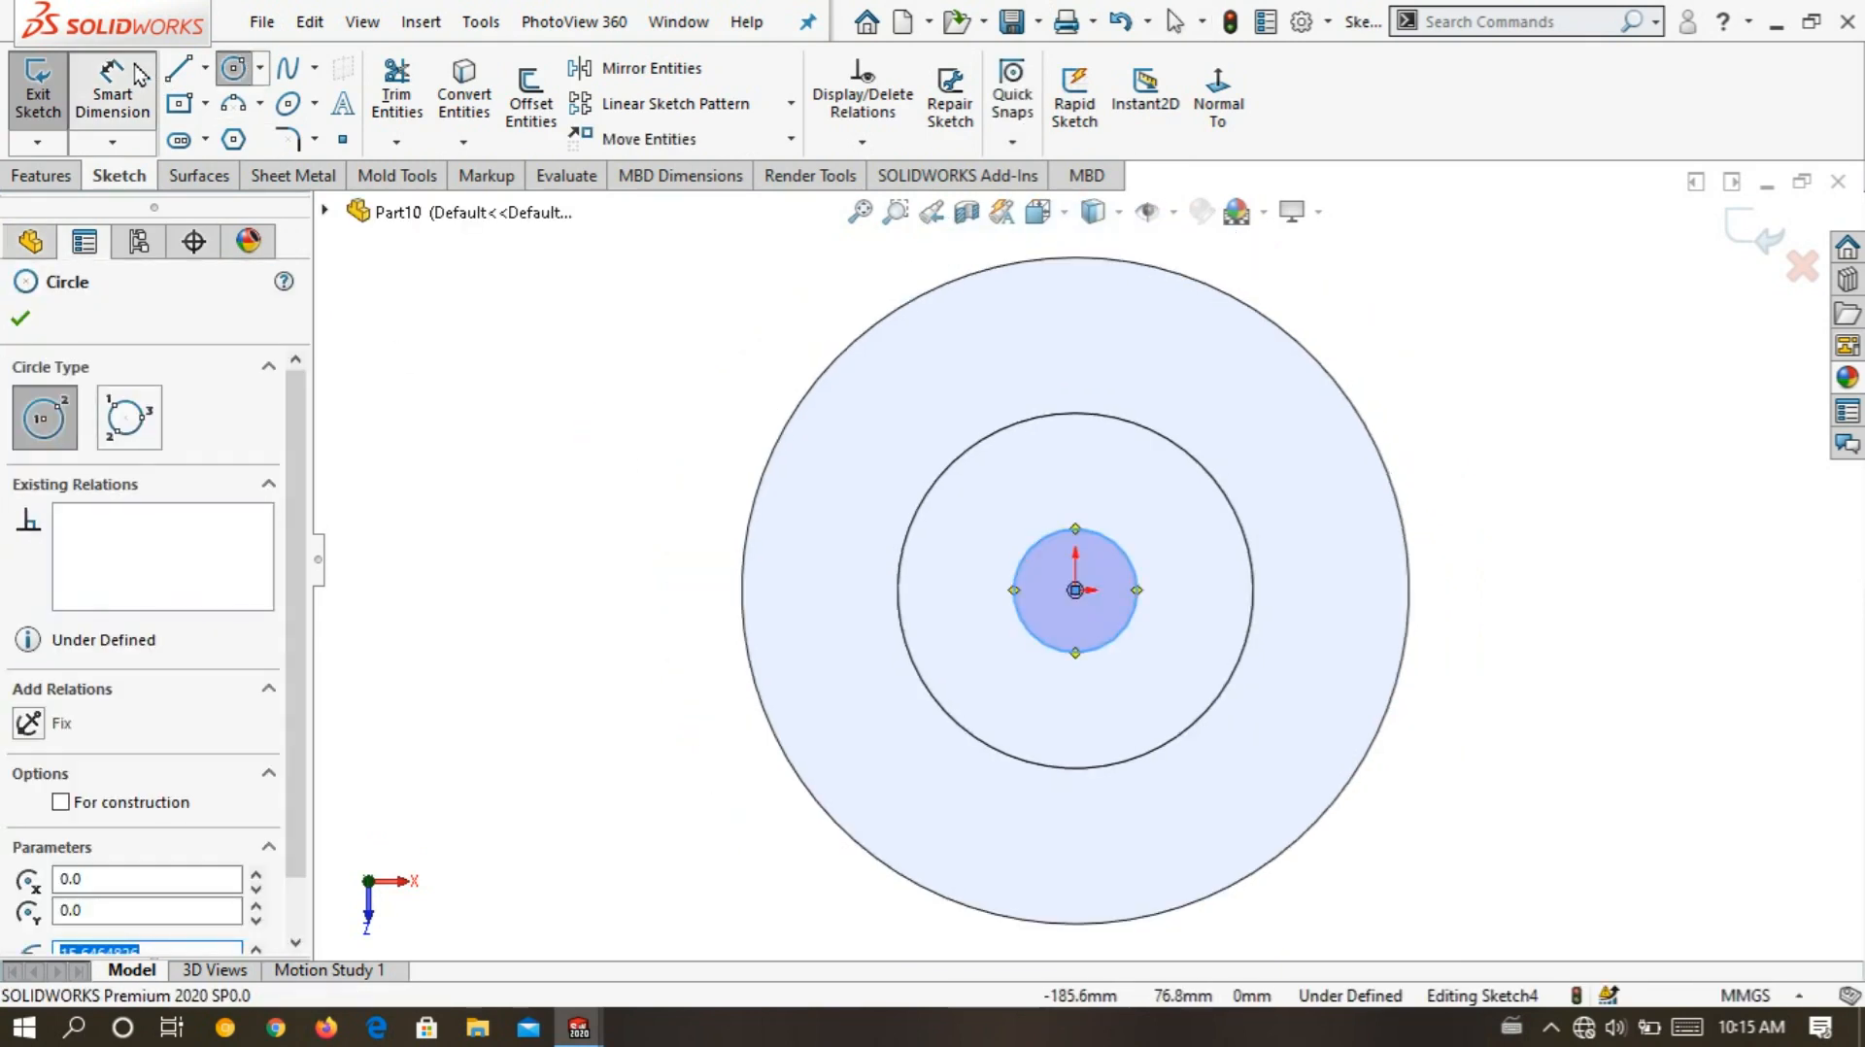
- Dimension the small centre circle with a diameter of 12 mm and exit the sketch
{"action": "left_click", "coordinate": [137, 72]}
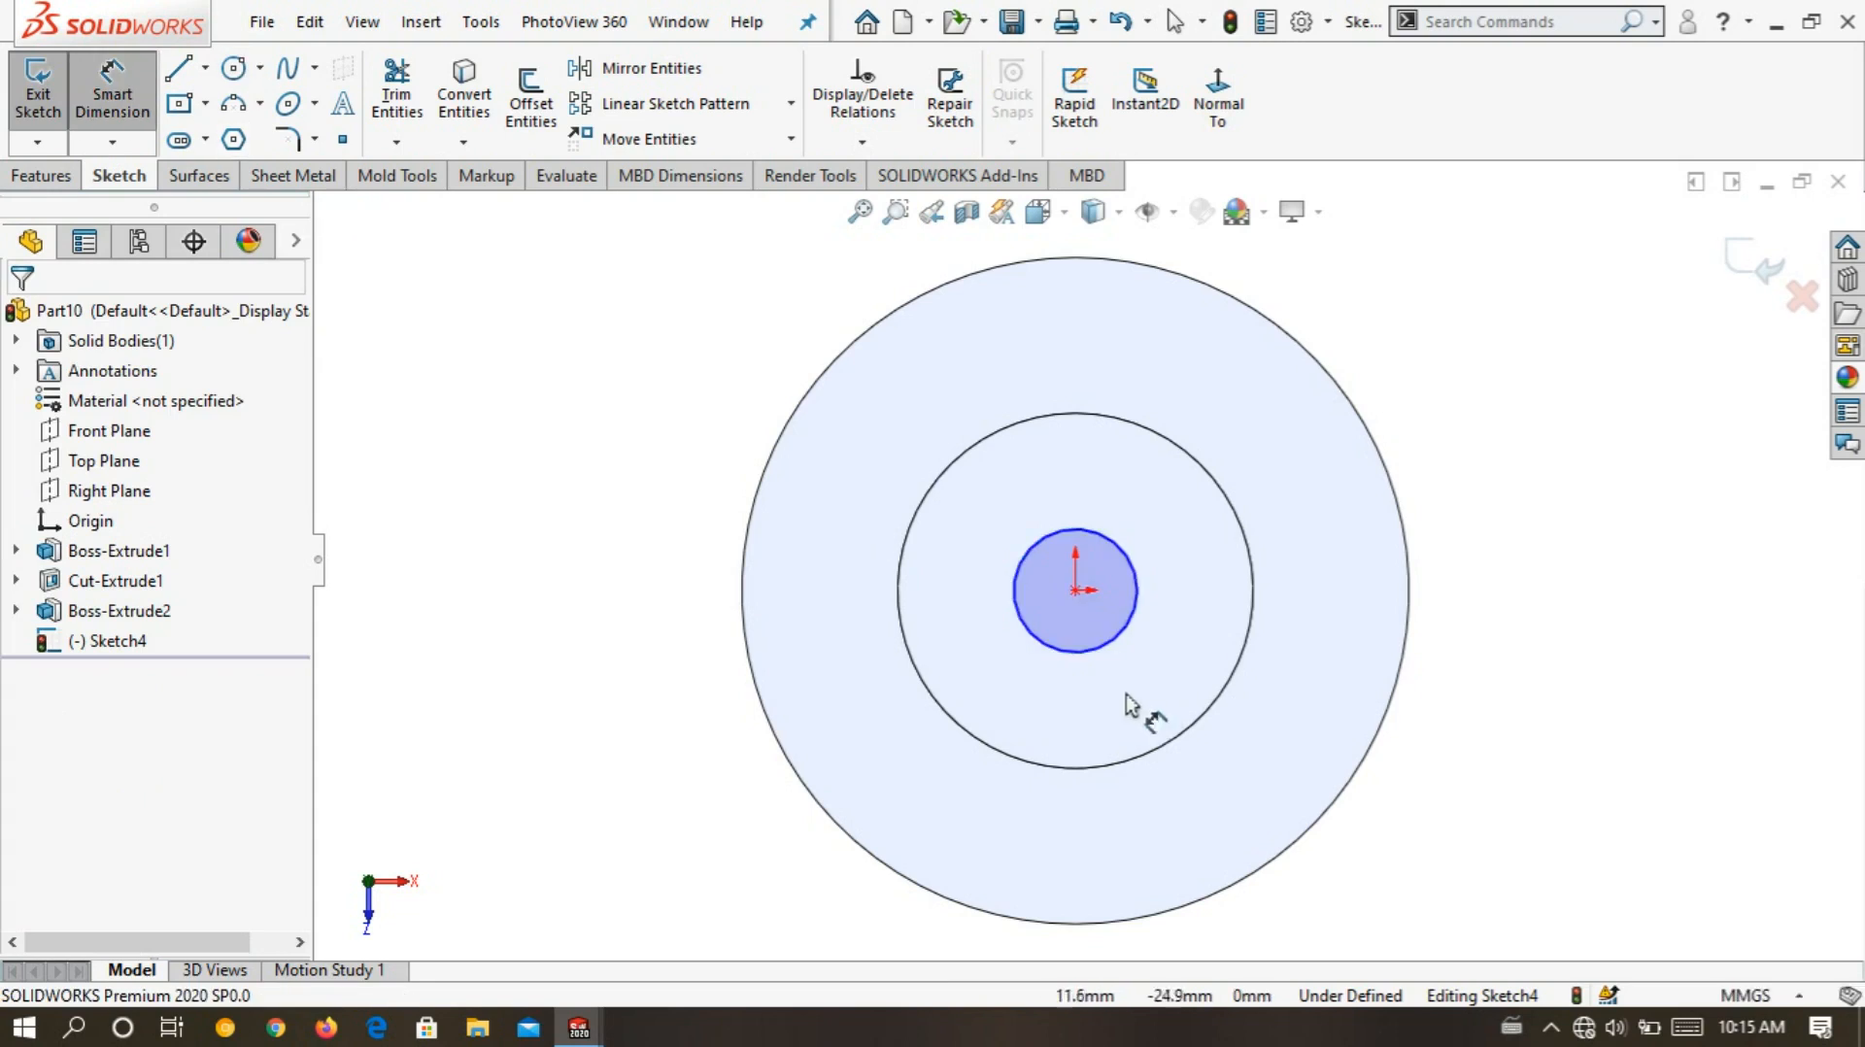
{"action": "left_click", "coordinate": [837, 595]}
{"action": "type", "text": "1"}
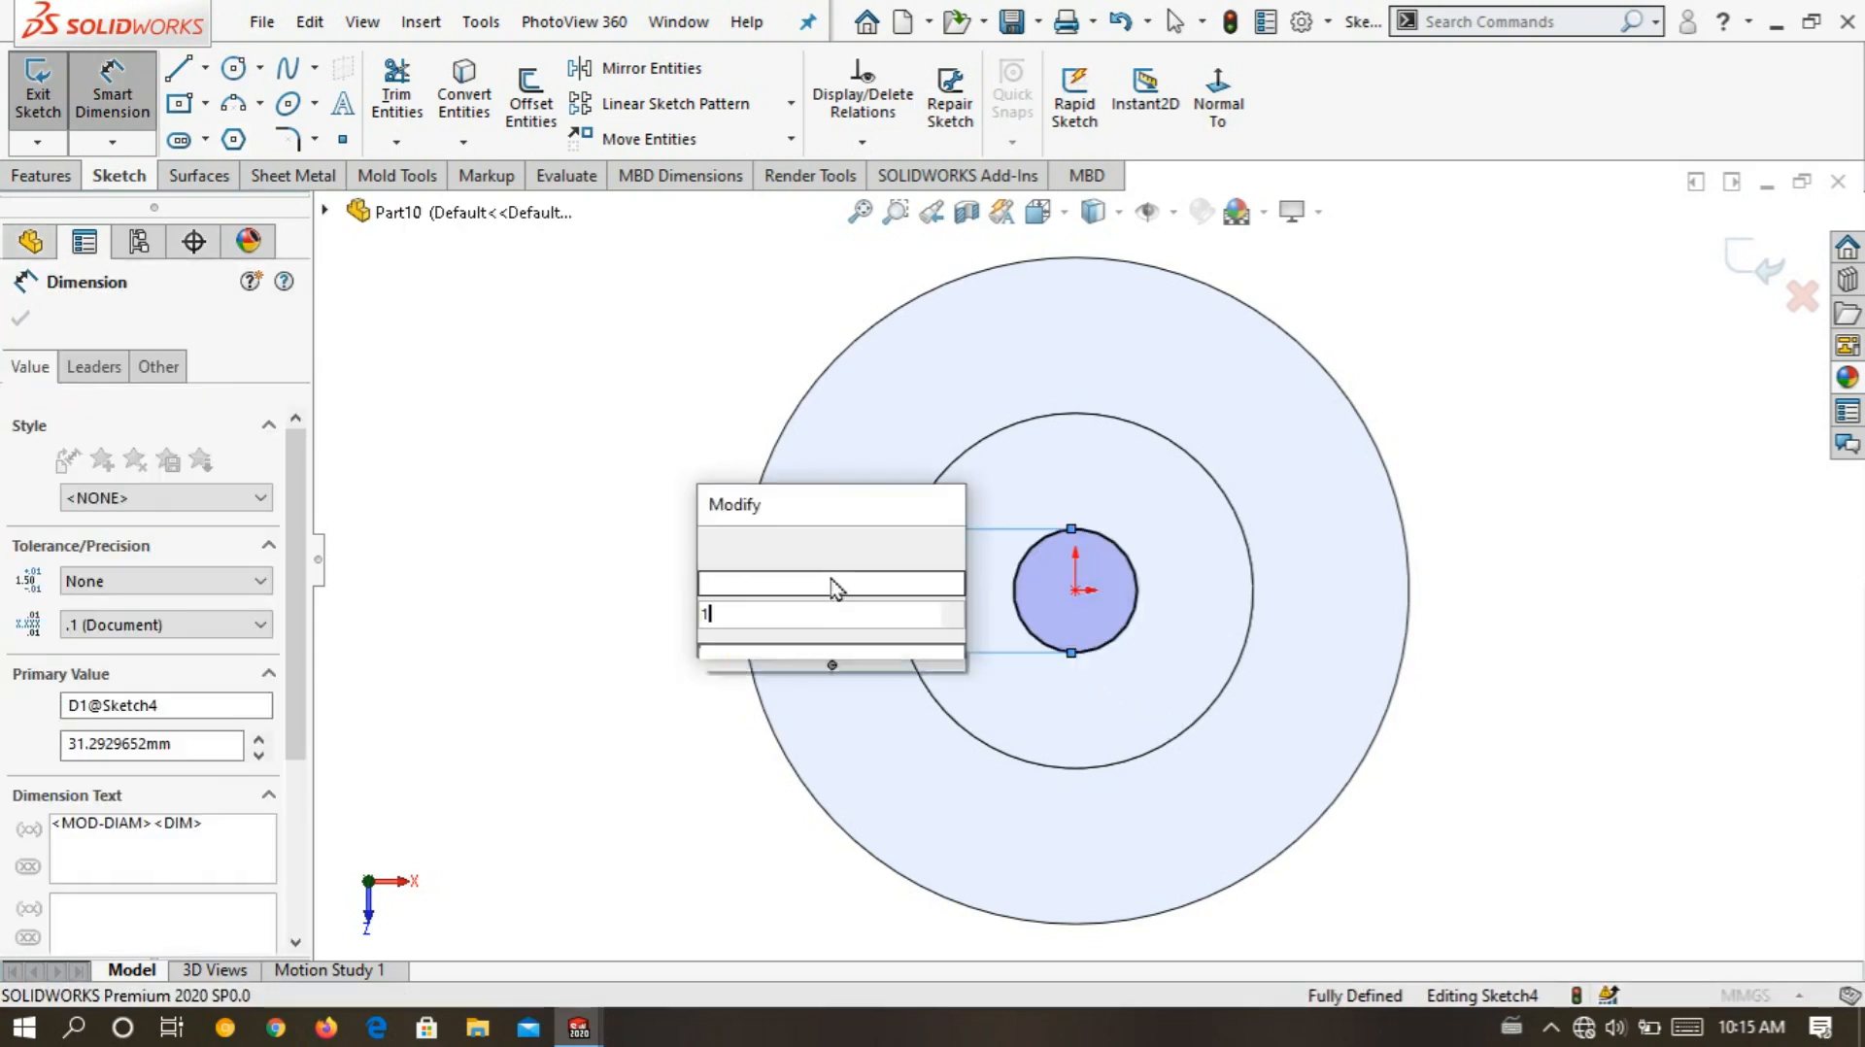
{"action": "type", "text": "2"}
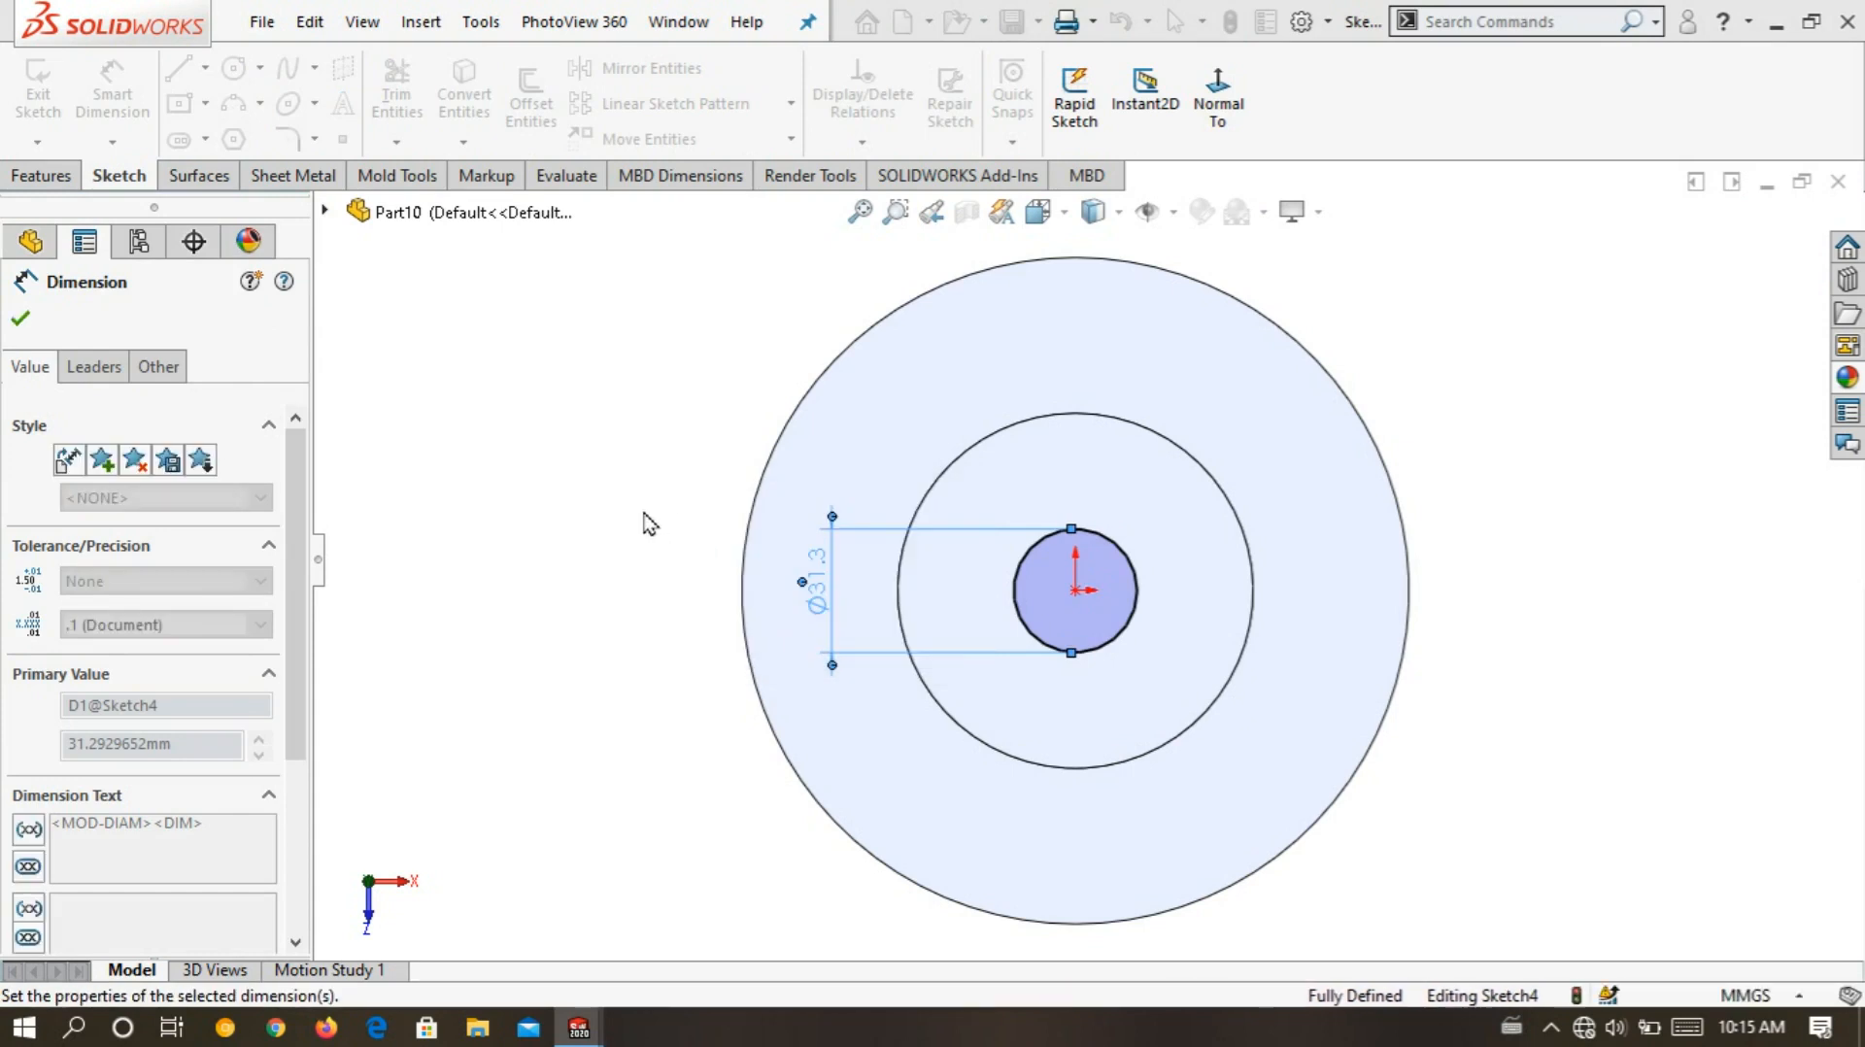
{"action": "key", "text": "Return"}
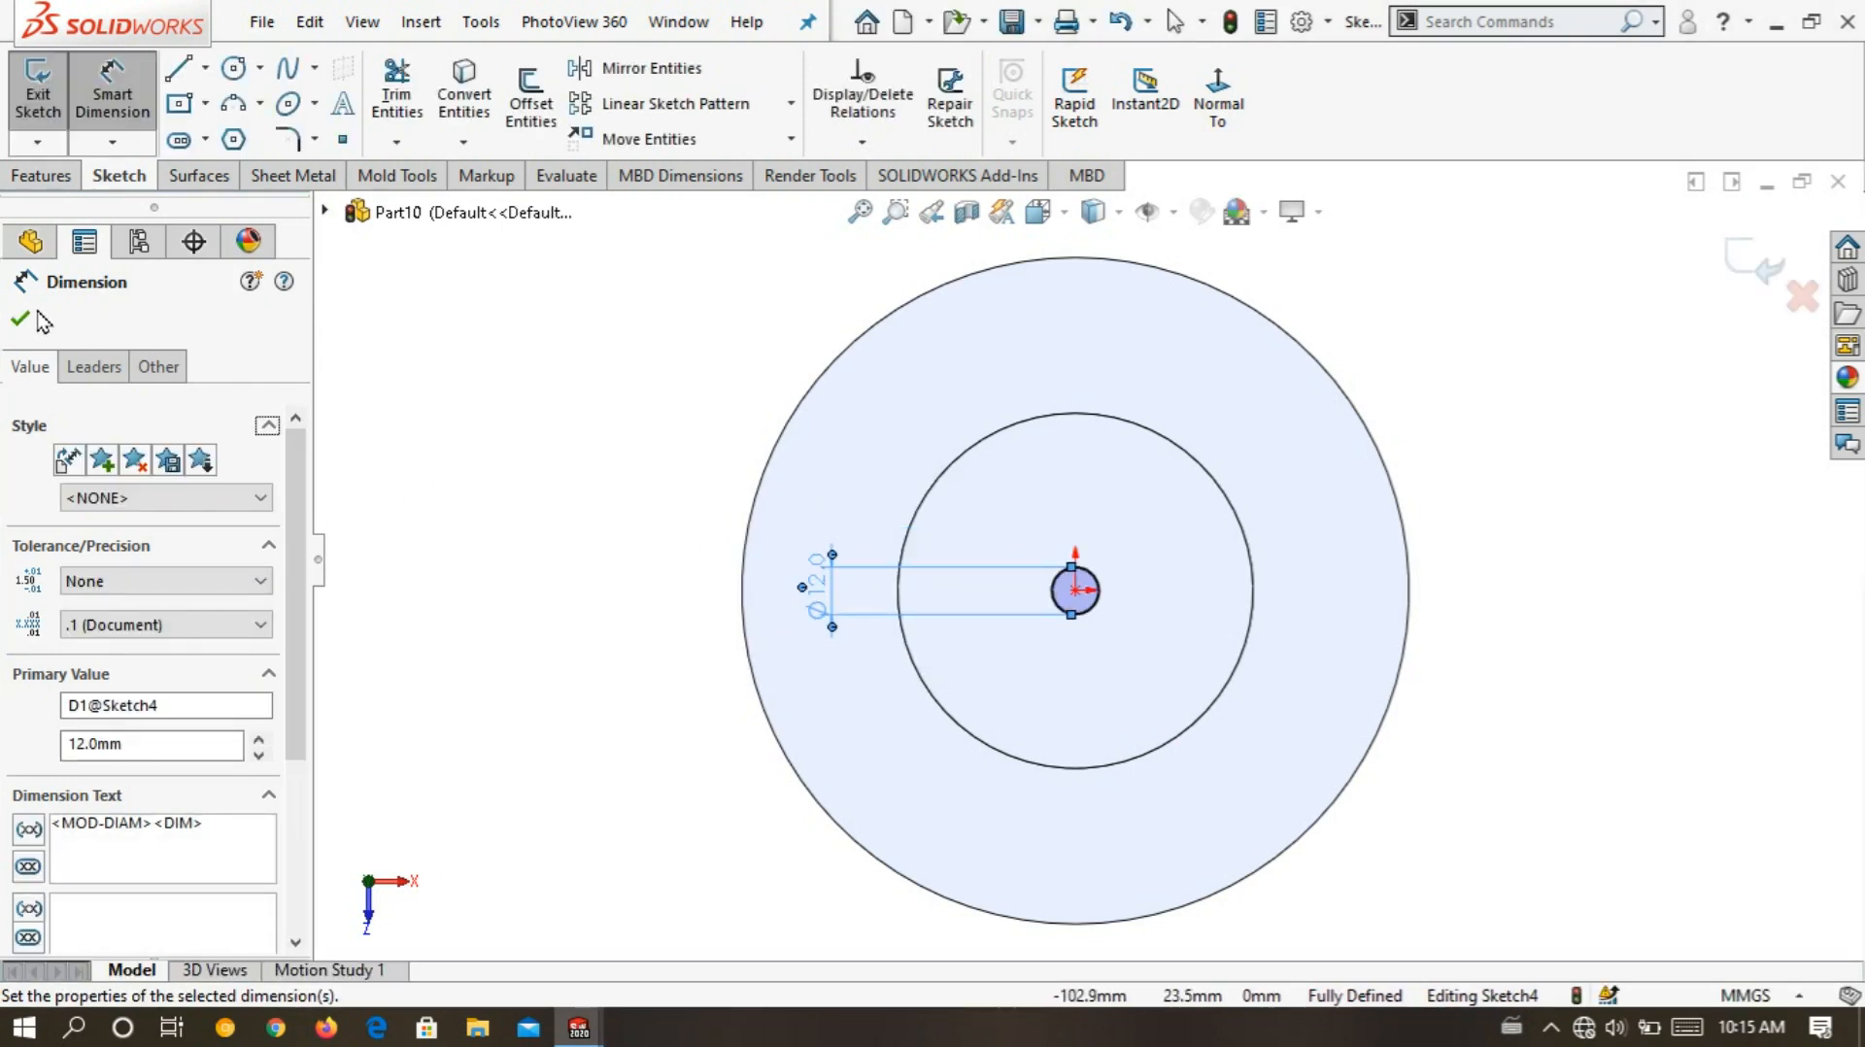
{"action": "left_click", "coordinate": [21, 318]}
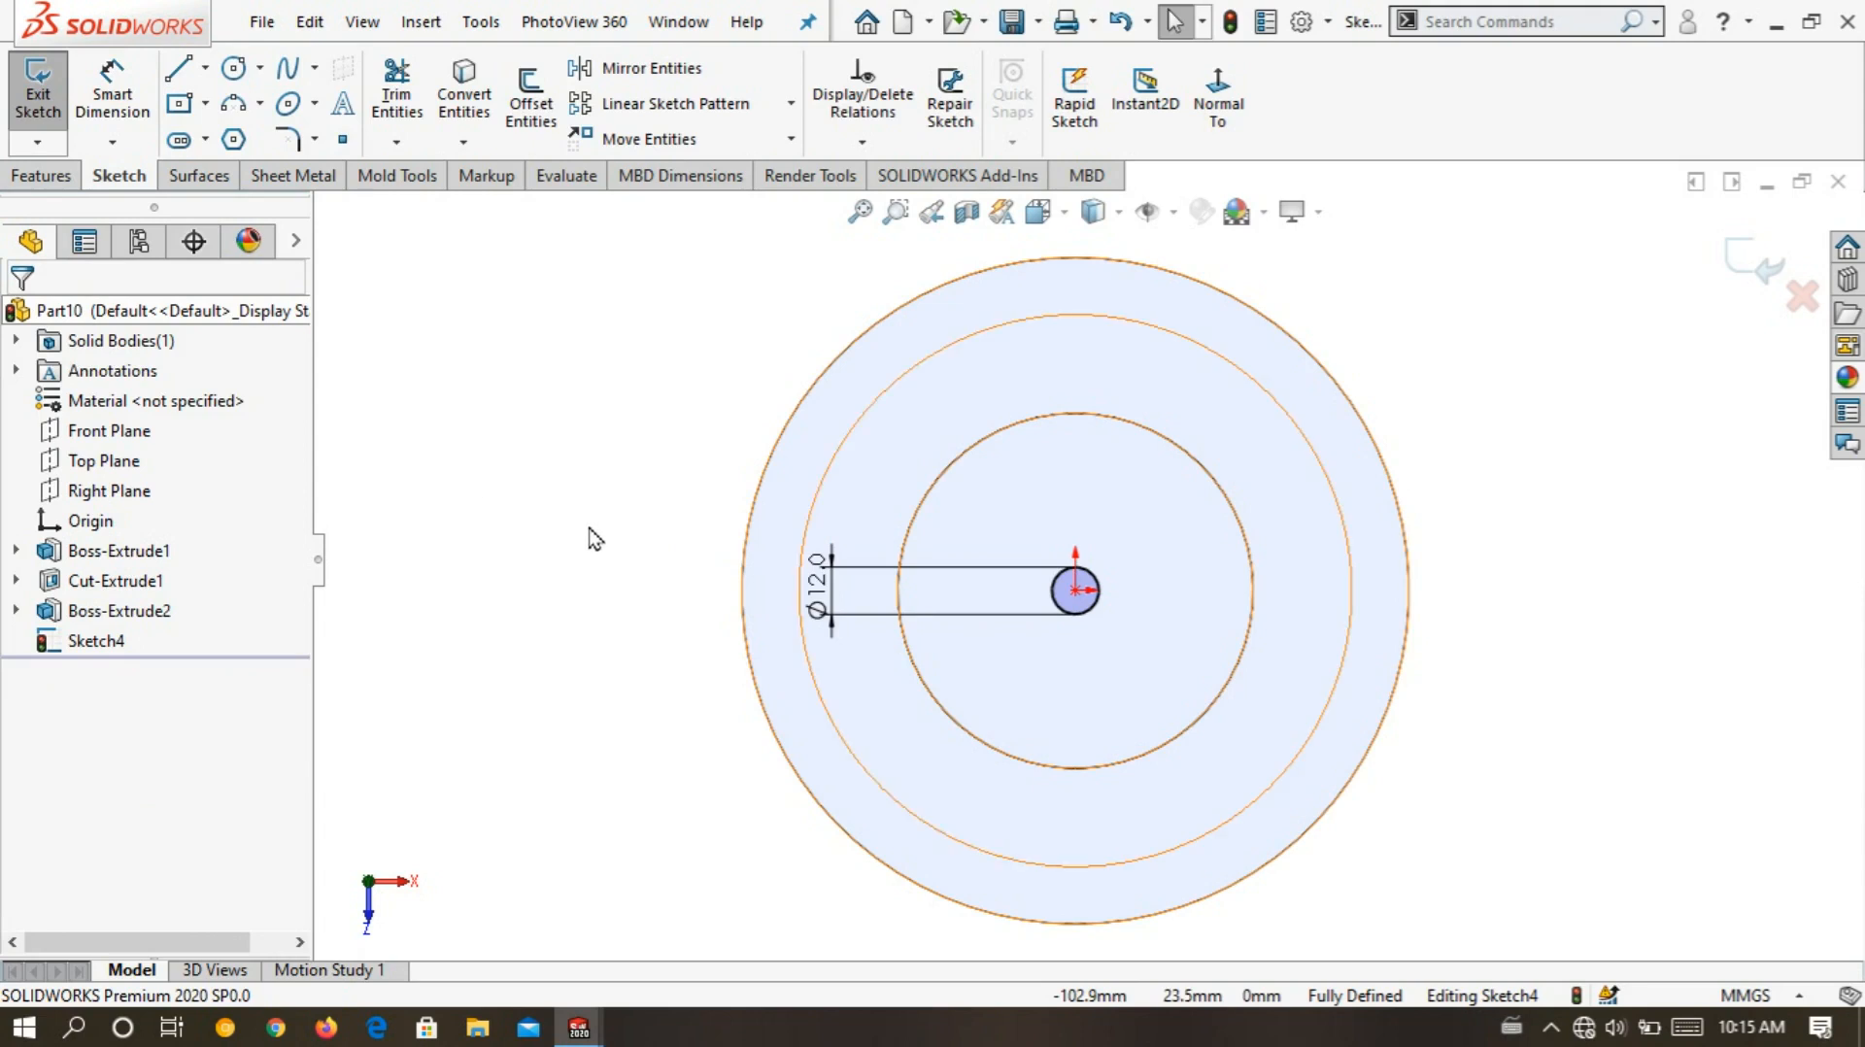
{"action": "middle_click_drag", "start_coordinate": [666, 685], "coordinate": [629, 490]}
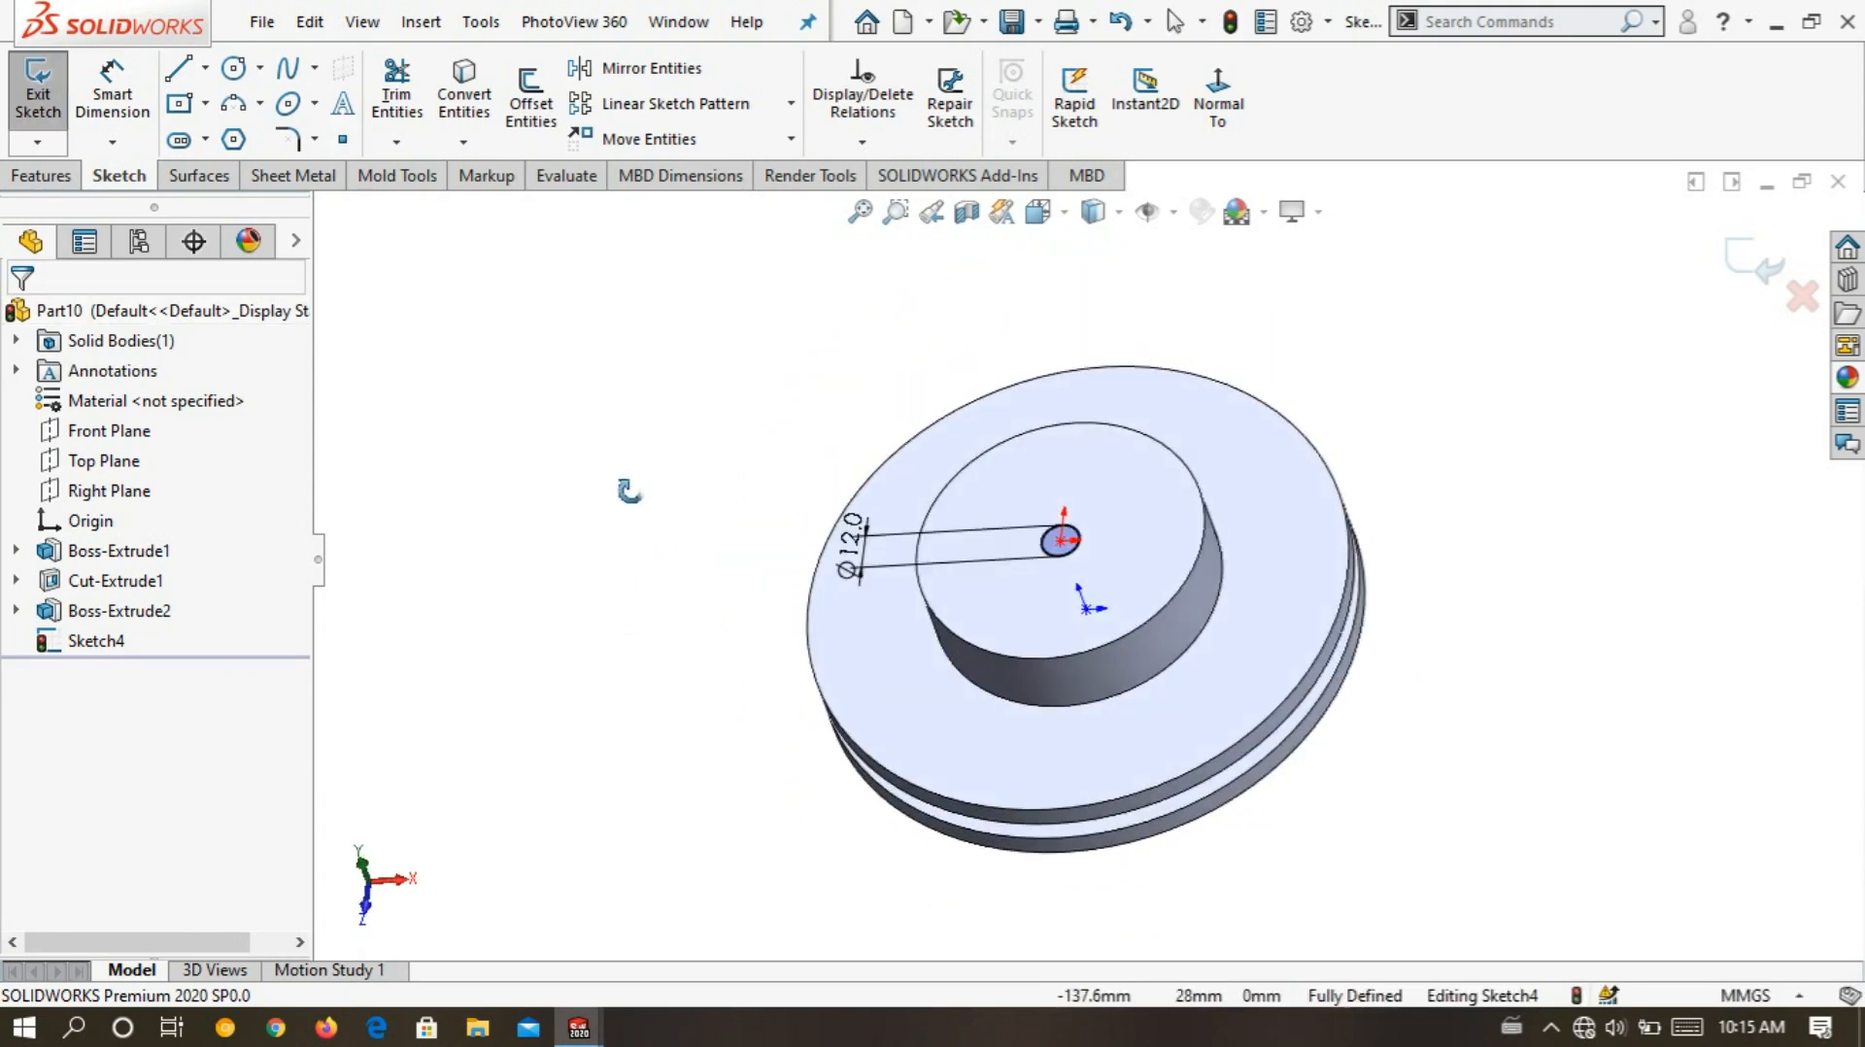
{"action": "left_click", "coordinate": [16, 146]}
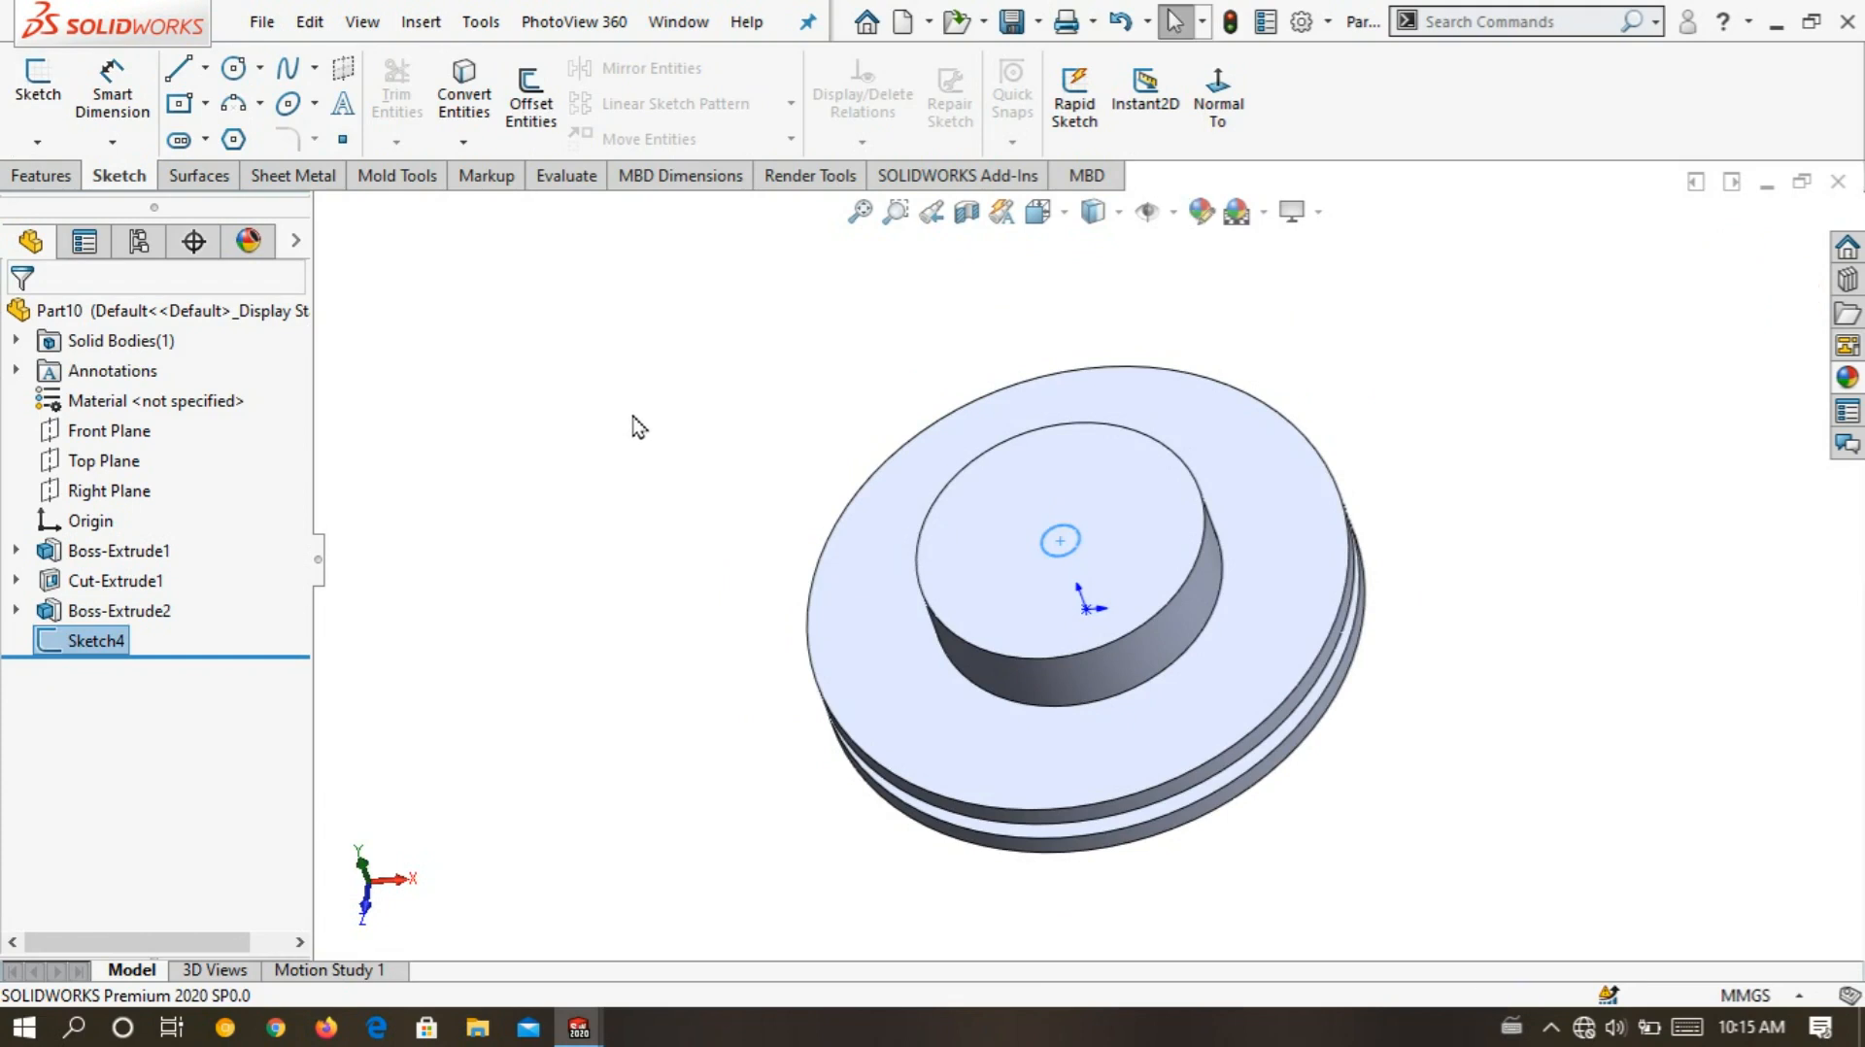
- Extrude-cut the 12 mm circle with a Blind depth of 74 mm to make a central hole through the boss and disc
{"action": "left_click", "coordinate": [41, 175]}
{"action": "left_click", "coordinate": [406, 102]}
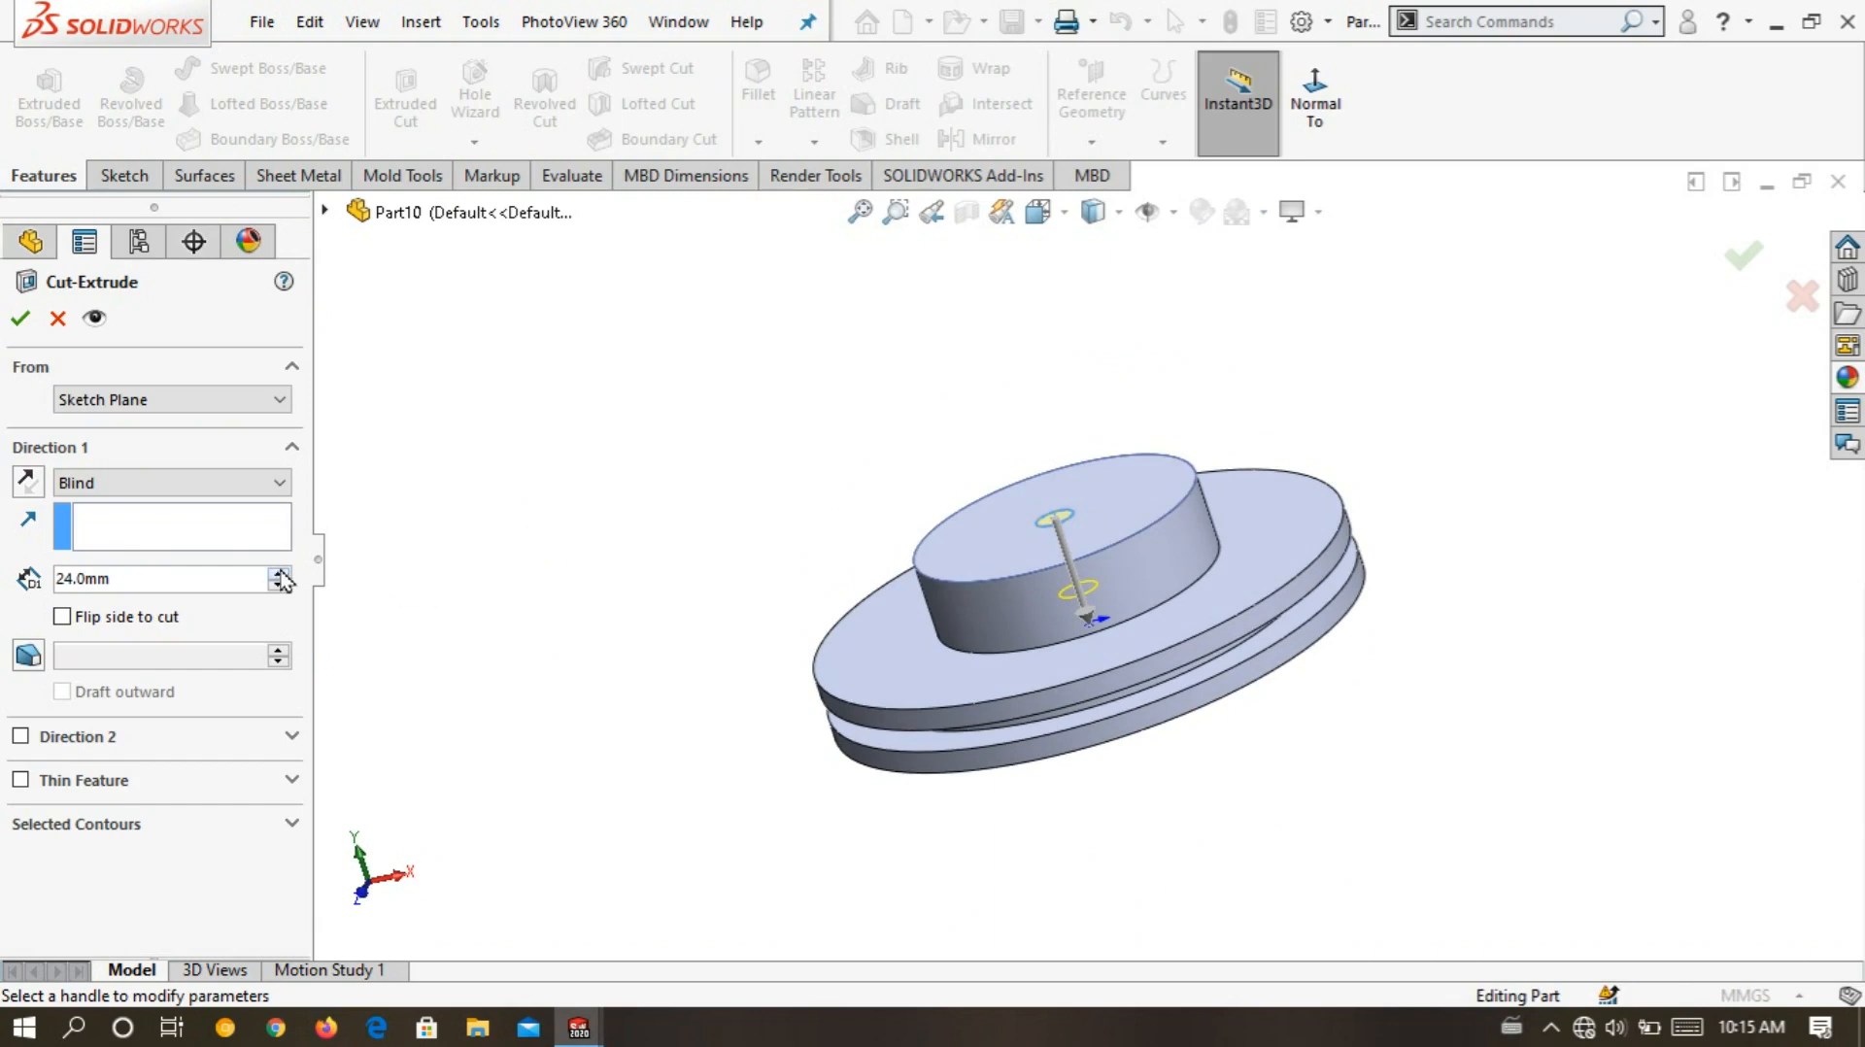
{"action": "middle_click_drag", "start_coordinate": [594, 626], "coordinate": [592, 526]}
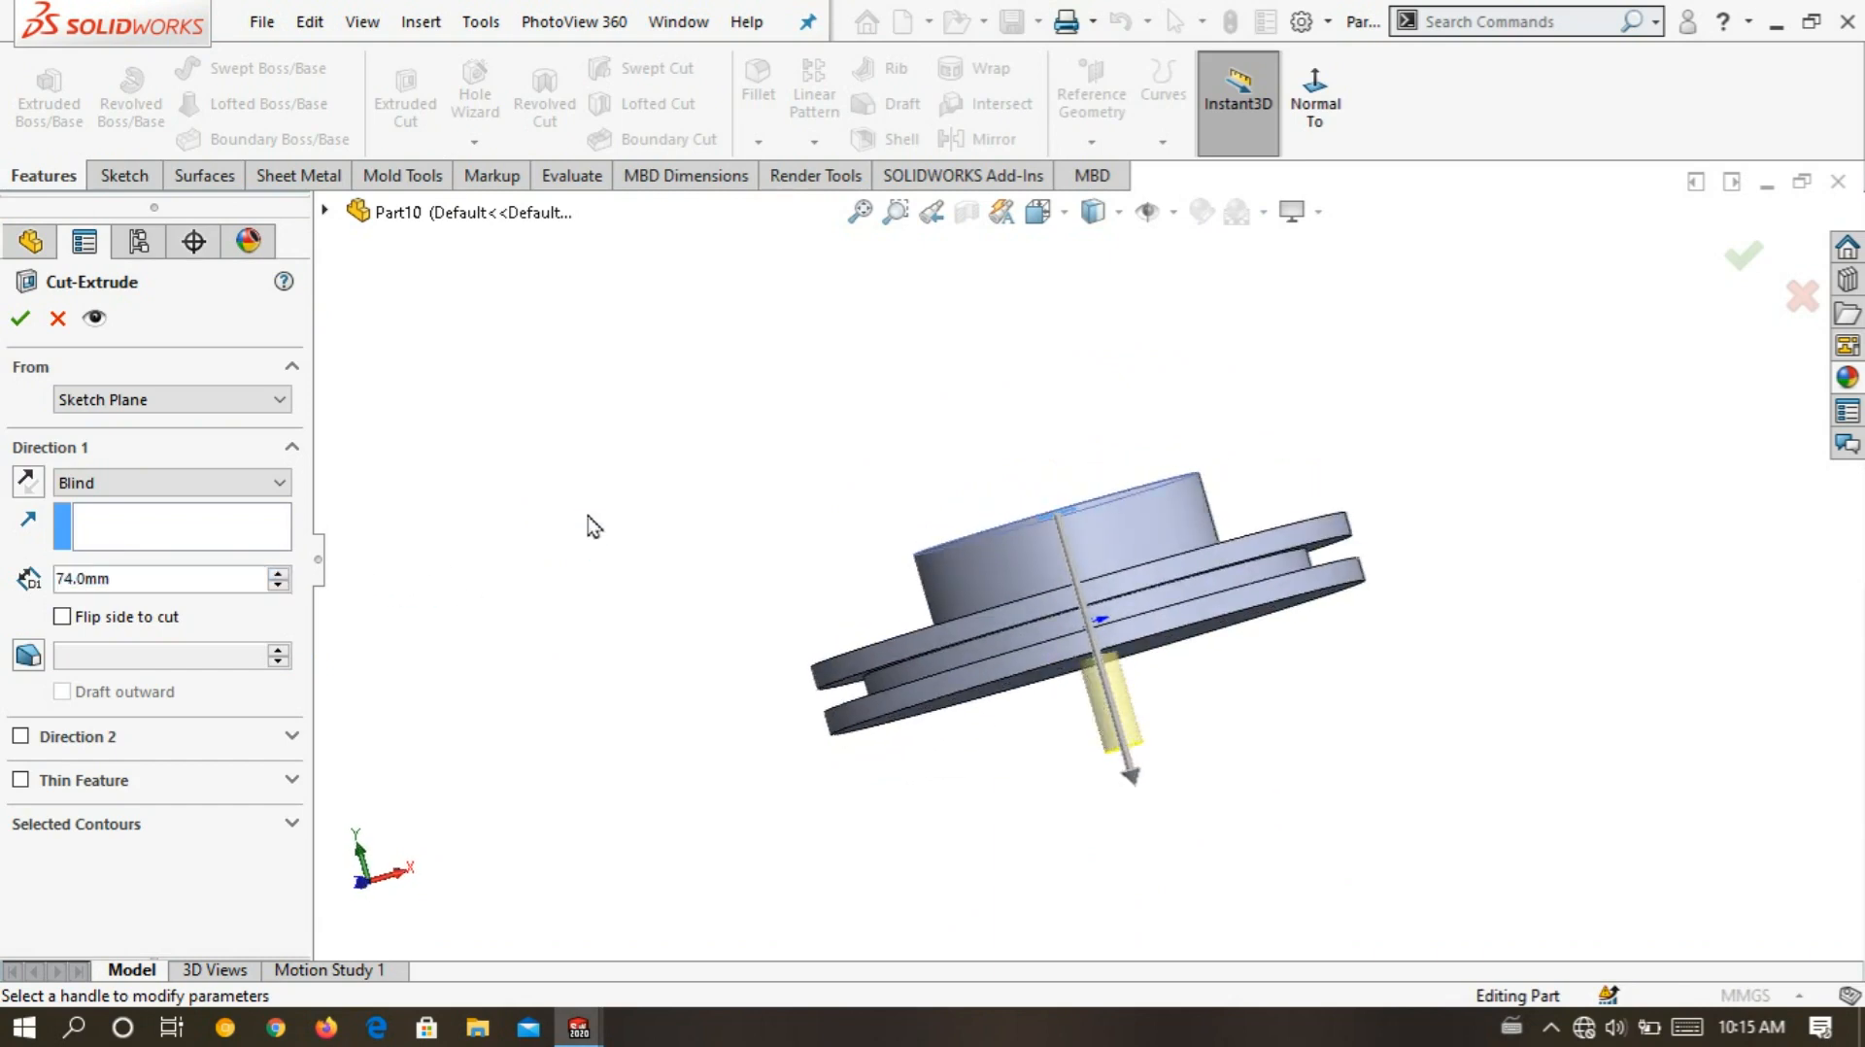
{"action": "left_click", "coordinate": [20, 318]}
{"action": "middle_click_drag", "start_coordinate": [795, 404], "coordinate": [833, 483]}
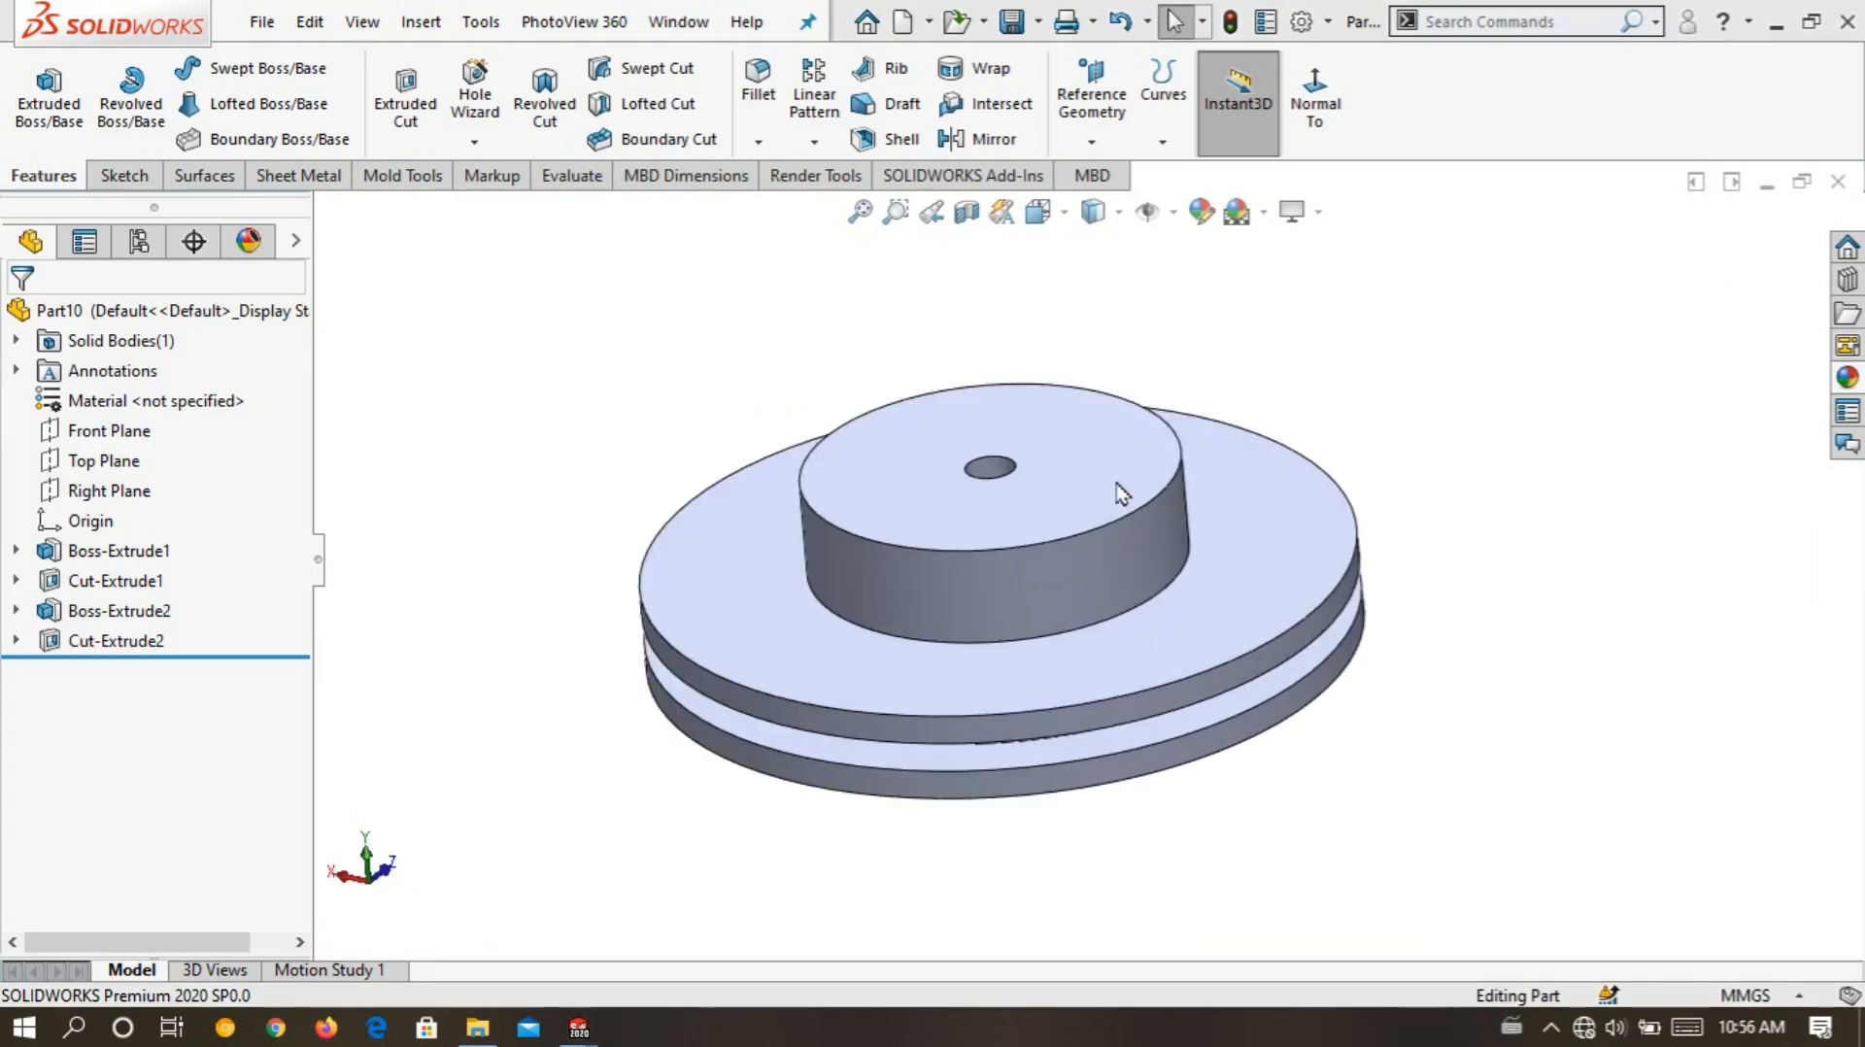
- Fillet the outer upper edge of the central boss with a symmetric 2 mm radius
{"action": "scroll", "coordinate": [1069, 437], "scroll_direction": "down", "scroll_amount": 2}
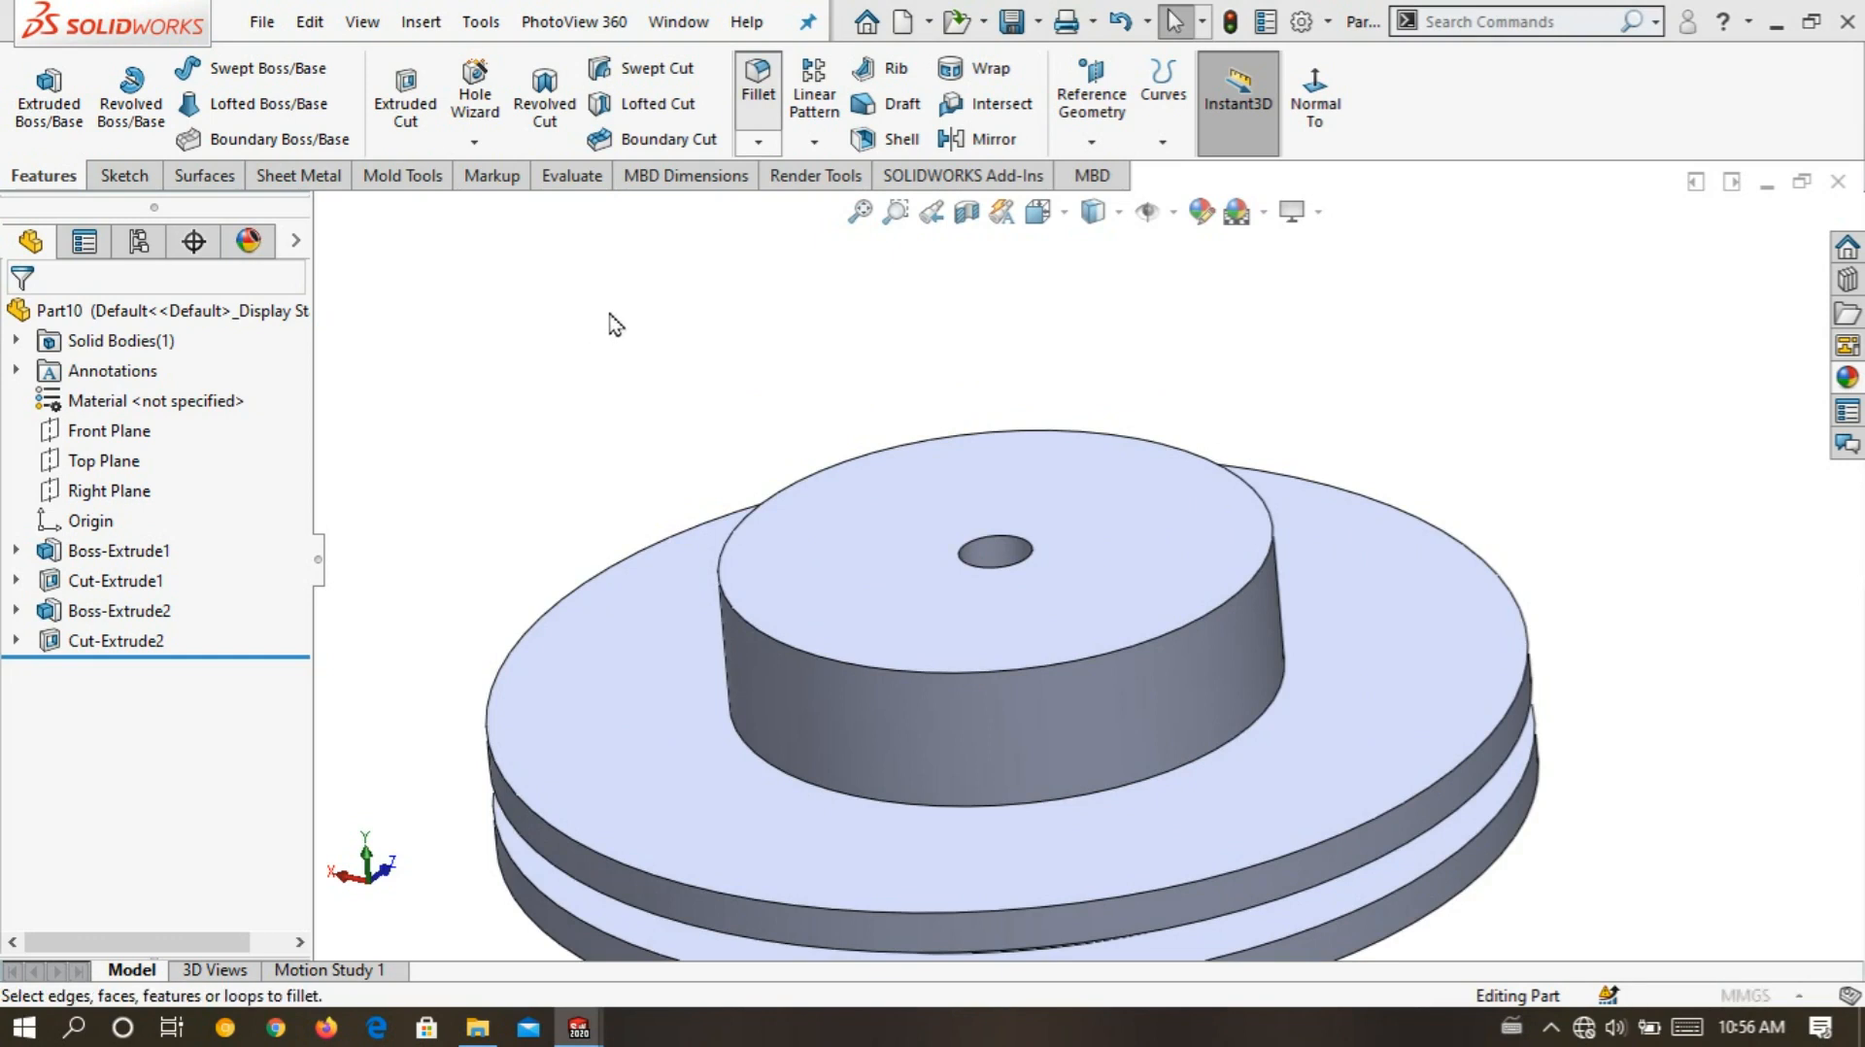
{"action": "scroll", "coordinate": [636, 315], "scroll_direction": "up", "scroll_amount": 3}
{"action": "scroll", "coordinate": [776, 367], "scroll_direction": "down", "scroll_amount": 4}
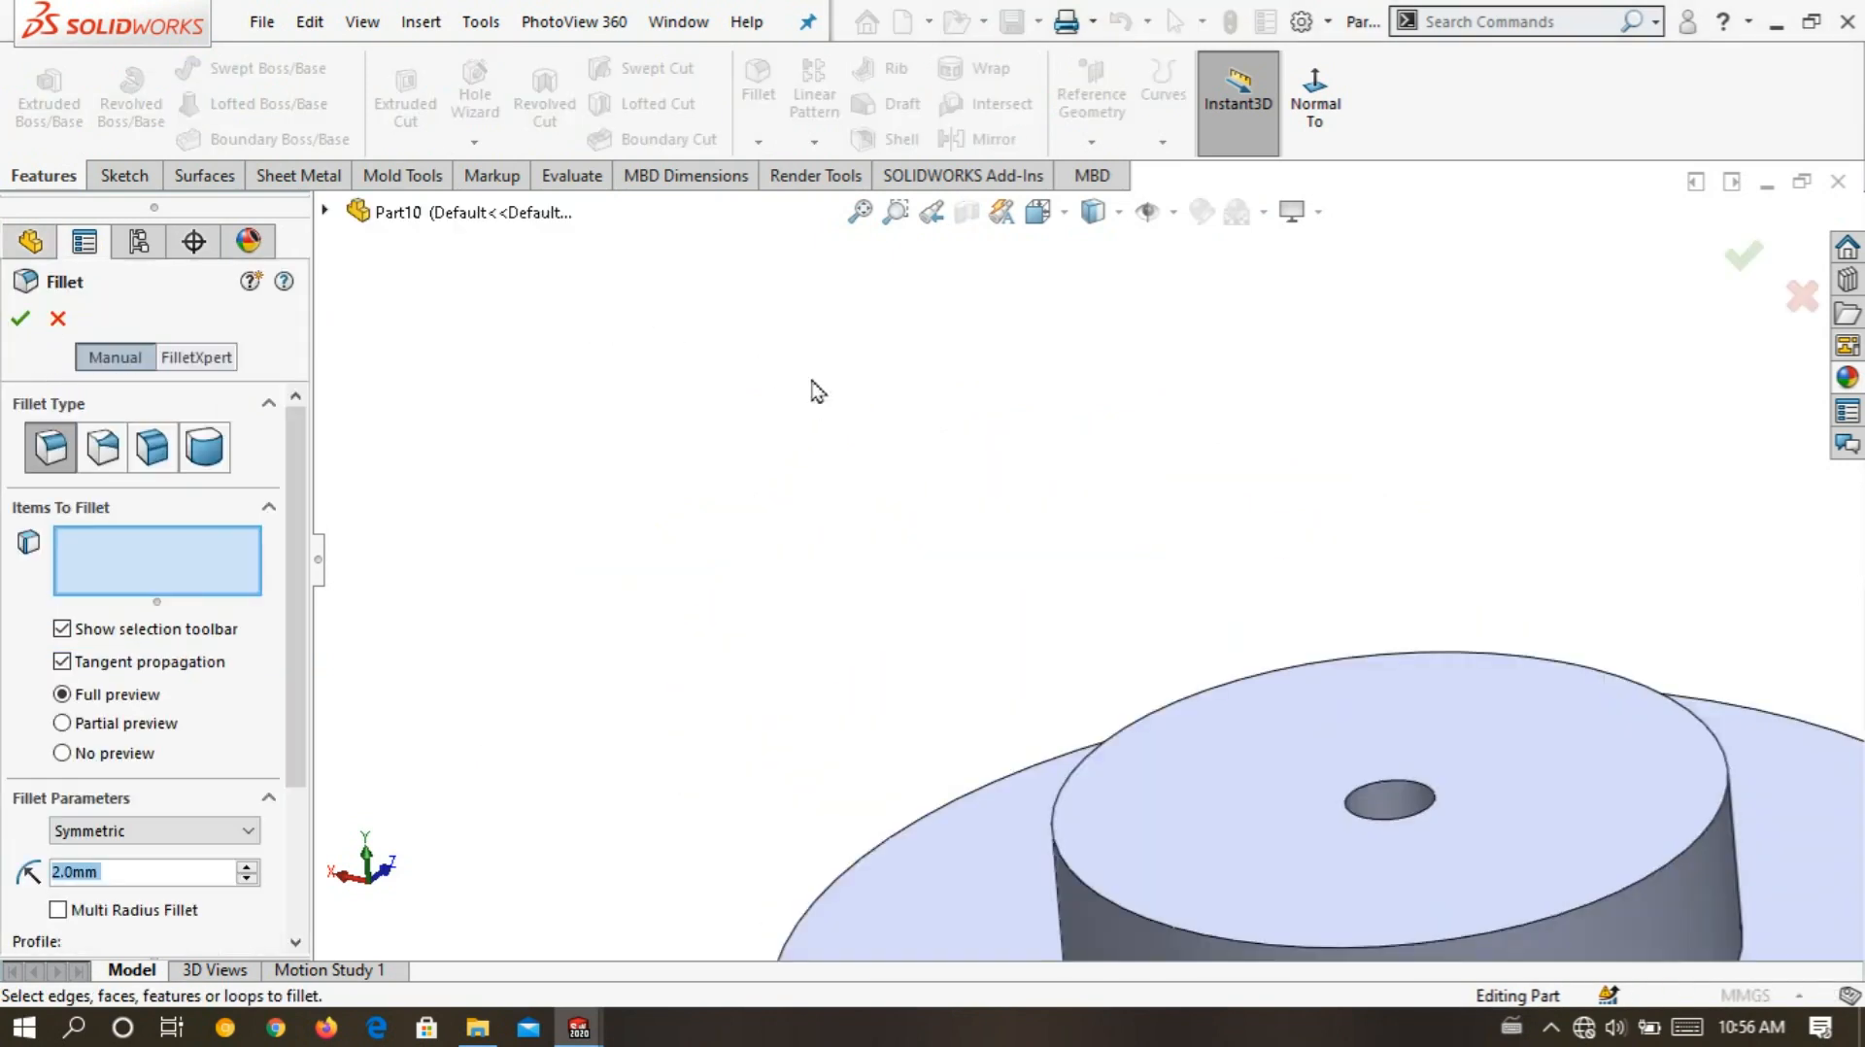
{"action": "middle_click_drag", "start_coordinate": [812, 378], "coordinate": [810, 340]}
{"action": "scroll", "coordinate": [814, 341], "scroll_direction": "up", "scroll_amount": 3}
{"action": "scroll", "coordinate": [1016, 645], "scroll_direction": "down", "scroll_amount": 5}
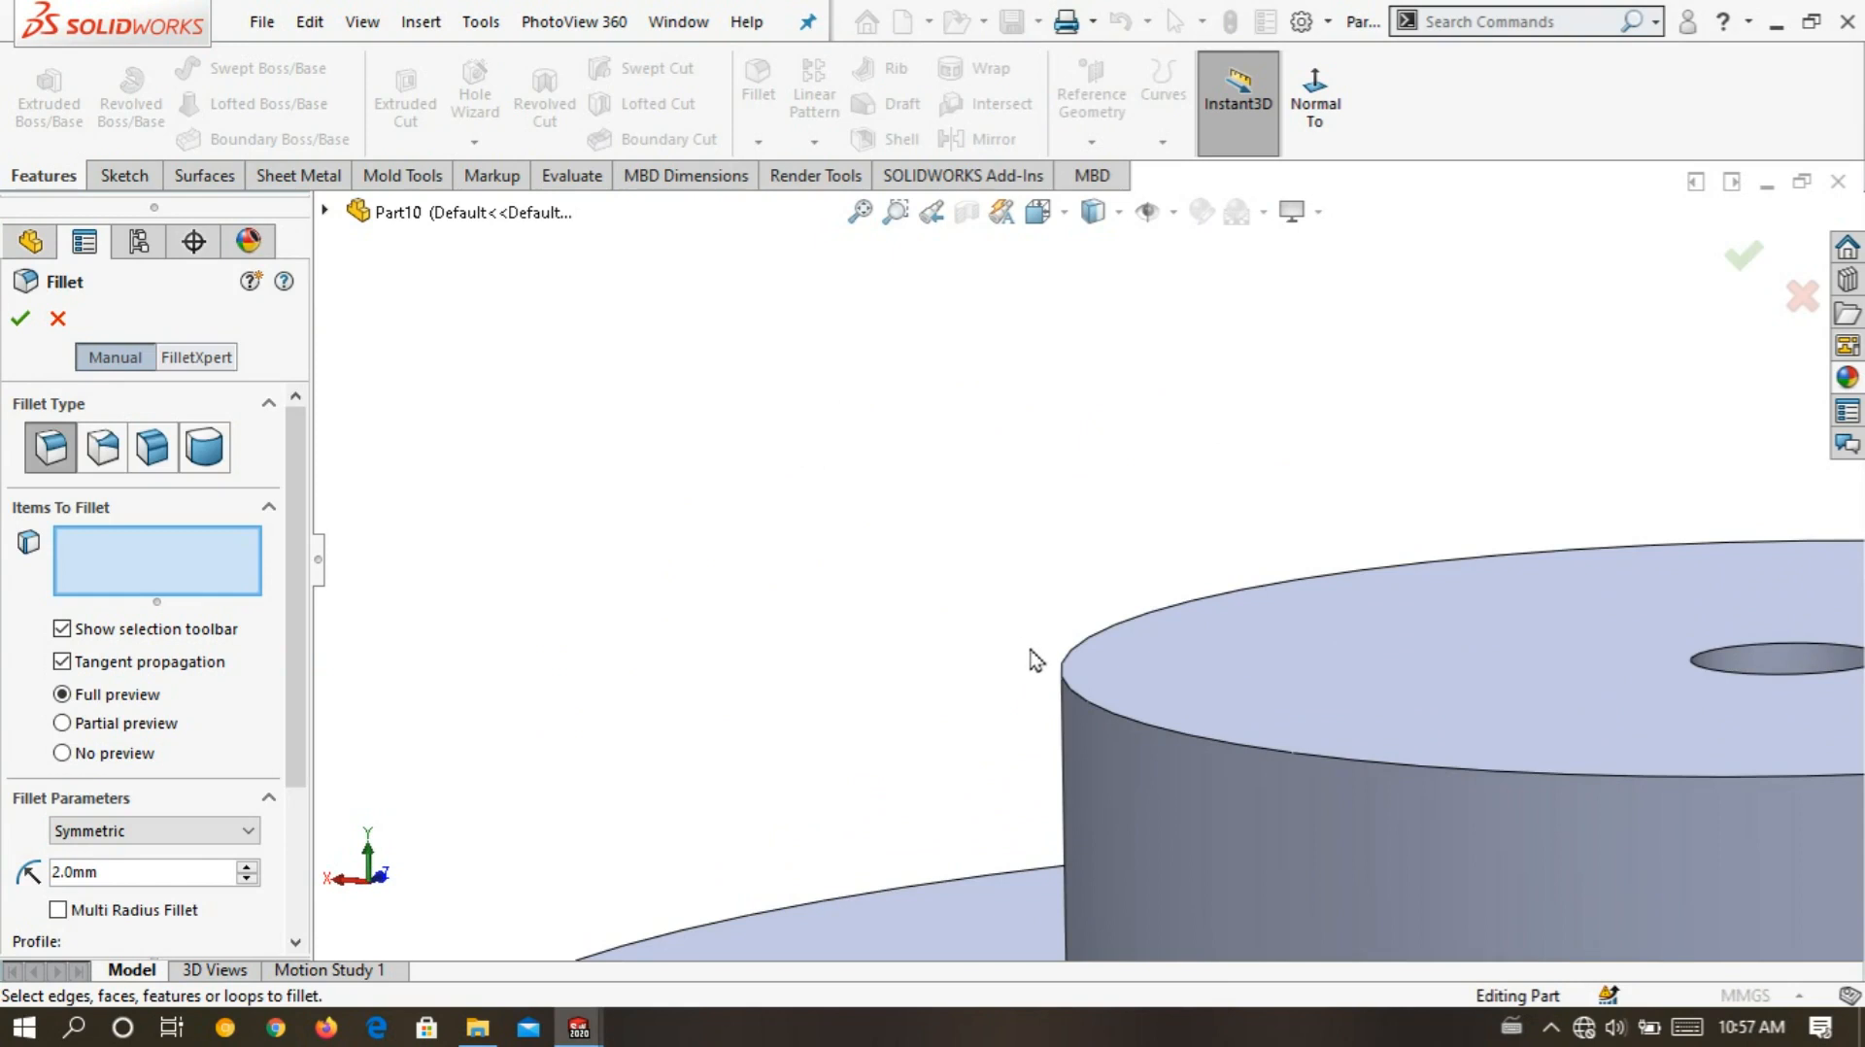
{"action": "left_click", "coordinate": [1066, 666]}
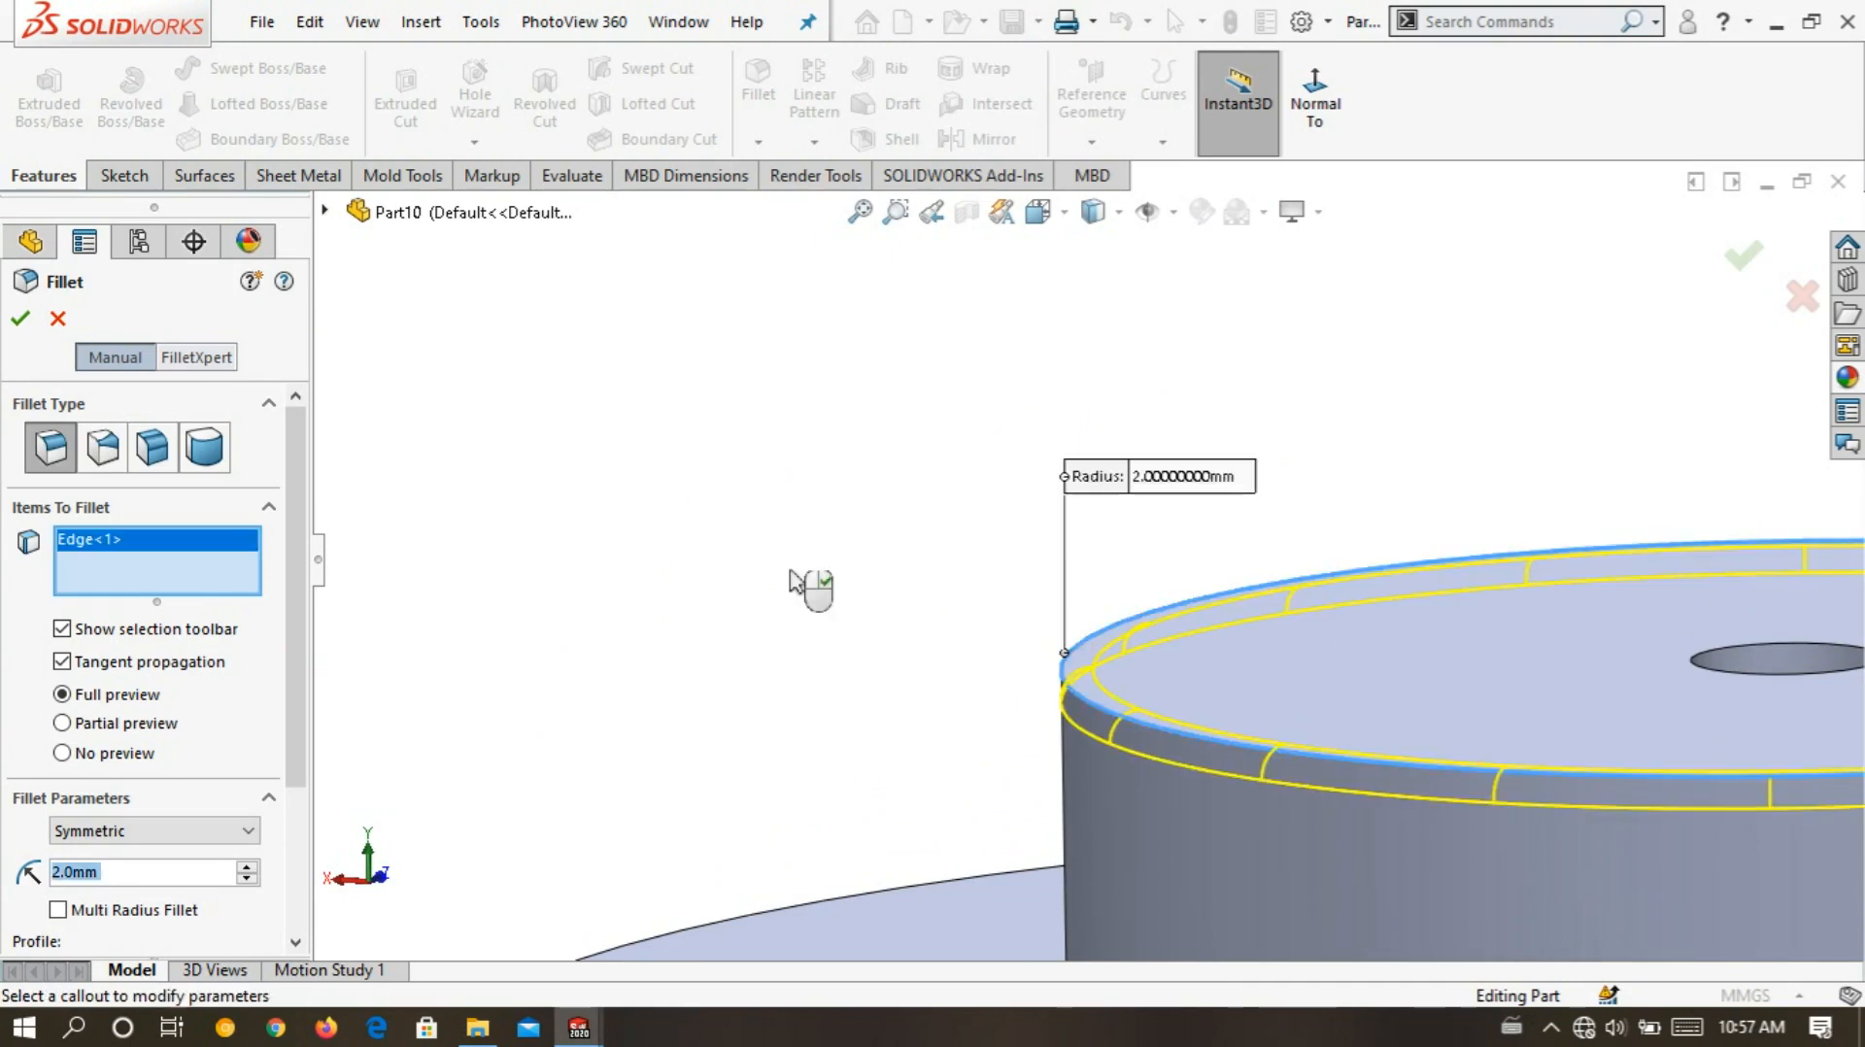
{"action": "left_click", "coordinate": [19, 324]}
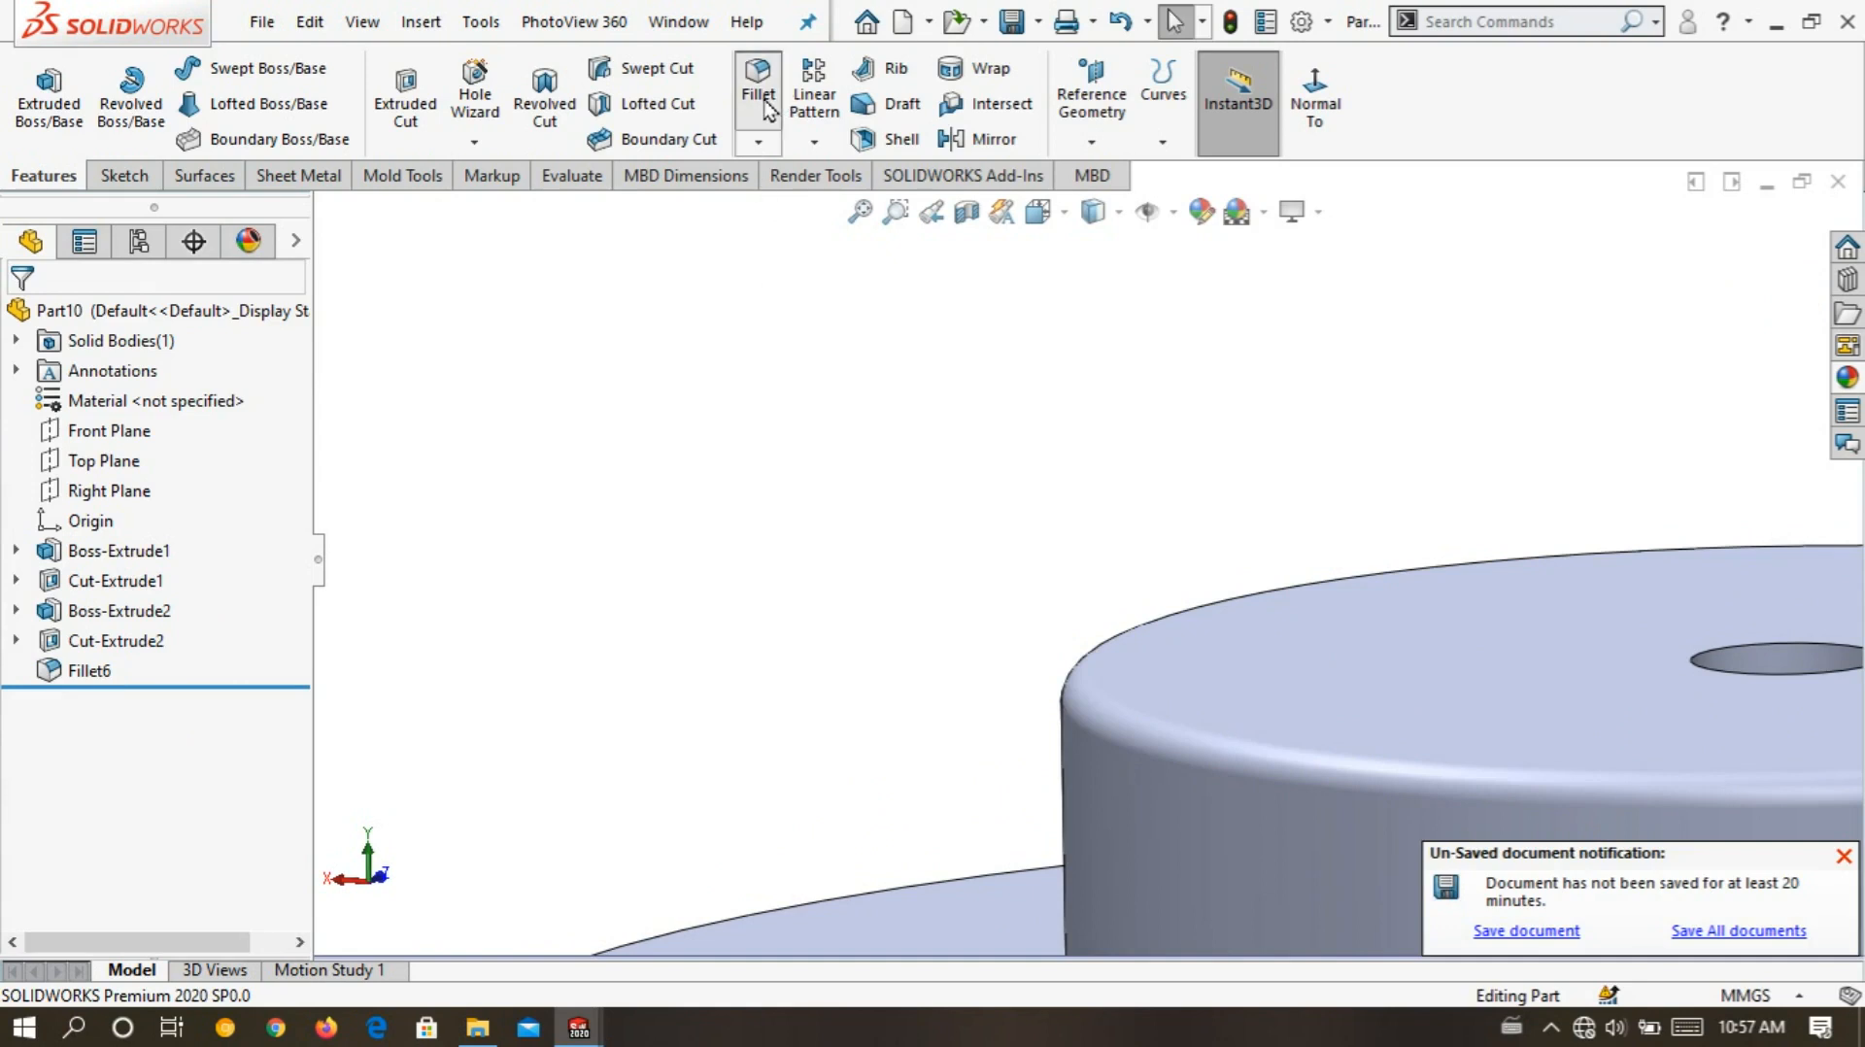
- Fillet the edge where the central boss meets the disc's upper face with a 4 mm radius
{"action": "key", "text": "Return"}
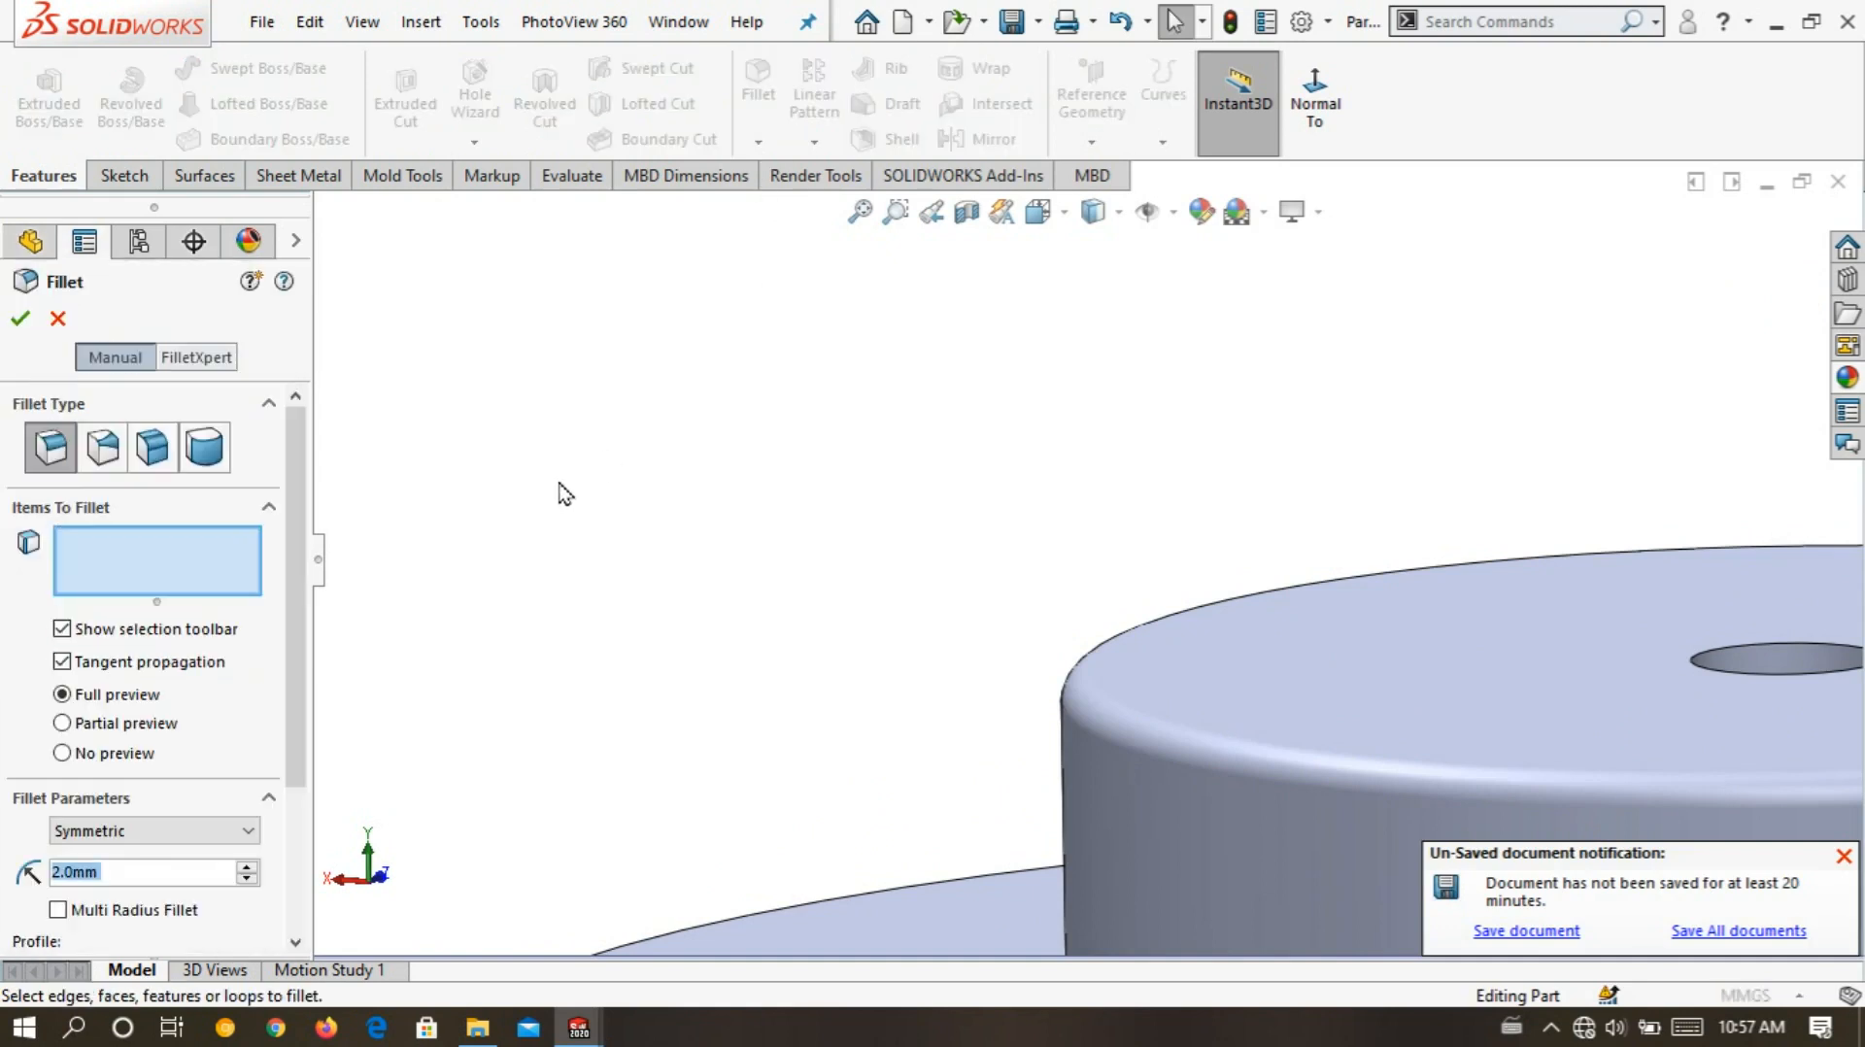
{"action": "type", "text": "4"}
{"action": "scroll", "coordinate": [592, 418], "scroll_direction": "down", "scroll_amount": 3}
{"action": "scroll", "coordinate": [1174, 715], "scroll_direction": "up", "scroll_amount": 8}
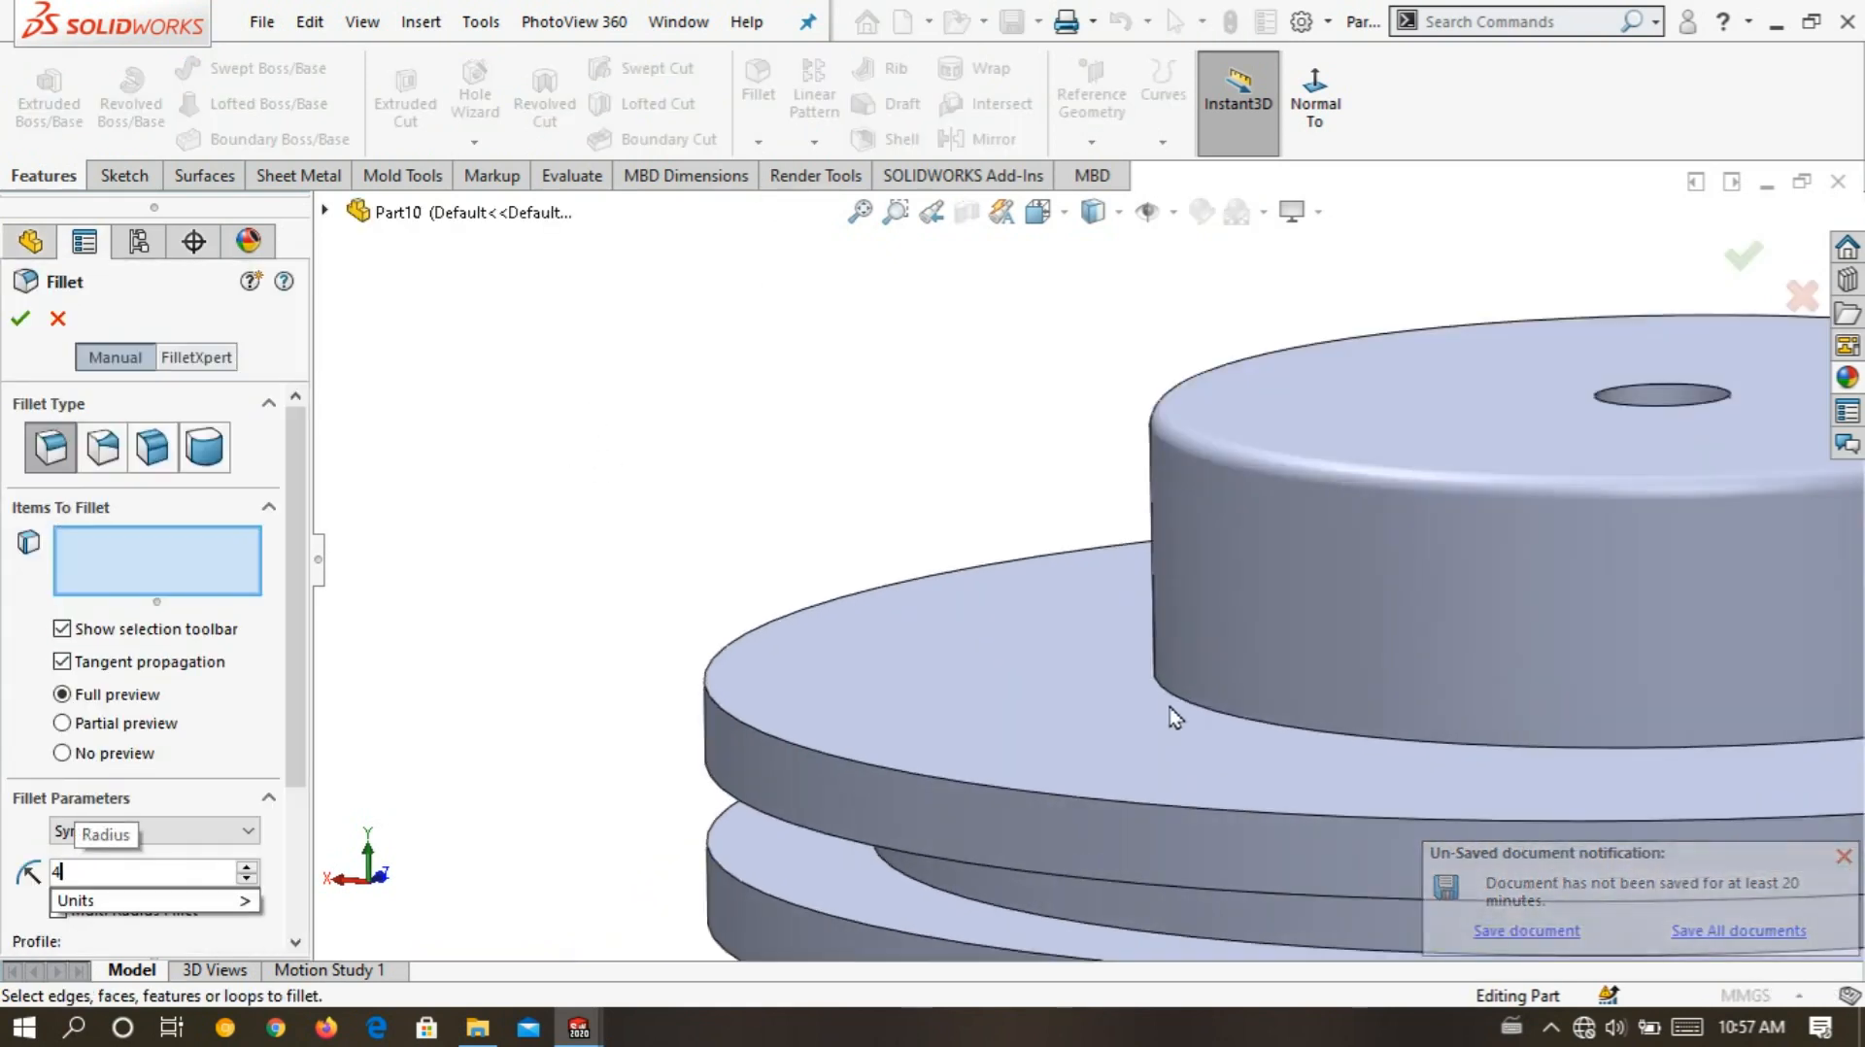
{"action": "left_click", "coordinate": [1178, 690]}
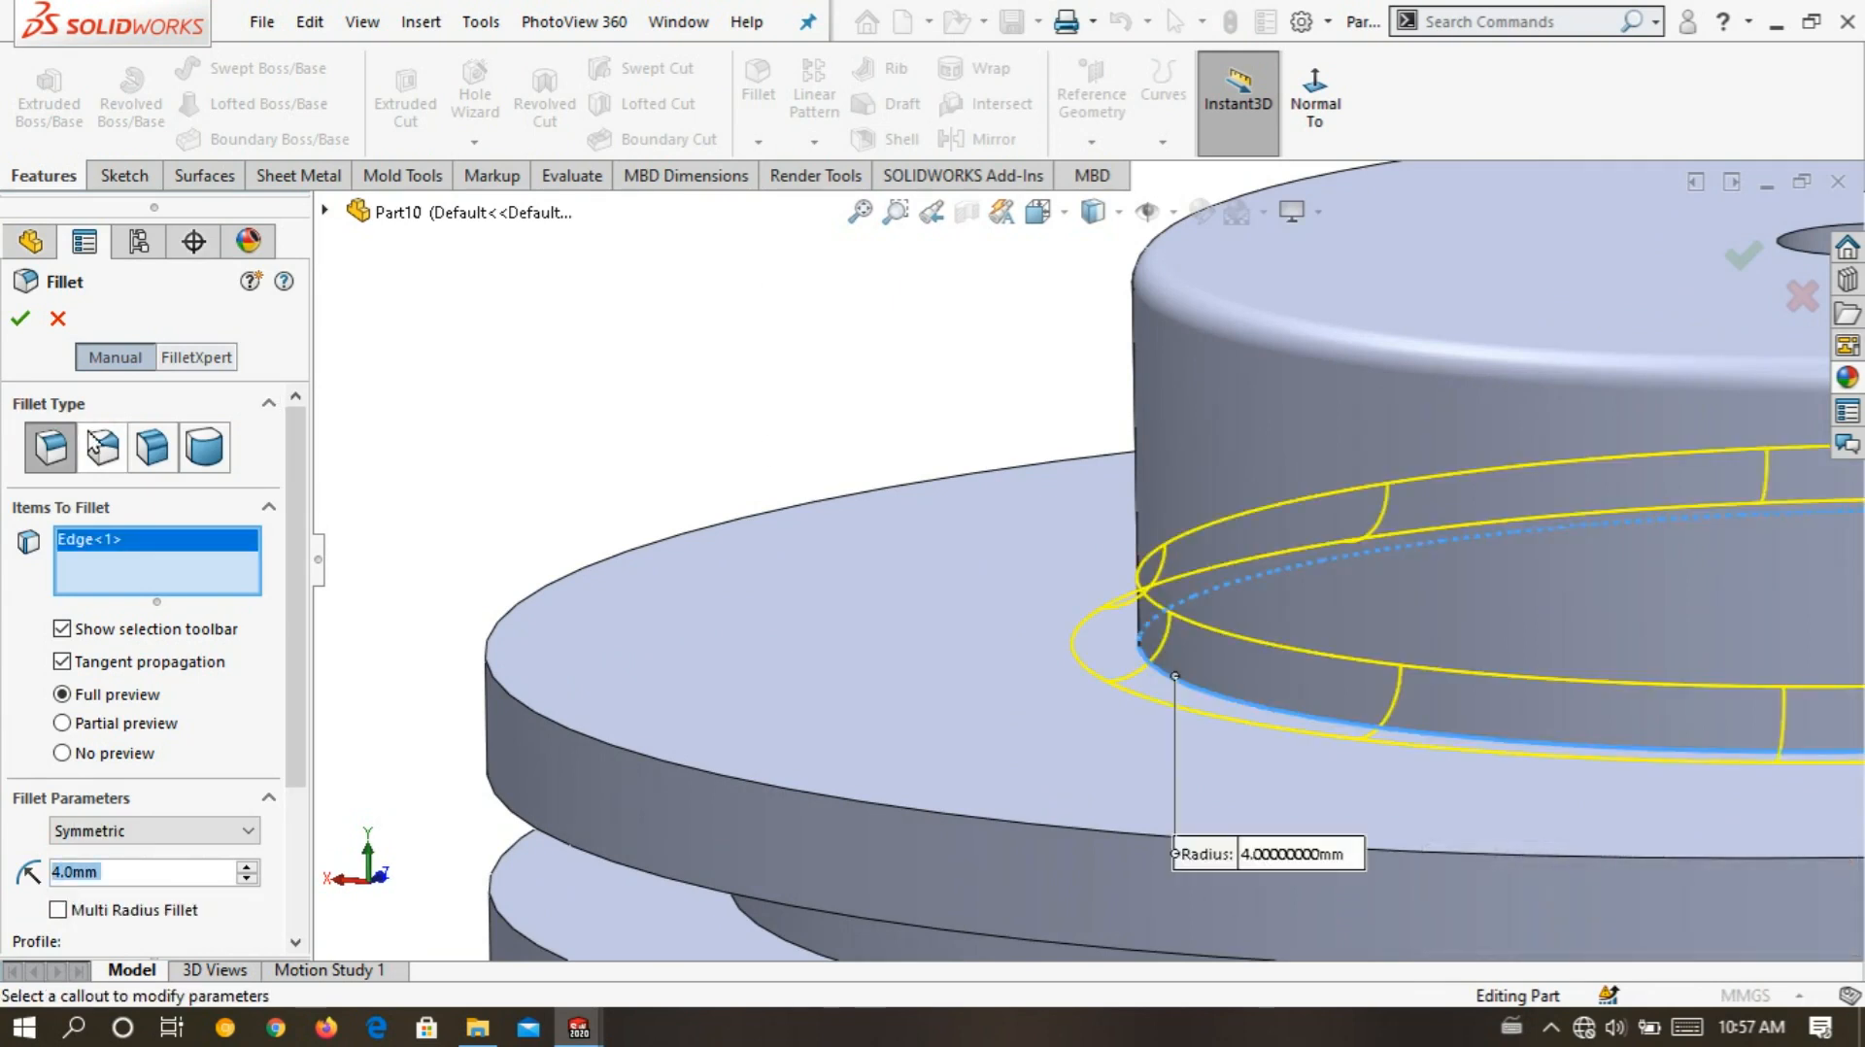
{"action": "left_click", "coordinate": [22, 320]}
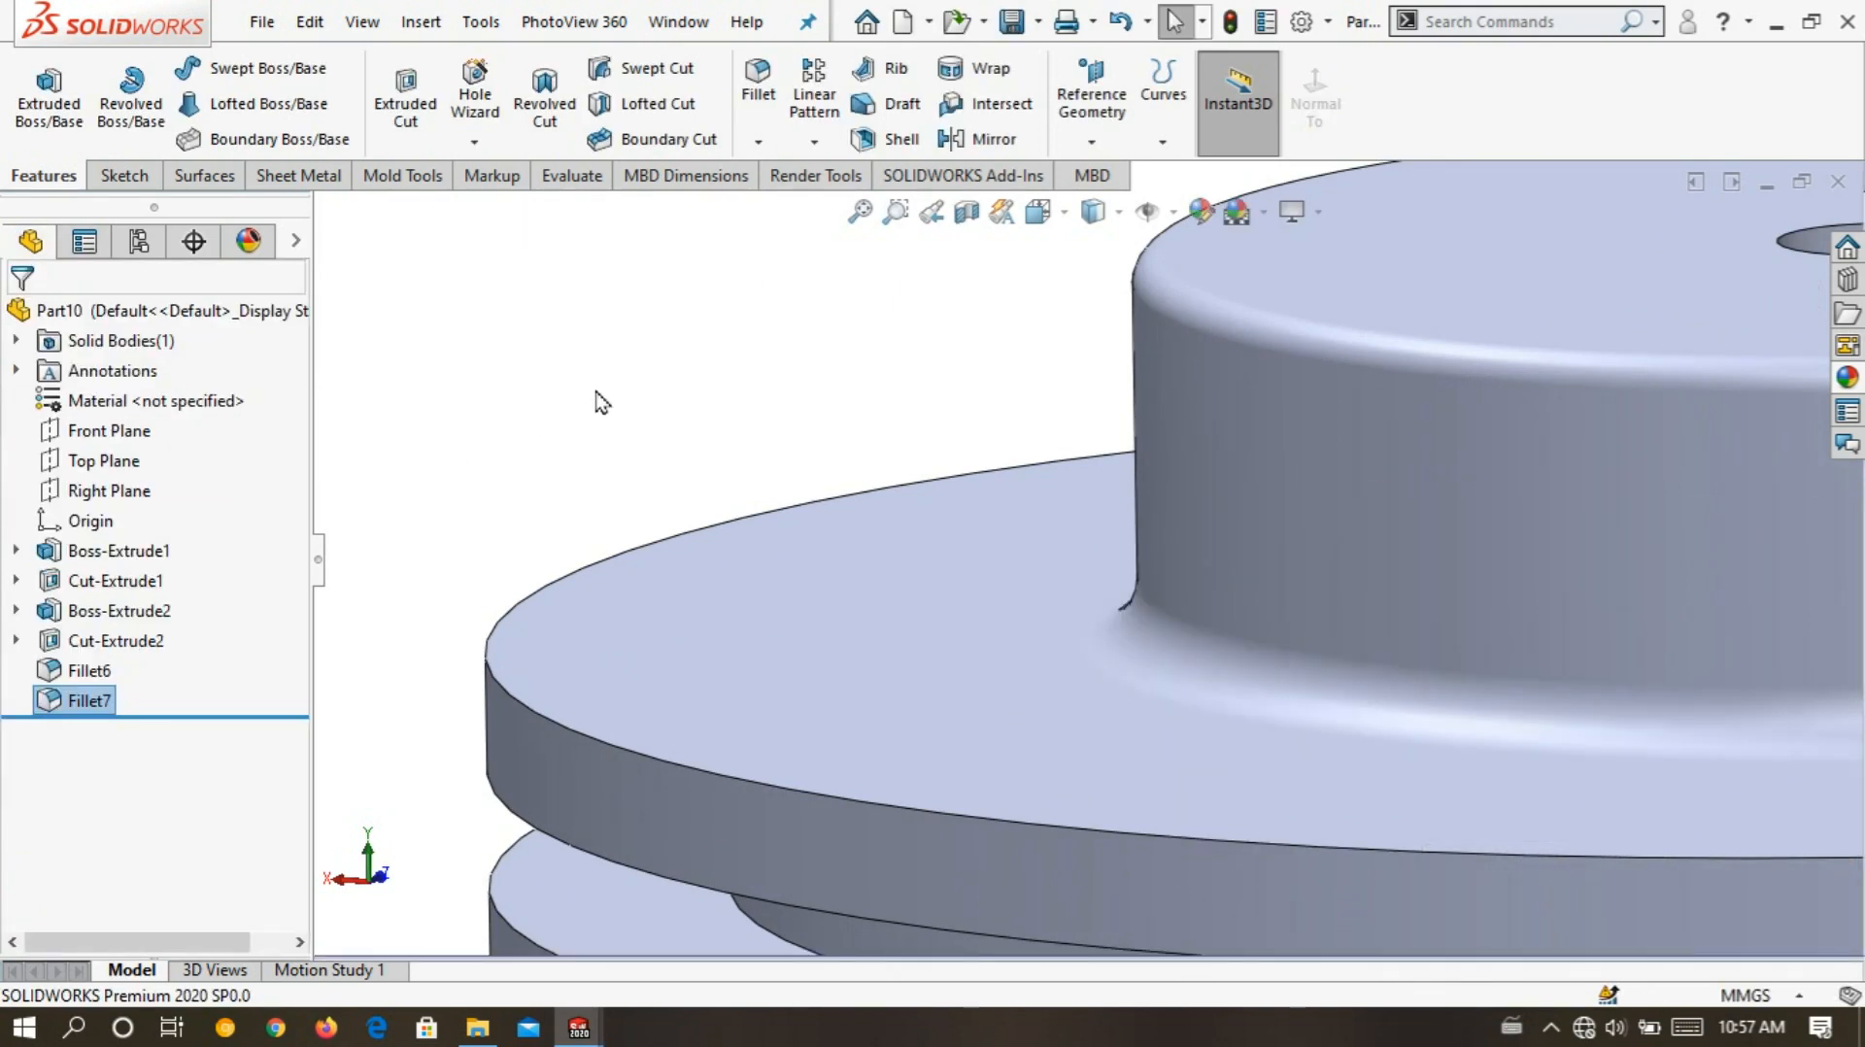
- Start a new sketch on the Front Plane
{"action": "scroll", "coordinate": [641, 419], "scroll_direction": "down", "scroll_amount": 2}
{"action": "scroll", "coordinate": [671, 437], "scroll_direction": "down", "scroll_amount": 3}
{"action": "scroll", "coordinate": [964, 505], "scroll_direction": "up", "scroll_amount": 2}
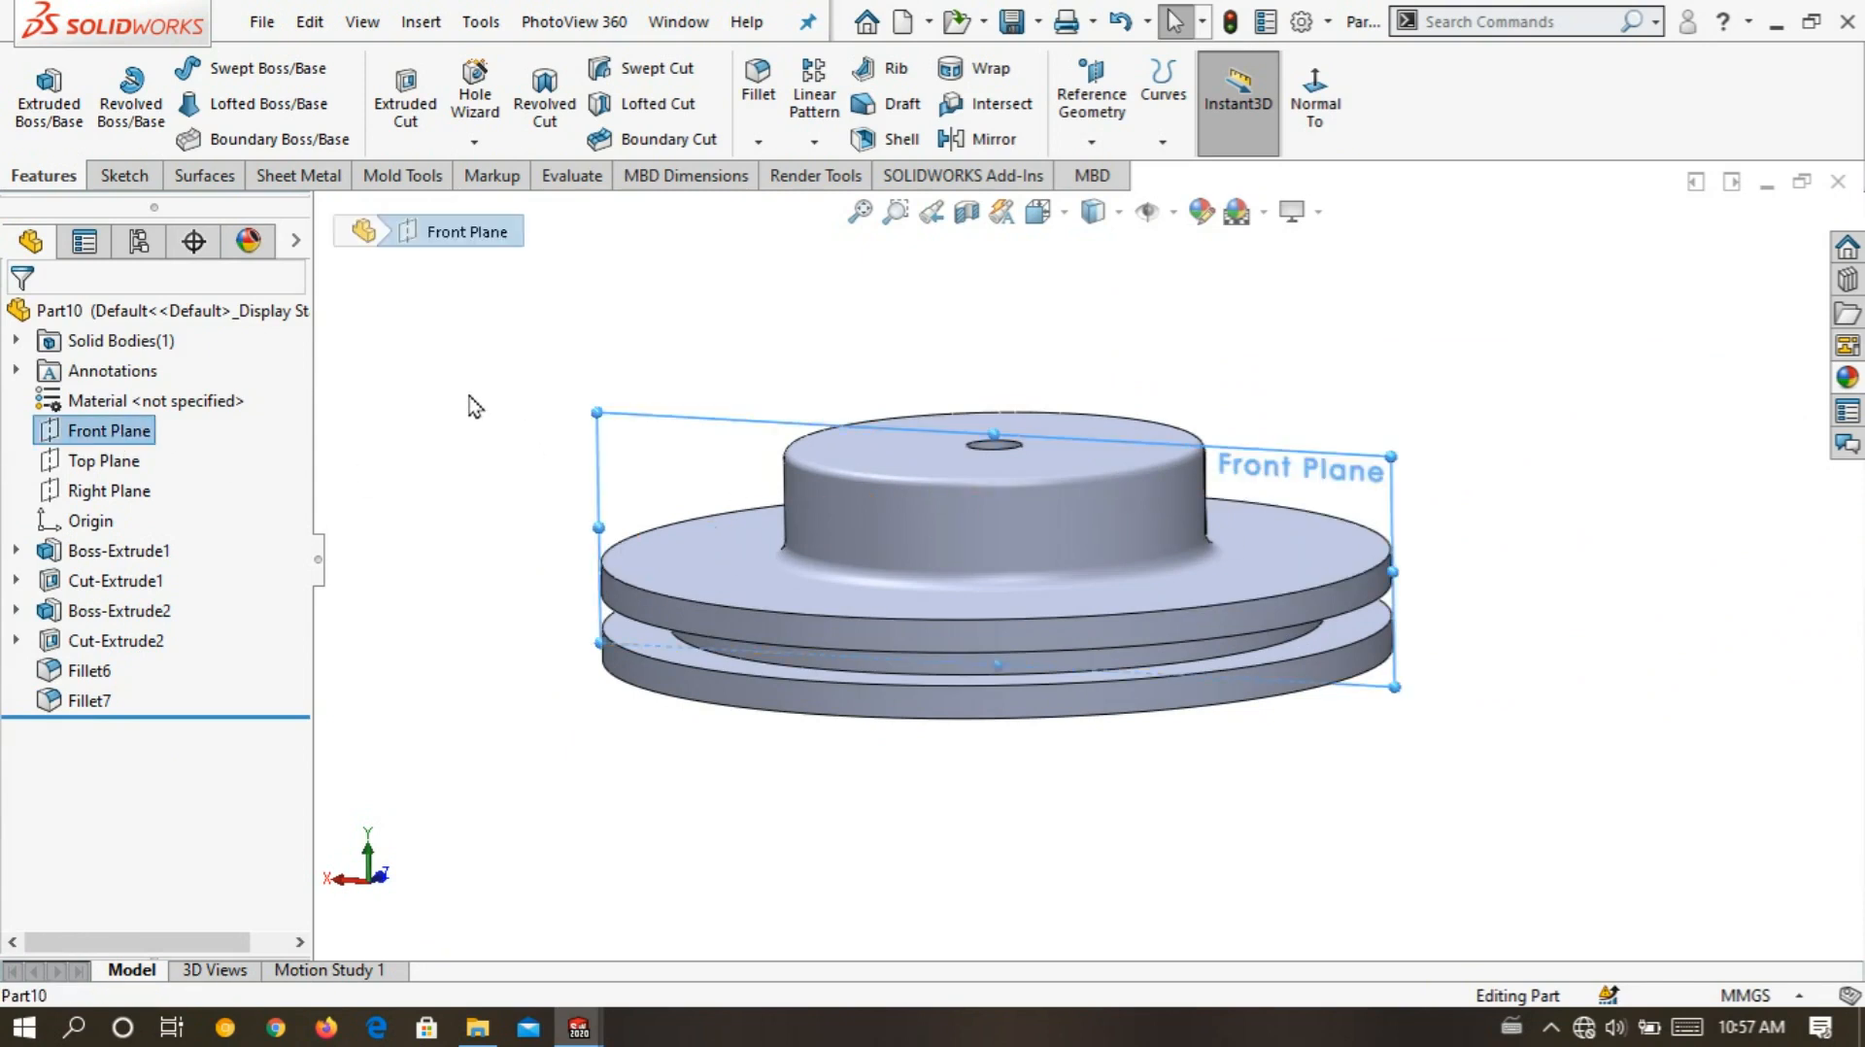
{"action": "middle_click_drag", "start_coordinate": [459, 437], "coordinate": [693, 690]}
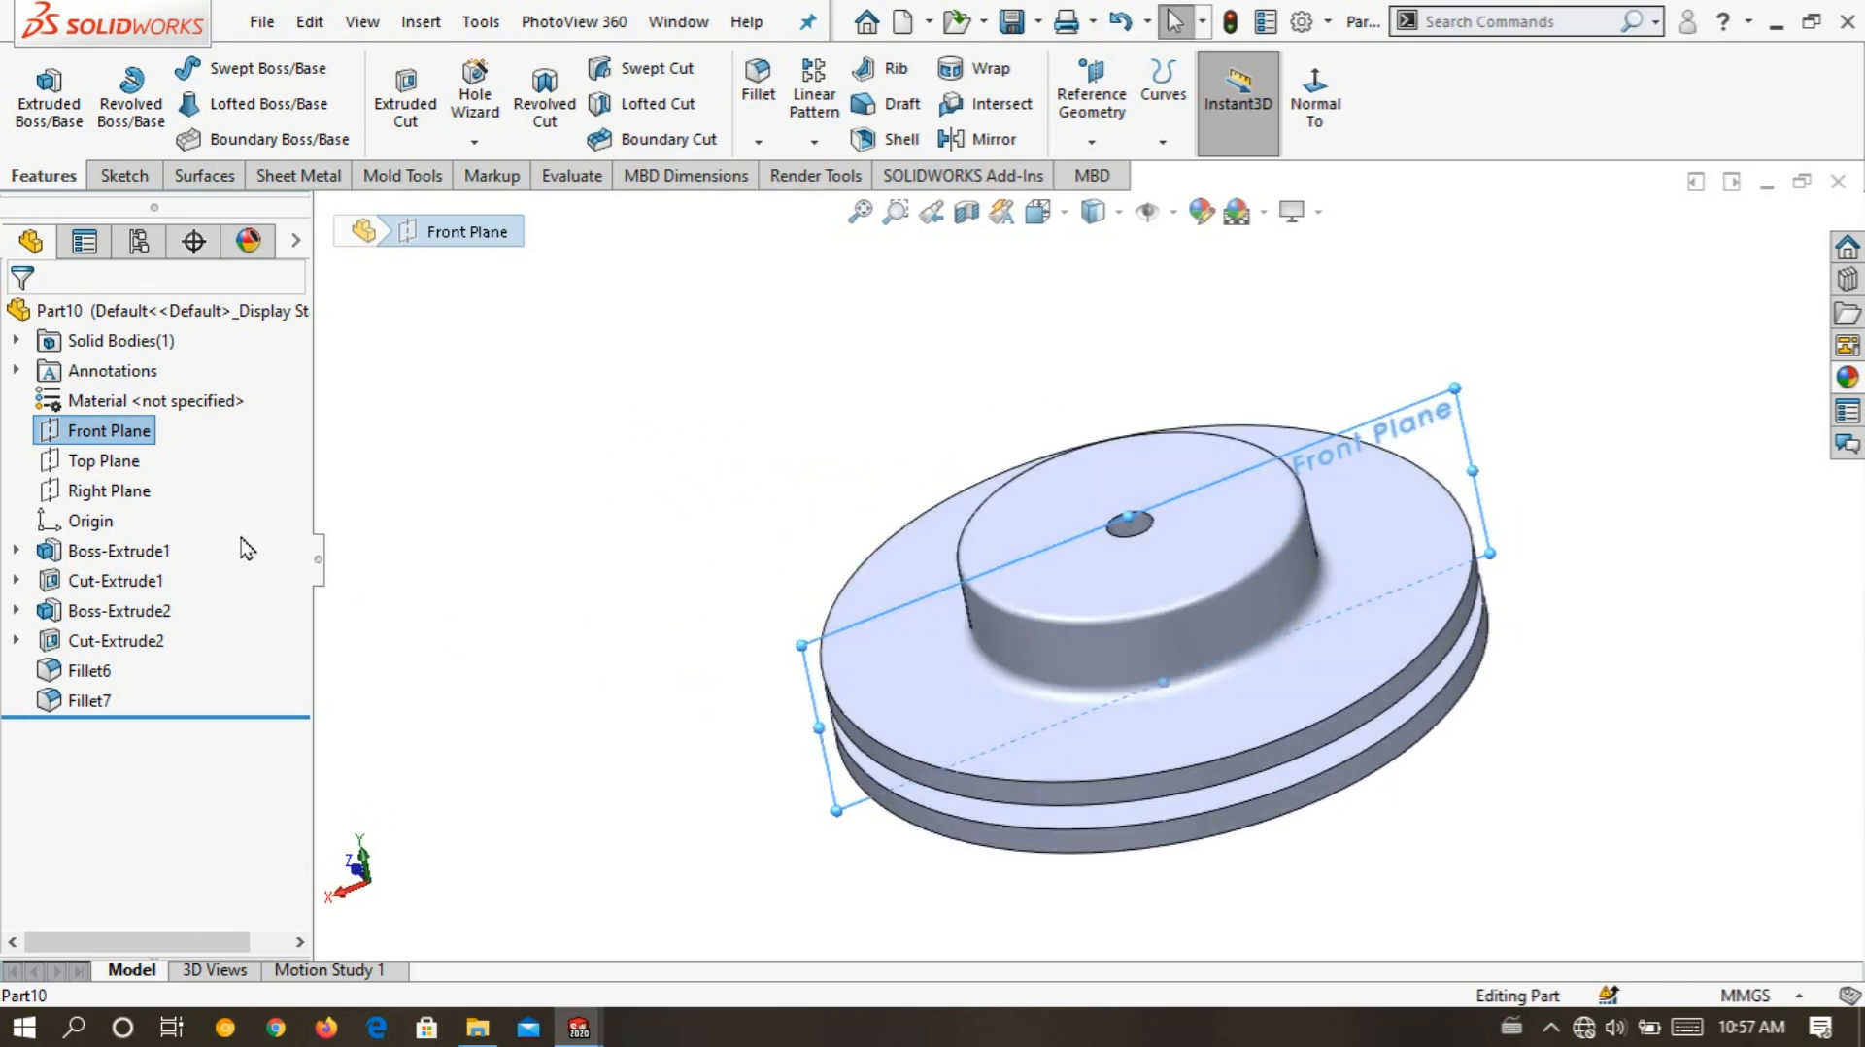
{"action": "right_click", "coordinate": [118, 439]}
{"action": "left_click", "coordinate": [135, 393]}
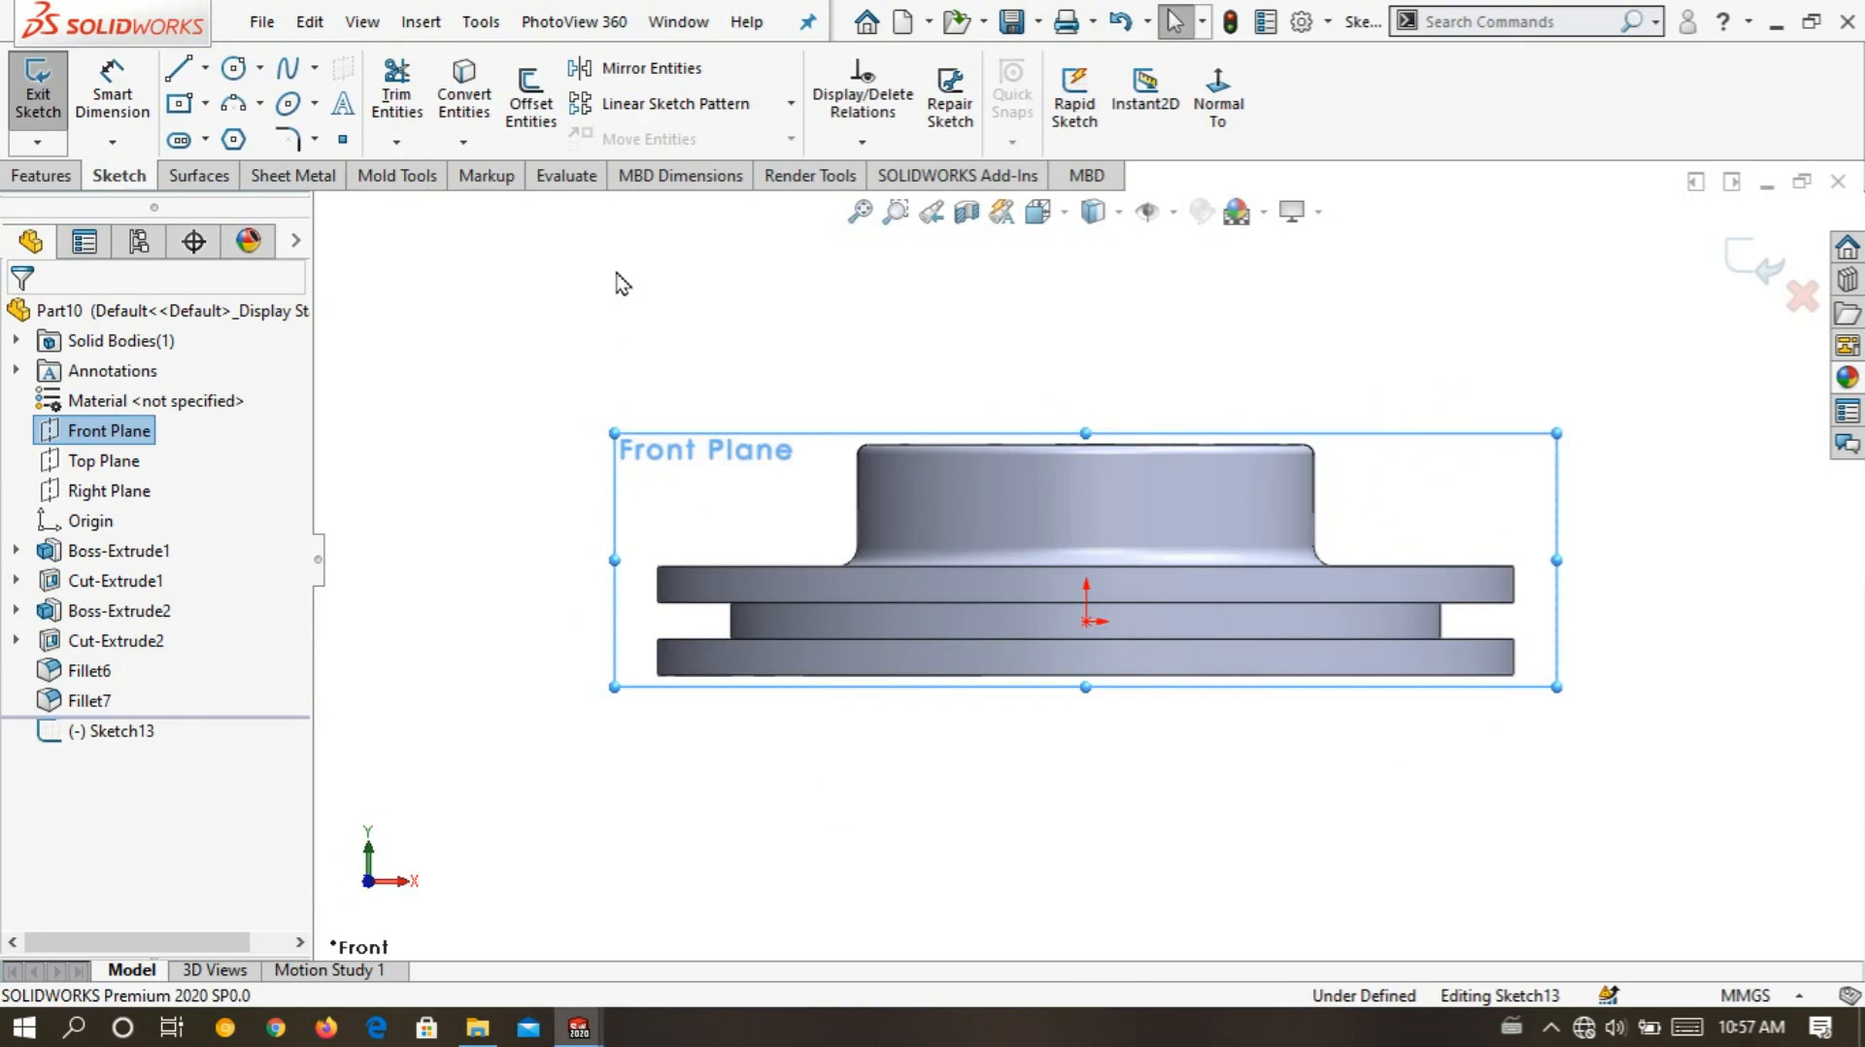
- Sketch a shallow three-point arc across the upper flange's outer corner, from its vertical outer edge to the disc's upper face
{"action": "scroll", "coordinate": [765, 507], "scroll_direction": "down", "scroll_amount": 6}
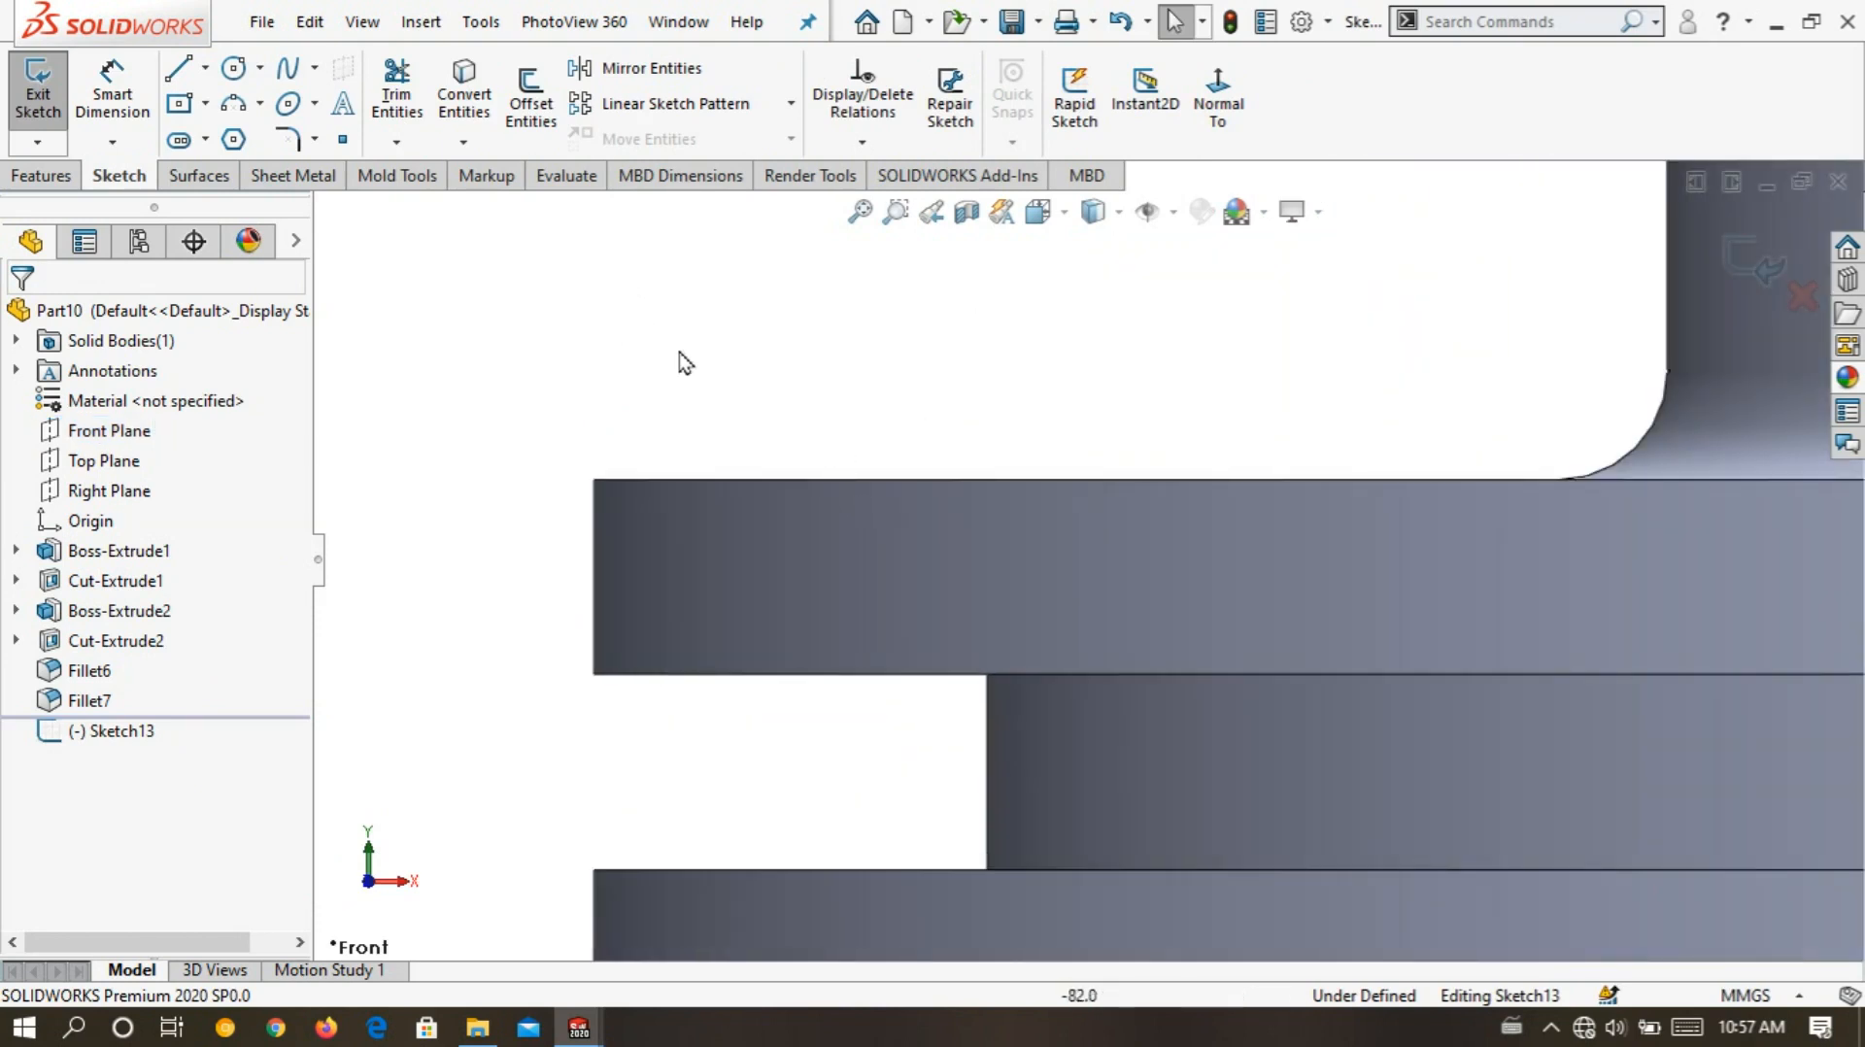
{"action": "left_click", "coordinate": [234, 104]}
{"action": "scroll", "coordinate": [679, 478], "scroll_direction": "down", "scroll_amount": 2}
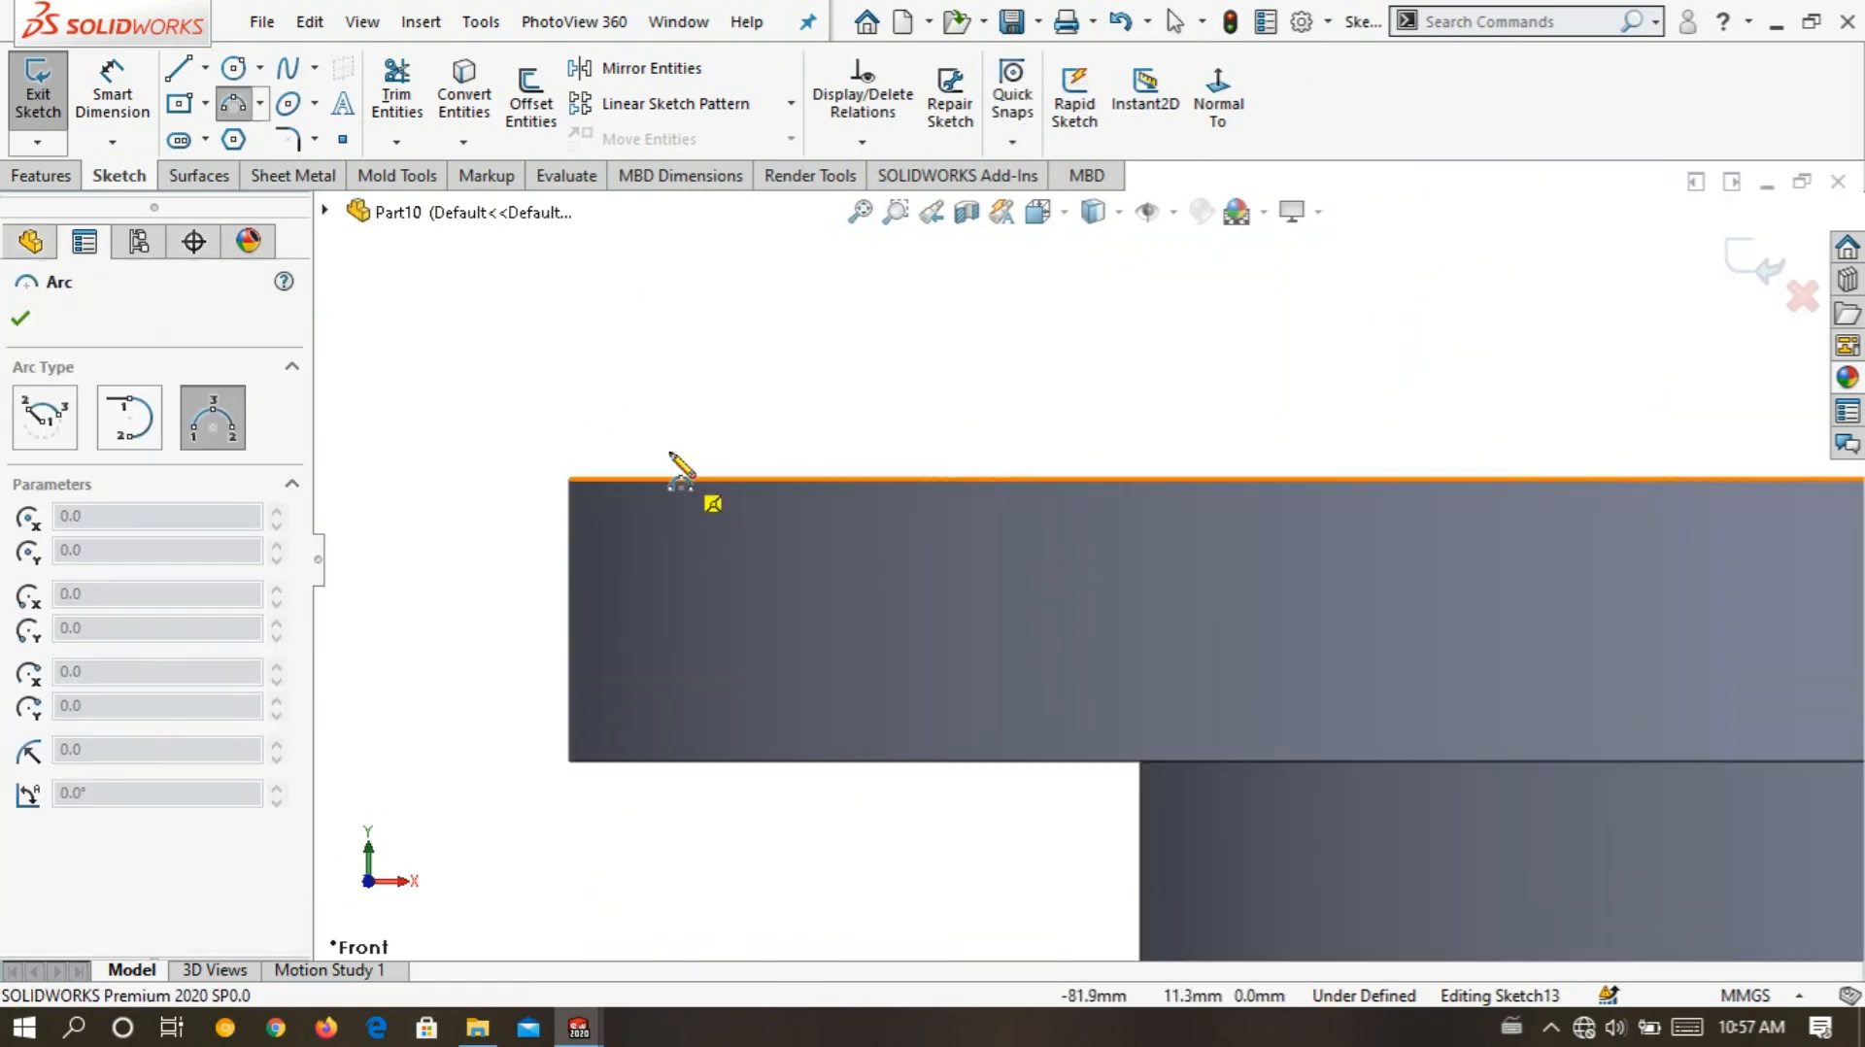
{"action": "left_click", "coordinate": [568, 576]}
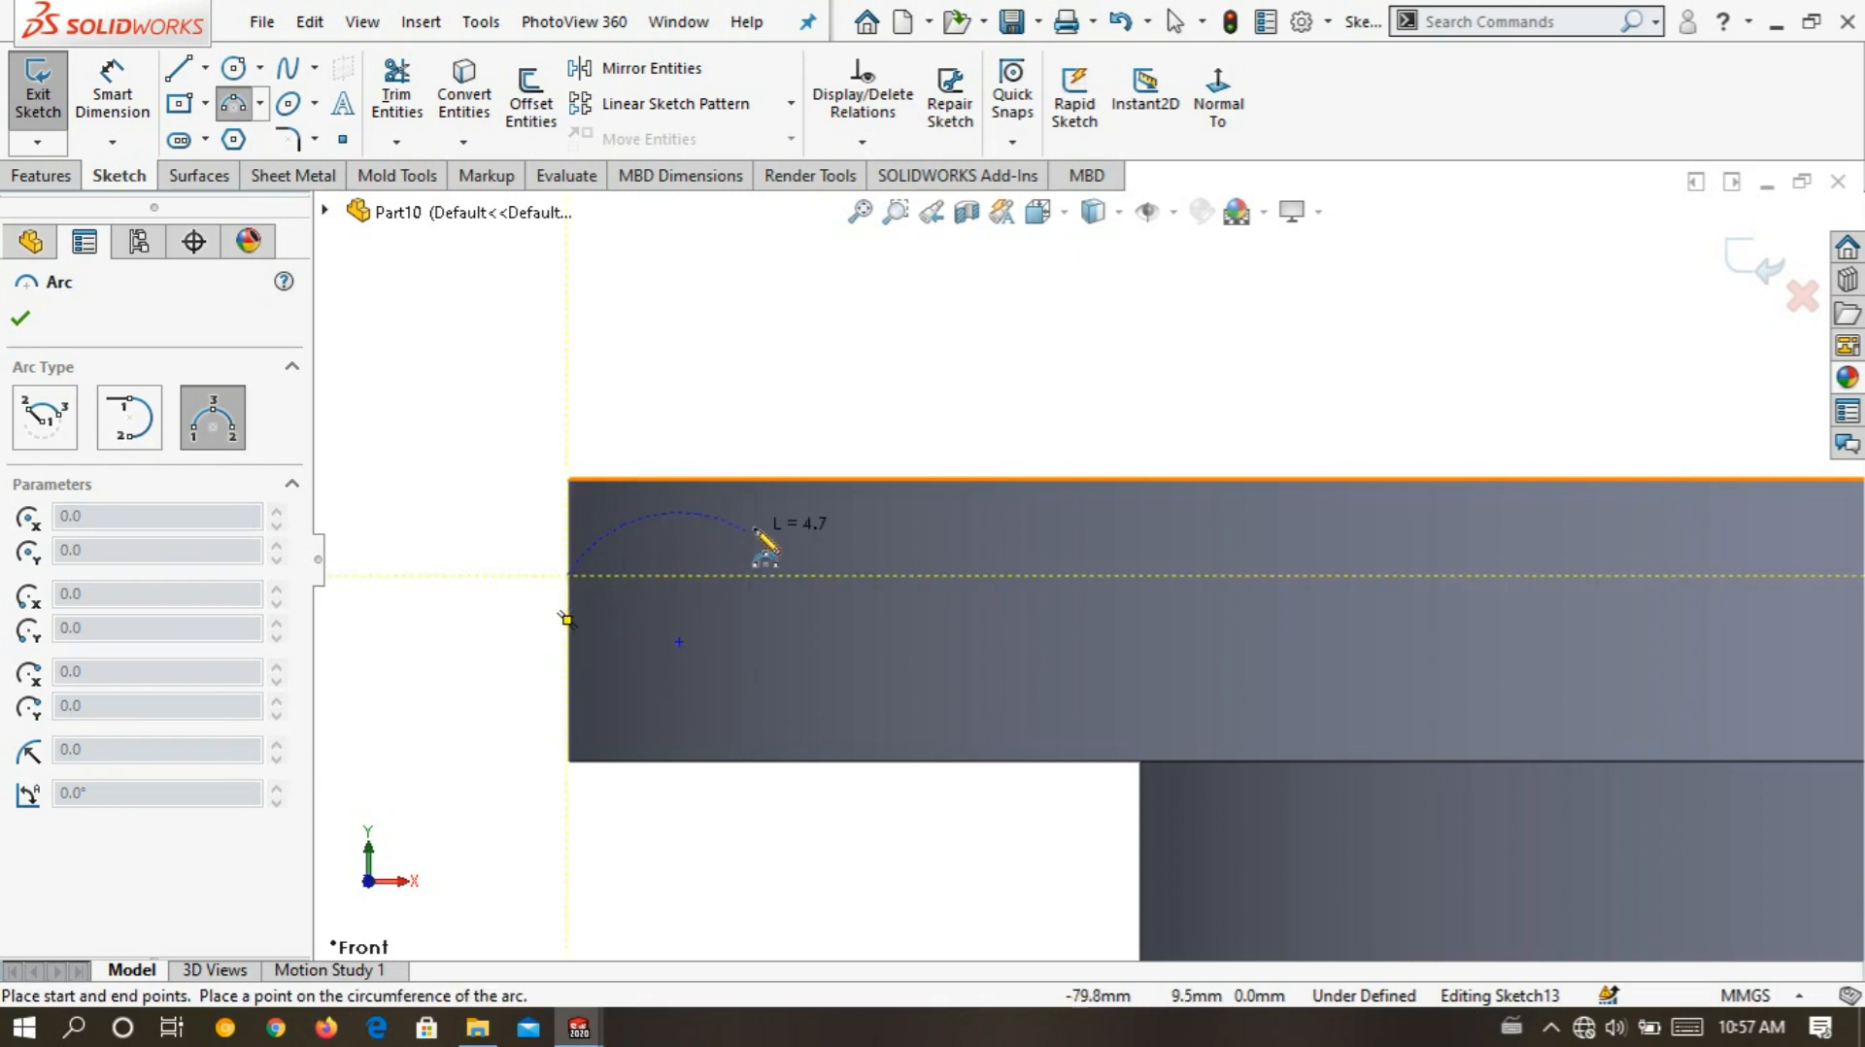
{"action": "left_click", "coordinate": [853, 479]}
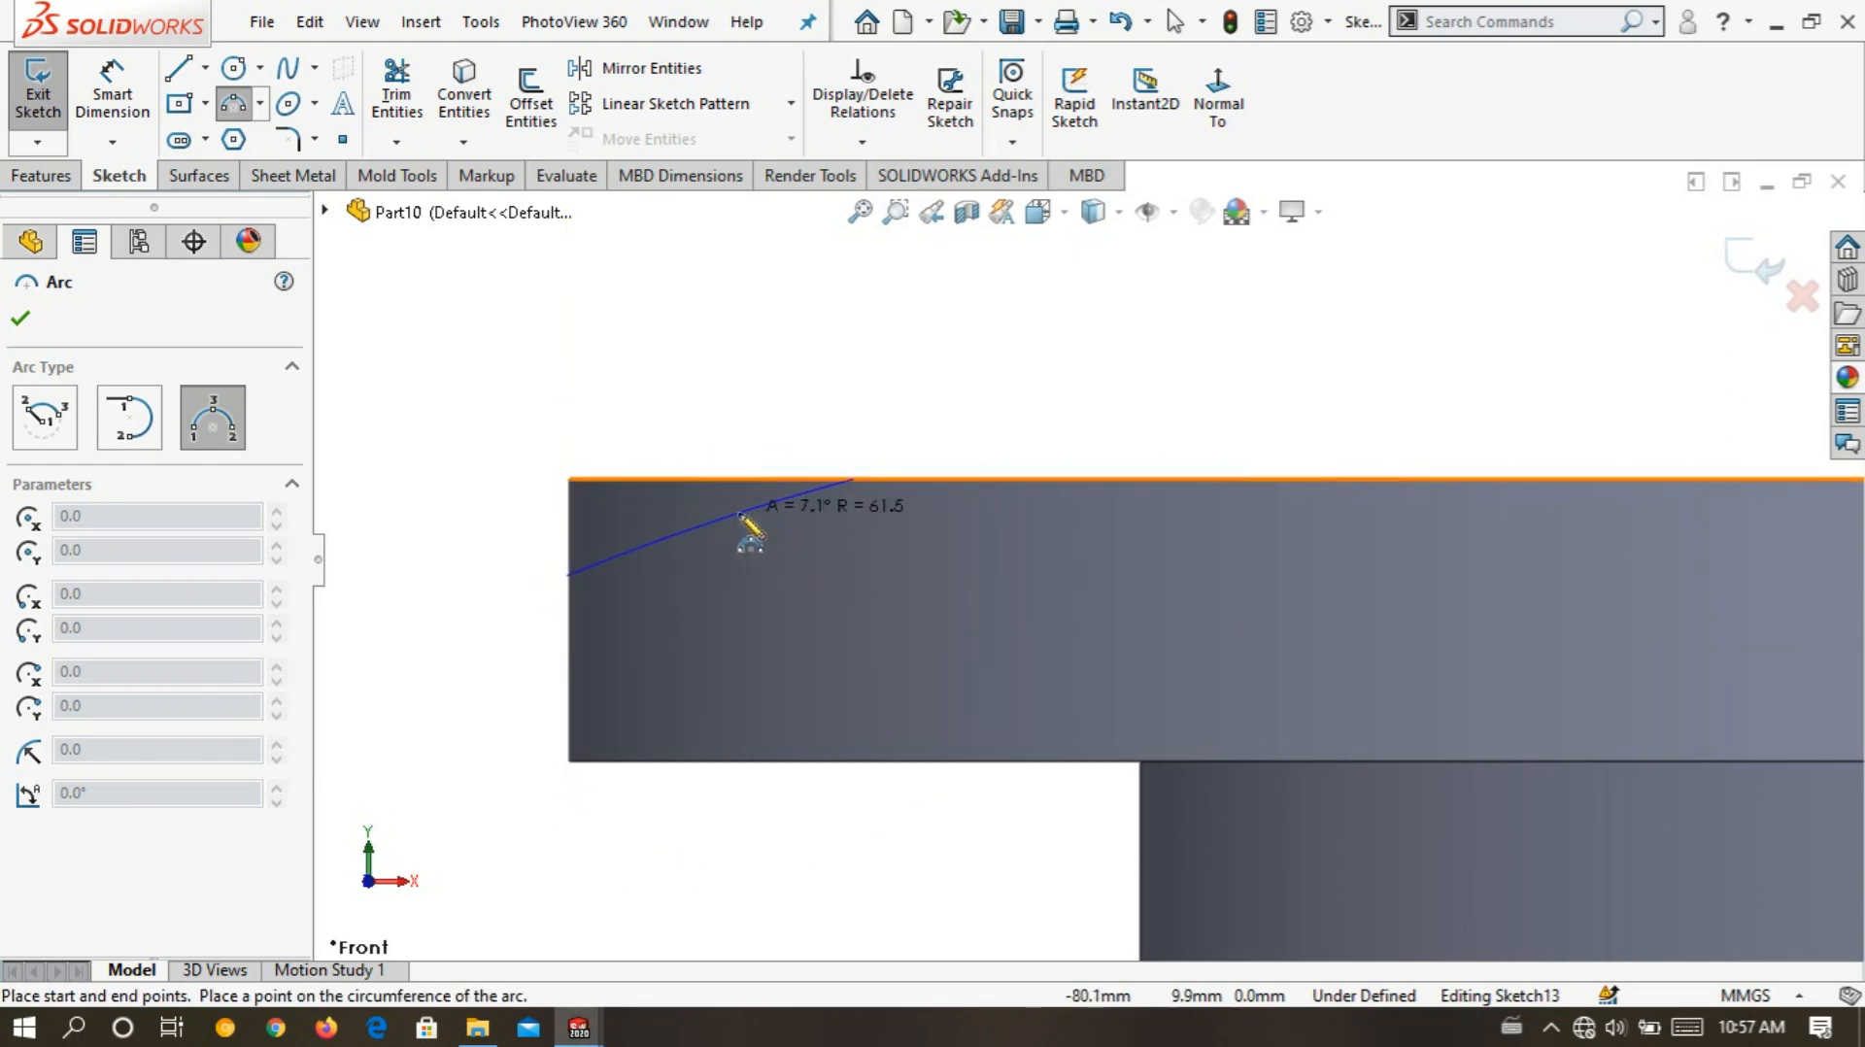
{"action": "left_click", "coordinate": [735, 529]}
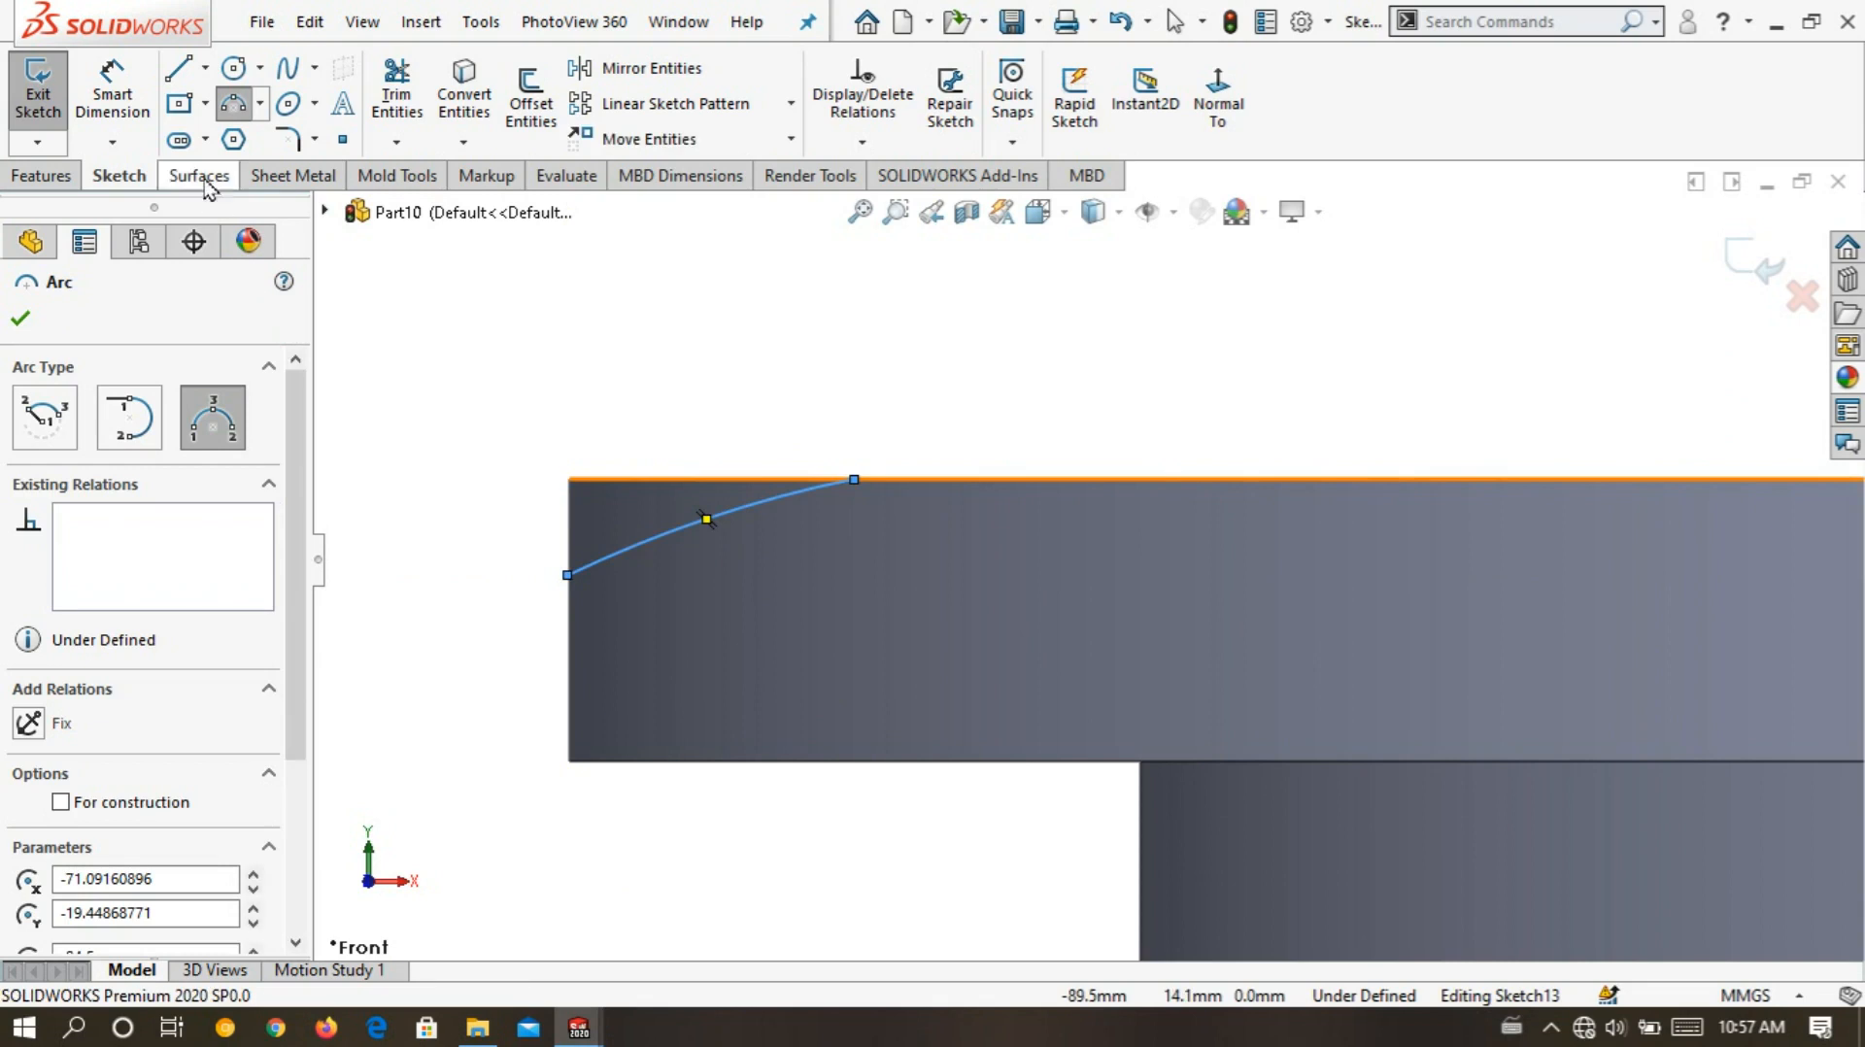
- Dimension the horizontal distance between the arc's two endpoints as 4.8 mm
{"action": "left_click", "coordinate": [112, 94]}
{"action": "scroll", "coordinate": [902, 544], "scroll_direction": "down", "scroll_amount": 1}
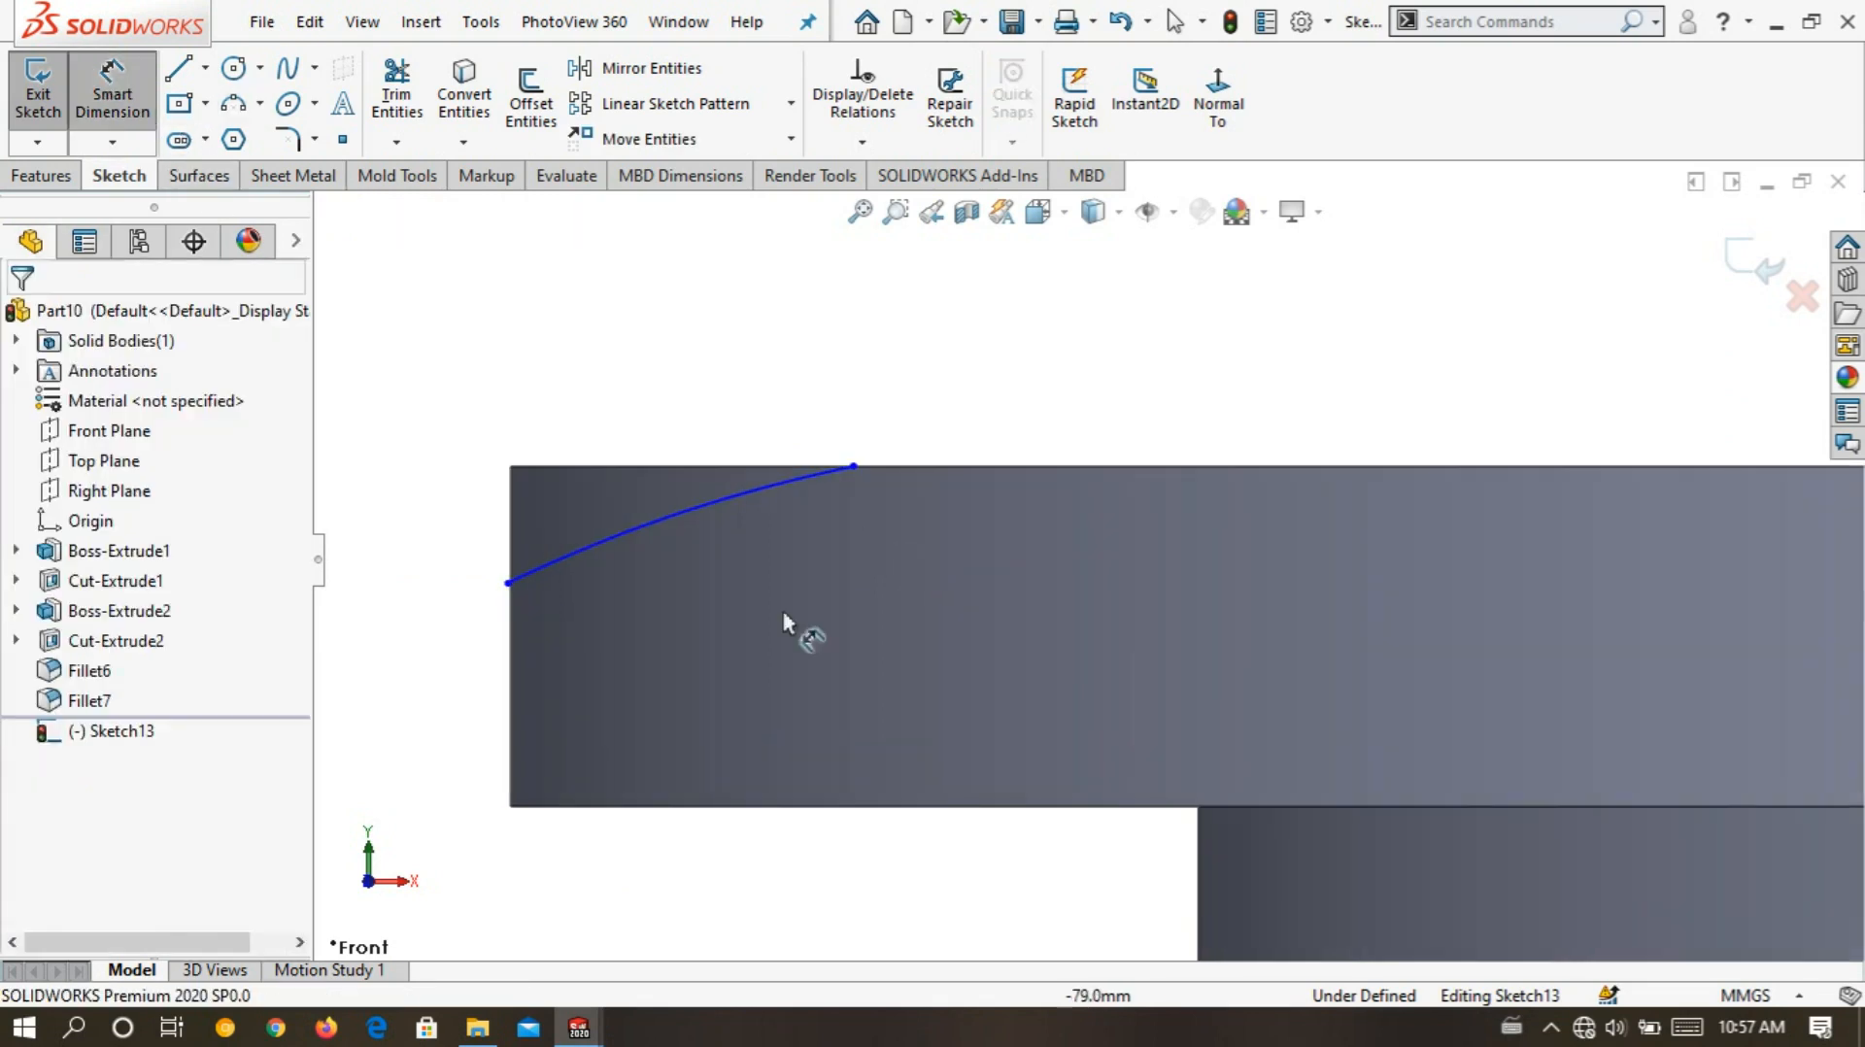
{"action": "left_click", "coordinate": [506, 584]}
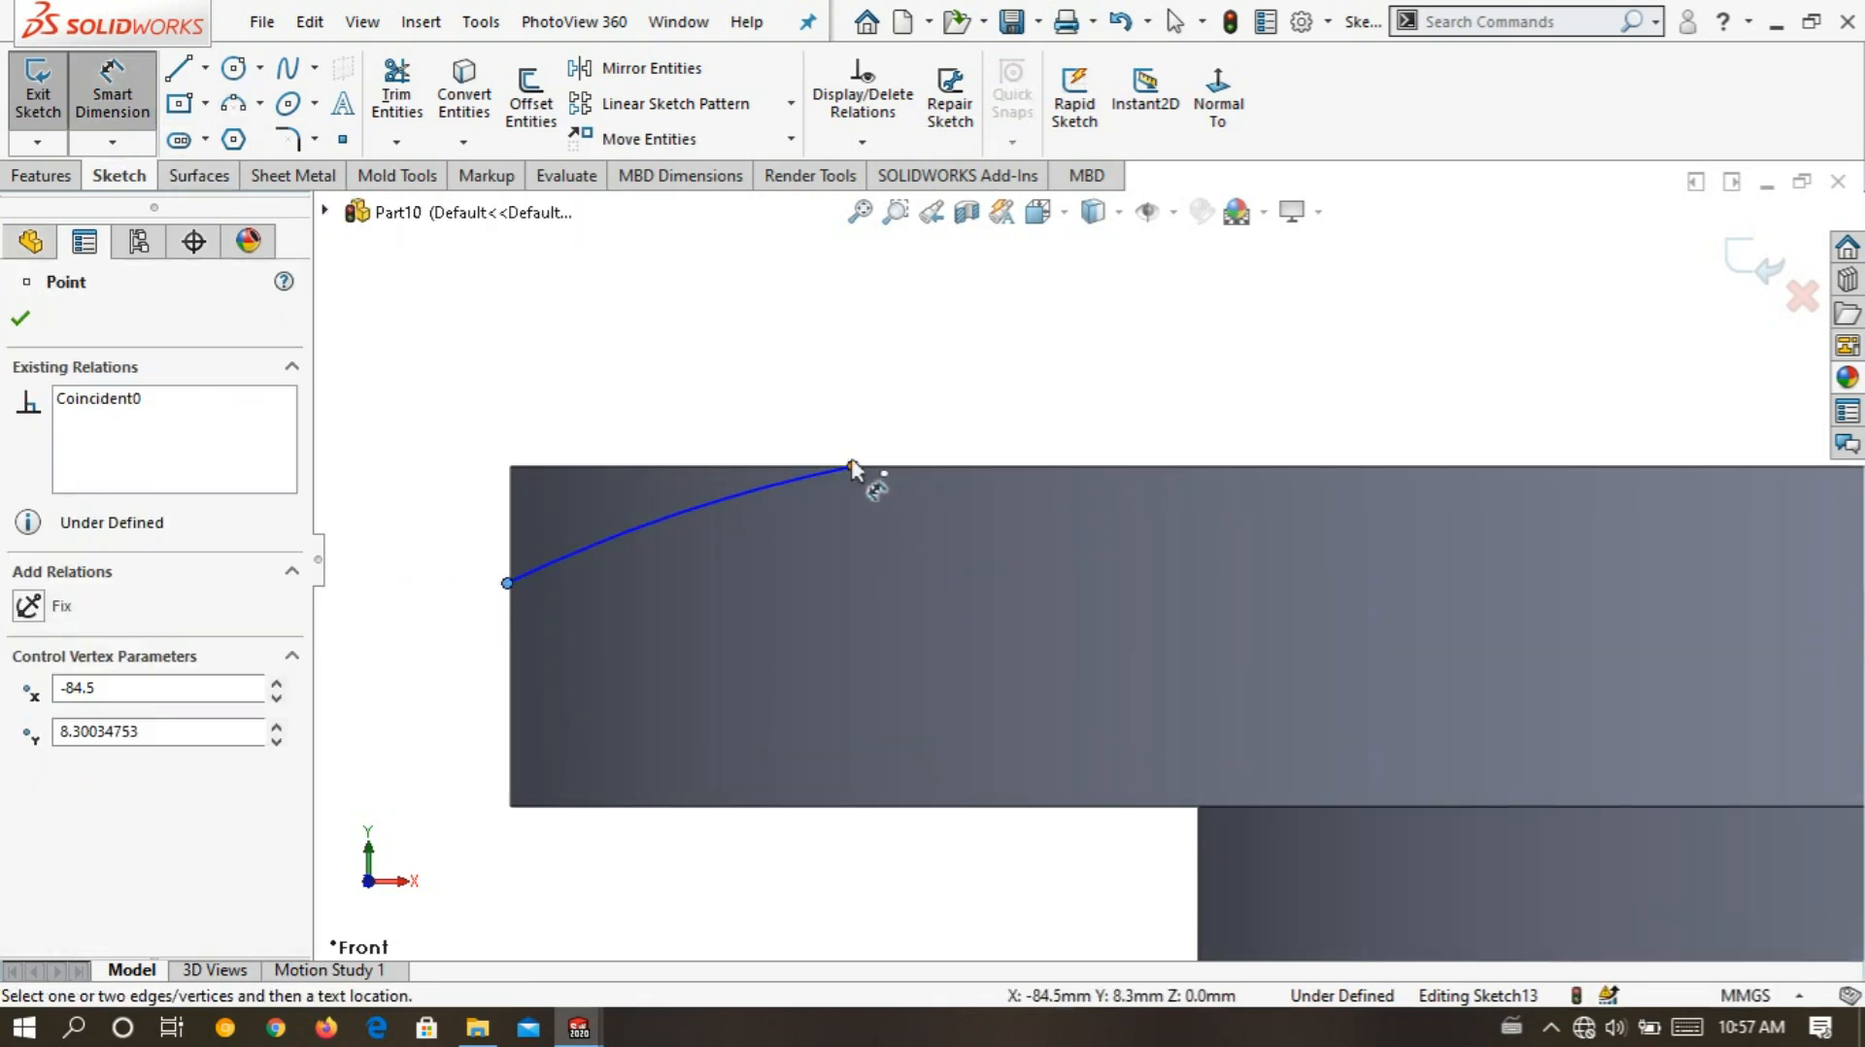
{"action": "left_click", "coordinate": [853, 468]}
{"action": "left_click", "coordinate": [691, 380]}
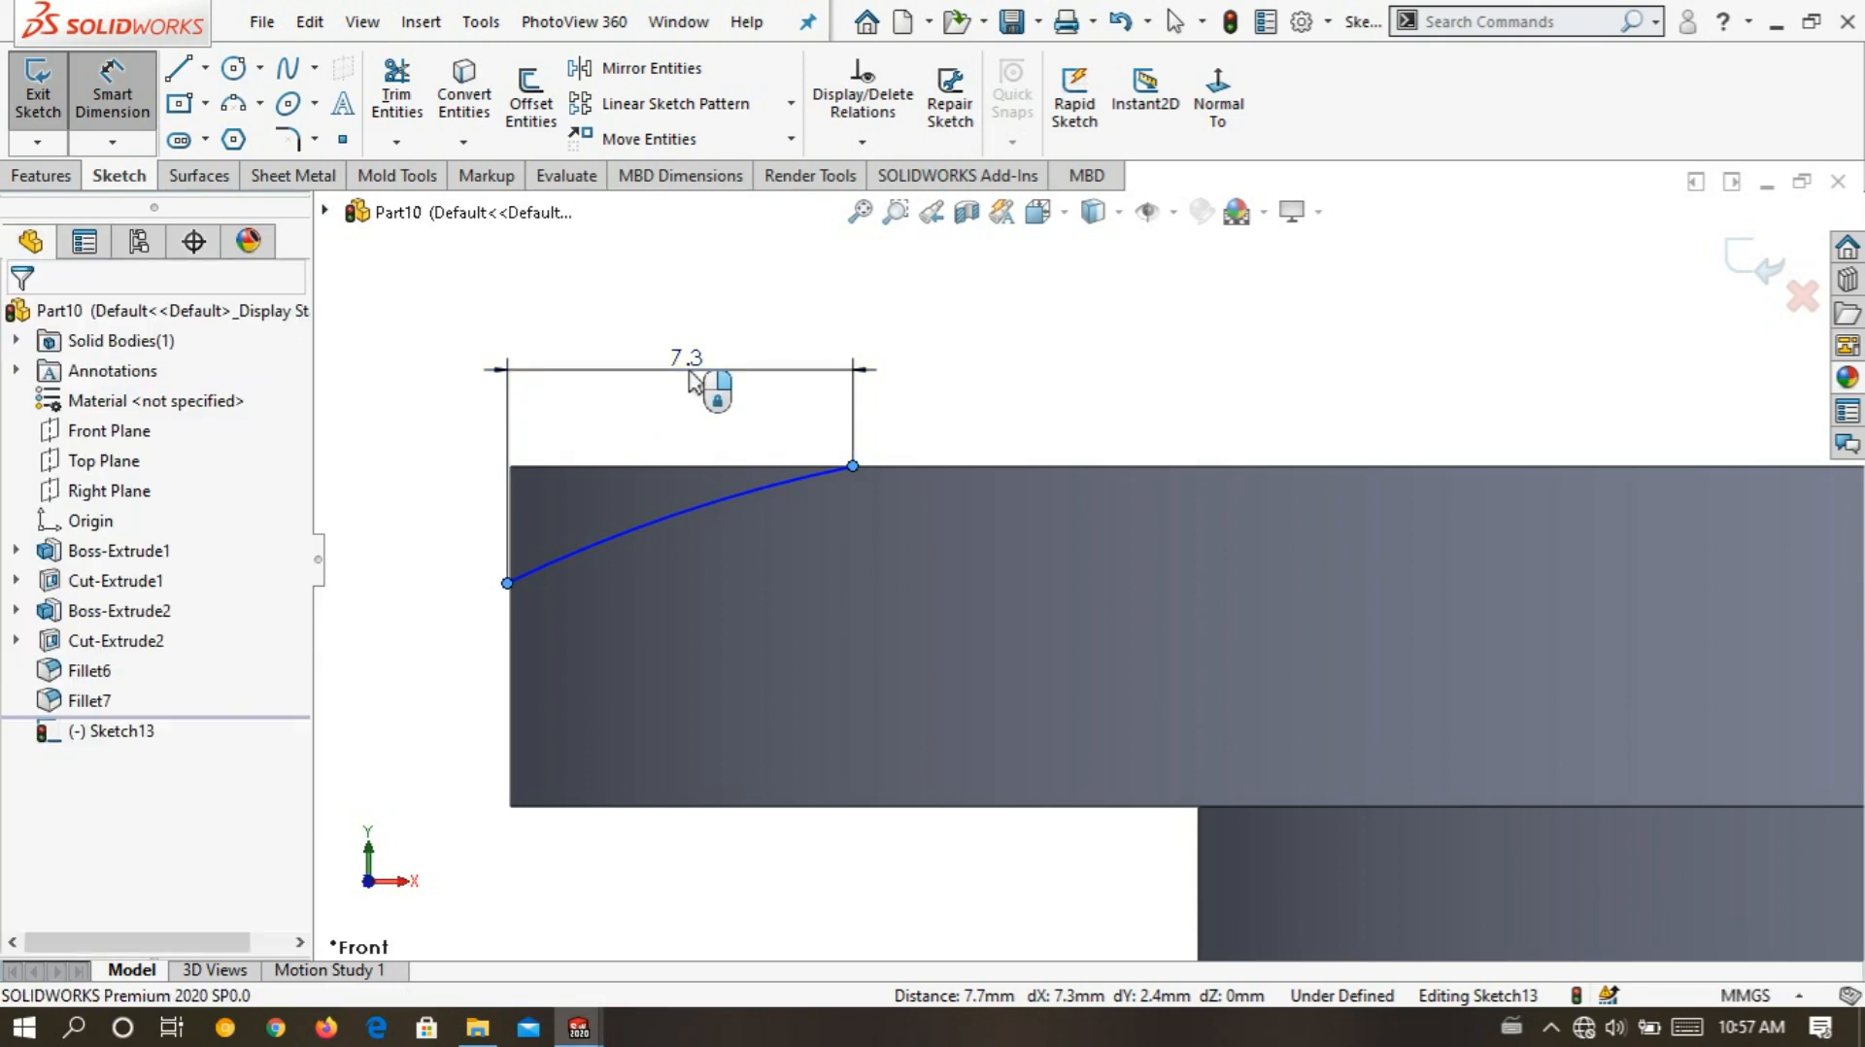
{"action": "type", "text": "4"}
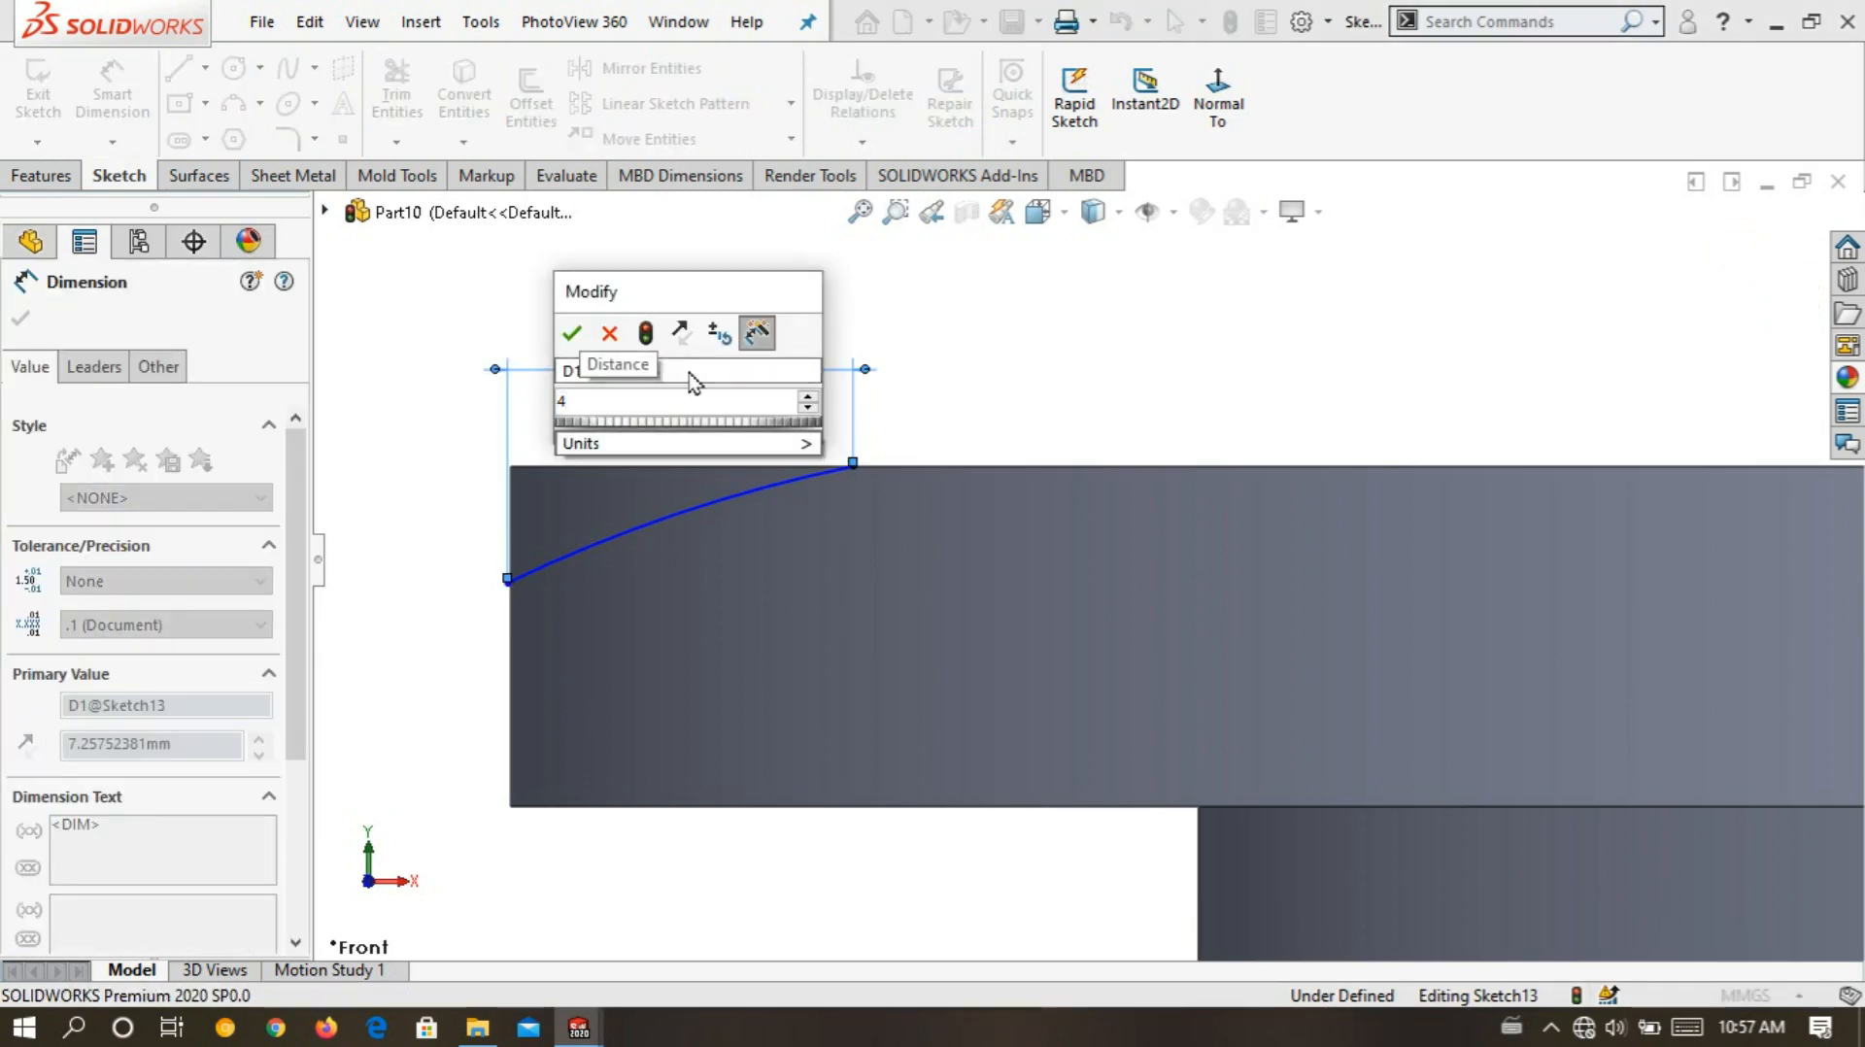
{"action": "type", "text": ".8"}
{"action": "left_click", "coordinate": [580, 335]}
{"action": "scroll", "coordinate": [490, 559], "scroll_direction": "down", "scroll_amount": 3}
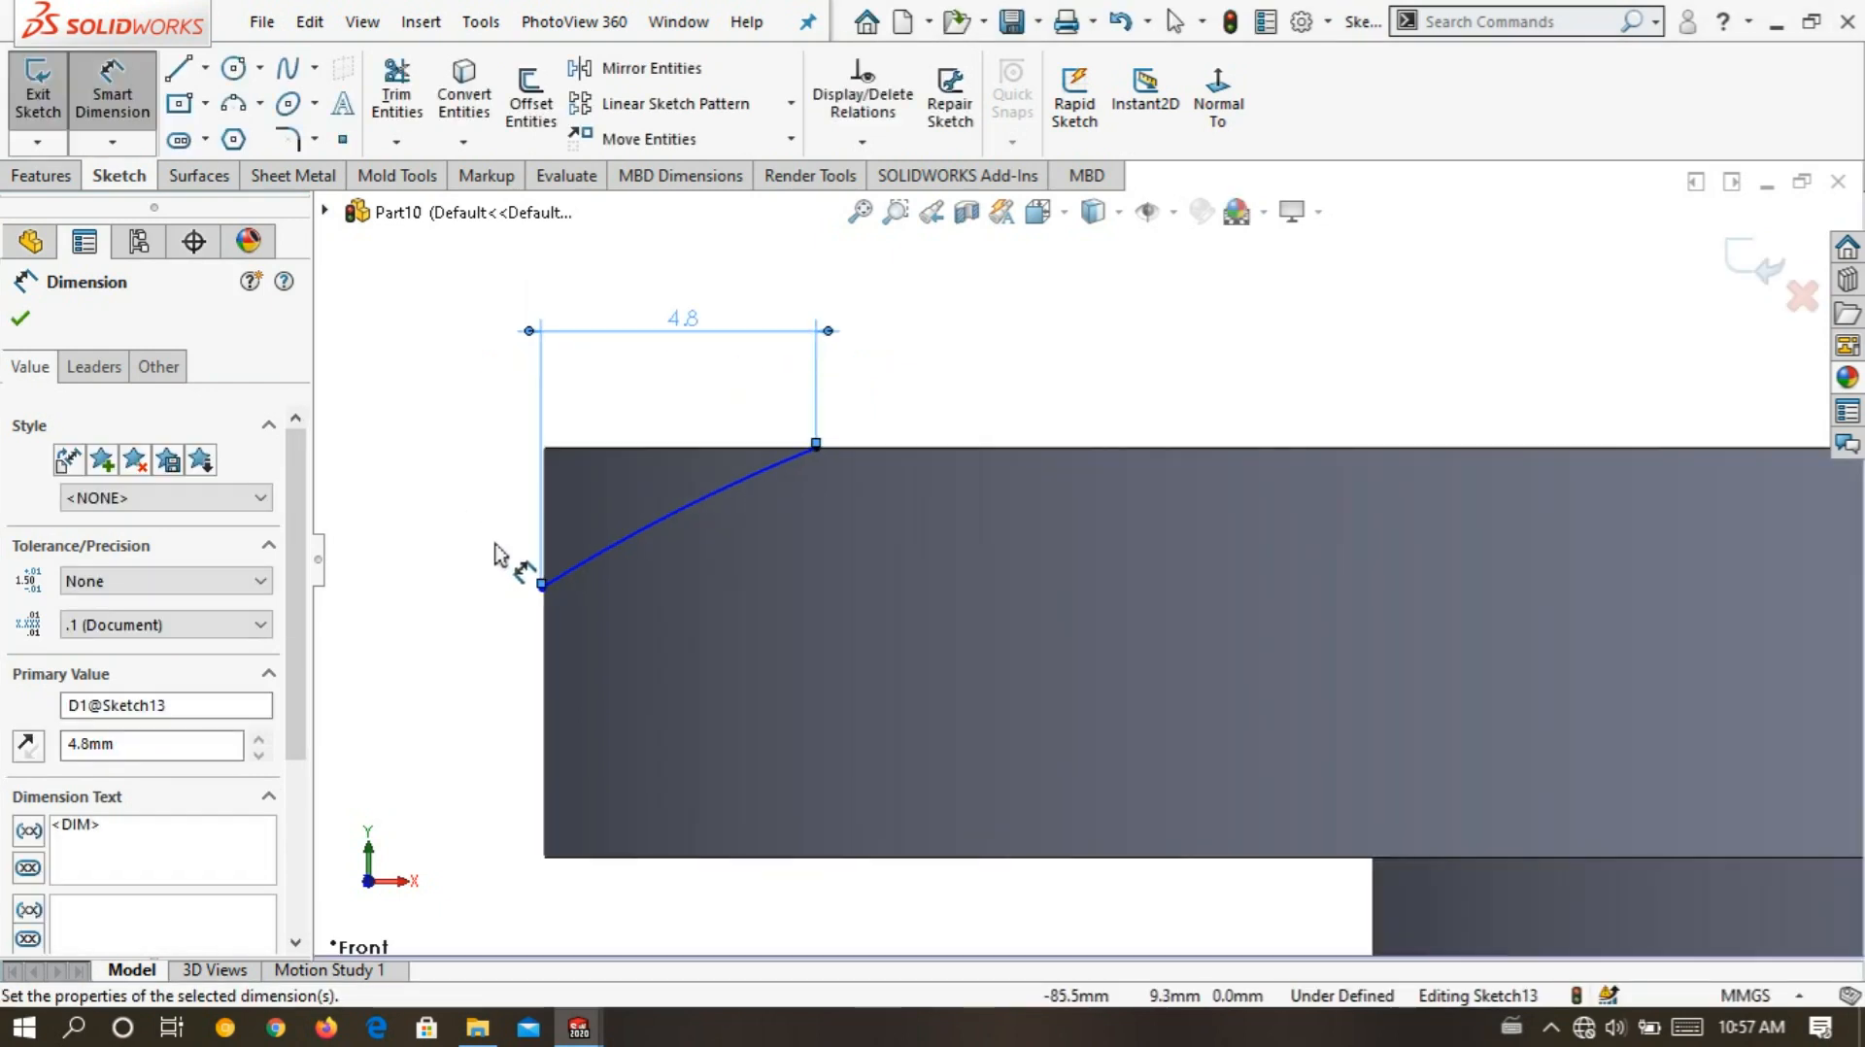
{"action": "left_click", "coordinate": [442, 495]}
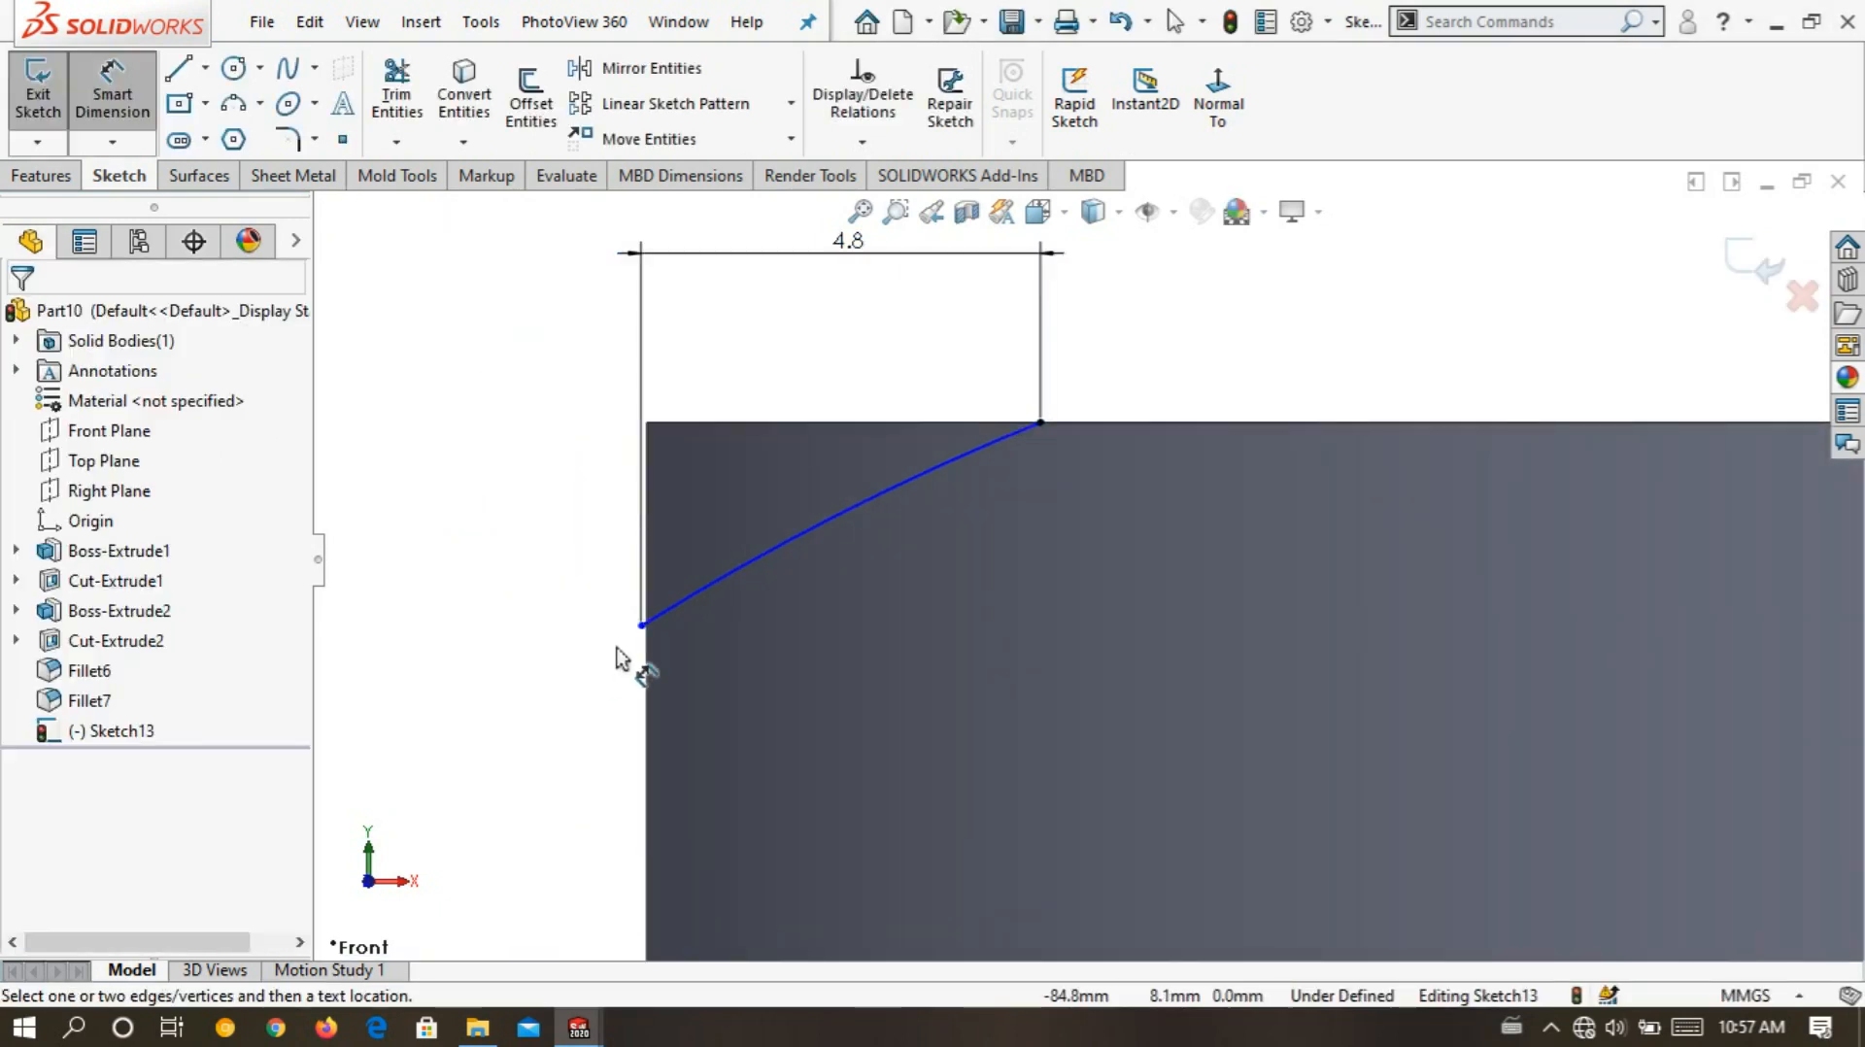
- Dimension the vertical distance from the arc's lower endpoint to the disc's upper face as 1.65 mm
{"action": "left_click", "coordinate": [641, 626]}
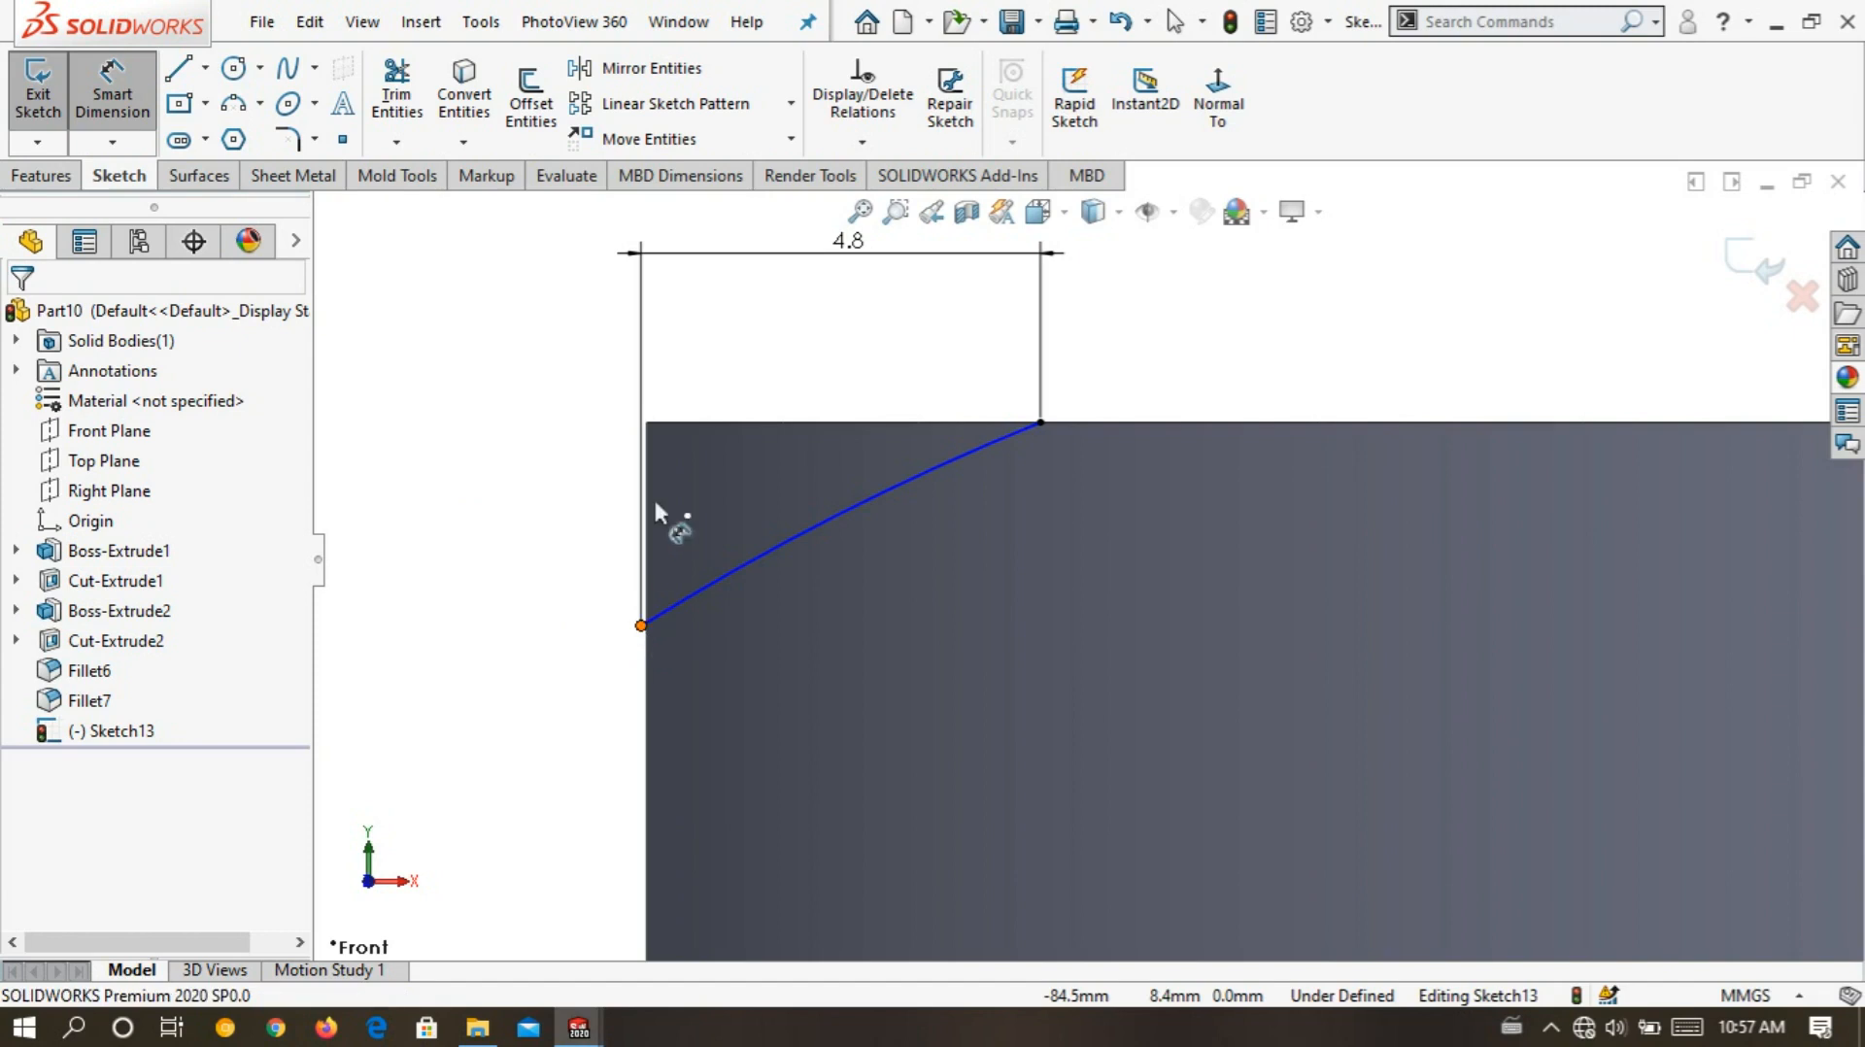
{"action": "left_click", "coordinate": [692, 424]}
{"action": "left_click", "coordinate": [487, 506]}
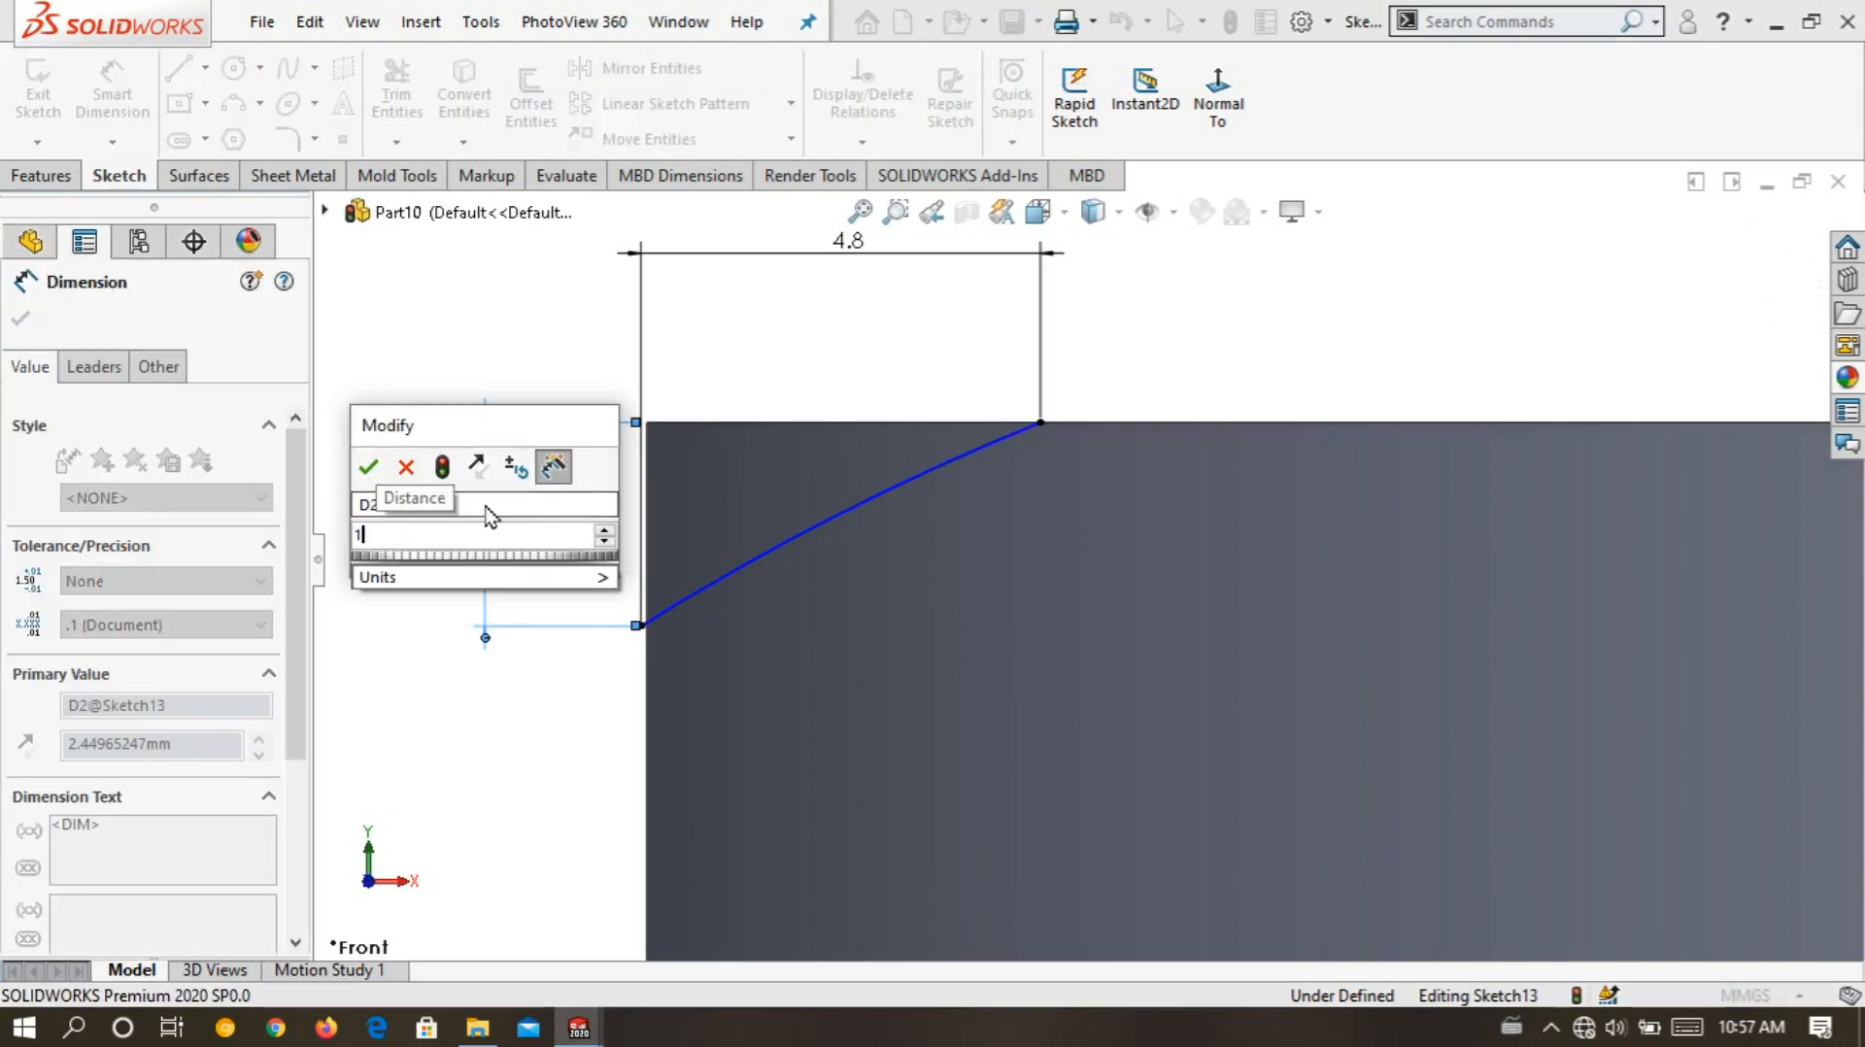
{"action": "type", "text": "1."}
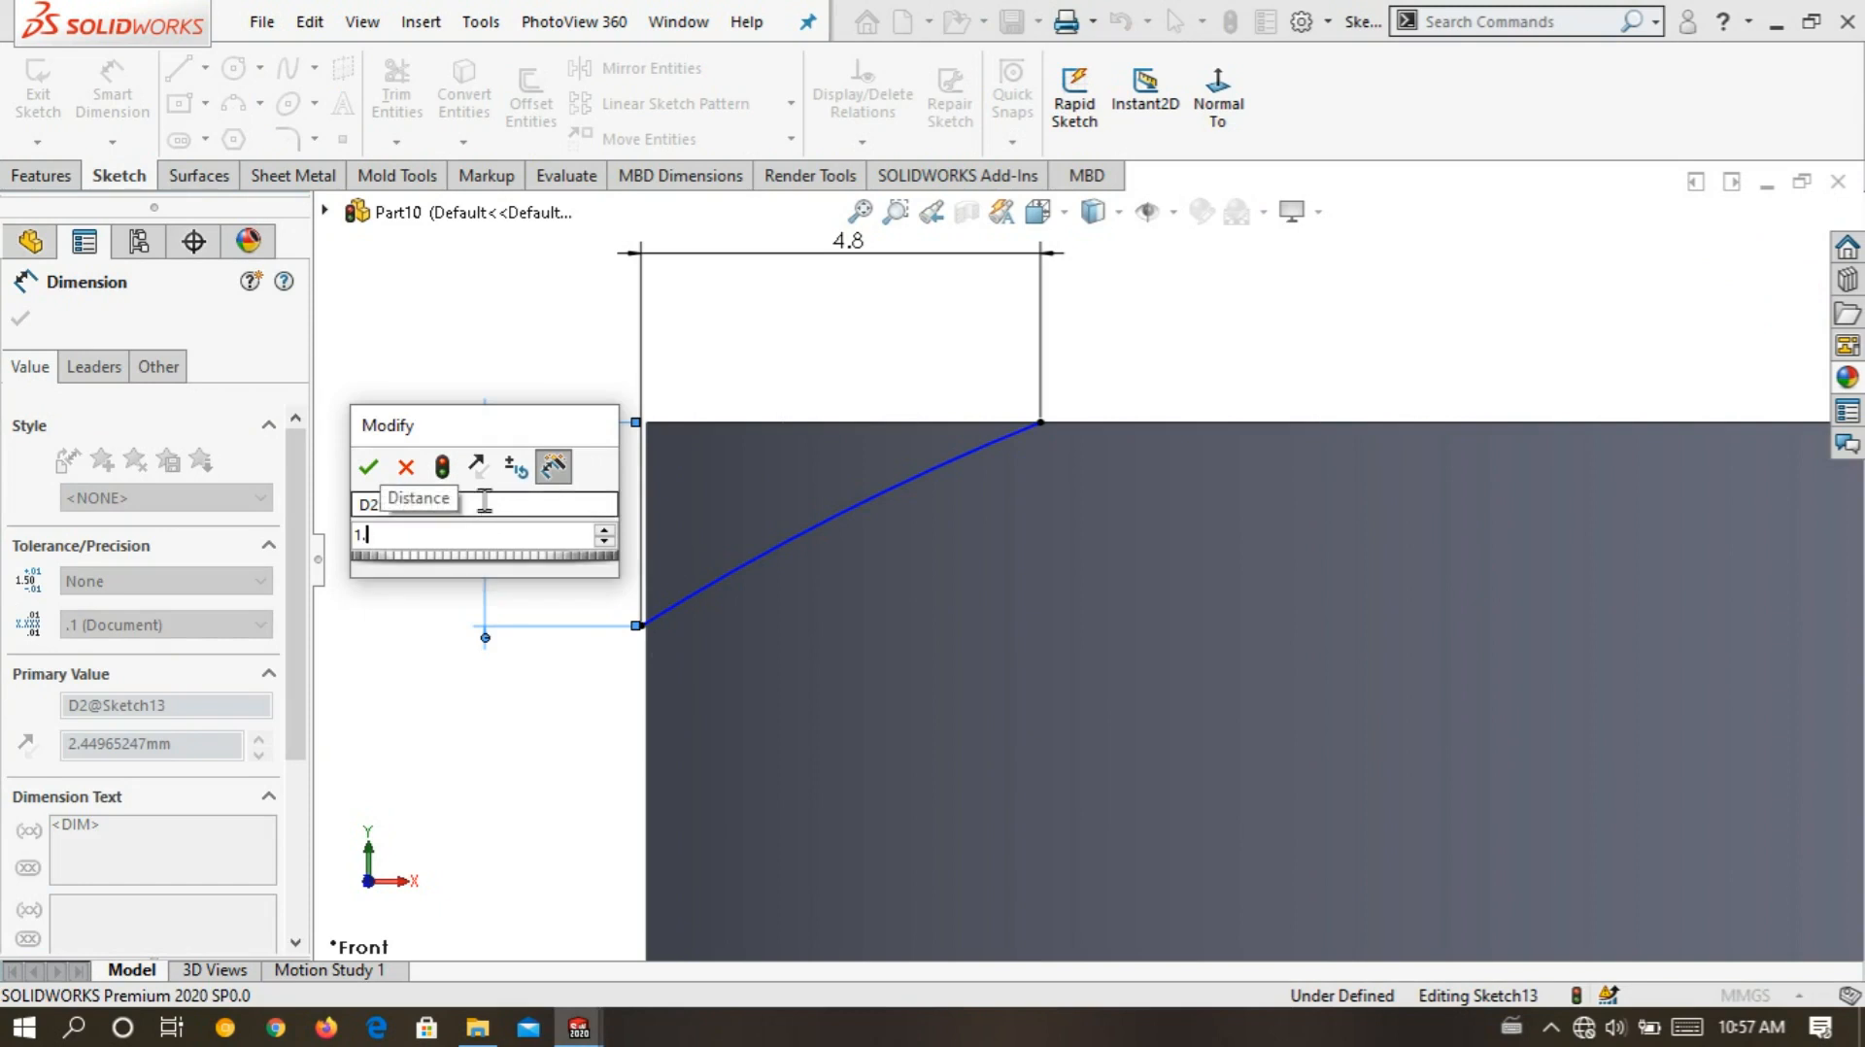
{"action": "type", "text": "65"}
{"action": "left_click", "coordinate": [371, 470]}
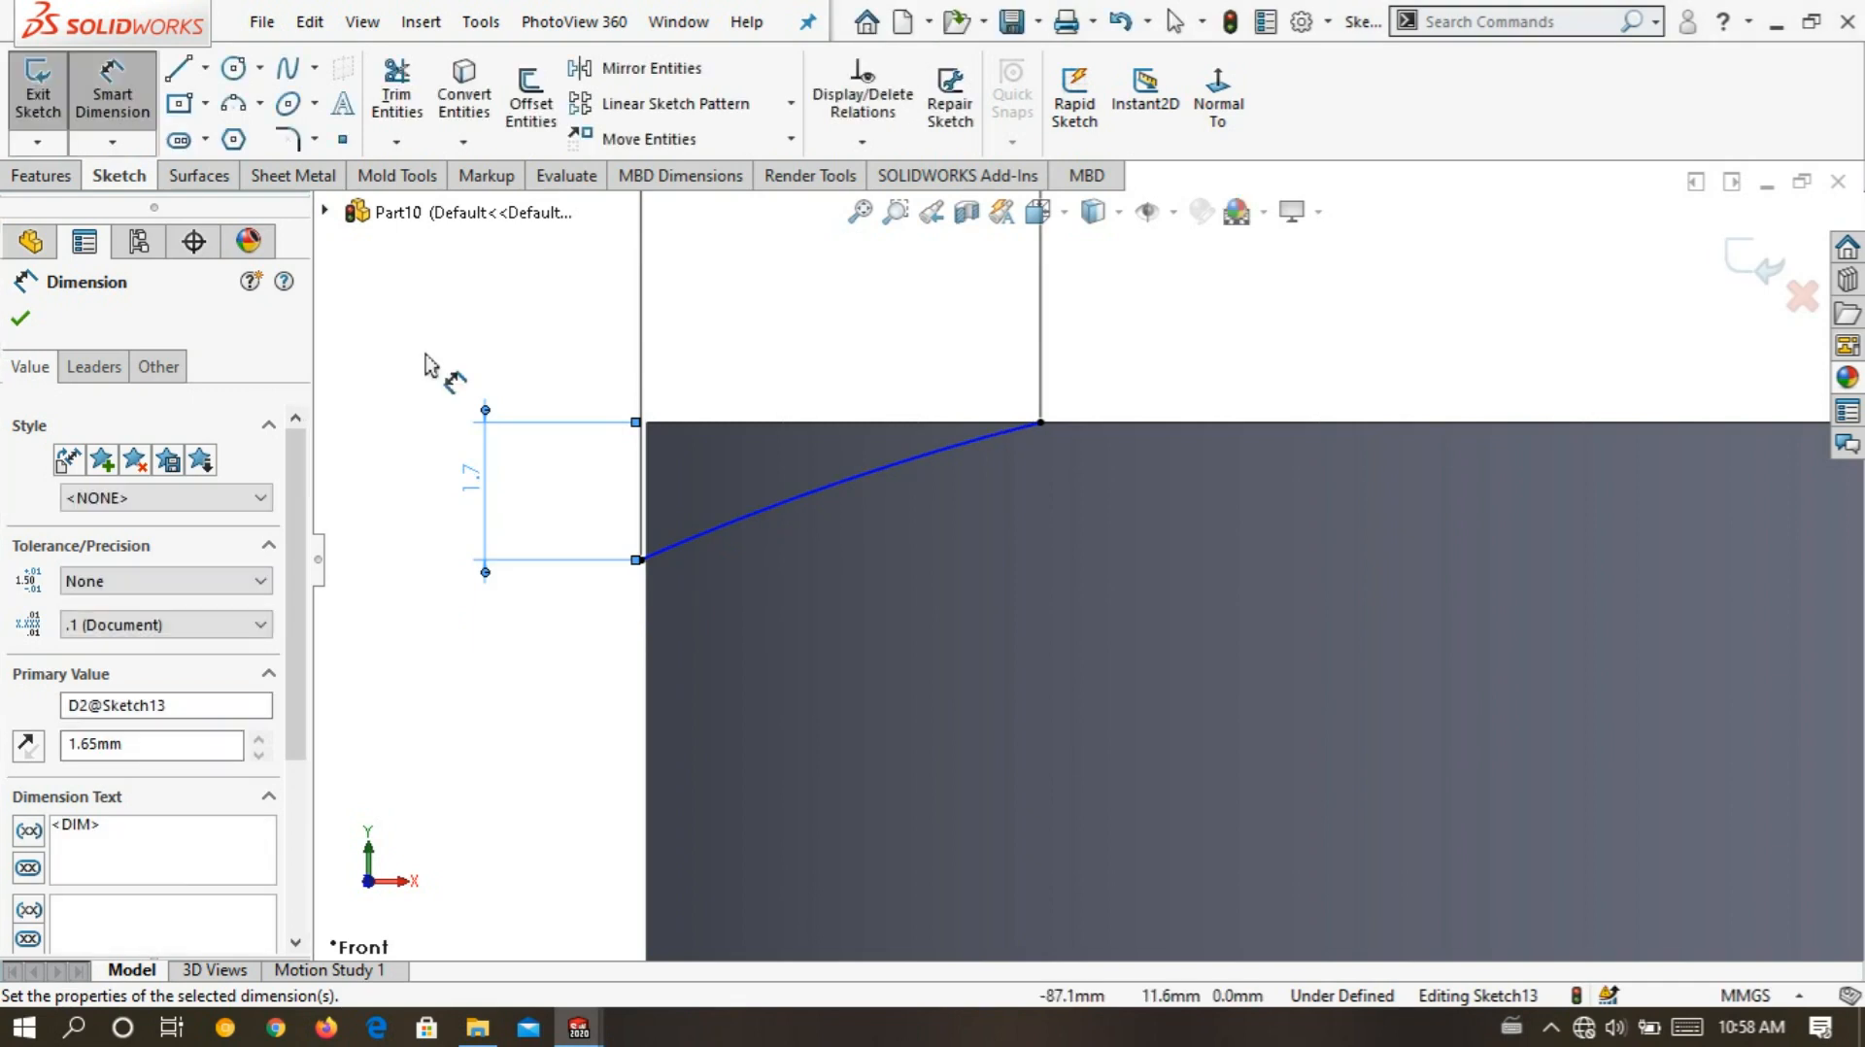
- Dimension the arc's radius as 12.6 mm
{"action": "left_click", "coordinate": [749, 513]}
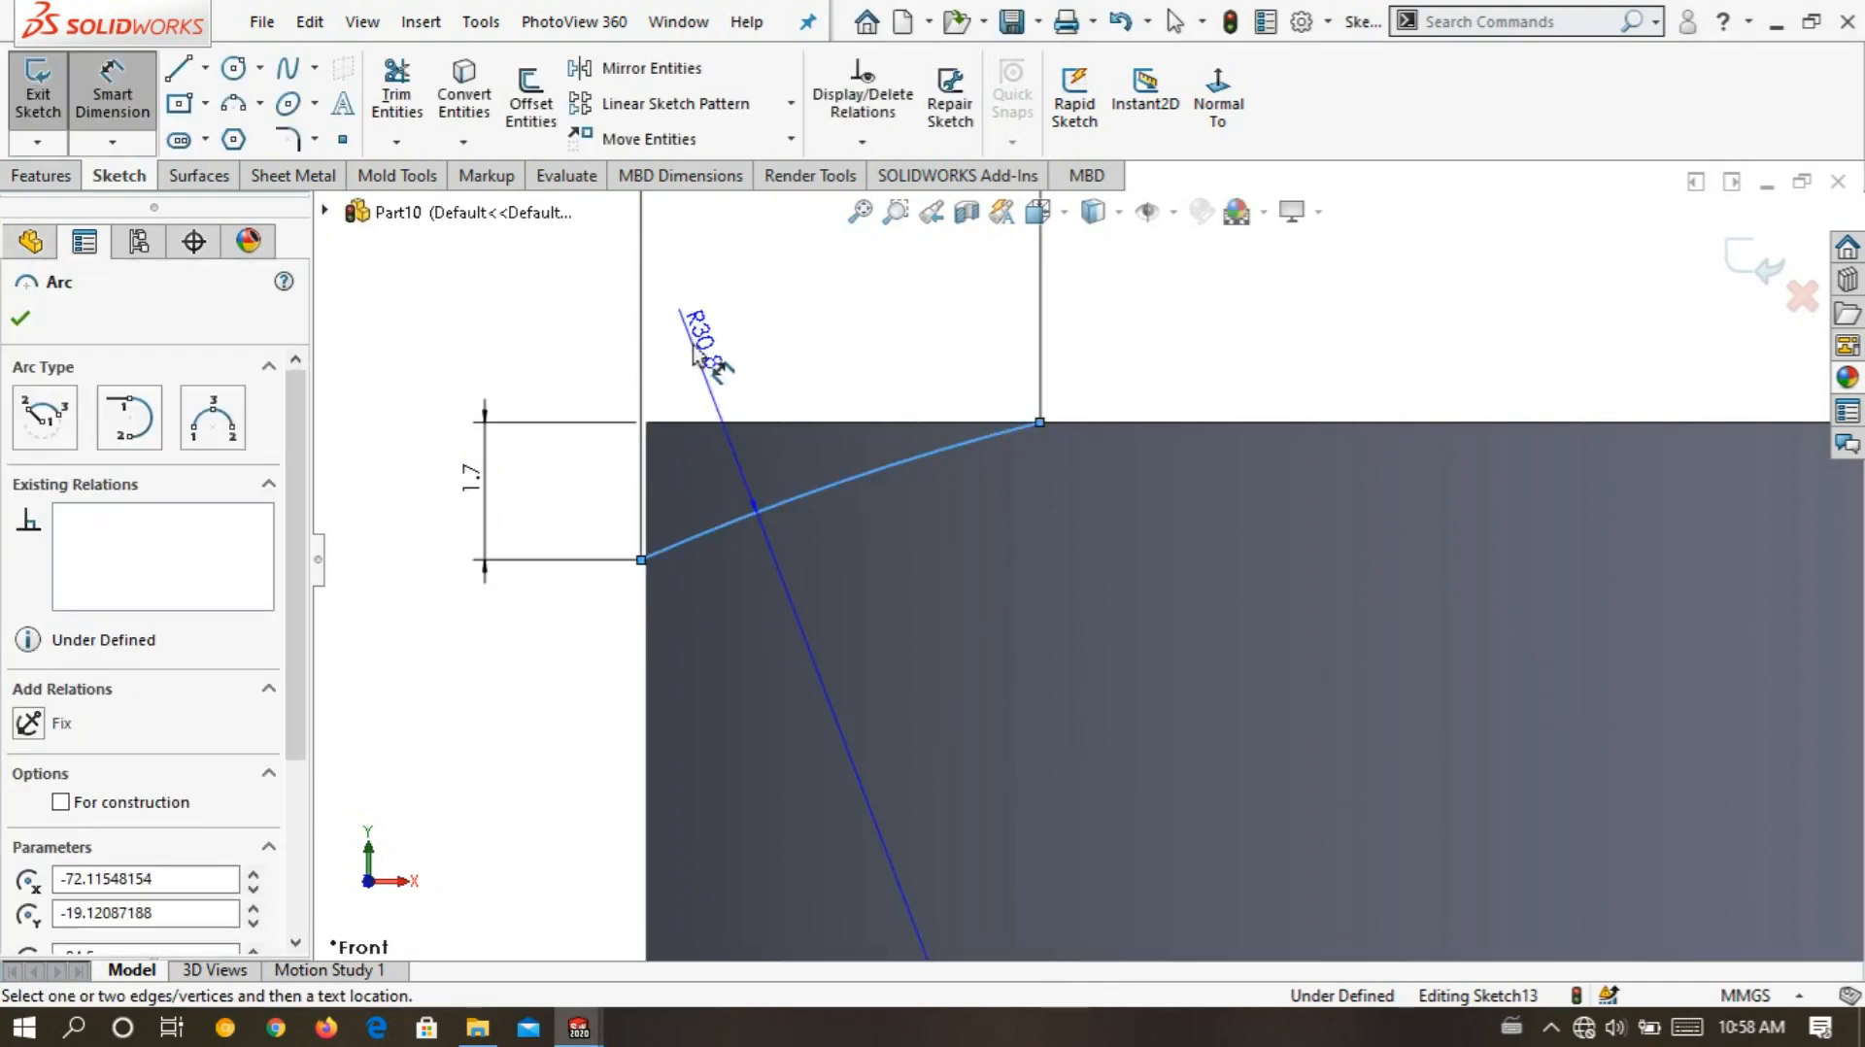
{"action": "left_click", "coordinate": [692, 345]}
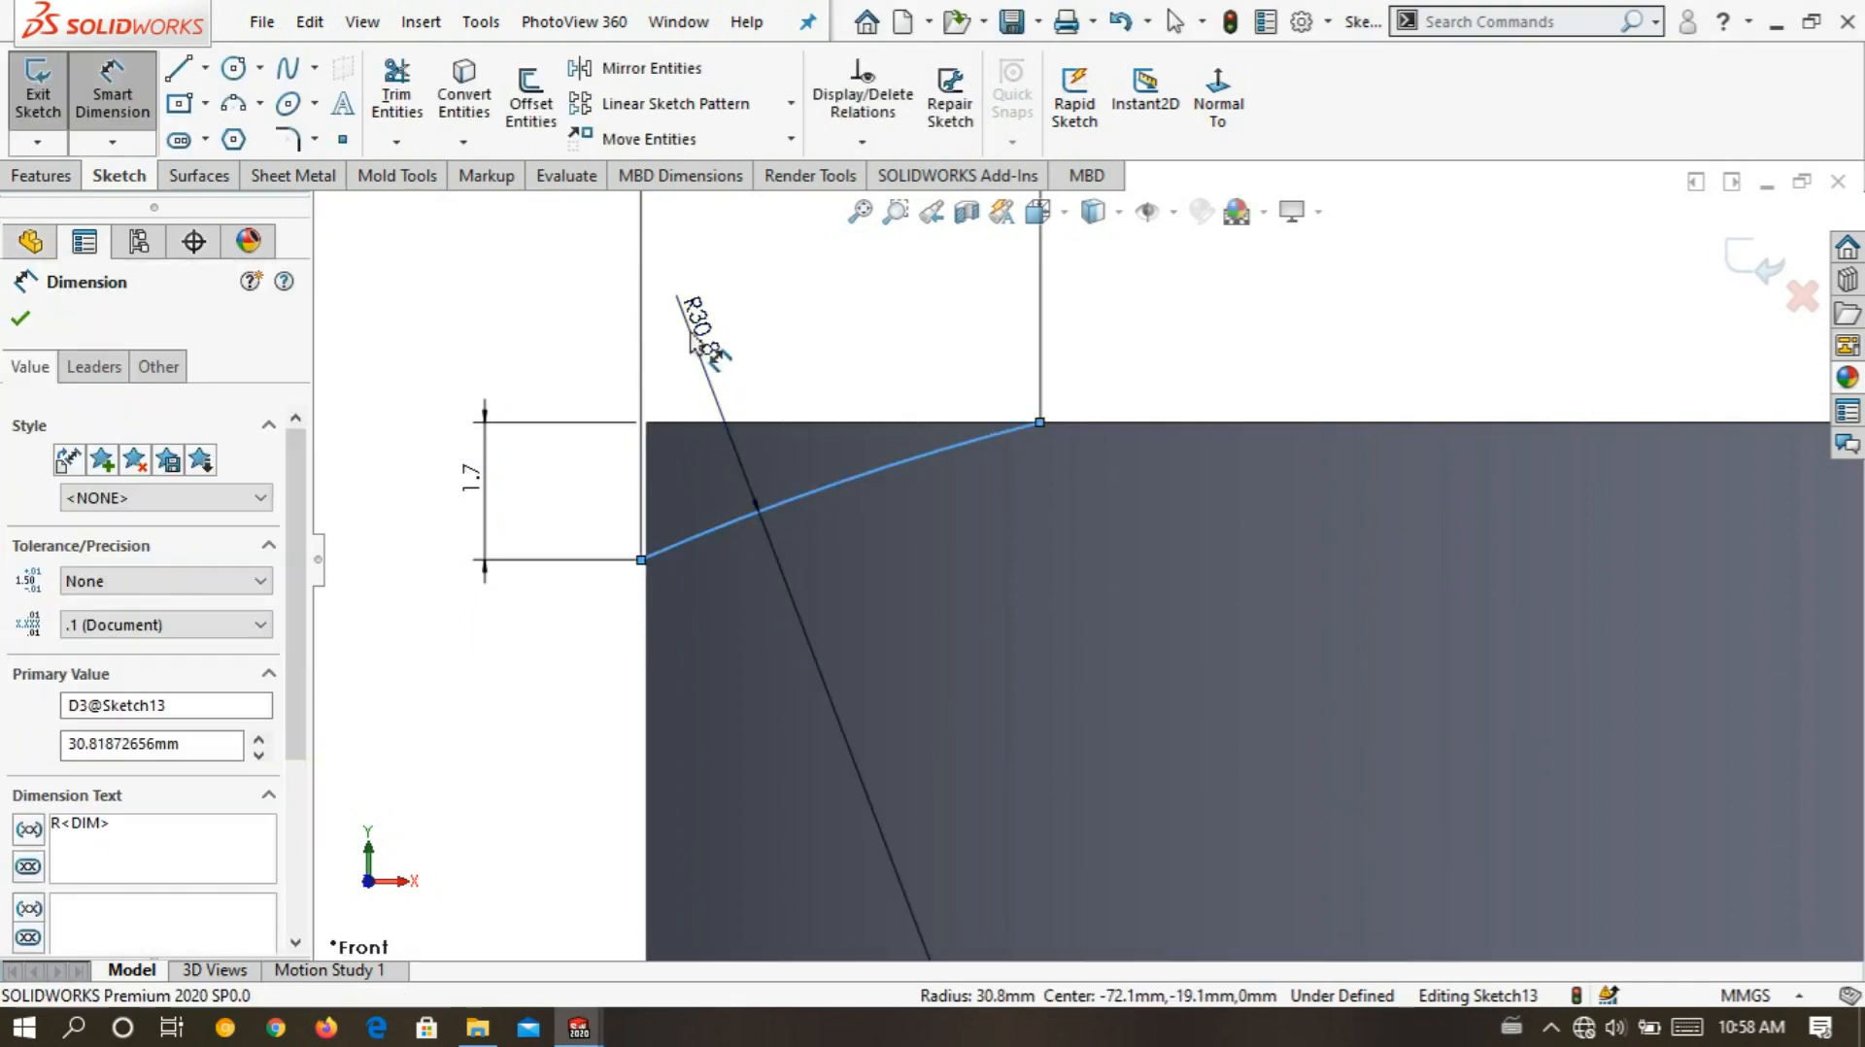
{"action": "type", "text": "12."}
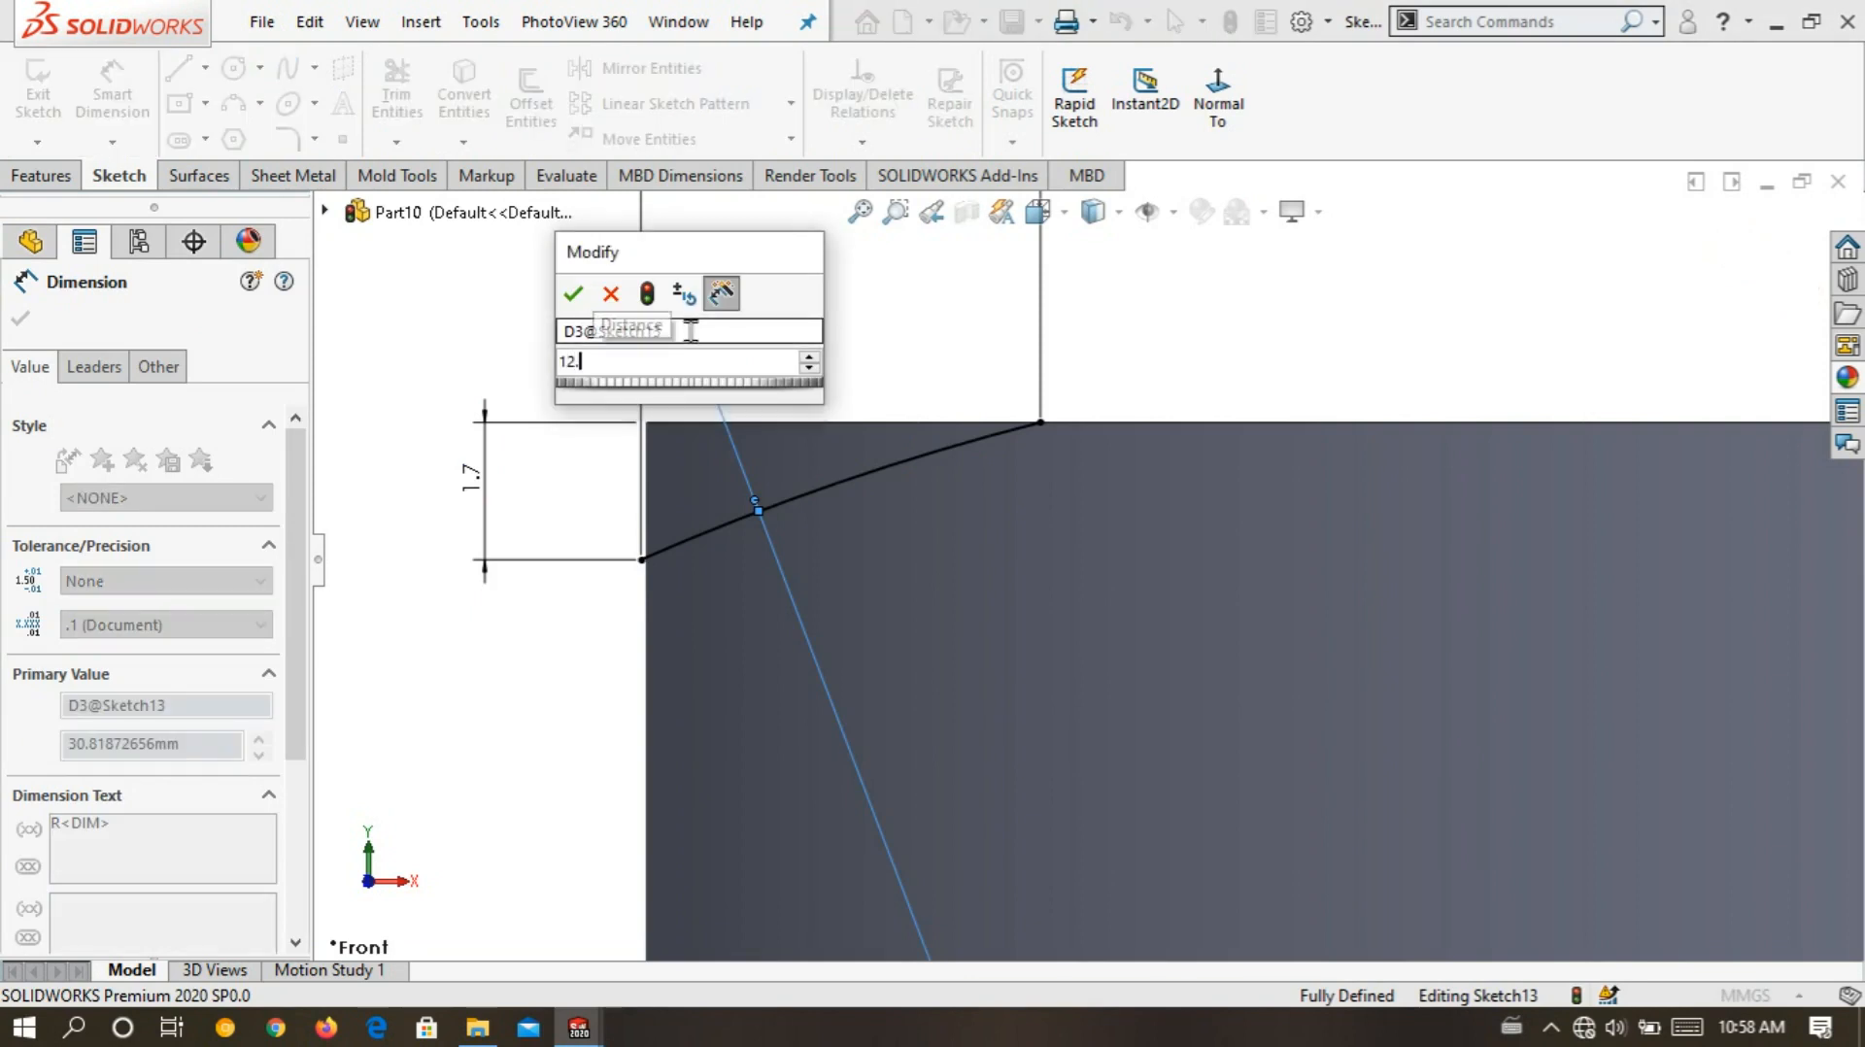
{"action": "type", "text": "5"}
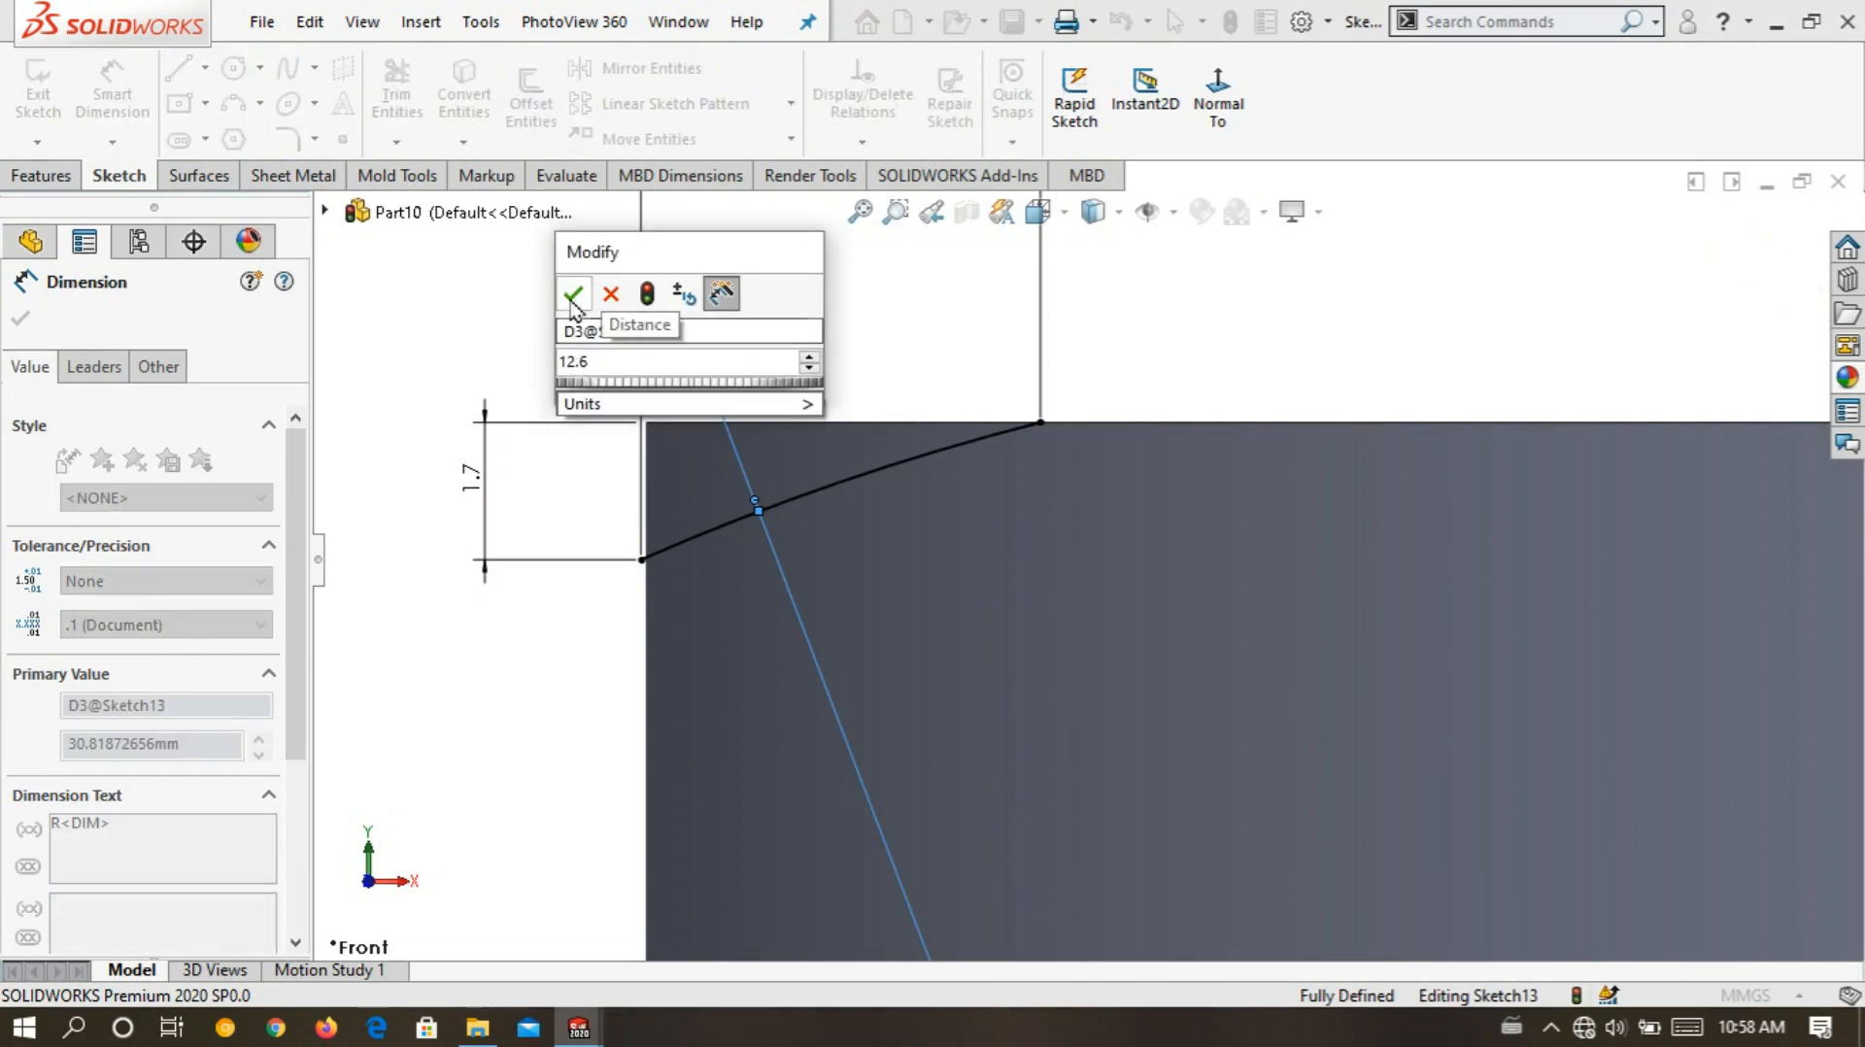
{"action": "left_click", "coordinate": [573, 296]}
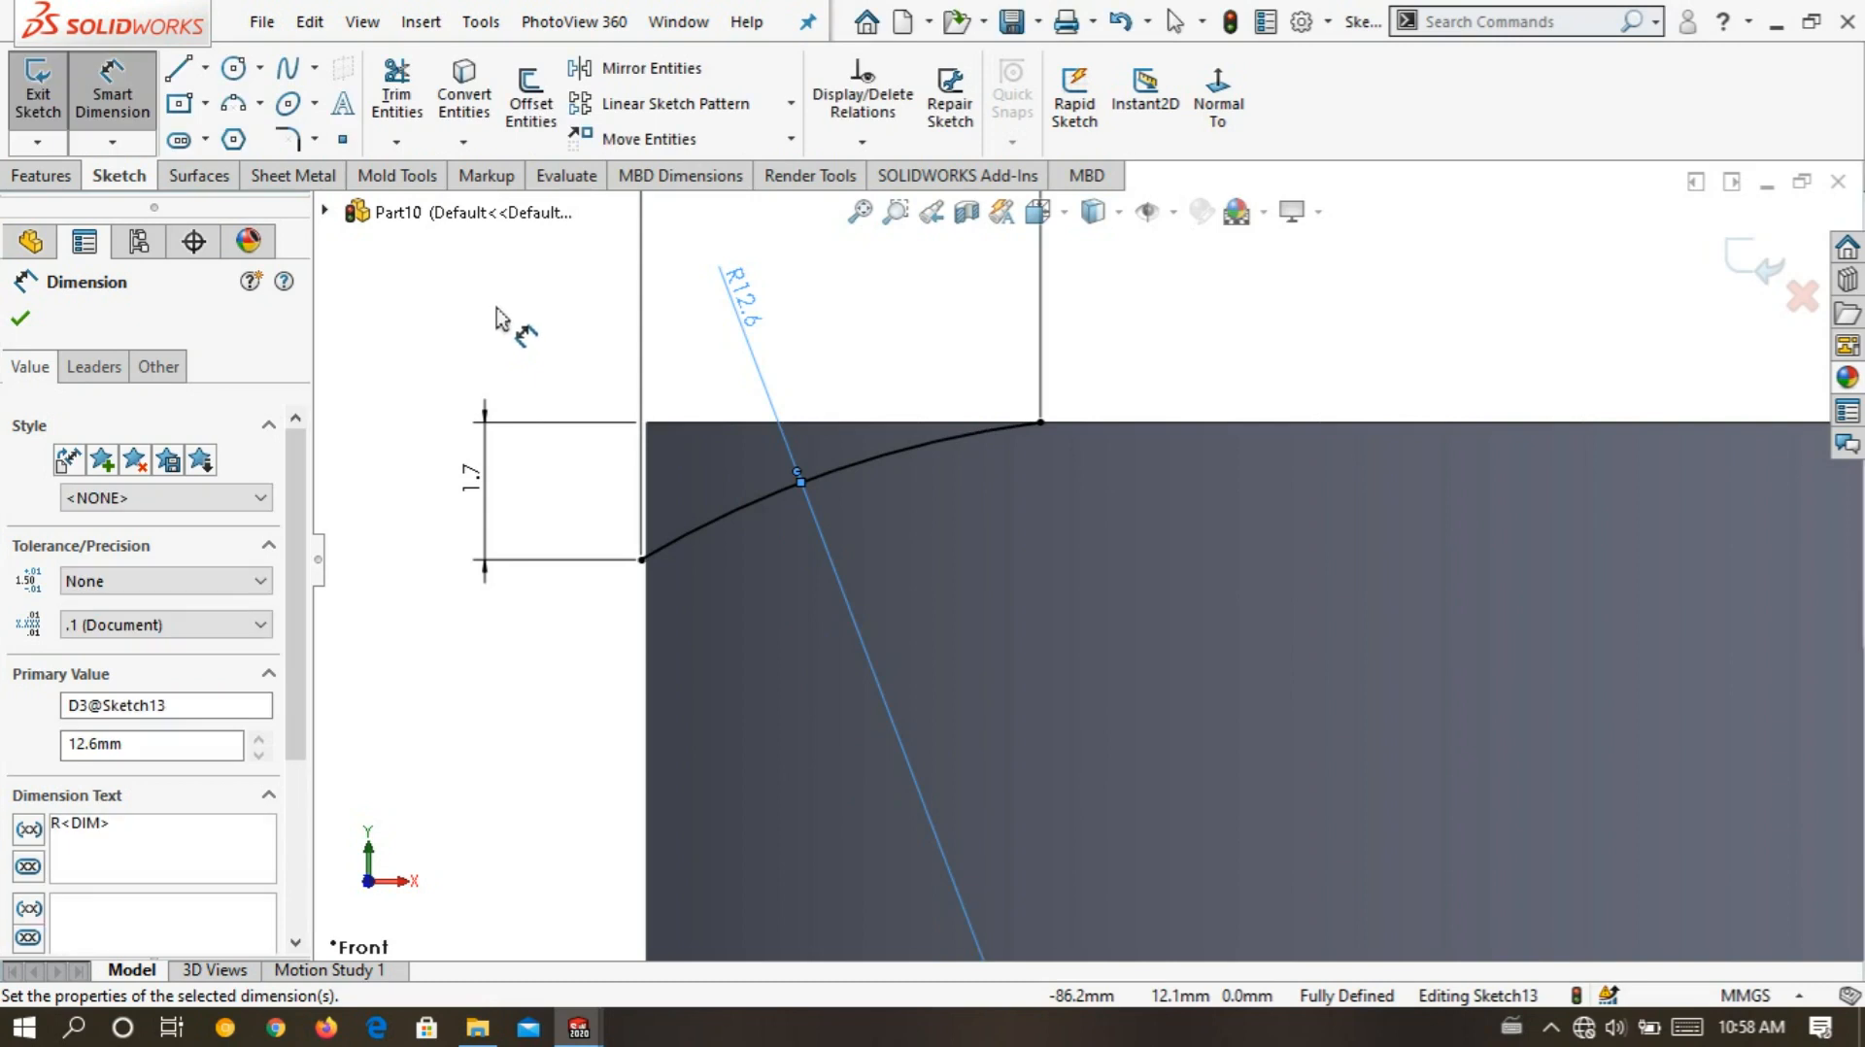
{"action": "key", "text": "Escape"}
- Close the profile above the arc with two vertical lines and a horizontal line about 0.6 mm above the disc's upper face
{"action": "left_click", "coordinate": [178, 68]}
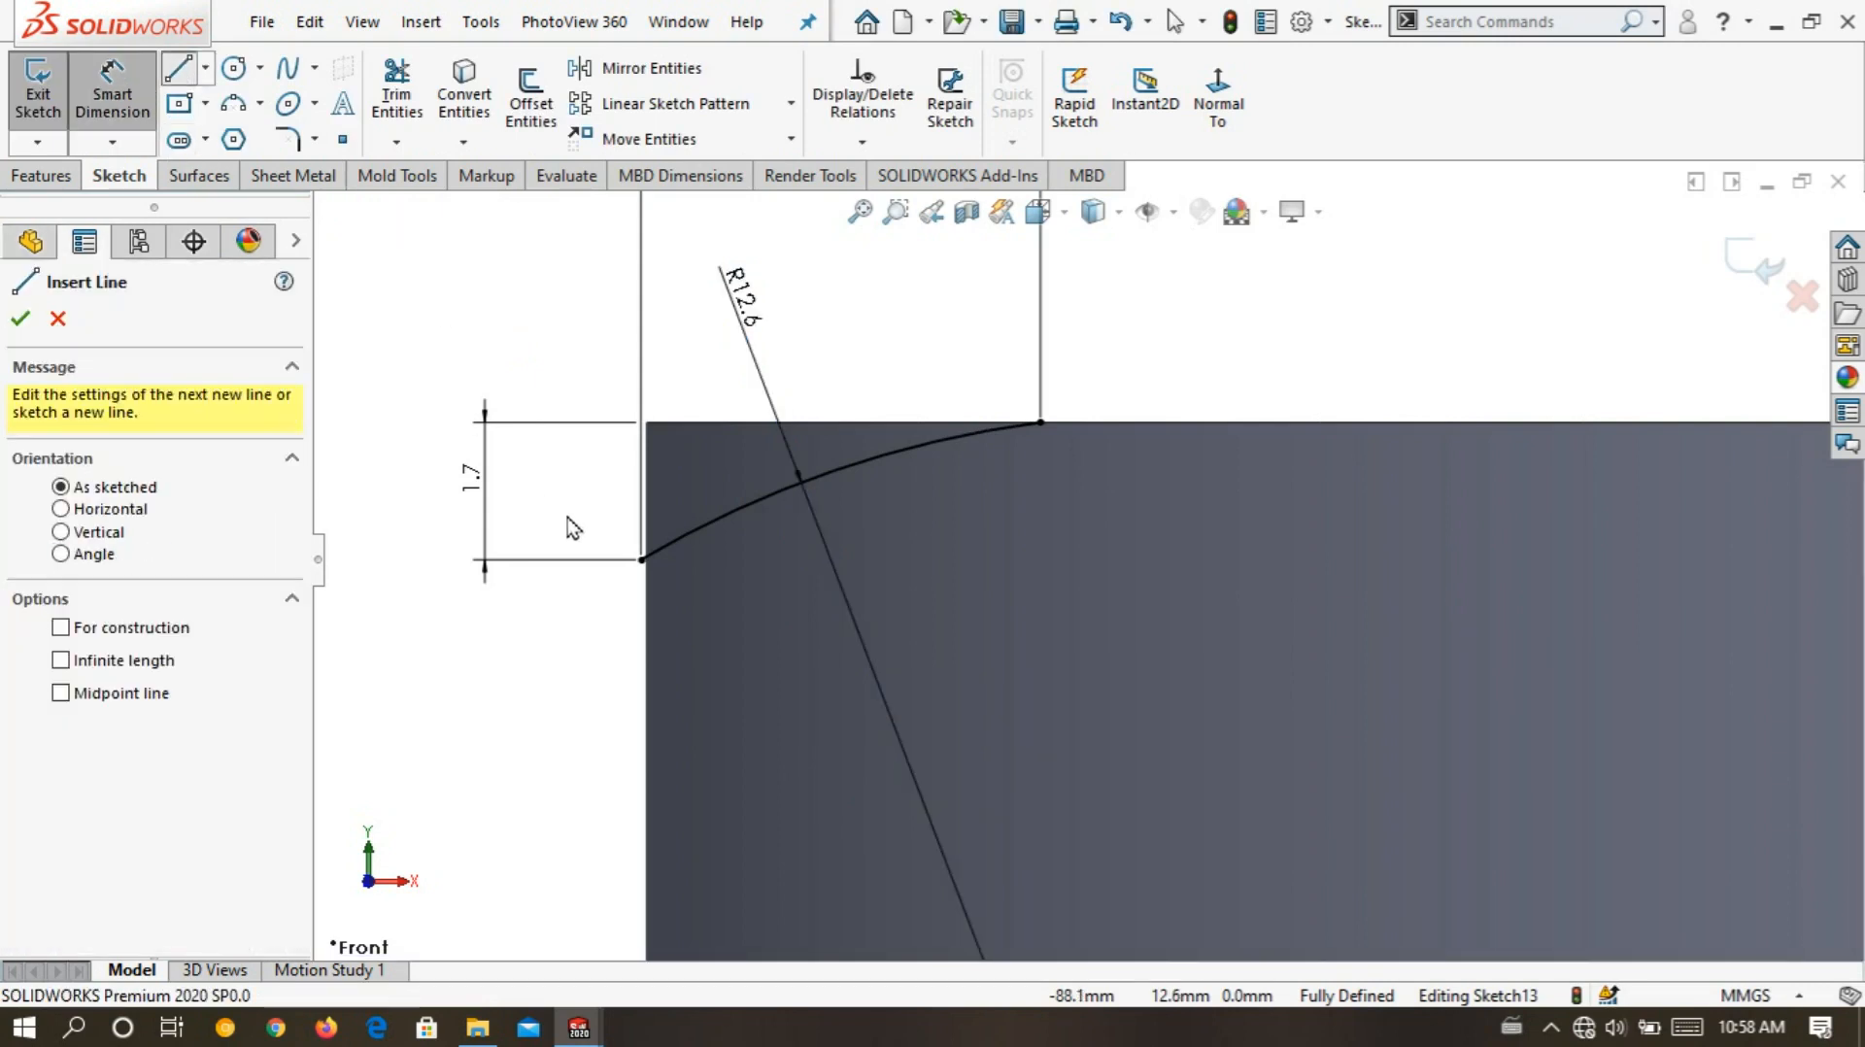
{"action": "left_click", "coordinate": [641, 559]}
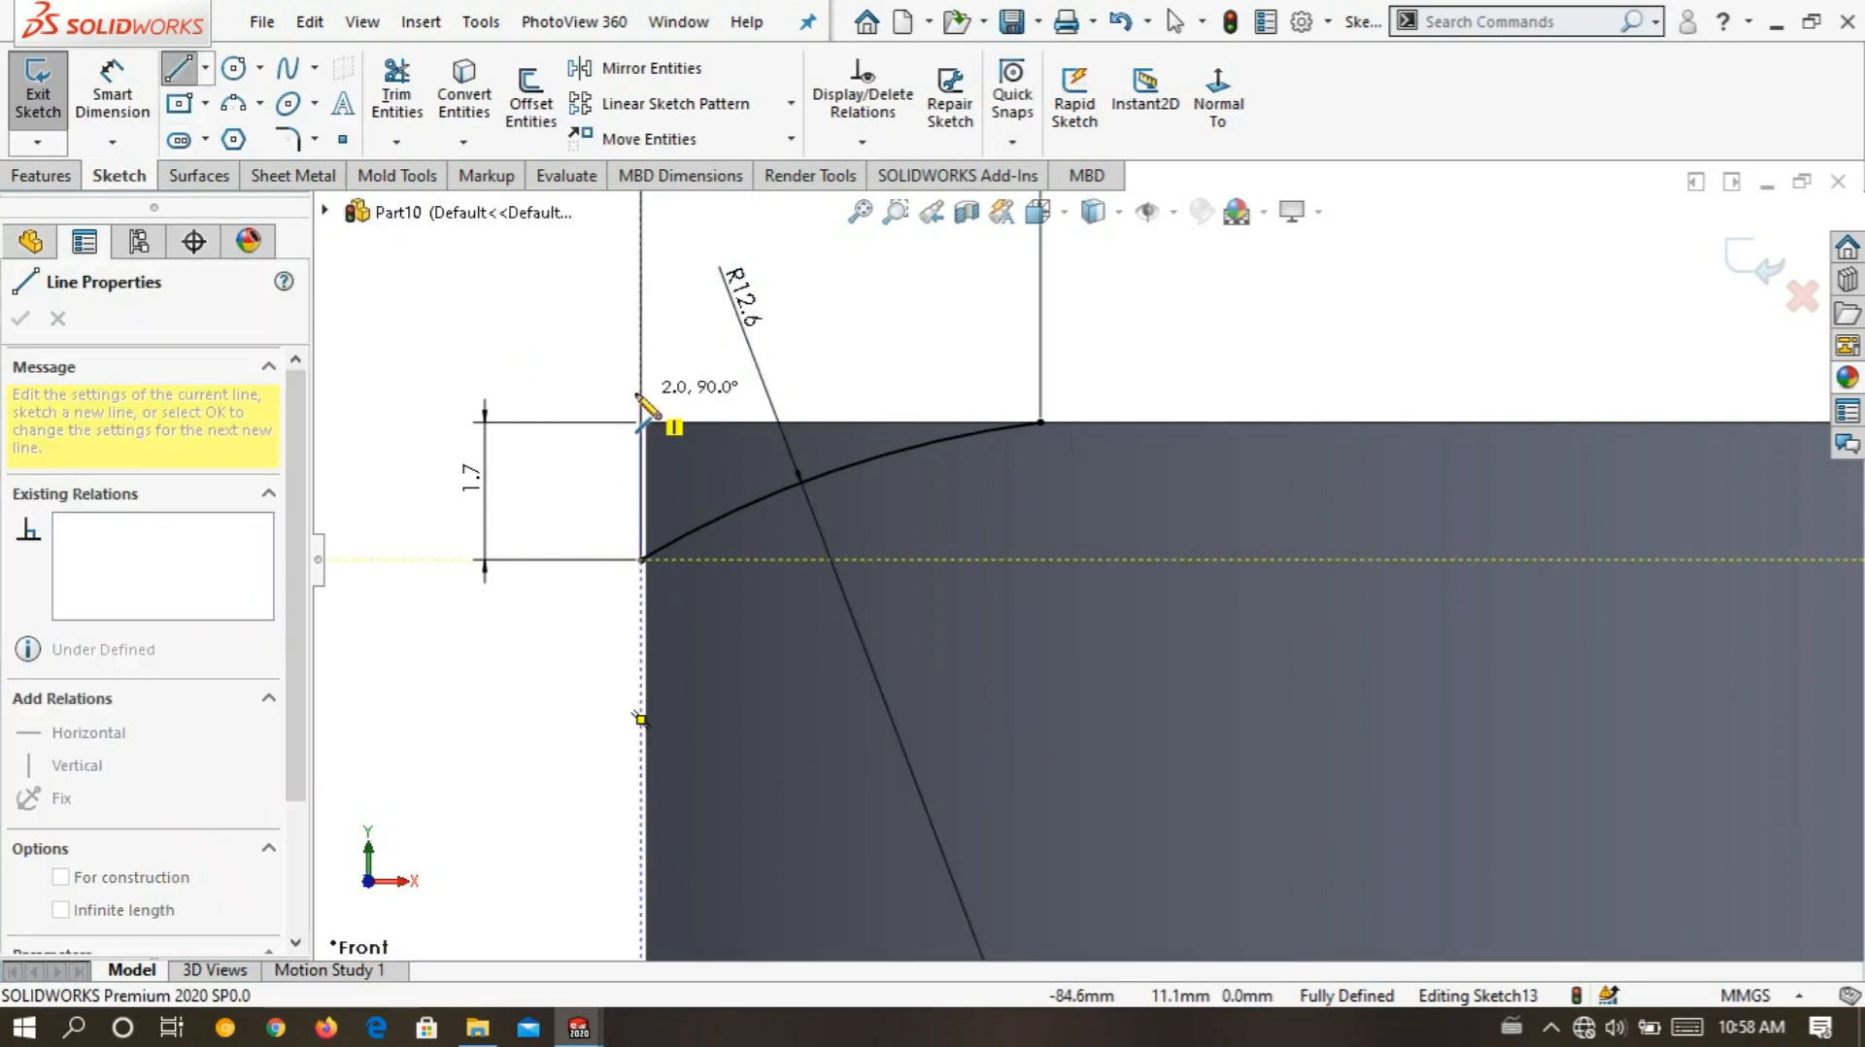
{"action": "left_click", "coordinate": [641, 383]}
{"action": "scroll", "coordinate": [1103, 384], "scroll_direction": "down", "scroll_amount": 5}
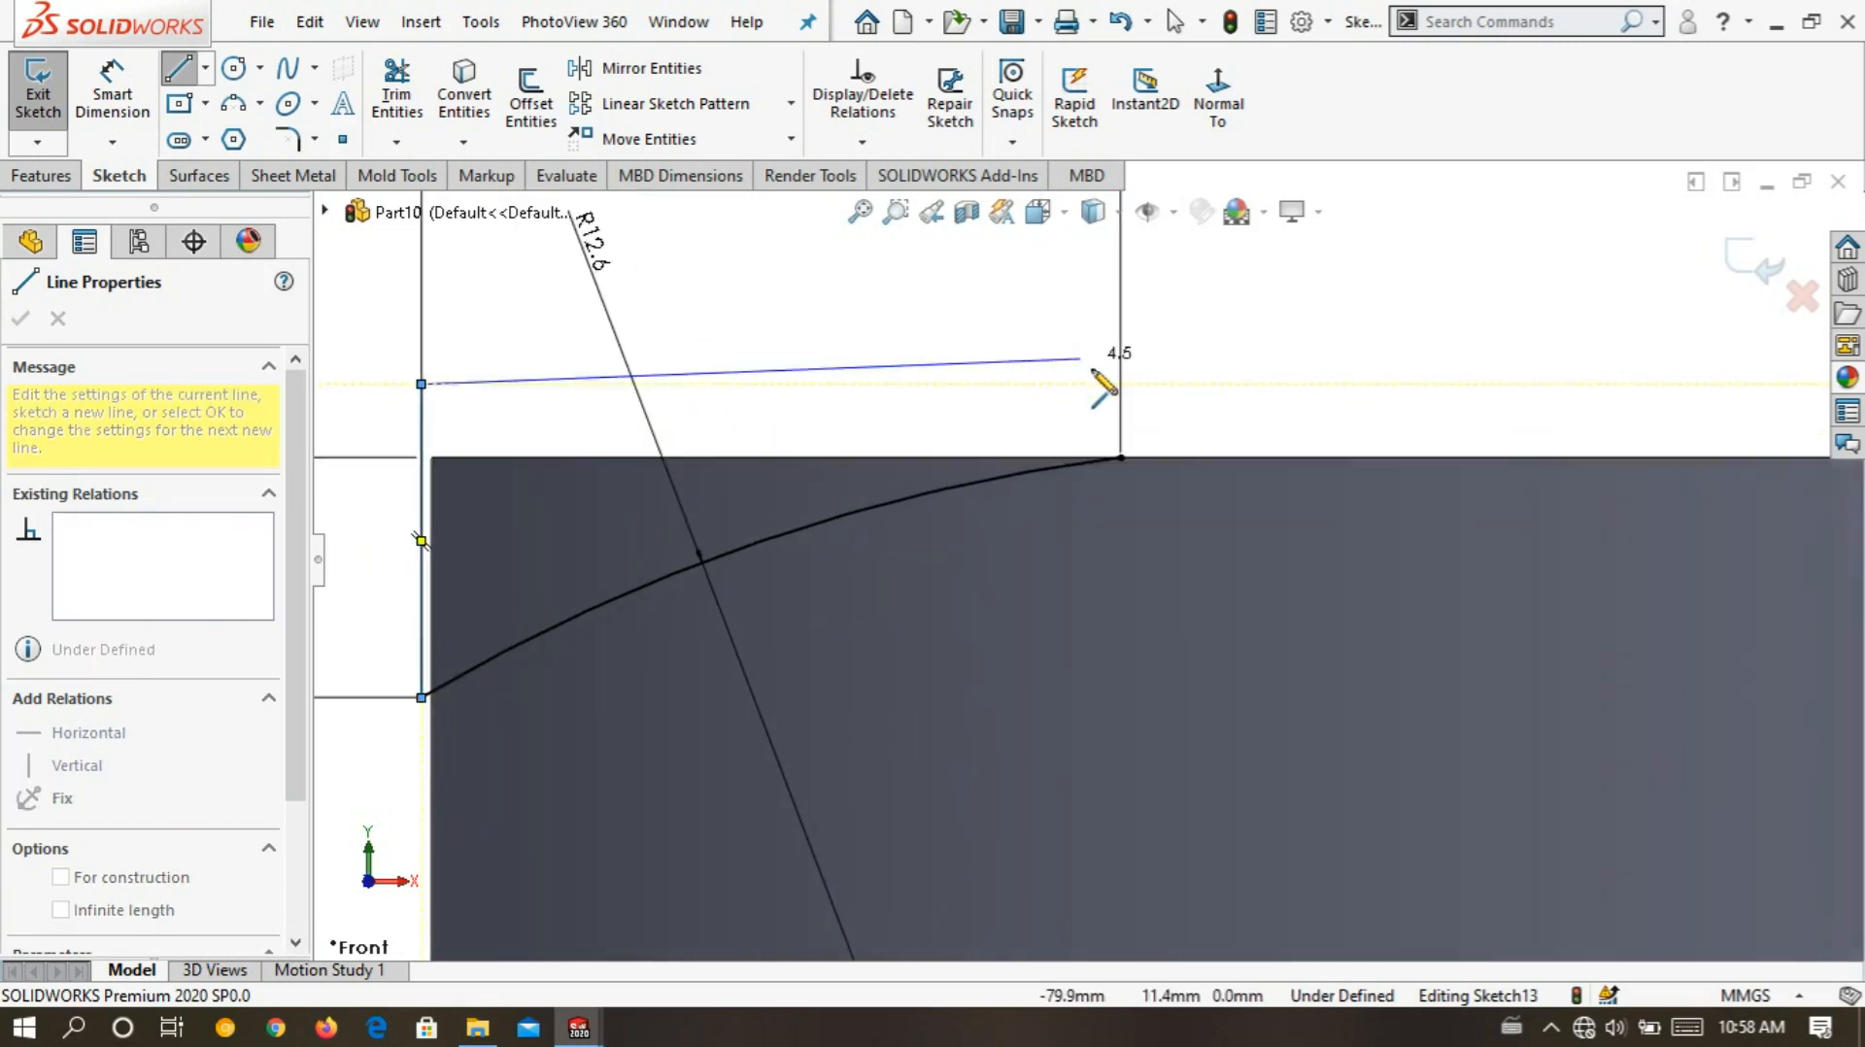
{"action": "left_click", "coordinate": [1132, 407]}
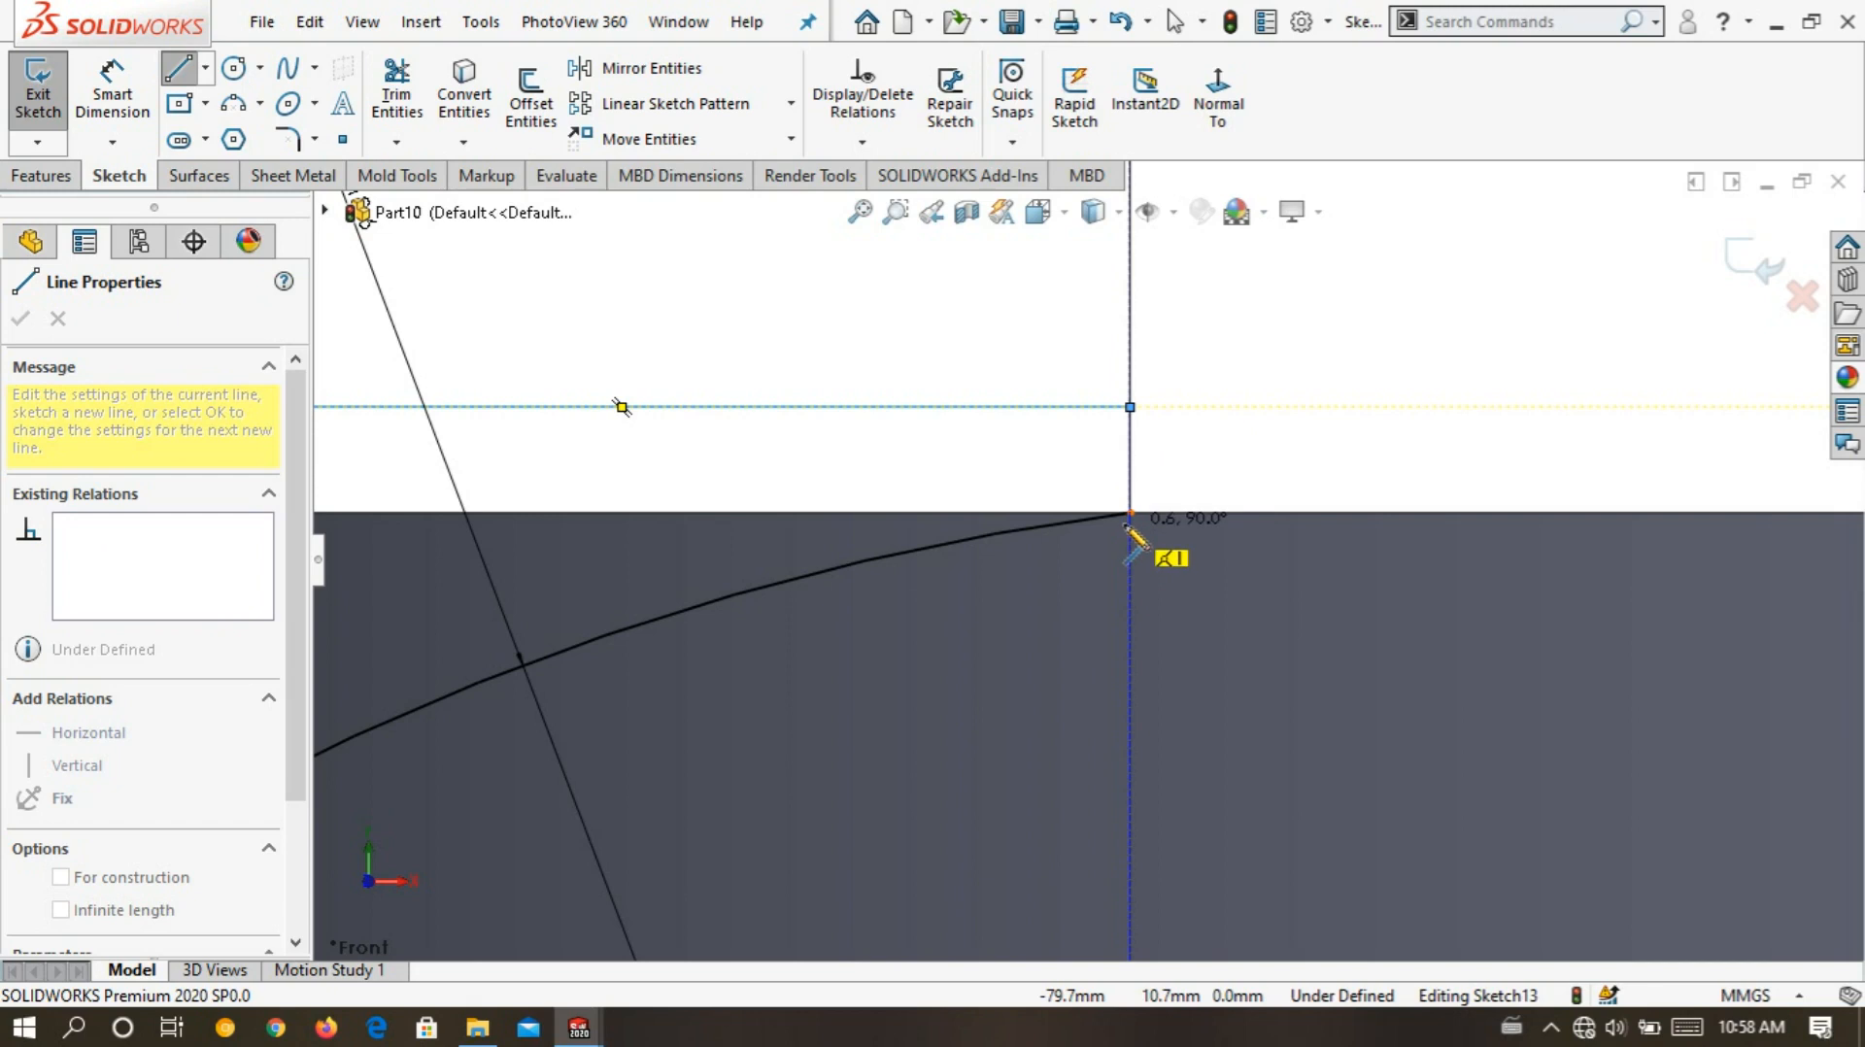
{"action": "left_click", "coordinate": [1132, 515]}
{"action": "right_click", "coordinate": [976, 294]}
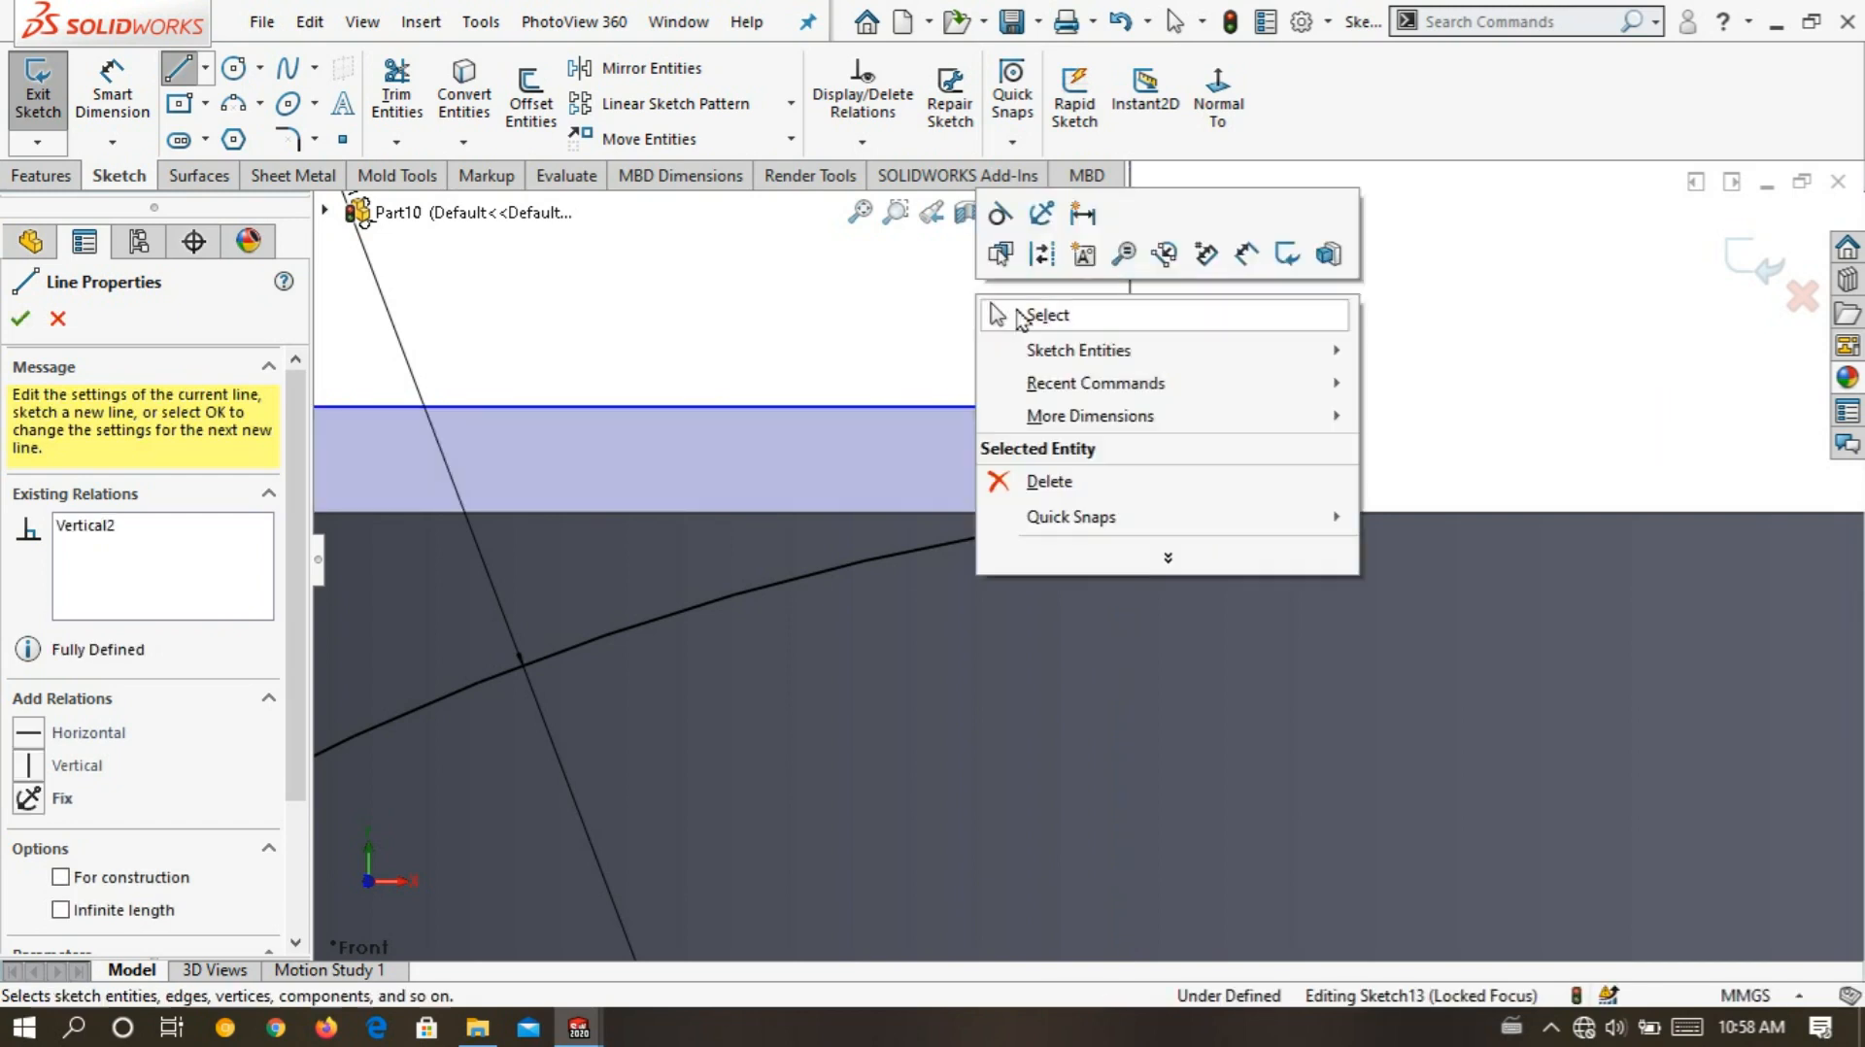
{"action": "left_click", "coordinate": [1016, 312]}
- Draw a horizontal centerline inward from the midpoint of the upper flange's vertical outer edge
{"action": "scroll", "coordinate": [833, 475], "scroll_direction": "down", "scroll_amount": 1}
{"action": "scroll", "coordinate": [832, 475], "scroll_direction": "up", "scroll_amount": 7}
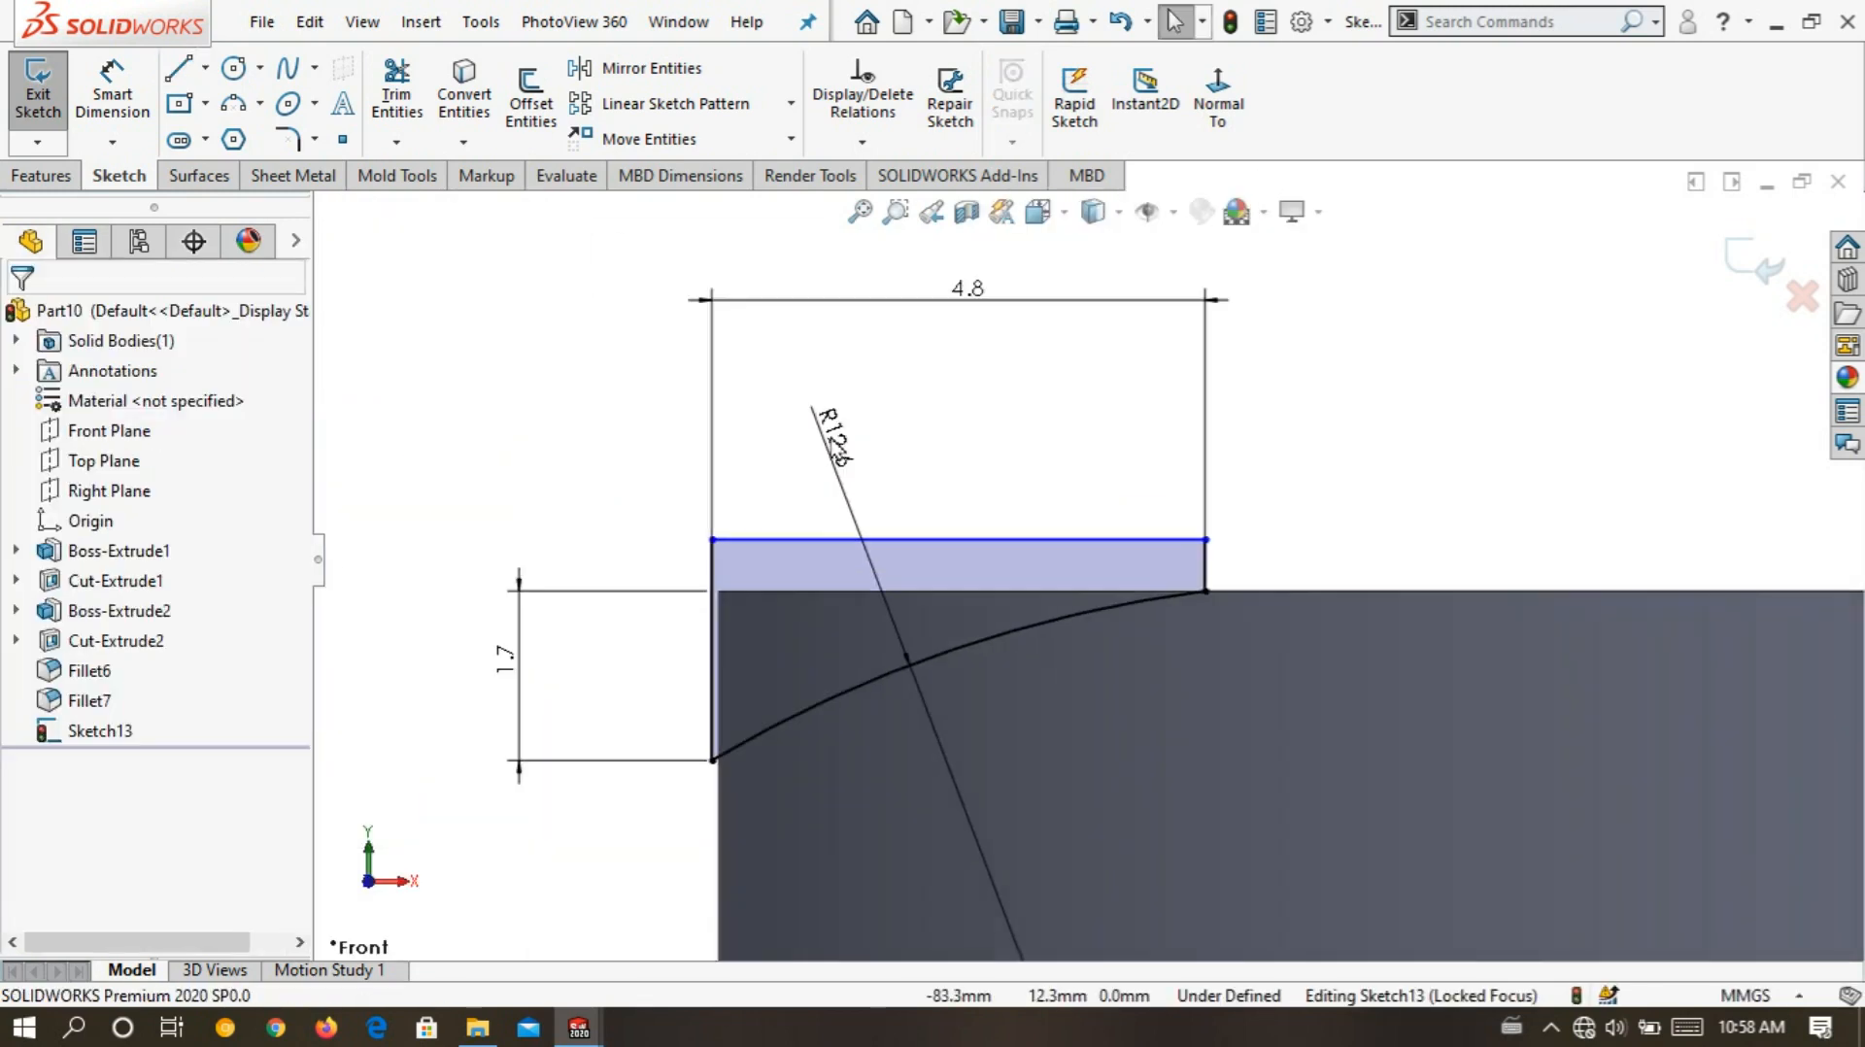
{"action": "scroll", "coordinate": [971, 504], "scroll_direction": "up", "scroll_amount": 1}
{"action": "scroll", "coordinate": [1340, 761], "scroll_direction": "down", "scroll_amount": 2}
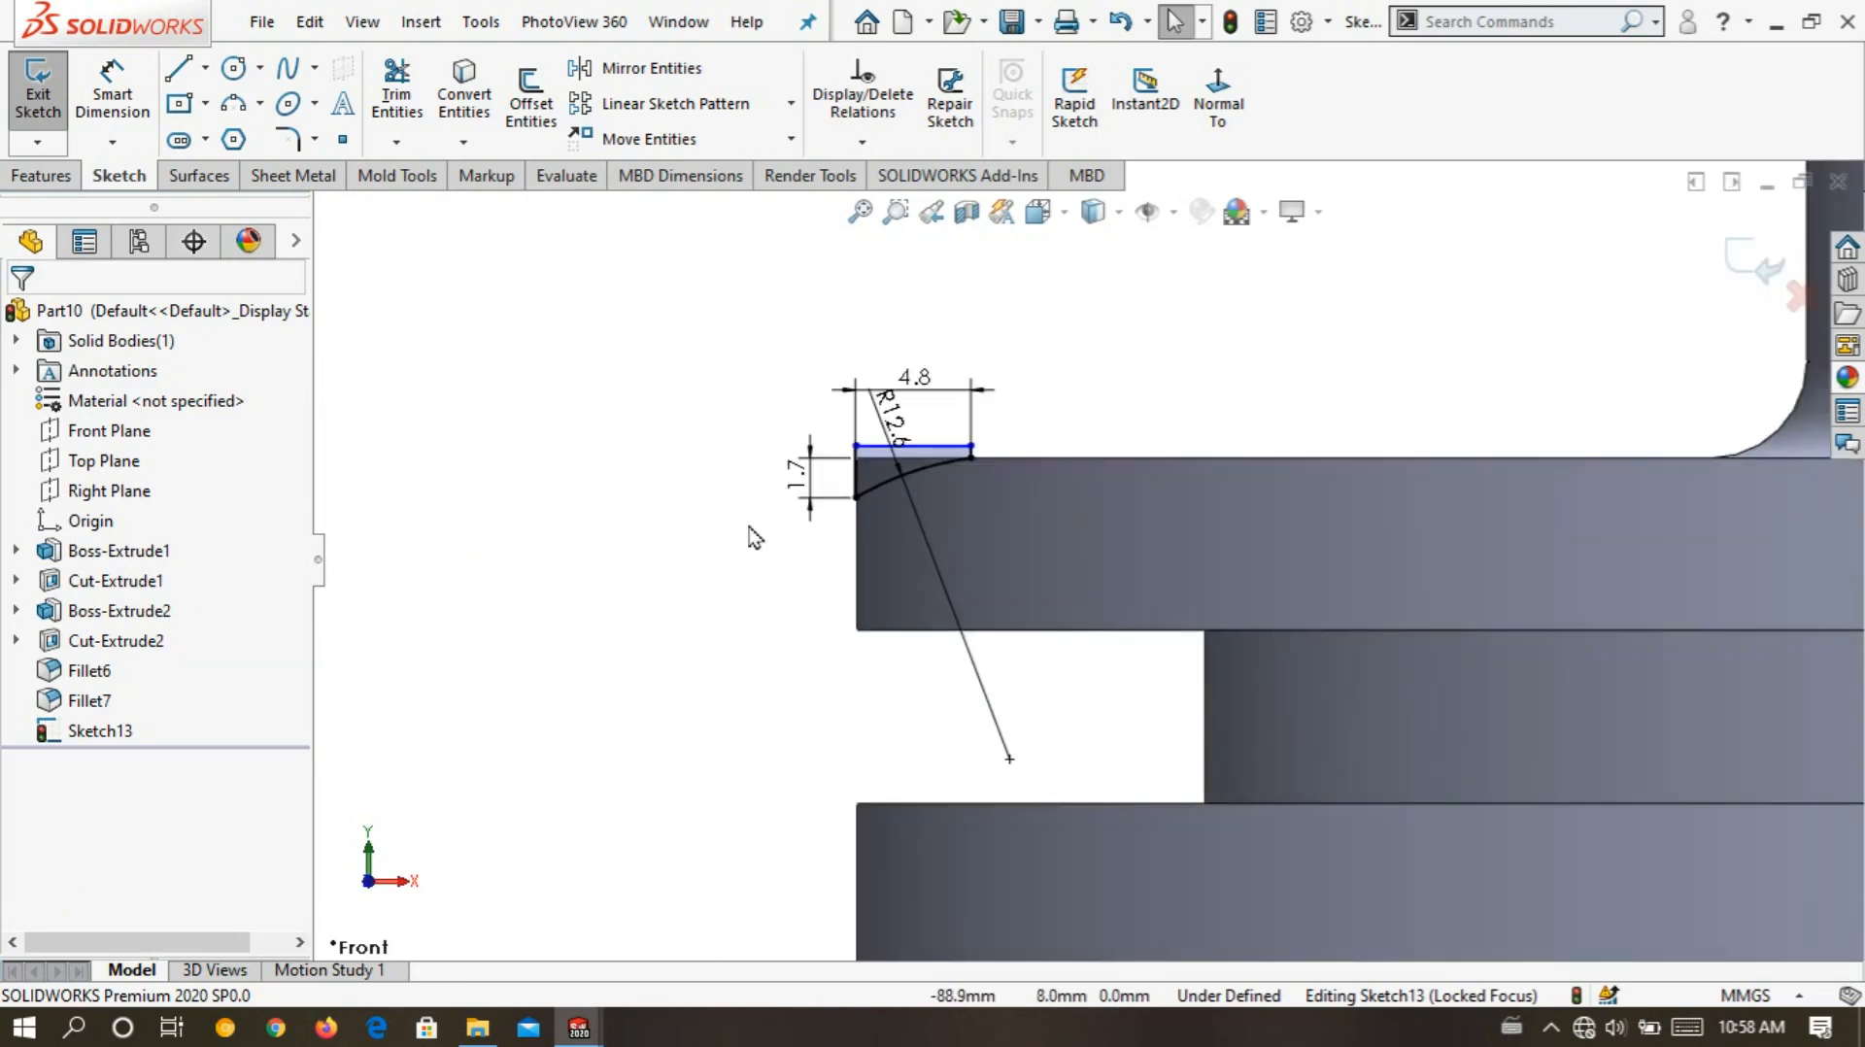
{"action": "left_click", "coordinate": [206, 68]}
{"action": "left_click", "coordinate": [234, 133]}
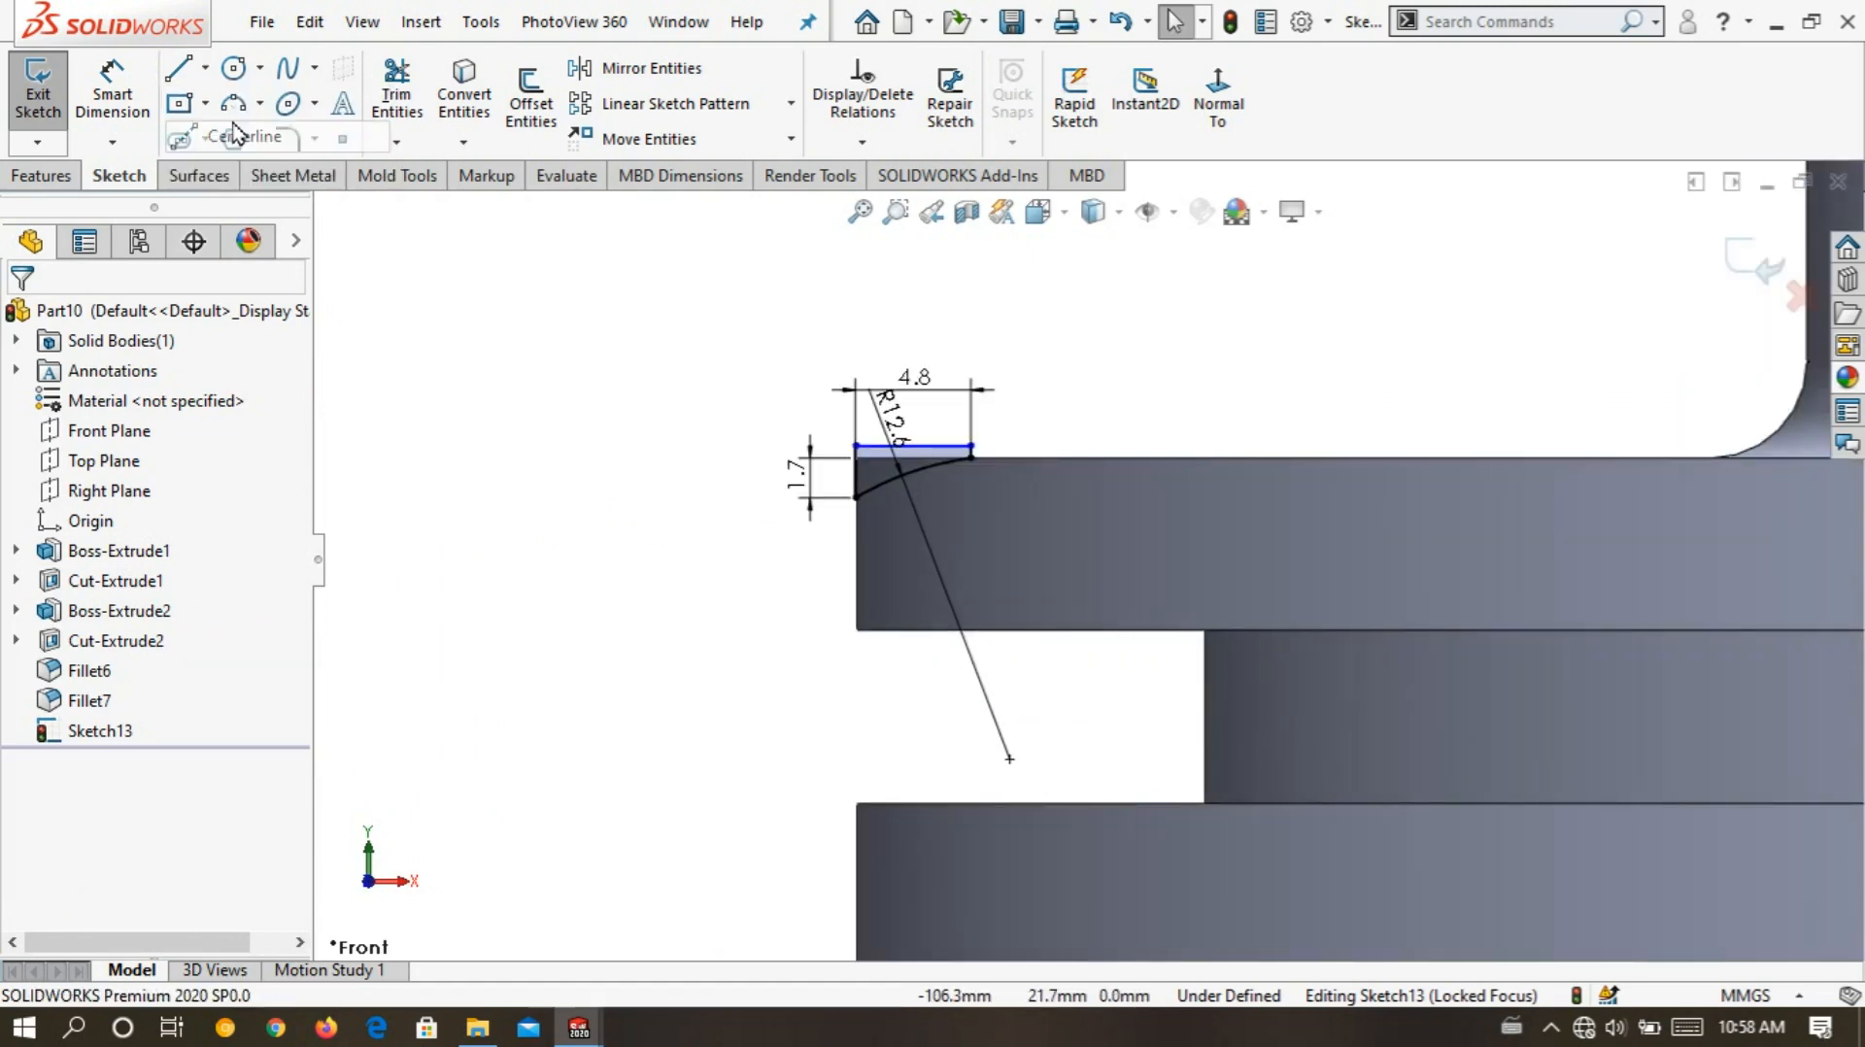
{"action": "scroll", "coordinate": [966, 641], "scroll_direction": "down", "scroll_amount": 2}
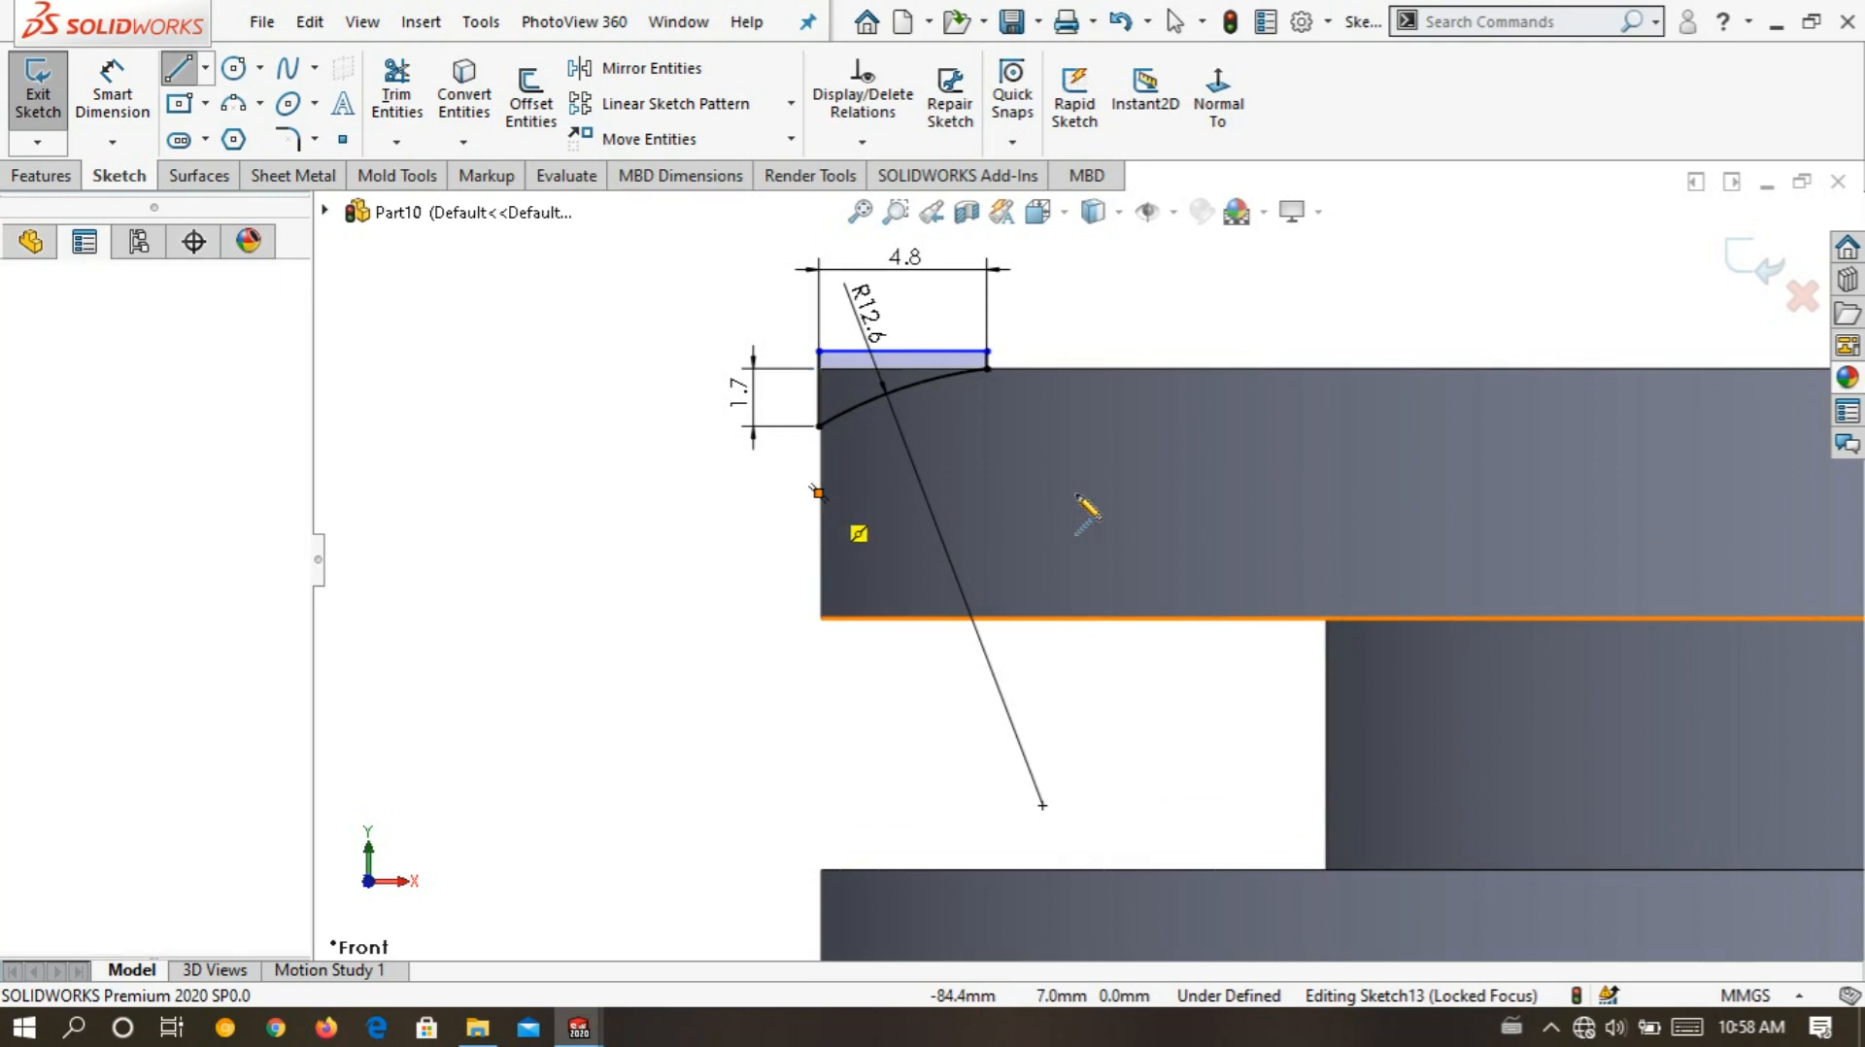
{"action": "left_click", "coordinate": [818, 492]}
{"action": "left_click", "coordinate": [1085, 492]}
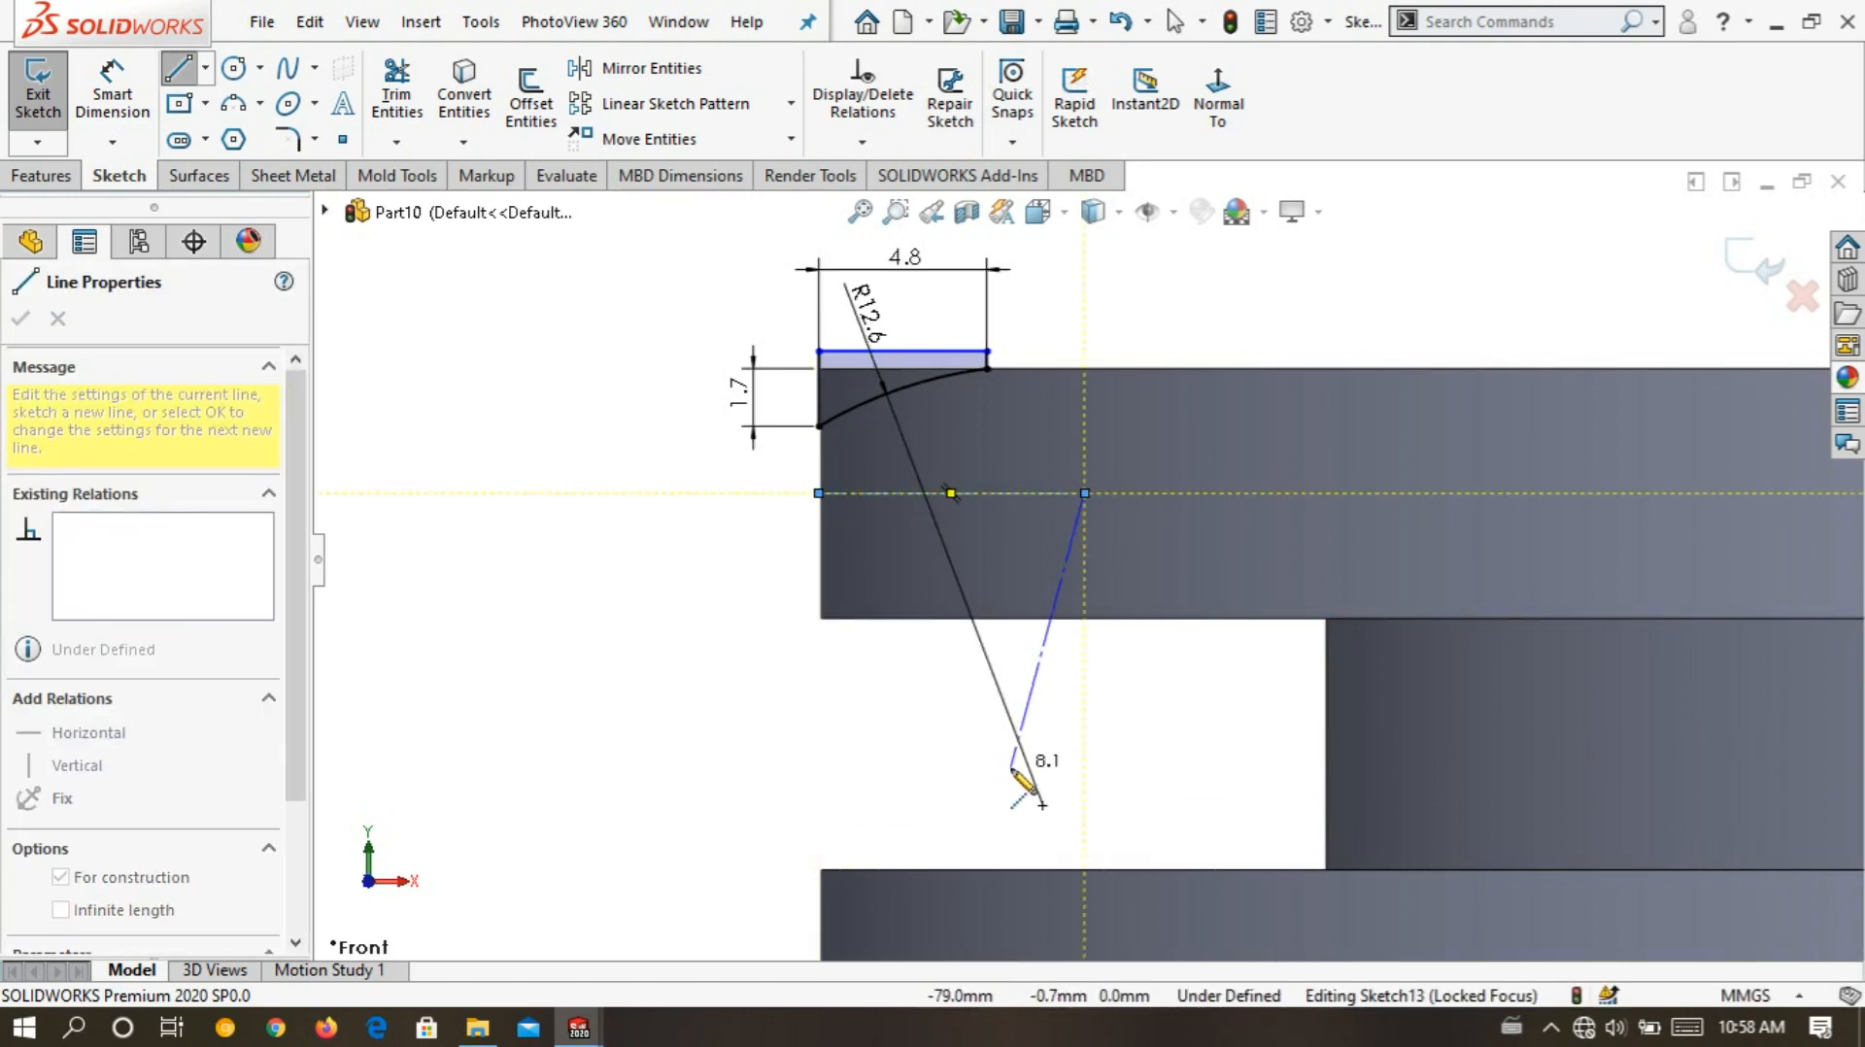
{"action": "key", "text": "Escape"}
{"action": "key", "text": "Escape"}
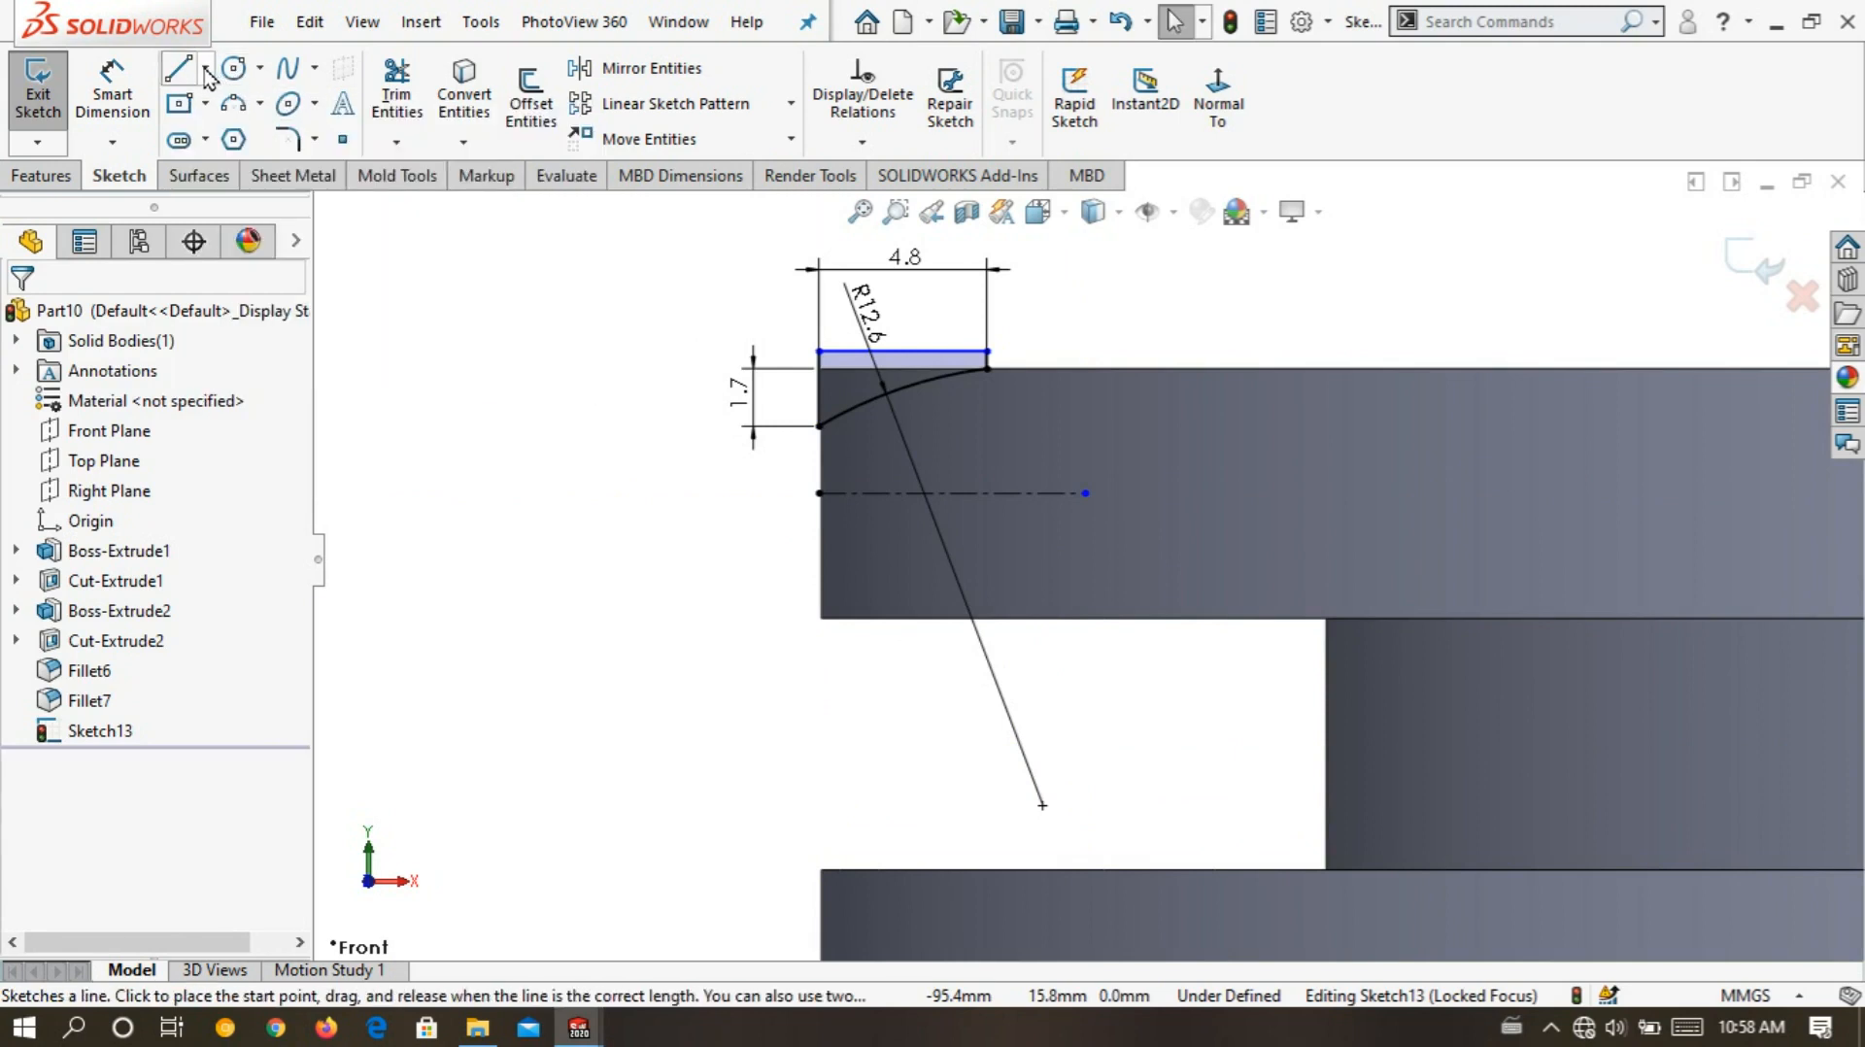
- Draw a horizontal centerline from the midpoint of the groove's floor outward past the flanges' outer edges
{"action": "left_click", "coordinate": [206, 68]}
{"action": "left_click", "coordinate": [243, 141]}
{"action": "scroll", "coordinate": [654, 612], "scroll_direction": "up", "scroll_amount": 2}
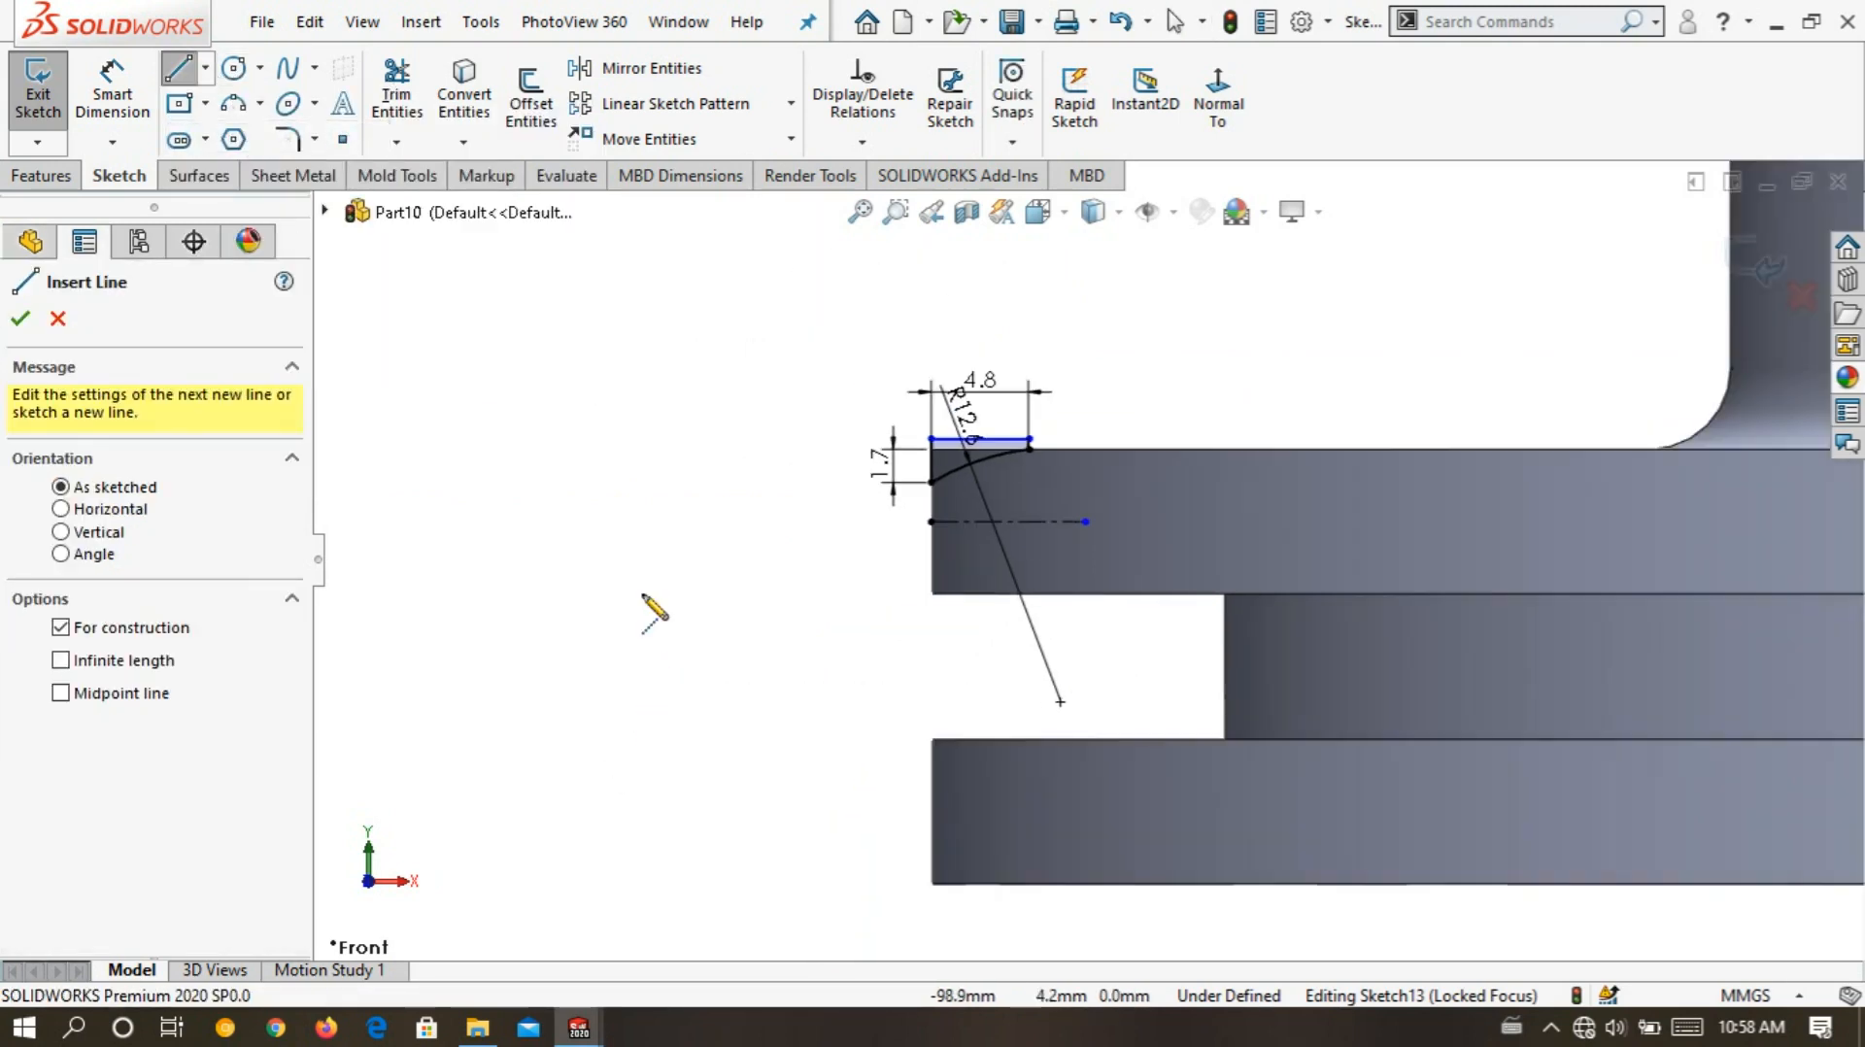
{"action": "scroll", "coordinate": [1282, 728], "scroll_direction": "down", "scroll_amount": 2}
{"action": "left_click", "coordinate": [1203, 600]}
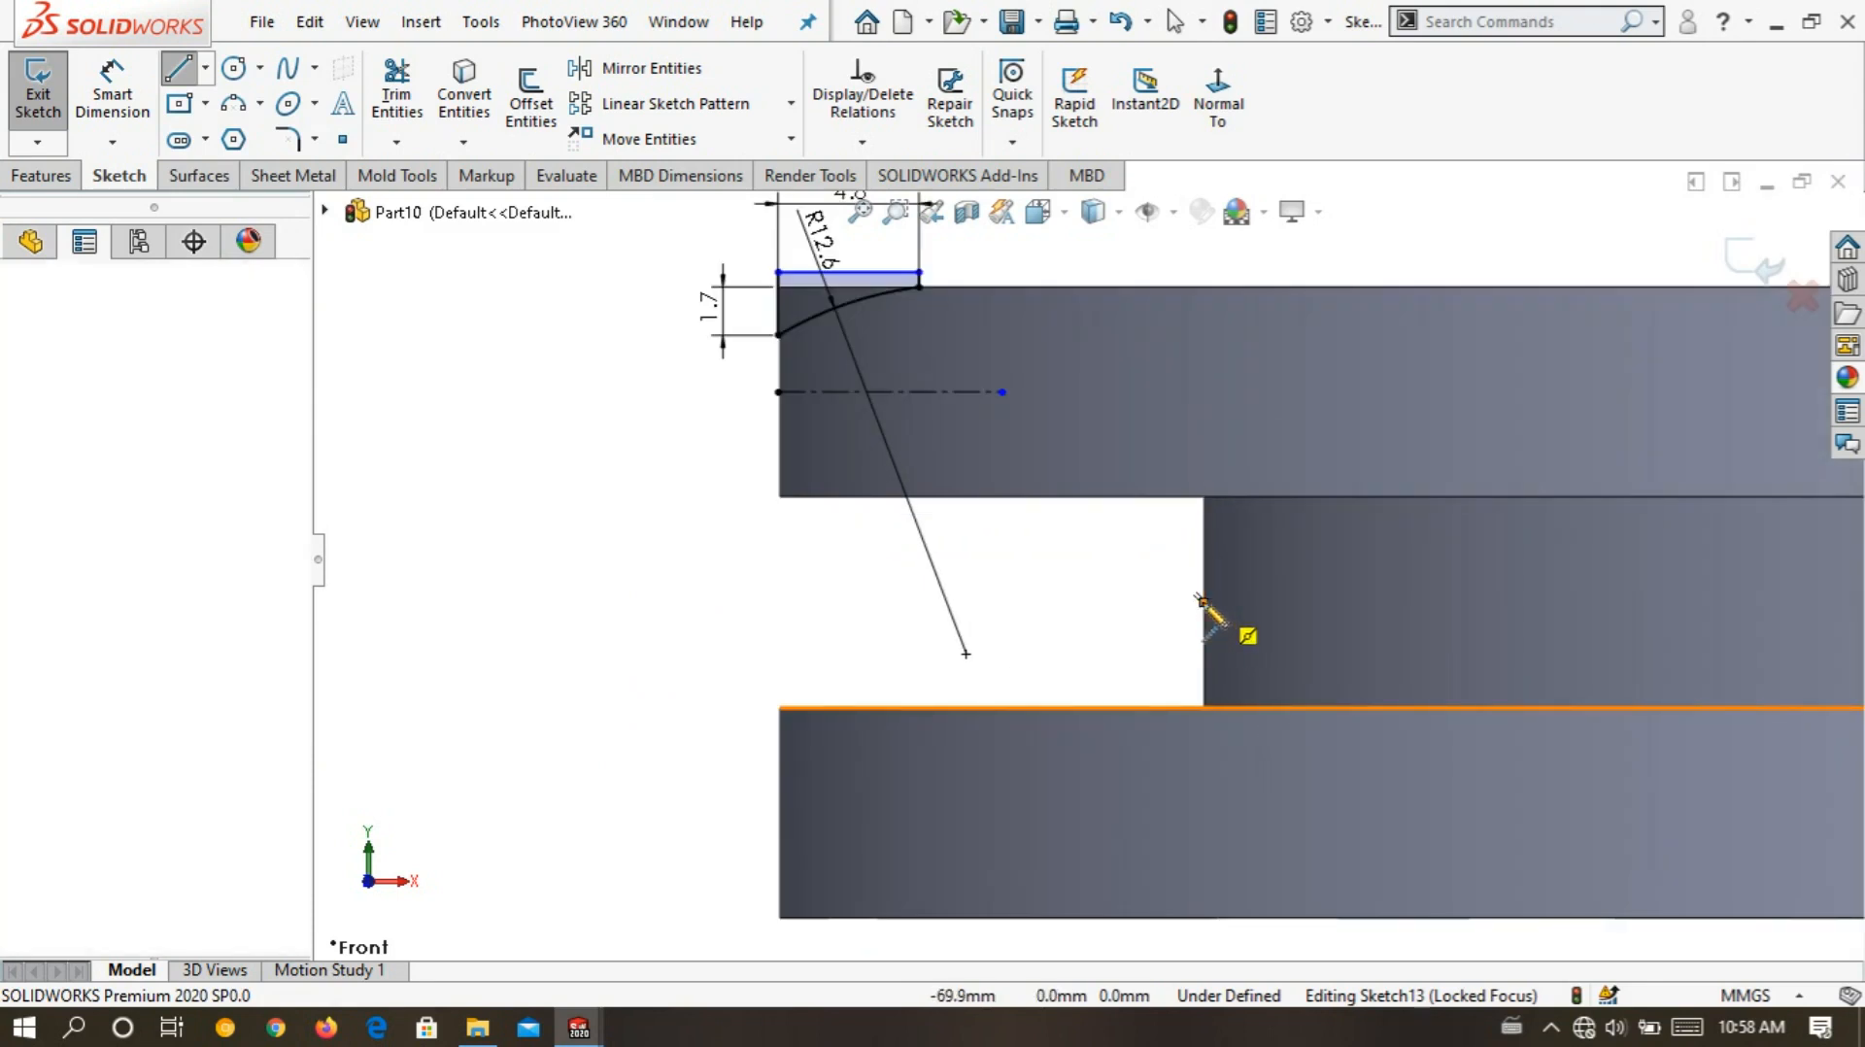
{"action": "left_click", "coordinate": [656, 603]}
{"action": "right_click", "coordinate": [549, 505]}
{"action": "left_click", "coordinate": [573, 526]}
{"action": "scroll", "coordinate": [1081, 555], "scroll_direction": "up", "scroll_amount": 1}
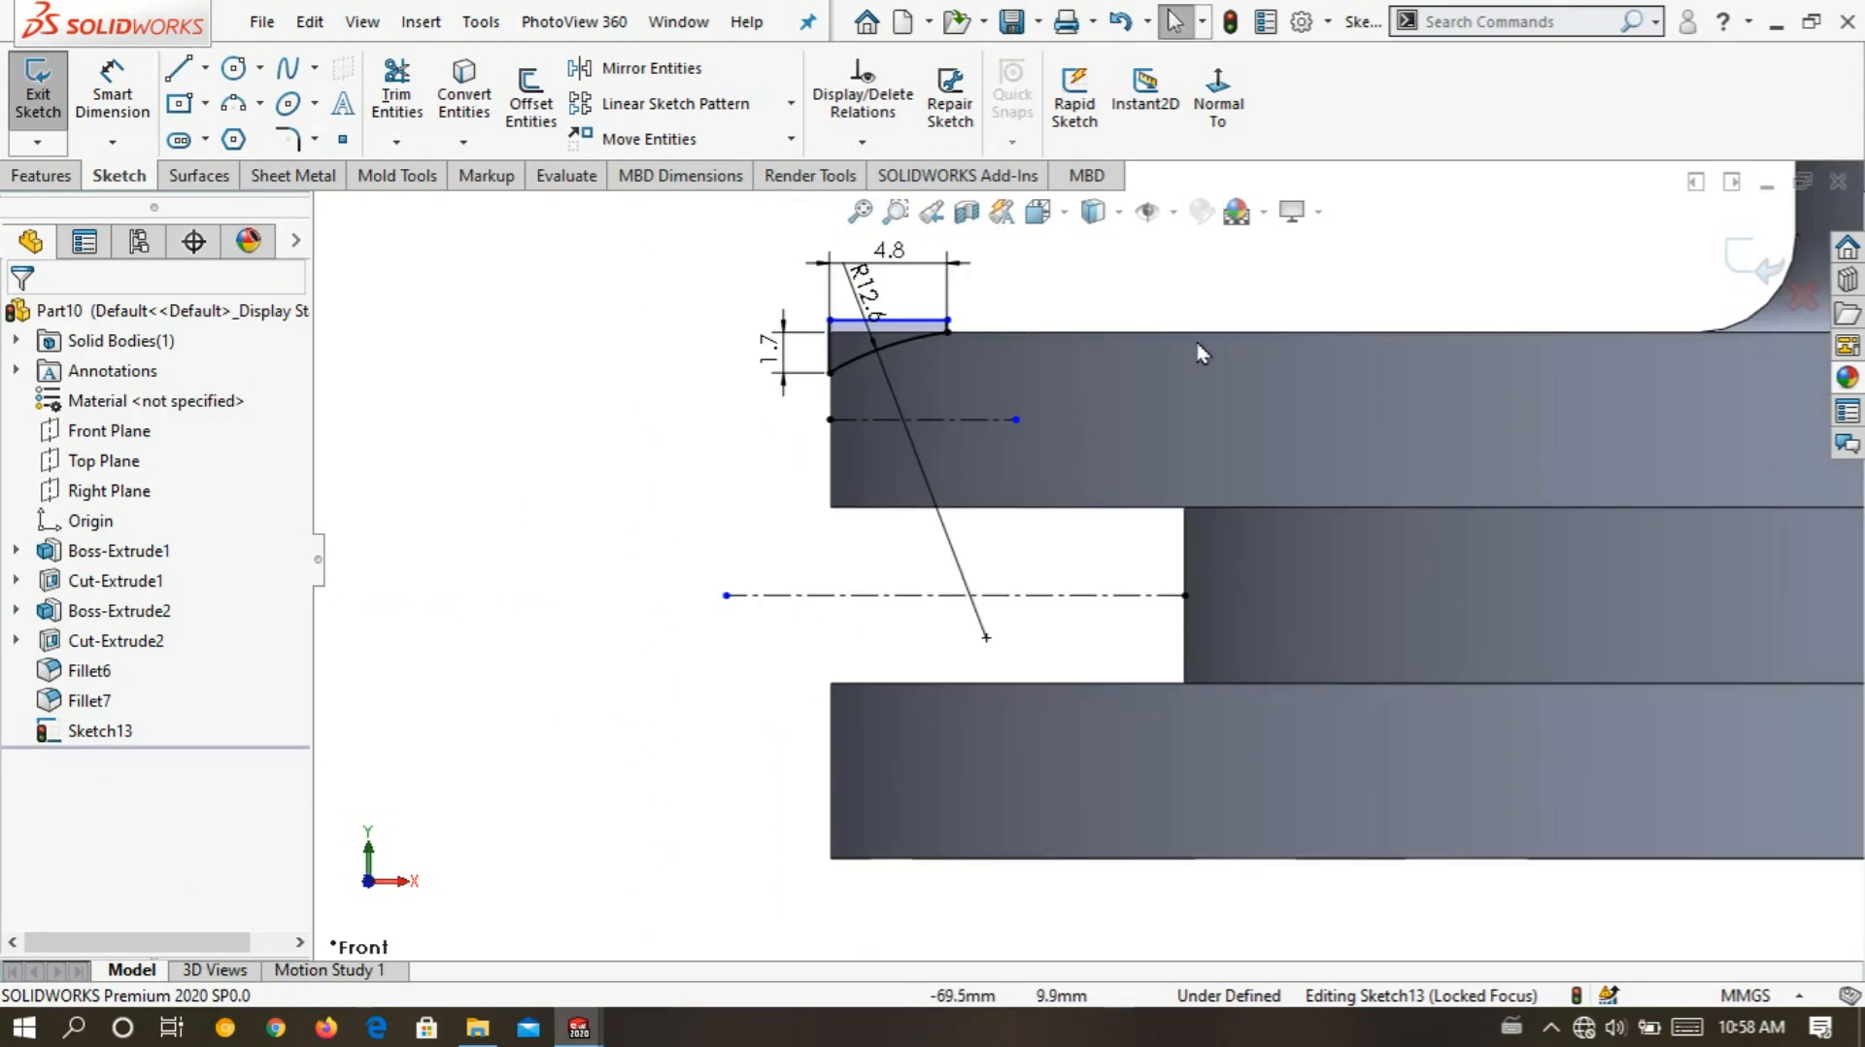
- Mirror the closed arc profile, with Copy on, about the upper flange's centerline onto the flange's lower corner
{"action": "scroll", "coordinate": [1203, 354], "scroll_direction": "down", "scroll_amount": 1}
{"action": "left_click", "coordinate": [641, 68]}
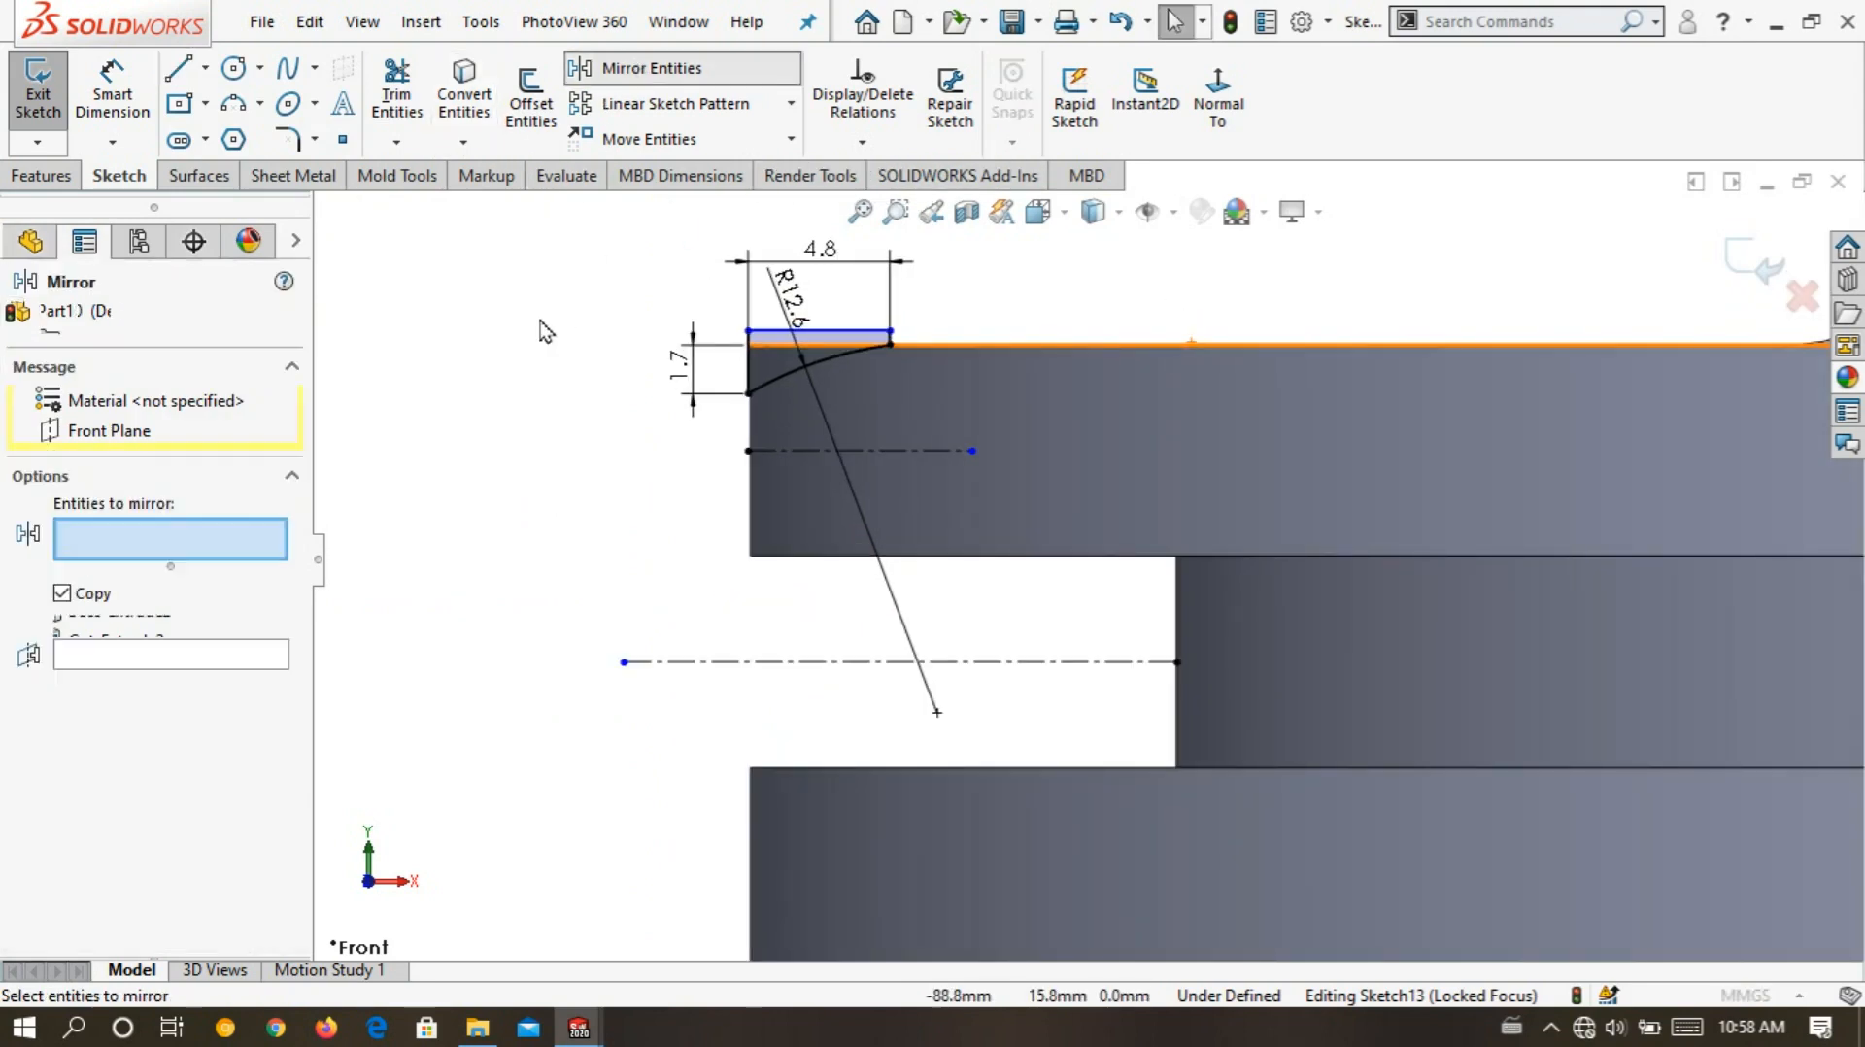
{"action": "mouse_move", "coordinate": [913, 299]}
{"action": "left_mouse_down"}
{"action": "mouse_move", "coordinate": [820, 408]}
{"action": "mouse_move", "coordinate": [621, 428]}
{"action": "mouse_move", "coordinate": [564, 310]}
{"action": "left_mouse_up"}
{"action": "left_click", "coordinate": [243, 724]}
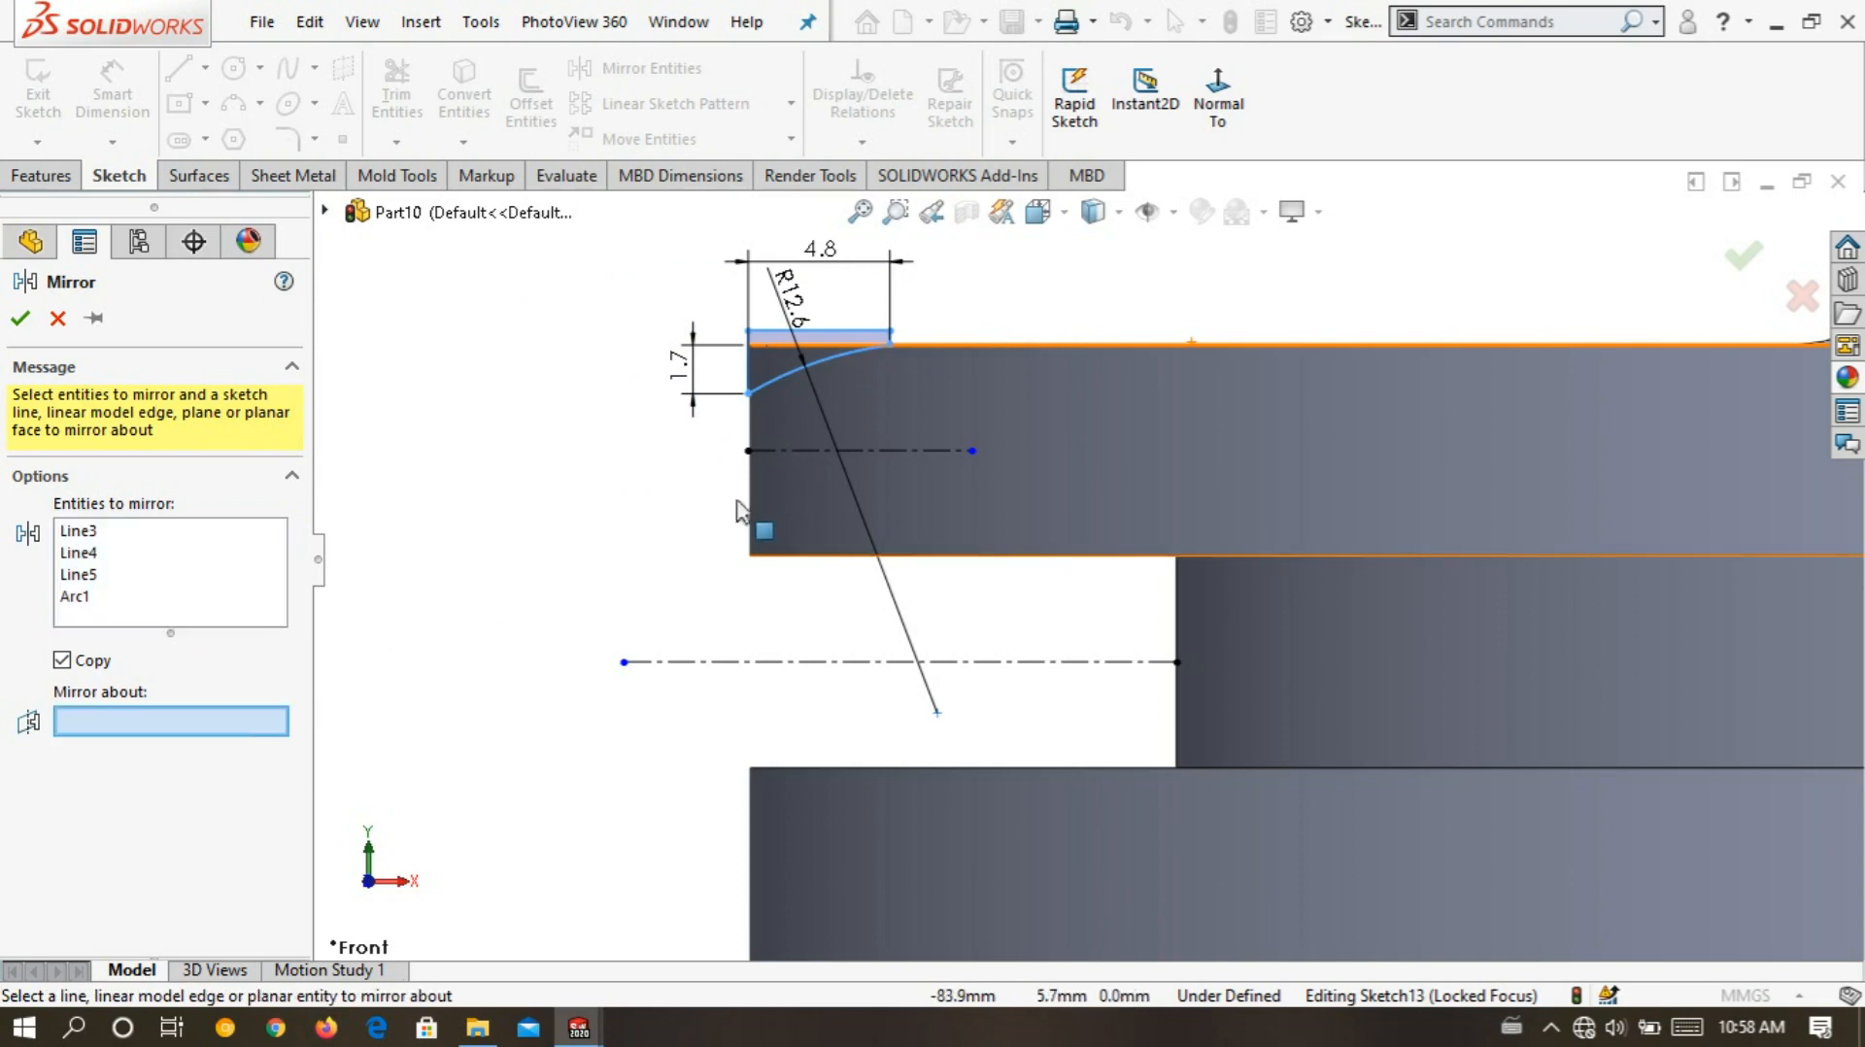
{"action": "left_click", "coordinate": [802, 449]}
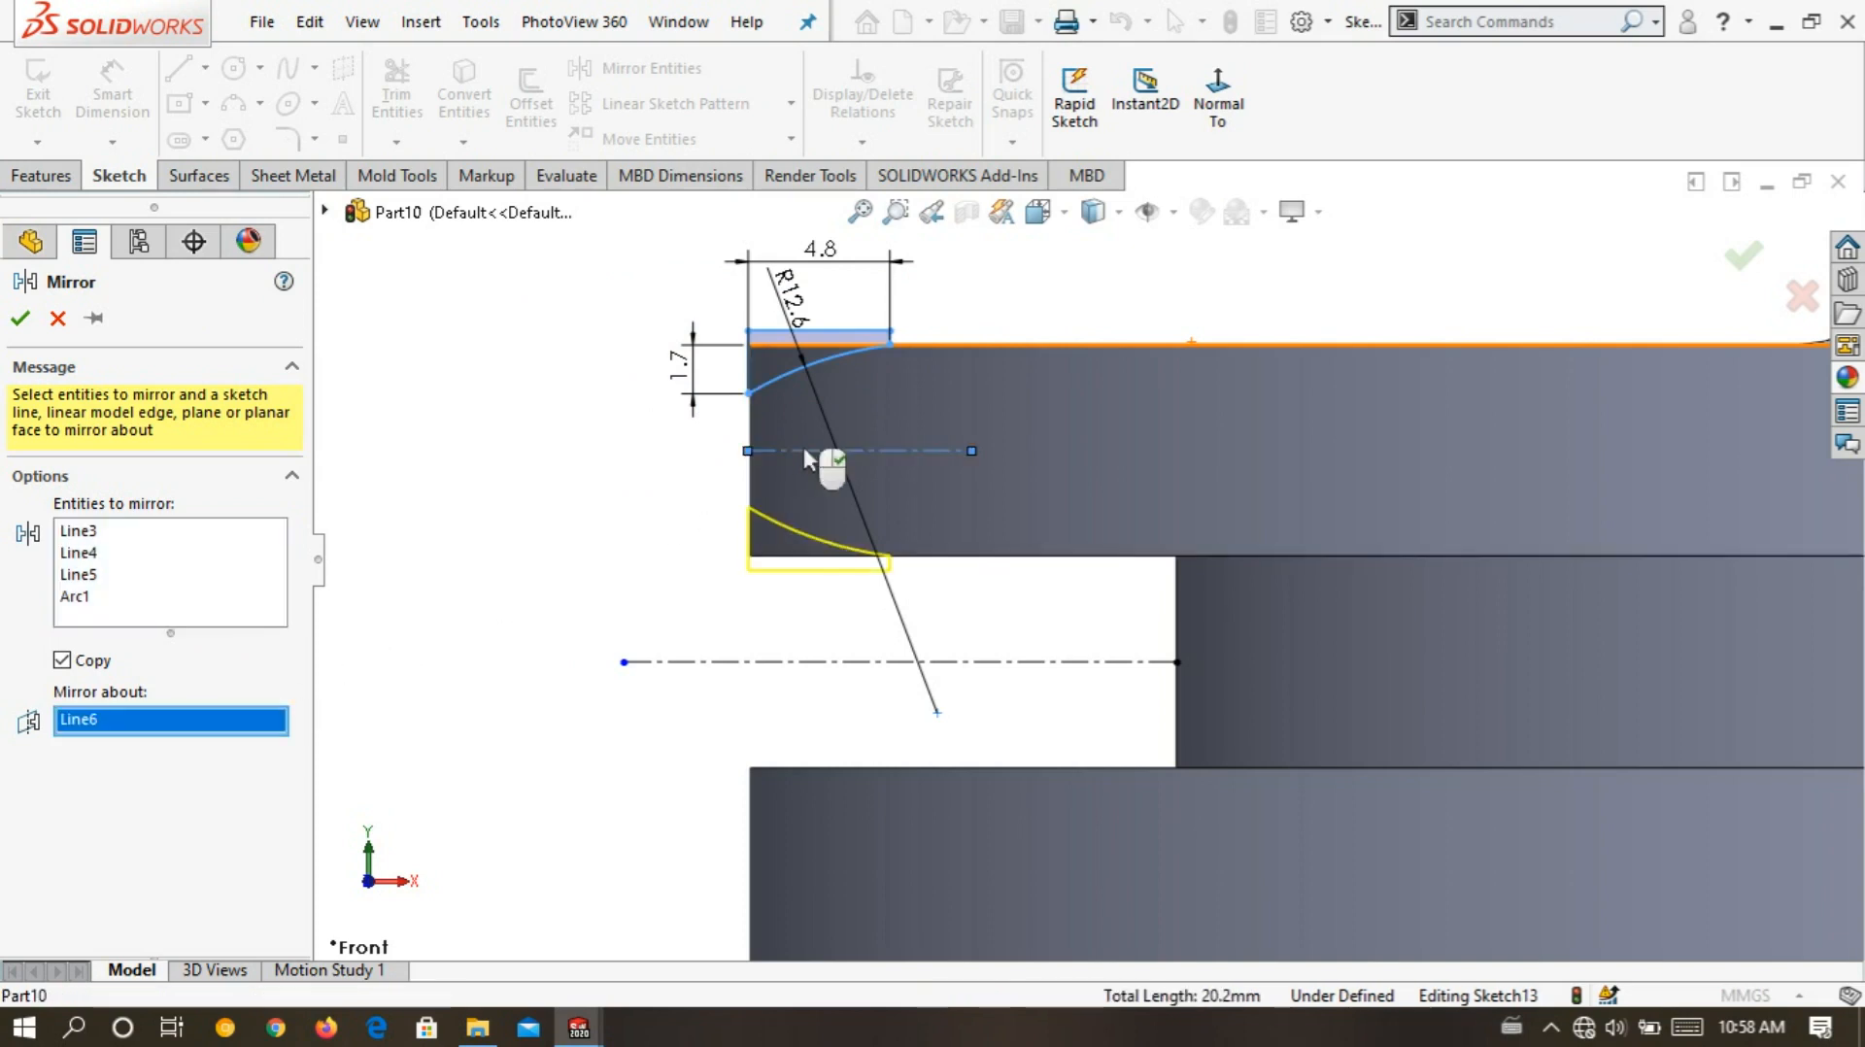
{"action": "left_click", "coordinate": [20, 319]}
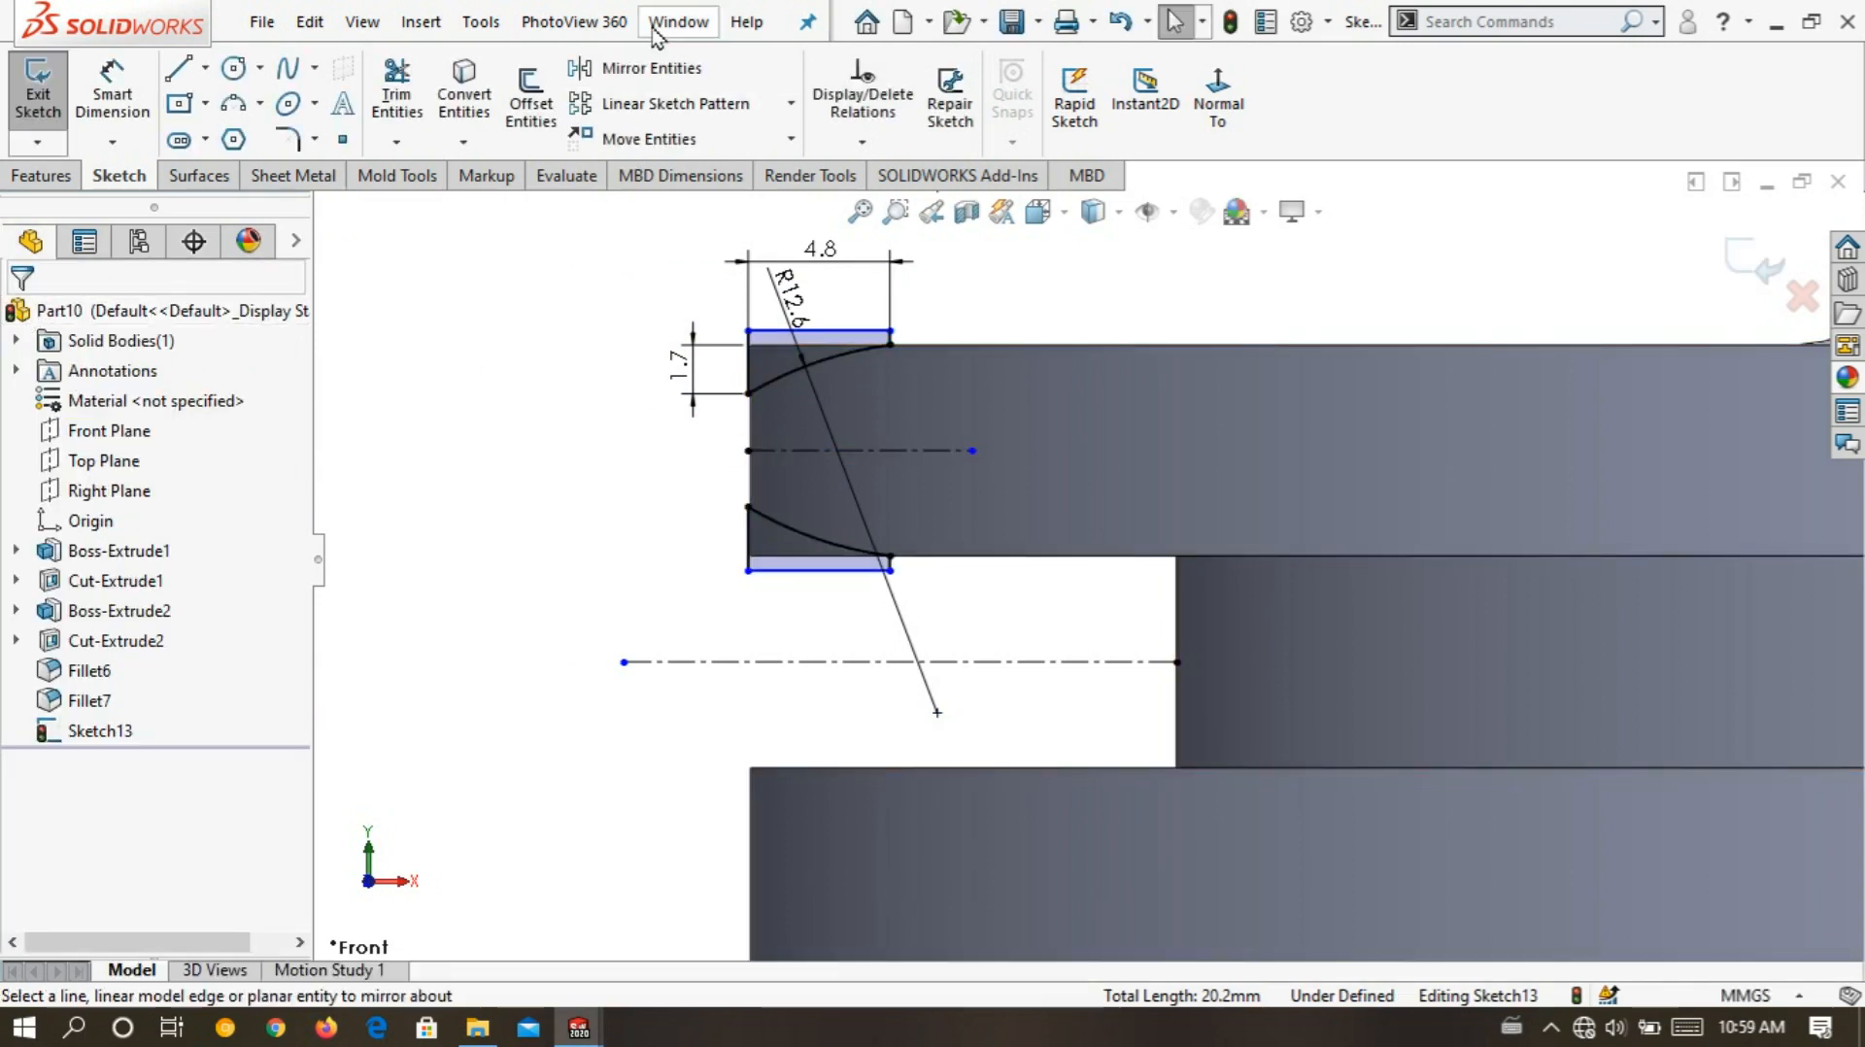
- Mirror the upper flange's two closed arc profiles, with Copy on, about the groove's horizontal centerline onto the lower flange
{"action": "left_click", "coordinate": [607, 68]}
{"action": "mouse_move", "coordinate": [593, 291]}
{"action": "left_mouse_down"}
{"action": "mouse_move", "coordinate": [922, 277]}
{"action": "mouse_move", "coordinate": [987, 403]}
{"action": "mouse_move", "coordinate": [895, 633]}
{"action": "mouse_move", "coordinate": [533, 583]}
{"action": "left_mouse_up"}
{"action": "left_click", "coordinate": [204, 833]}
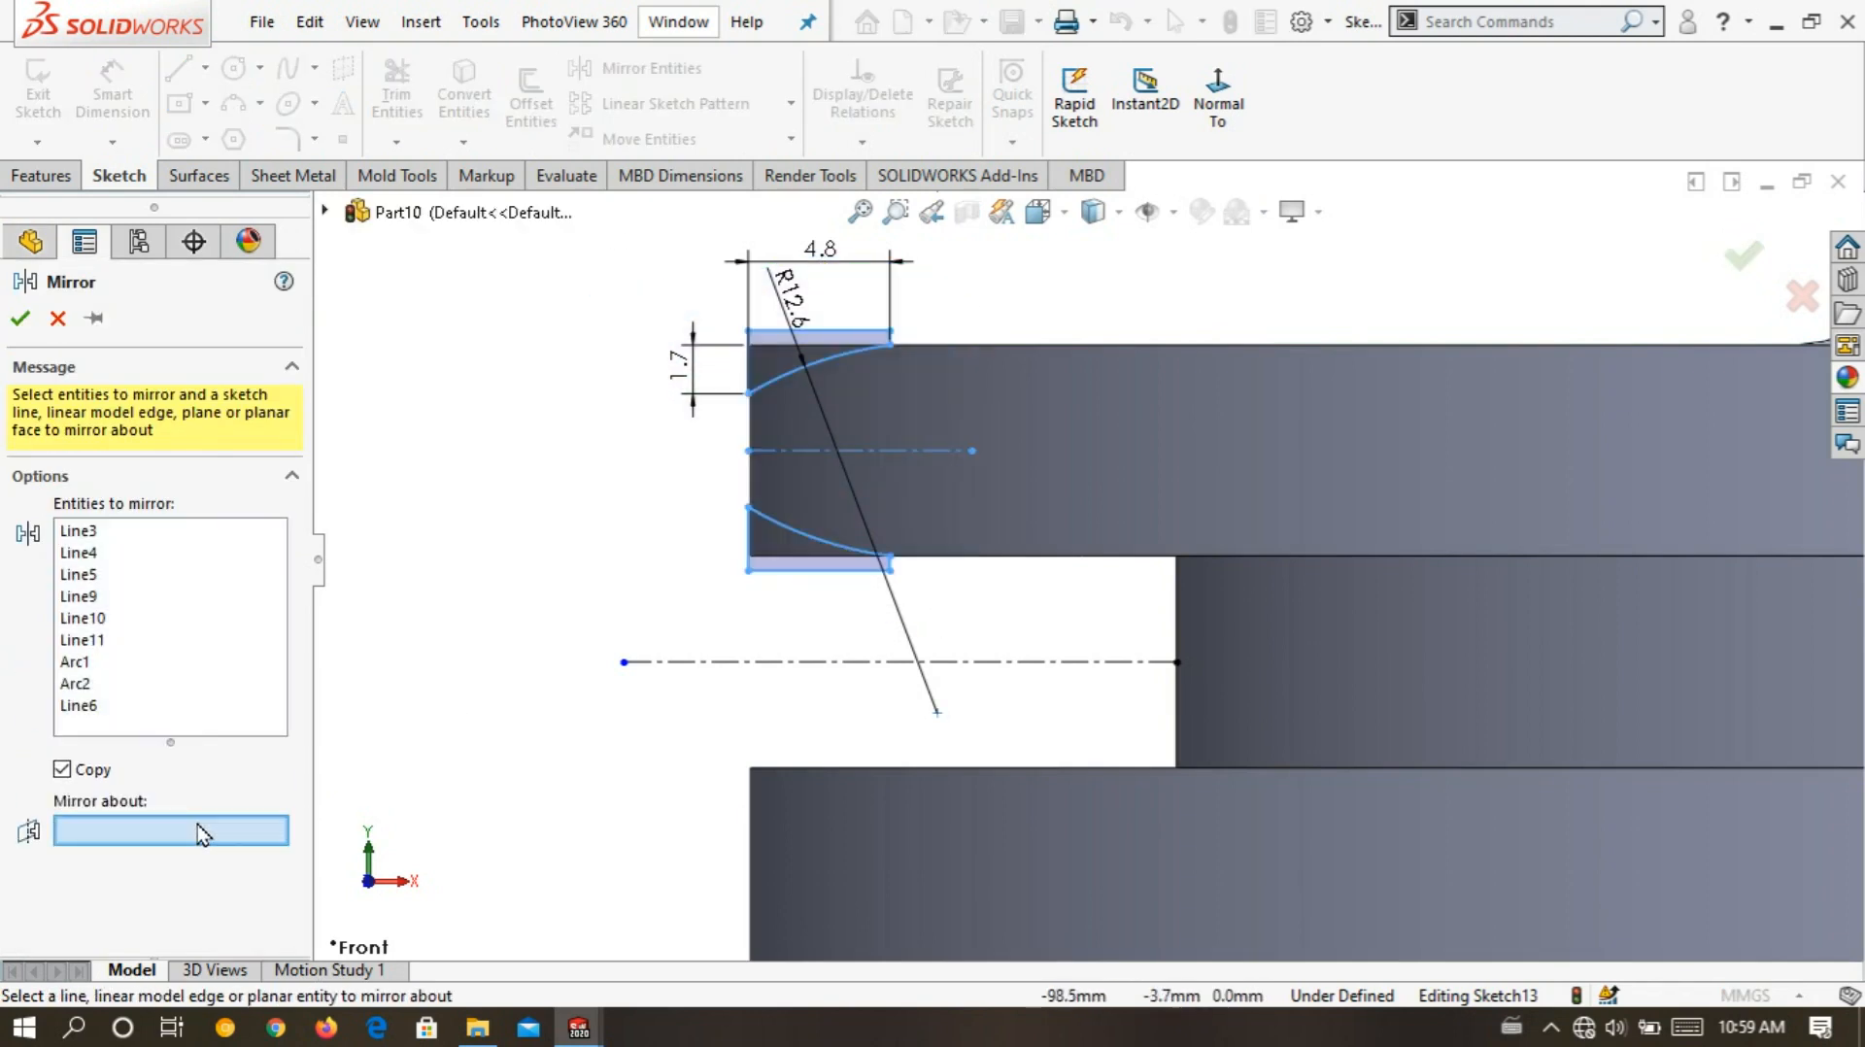
{"action": "left_click", "coordinate": [694, 664]}
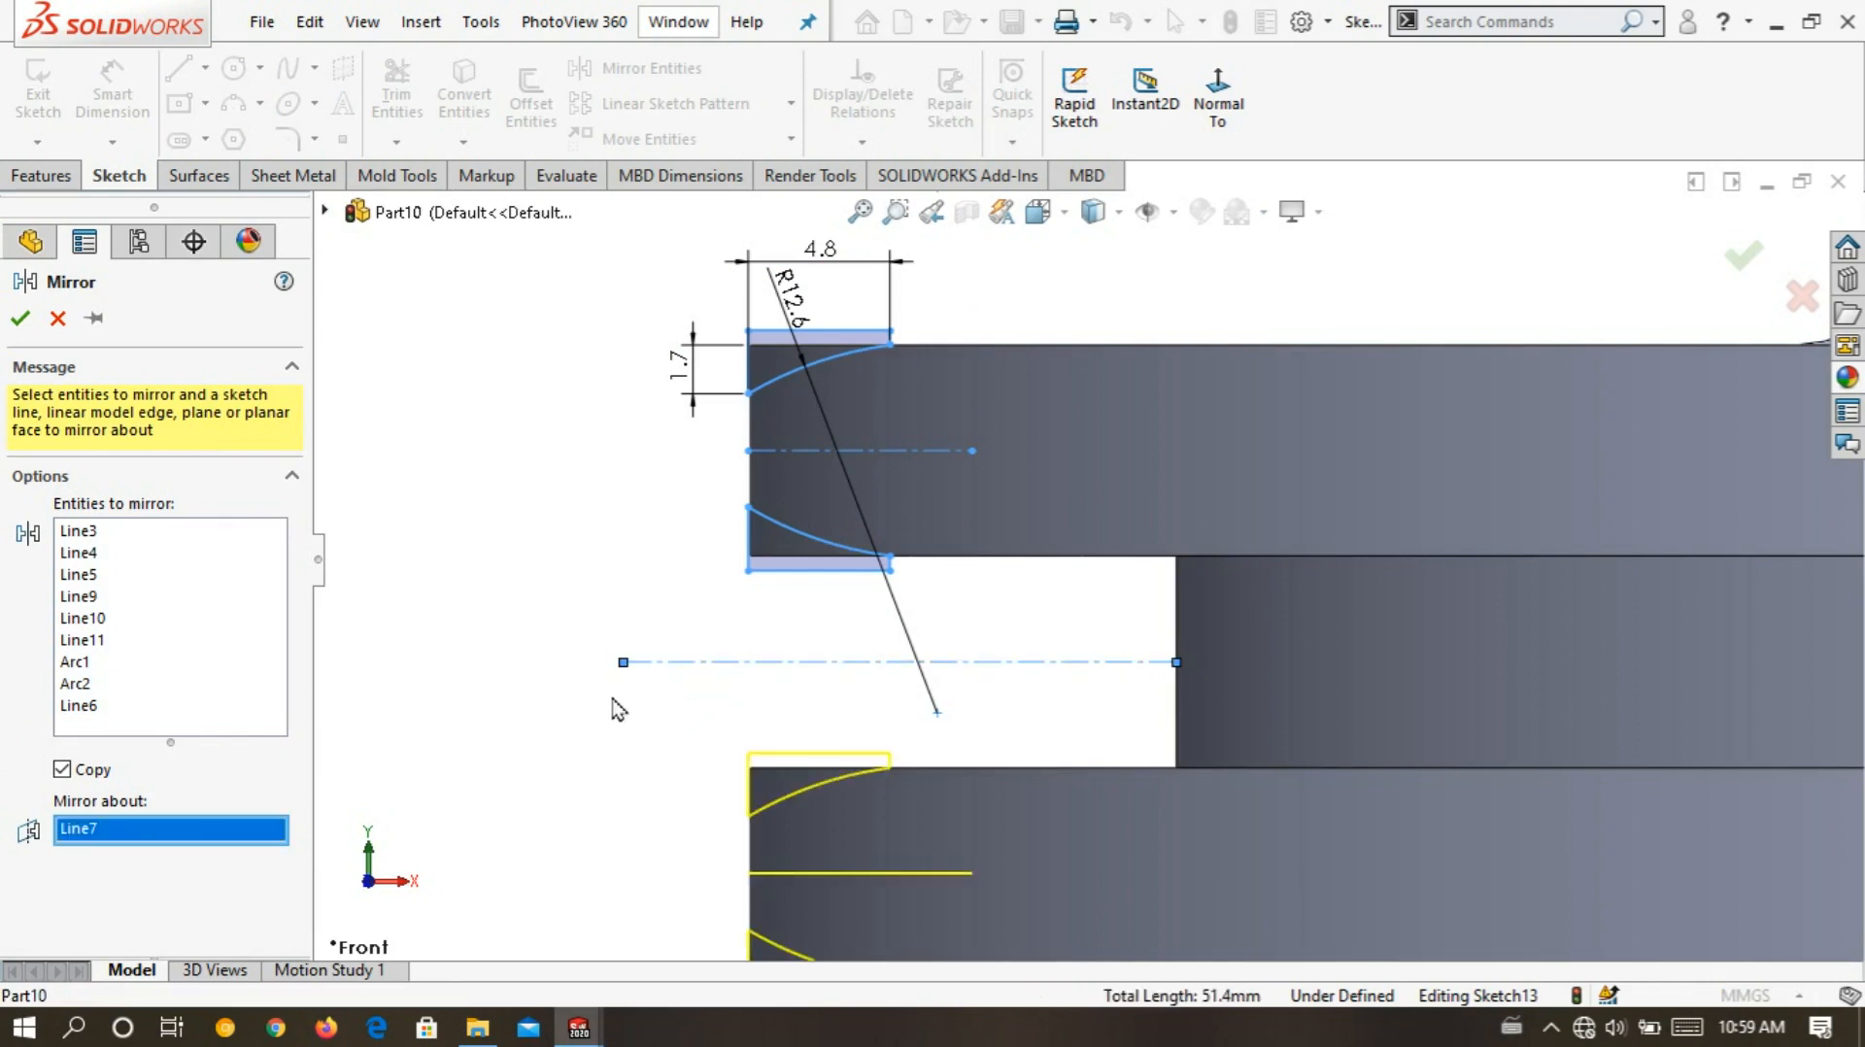
{"action": "left_click", "coordinate": [18, 319]}
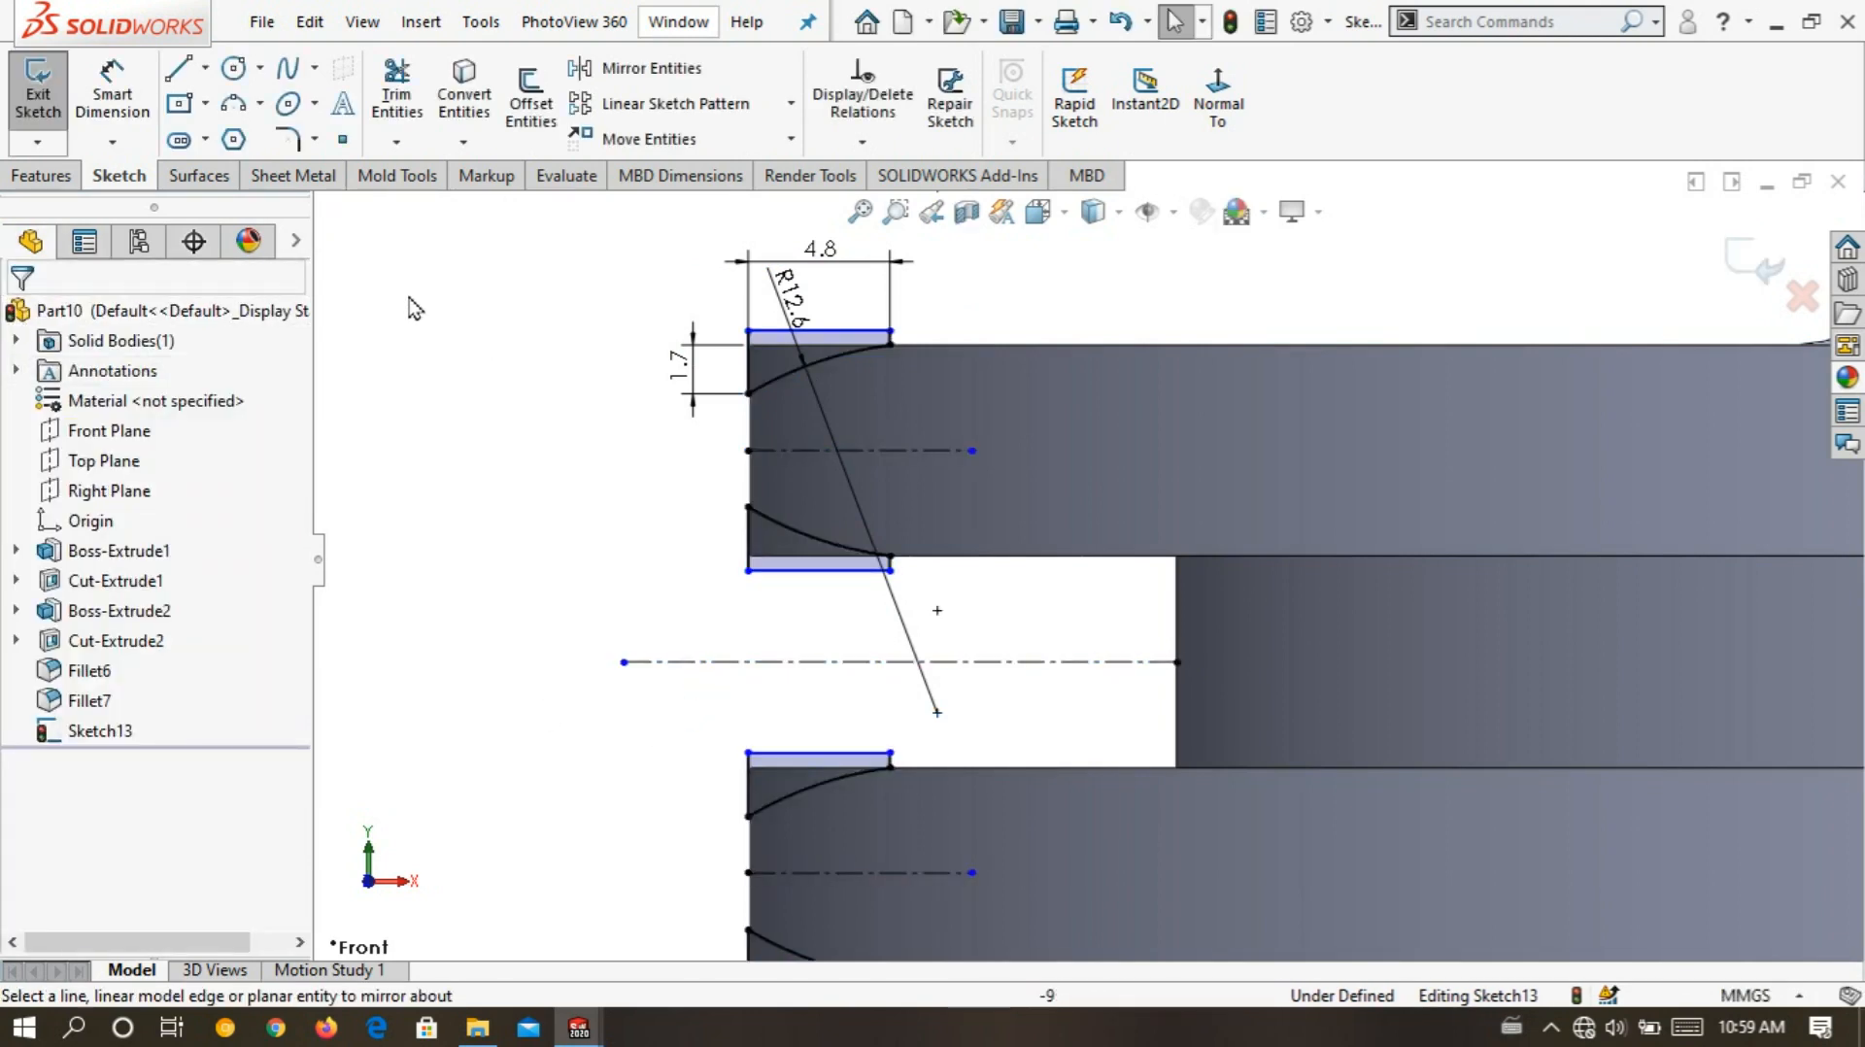
- Dimension the height of the short vertical line at the inner end of the upper arc profile, above the disc's upper face
{"action": "left_click", "coordinate": [112, 93]}
{"action": "scroll", "coordinate": [855, 352], "scroll_direction": "up", "scroll_amount": 4}
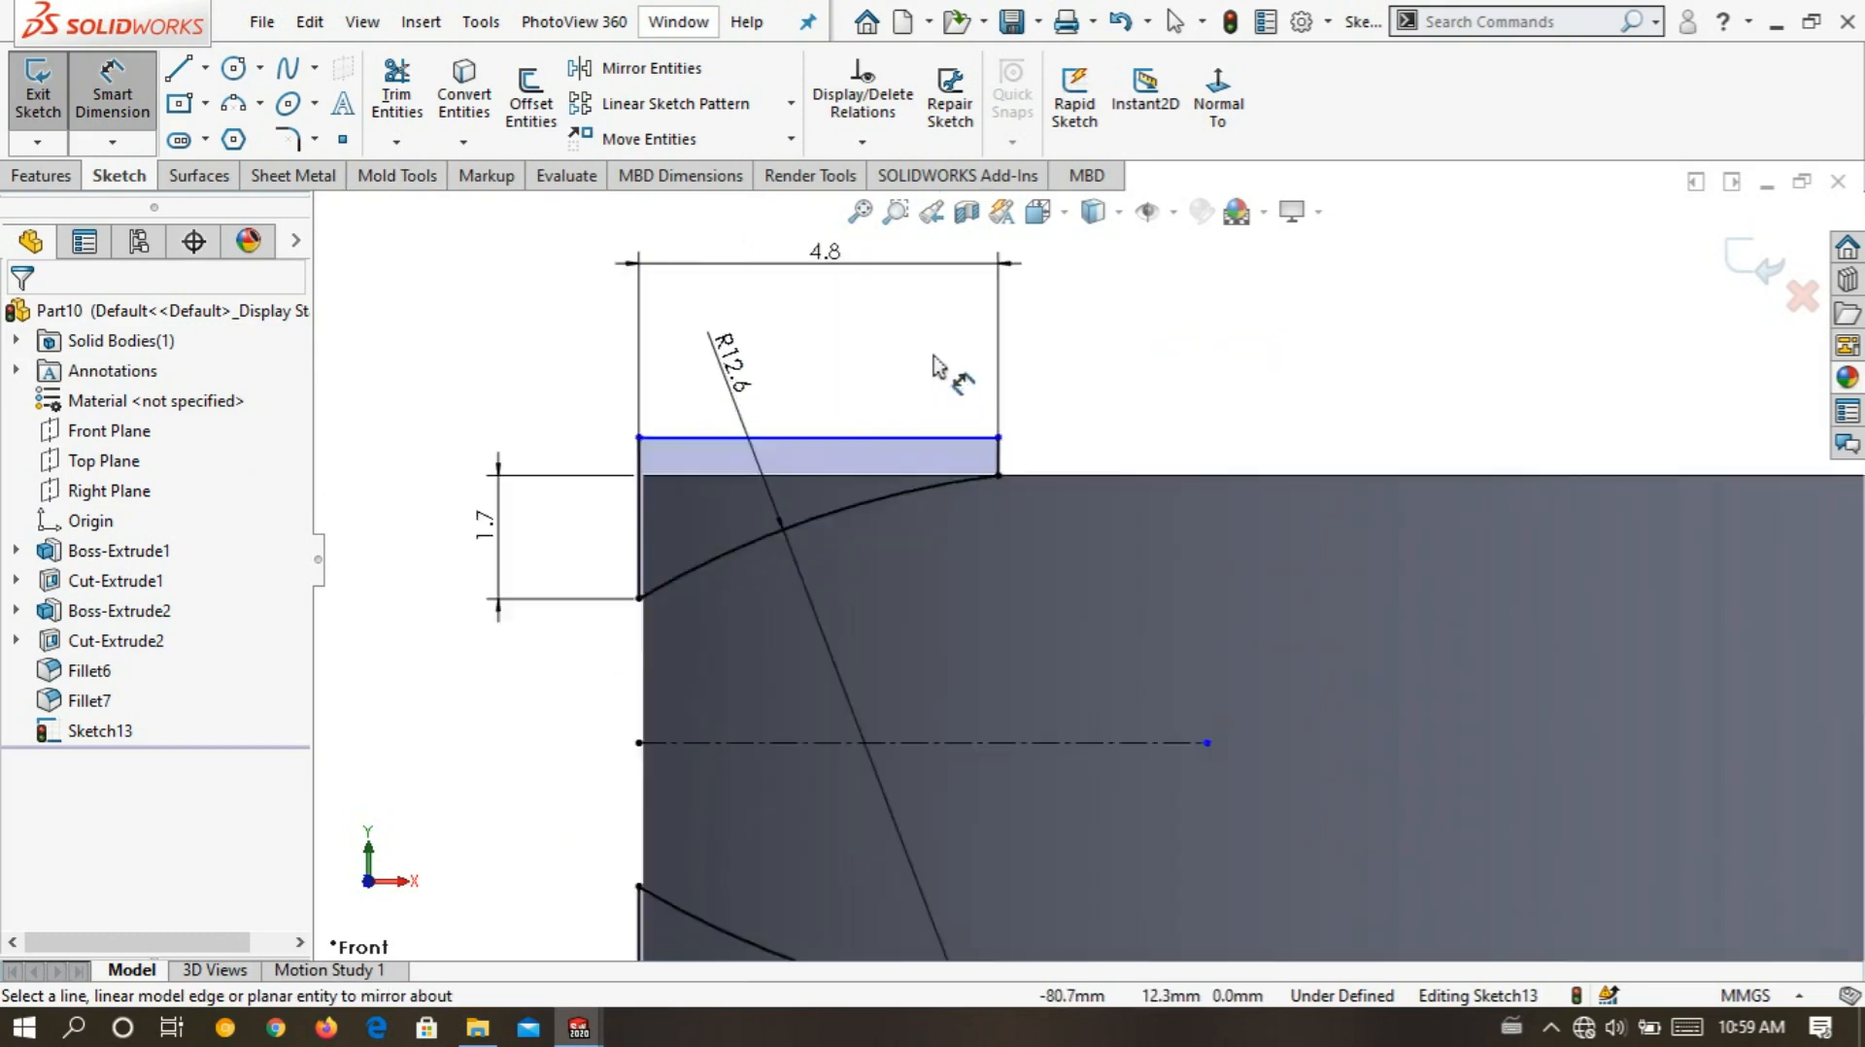
{"action": "scroll", "coordinate": [964, 356], "scroll_direction": "up", "scroll_amount": 3}
{"action": "scroll", "coordinate": [1093, 462], "scroll_direction": "up", "scroll_amount": 2}
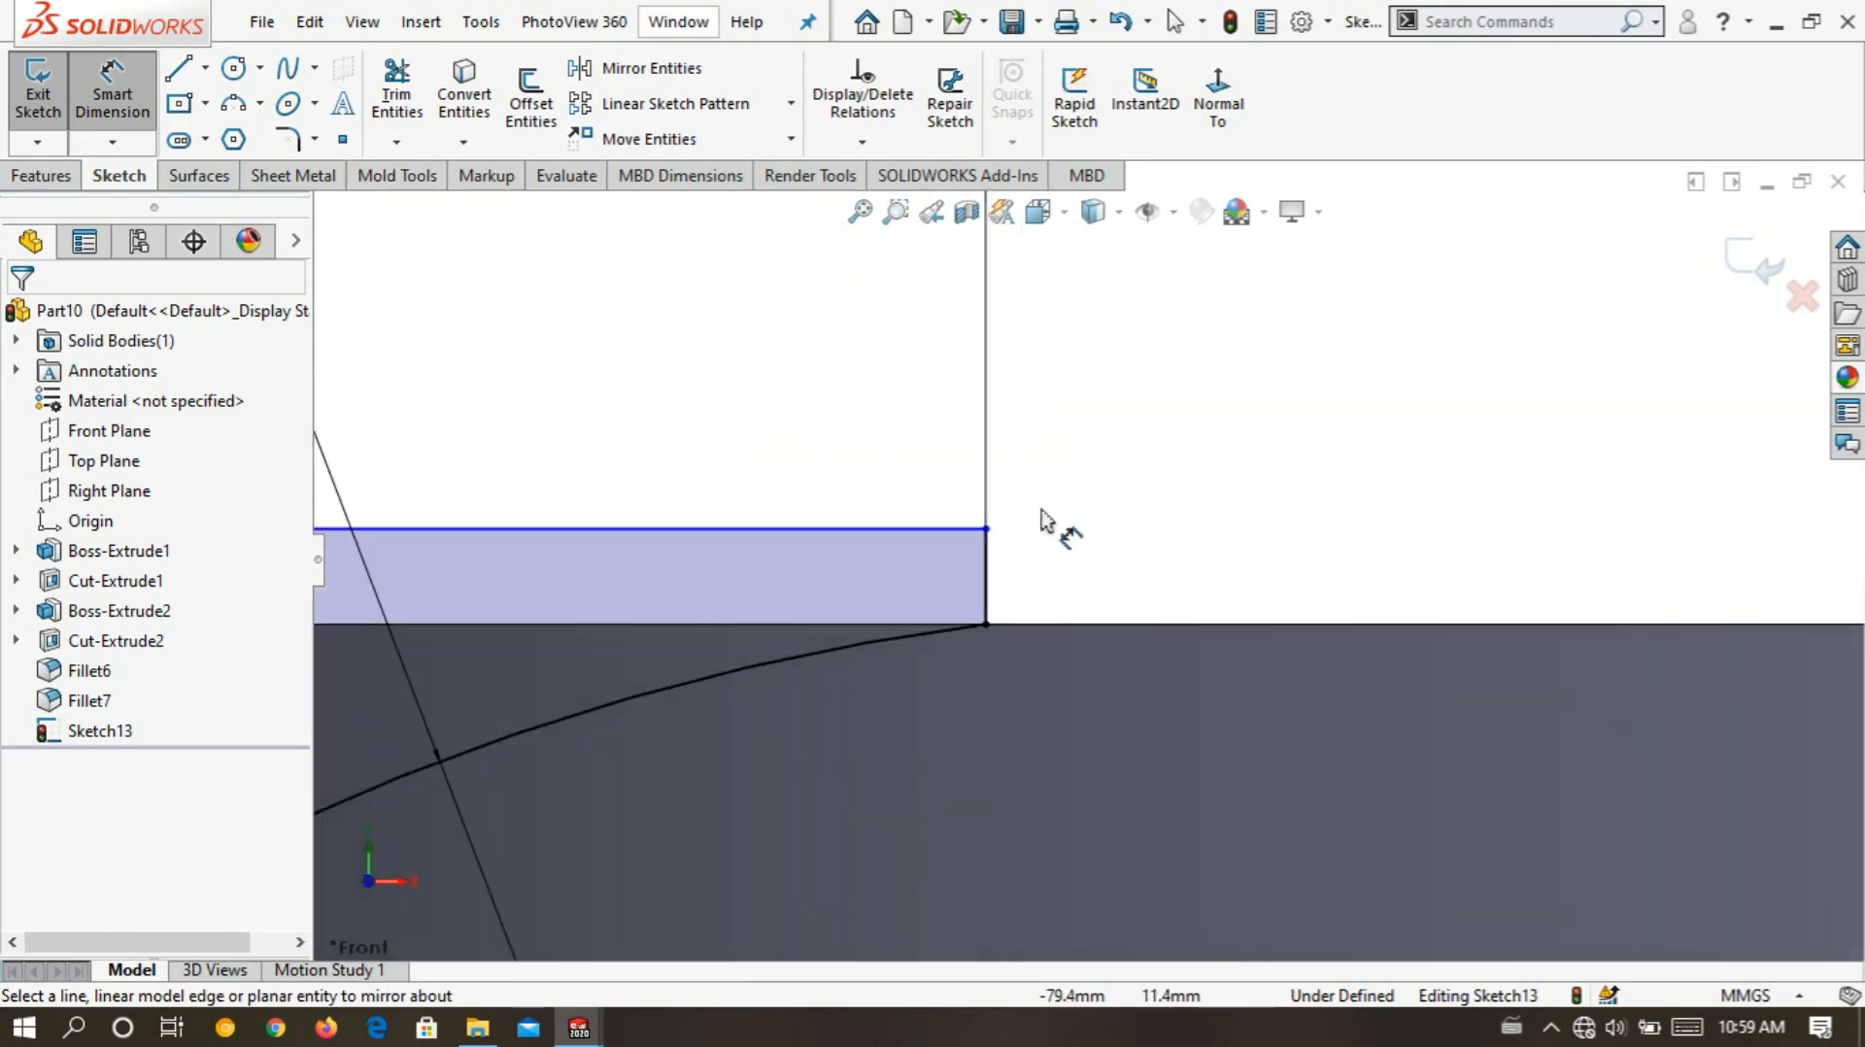
{"action": "left_click", "coordinate": [992, 560]}
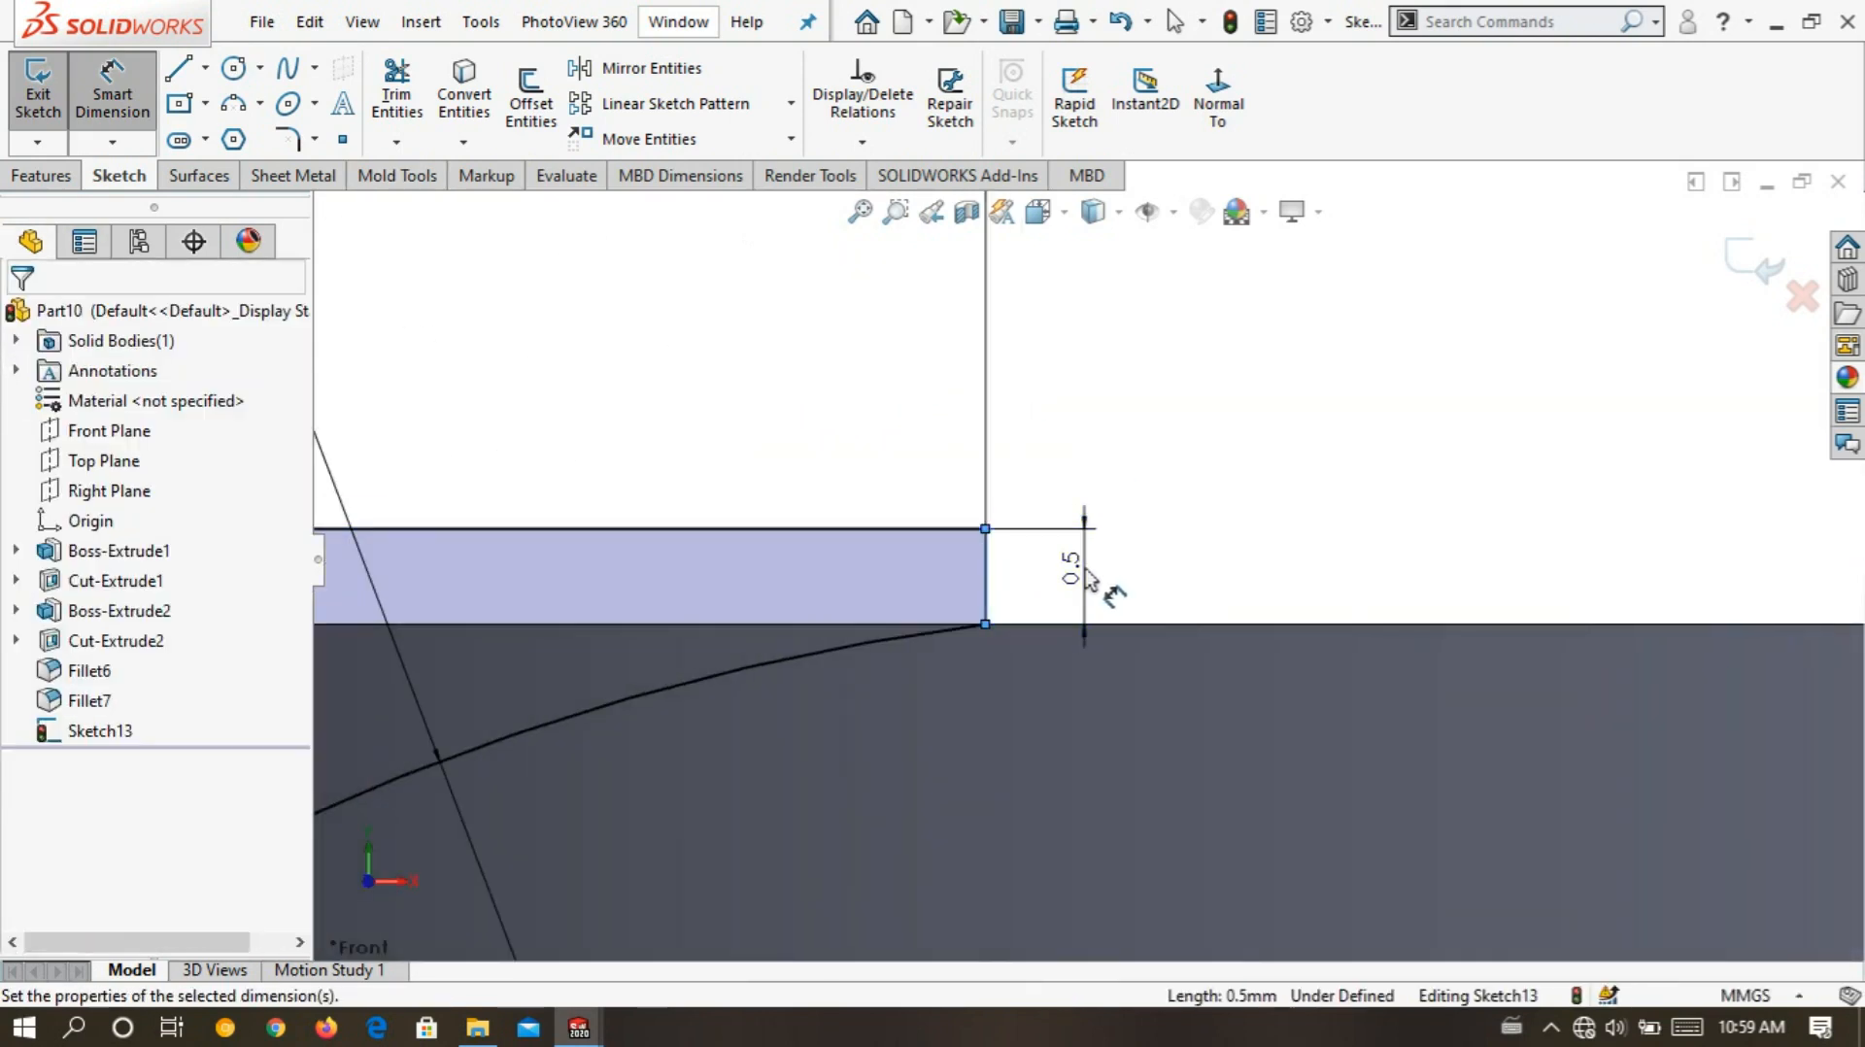
{"action": "left_click", "coordinate": [1088, 580]}
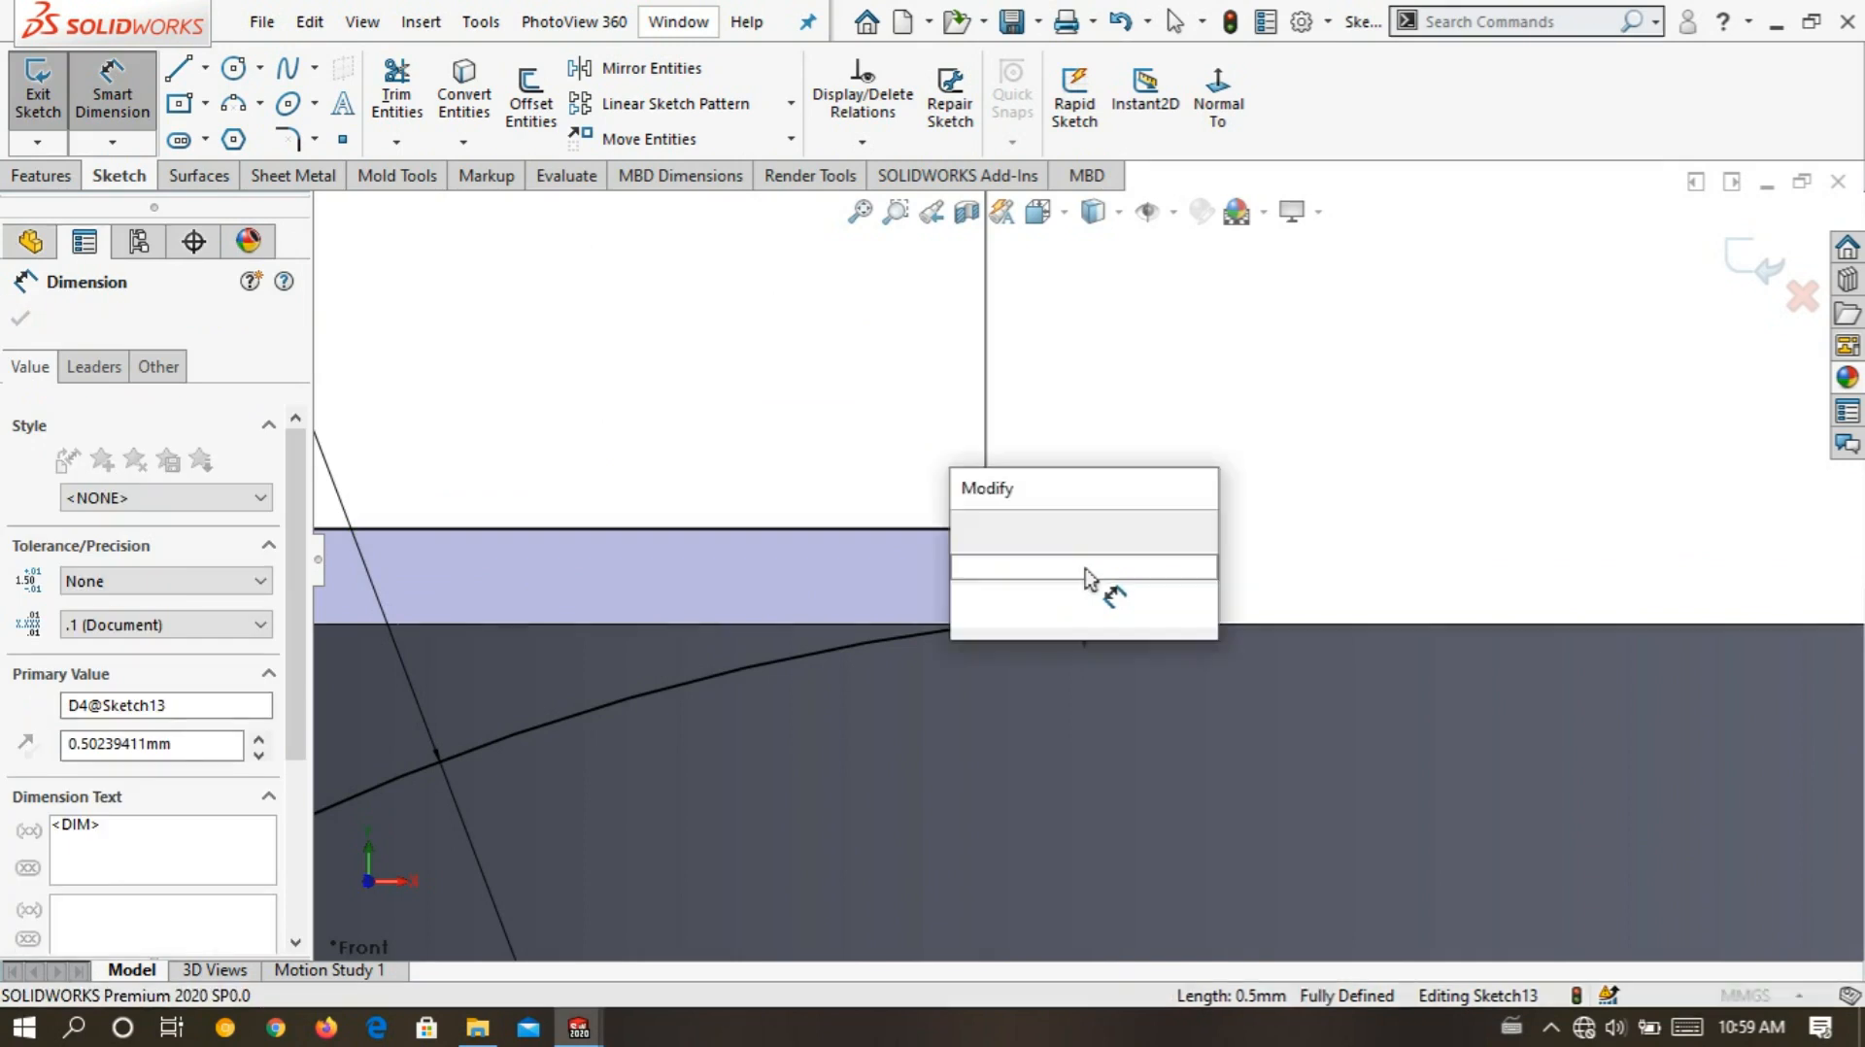
{"action": "key", "text": "Return"}
{"action": "left_click", "coordinate": [1182, 431]}
{"action": "scroll", "coordinate": [1188, 422], "scroll_direction": "up", "scroll_amount": 5}
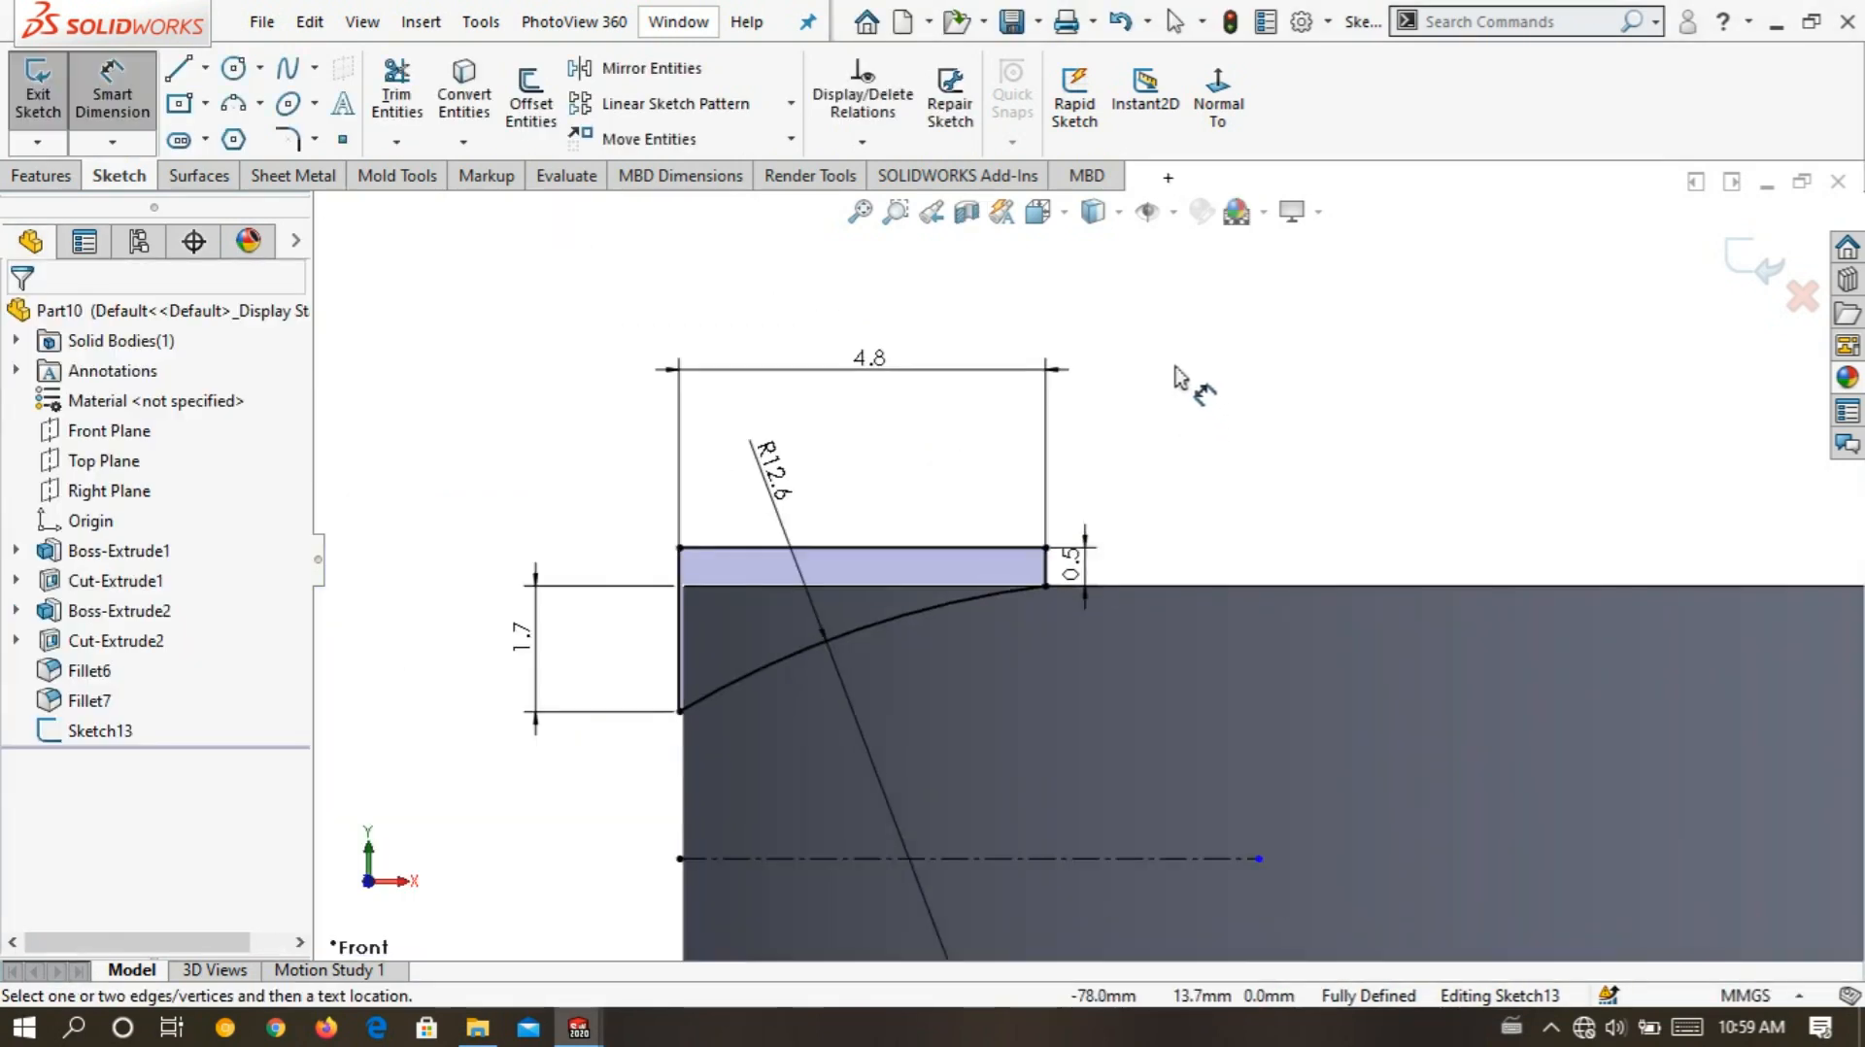
- Draw a vertical centerline from the midpoint of the disc's lower edge up through the origin to above the boss
{"action": "scroll", "coordinate": [1177, 377], "scroll_direction": "up", "scroll_amount": 5}
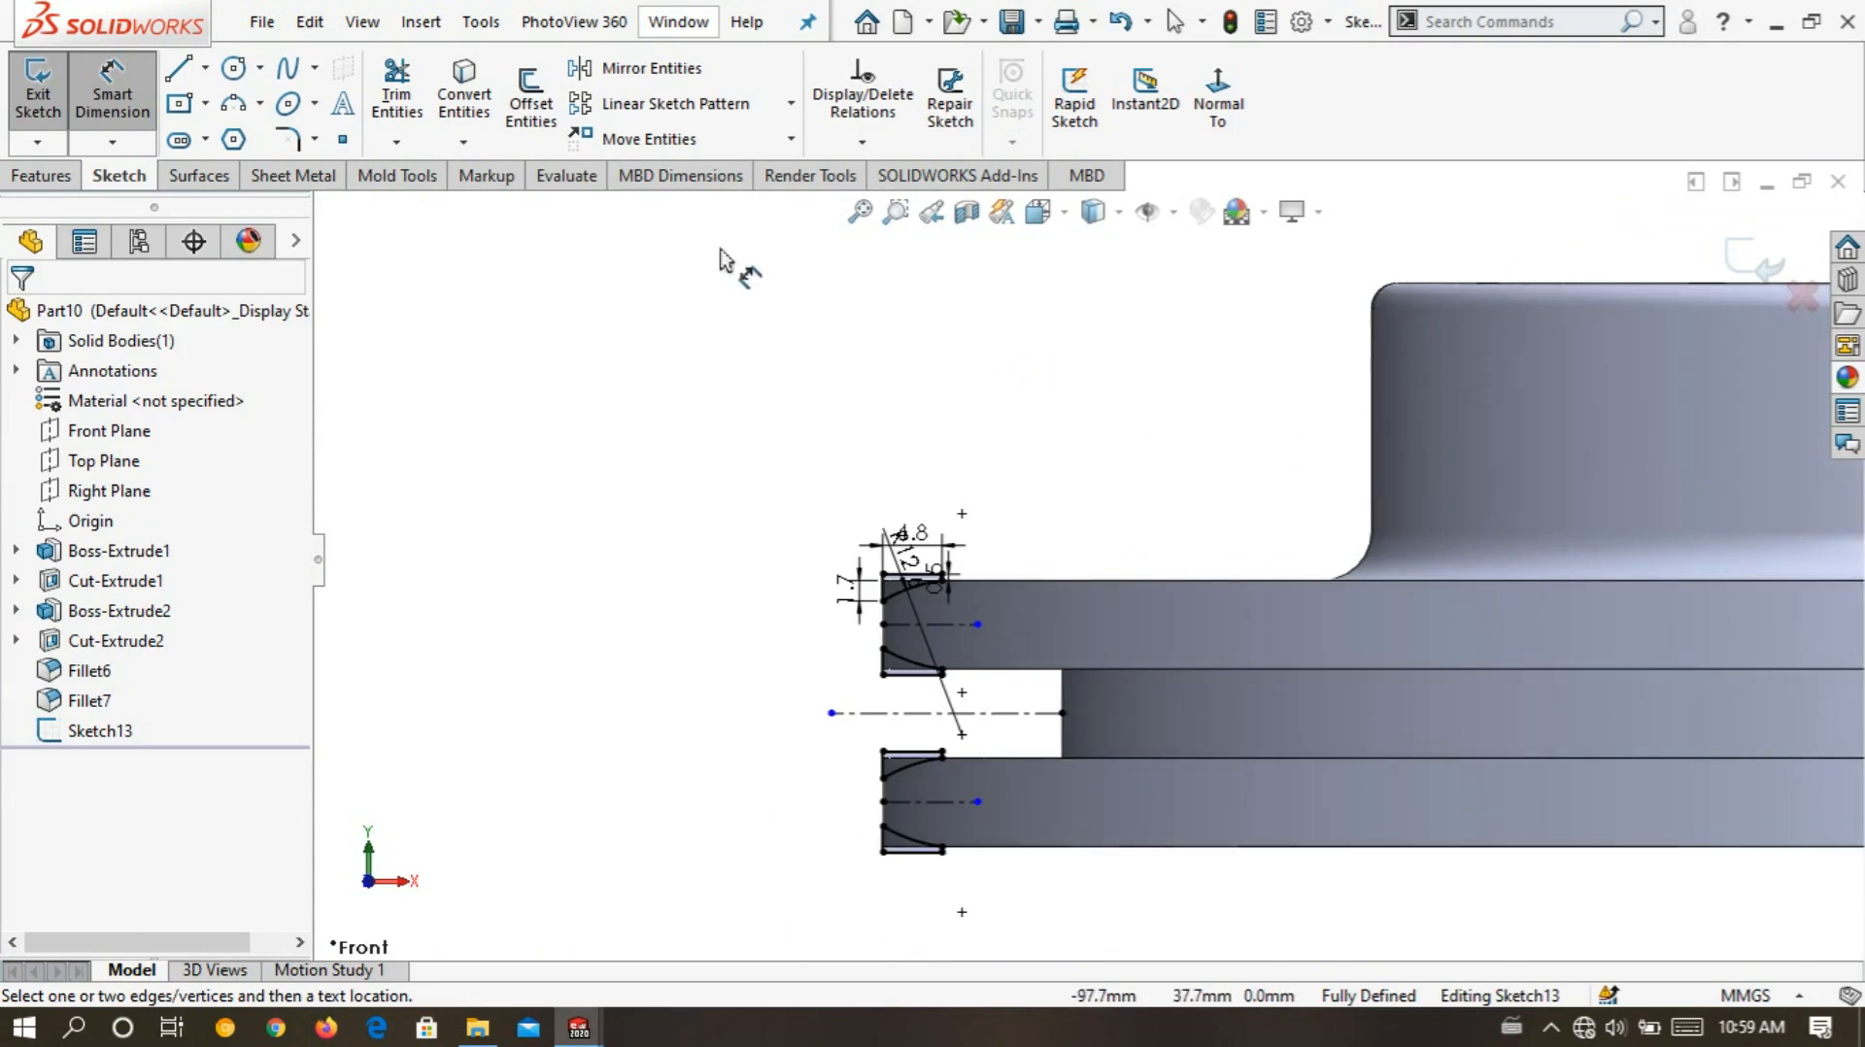
{"action": "left_click", "coordinate": [205, 68]}
{"action": "left_click", "coordinate": [245, 137]}
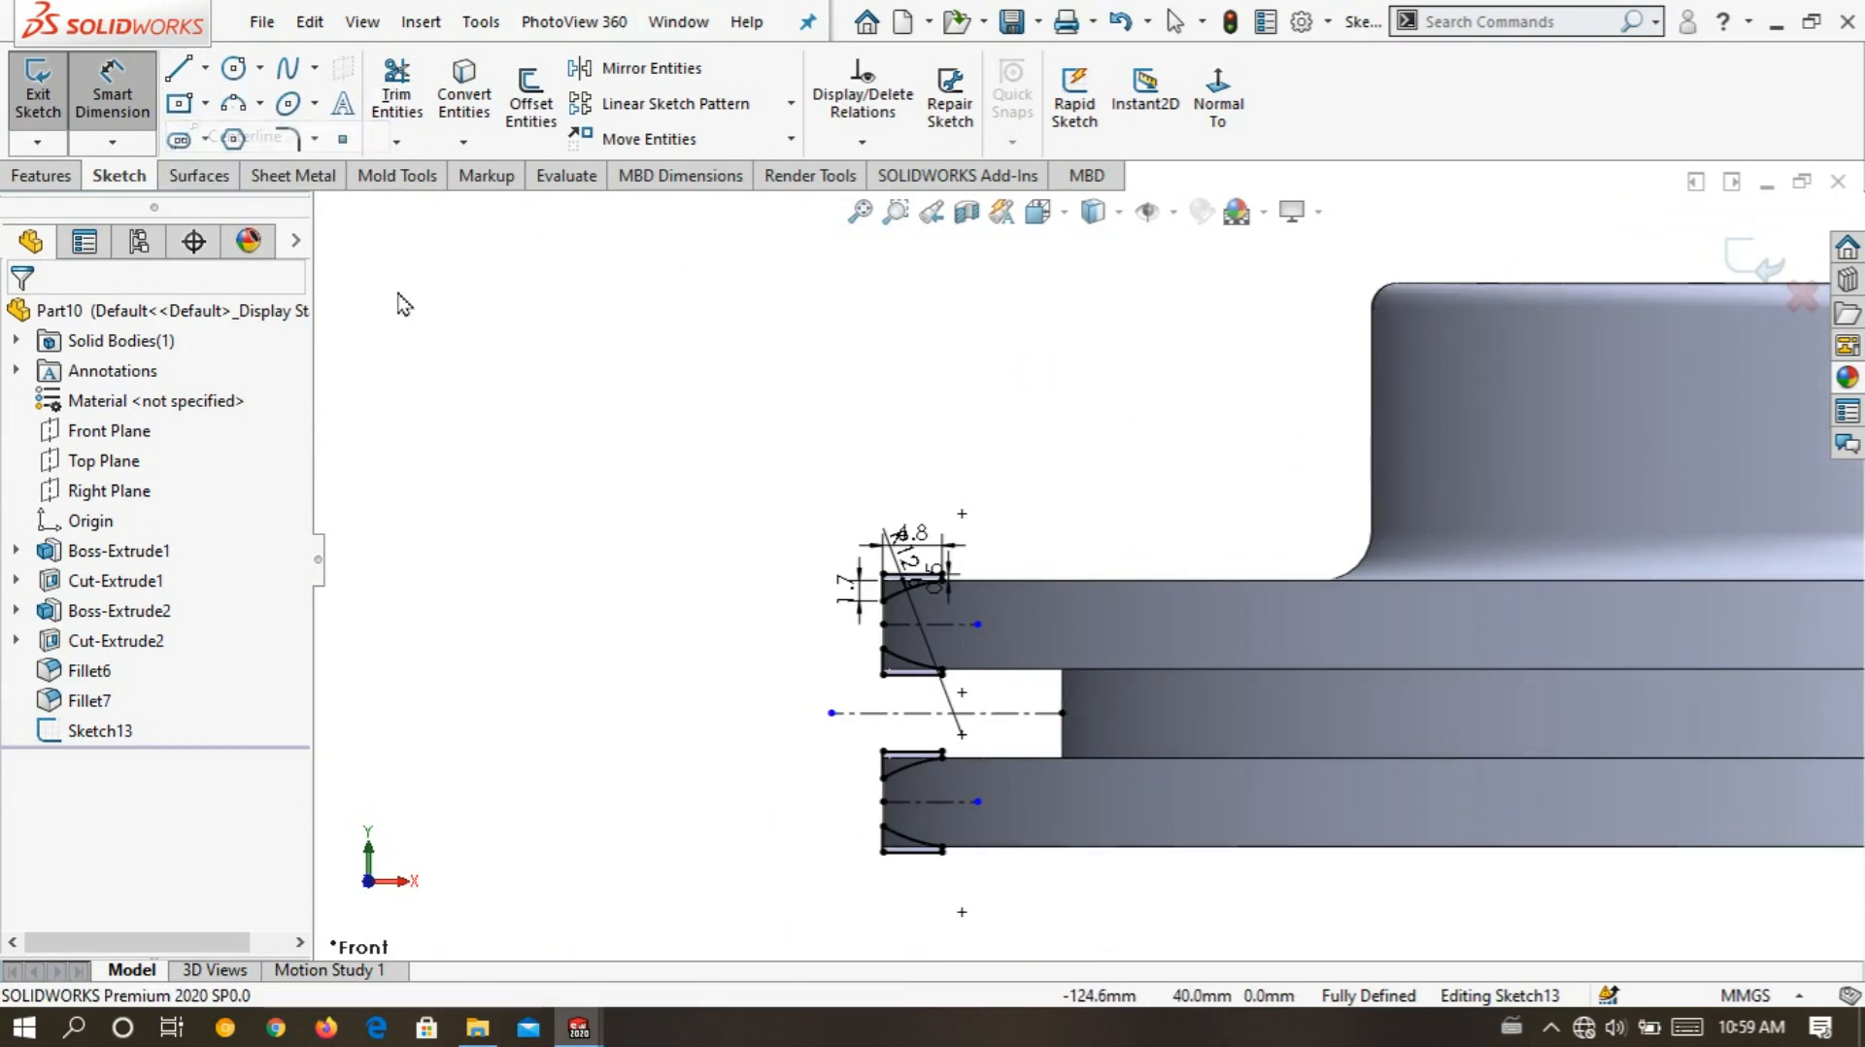
{"action": "scroll", "coordinate": [755, 360], "scroll_direction": "up", "scroll_amount": 3}
{"action": "scroll", "coordinate": [1448, 624], "scroll_direction": "down", "scroll_amount": 2}
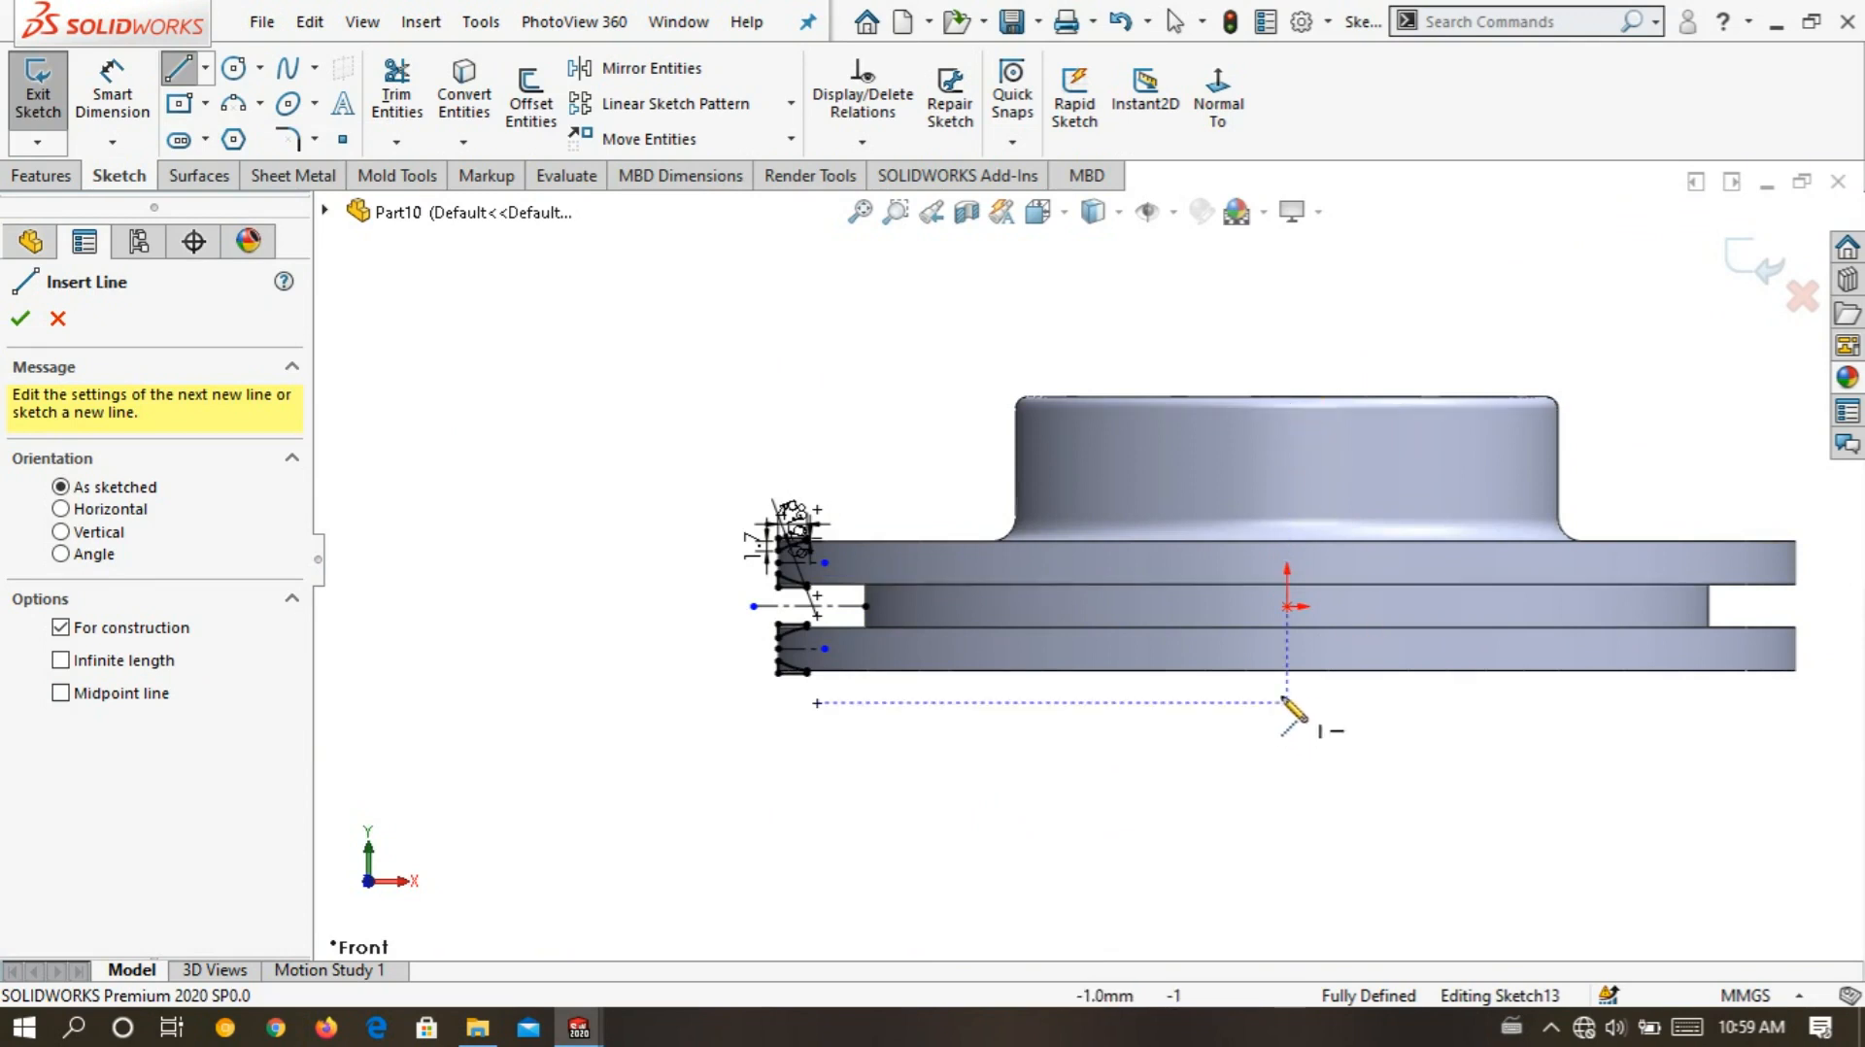
{"action": "left_click", "coordinate": [1287, 670]}
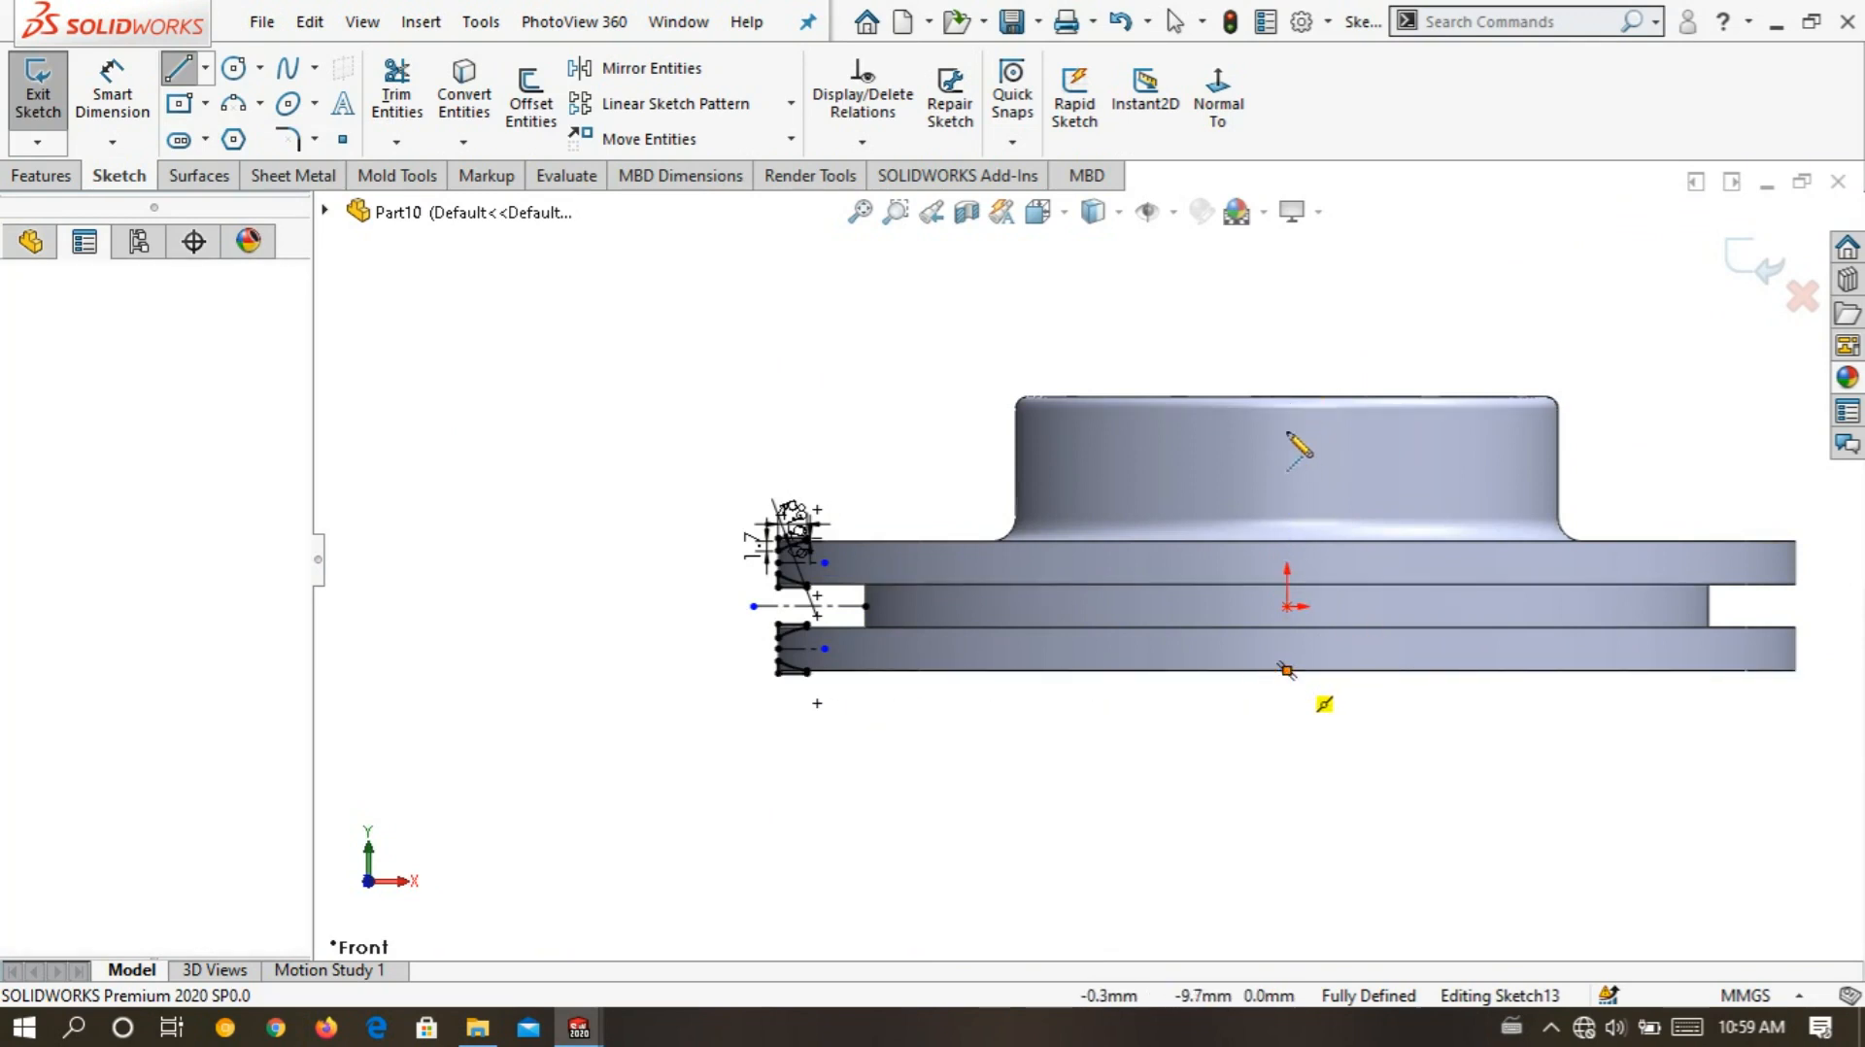
{"action": "left_click", "coordinate": [1287, 339]}
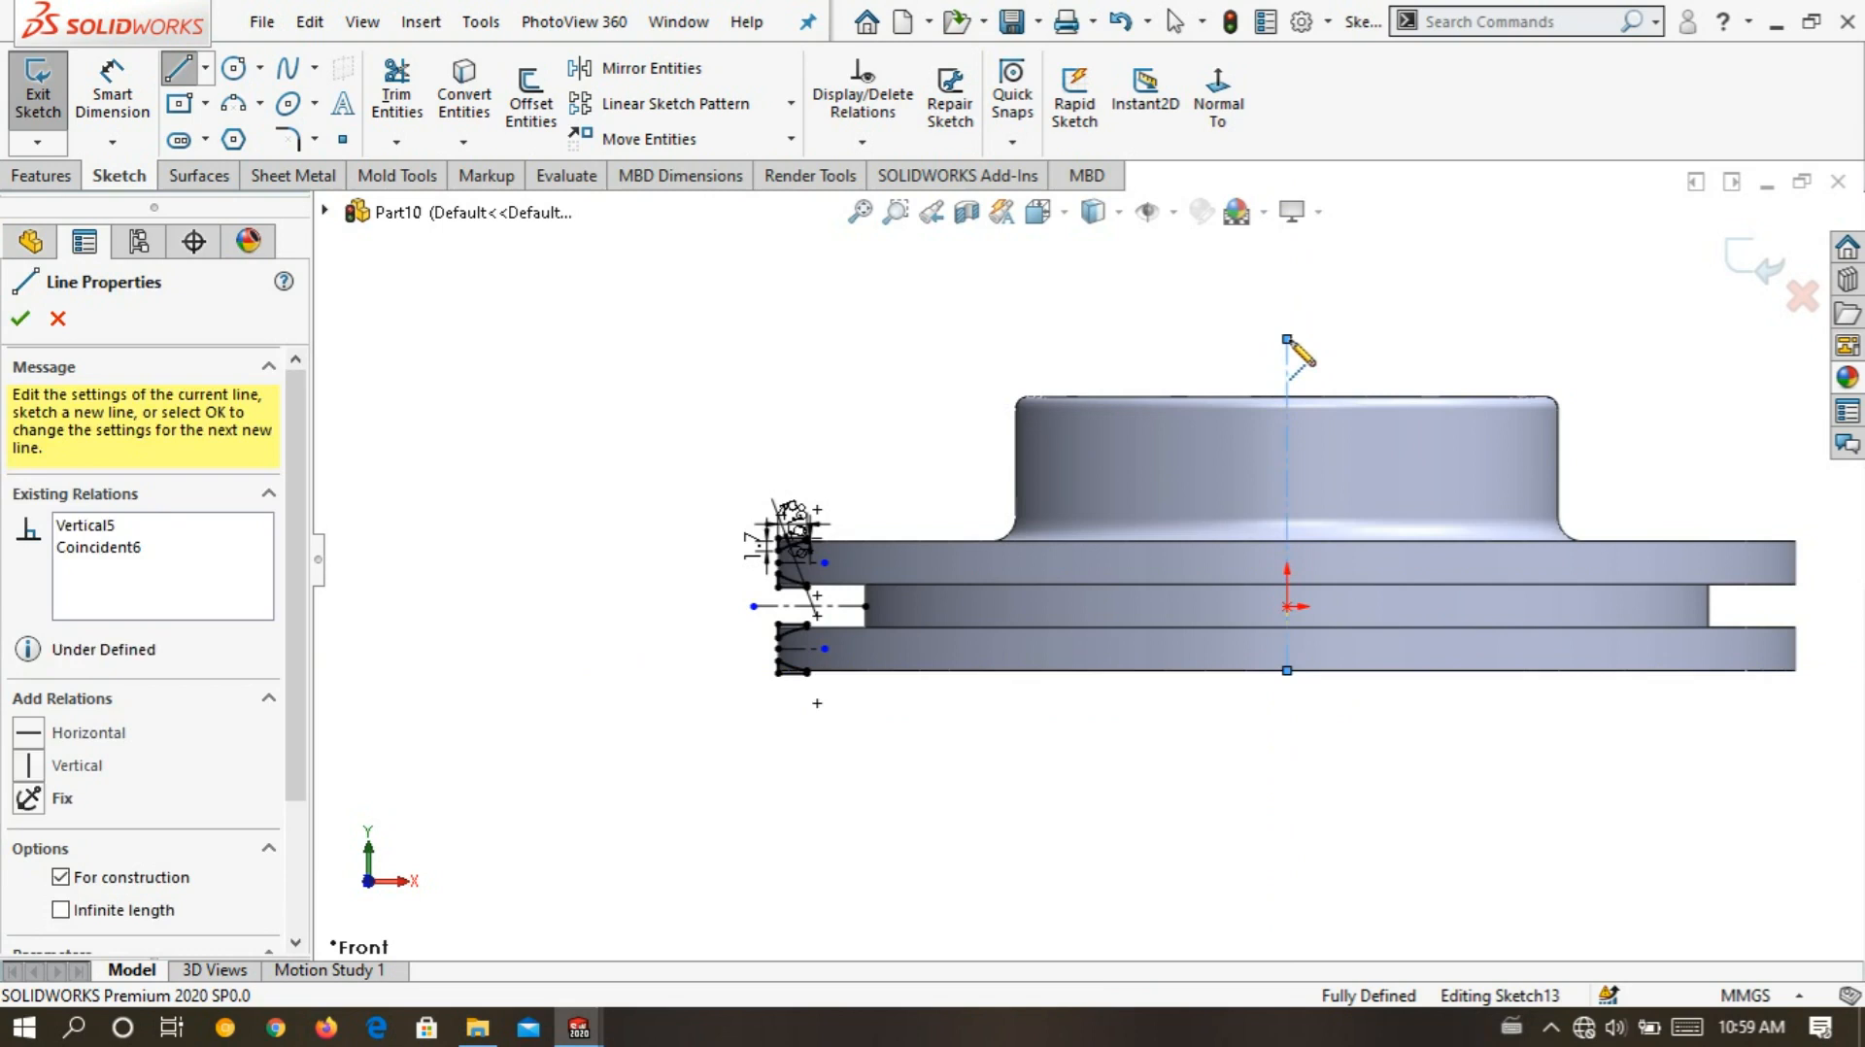
{"action": "right_click", "coordinate": [1360, 330]}
{"action": "left_click", "coordinate": [1399, 341]}
- Finish the profile sketch and revolve-cut it 360 degrees, Blind, about the disc's vertical centerline
{"action": "left_click", "coordinate": [1751, 261]}
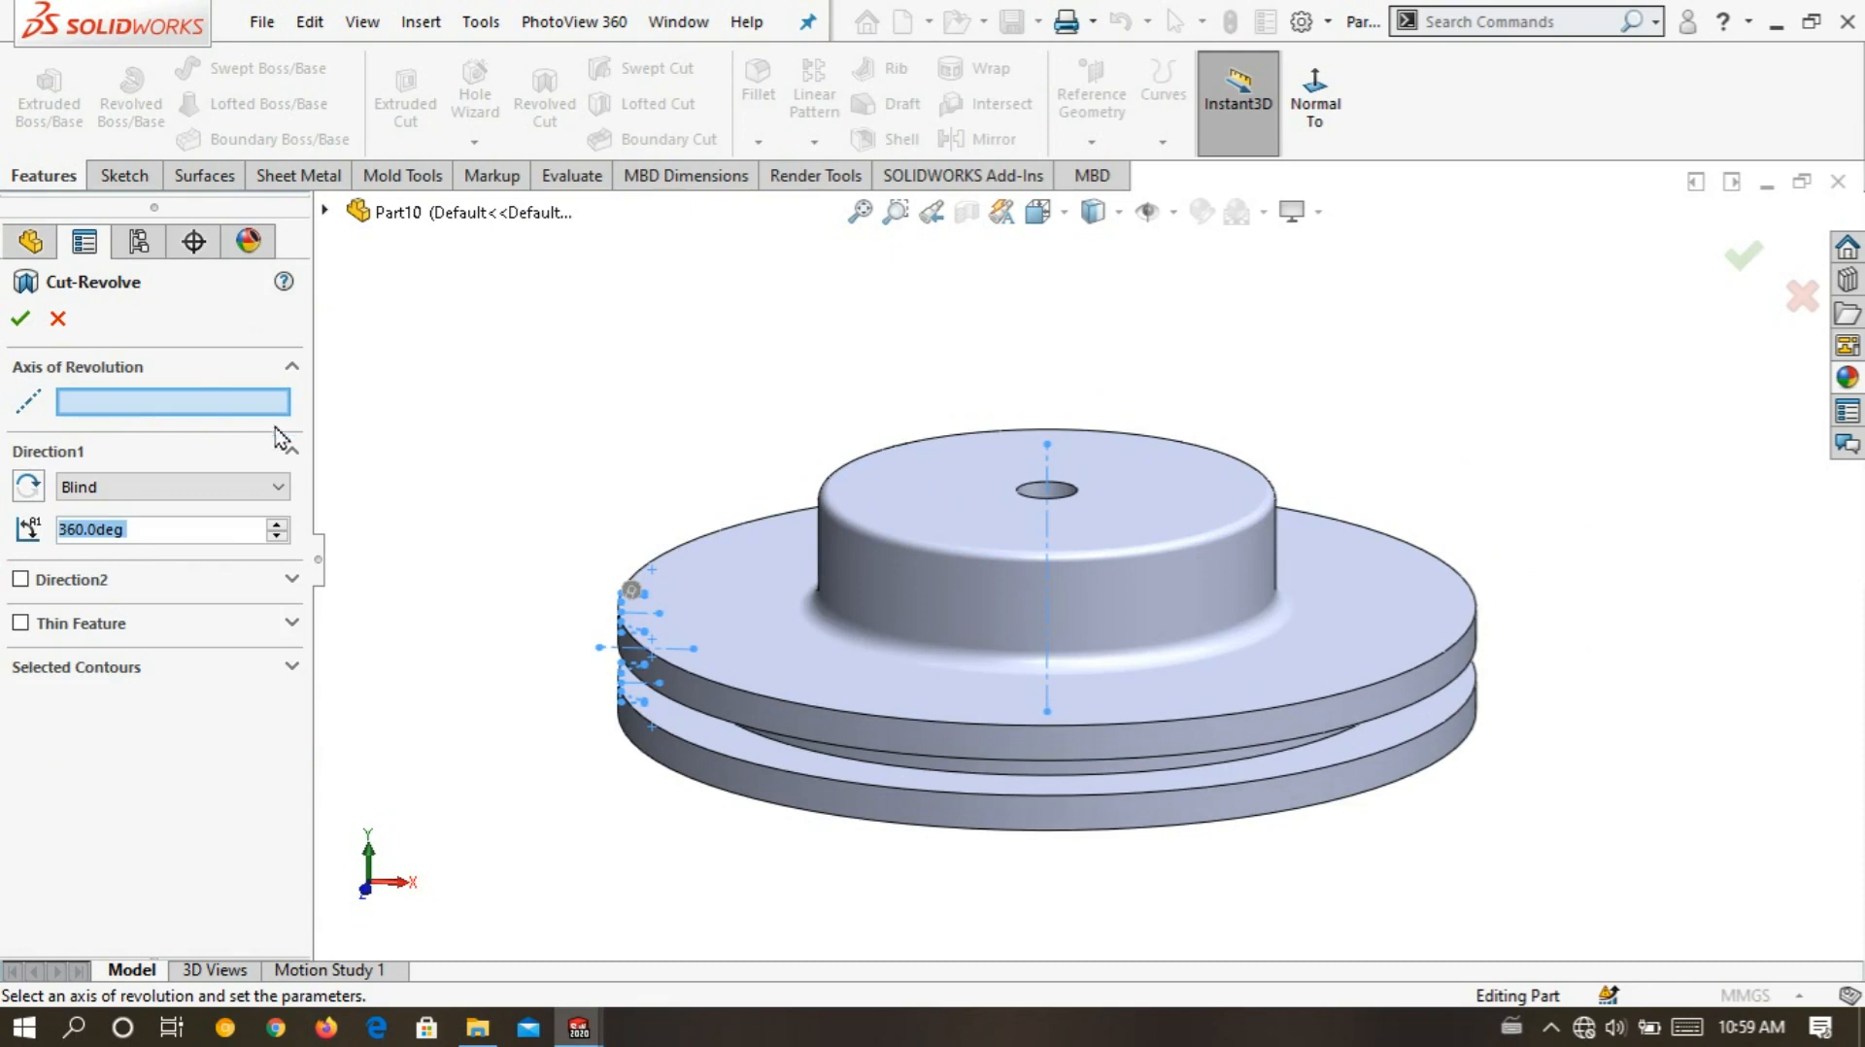
{"action": "left_click", "coordinate": [245, 396]}
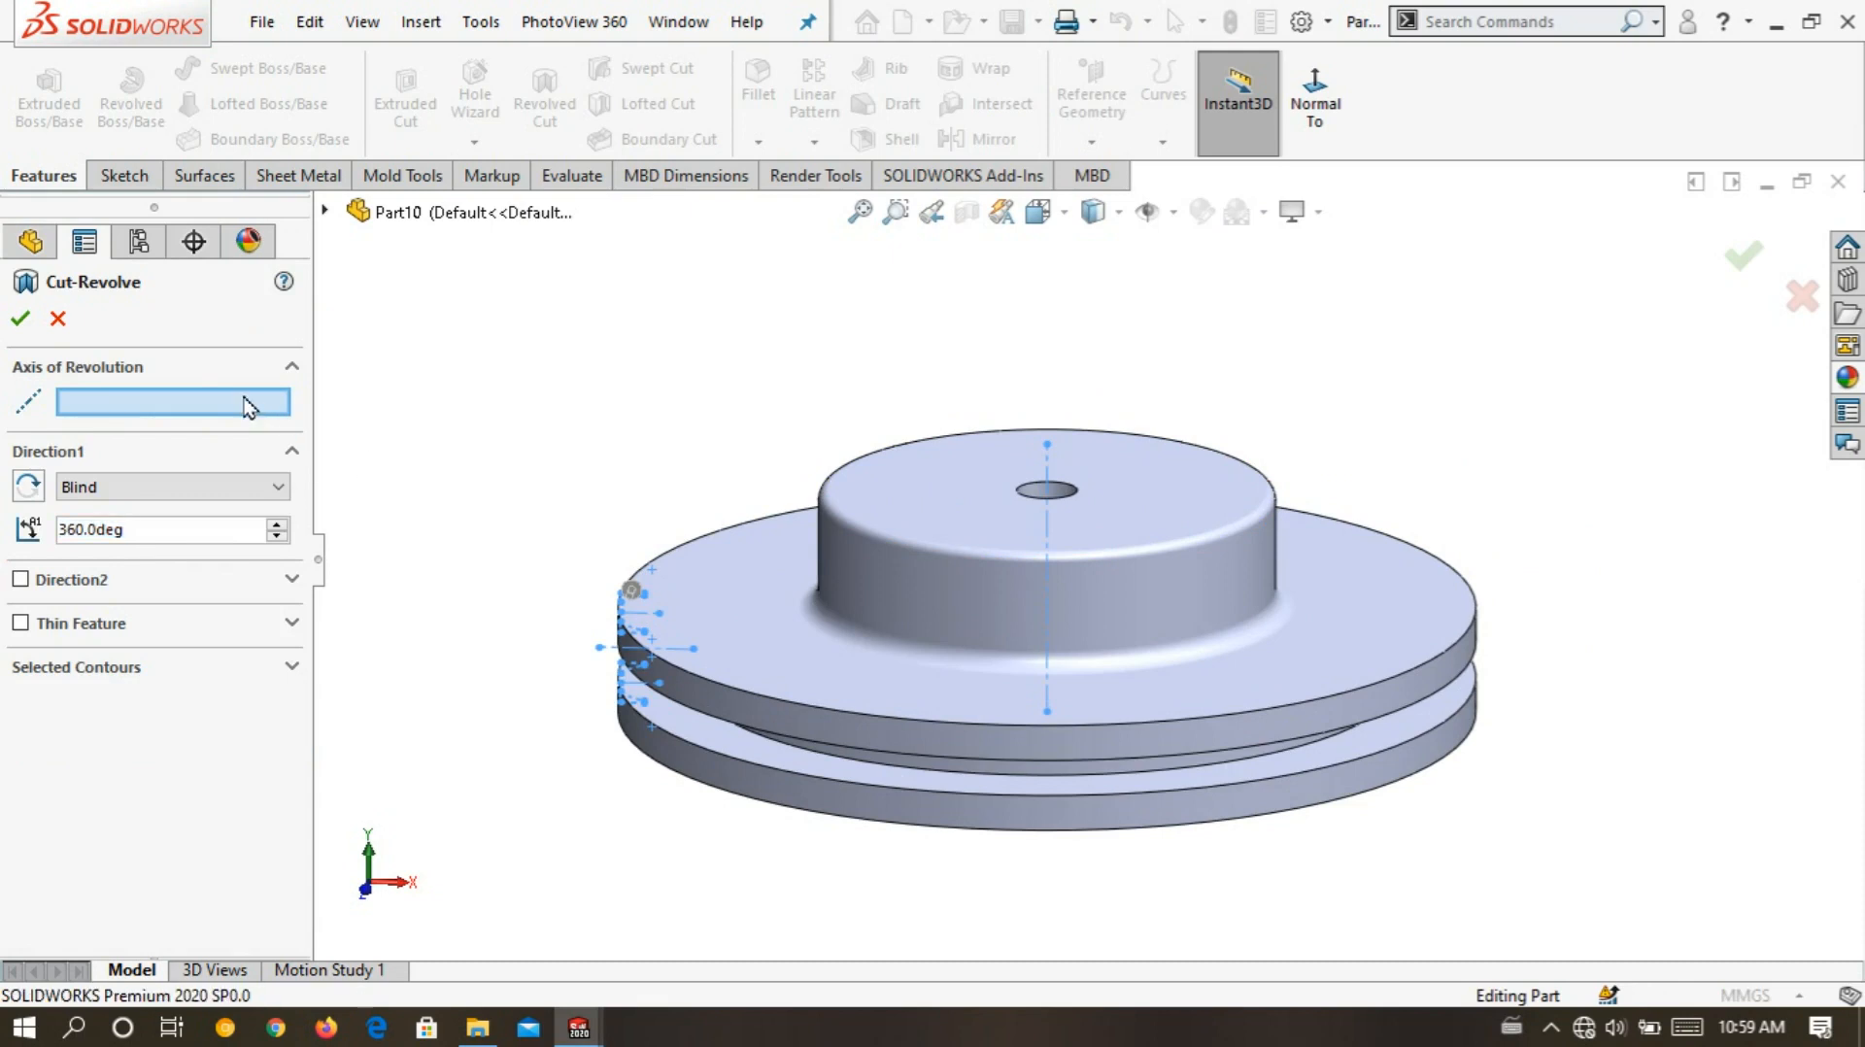
{"action": "left_click", "coordinate": [1048, 456]}
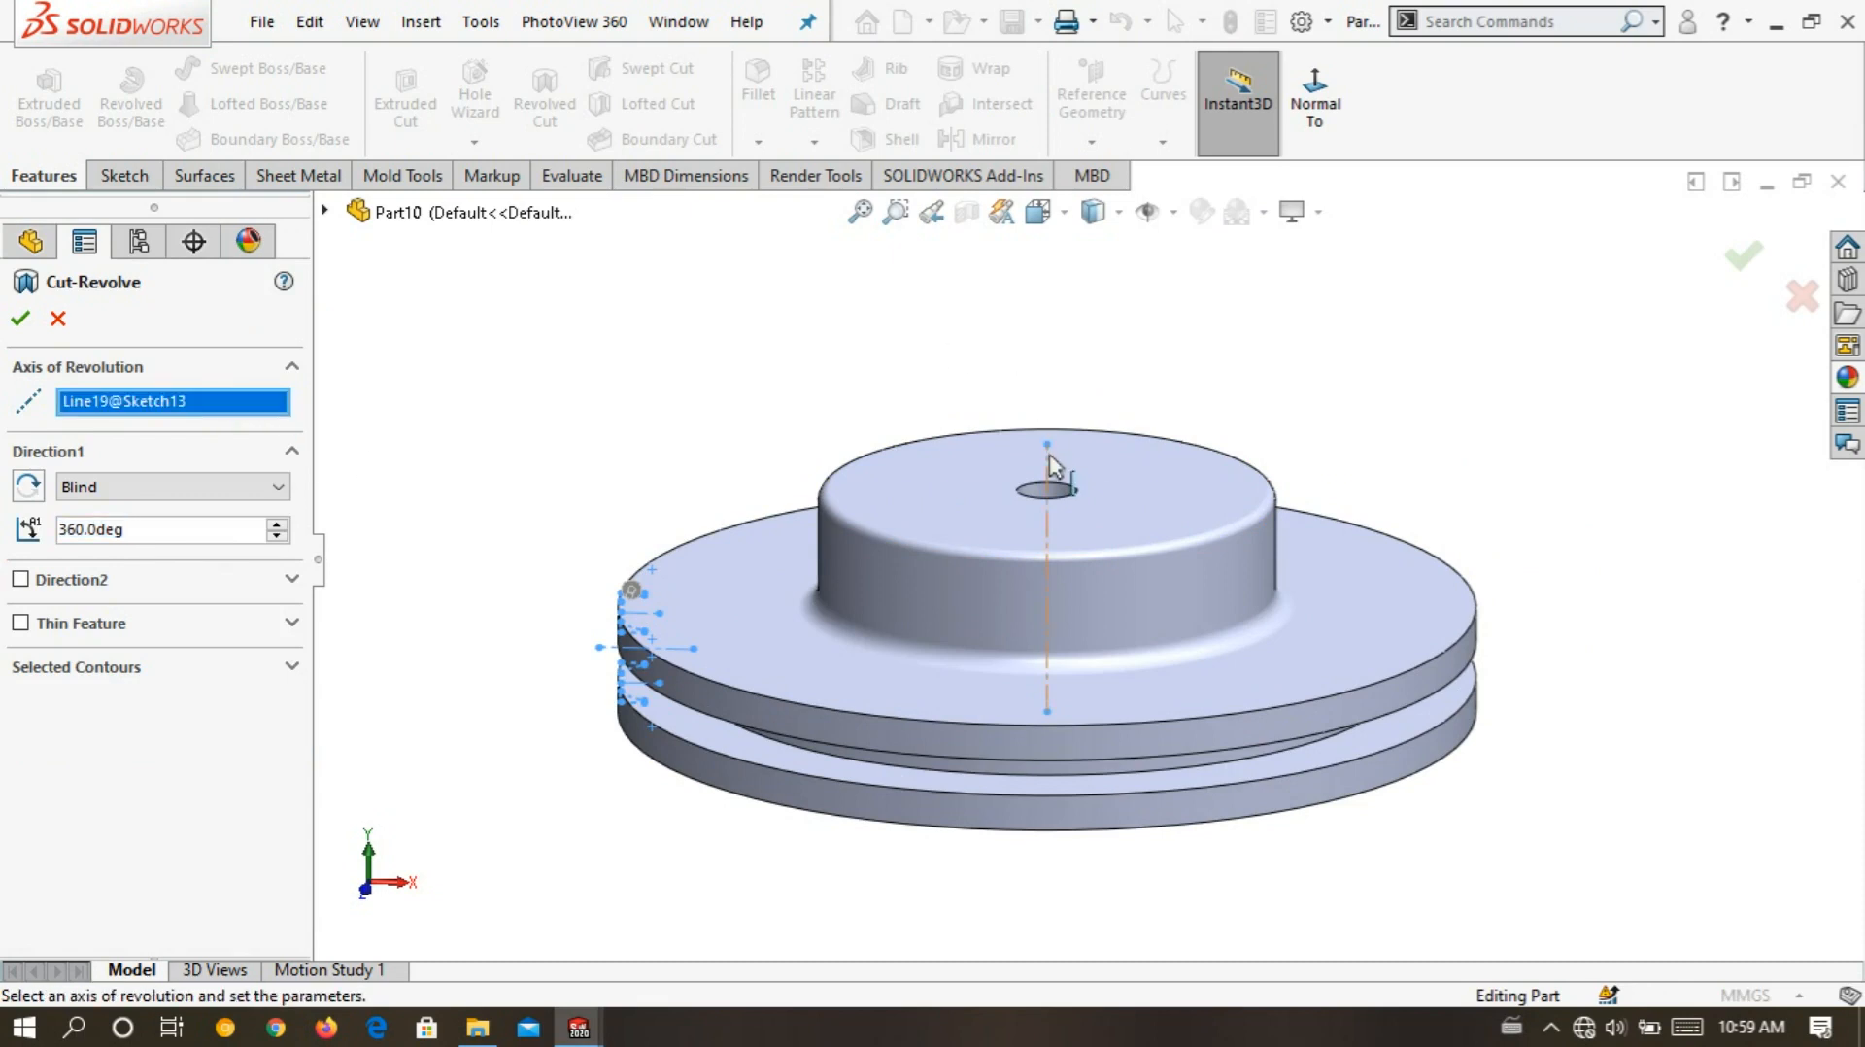
{"action": "left_click", "coordinate": [20, 323]}
{"action": "left_click", "coordinate": [642, 369]}
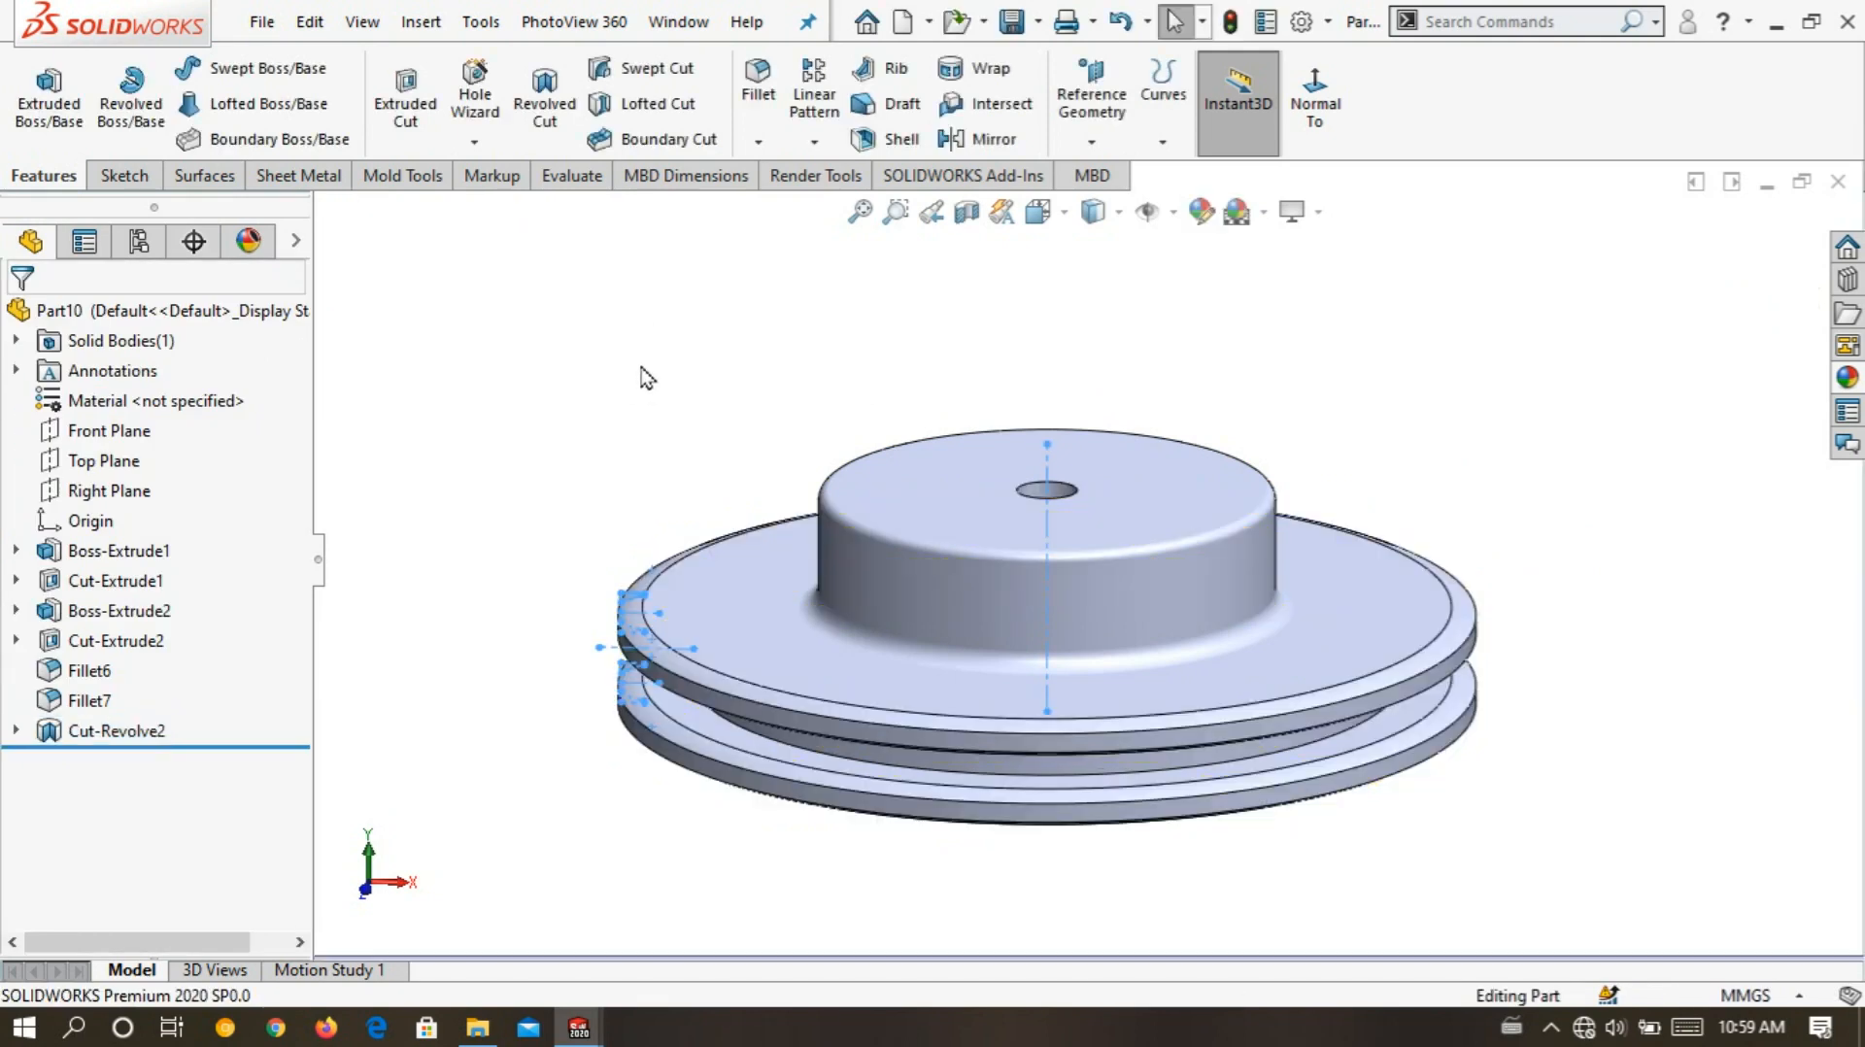
- Start a new sketch on the disc's flat upper face around the boss
{"action": "scroll", "coordinate": [812, 468], "scroll_direction": "up", "scroll_amount": 3}
{"action": "scroll", "coordinate": [974, 618], "scroll_direction": "down", "scroll_amount": 3}
{"action": "scroll", "coordinate": [505, 503], "scroll_direction": "down", "scroll_amount": 1}
{"action": "middle_click_drag", "start_coordinate": [622, 514], "coordinate": [1037, 609]}
{"action": "scroll", "coordinate": [1037, 609], "scroll_direction": "down", "scroll_amount": 1}
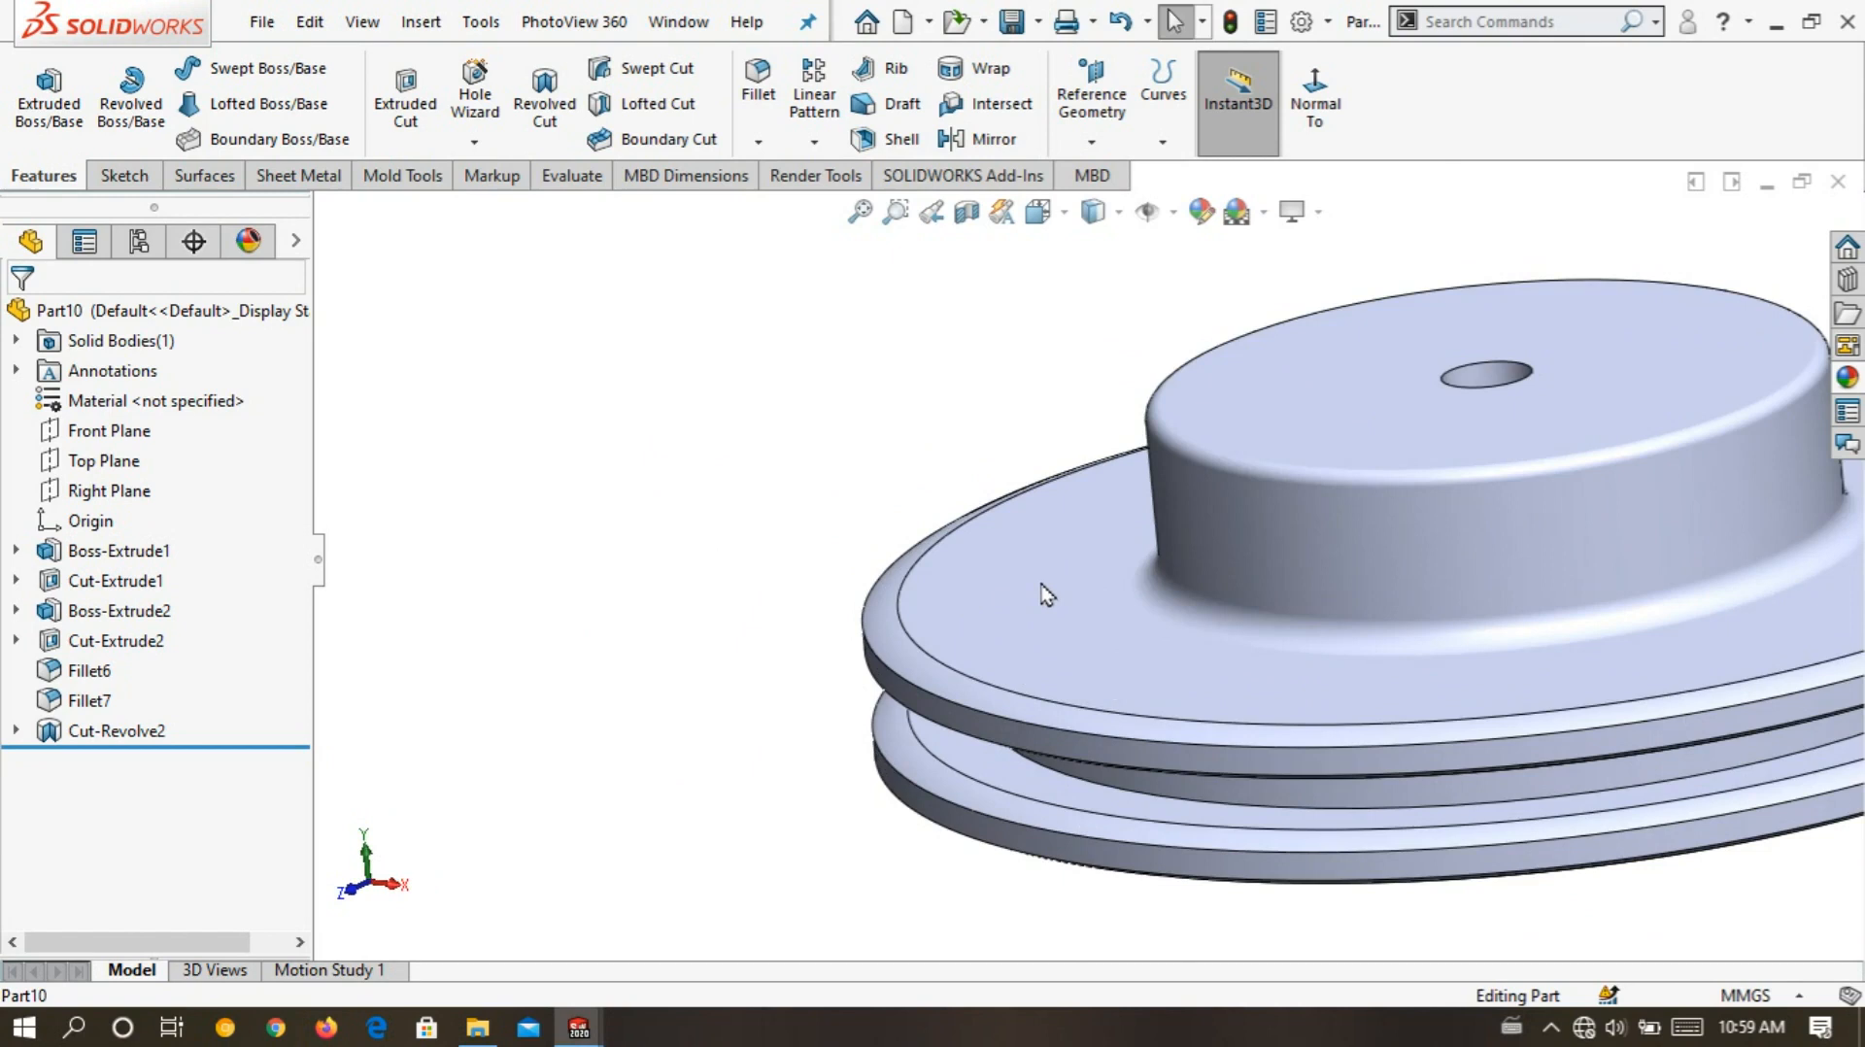
{"action": "right_click", "coordinate": [1039, 596]}
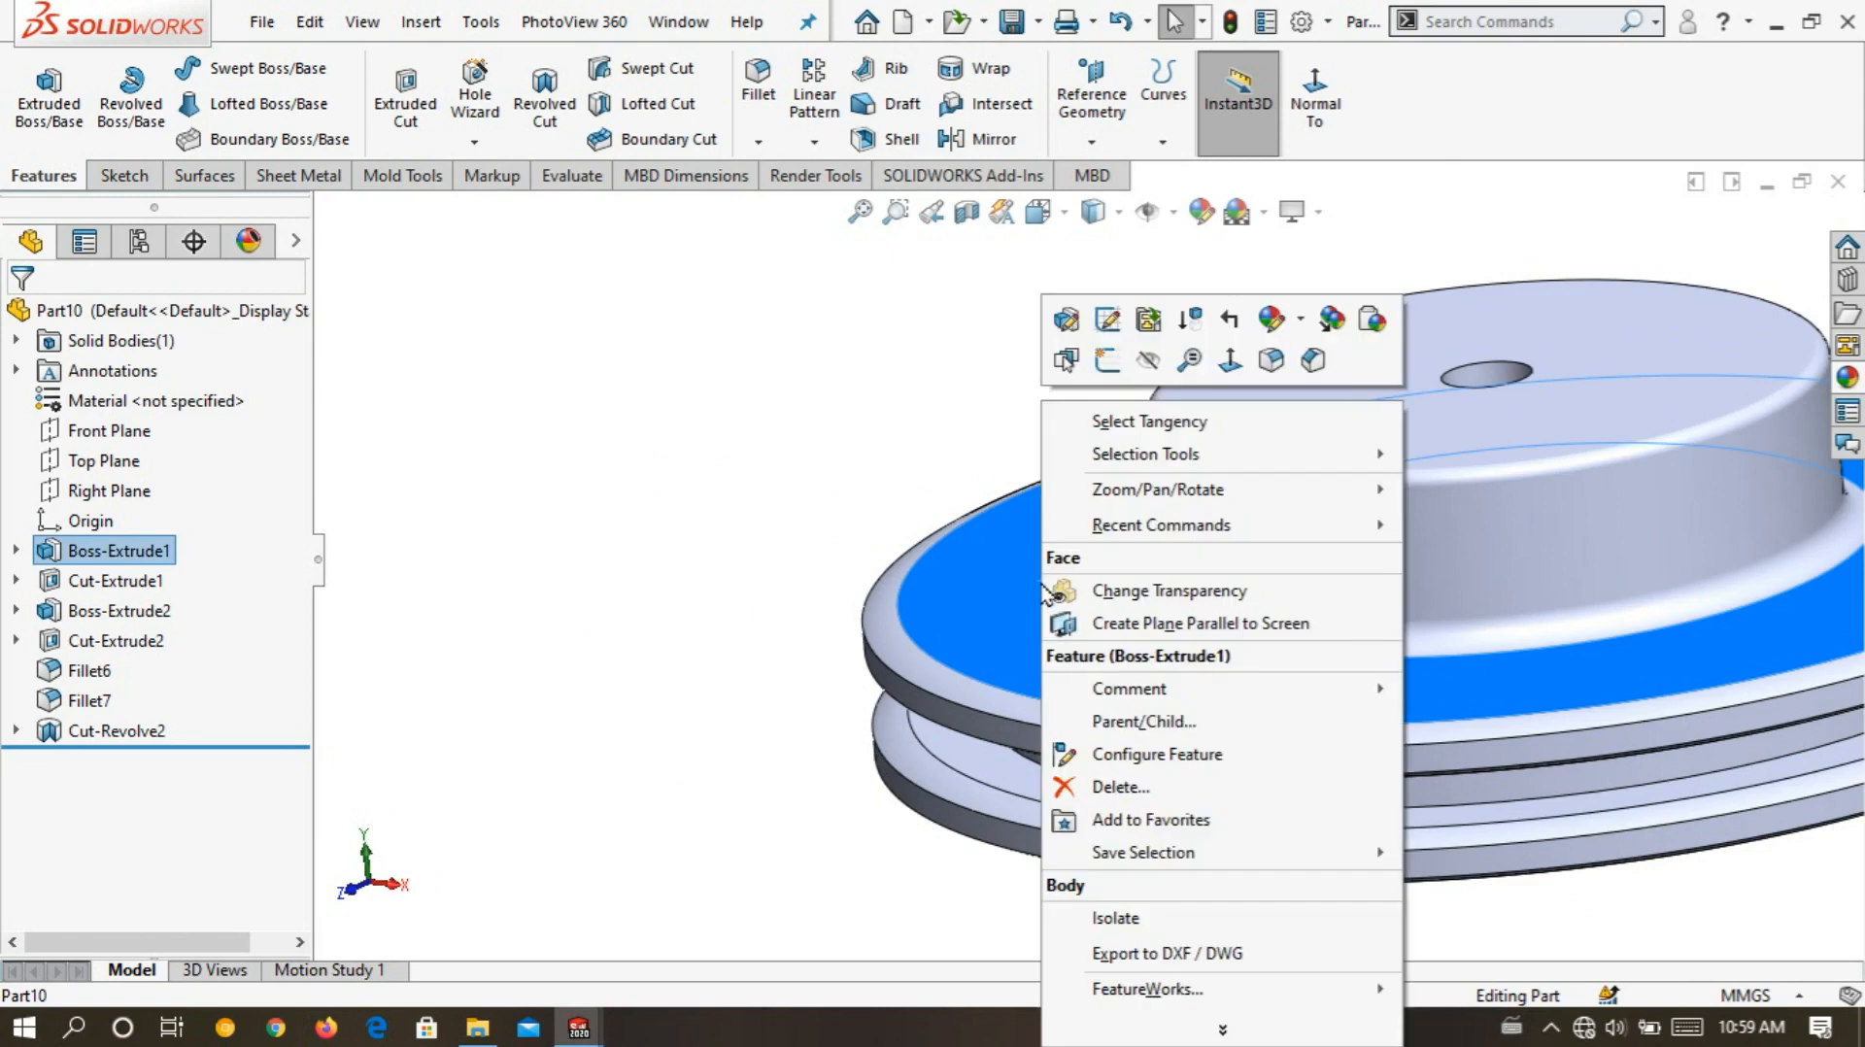
{"action": "left_click", "coordinate": [1105, 361]}
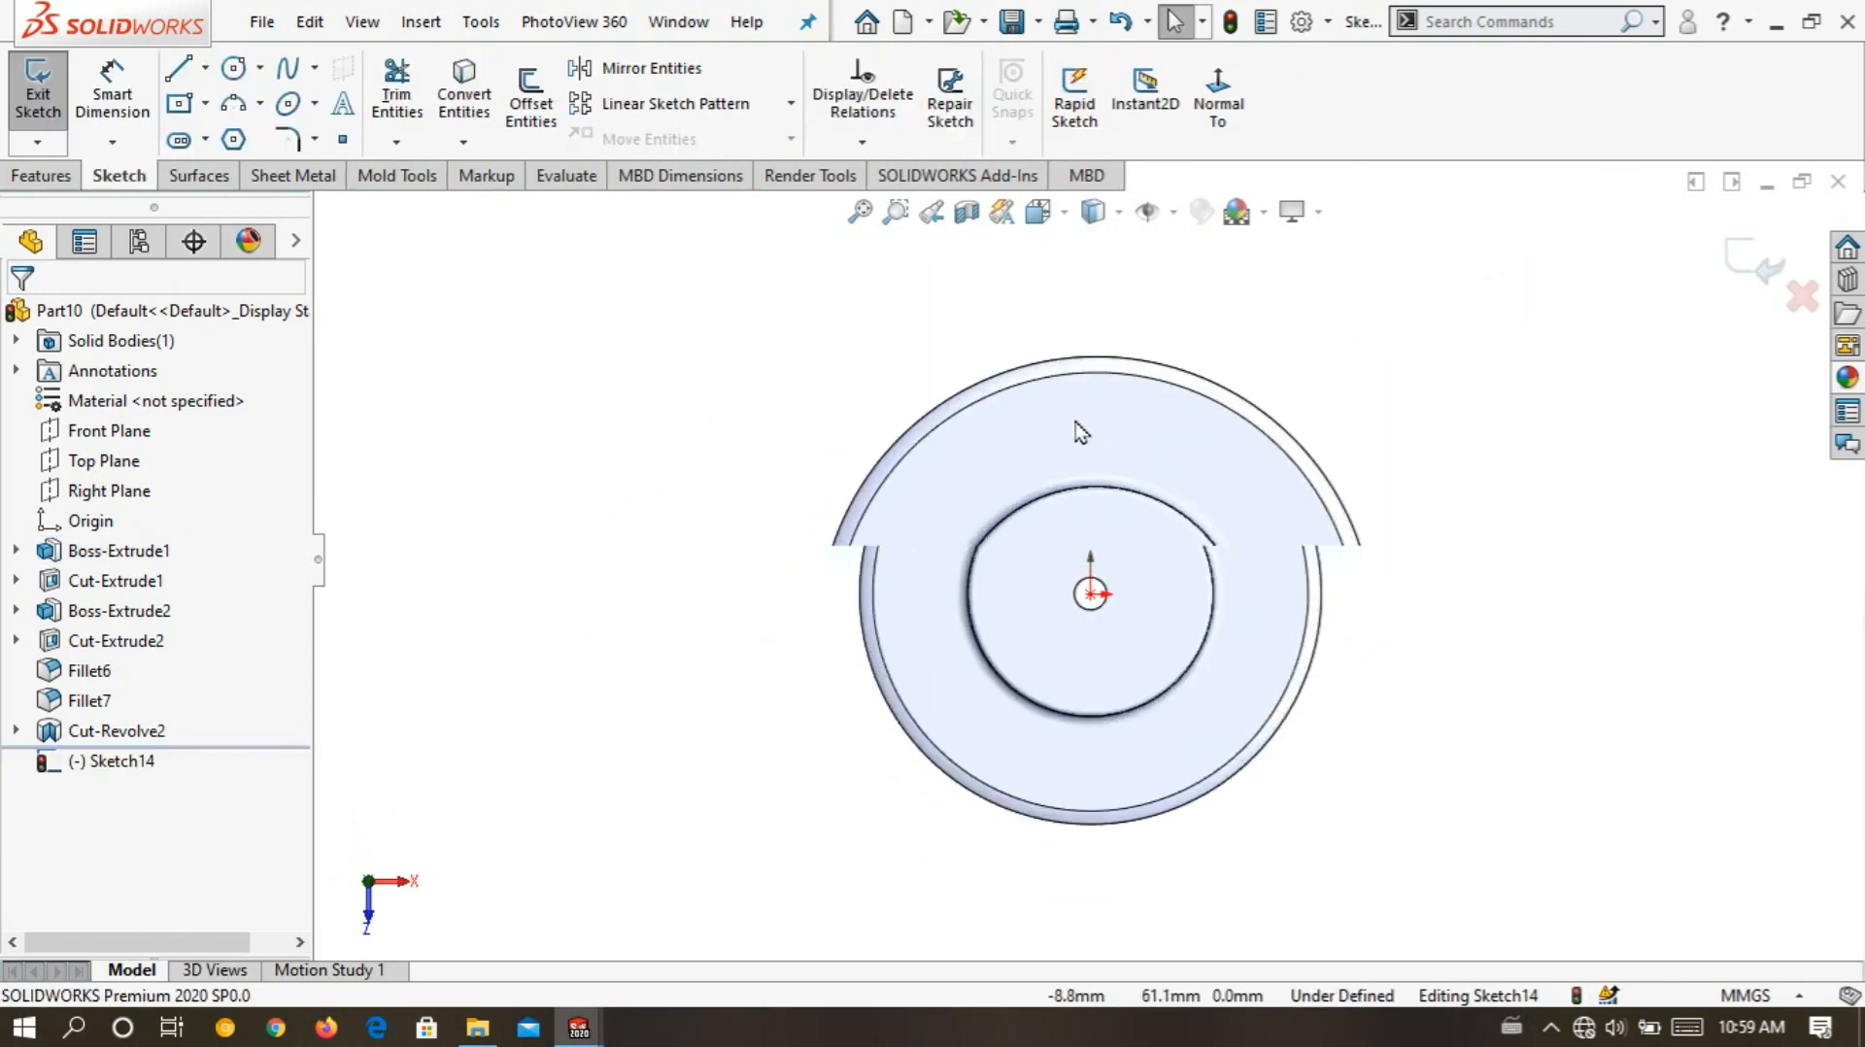
- Draw a vertical centerline from the origin out past the disc's outer rim
{"action": "left_click", "coordinate": [205, 68]}
{"action": "left_click", "coordinate": [243, 133]}
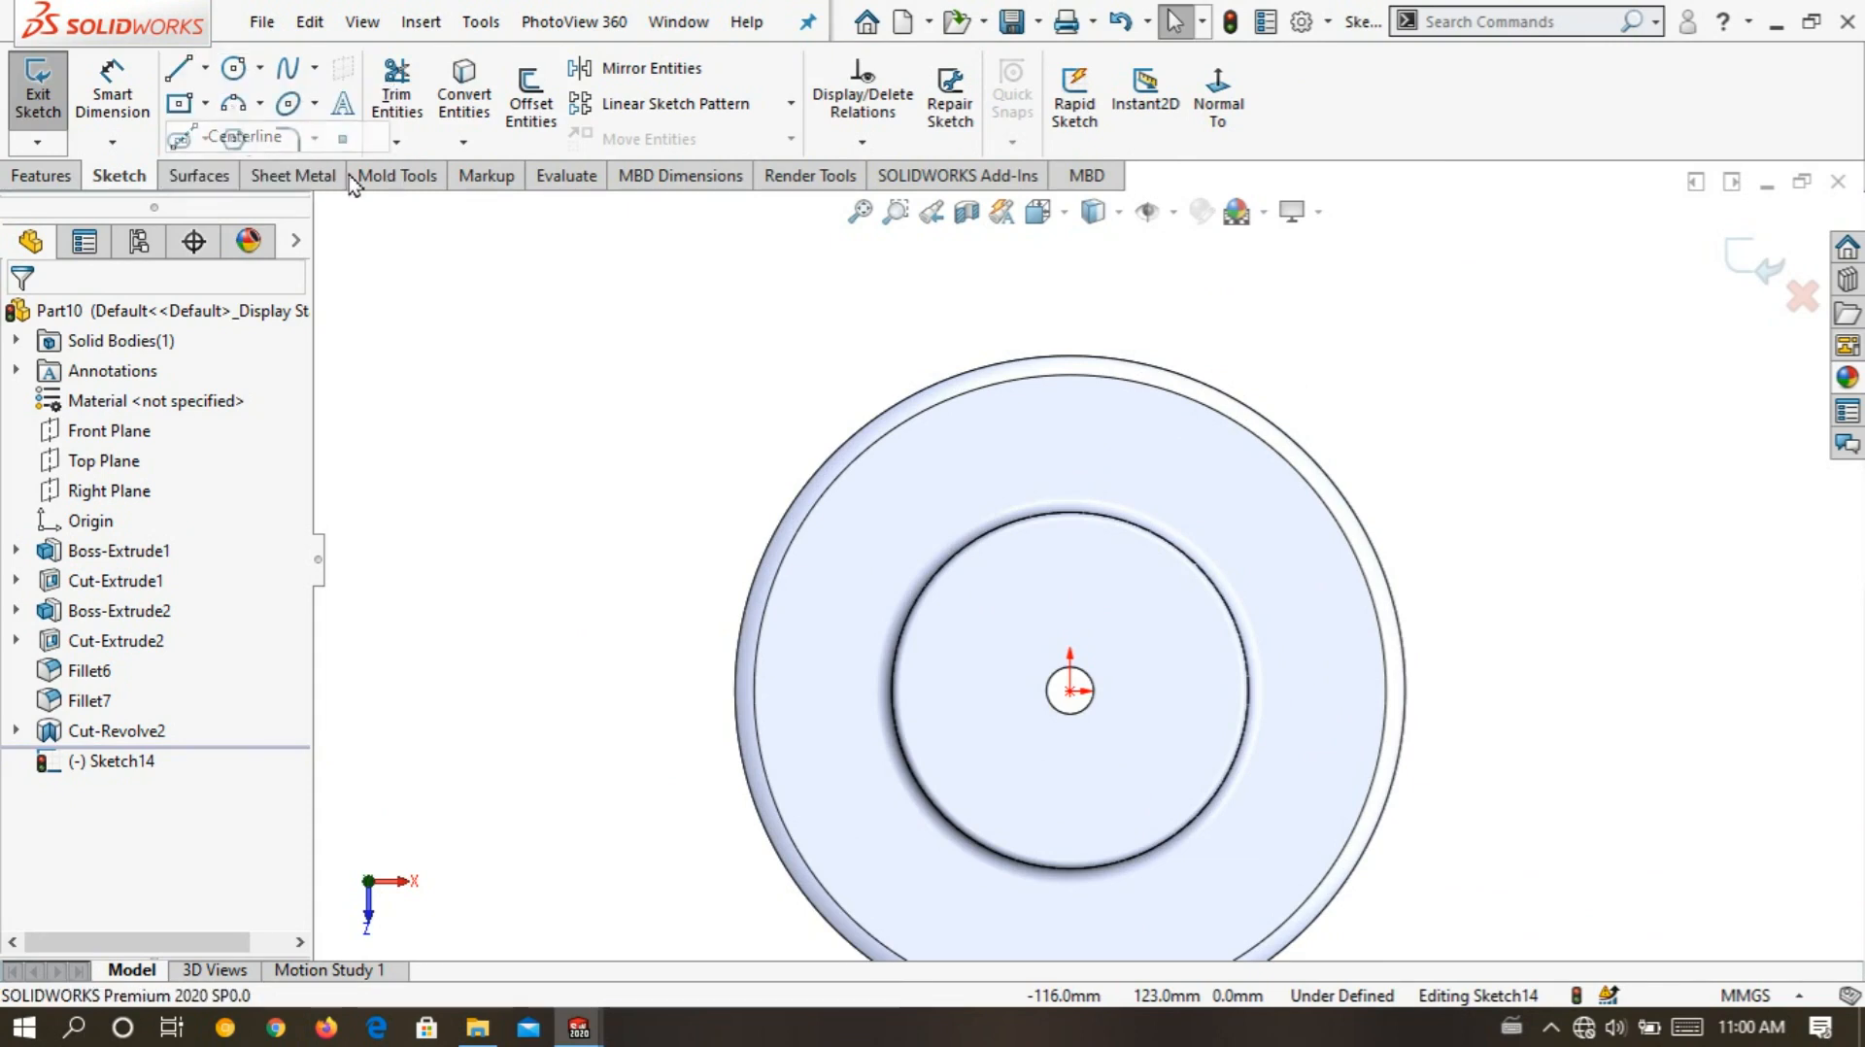
{"action": "left_click", "coordinate": [1070, 691]}
{"action": "scroll", "coordinate": [1124, 388], "scroll_direction": "down", "scroll_amount": 2}
{"action": "scroll", "coordinate": [1078, 374], "scroll_direction": "down", "scroll_amount": 2}
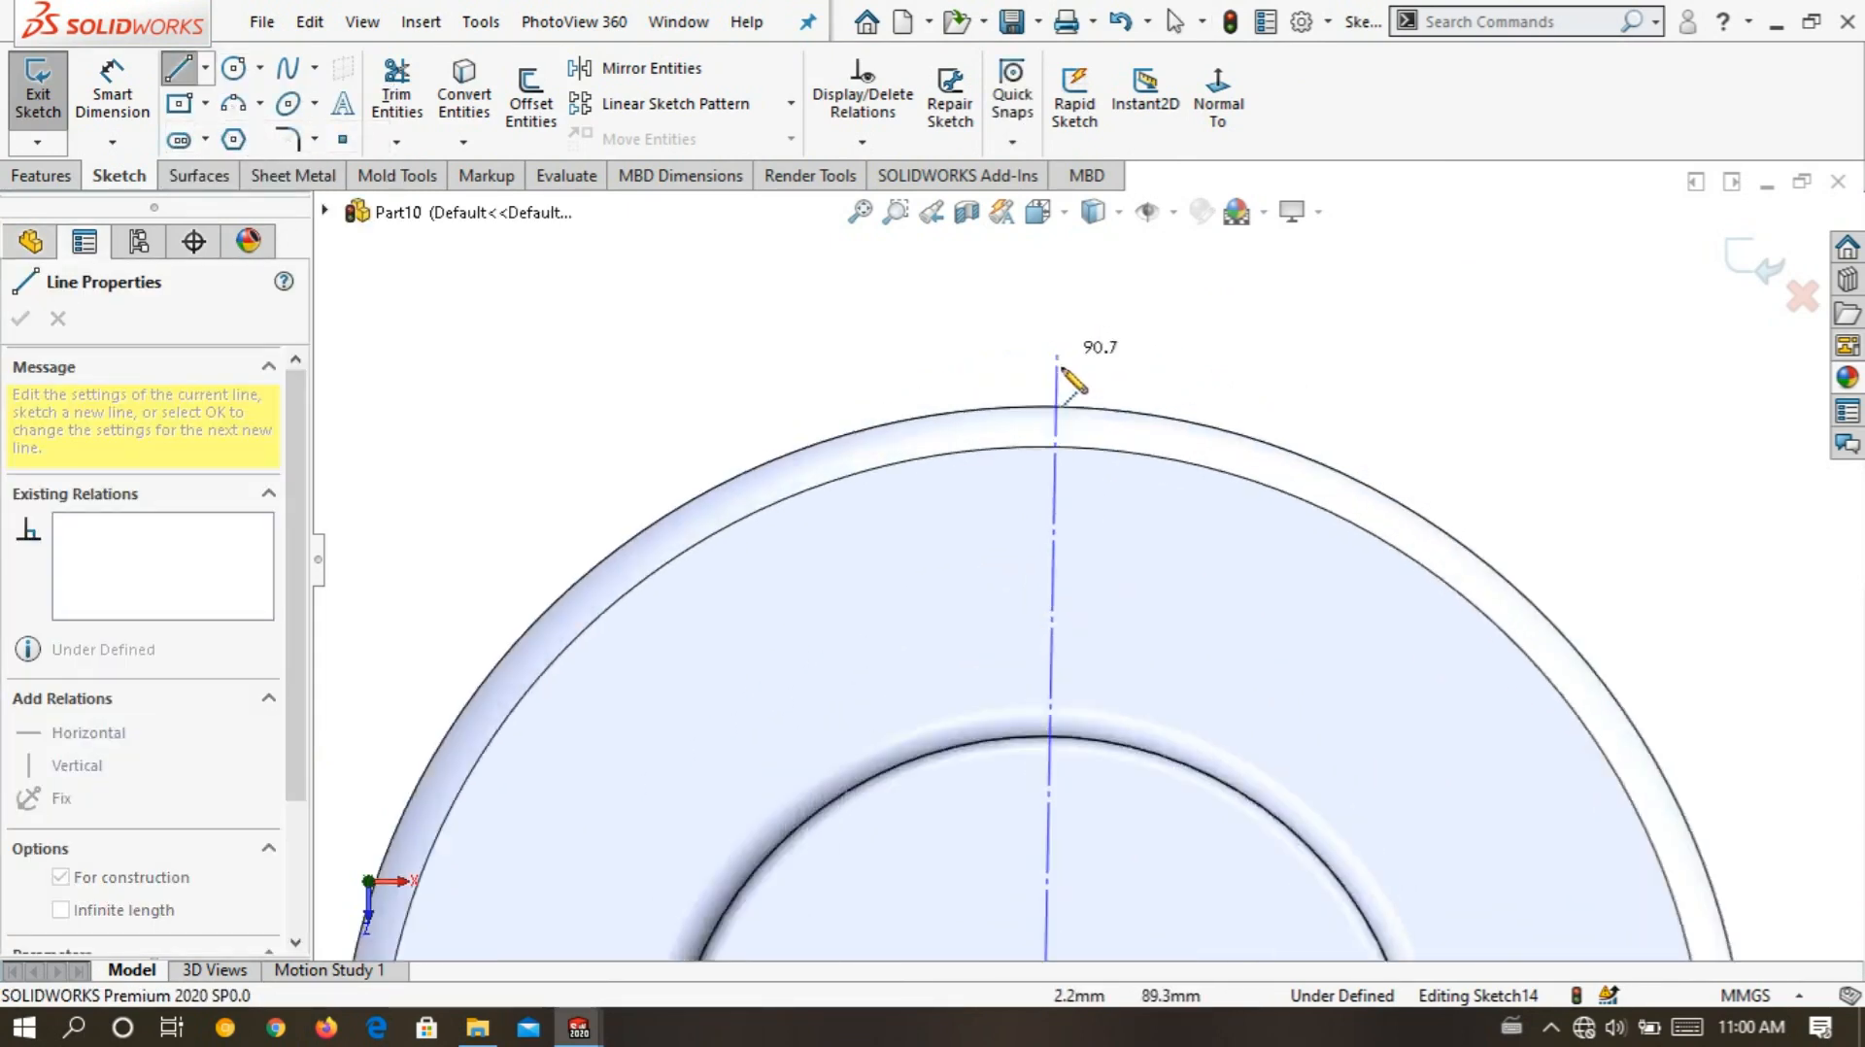
{"action": "scroll", "coordinate": [1058, 359], "scroll_direction": "down", "scroll_amount": 2}
{"action": "left_click", "coordinate": [1036, 321]}
{"action": "right_click", "coordinate": [945, 386]}
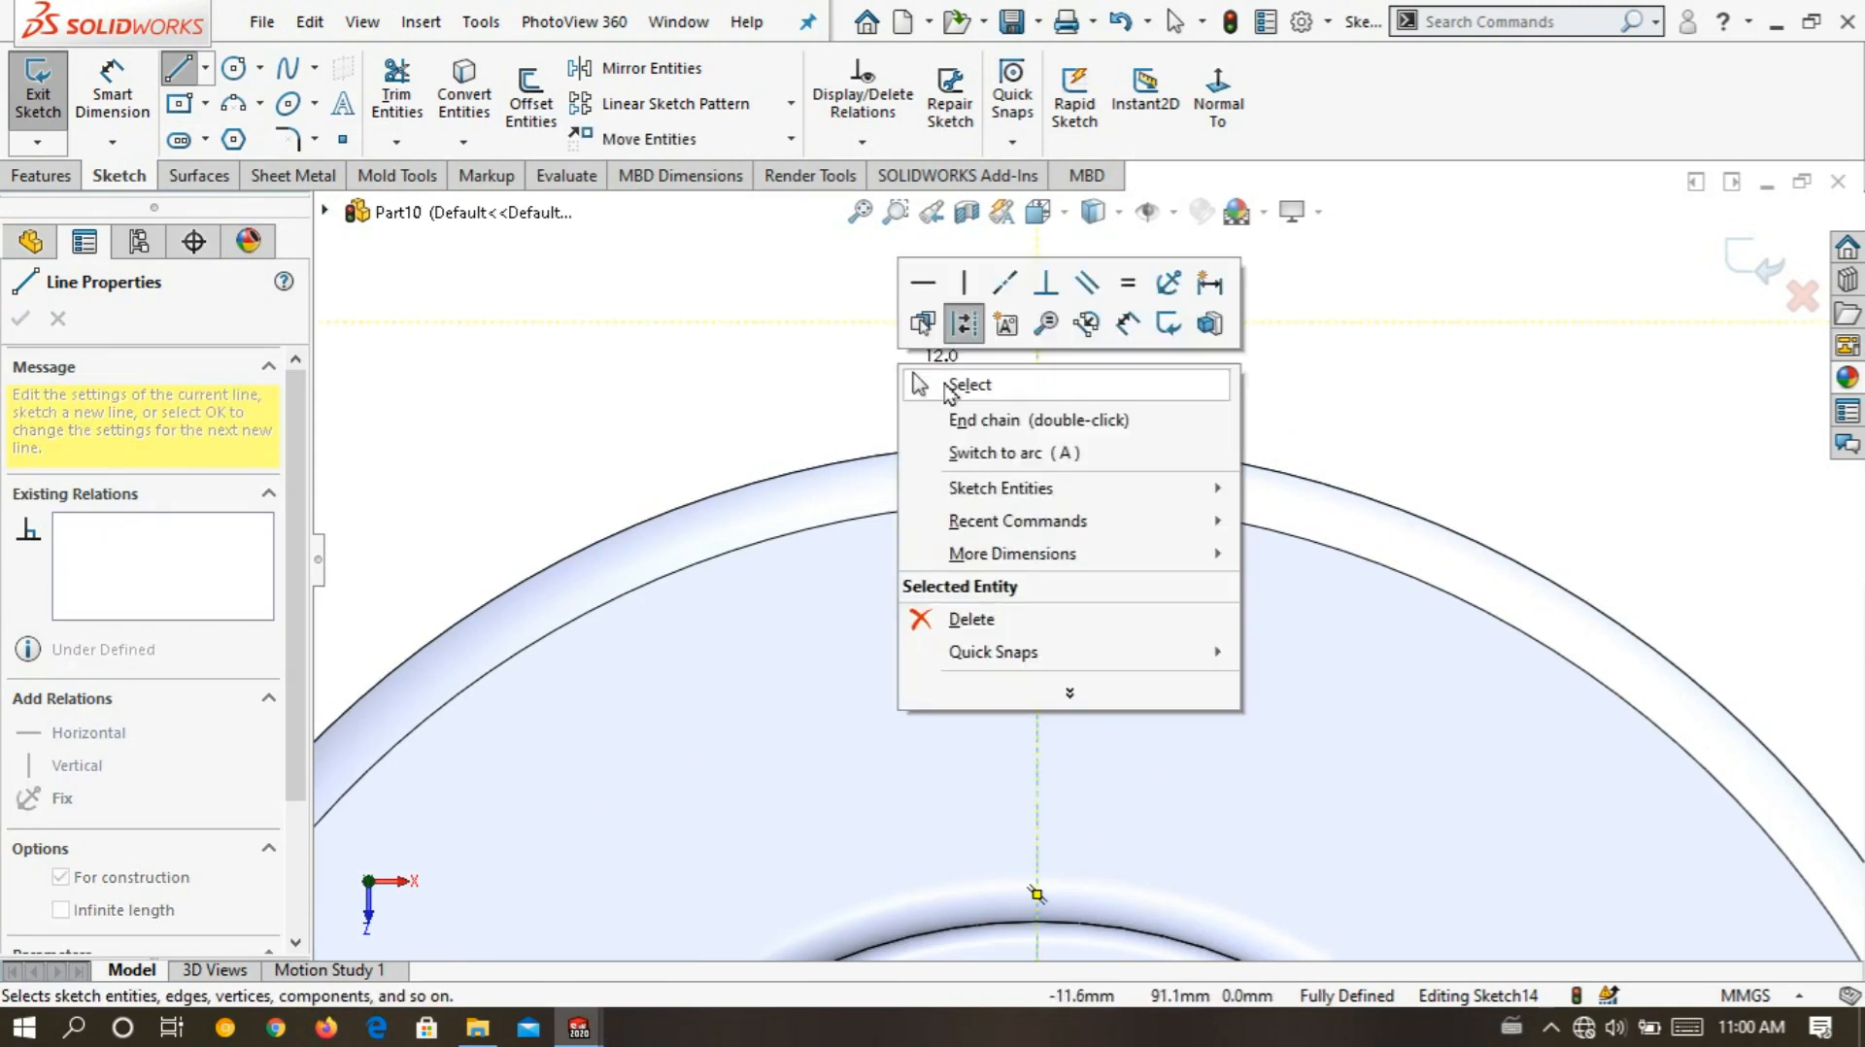
{"action": "left_click", "coordinate": [968, 386]}
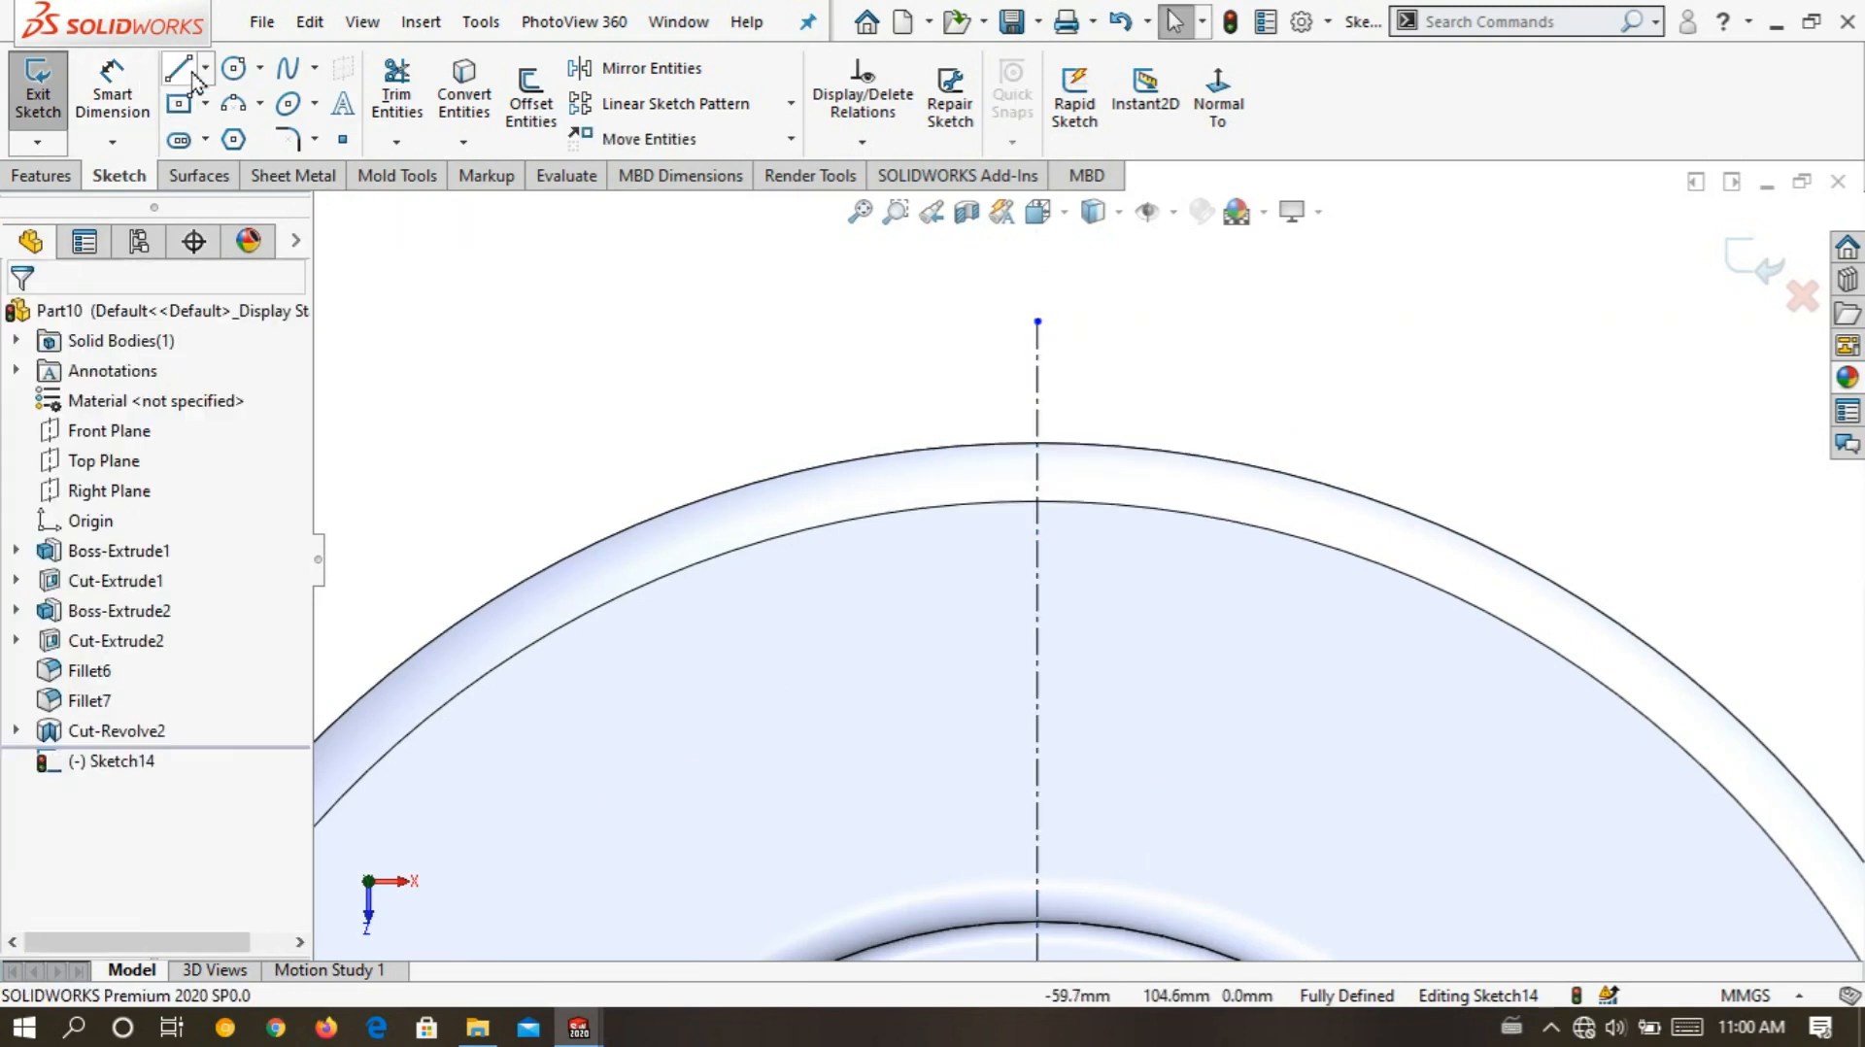
- Sketch a circle about 11 mm in diameter on the centerline near the rim, centred about 75.6 mm from the origin
{"action": "left_click", "coordinate": [234, 70]}
{"action": "scroll", "coordinate": [1095, 532], "scroll_direction": "down", "scroll_amount": 3}
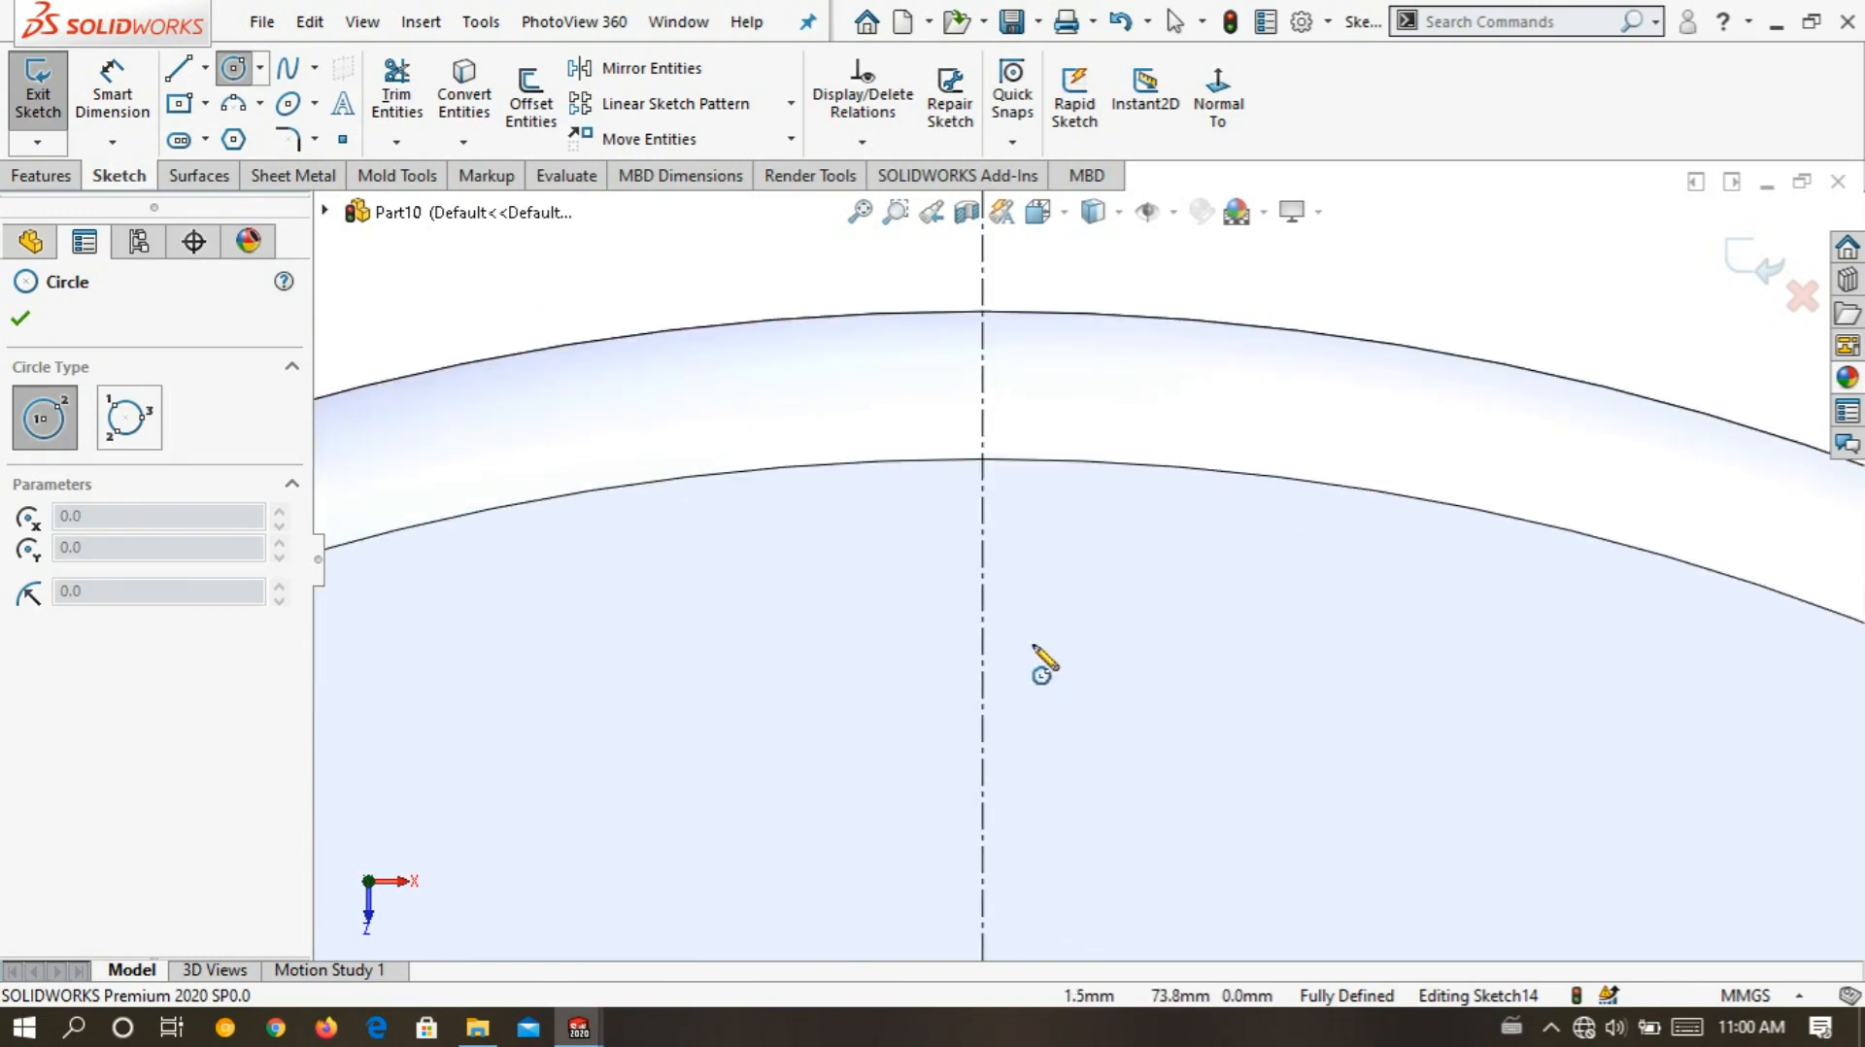
{"action": "left_click", "coordinate": [982, 586]}
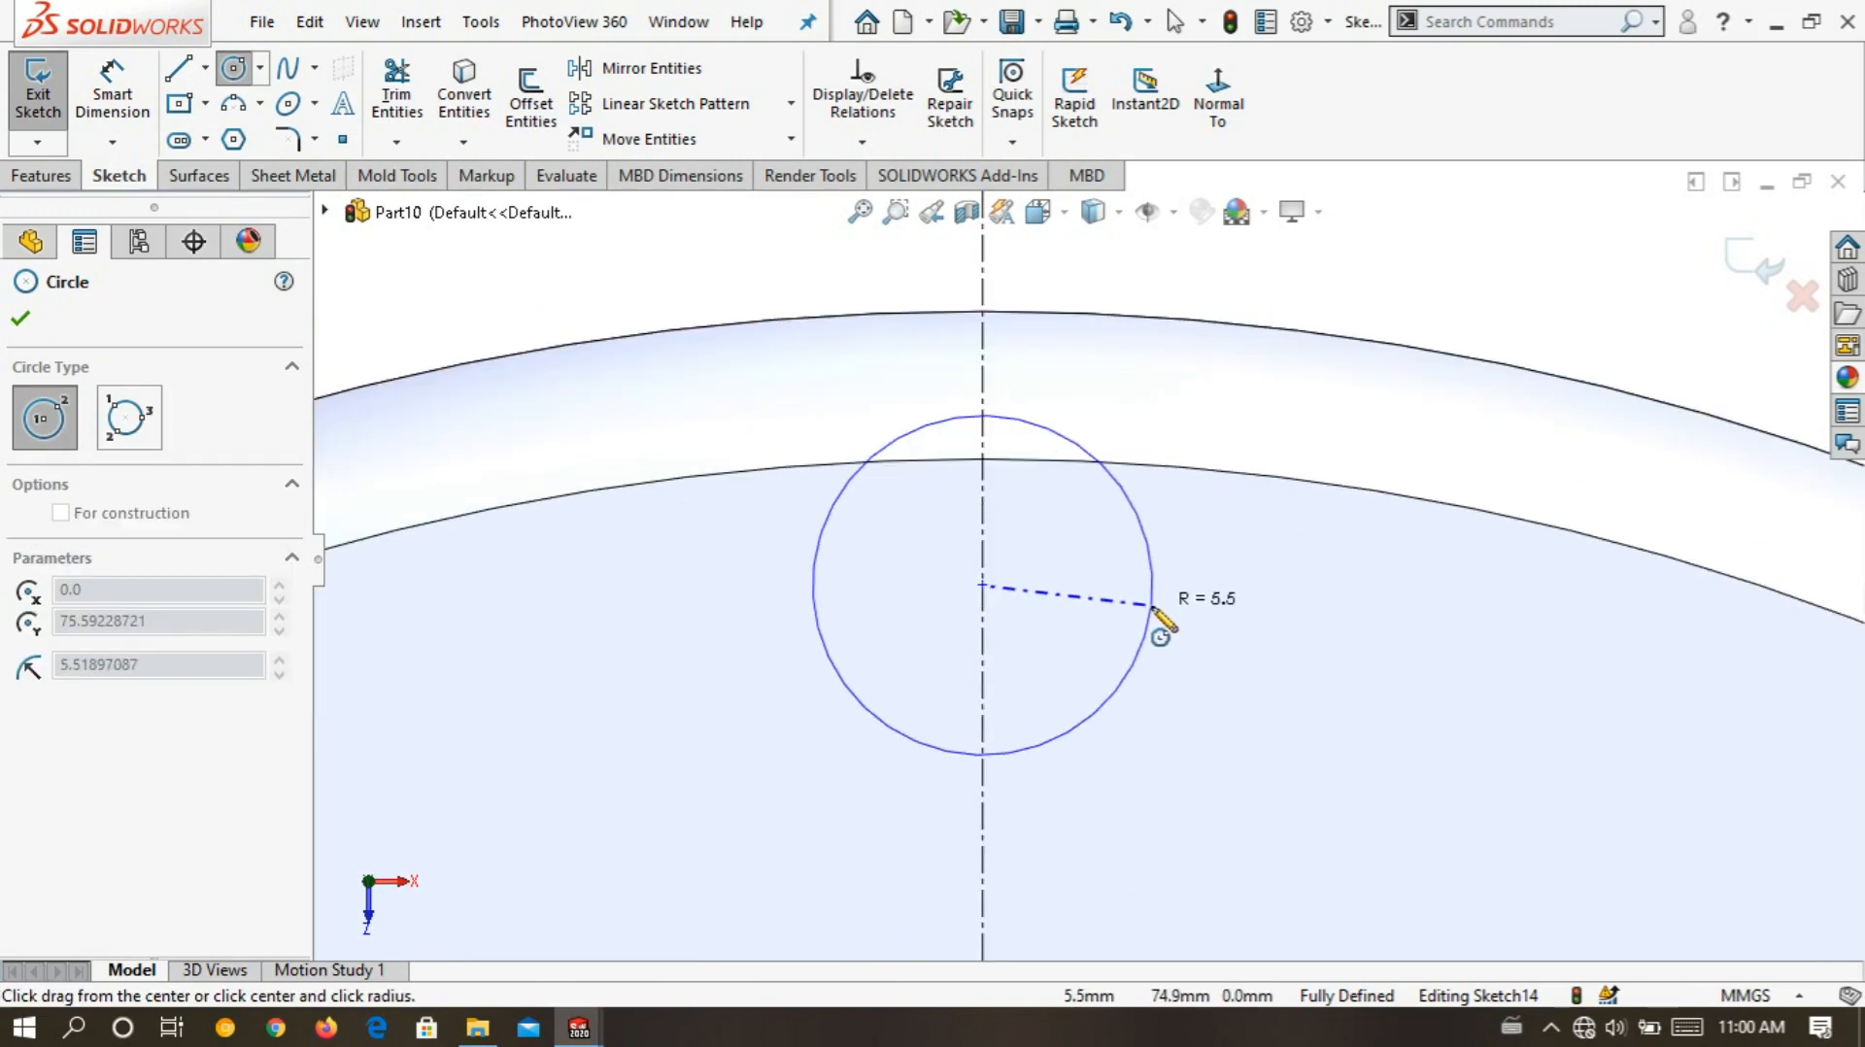
{"action": "left_click", "coordinate": [1153, 607]}
- Dimension the circle near the rim with a diameter of 8 mm
{"action": "left_click", "coordinate": [113, 97]}
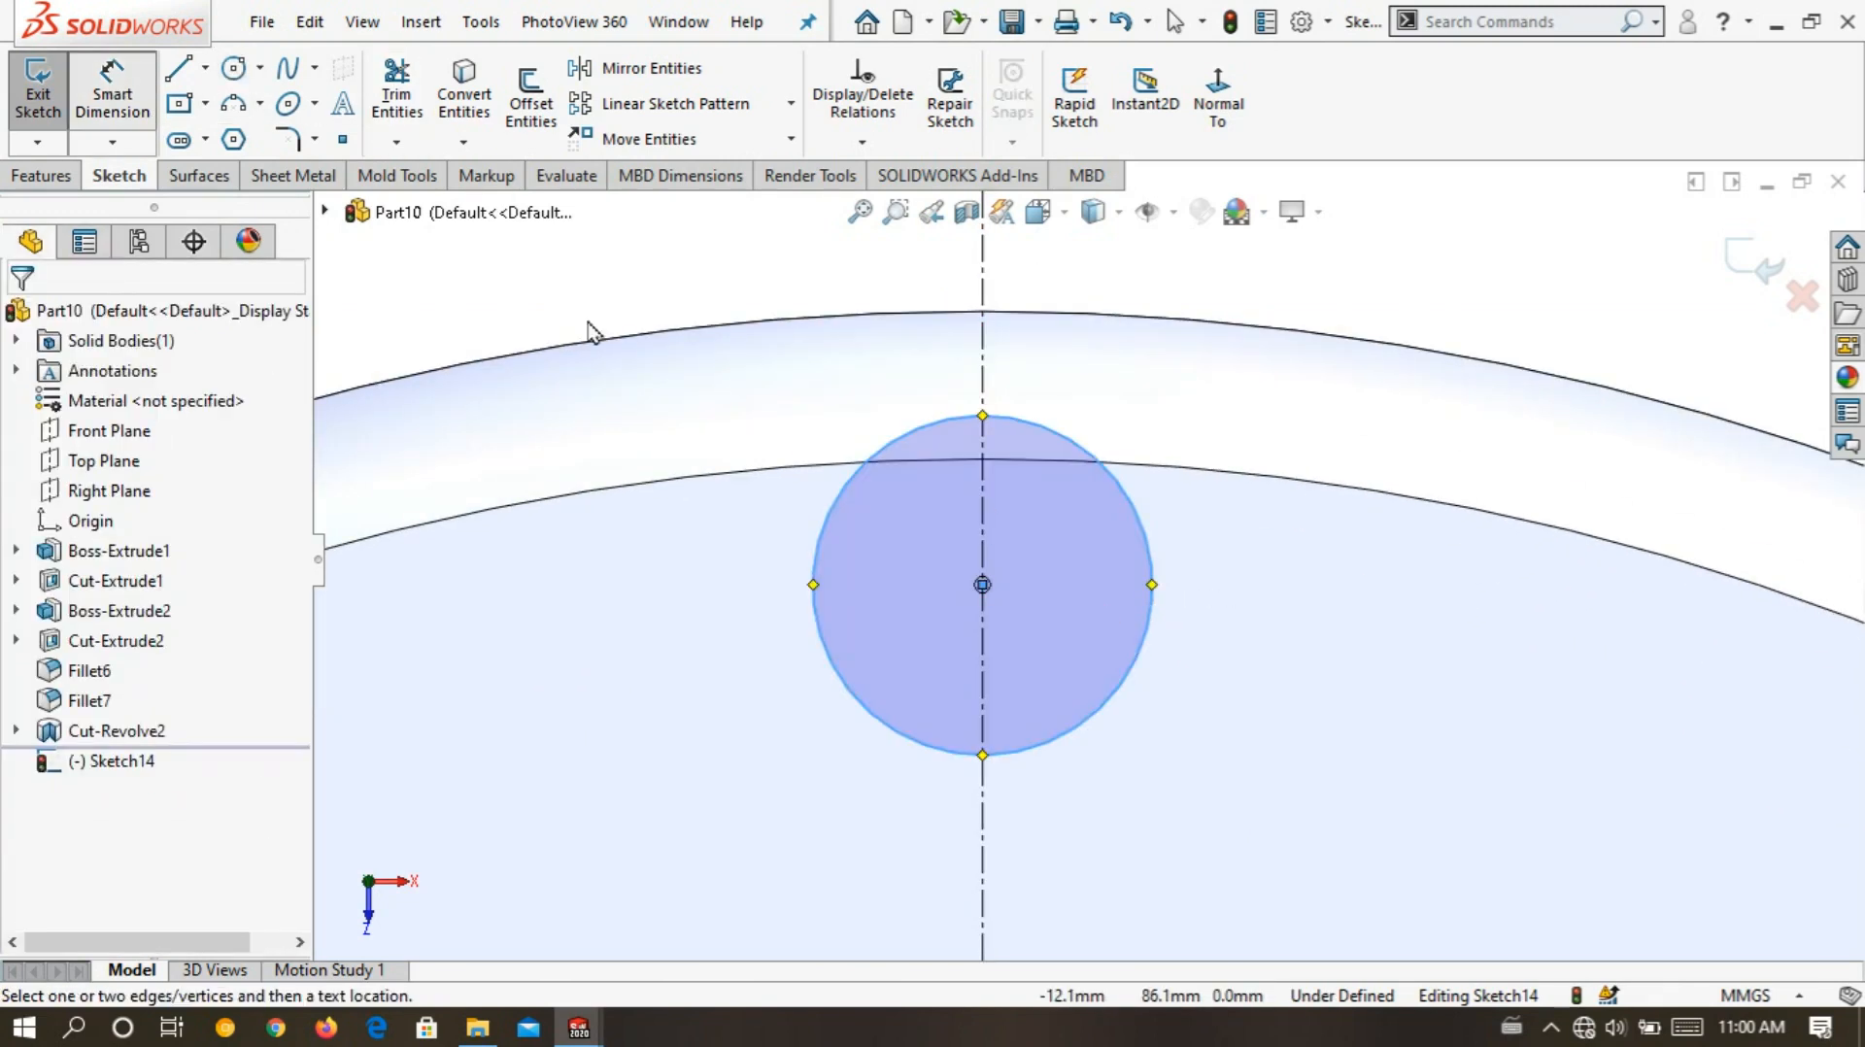
{"action": "left_click", "coordinate": [1142, 662]}
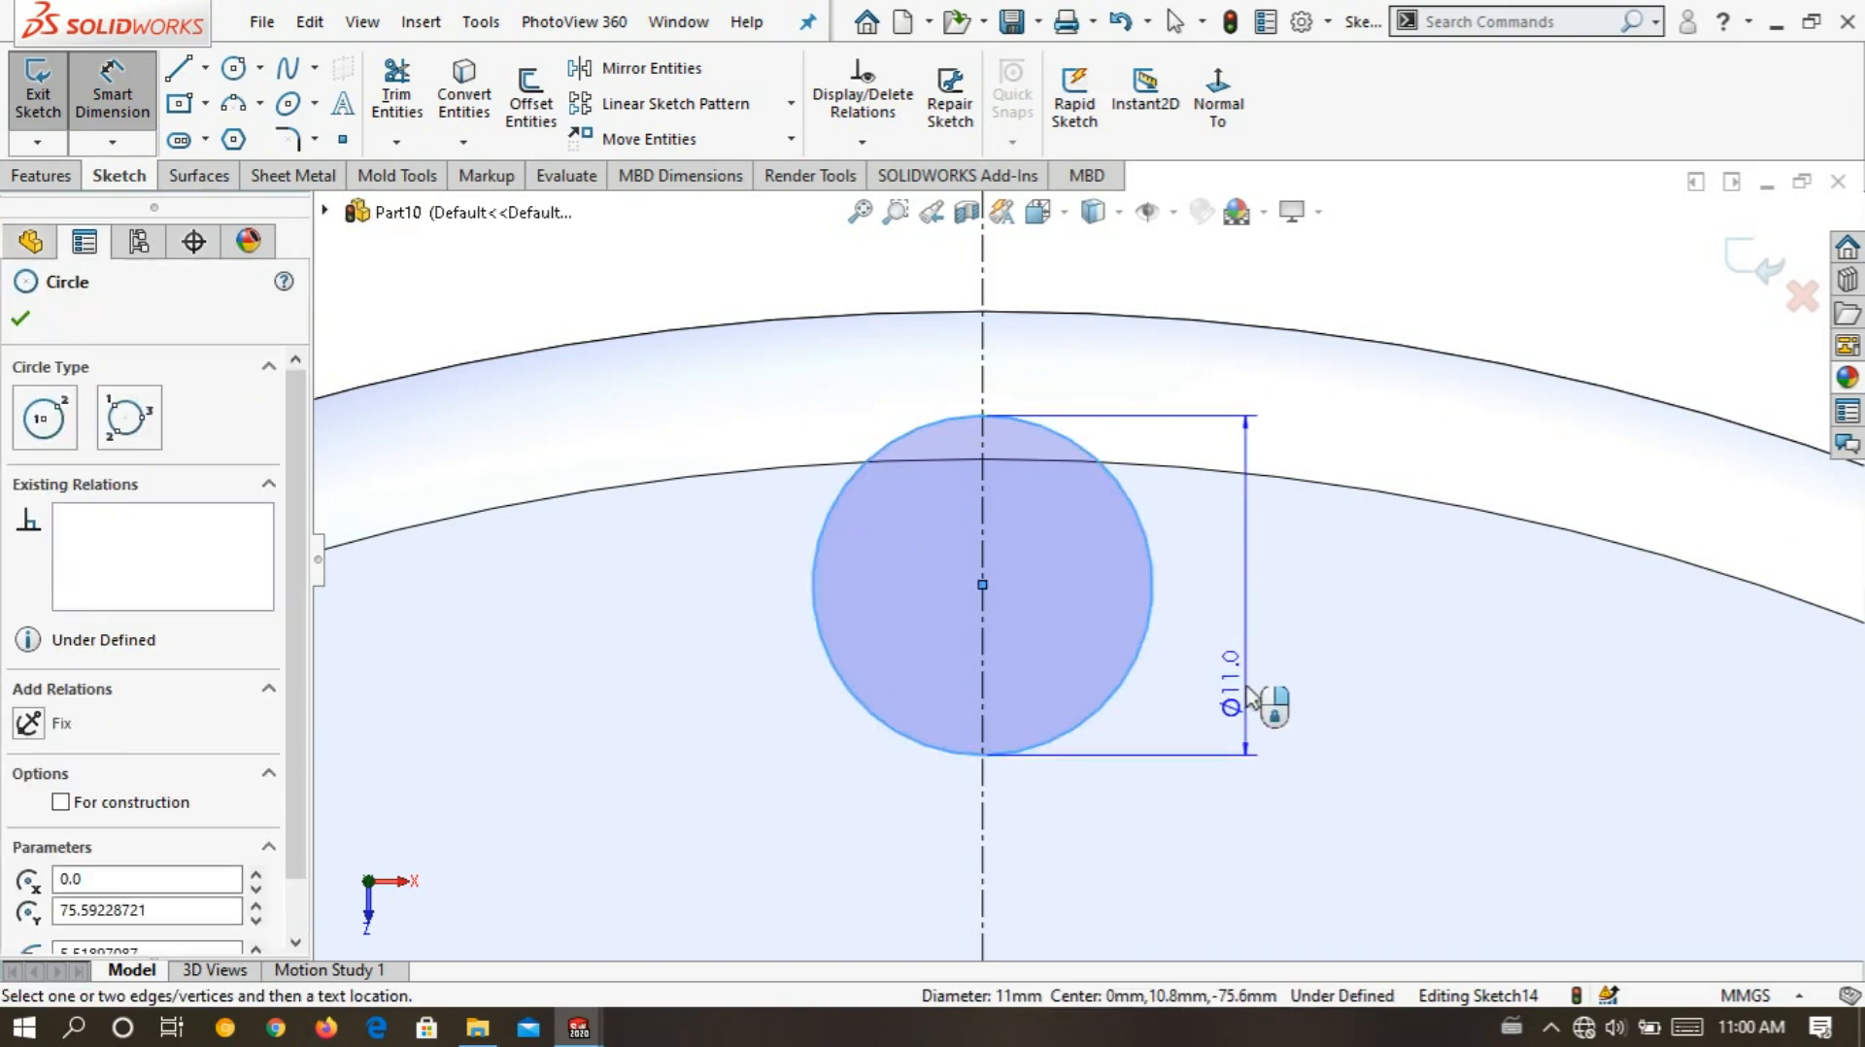
{"action": "left_click", "coordinate": [1249, 697]}
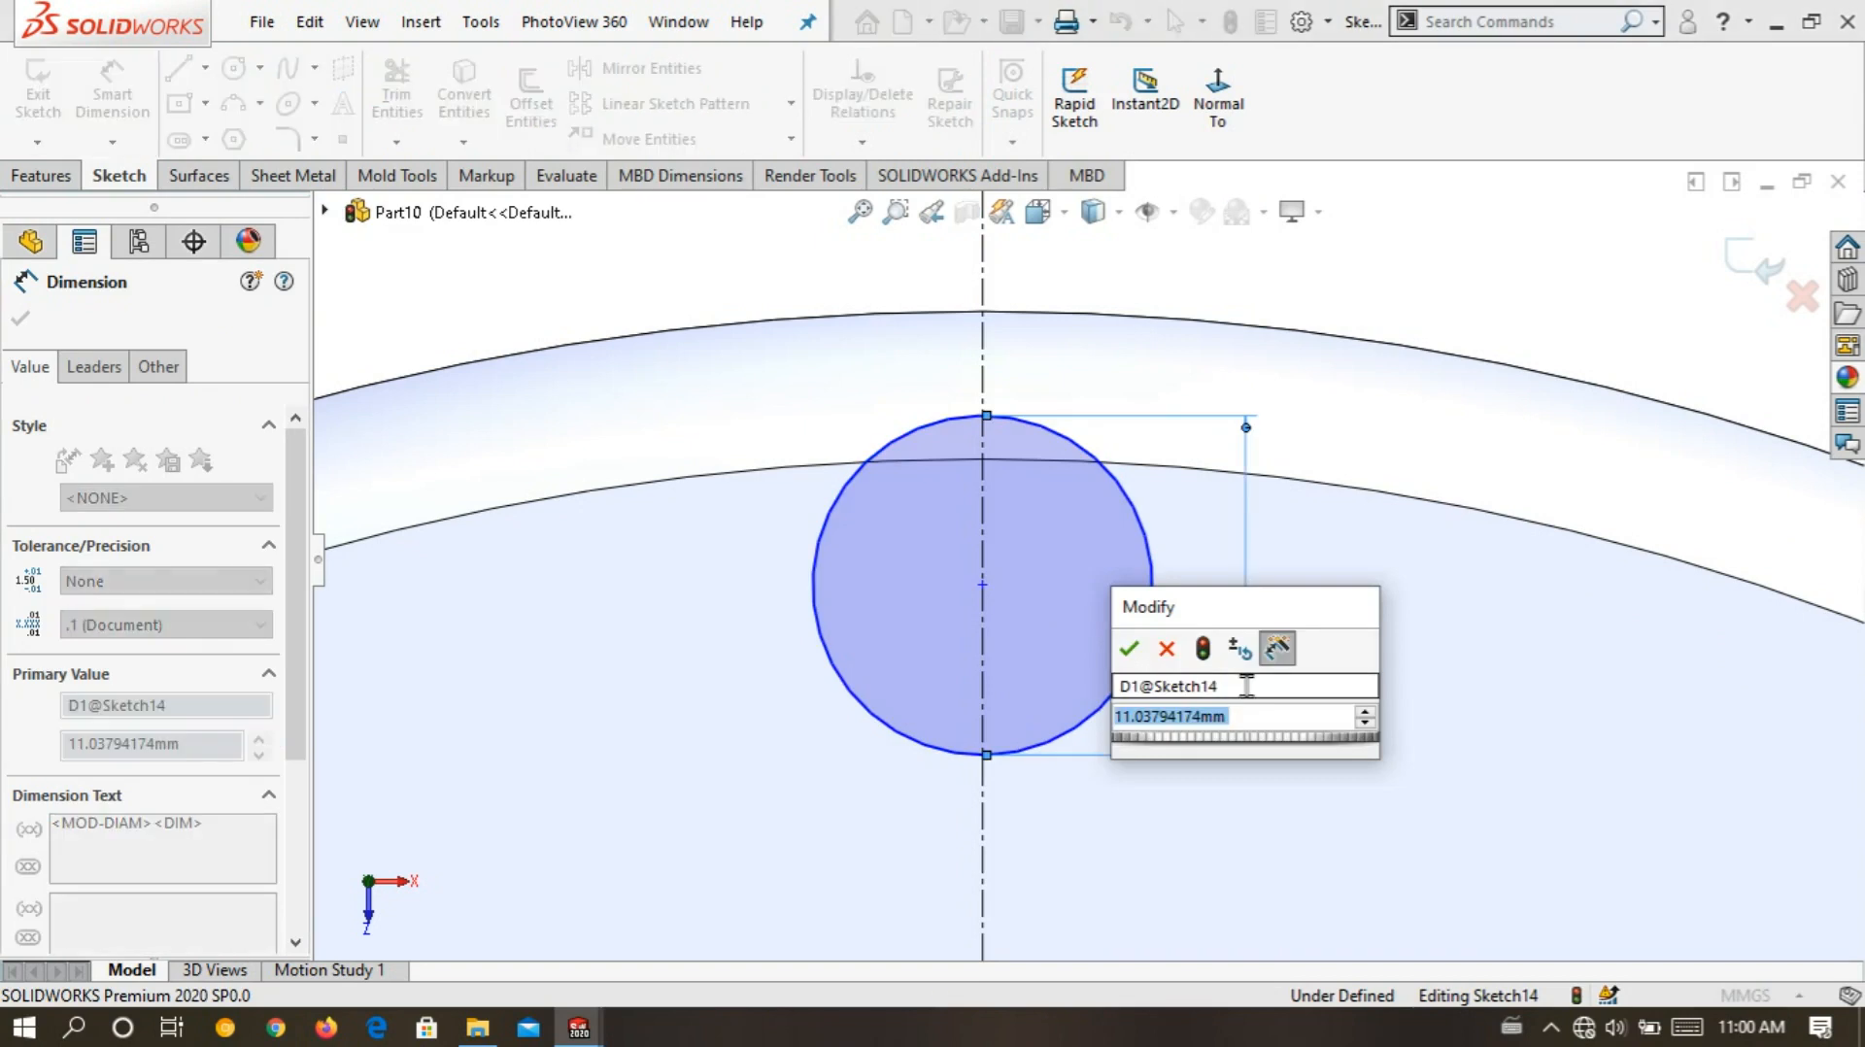
{"action": "type", "text": "8"}
{"action": "left_click", "coordinate": [1124, 658]}
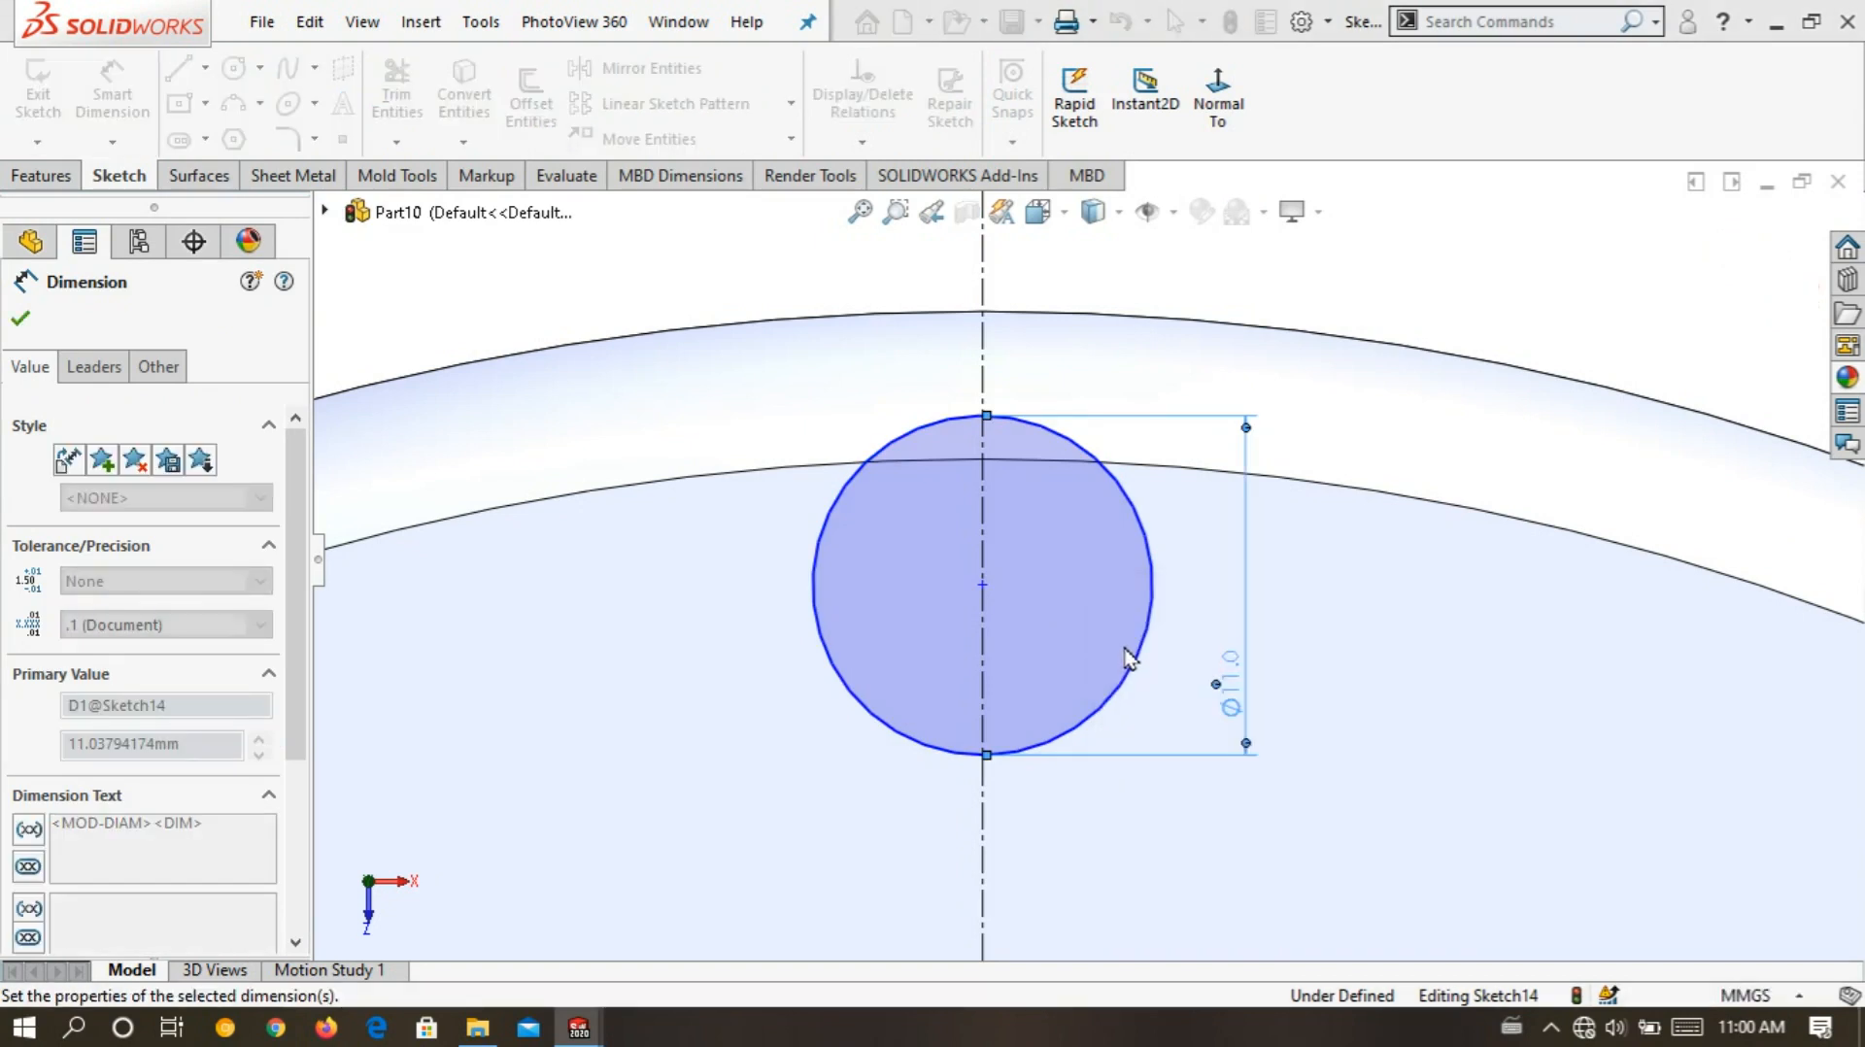
{"action": "scroll", "coordinate": [1157, 404], "scroll_direction": "up", "scroll_amount": 6}
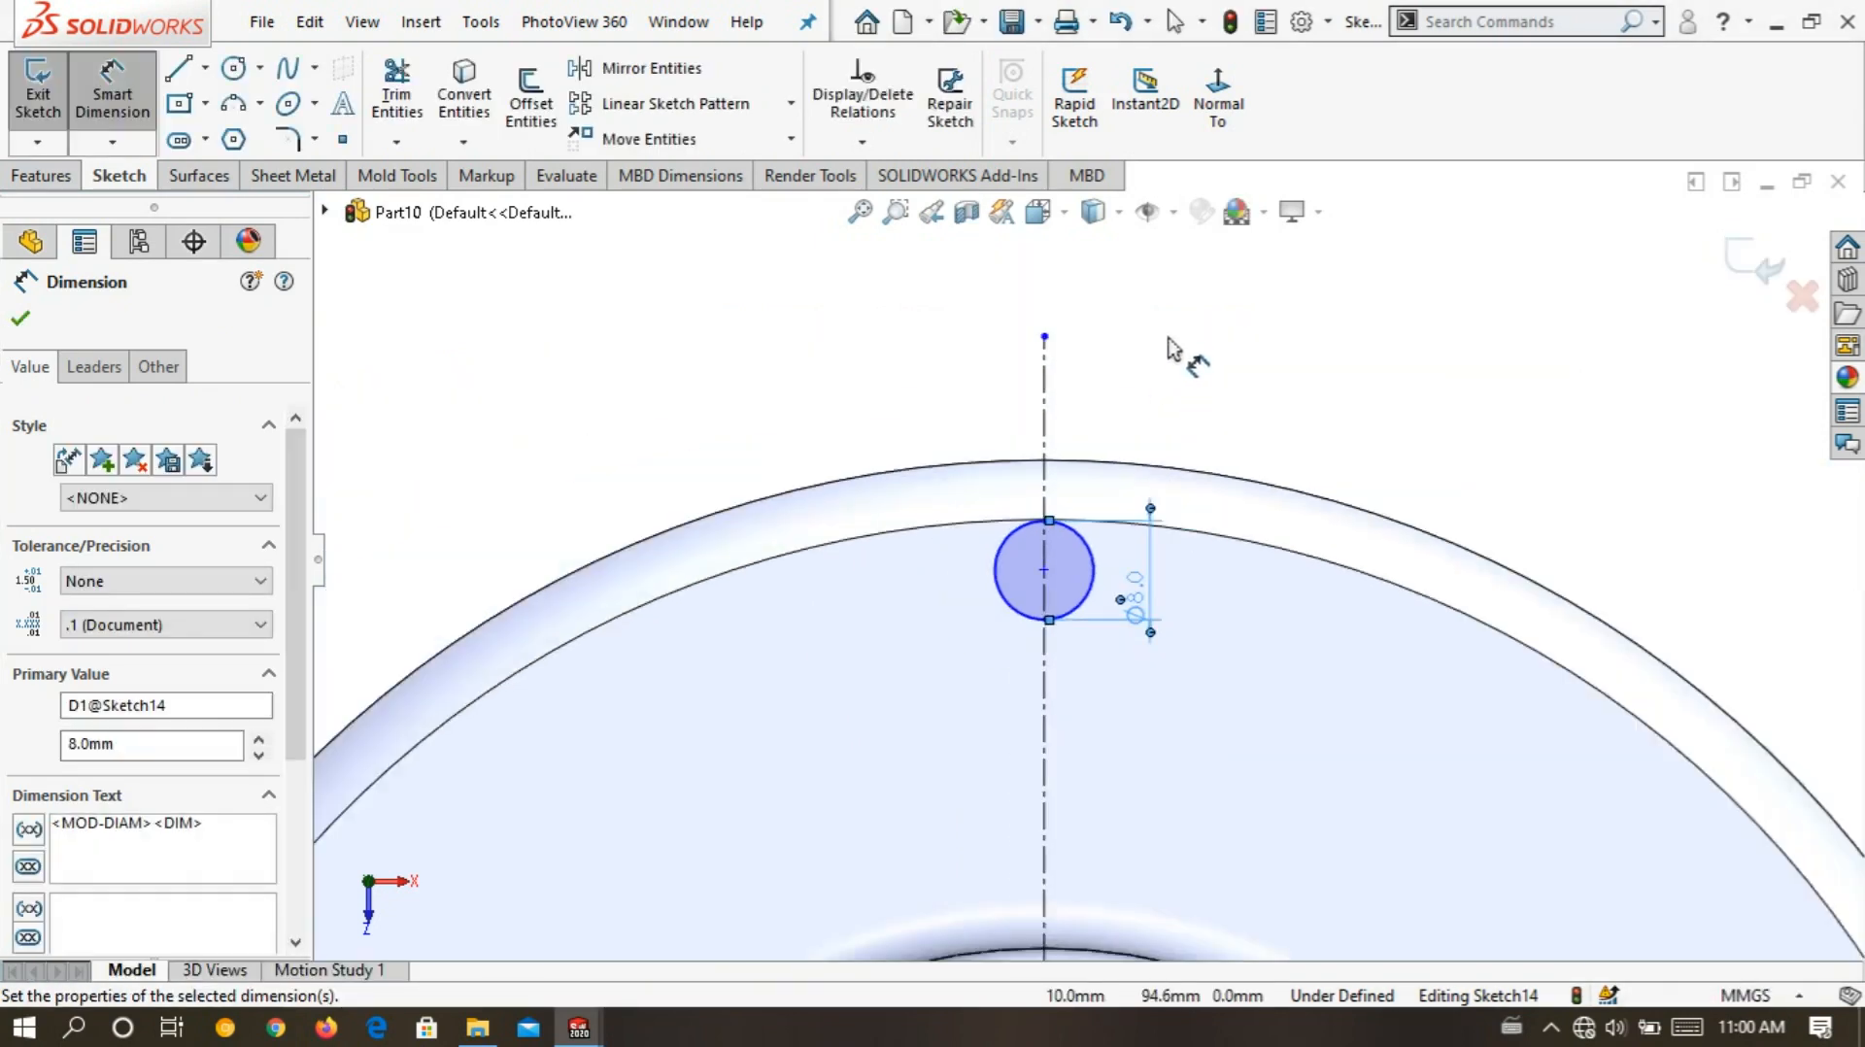
{"action": "scroll", "coordinate": [1209, 620], "scroll_direction": "down", "scroll_amount": 2}
{"action": "left_click", "coordinate": [1210, 455]}
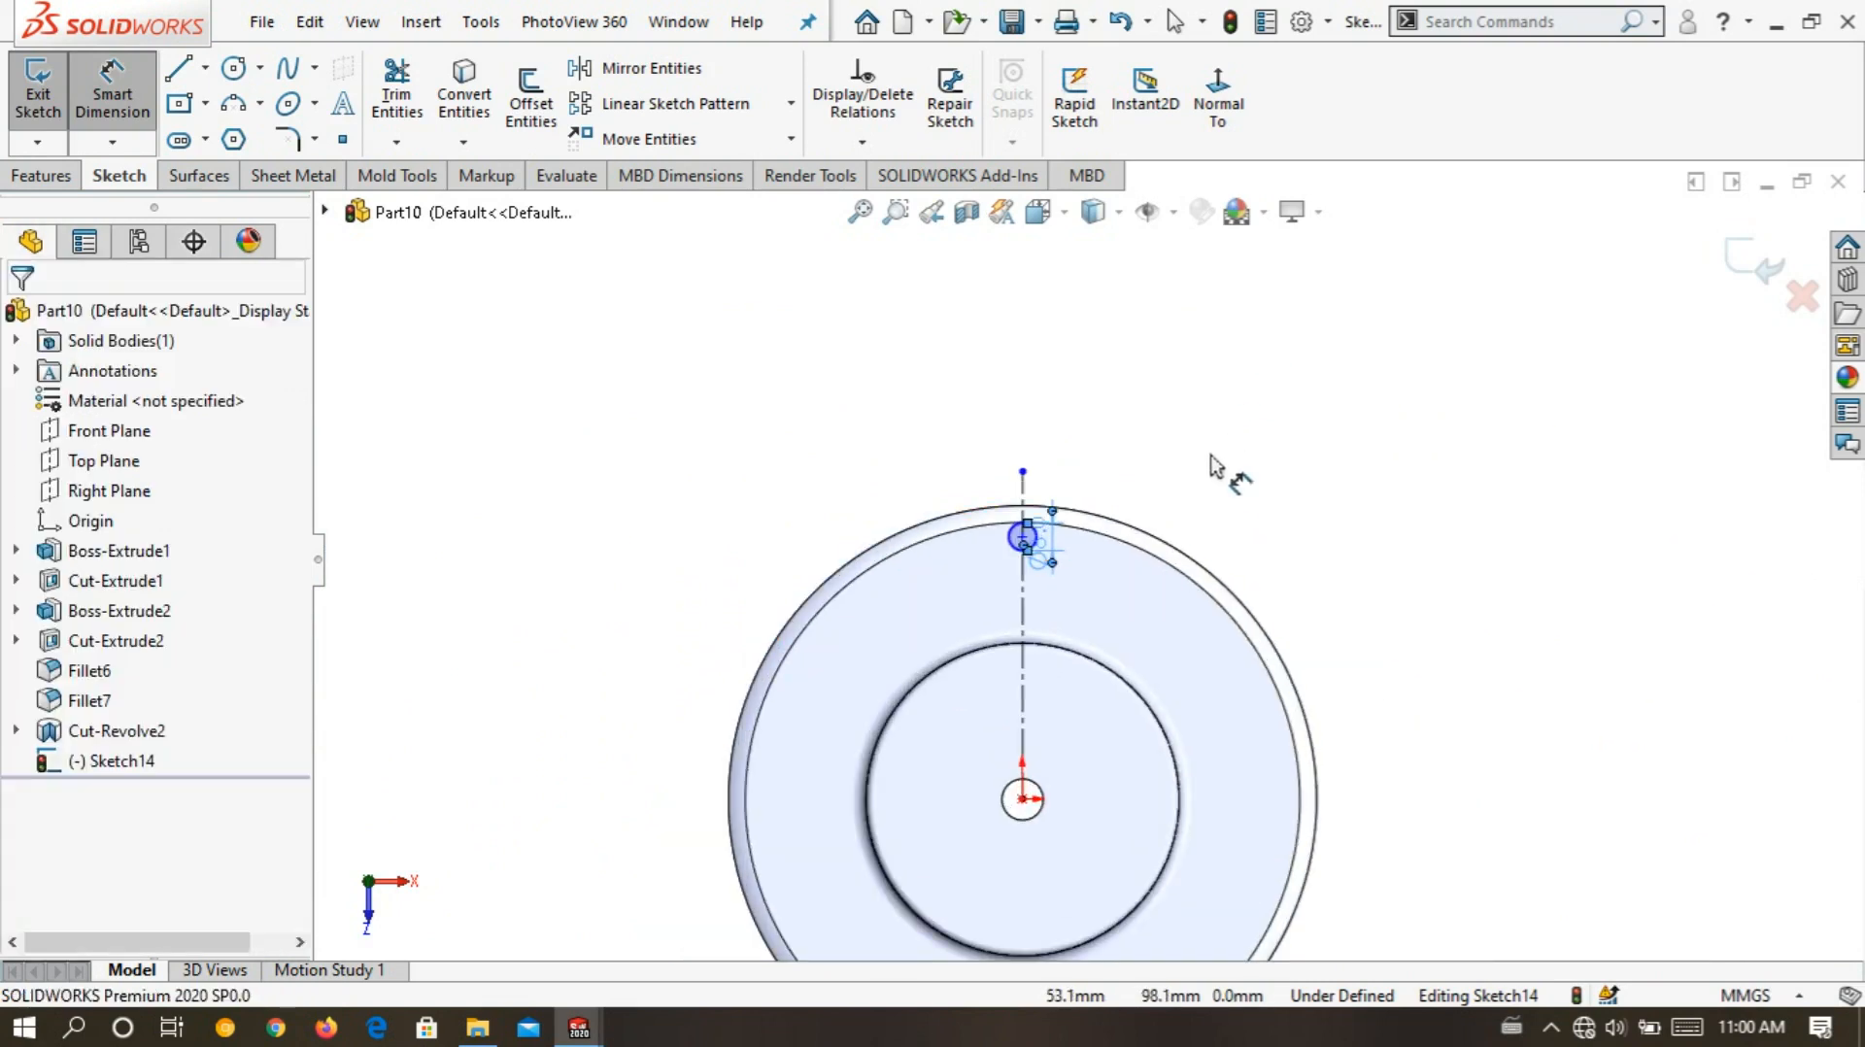
- Dimension the distance from the origin to the centre of the circle near the rim as 80.93 mm
{"action": "left_click", "coordinate": [1020, 800]}
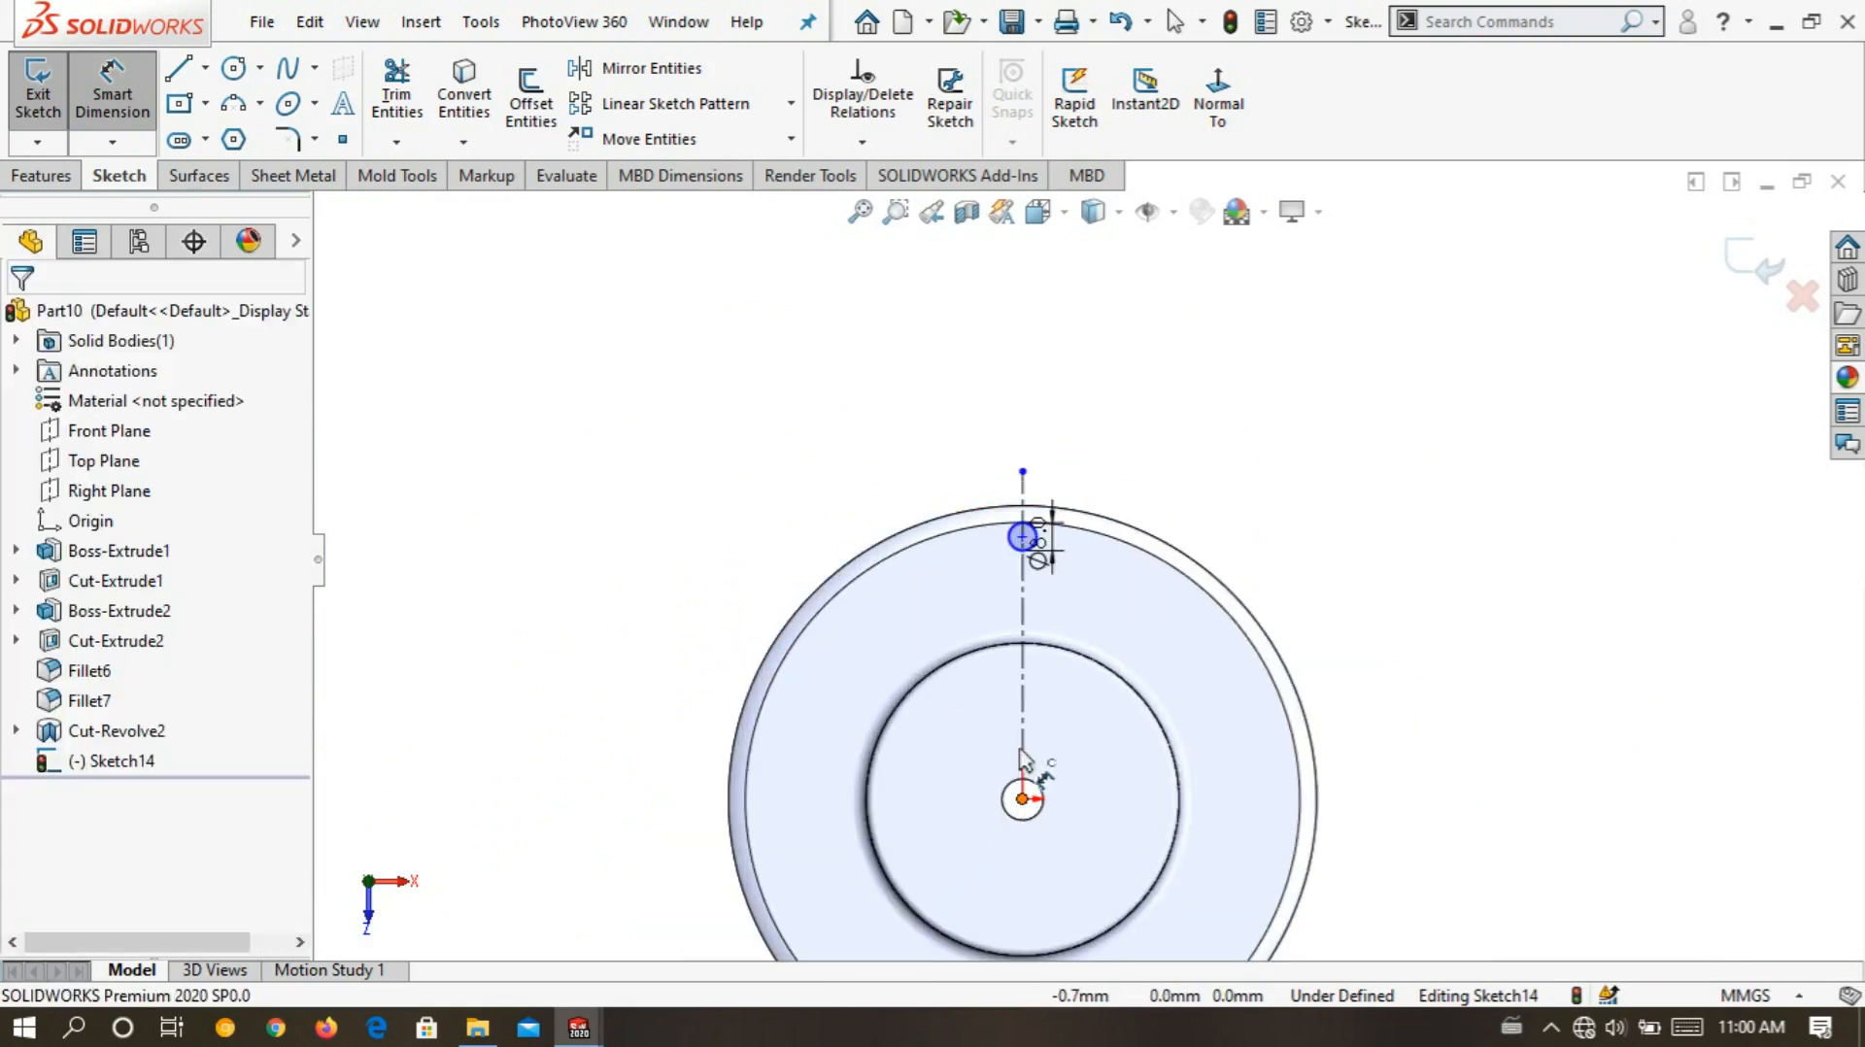
{"action": "left_click", "coordinate": [1022, 536]}
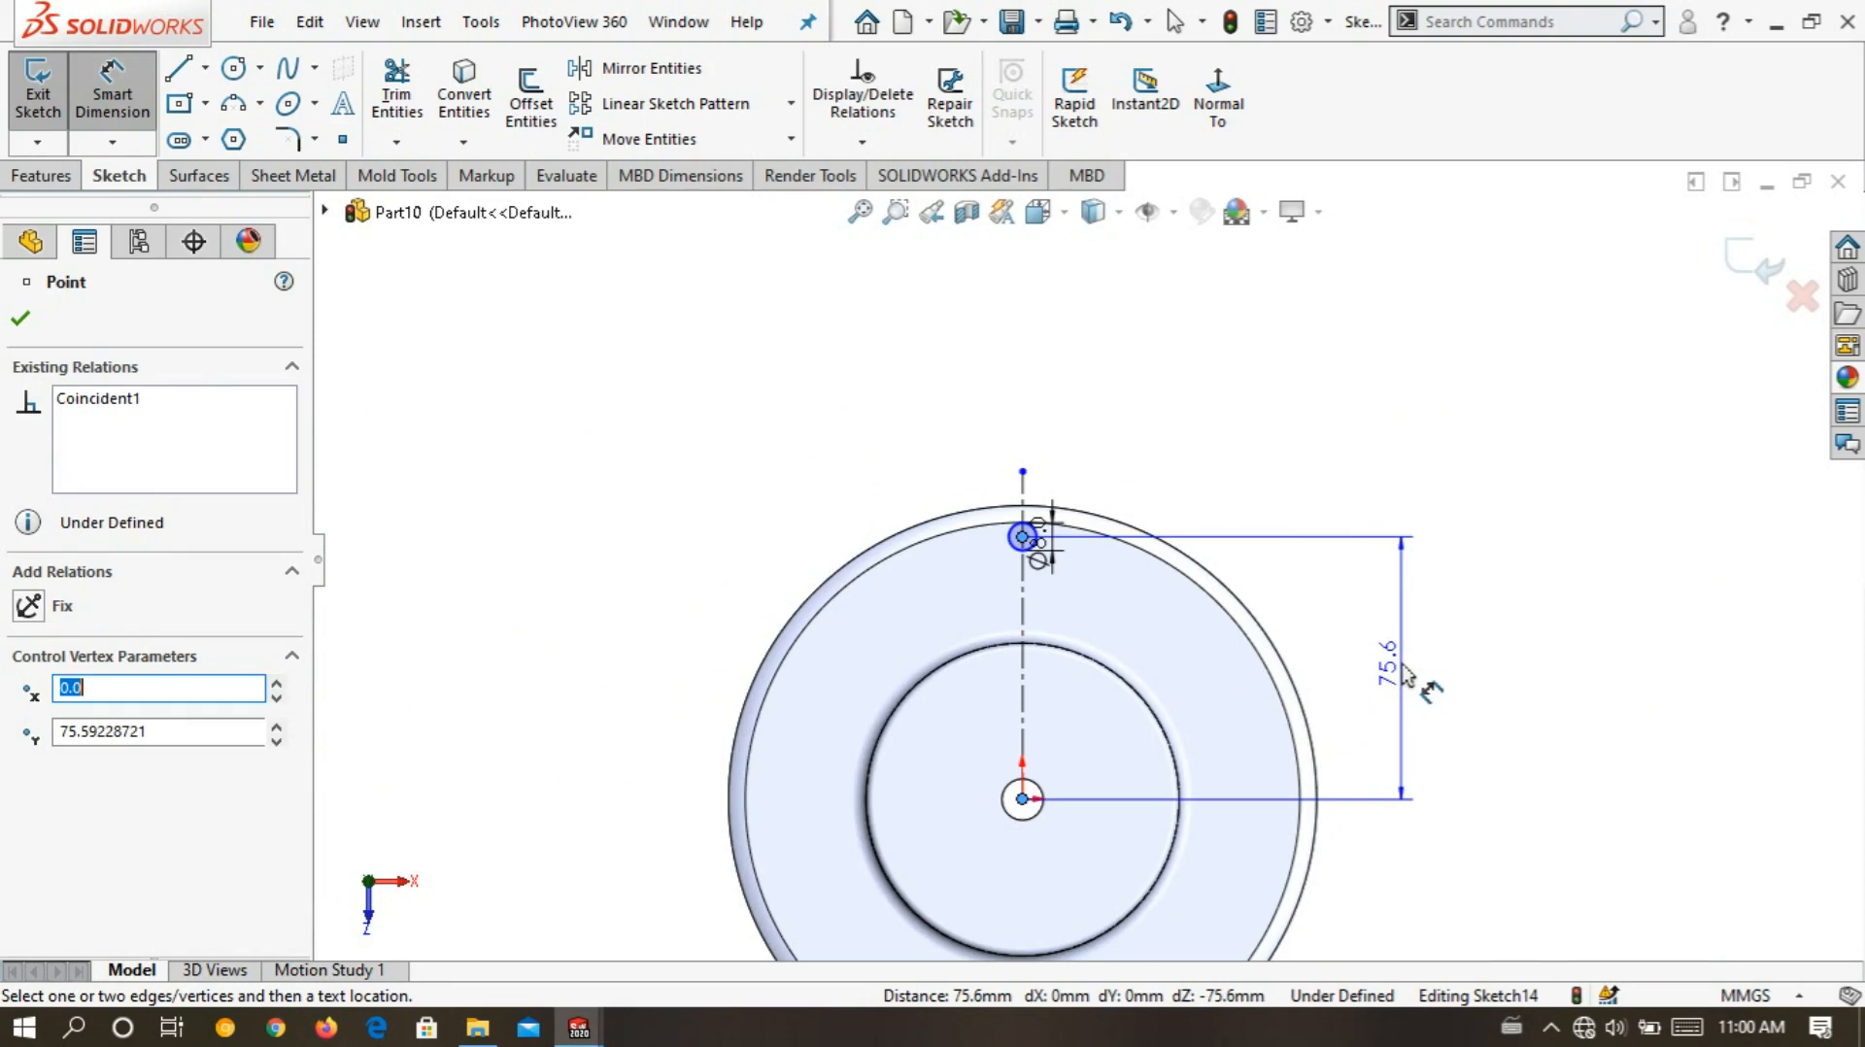
{"action": "left_click", "coordinate": [1408, 673]}
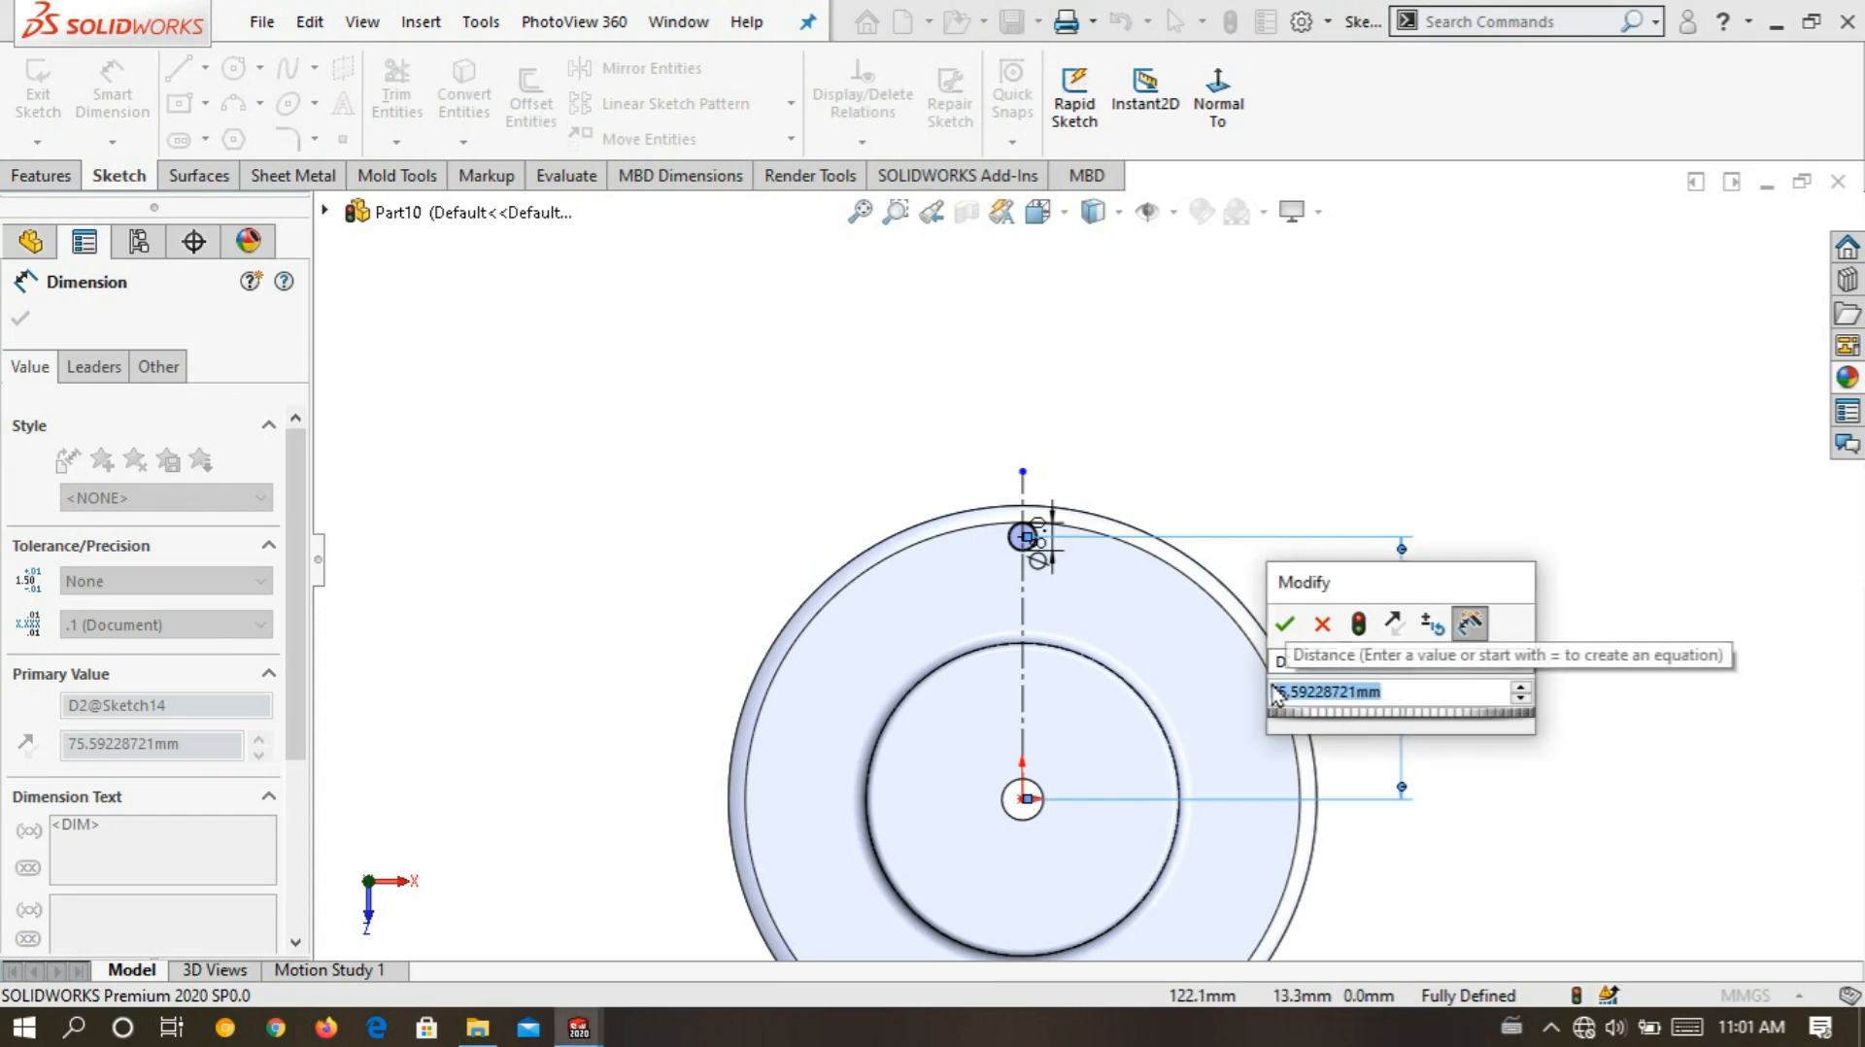
{"action": "type", "text": "40"}
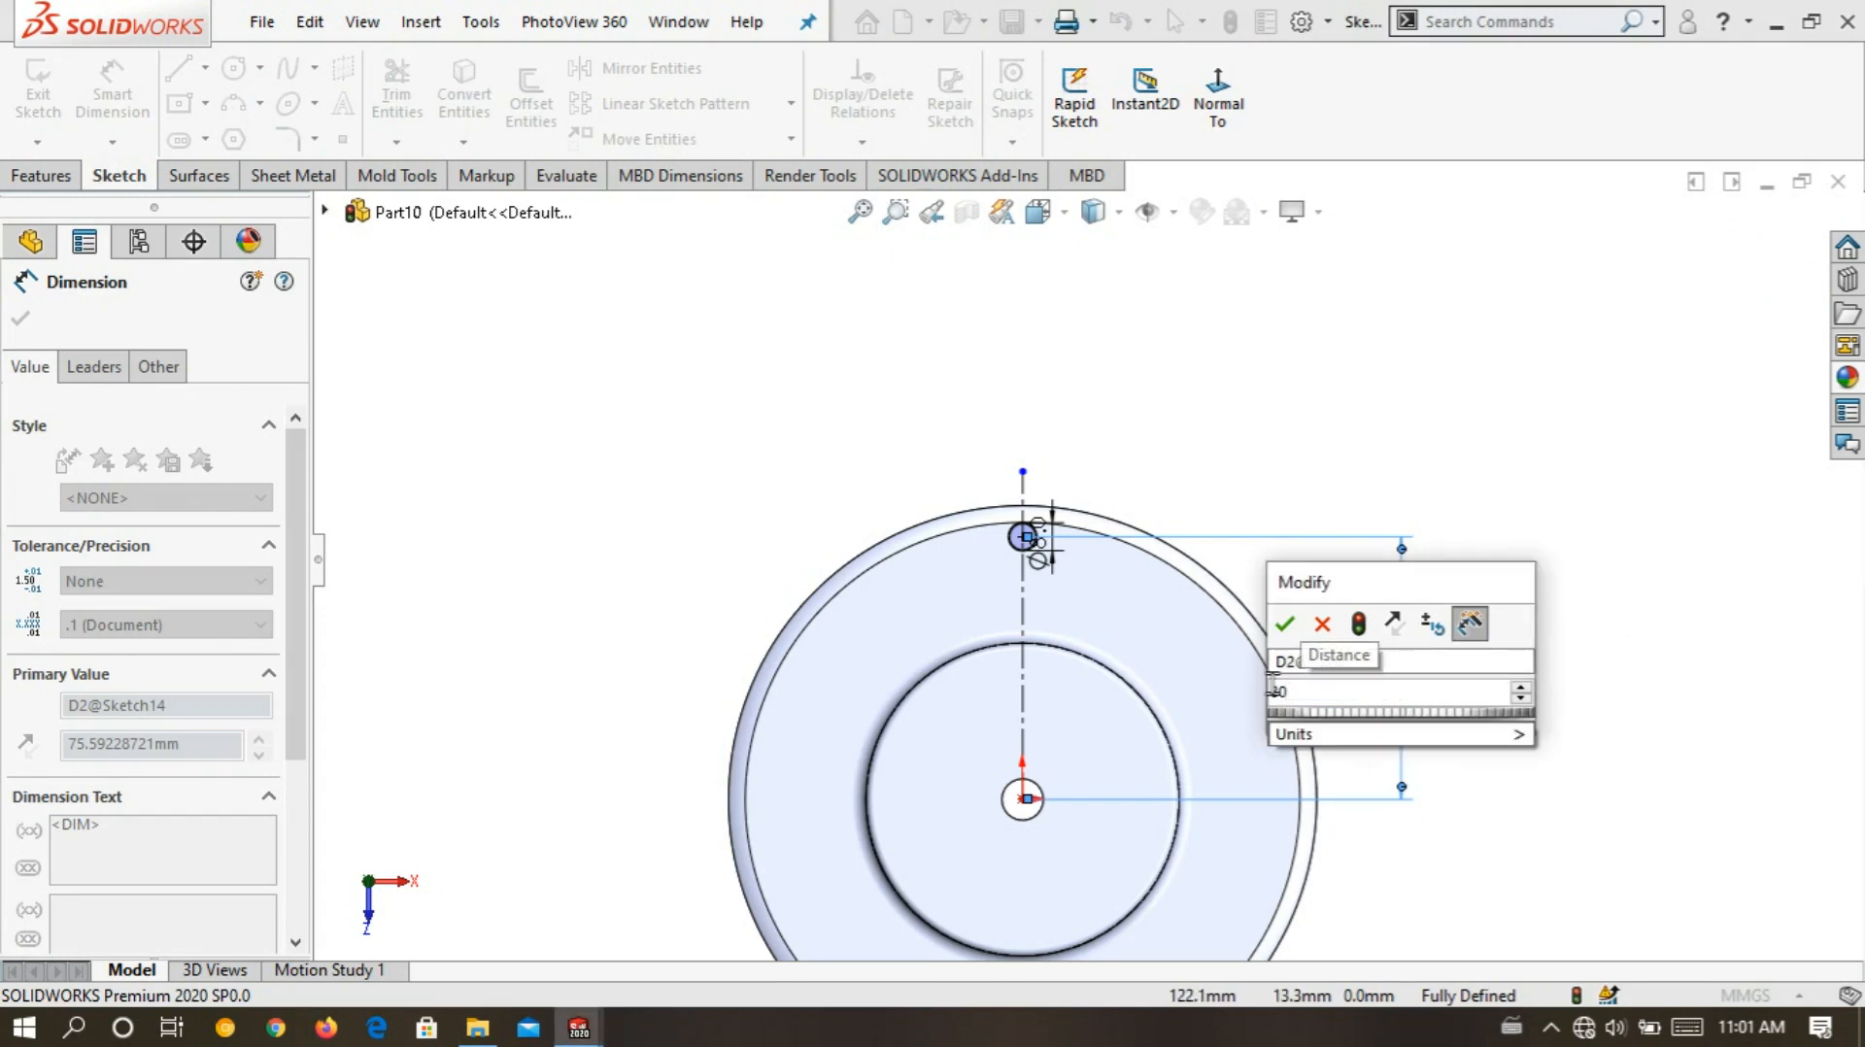
{"action": "type", "text": ".9"}
{"action": "type", "text": "0"}
{"action": "left_click", "coordinate": [1291, 627]}
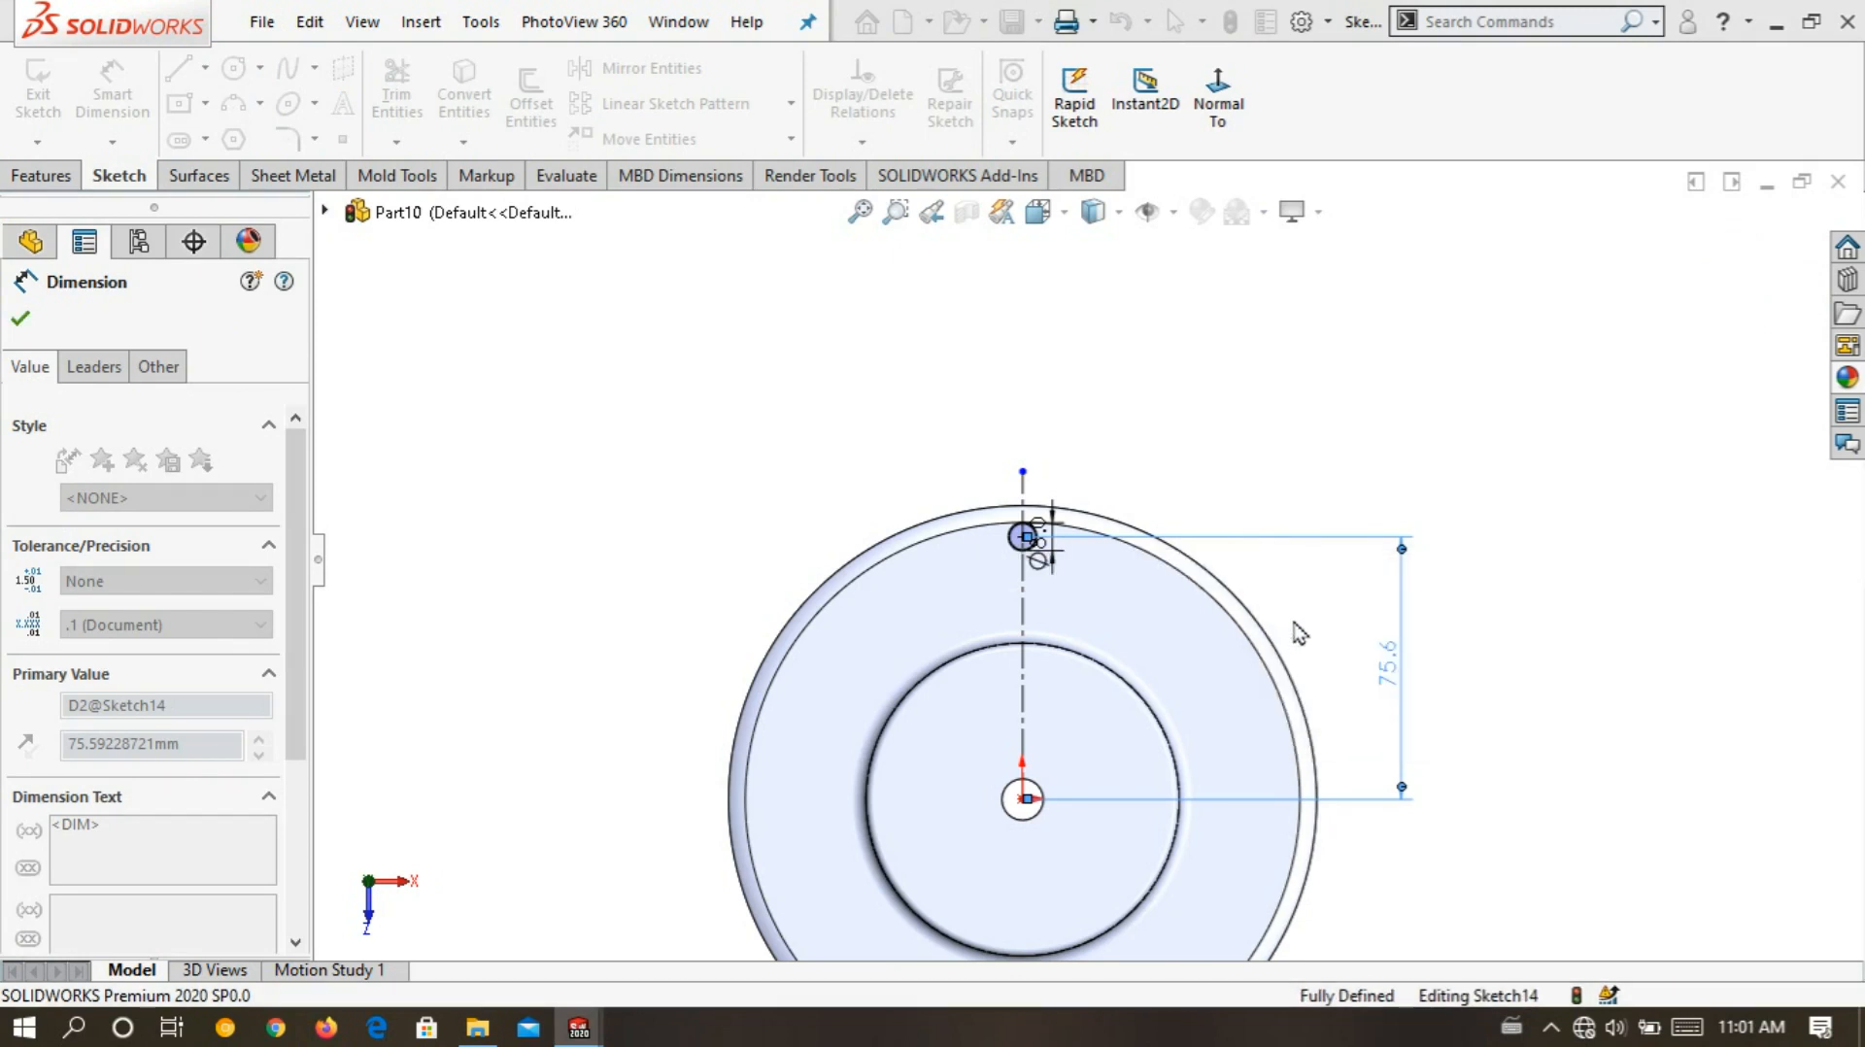
{"action": "scroll", "coordinate": [1118, 572], "scroll_direction": "down", "scroll_amount": 3}
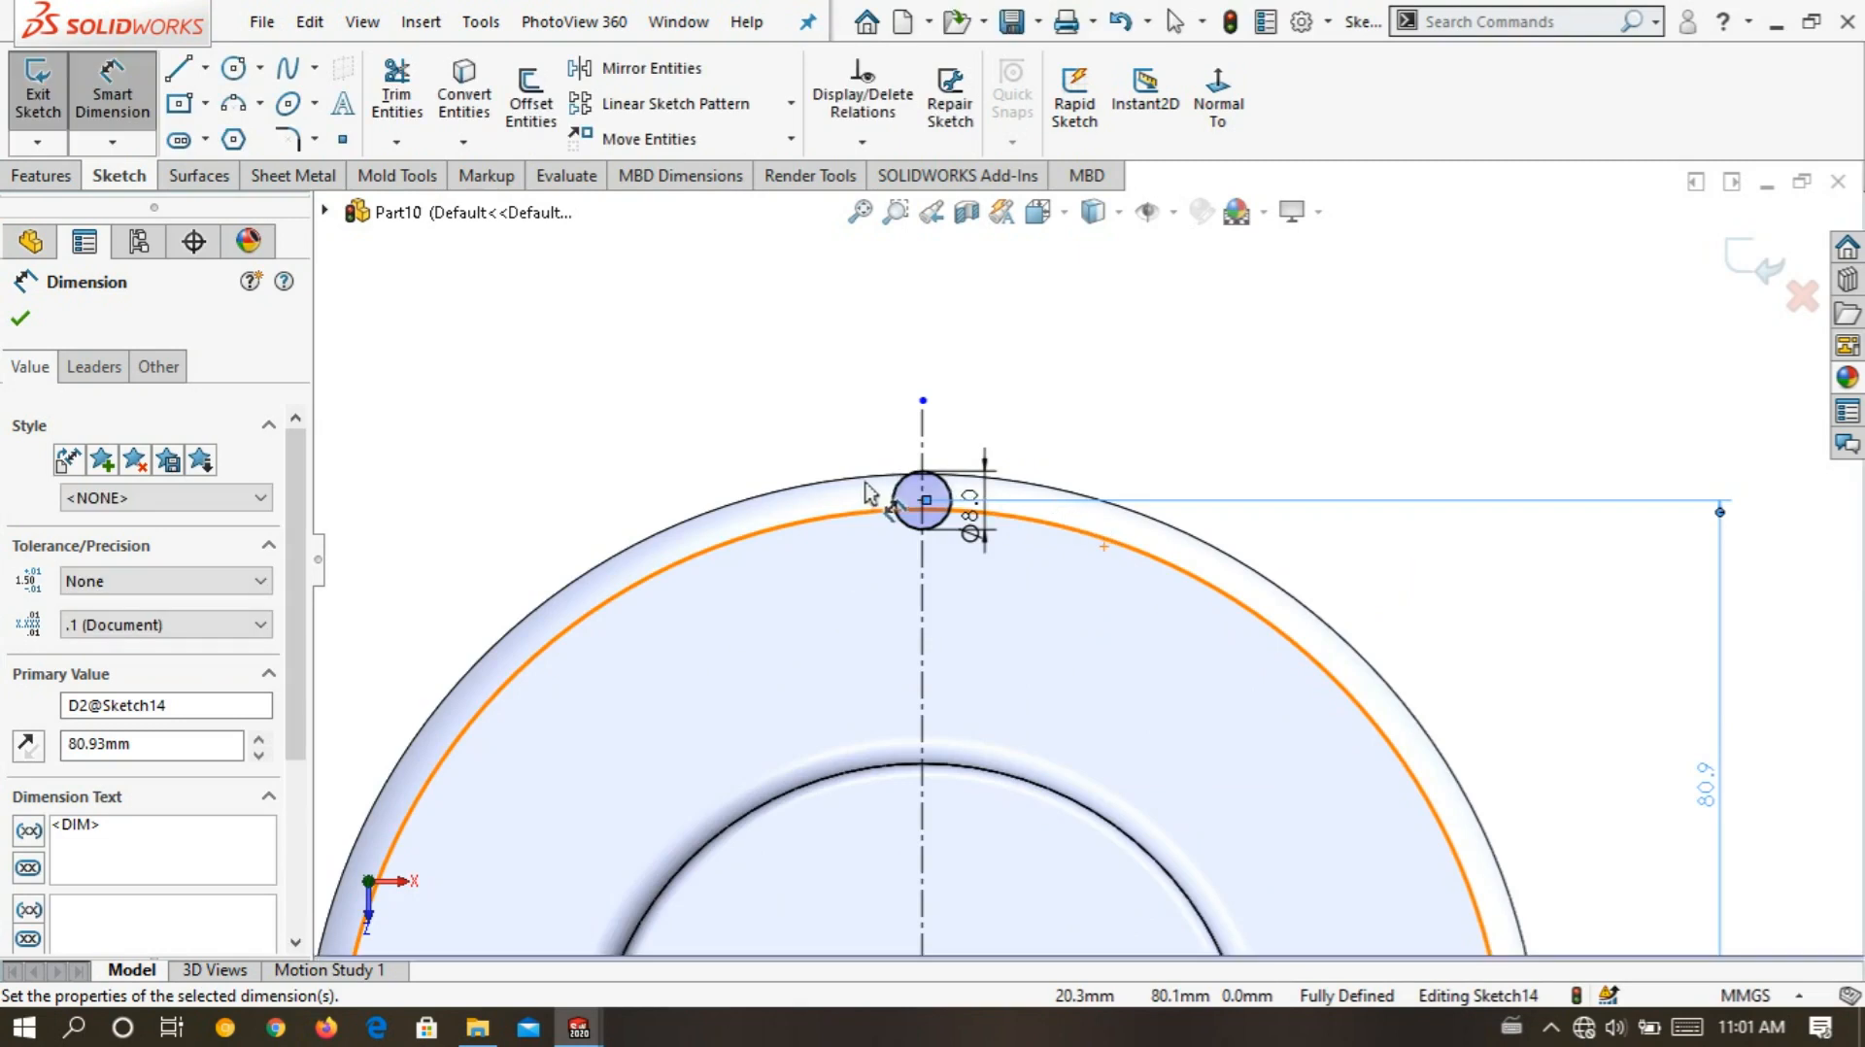
{"action": "scroll", "coordinate": [871, 483], "scroll_direction": "down", "scroll_amount": 7}
{"action": "left_click", "coordinate": [833, 370]}
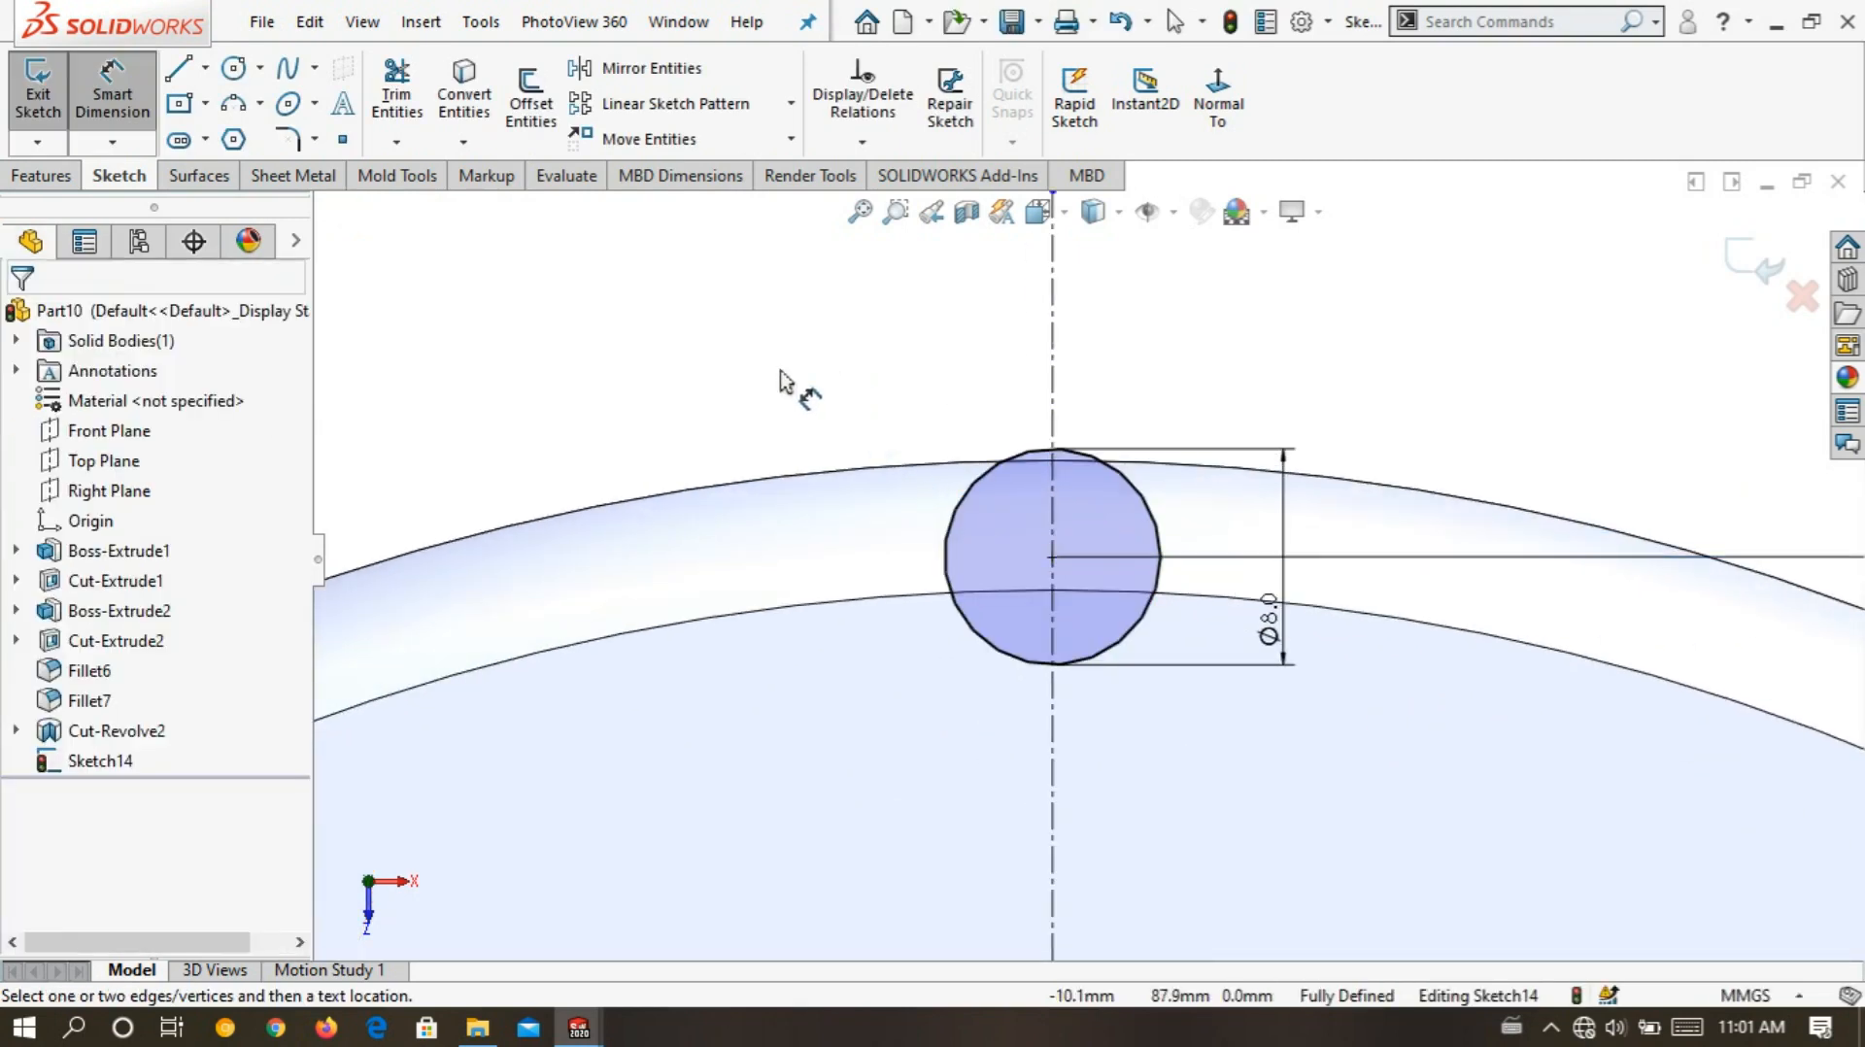
- Sketch a slanted line from above the outer rim down to the lower side of the 8 mm circle, on its left
{"action": "left_click", "coordinate": [192, 72]}
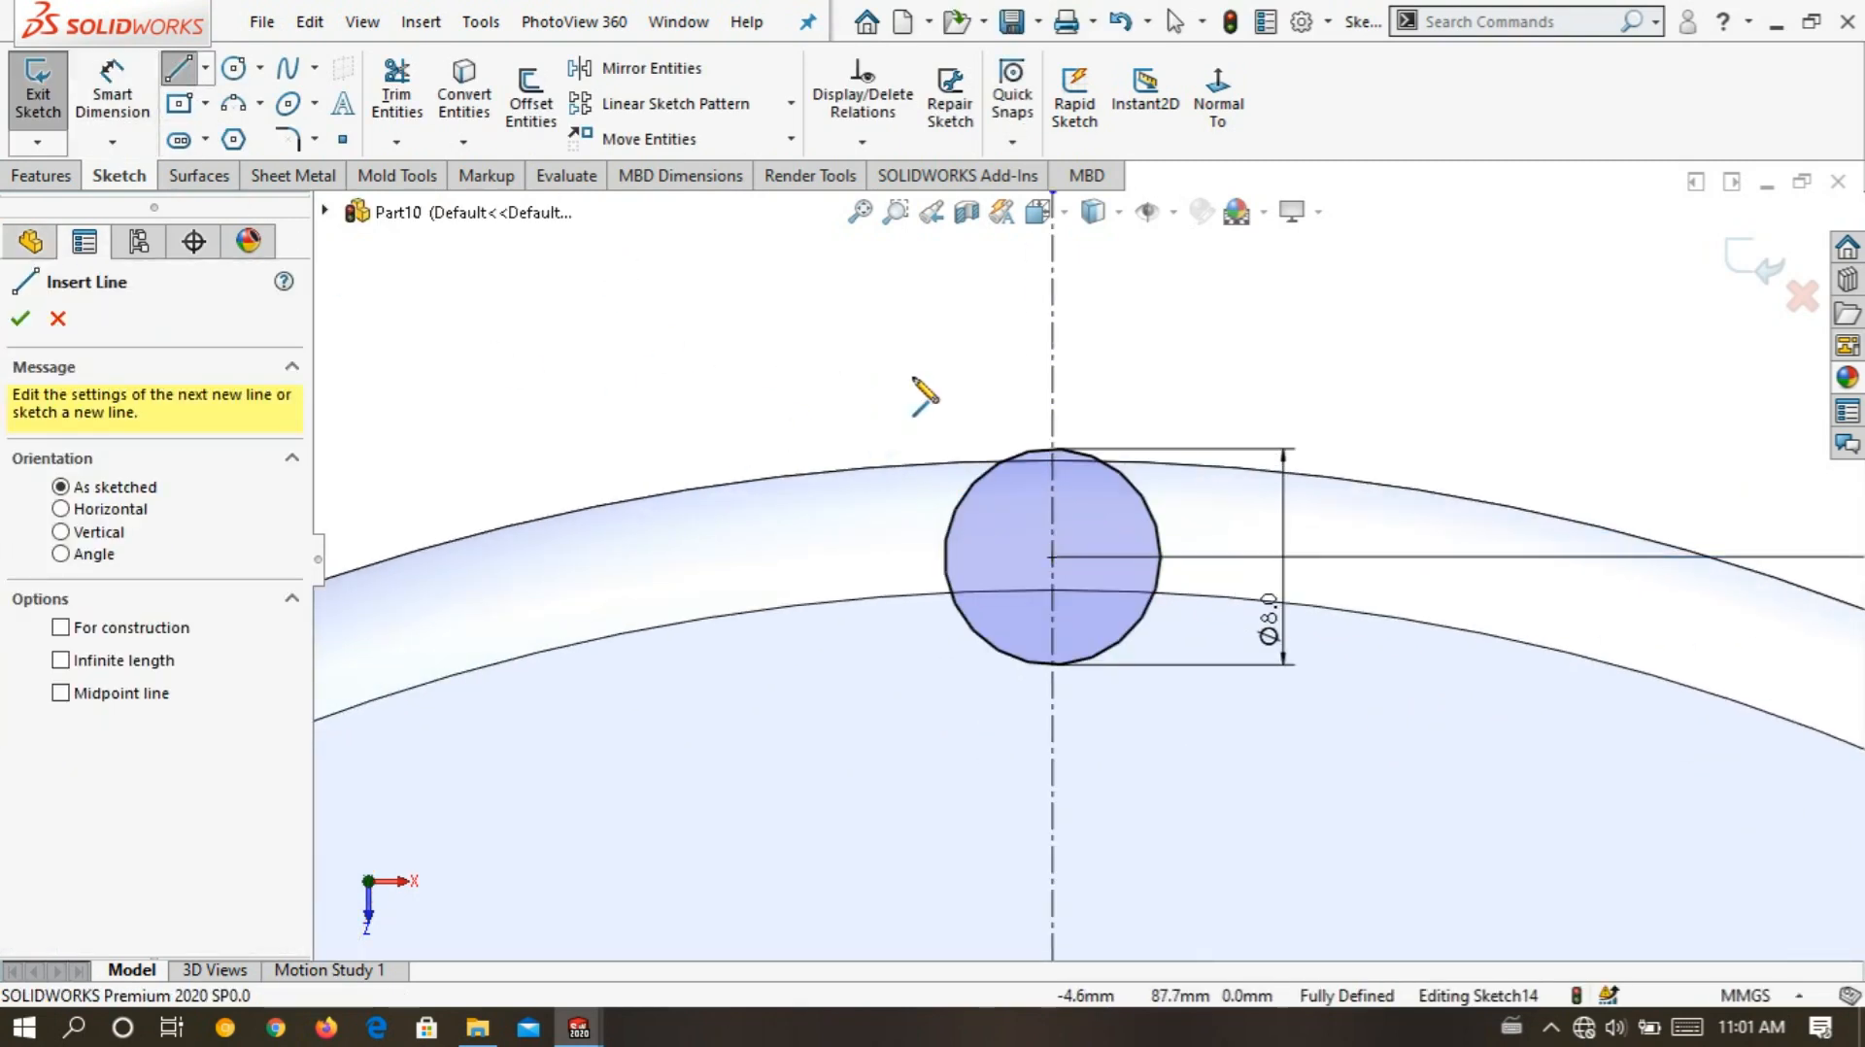
{"action": "left_click", "coordinate": [885, 426]}
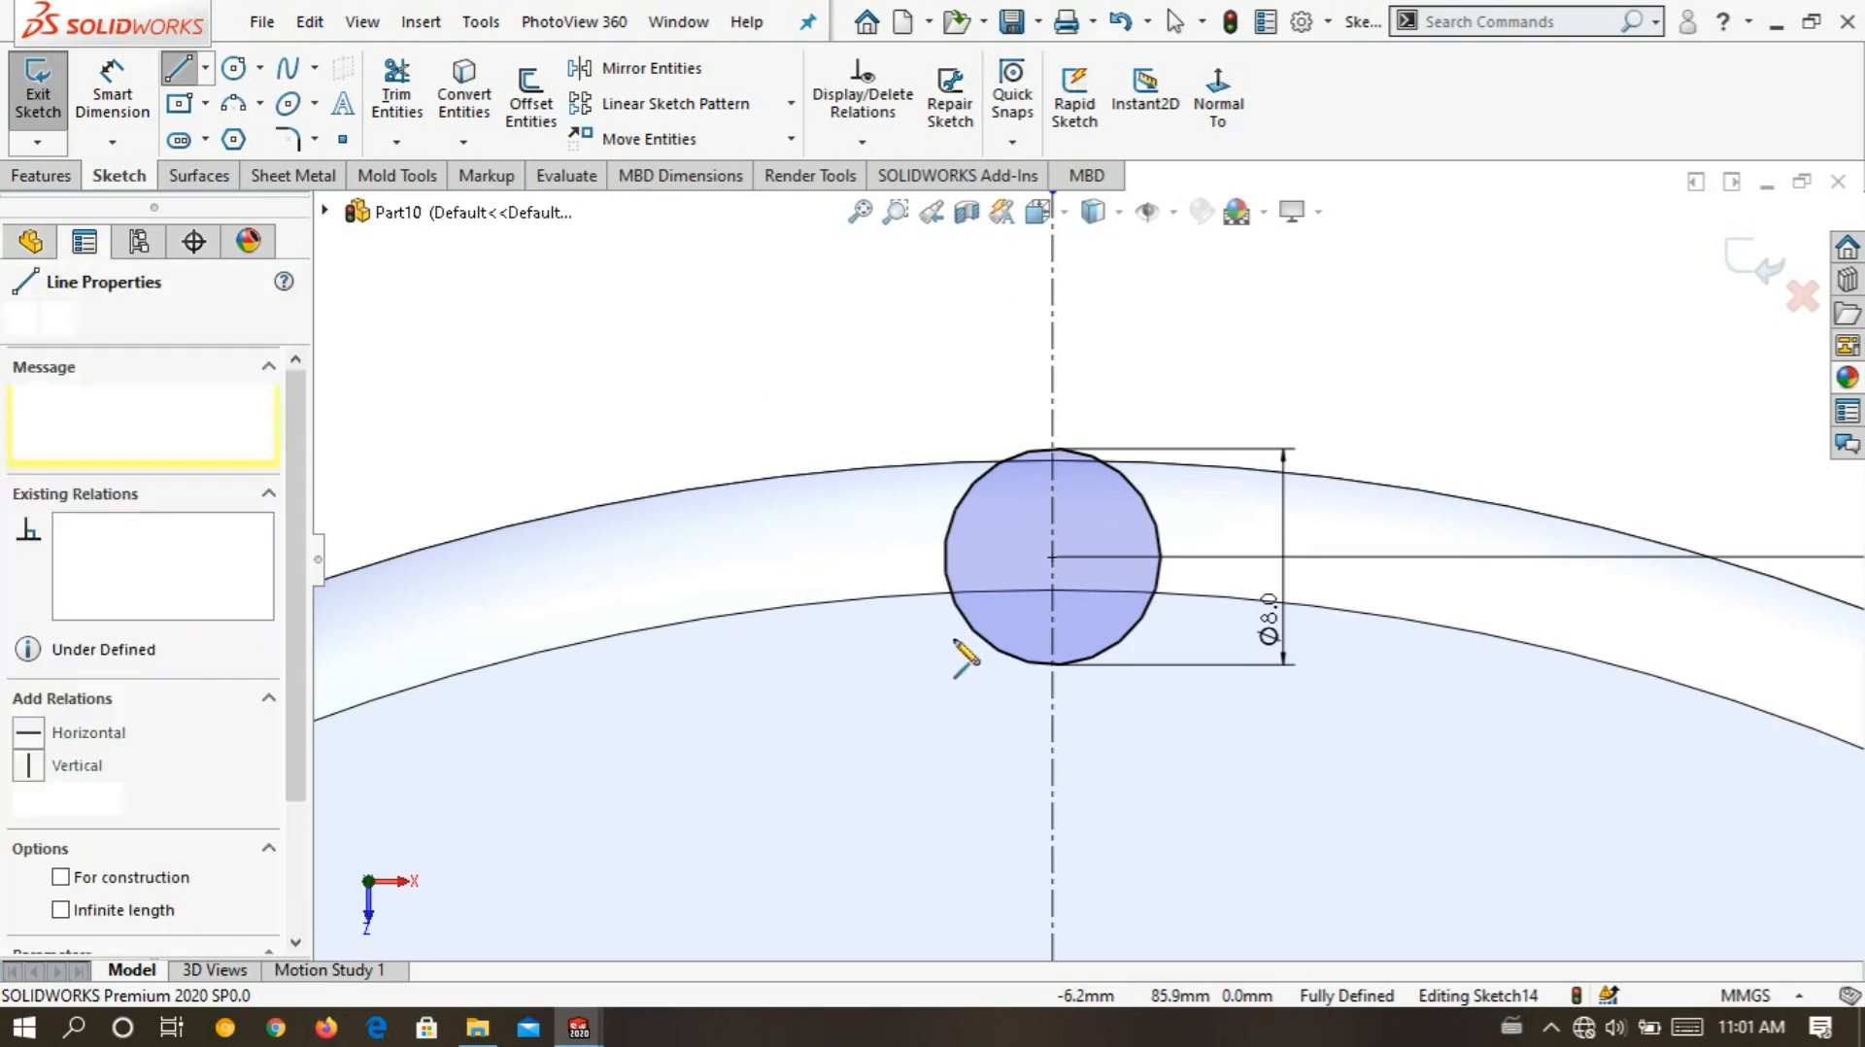
{"action": "scroll", "coordinate": [967, 644], "scroll_direction": "down", "scroll_amount": 2}
{"action": "double_click", "coordinate": [981, 616]}
{"action": "left_click", "coordinate": [862, 142]}
{"action": "left_click", "coordinate": [908, 207]}
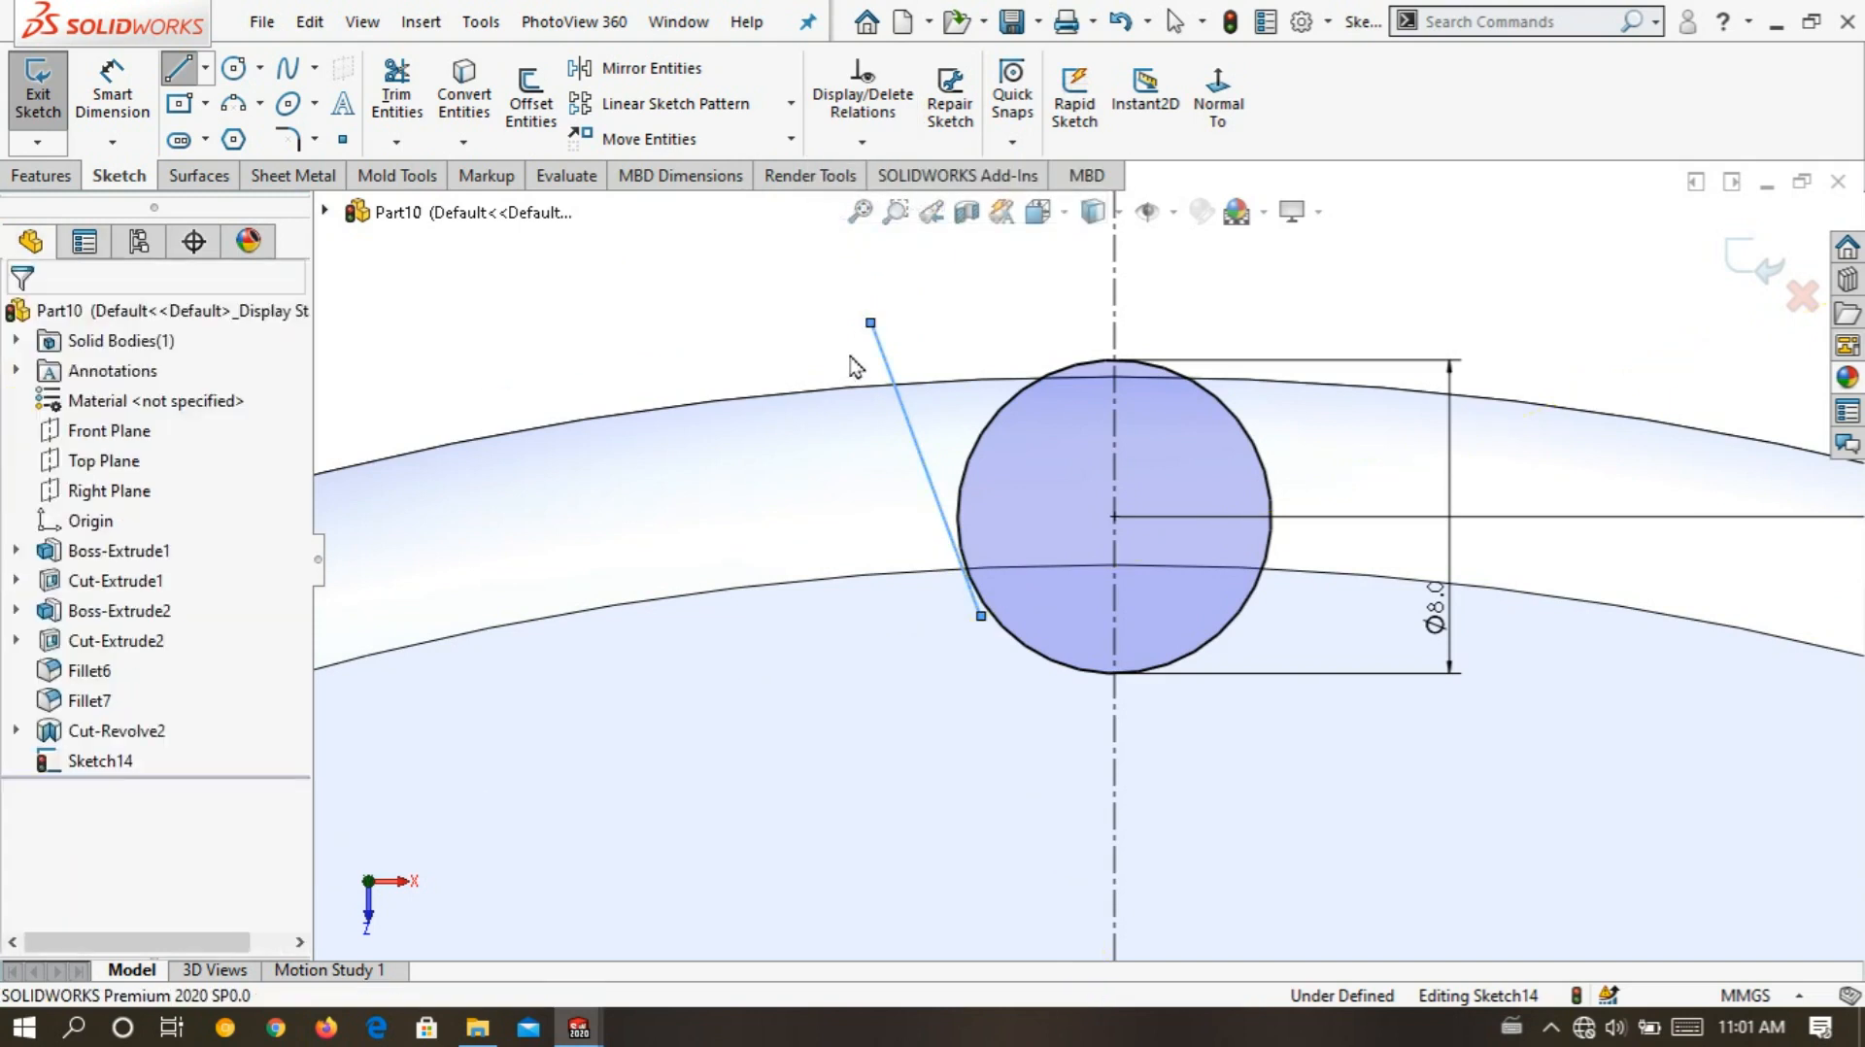
- Add a tangent relation between the slanted line and the 8 mm circle
{"action": "left_click", "coordinate": [968, 488]}
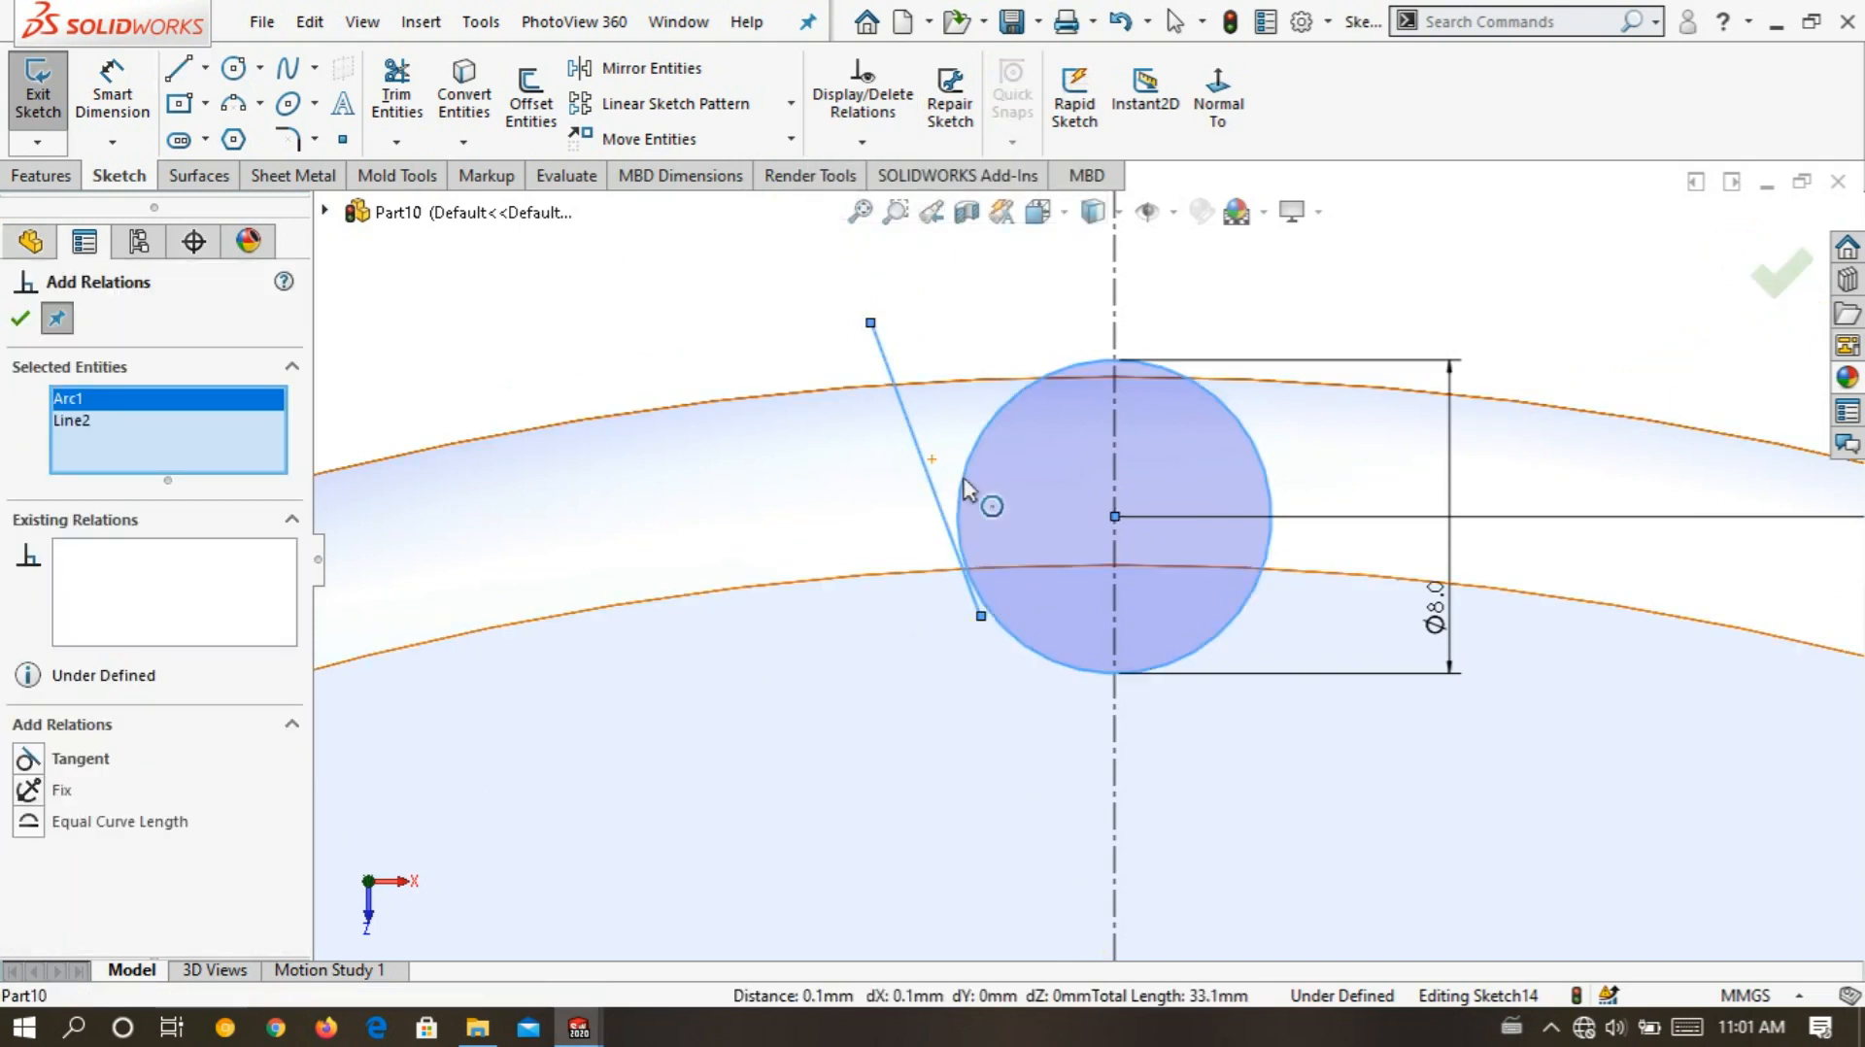
{"action": "left_click", "coordinate": [29, 760]}
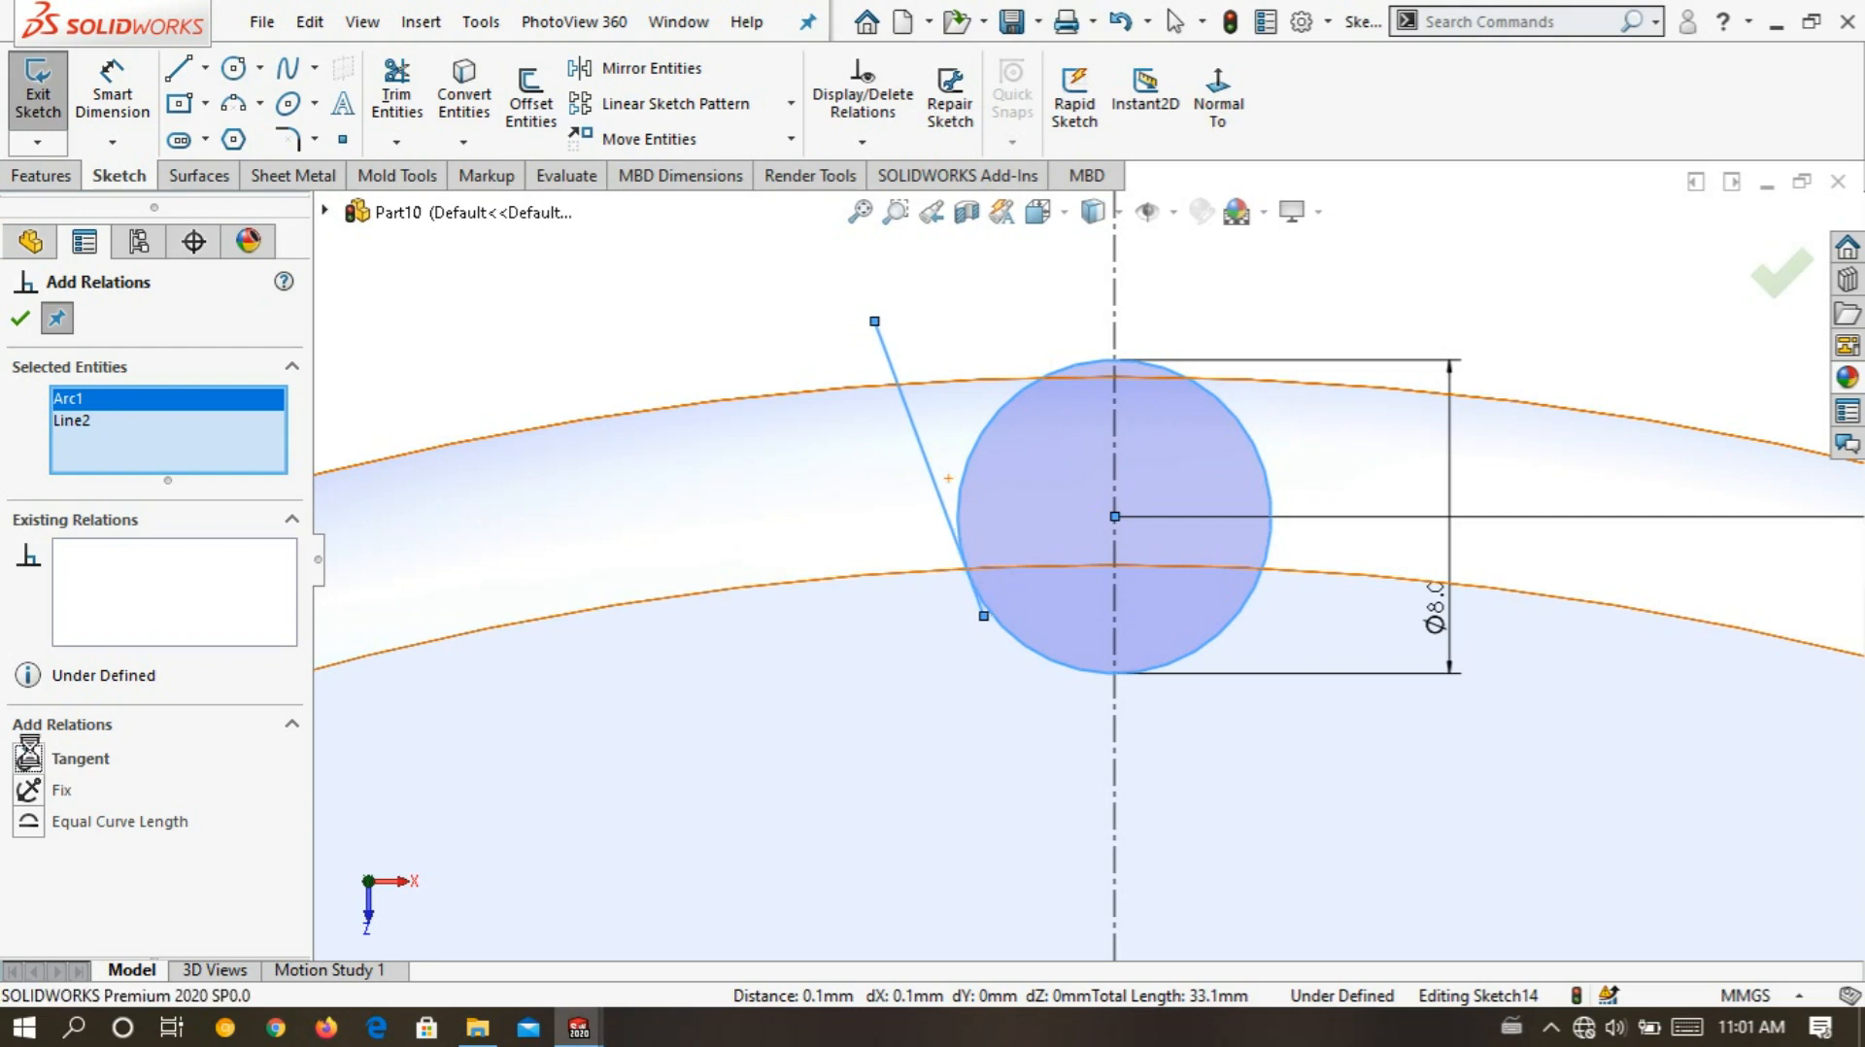
{"action": "left_click", "coordinate": [20, 318]}
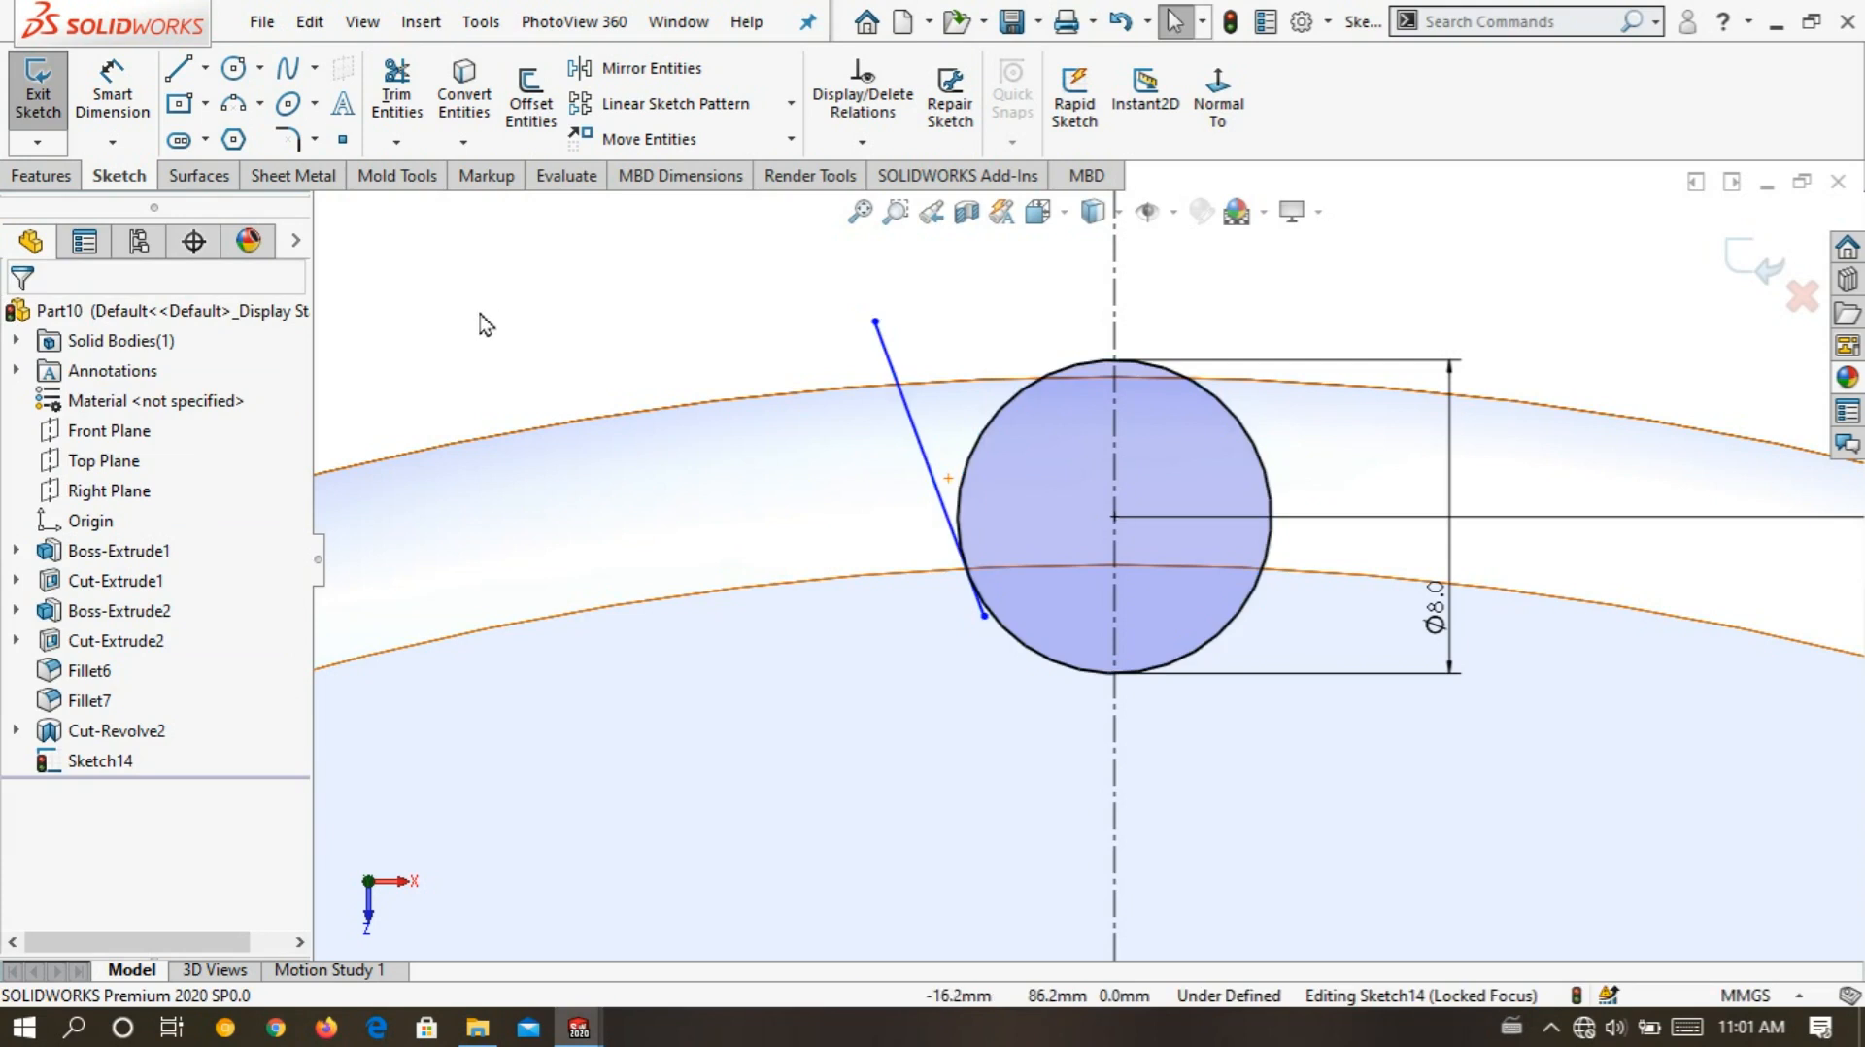
- Trim the slanted line's lower end back to its tangent point on the 8 mm circle
{"action": "scroll", "coordinate": [1166, 419], "scroll_direction": "up", "scroll_amount": 2}
{"action": "scroll", "coordinate": [1166, 420], "scroll_direction": "down", "scroll_amount": 2}
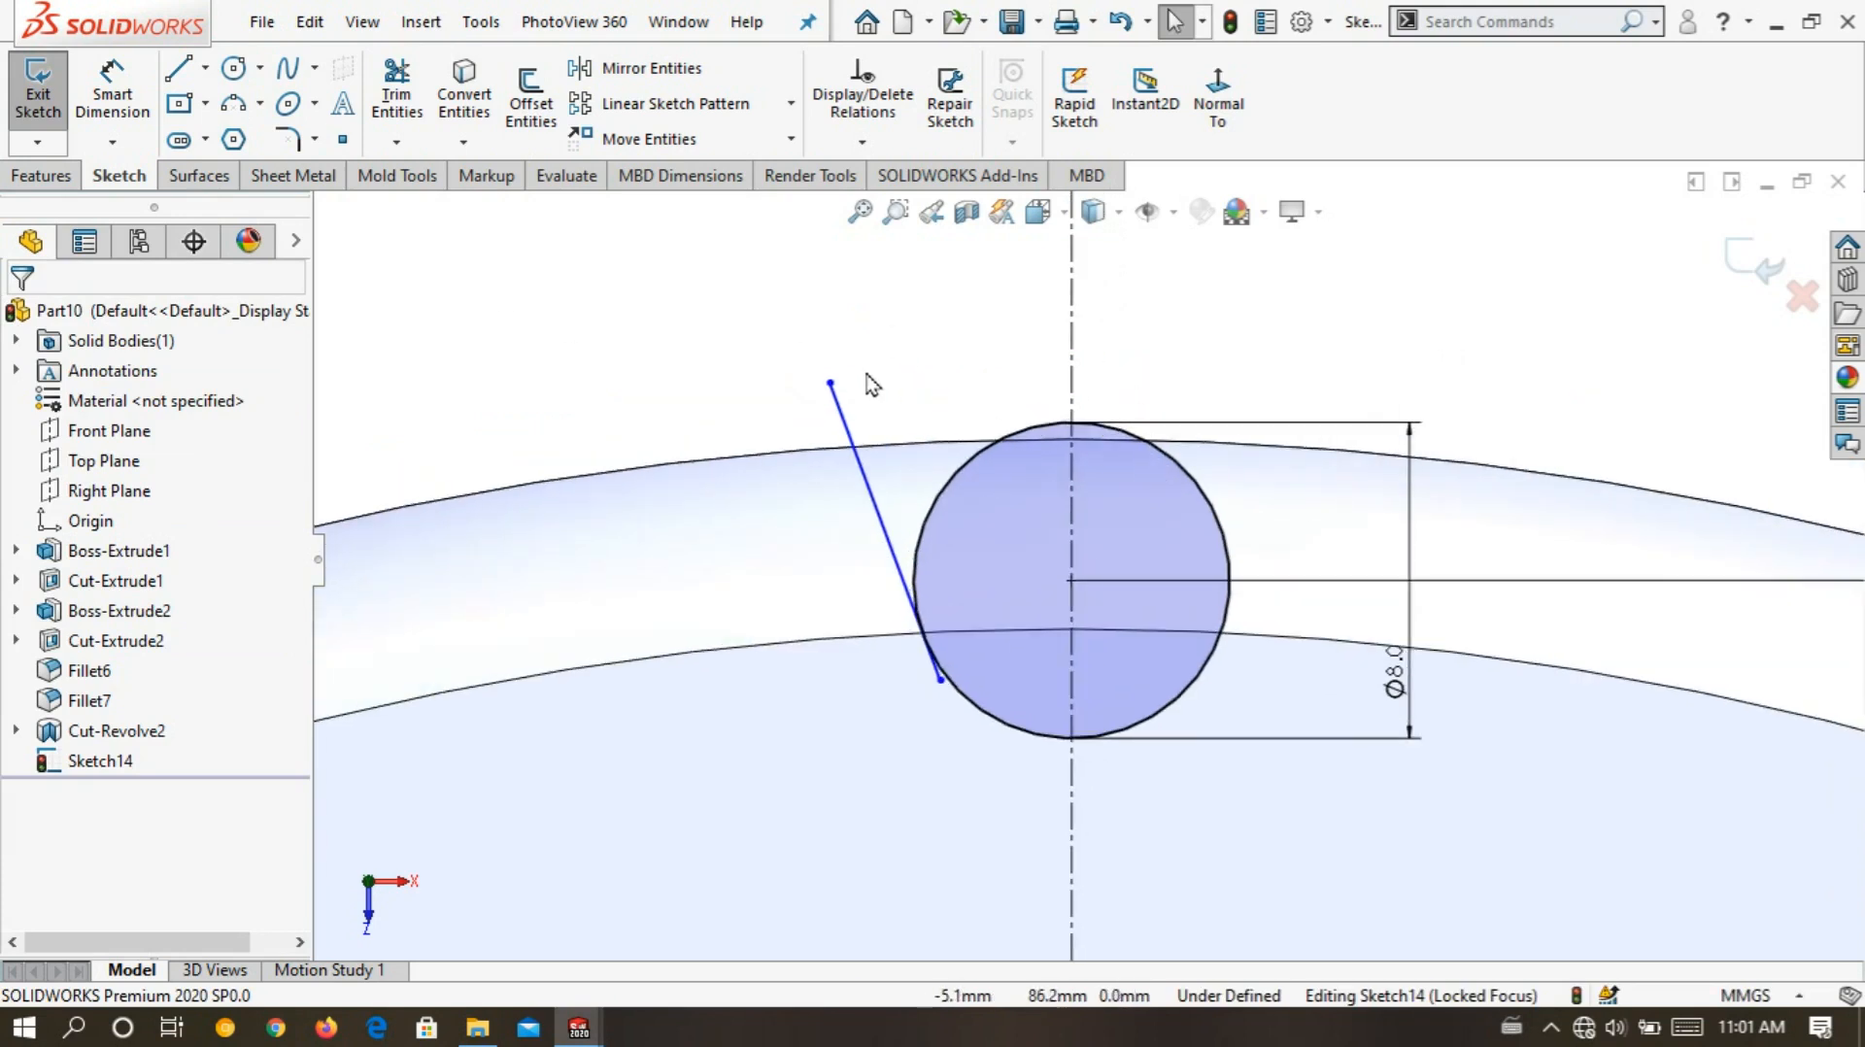
{"action": "left_click", "coordinate": [388, 94]}
{"action": "scroll", "coordinate": [835, 582], "scroll_direction": "down", "scroll_amount": 4}
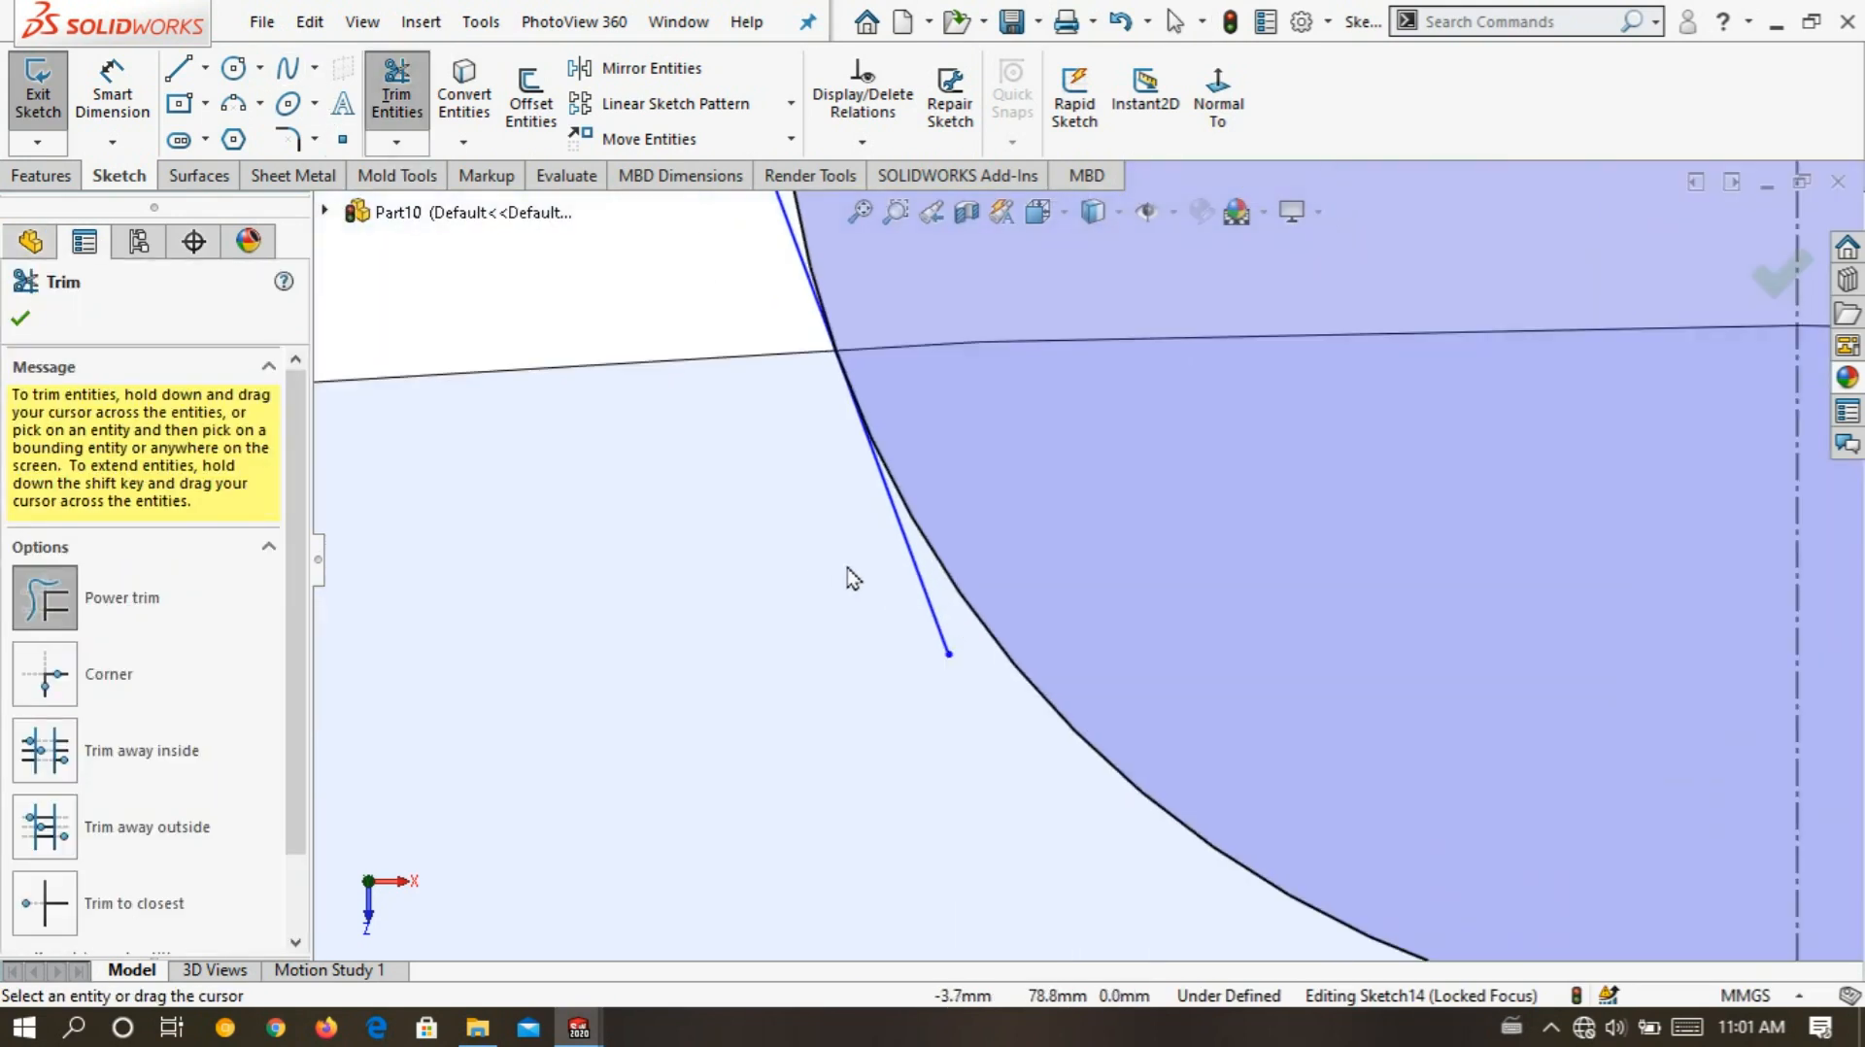
{"action": "scroll", "coordinate": [778, 625], "scroll_direction": "up", "scroll_amount": 5}
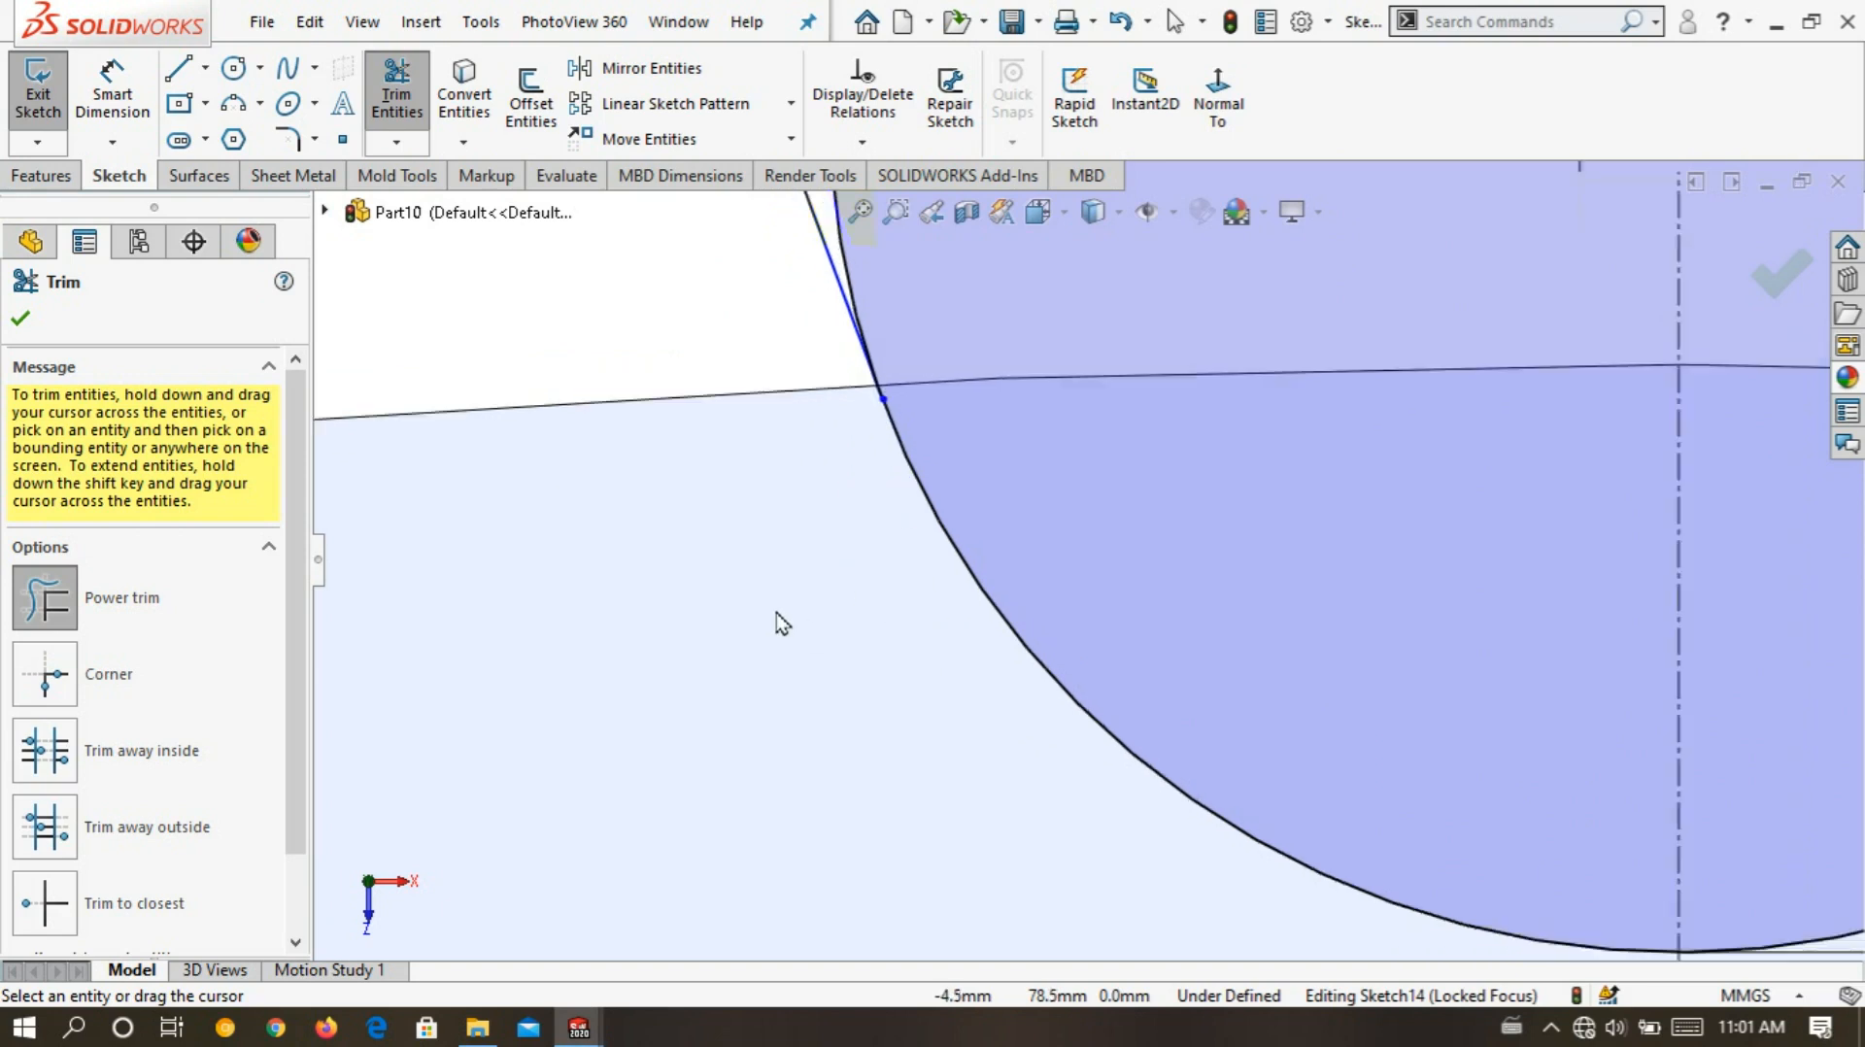
- Mirror the slanted line about the vertical centerline, keeping the original
{"action": "scroll", "coordinate": [1192, 361], "scroll_direction": "down", "scroll_amount": 2}
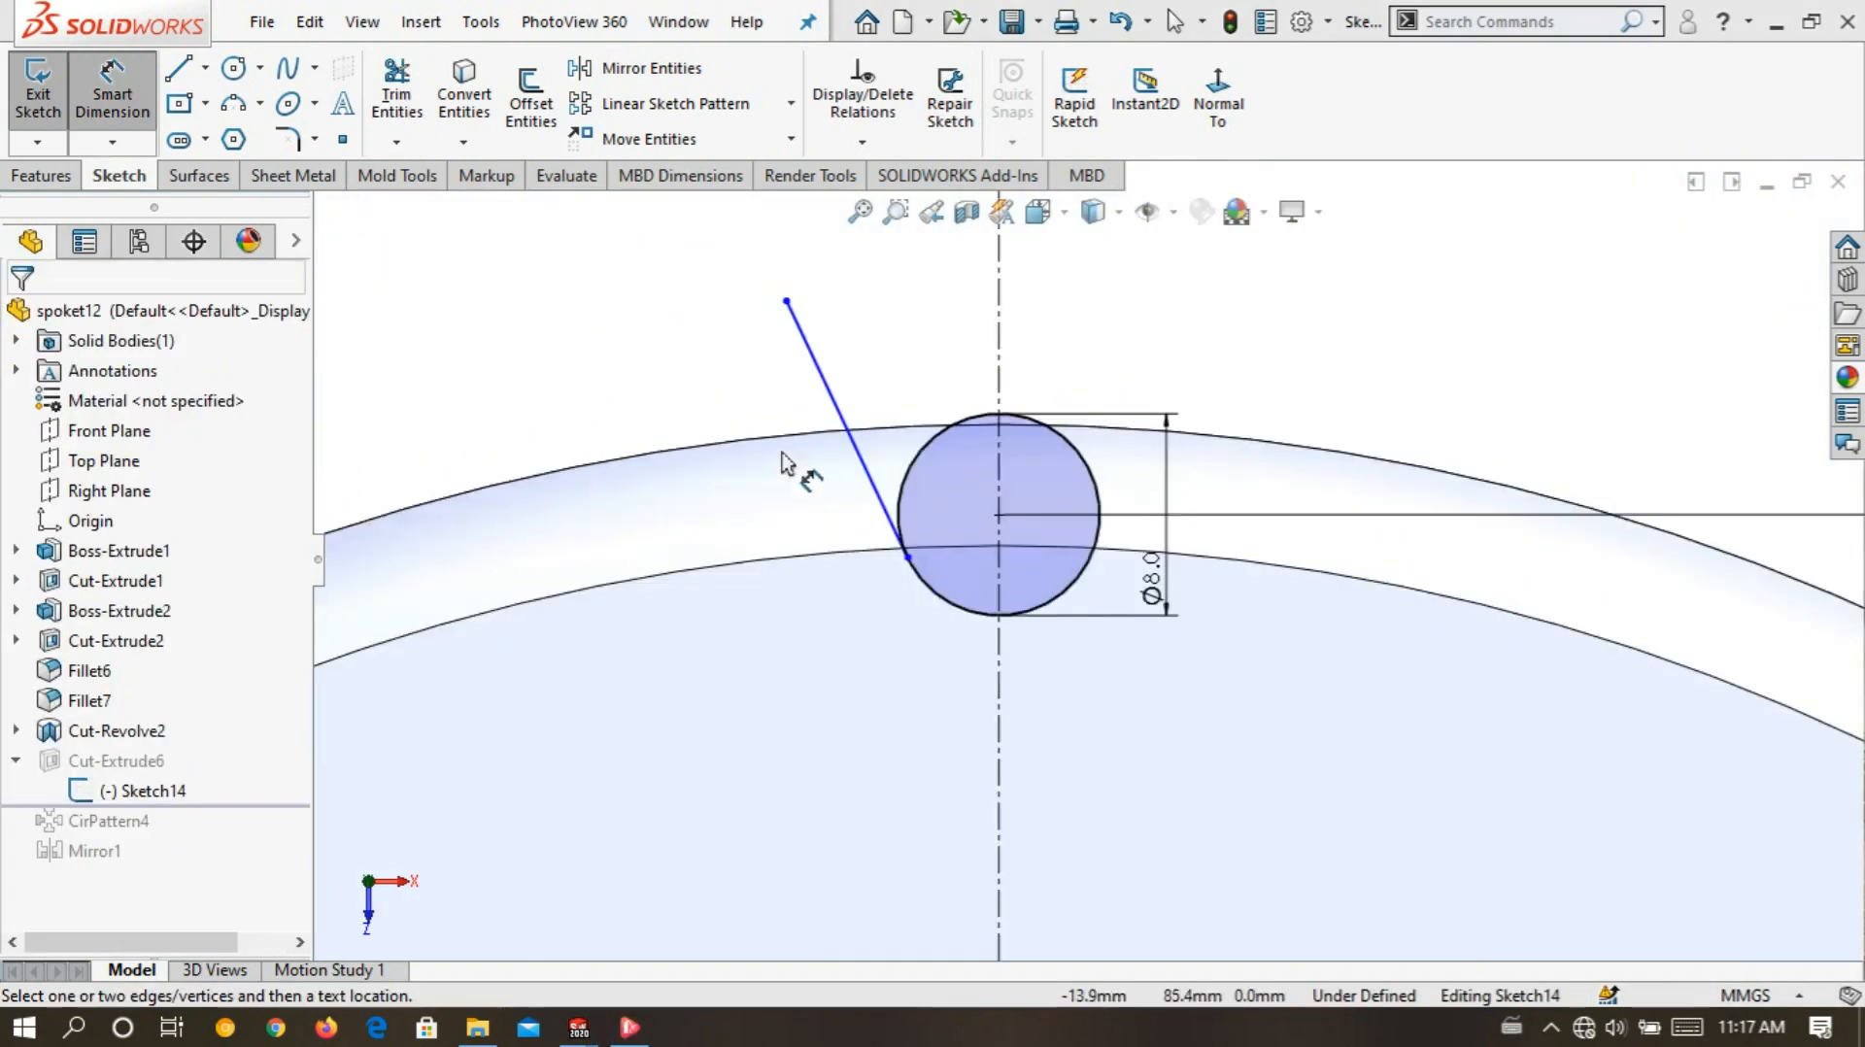
{"action": "scroll", "coordinate": [874, 389], "scroll_direction": "down", "scroll_amount": 2}
{"action": "scroll", "coordinate": [895, 529], "scroll_direction": "down", "scroll_amount": 2}
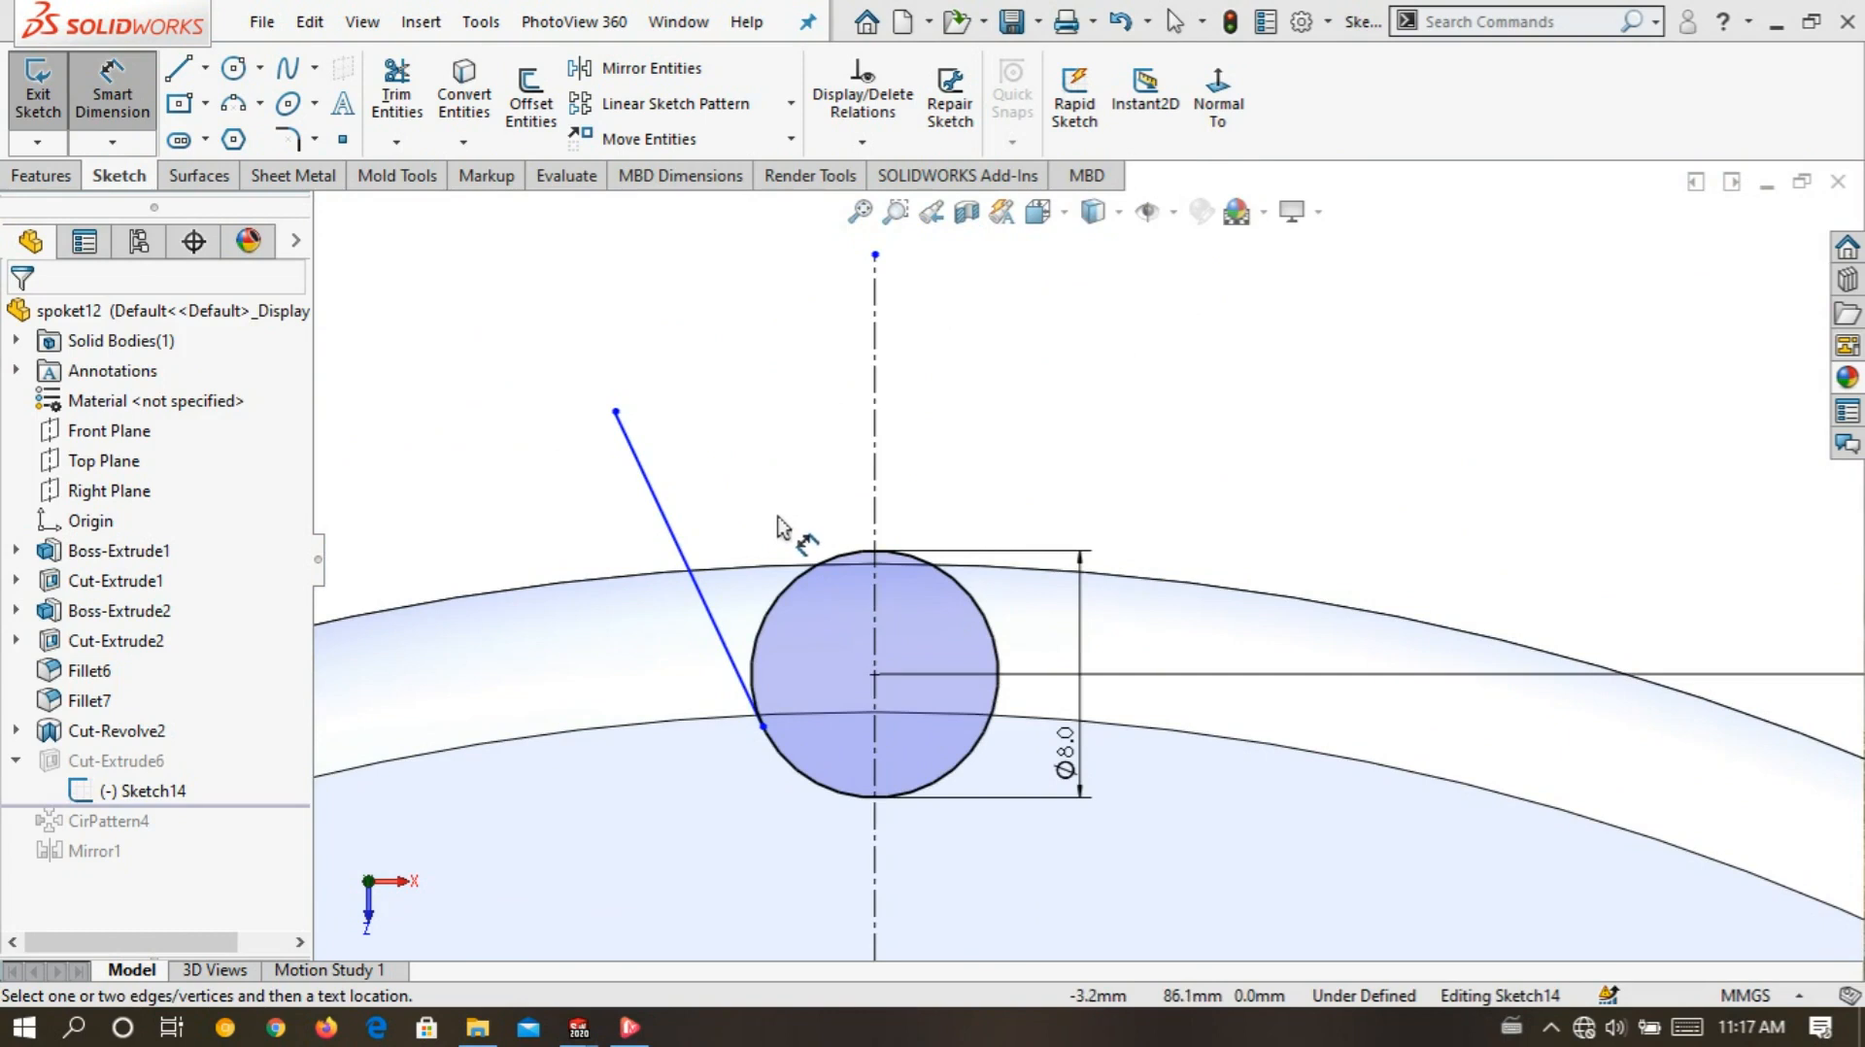
{"action": "left_click", "coordinate": [621, 68]}
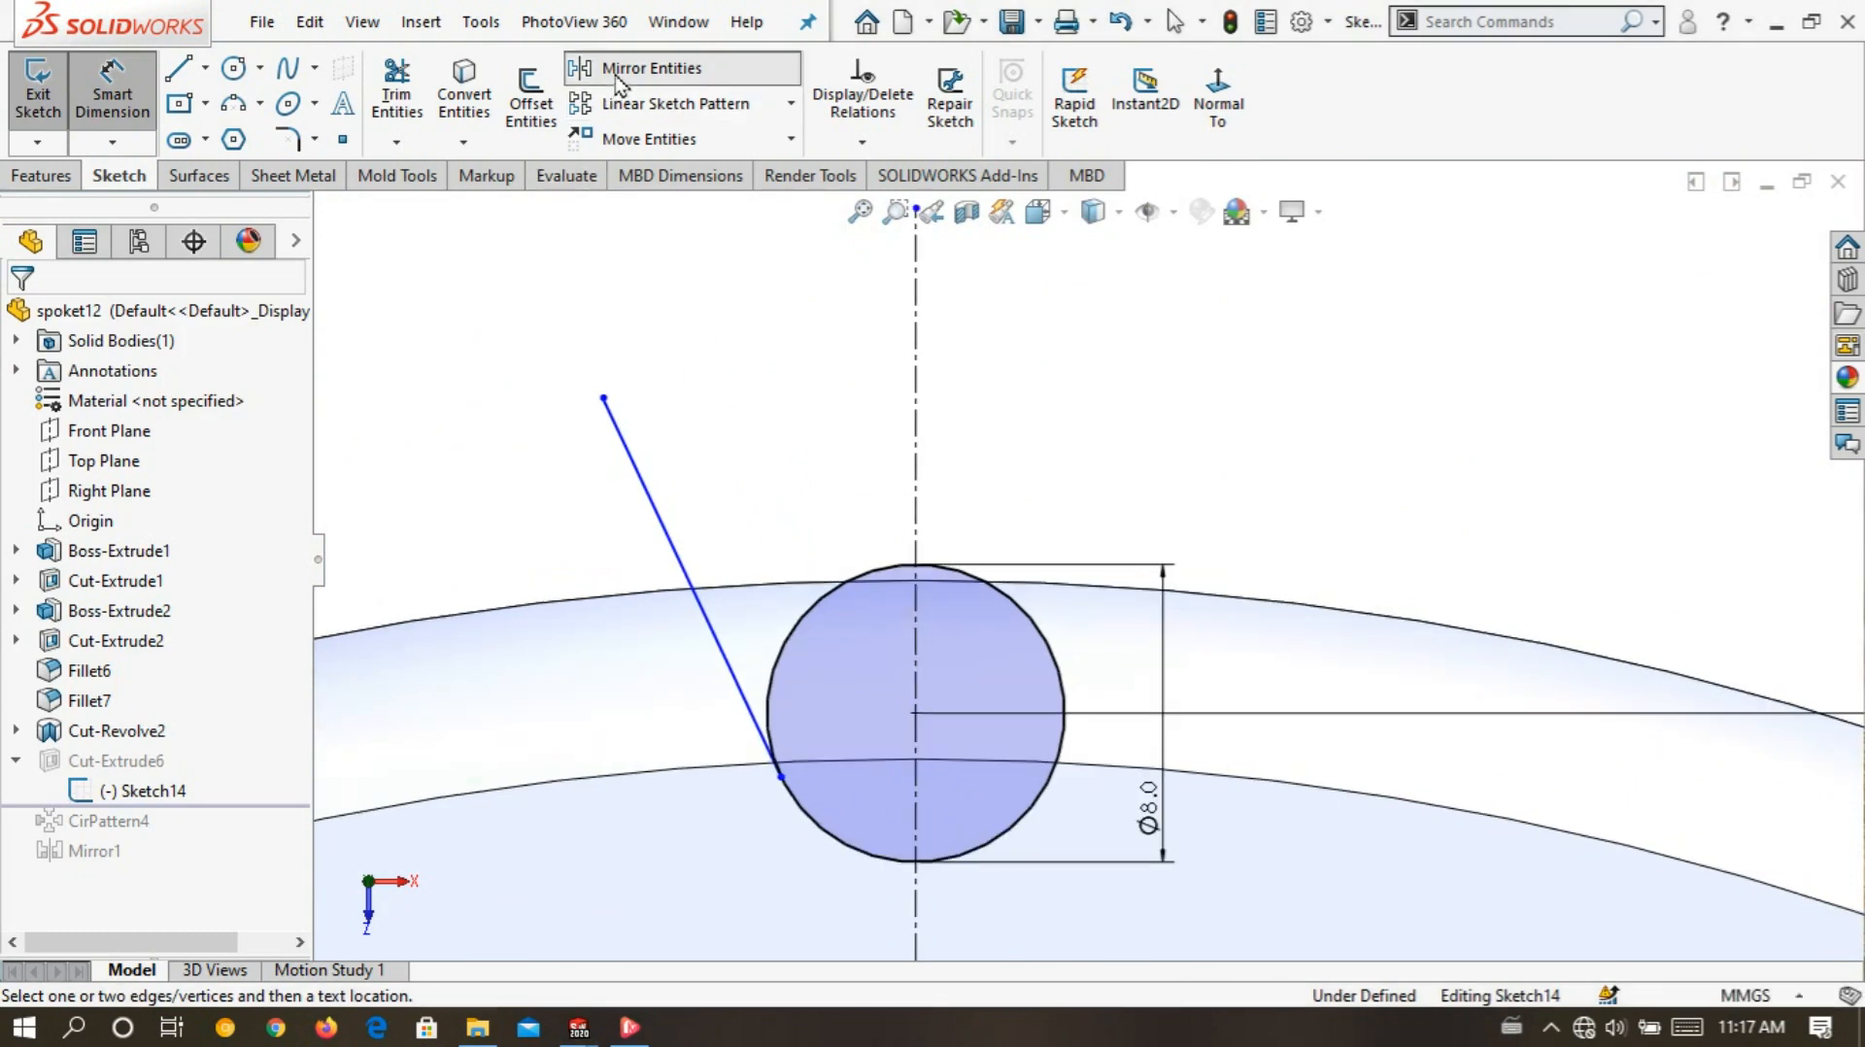
{"action": "left_click", "coordinate": [627, 458]}
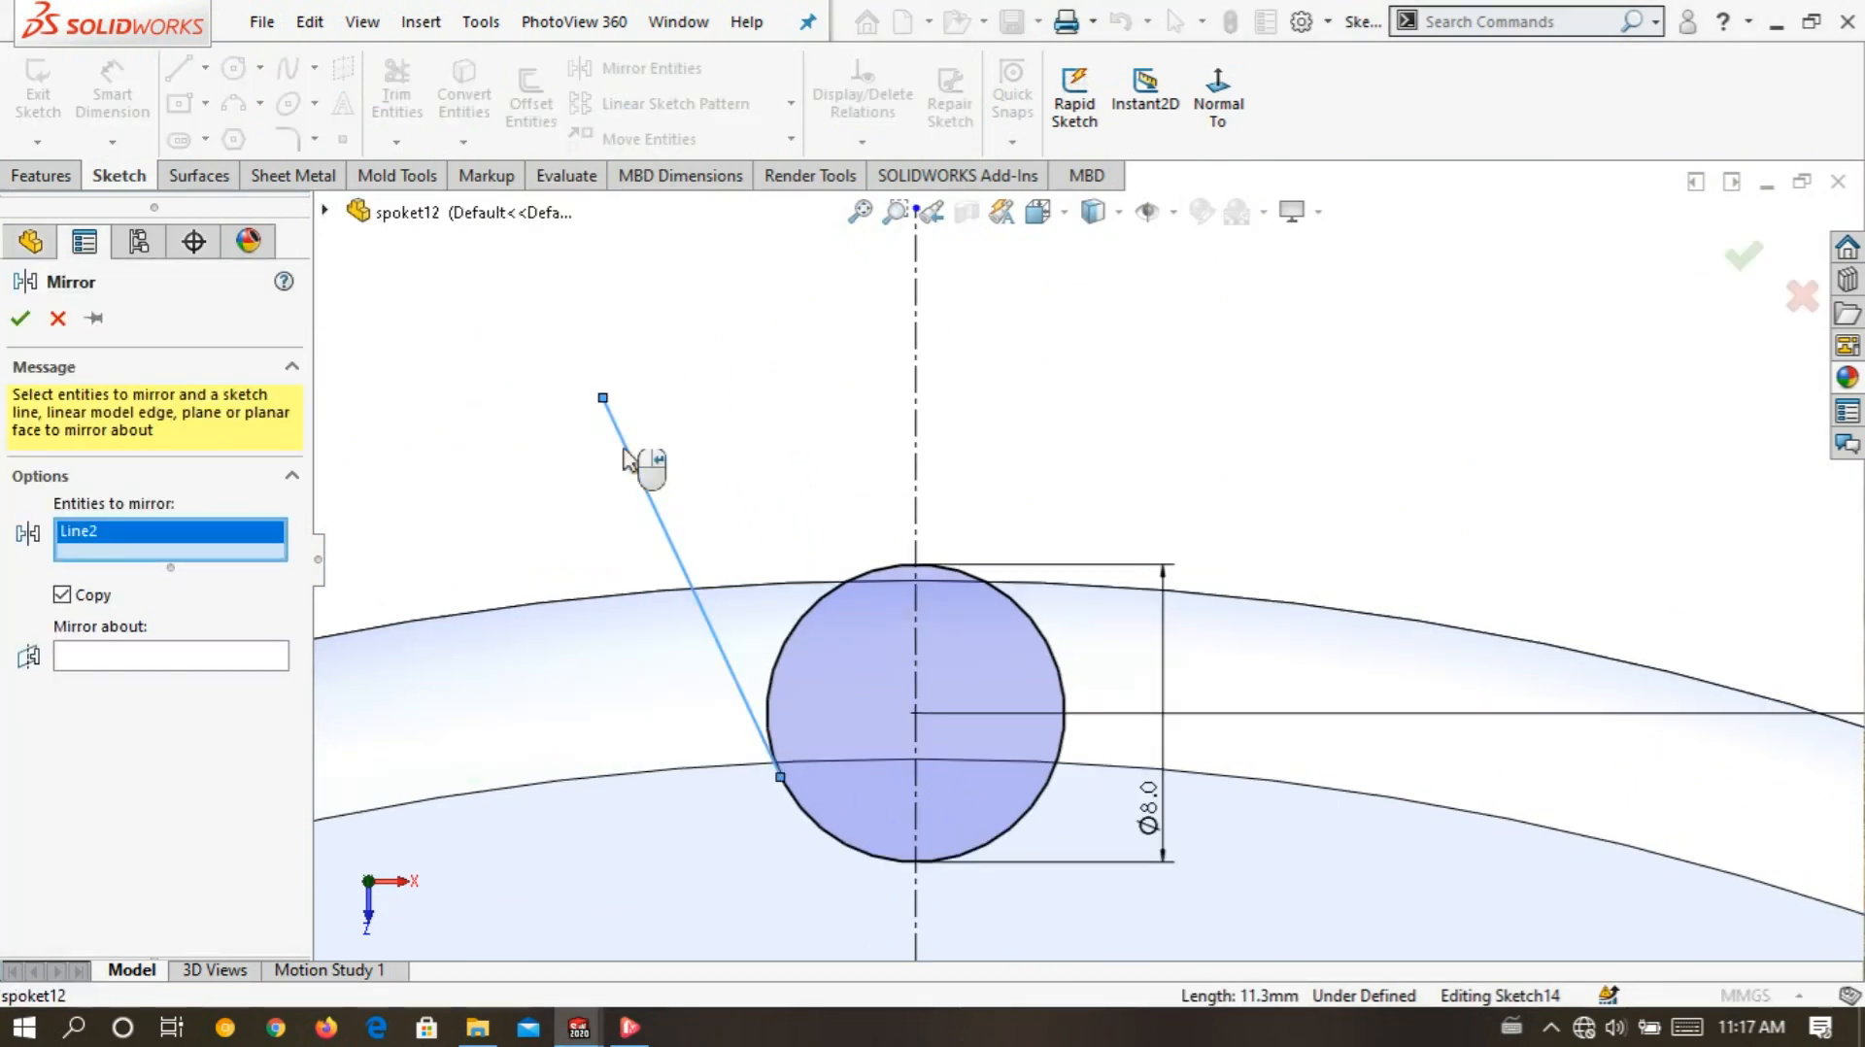
{"action": "left_click", "coordinate": [150, 658]}
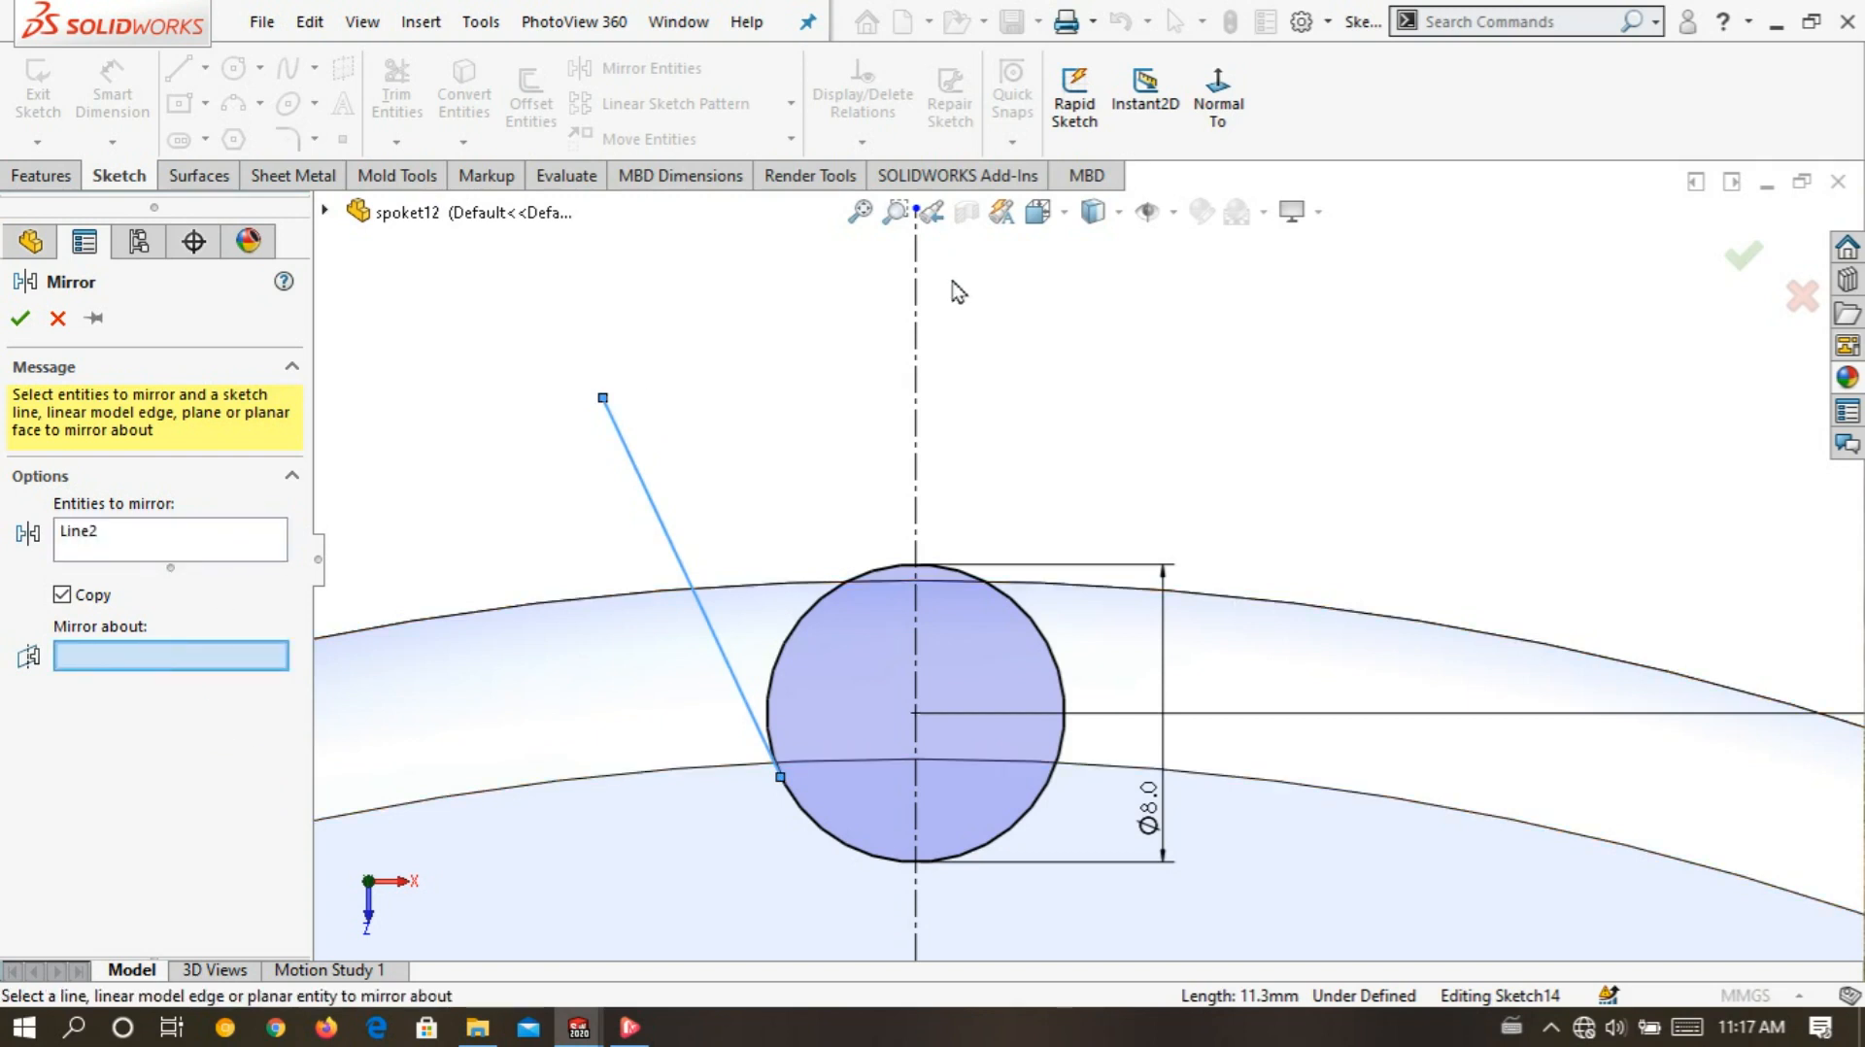
{"action": "left_click", "coordinate": [908, 396]}
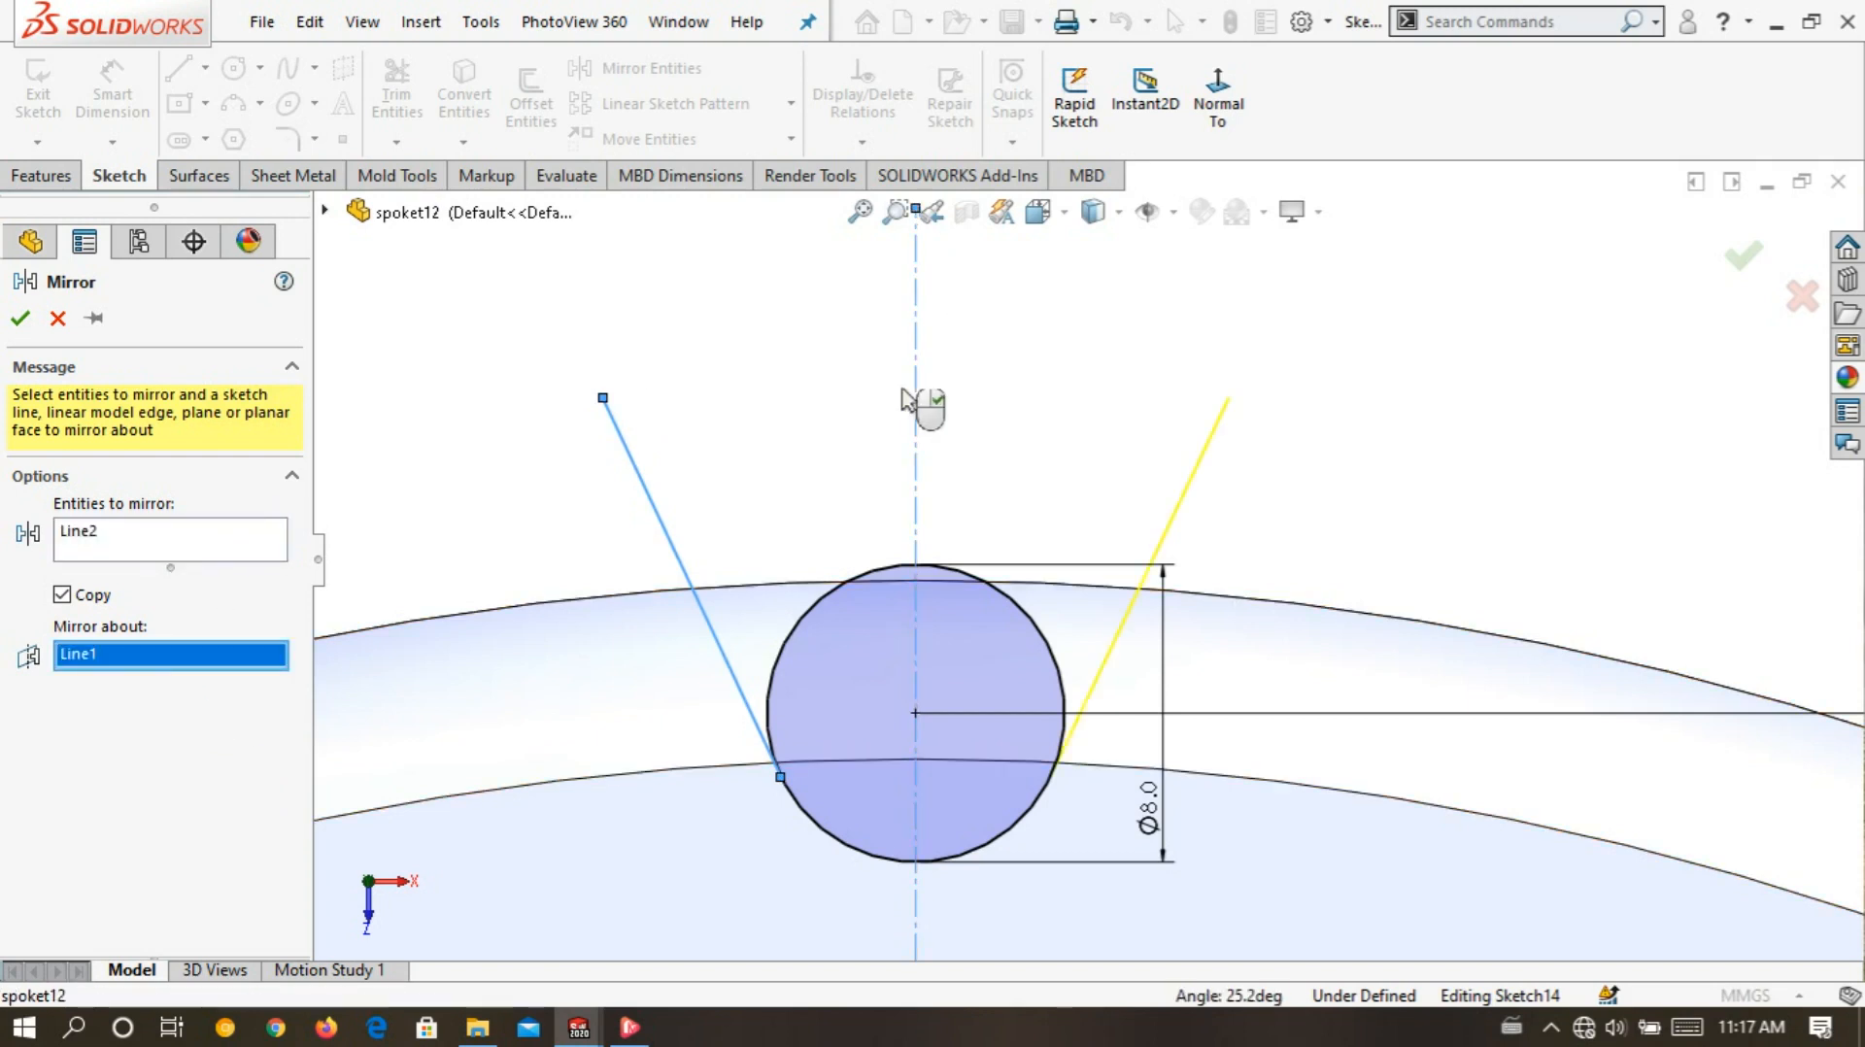
{"action": "left_click", "coordinate": [19, 330]}
{"action": "scroll", "coordinate": [507, 354], "scroll_direction": "up", "scroll_amount": 2}
{"action": "scroll", "coordinate": [994, 485], "scroll_direction": "down", "scroll_amount": 2}
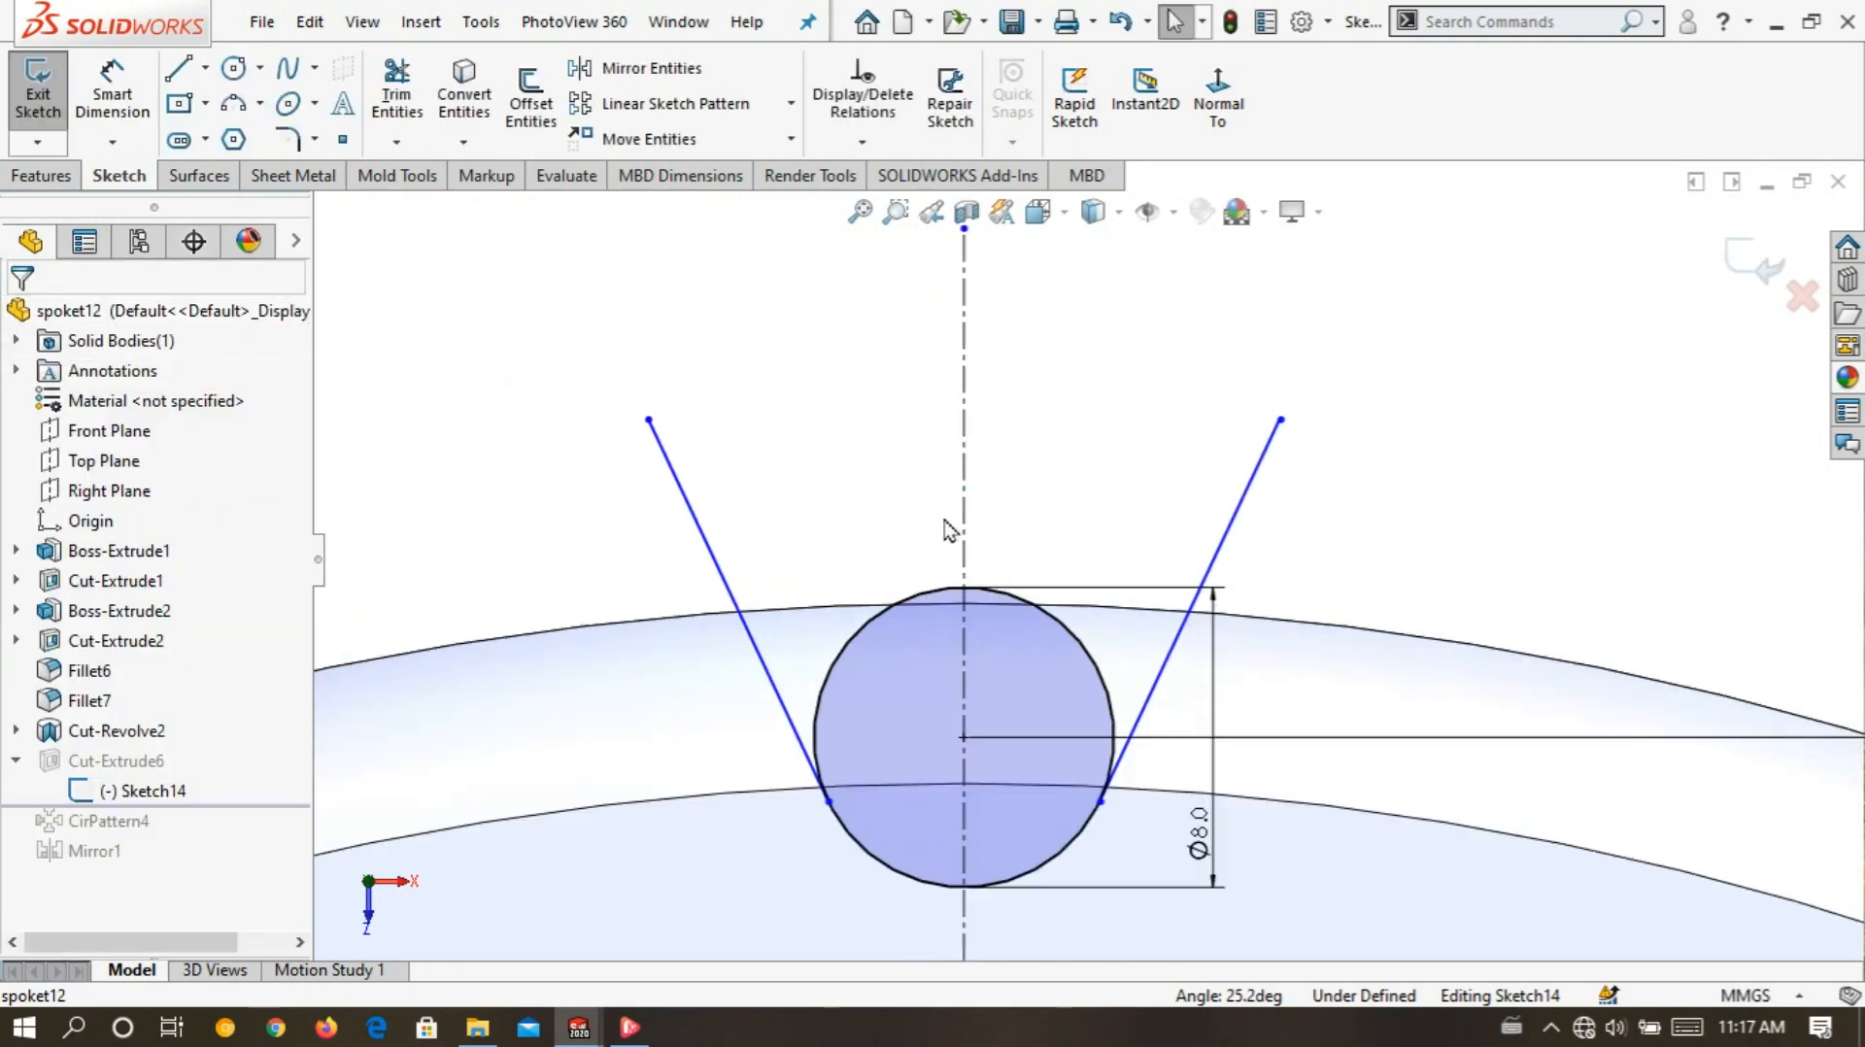
- Convert the disc's 169 mm outer rim edge into a sketch entity
{"action": "scroll", "coordinate": [875, 403], "scroll_direction": "up", "scroll_amount": 2}
{"action": "scroll", "coordinate": [1088, 597], "scroll_direction": "down", "scroll_amount": 2}
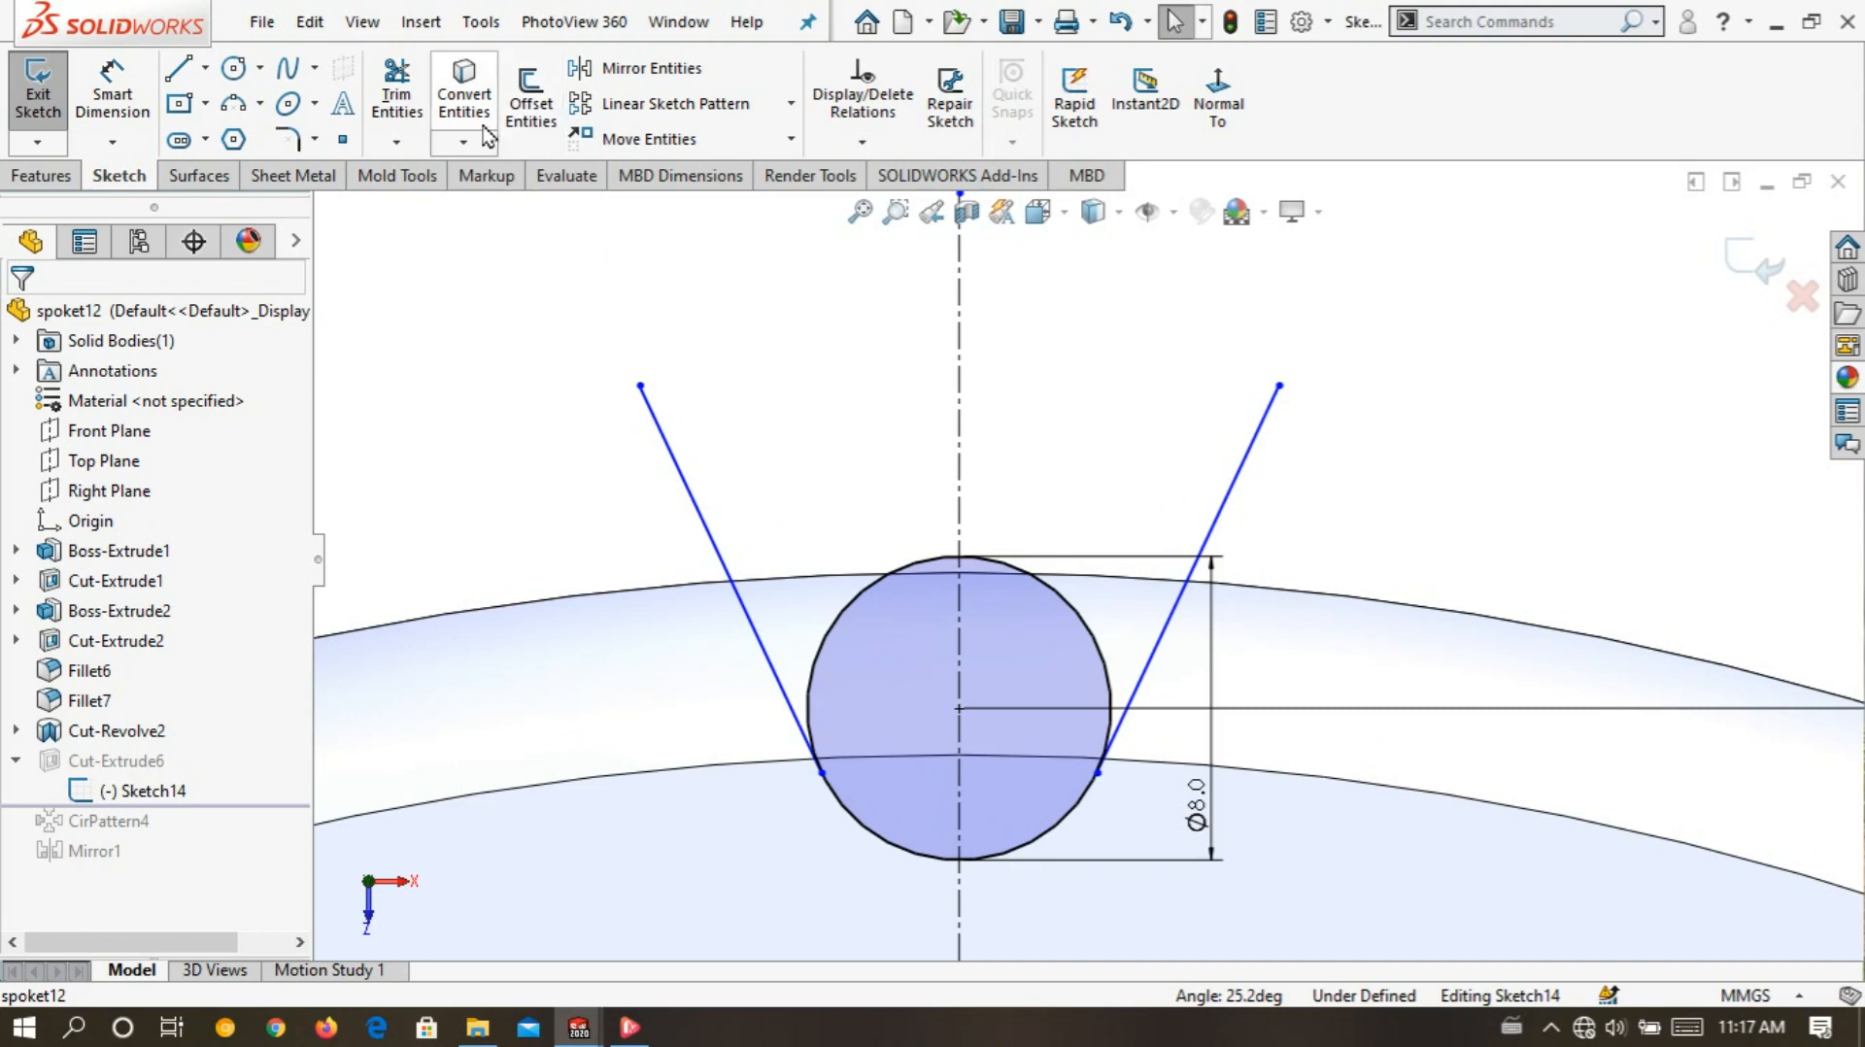
{"action": "left_click", "coordinate": [465, 78]}
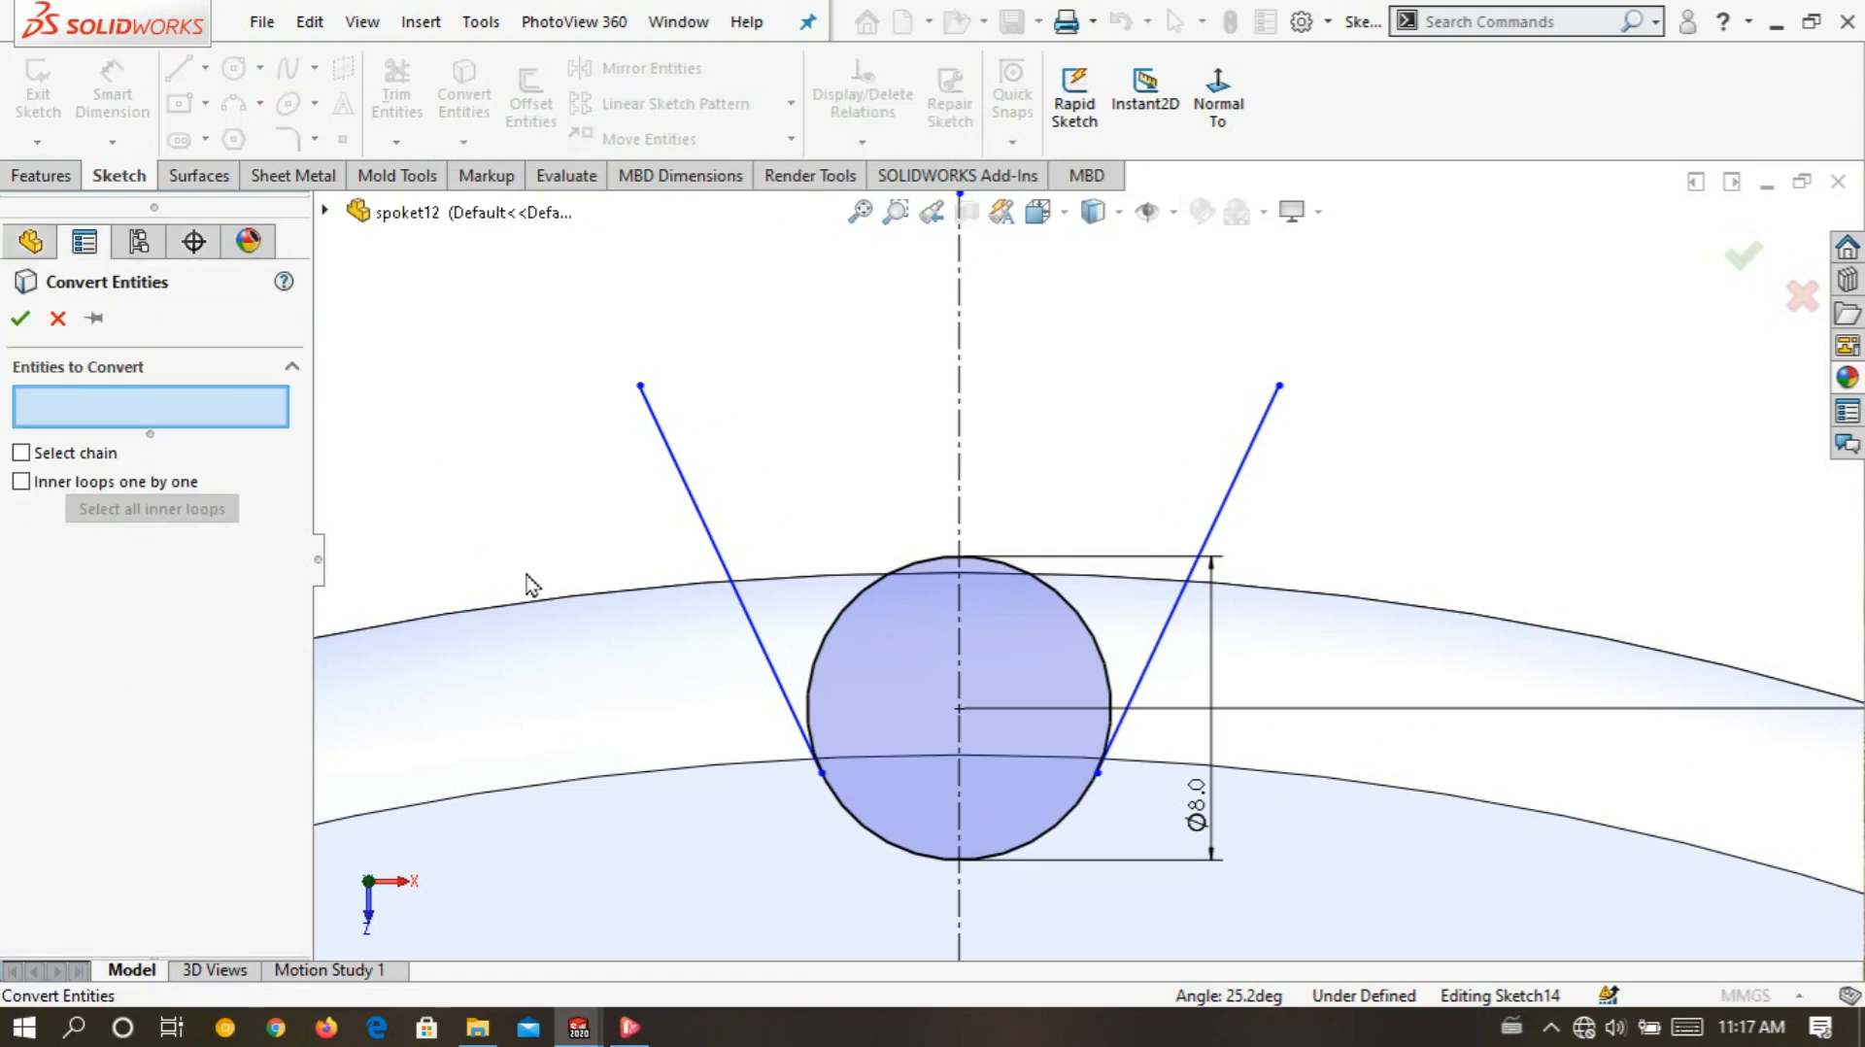
{"action": "left_click", "coordinate": [566, 609]}
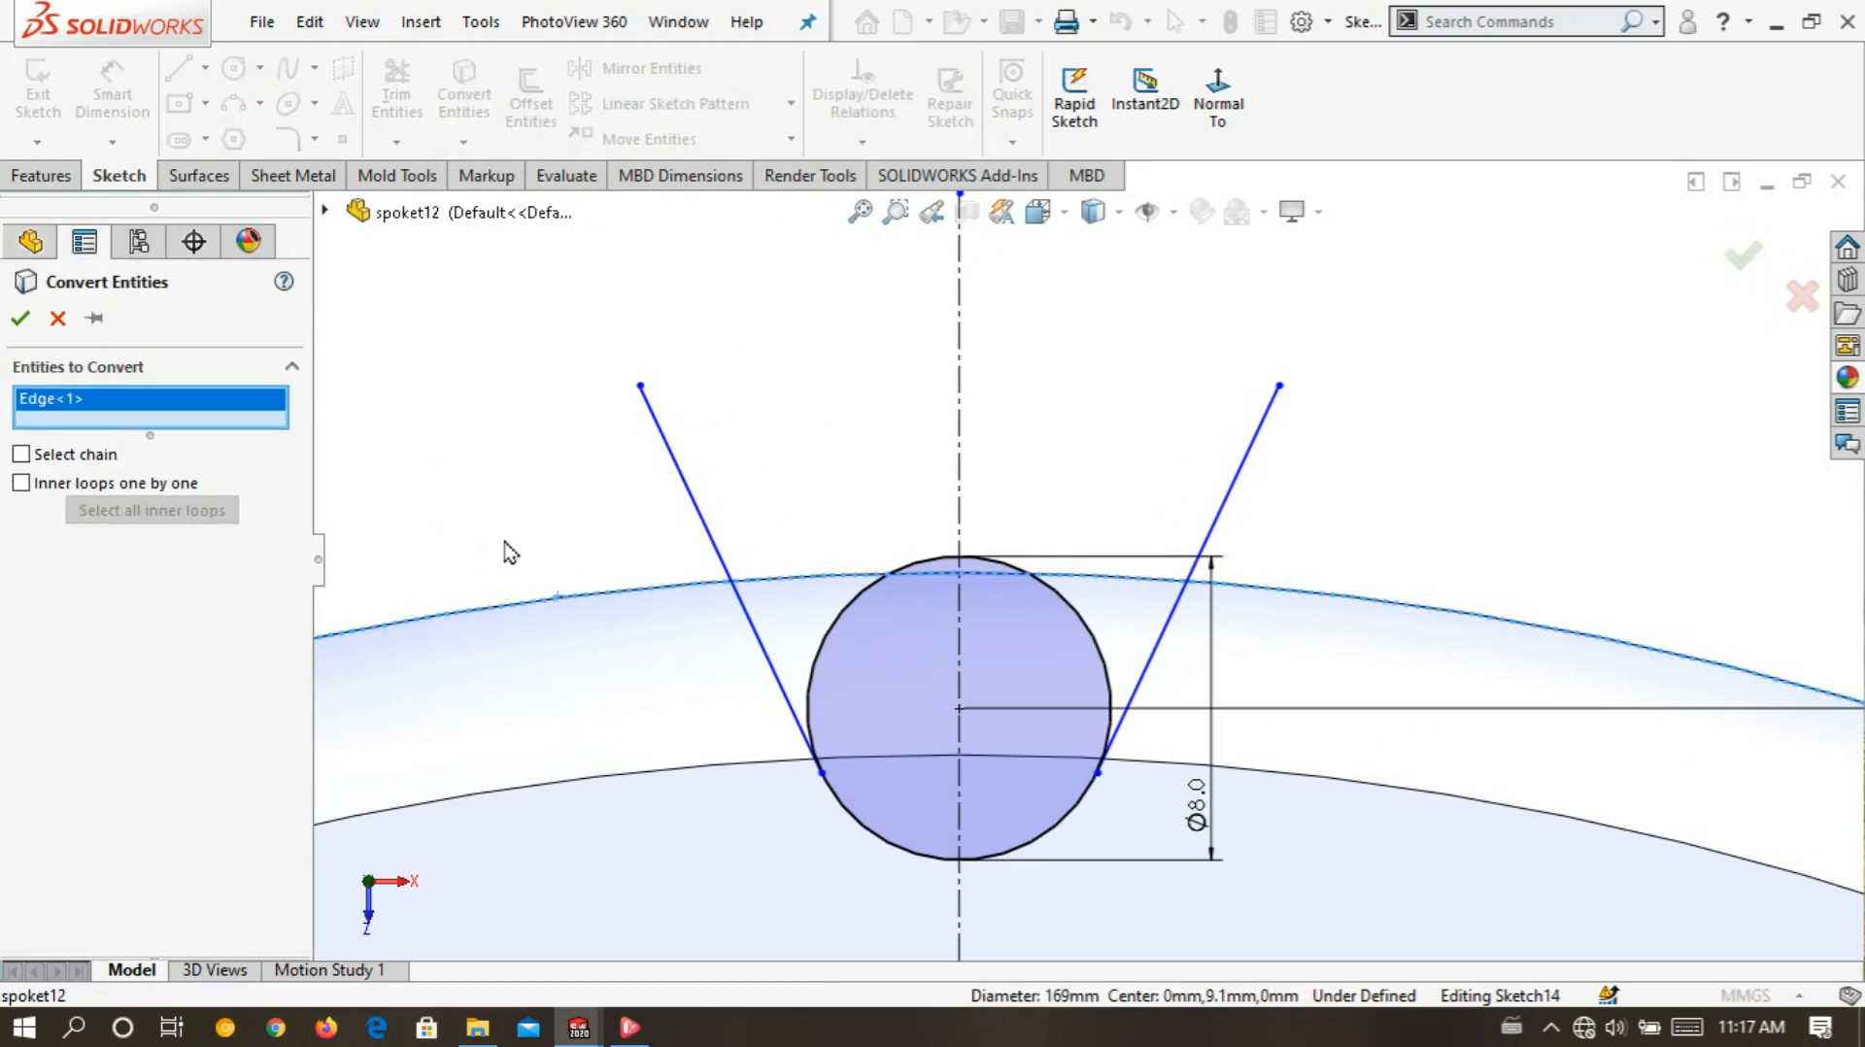
{"action": "left_click", "coordinate": [21, 321]}
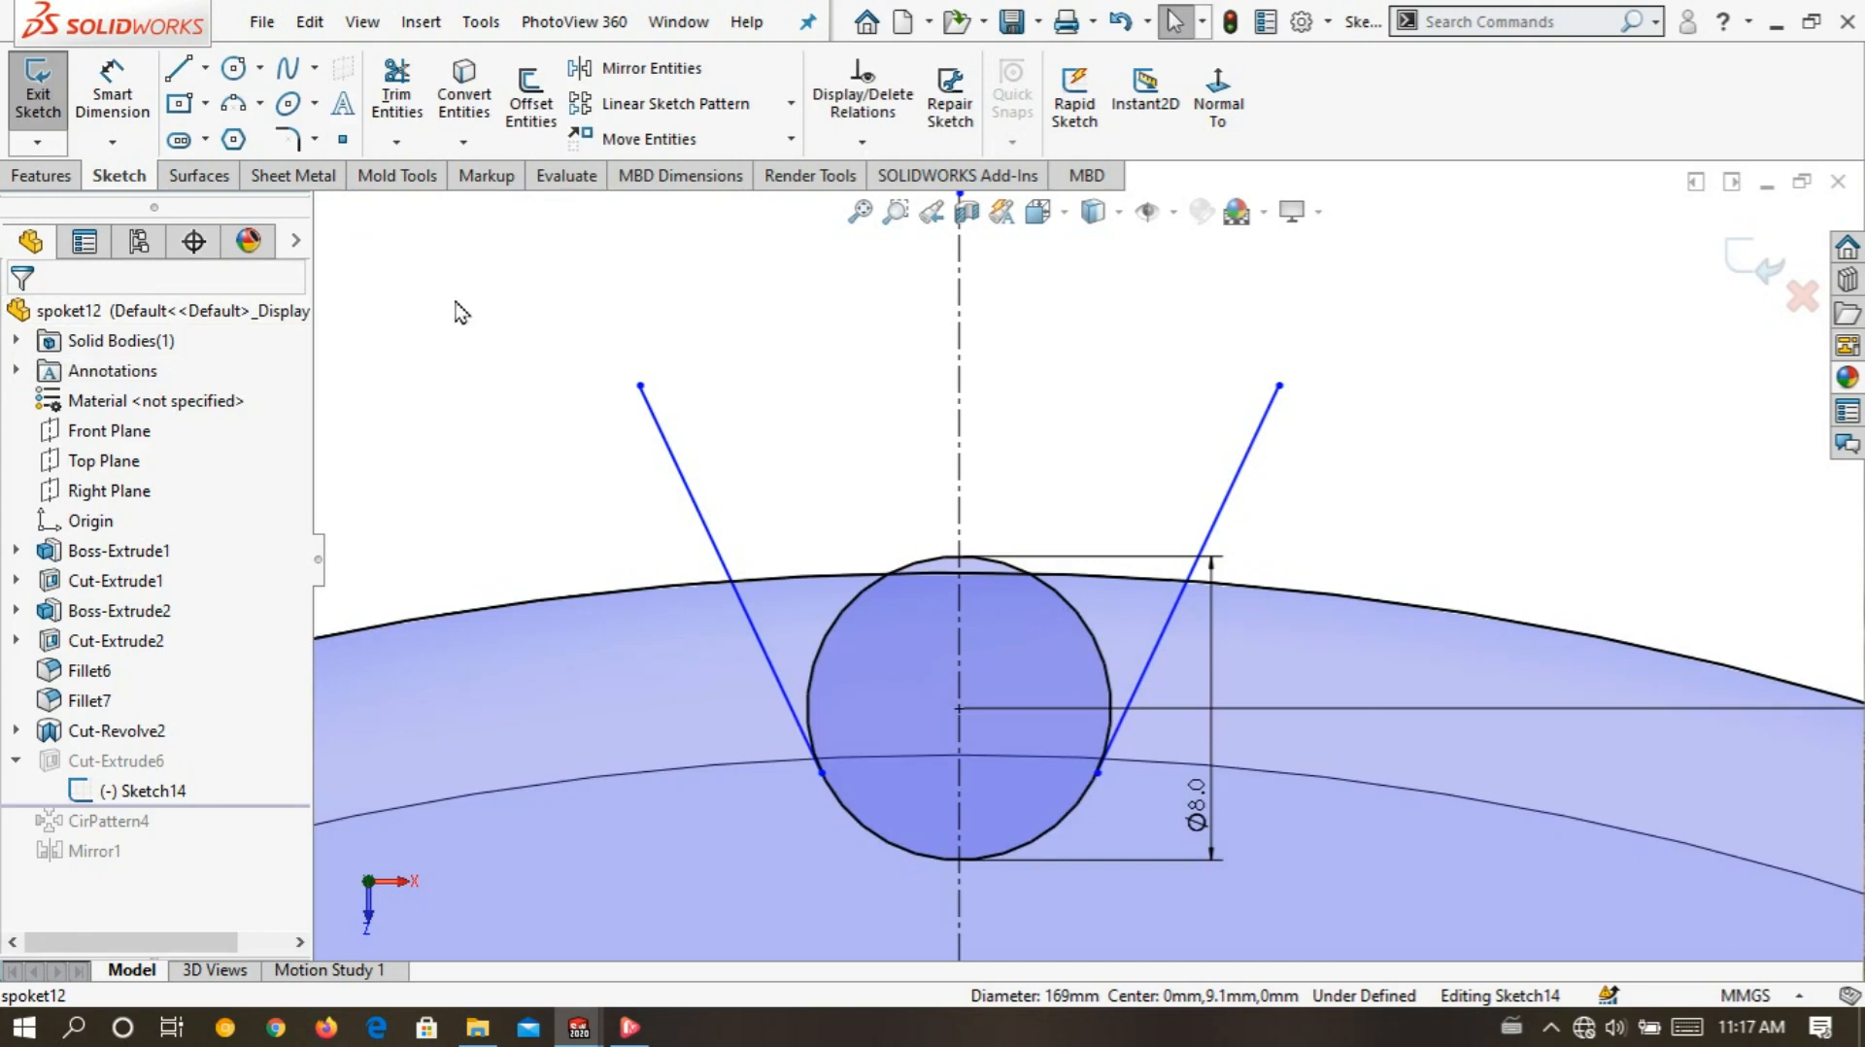
- Trim the converted rim circle to the arc between the two slanted lines, and trim the line ends beyond the rim
{"action": "left_click", "coordinate": [410, 104]}
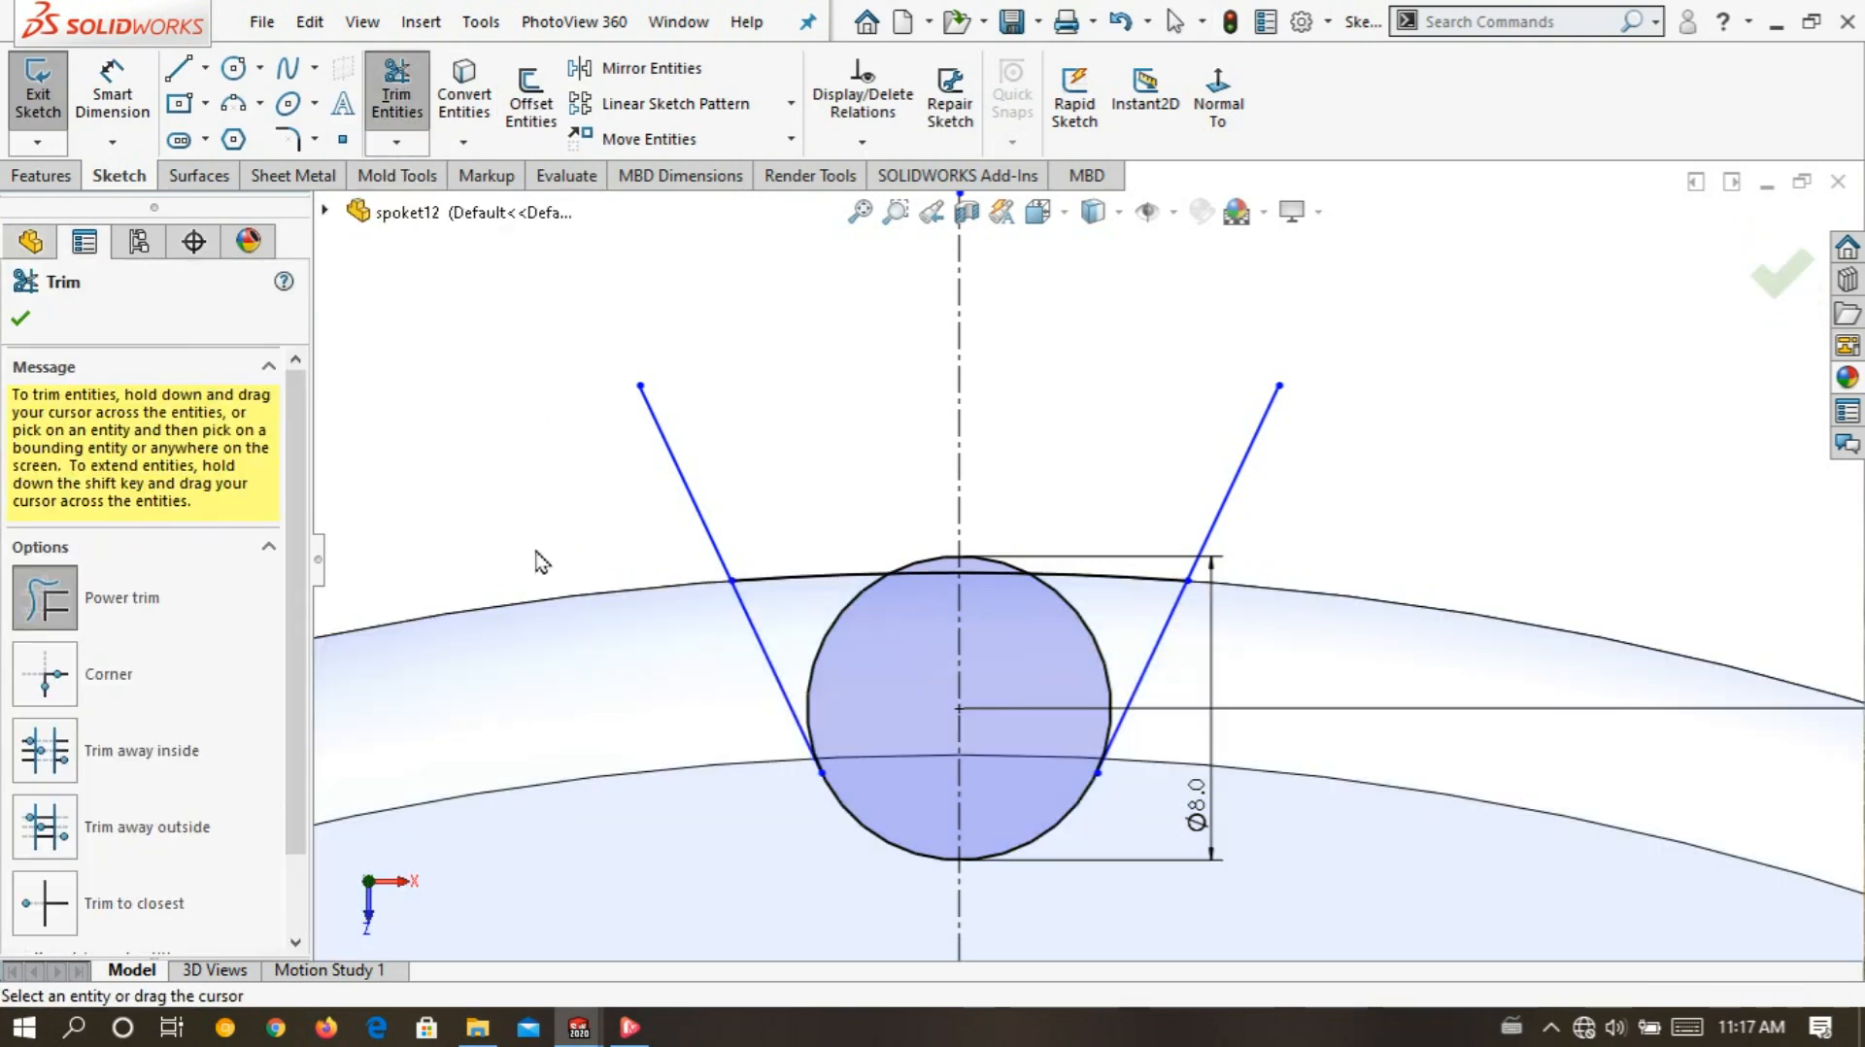
{"action": "left_click_drag", "start_coordinate": [1390, 577], "coordinate": [1386, 541]}
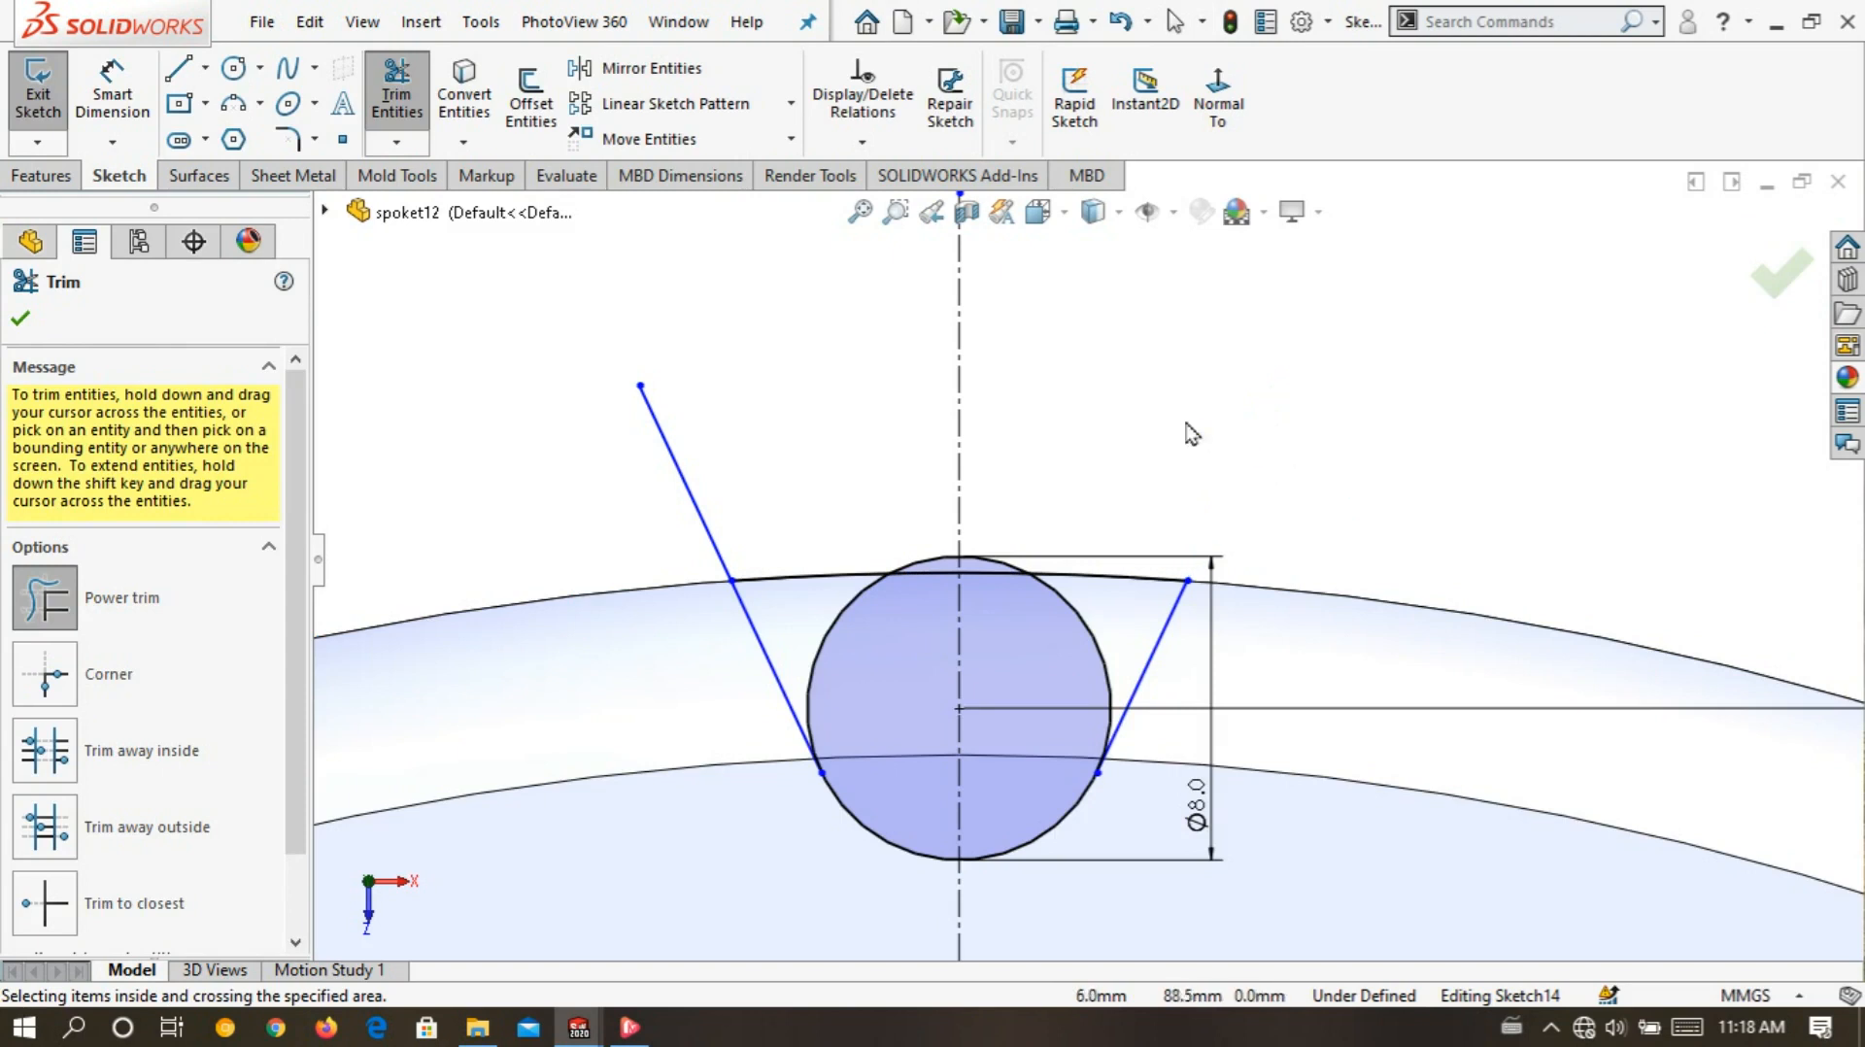
{"action": "scroll", "coordinate": [933, 568], "scroll_direction": "up", "scroll_amount": 6}
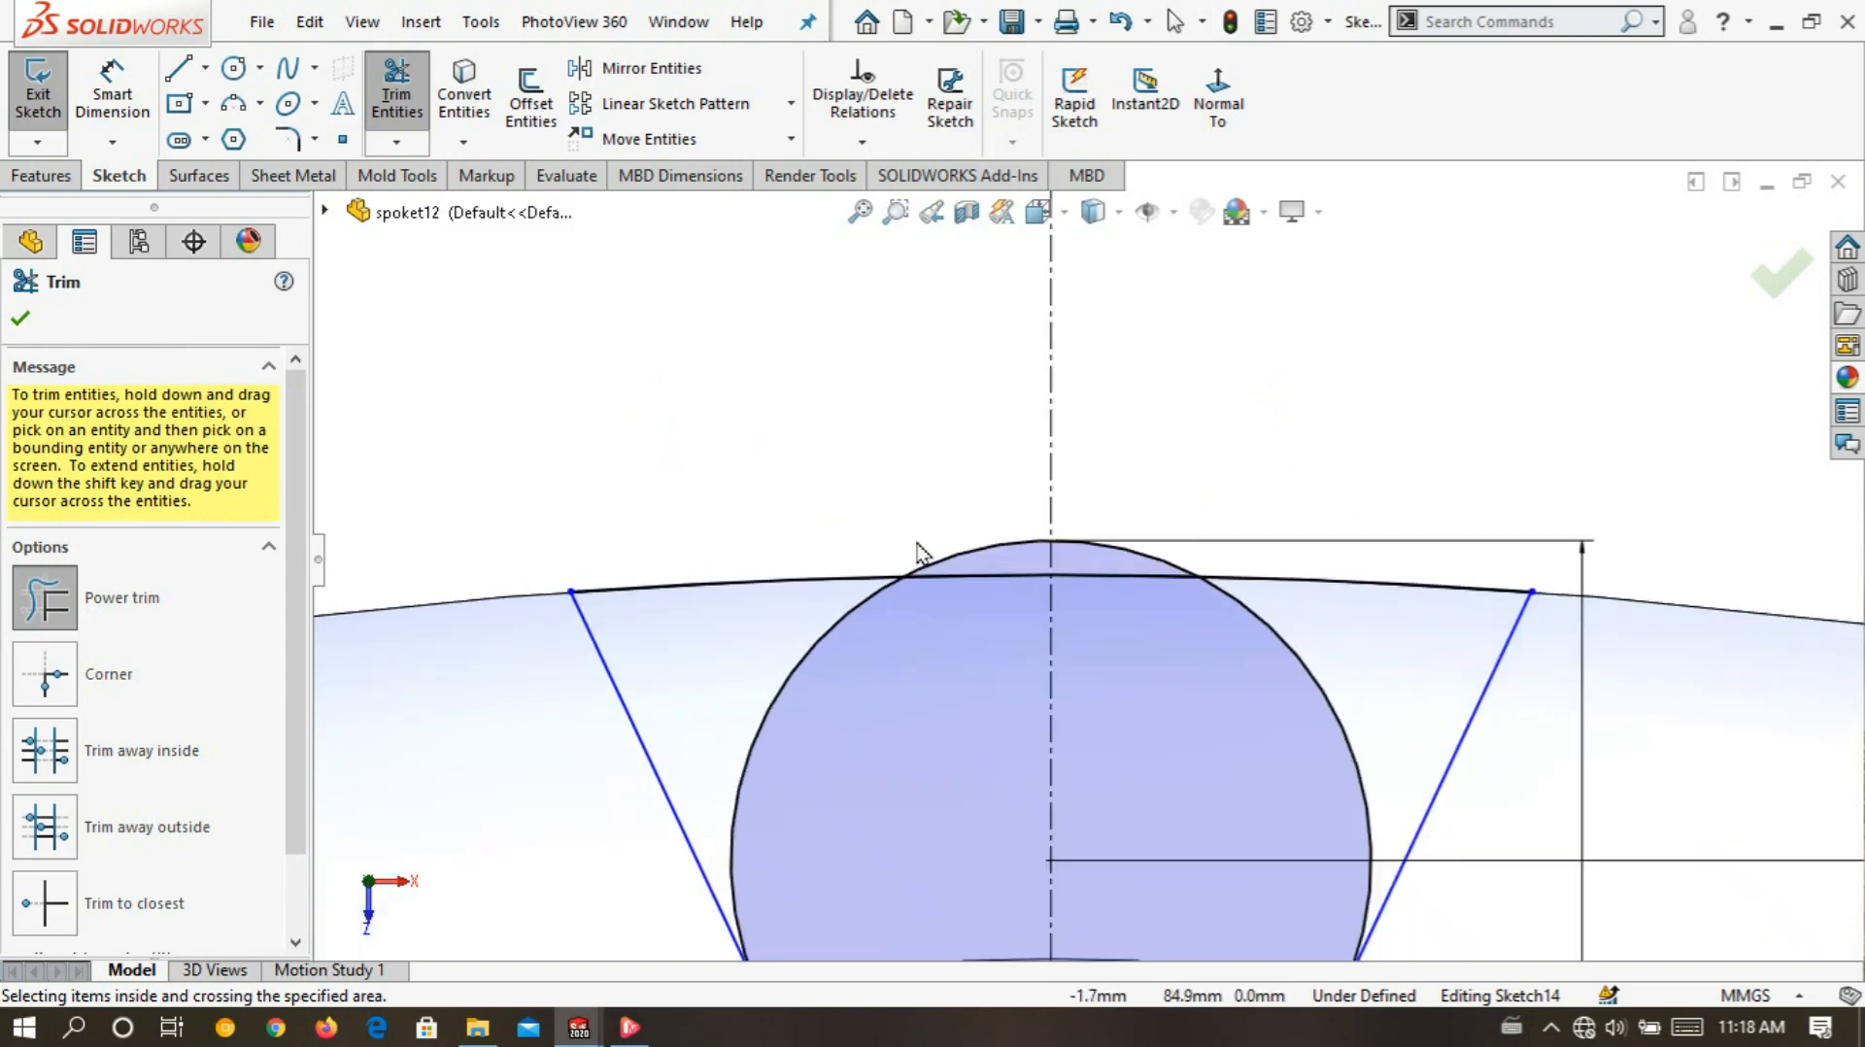
- Trim away the upper part of the 8 mm circle, leaving only the lower arc between the slanted lines' ends
{"action": "left_click_drag", "start_coordinate": [939, 513], "coordinate": [1044, 575]}
{"action": "left_click_drag", "start_coordinate": [1281, 514], "coordinate": [1268, 549]}
{"action": "scroll", "coordinate": [1097, 593], "scroll_direction": "up", "scroll_amount": 3}
{"action": "left_click_drag", "start_coordinate": [961, 699], "coordinate": [886, 672]}
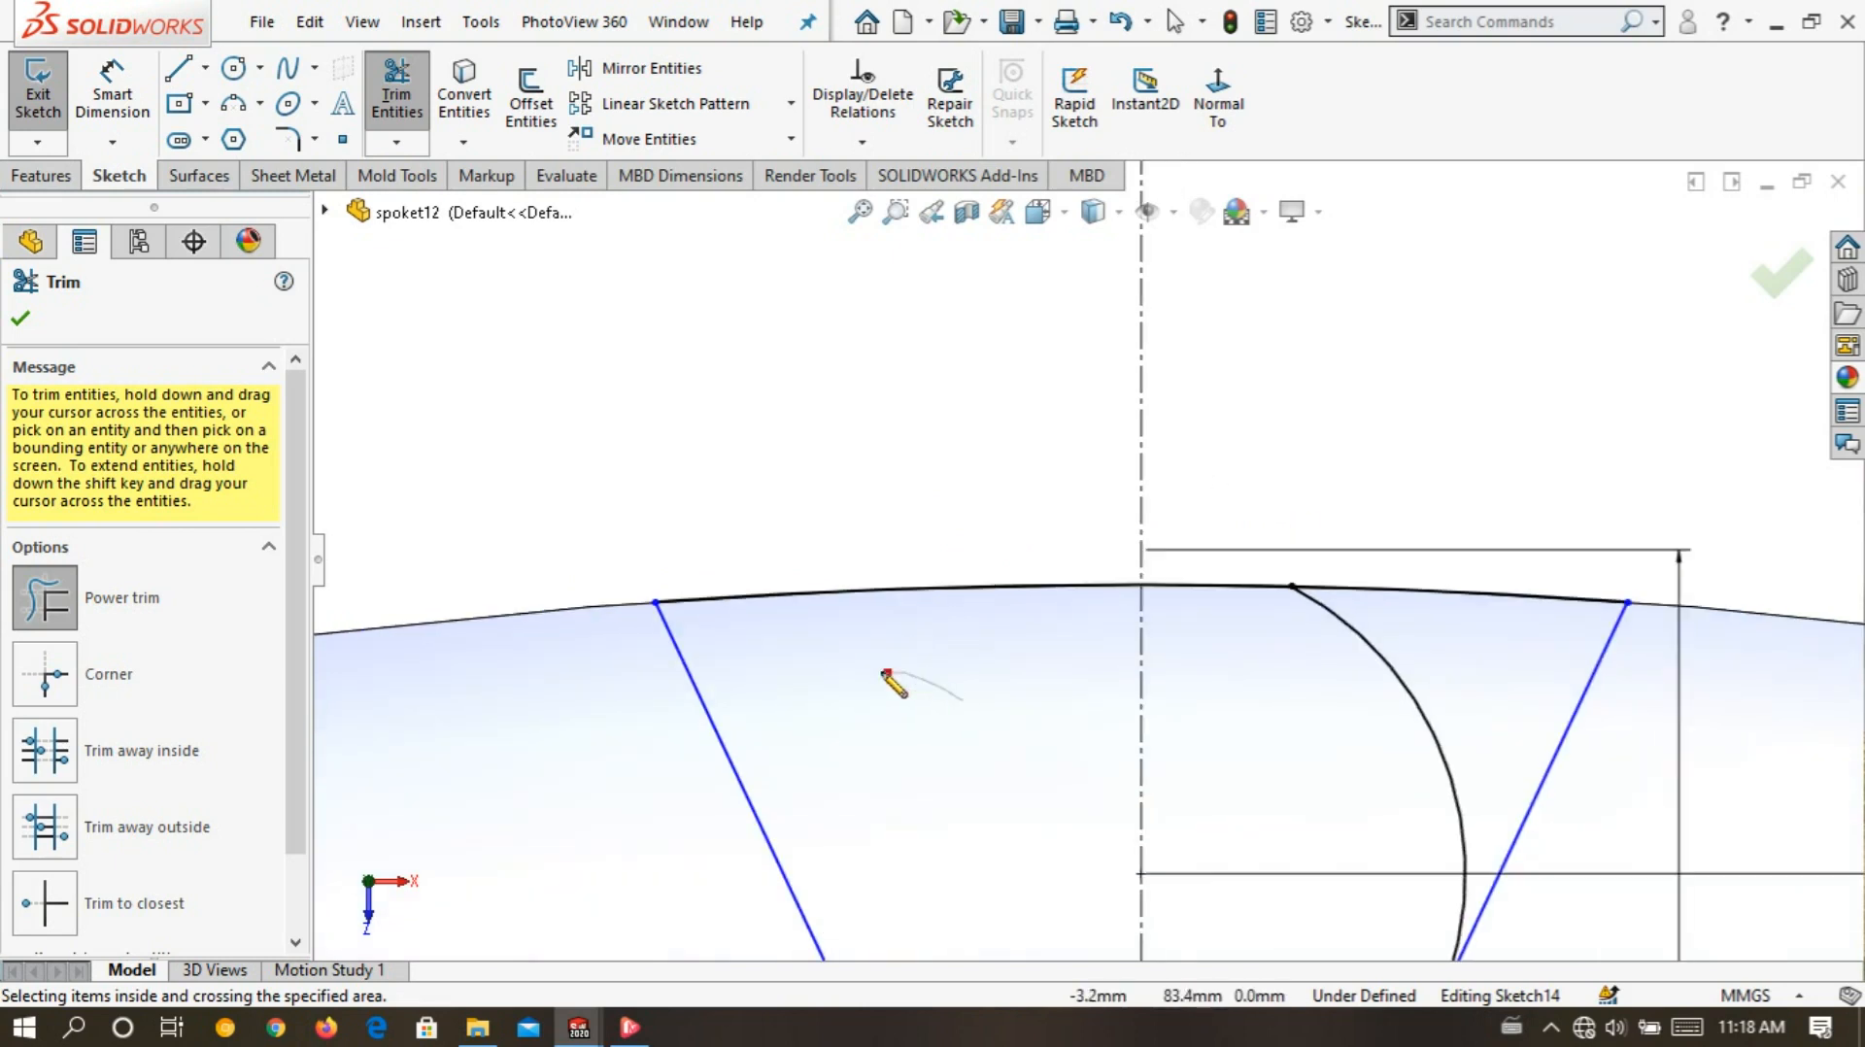
{"action": "left_click_drag", "start_coordinate": [1396, 688], "coordinate": [1438, 687]}
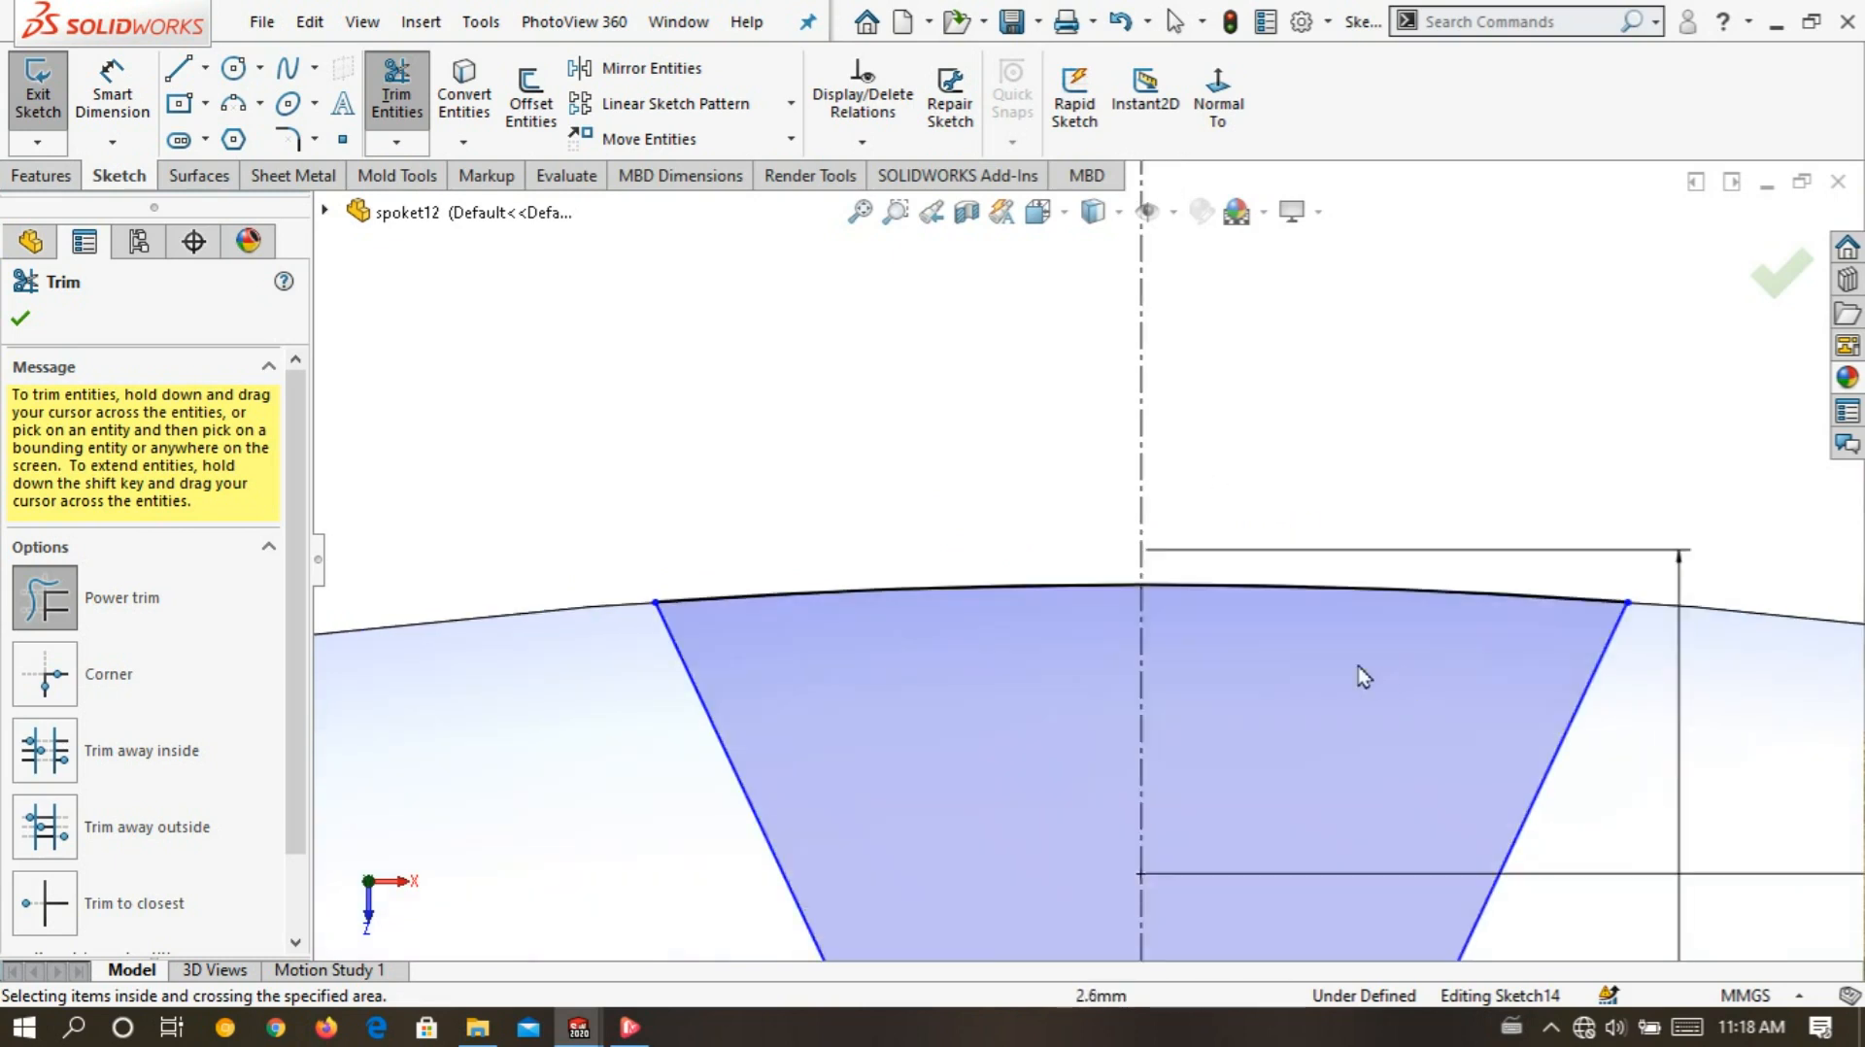
{"action": "scroll", "coordinate": [1350, 670], "scroll_direction": "up", "scroll_amount": 5}
{"action": "scroll", "coordinate": [1088, 515], "scroll_direction": "down", "scroll_amount": 2}
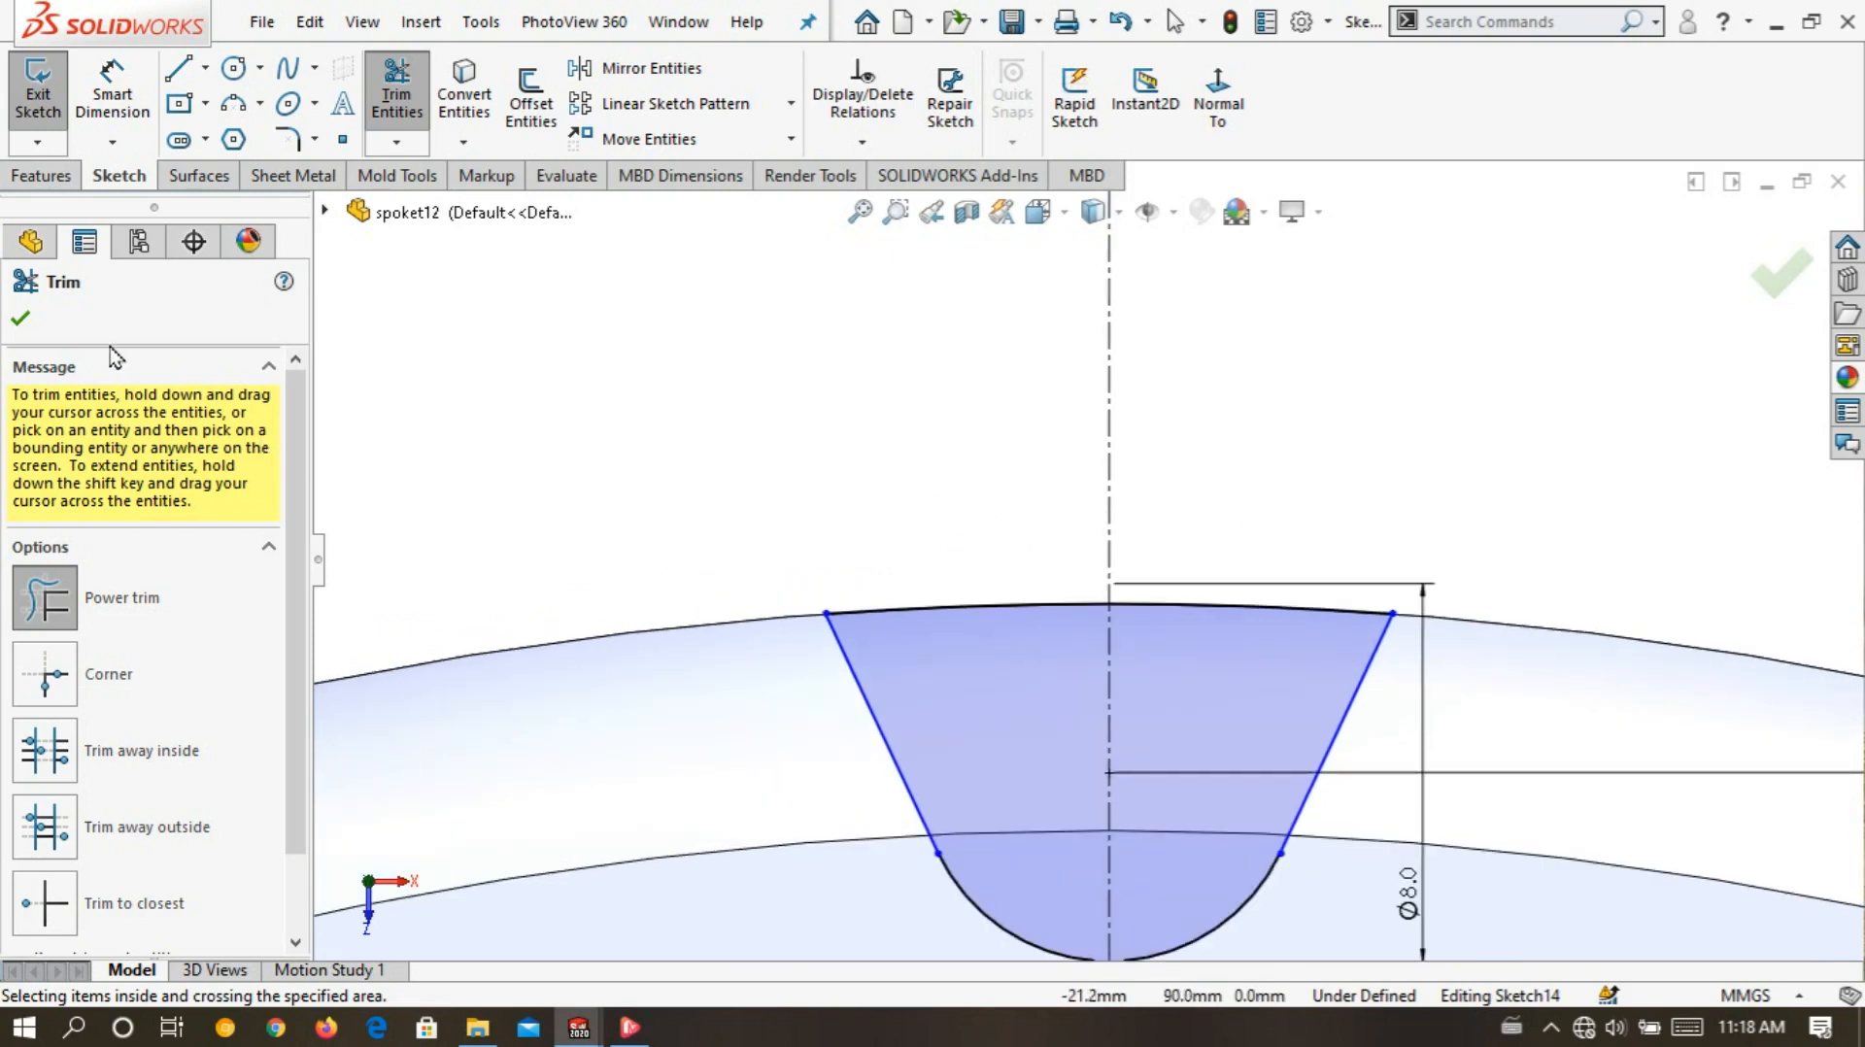
{"action": "left_click", "coordinate": [21, 317]}
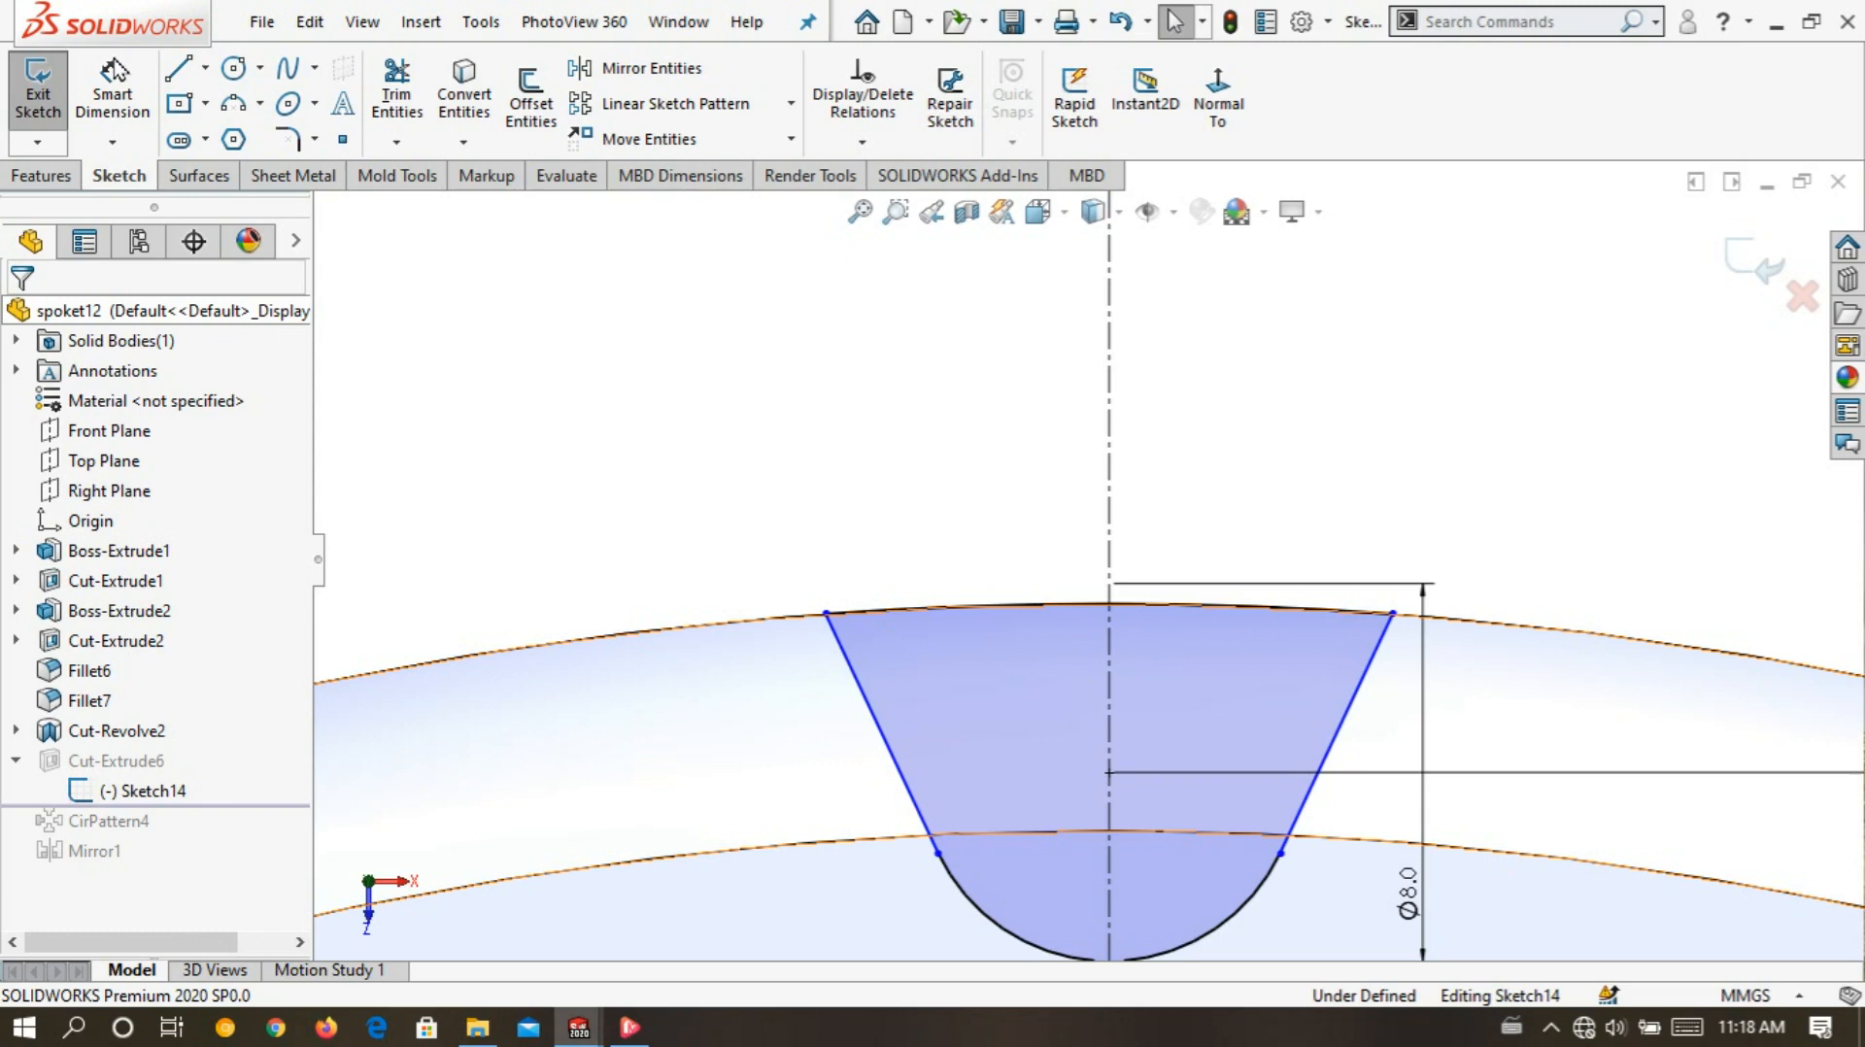
- Dimension the horizontal distance from the profile's left rim corner to the vertical centerline, accepting the proposed value
{"action": "left_click", "coordinate": [109, 88]}
{"action": "left_click", "coordinate": [110, 87]}
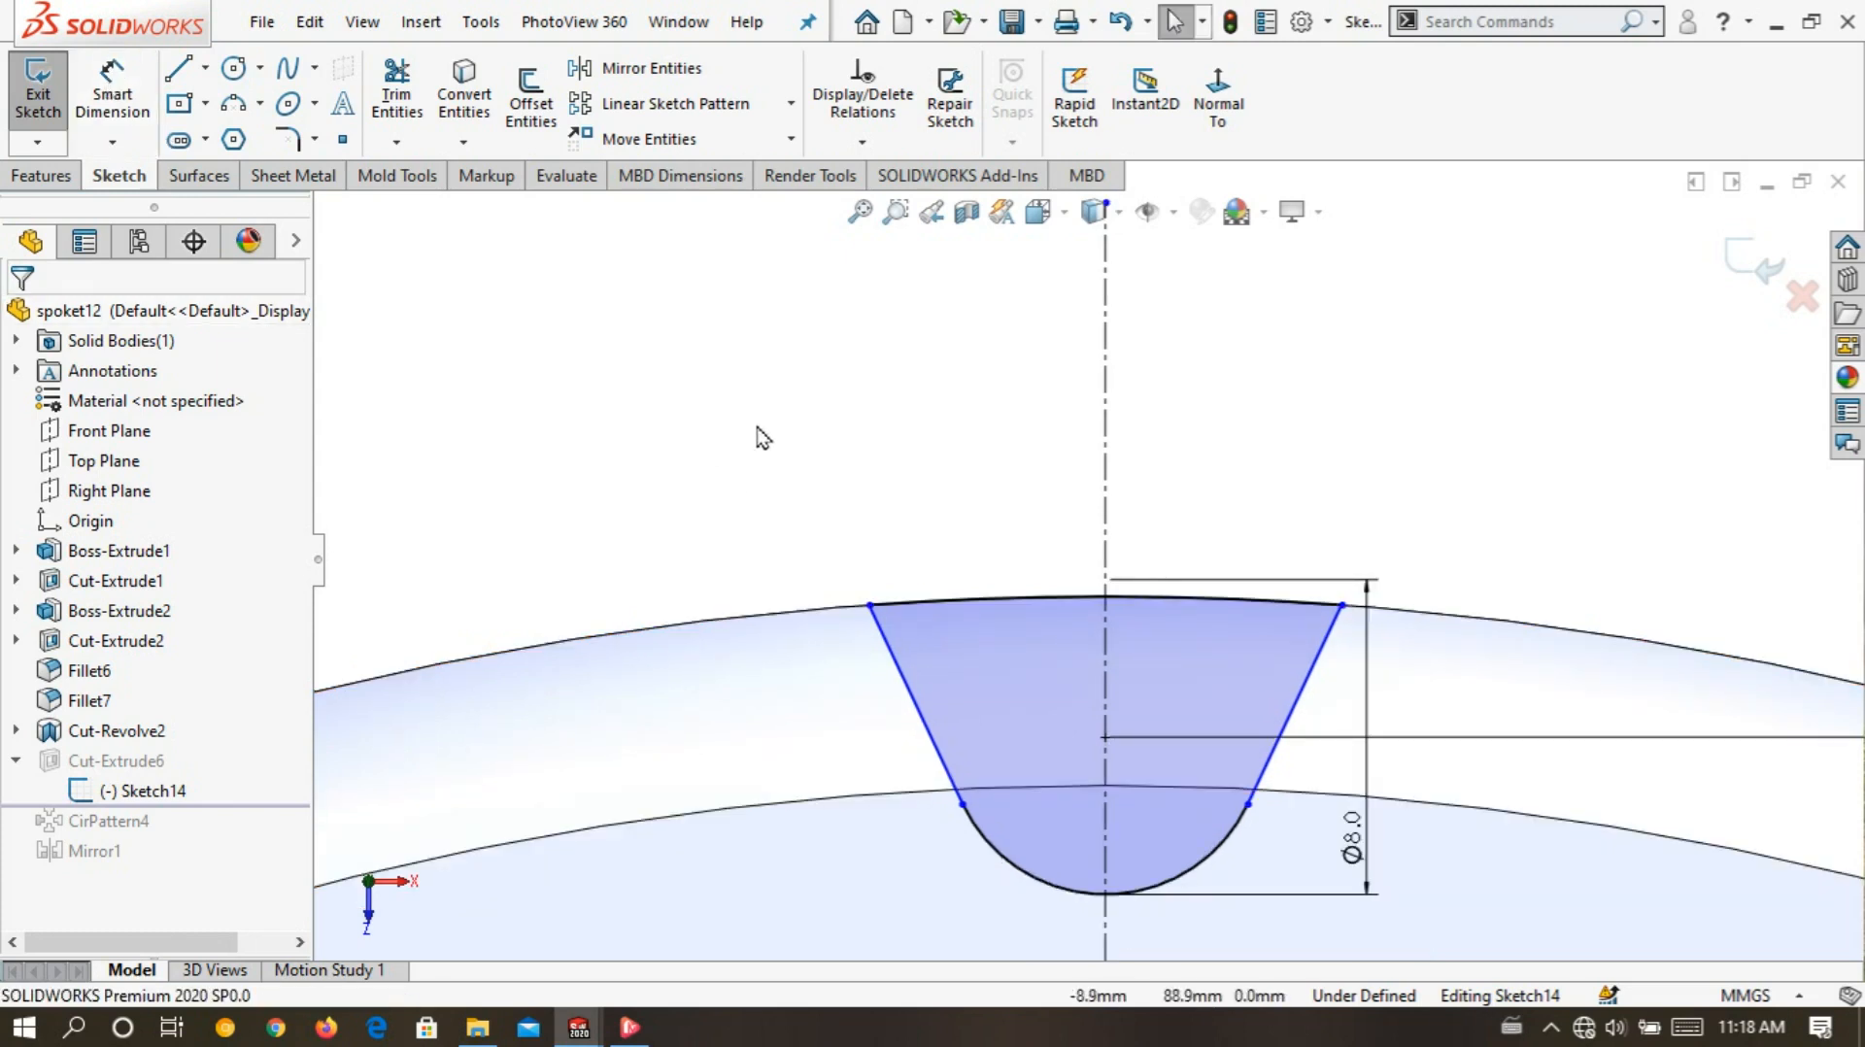
{"action": "left_click", "coordinate": [131, 90]}
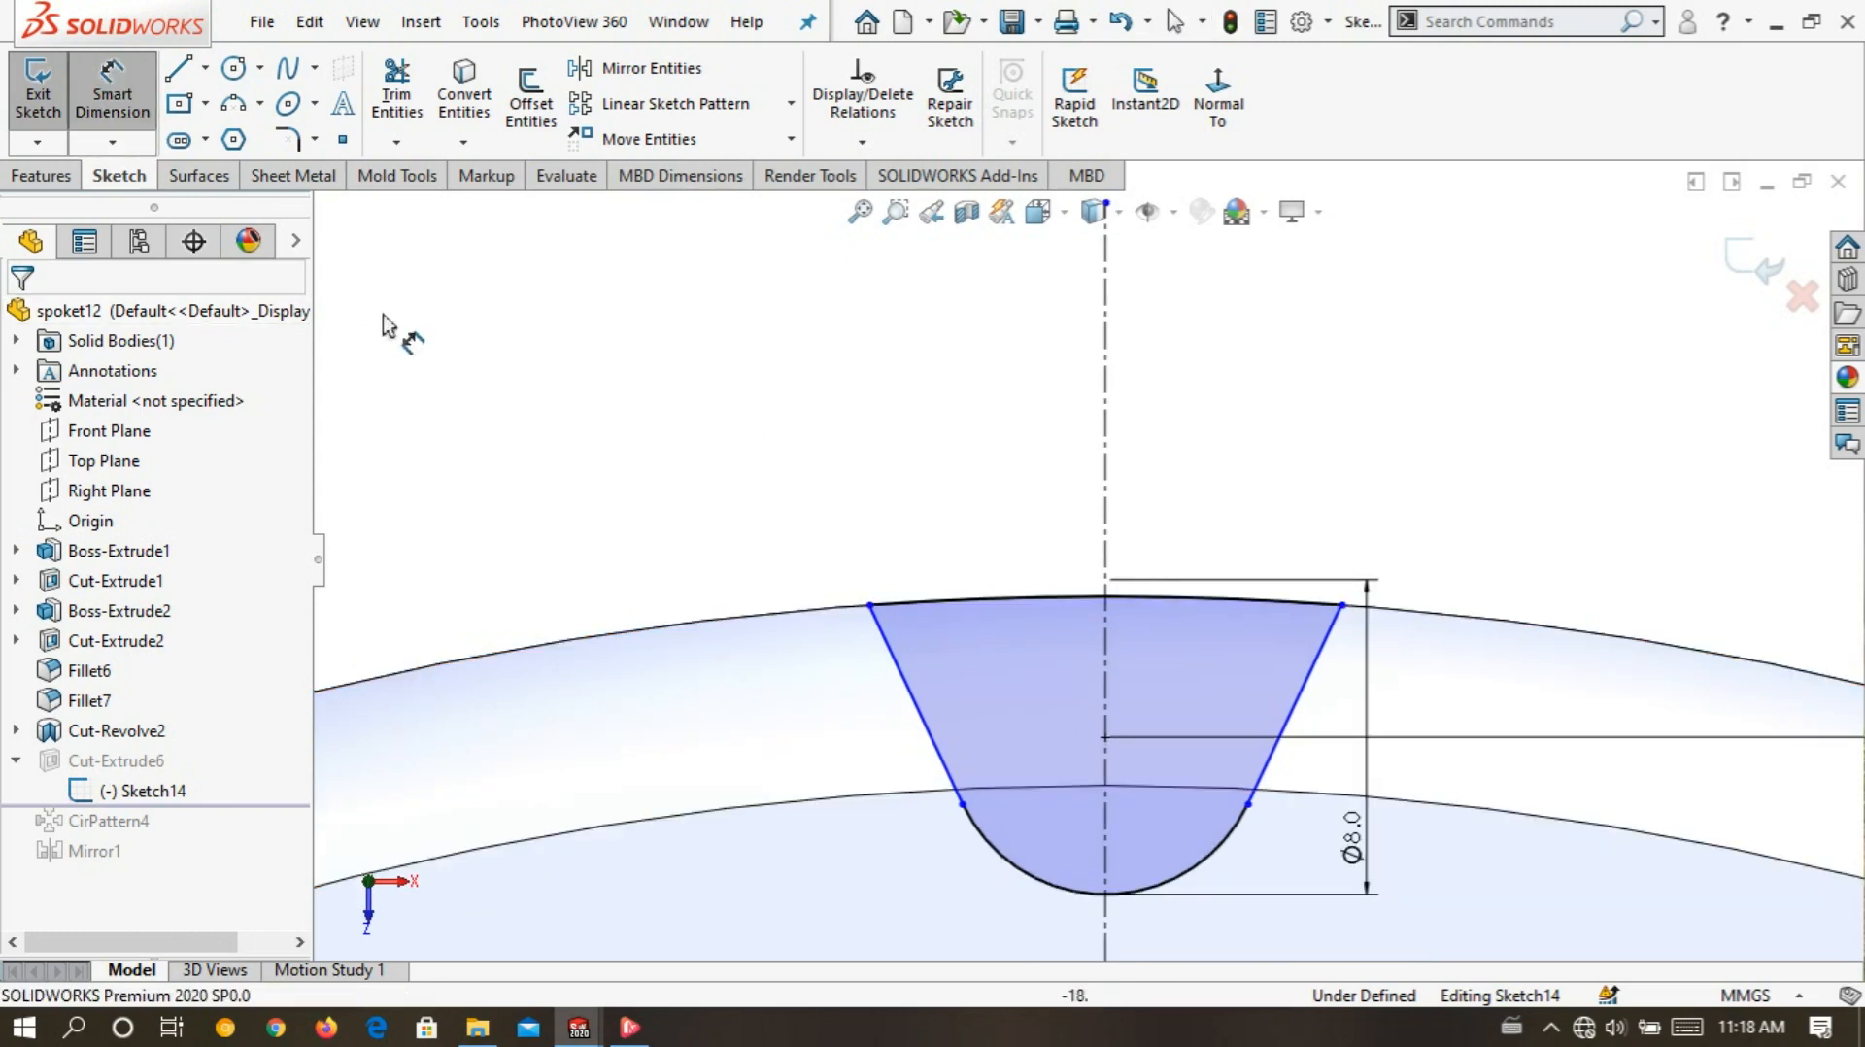
{"action": "left_click", "coordinate": [868, 605]}
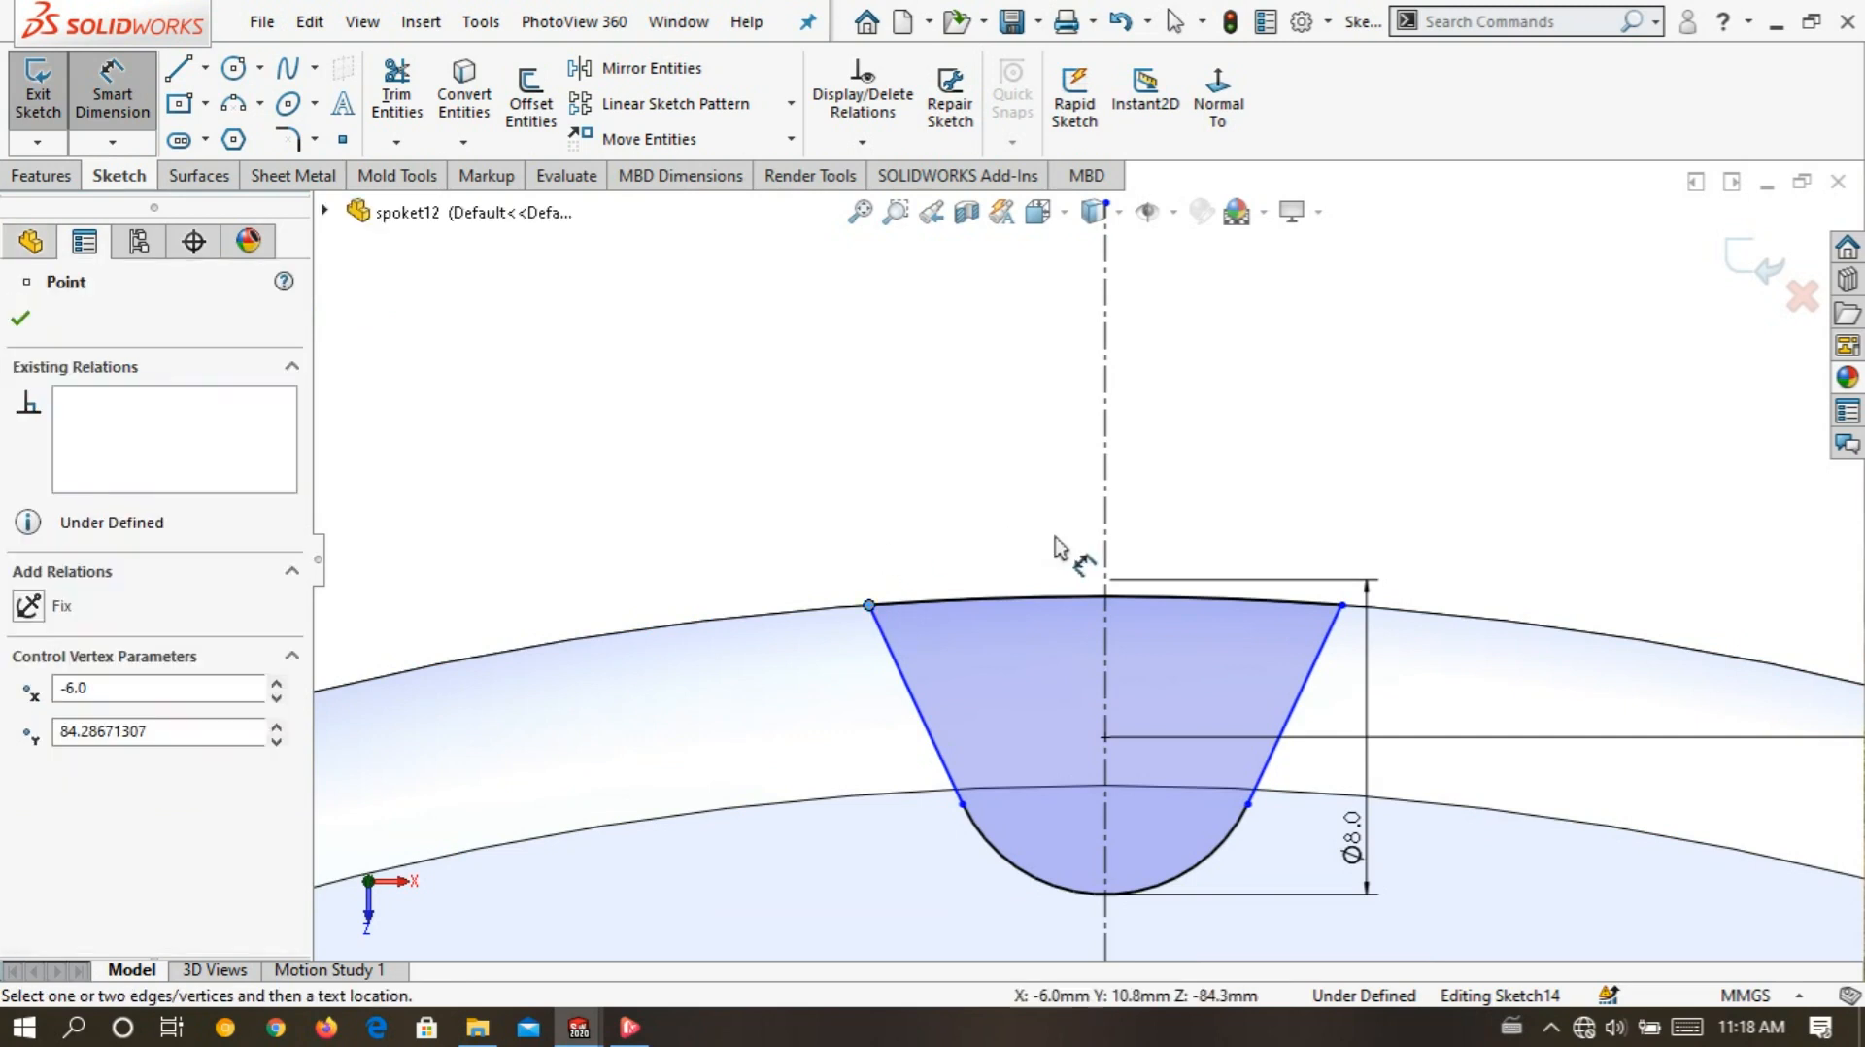
{"action": "left_click", "coordinate": [1105, 520]}
{"action": "left_click", "coordinate": [995, 456]}
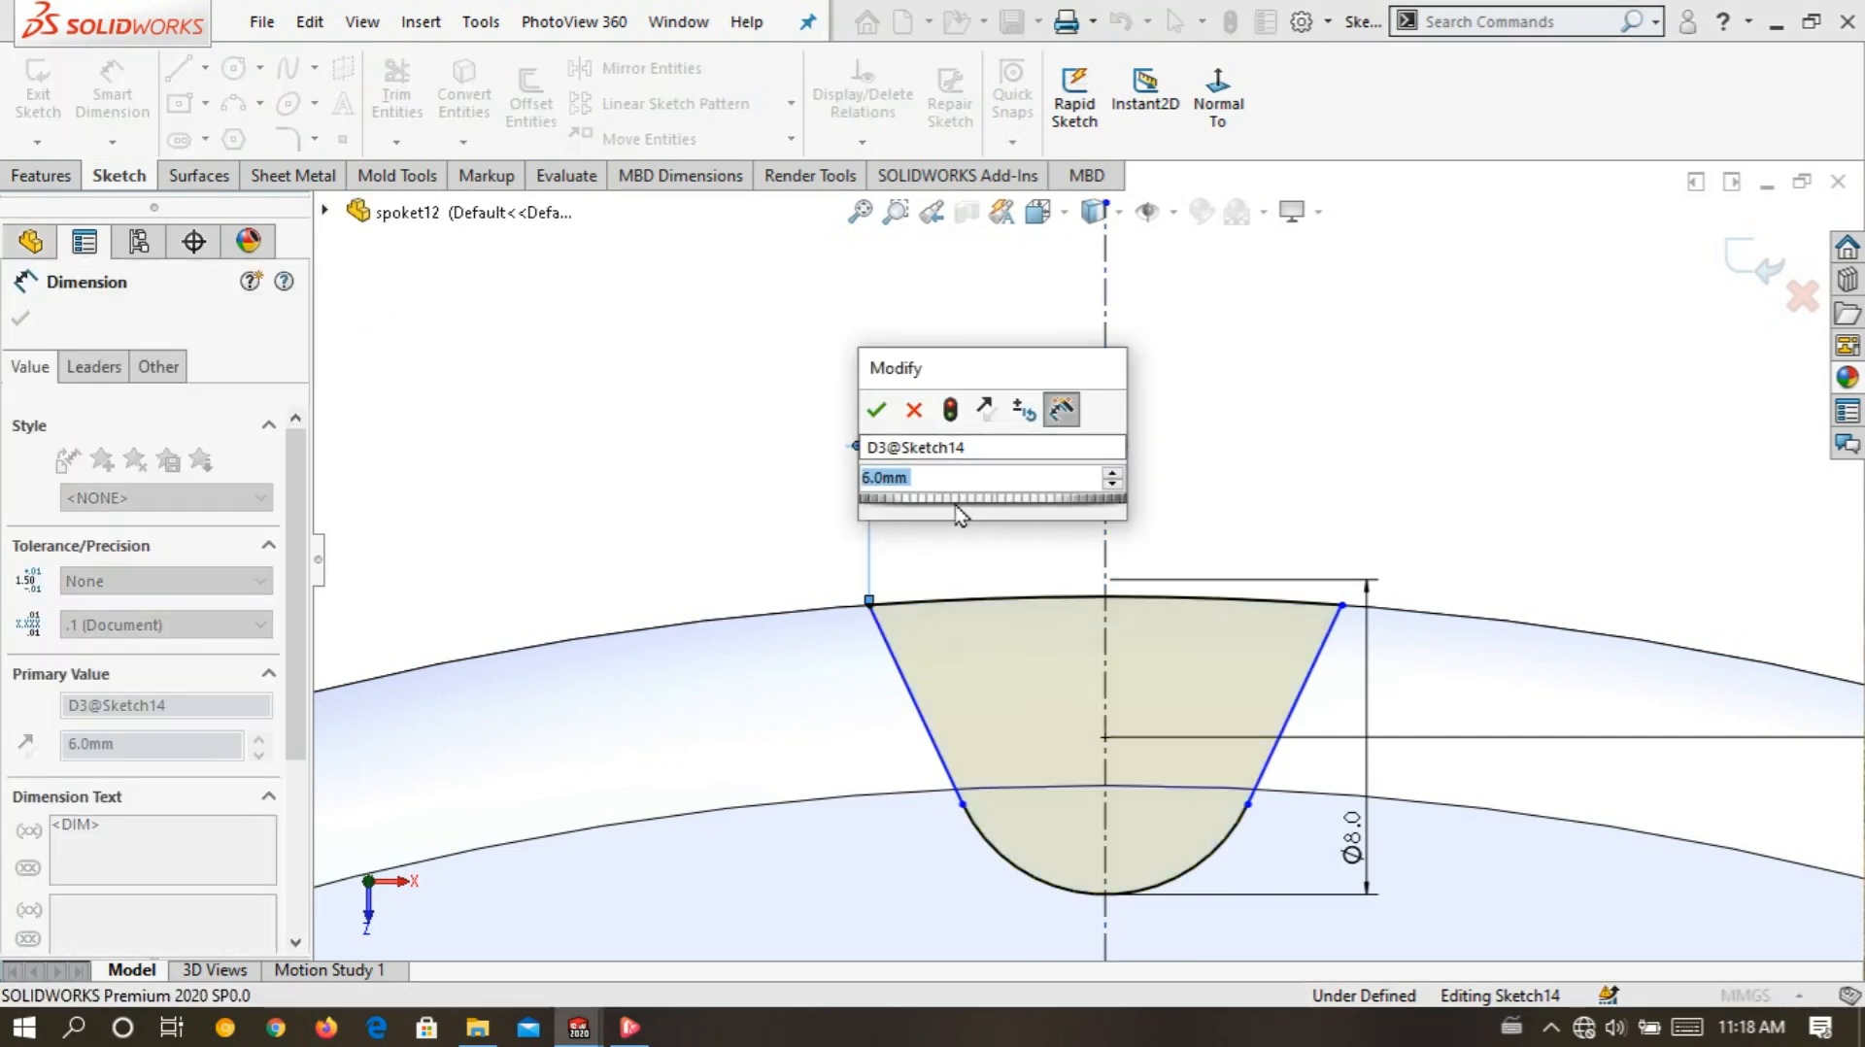
{"action": "left_click", "coordinate": [876, 409]}
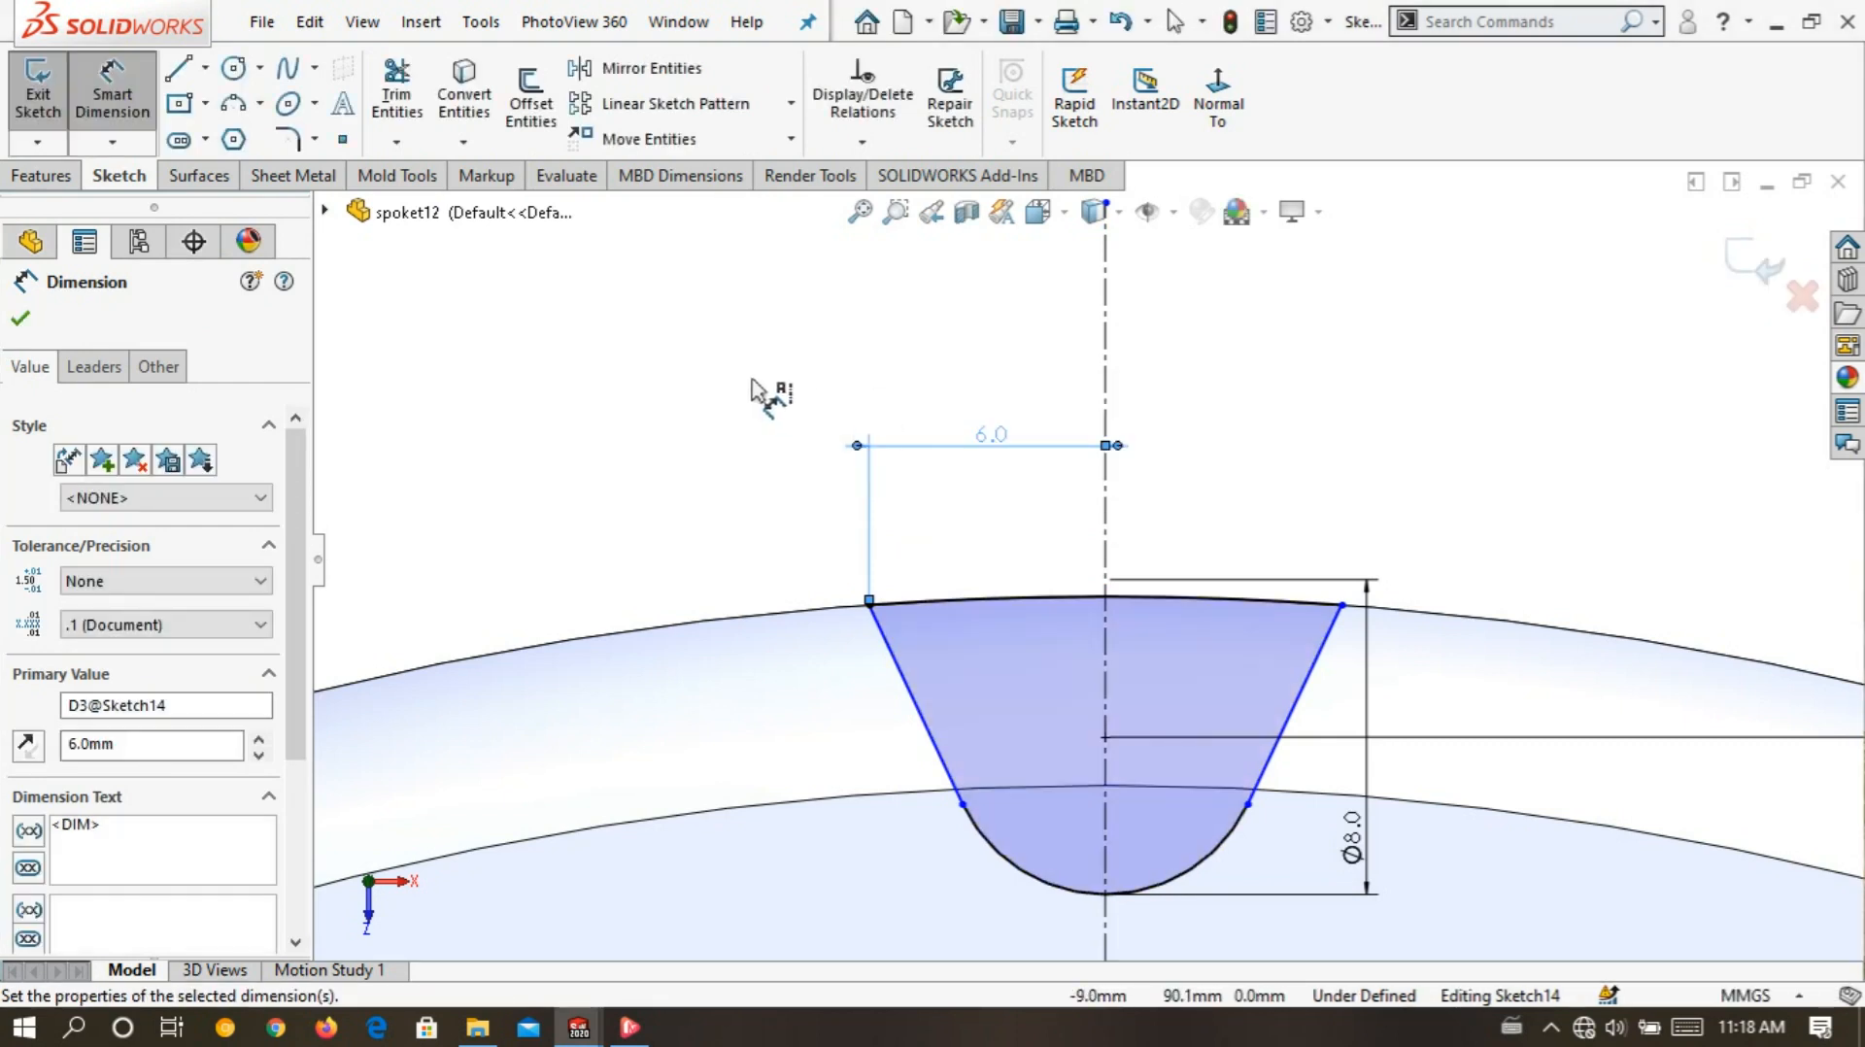
{"action": "left_click", "coordinate": [752, 379]}
{"action": "scroll", "coordinate": [752, 379], "scroll_direction": "up", "scroll_amount": 4}
{"action": "scroll", "coordinate": [971, 468], "scroll_direction": "down", "scroll_amount": 3}
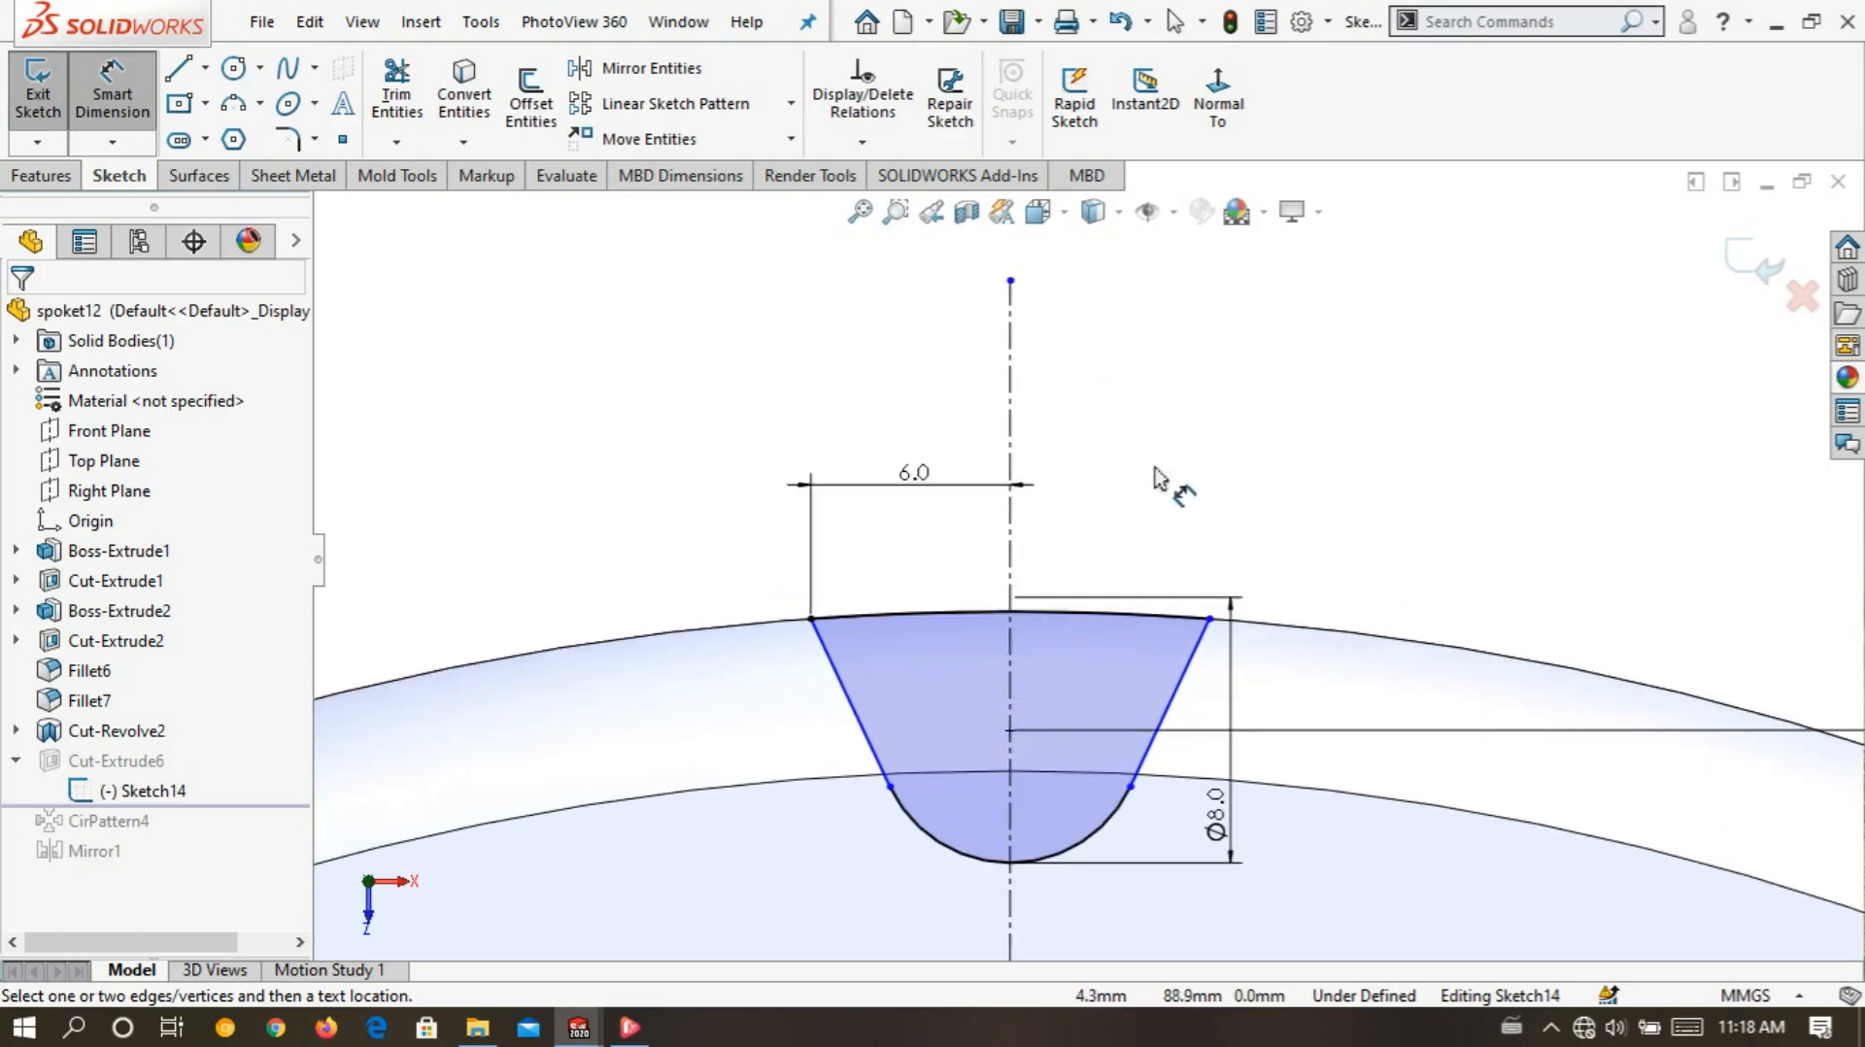
- Dimension the horizontal distance from the profile's right rim corner to the vertical centerline, accepting the proposed value
{"action": "left_click", "coordinate": [1209, 619]}
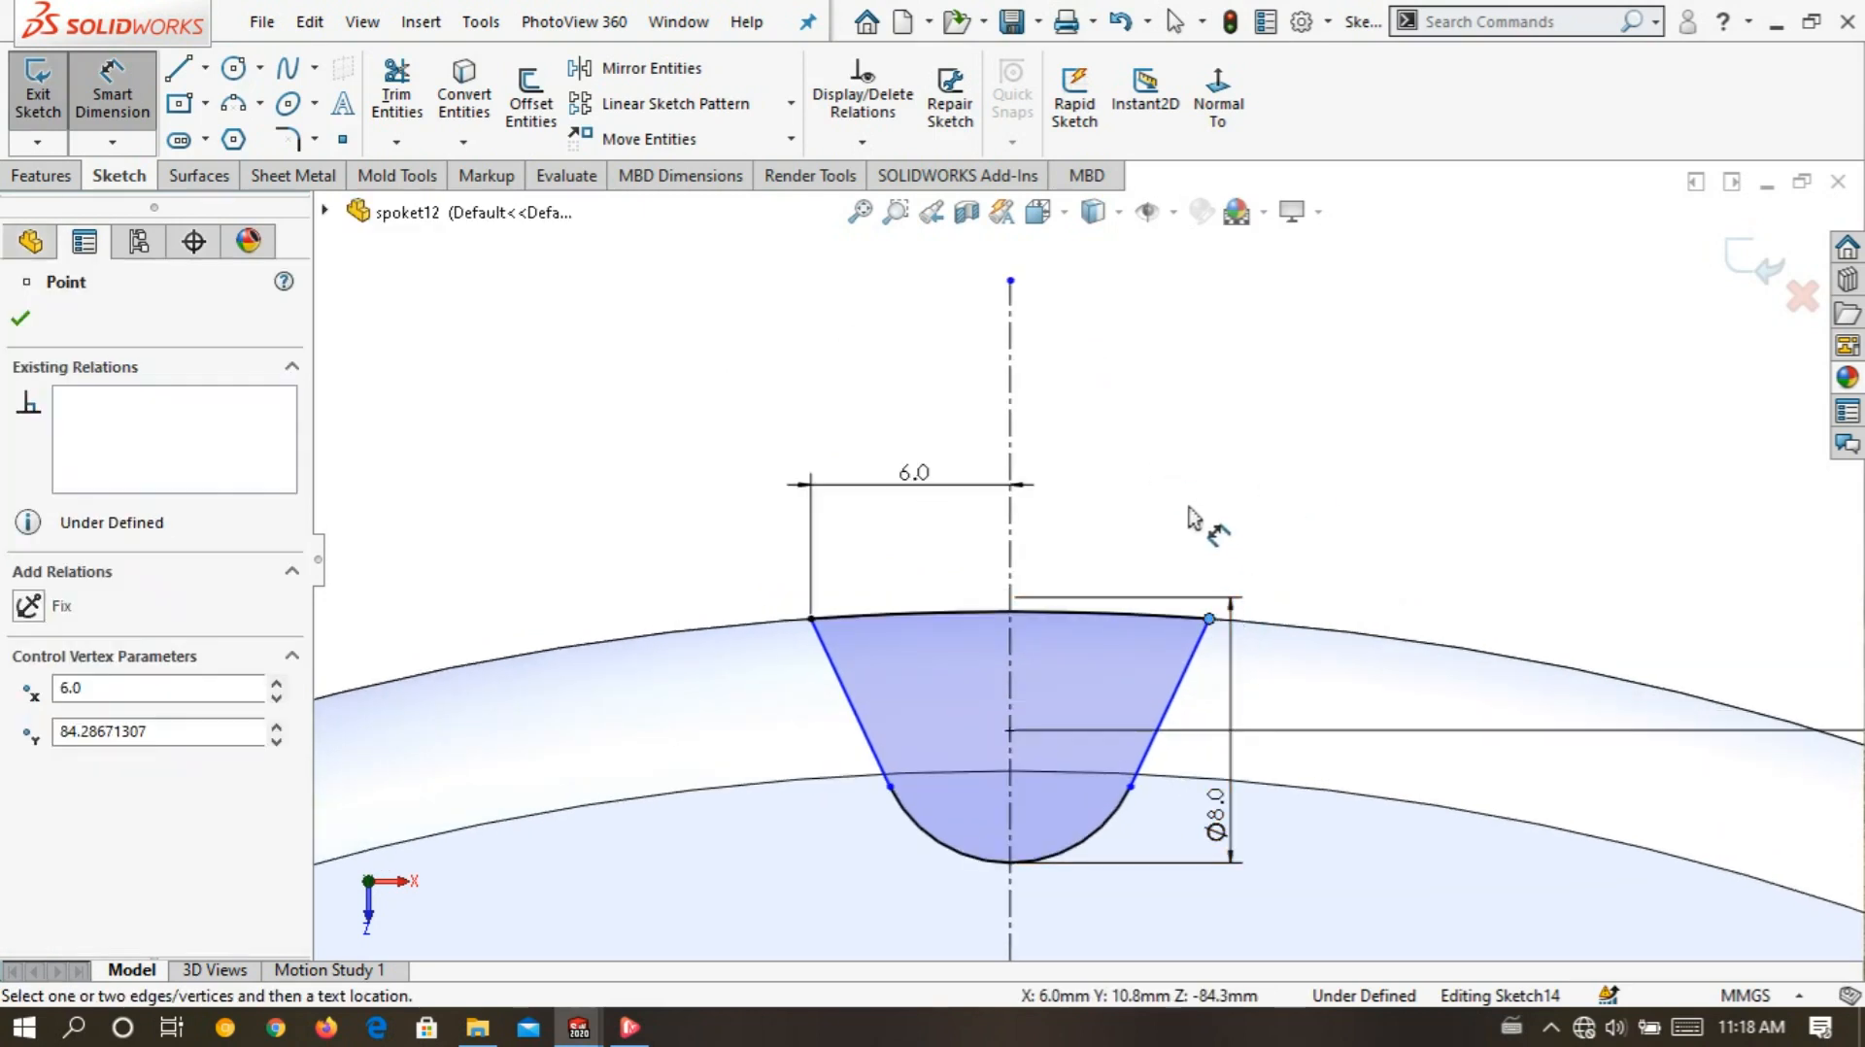
{"action": "left_click", "coordinate": [1010, 540]}
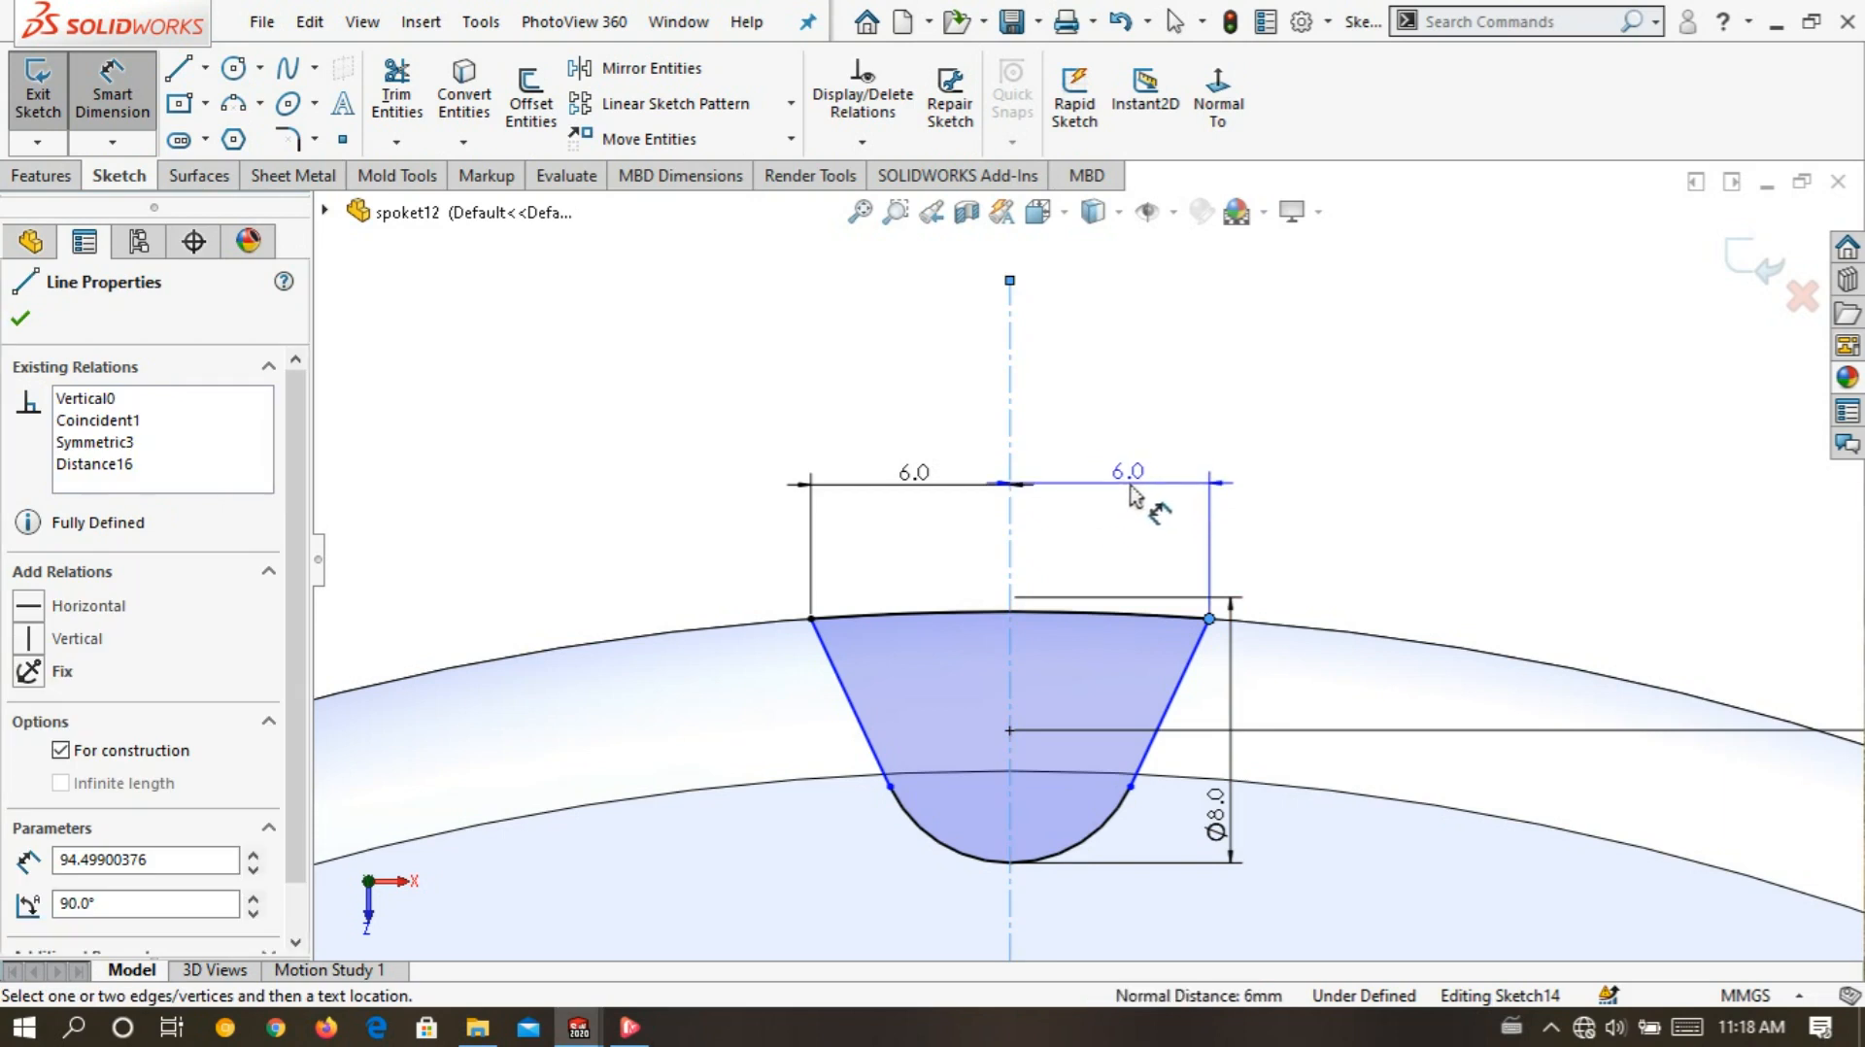
{"action": "left_click", "coordinate": [1130, 495]}
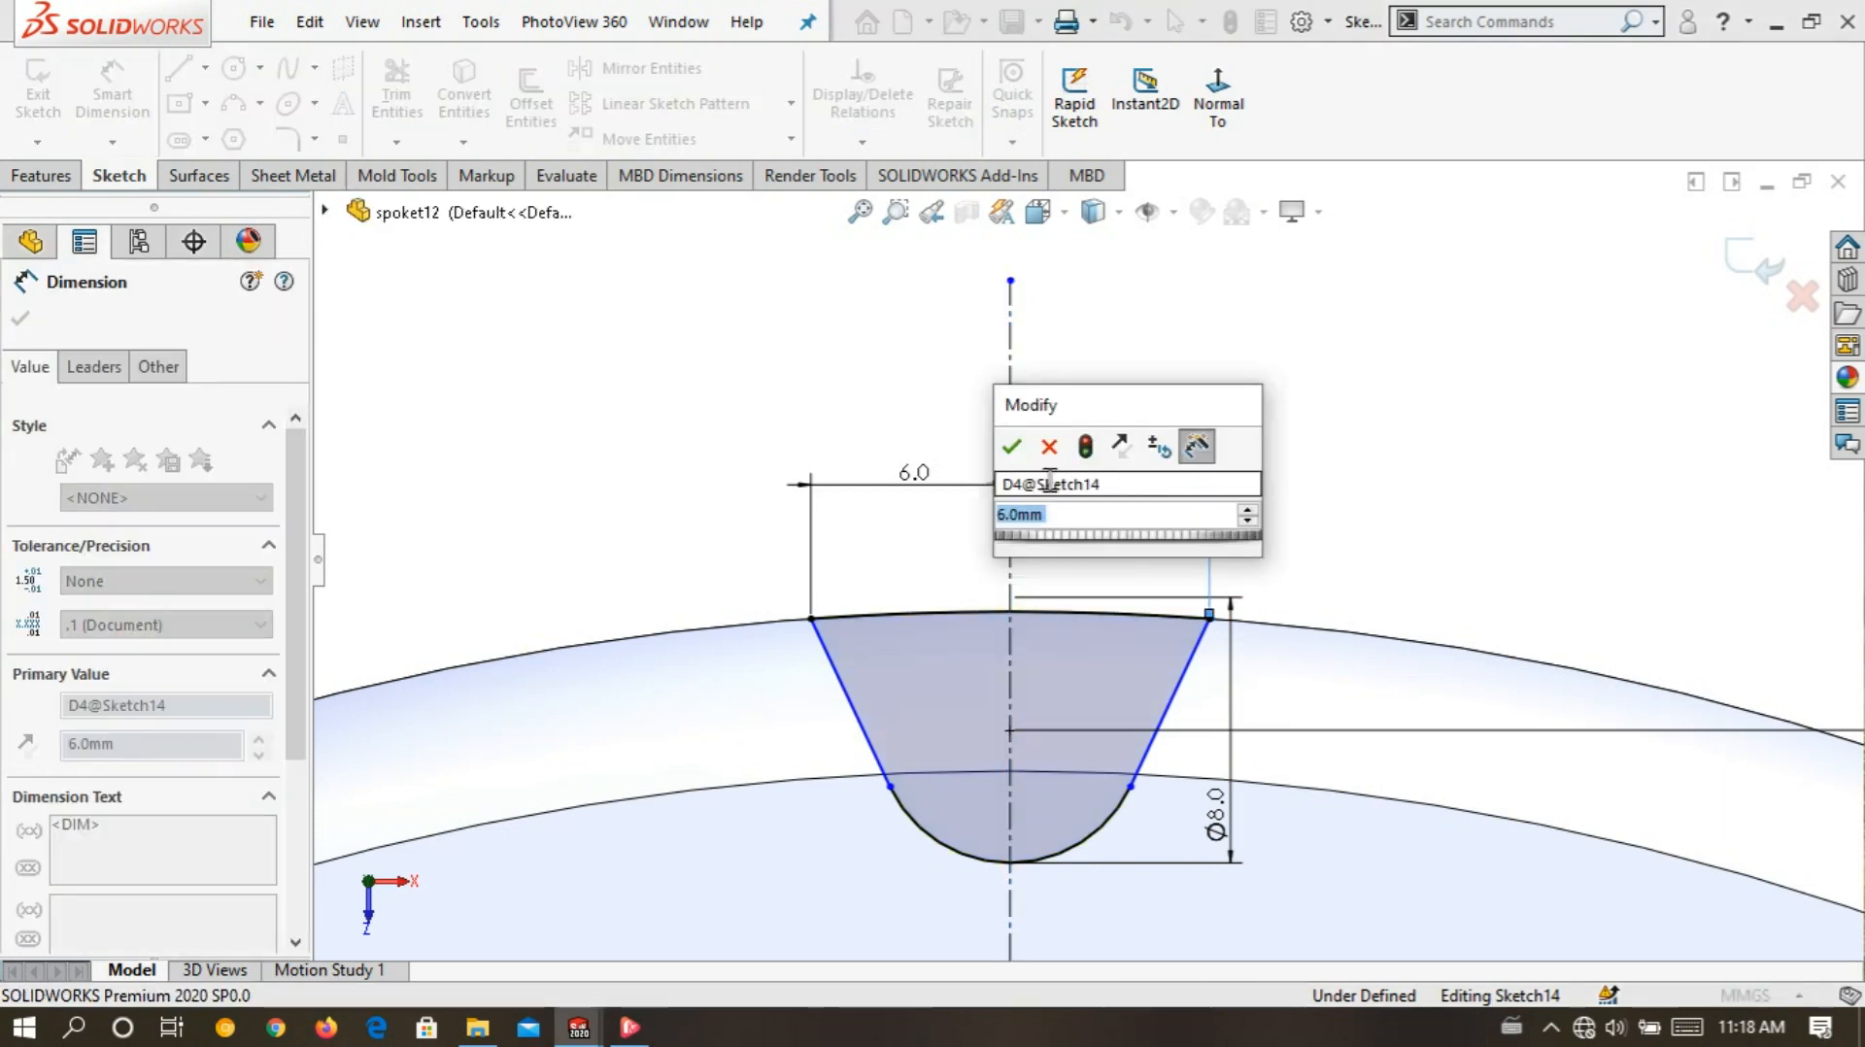
{"action": "left_click", "coordinate": [1012, 452]}
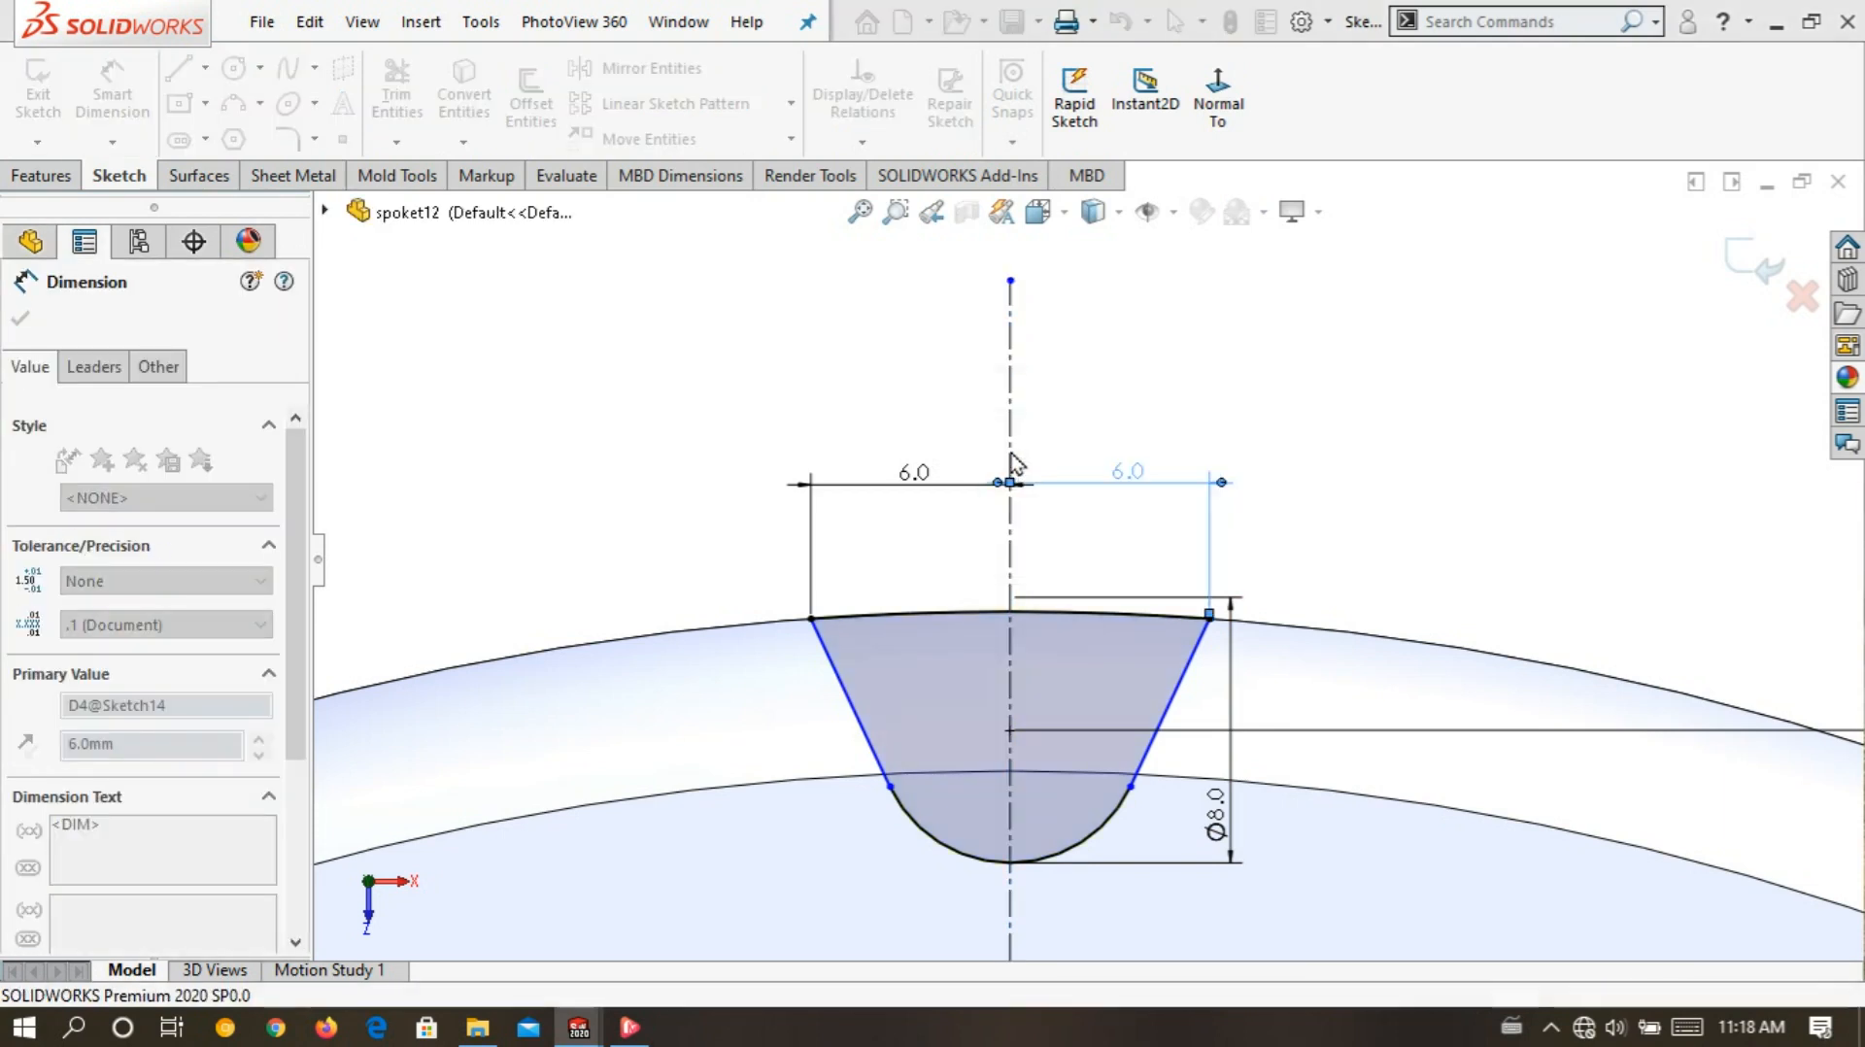
{"action": "left_click", "coordinate": [774, 399]}
{"action": "scroll", "coordinate": [772, 396], "scroll_direction": "up", "scroll_amount": 2}
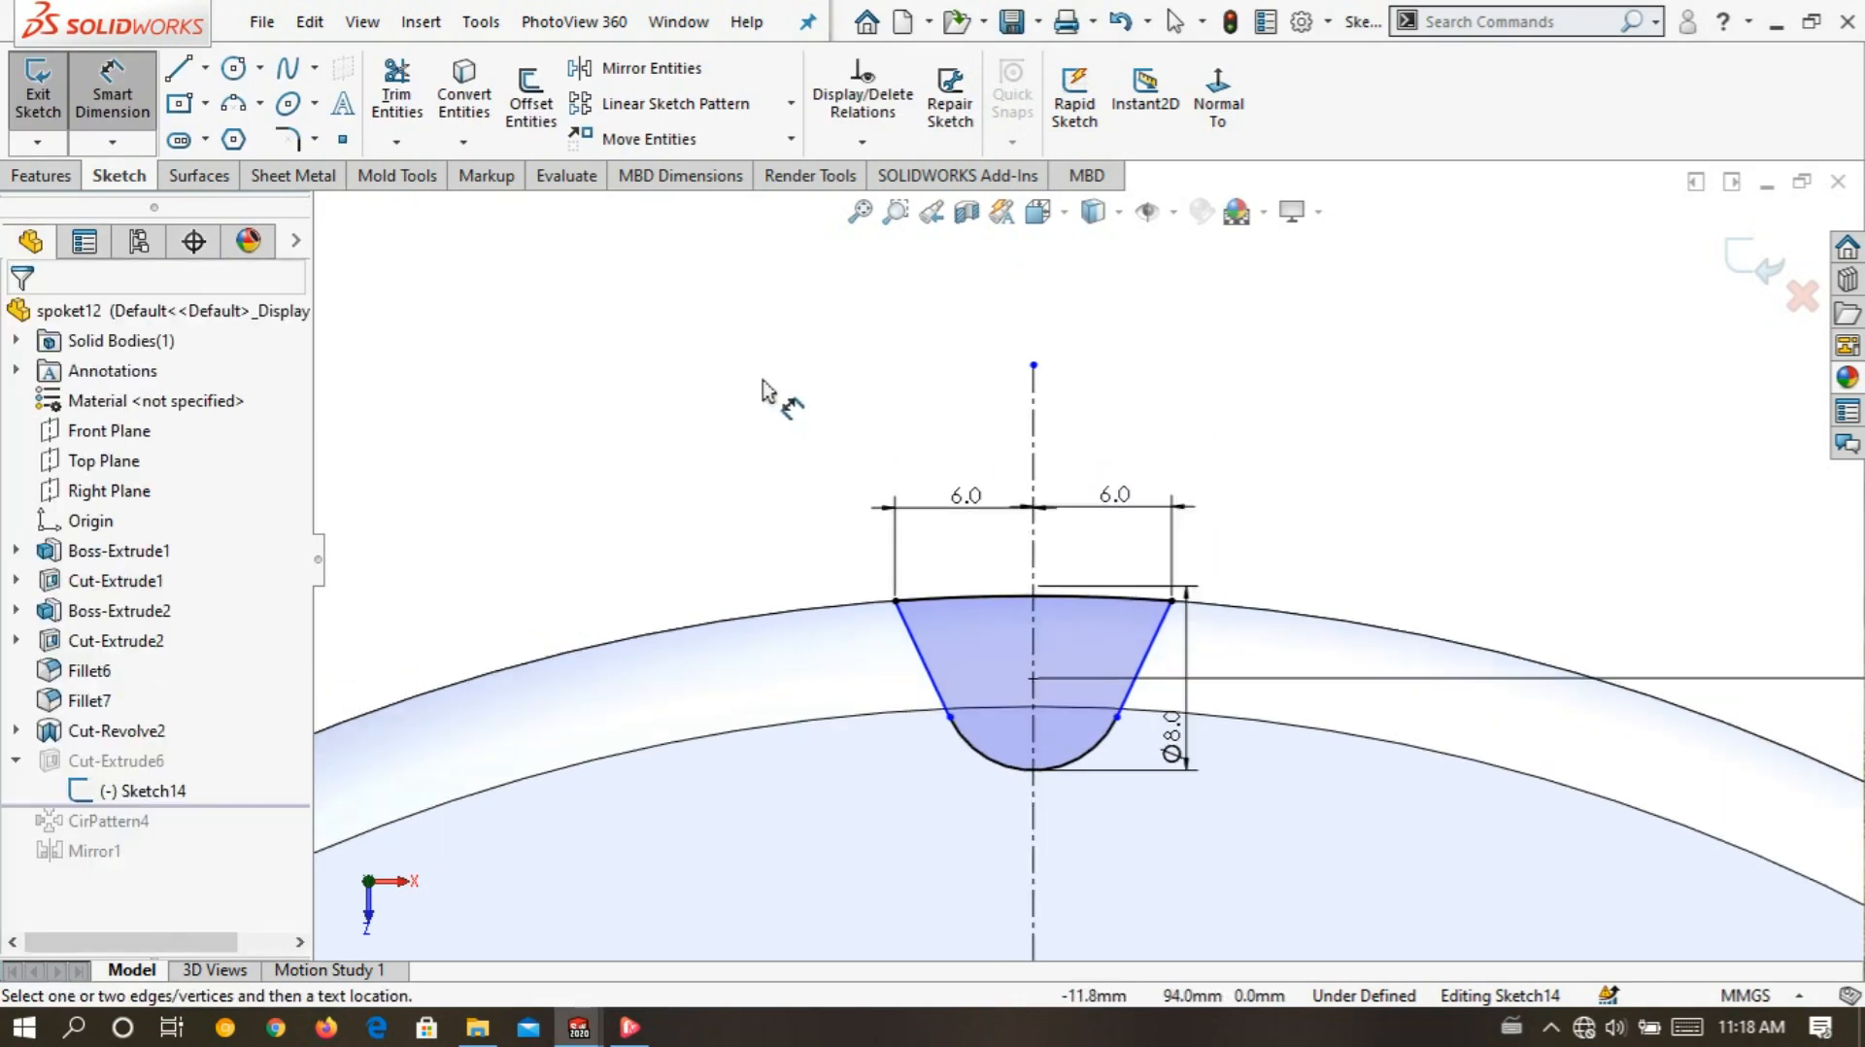
{"action": "scroll", "coordinate": [1117, 637], "scroll_direction": "down", "scroll_amount": 3}
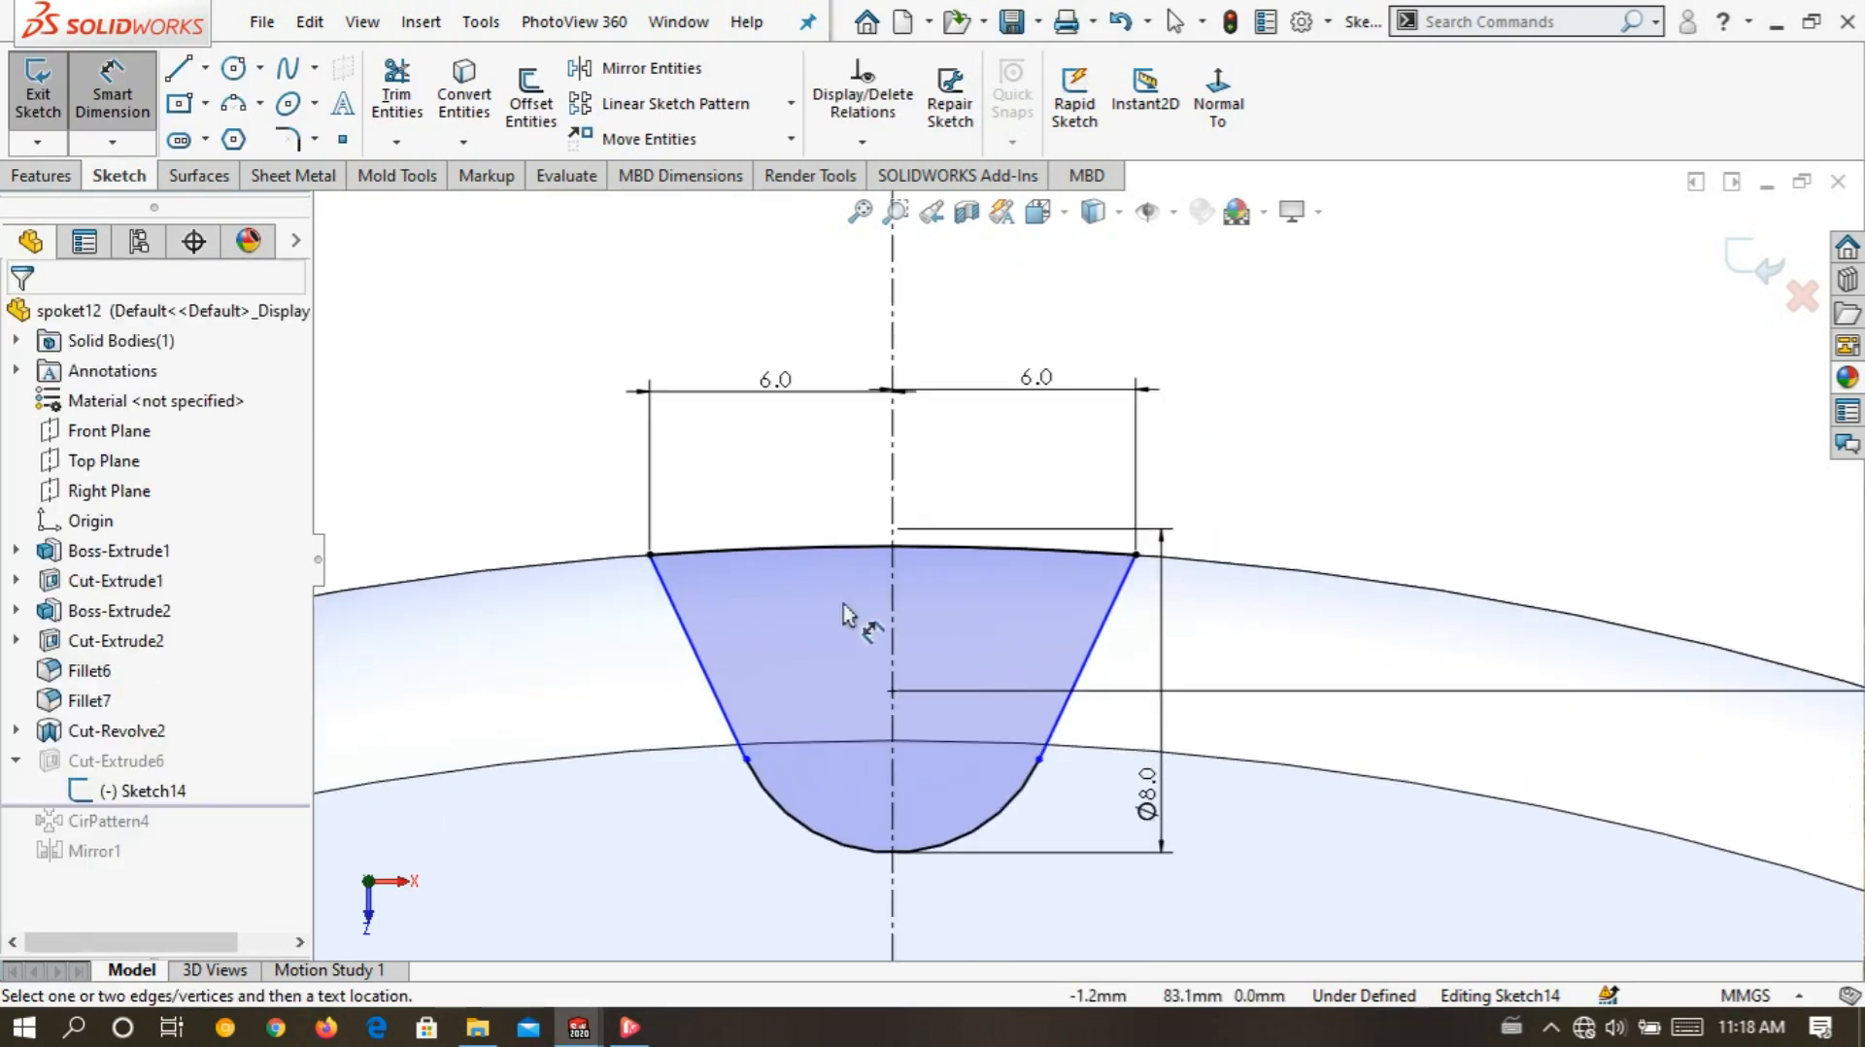
- Dimension the angle between the left slanted line and the vertical centerline, accepting the proposed value, and leave the dimension tool
{"action": "left_click", "coordinate": [691, 649]}
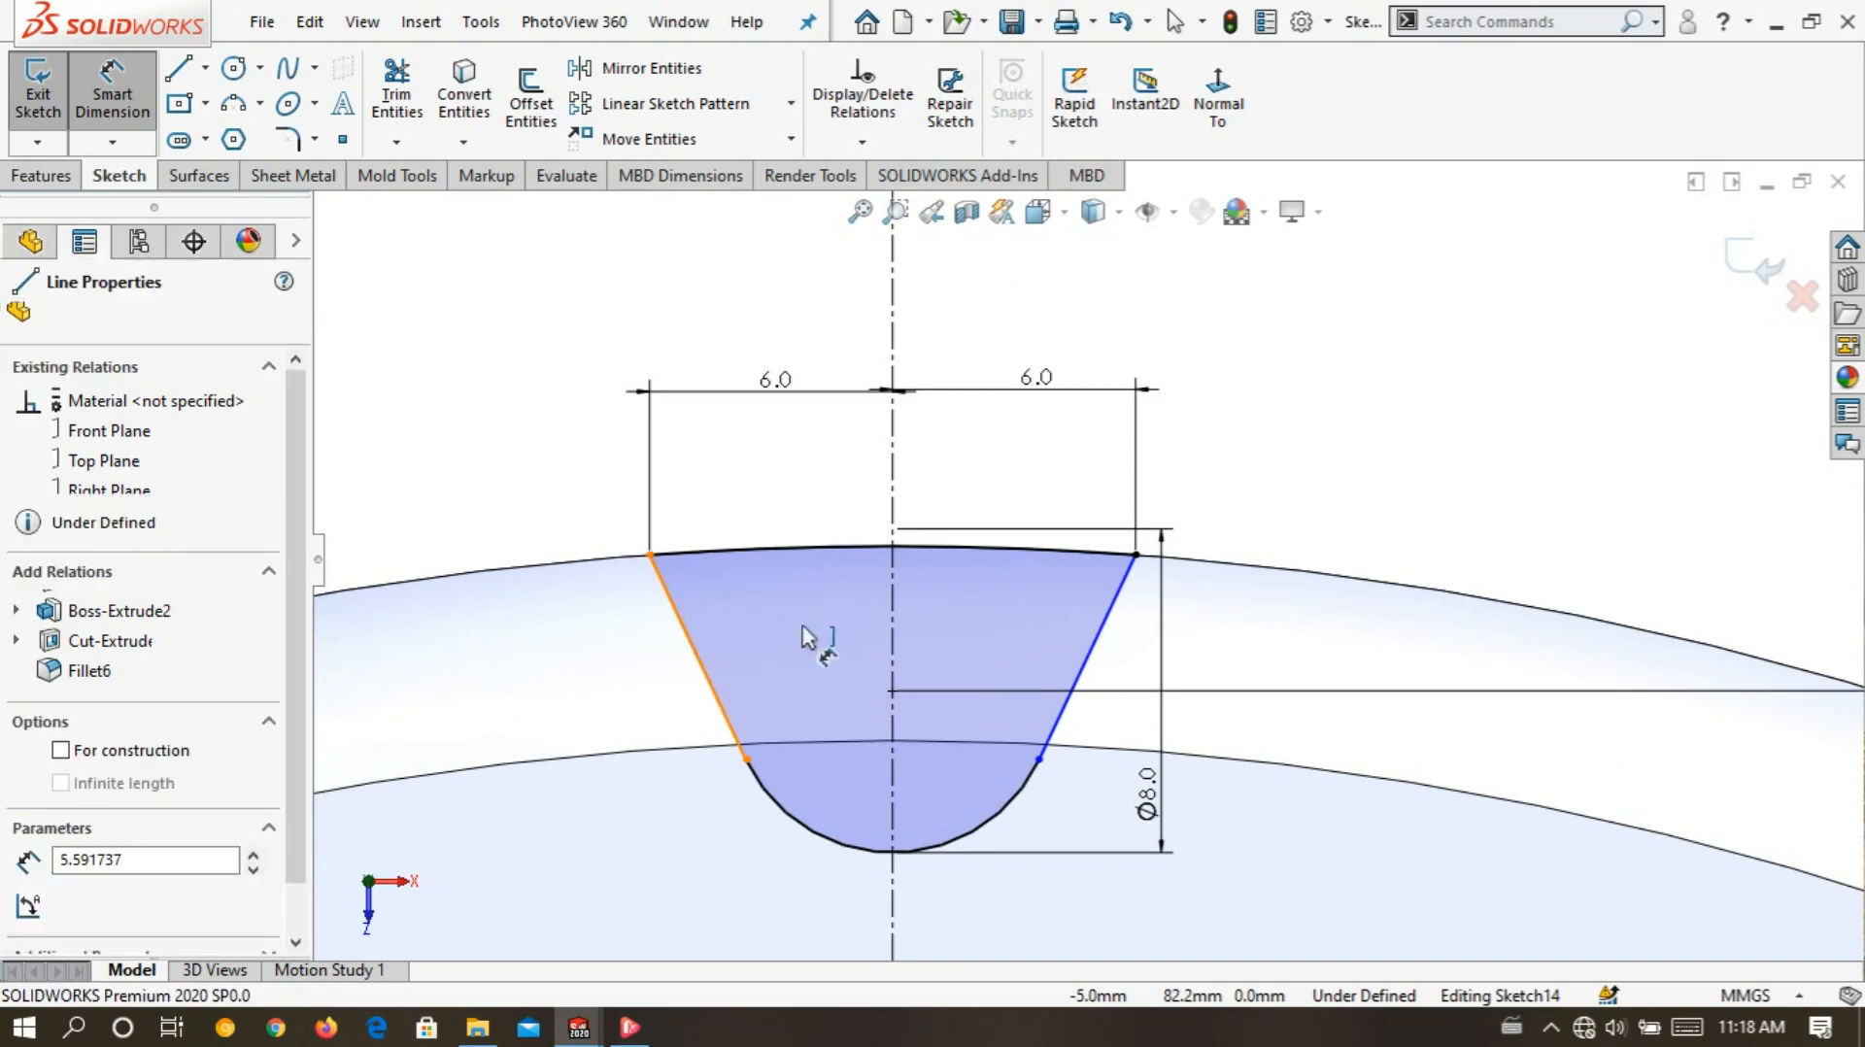
{"action": "left_click", "coordinate": [895, 608]}
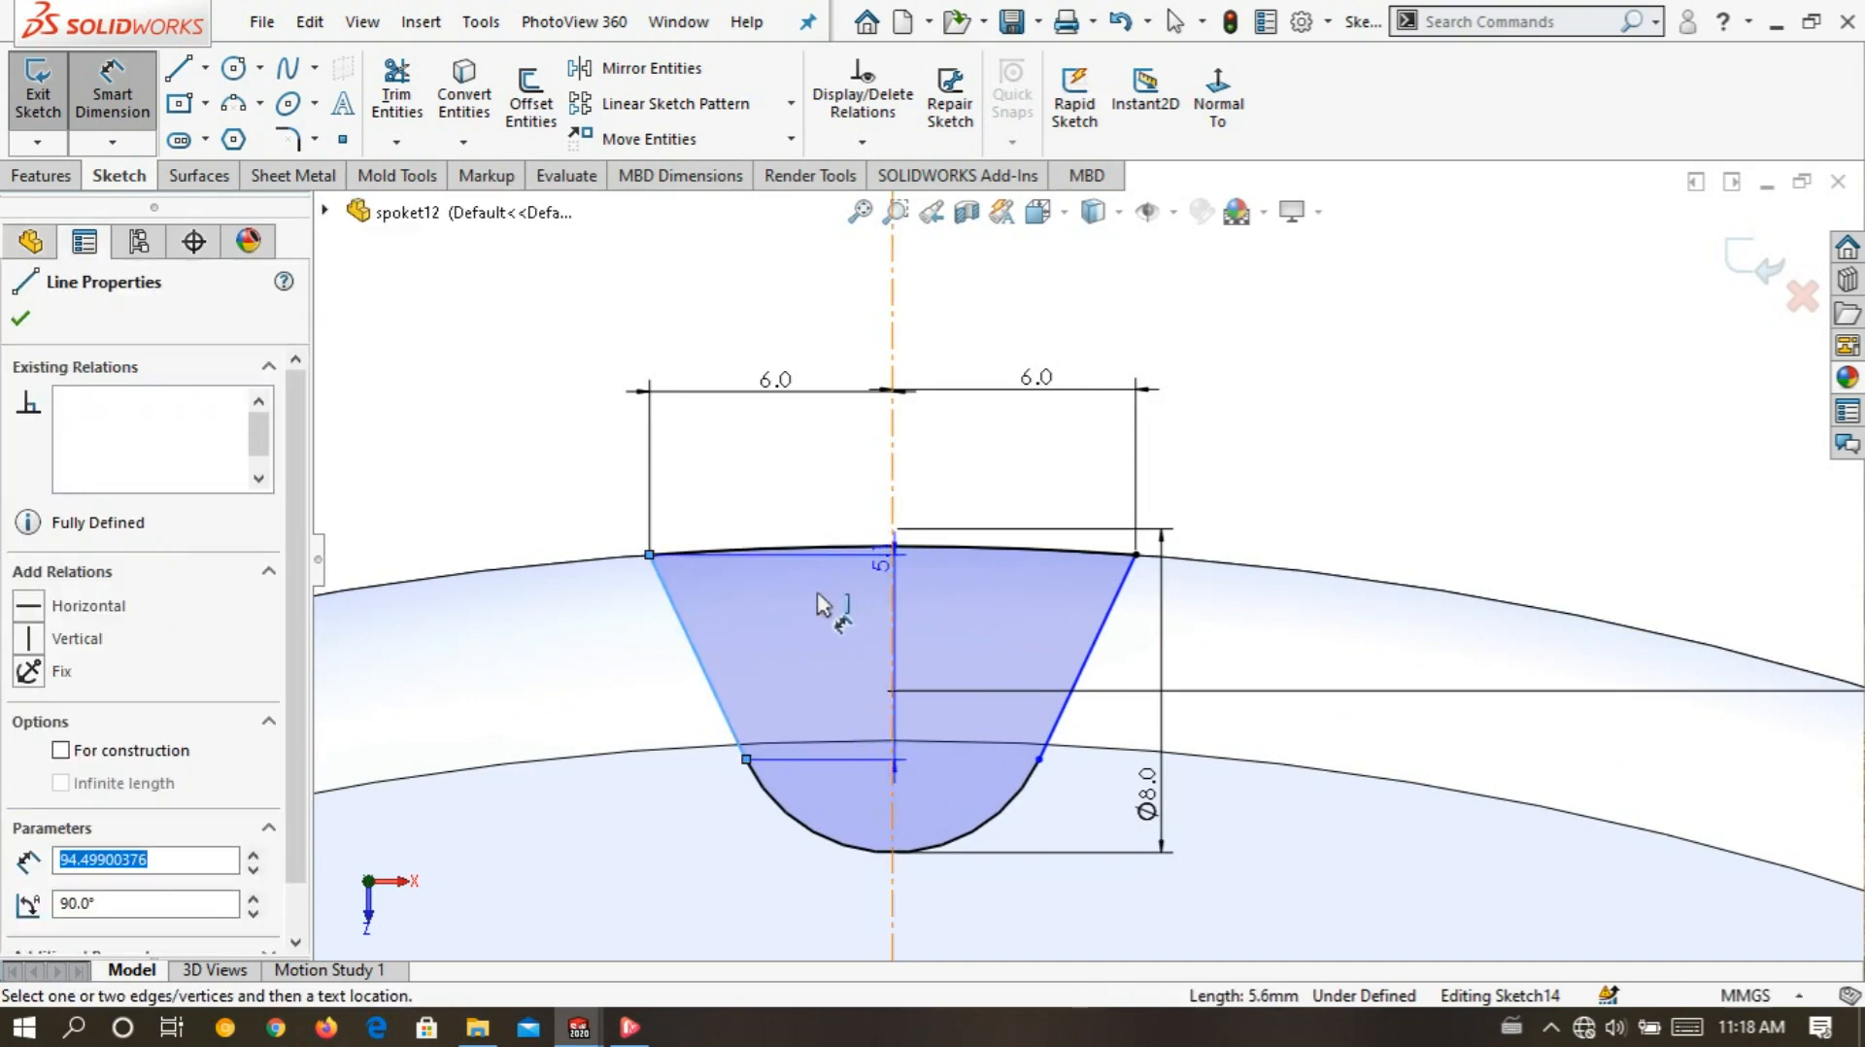
{"action": "left_click", "coordinate": [716, 335]}
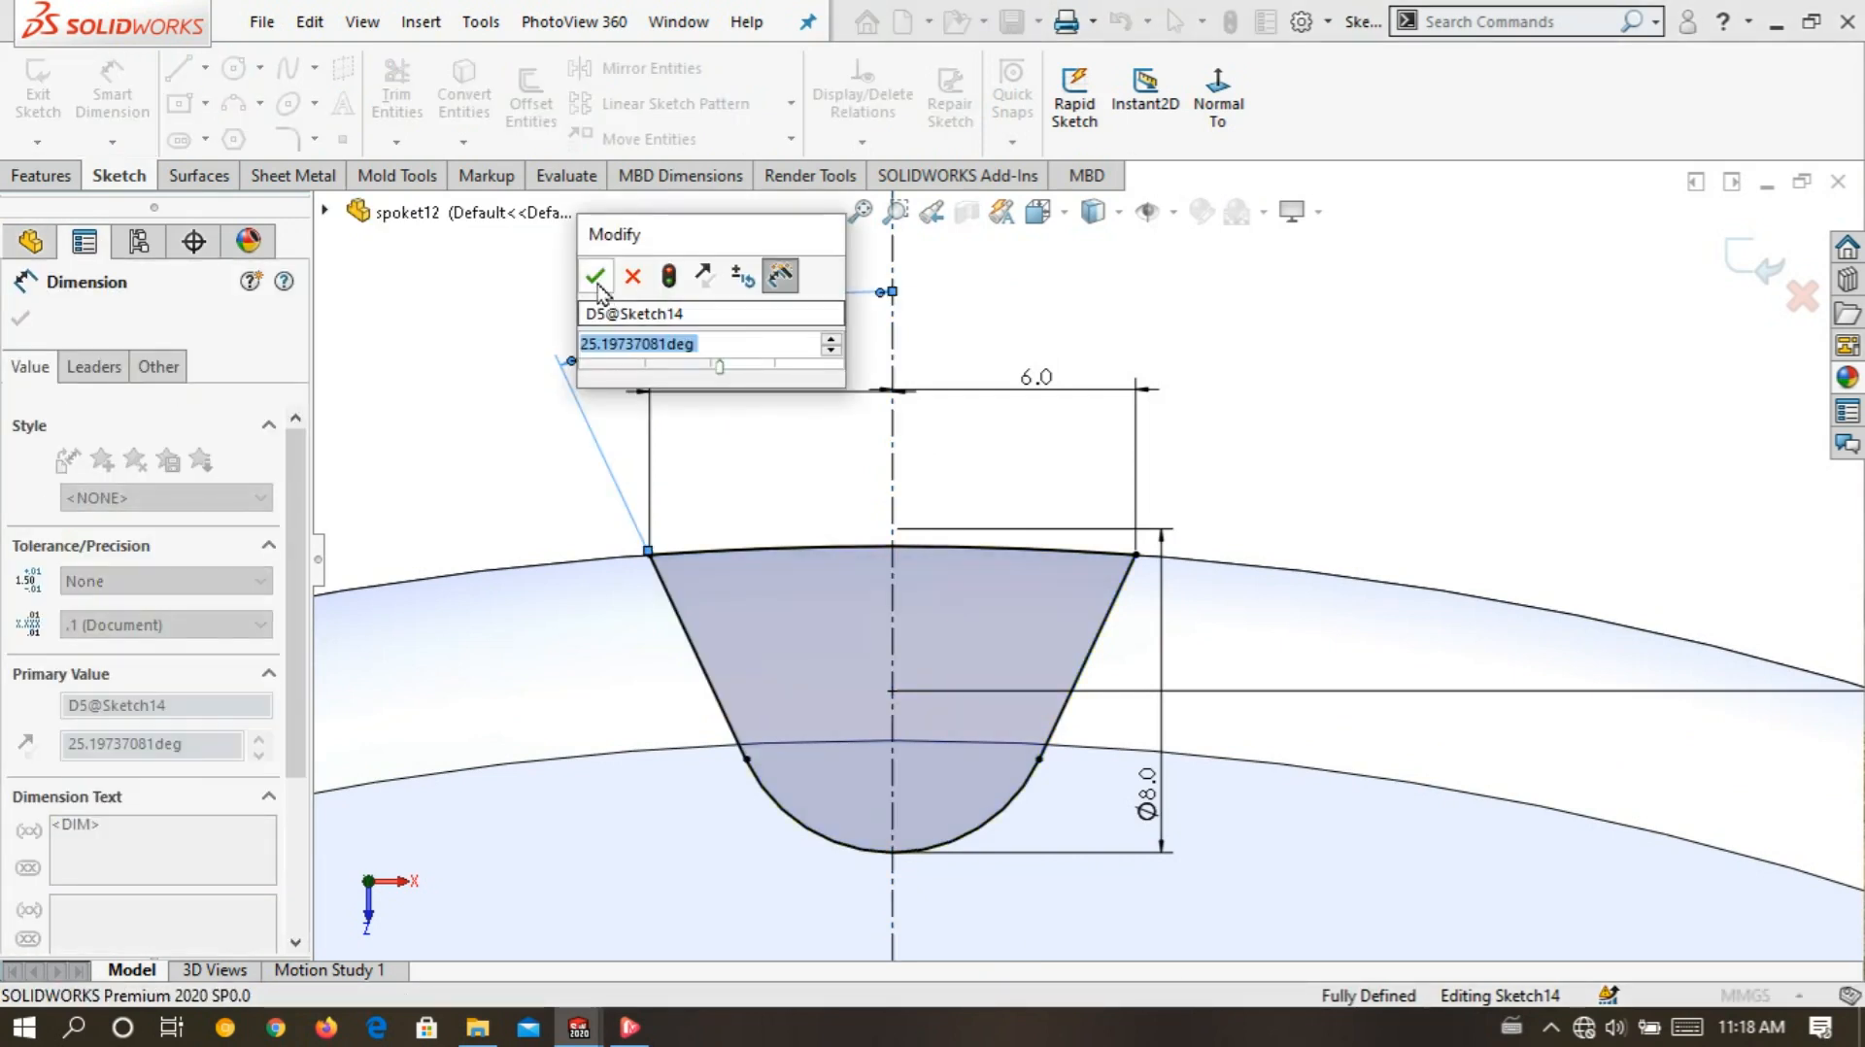
{"action": "left_click", "coordinate": [596, 277]}
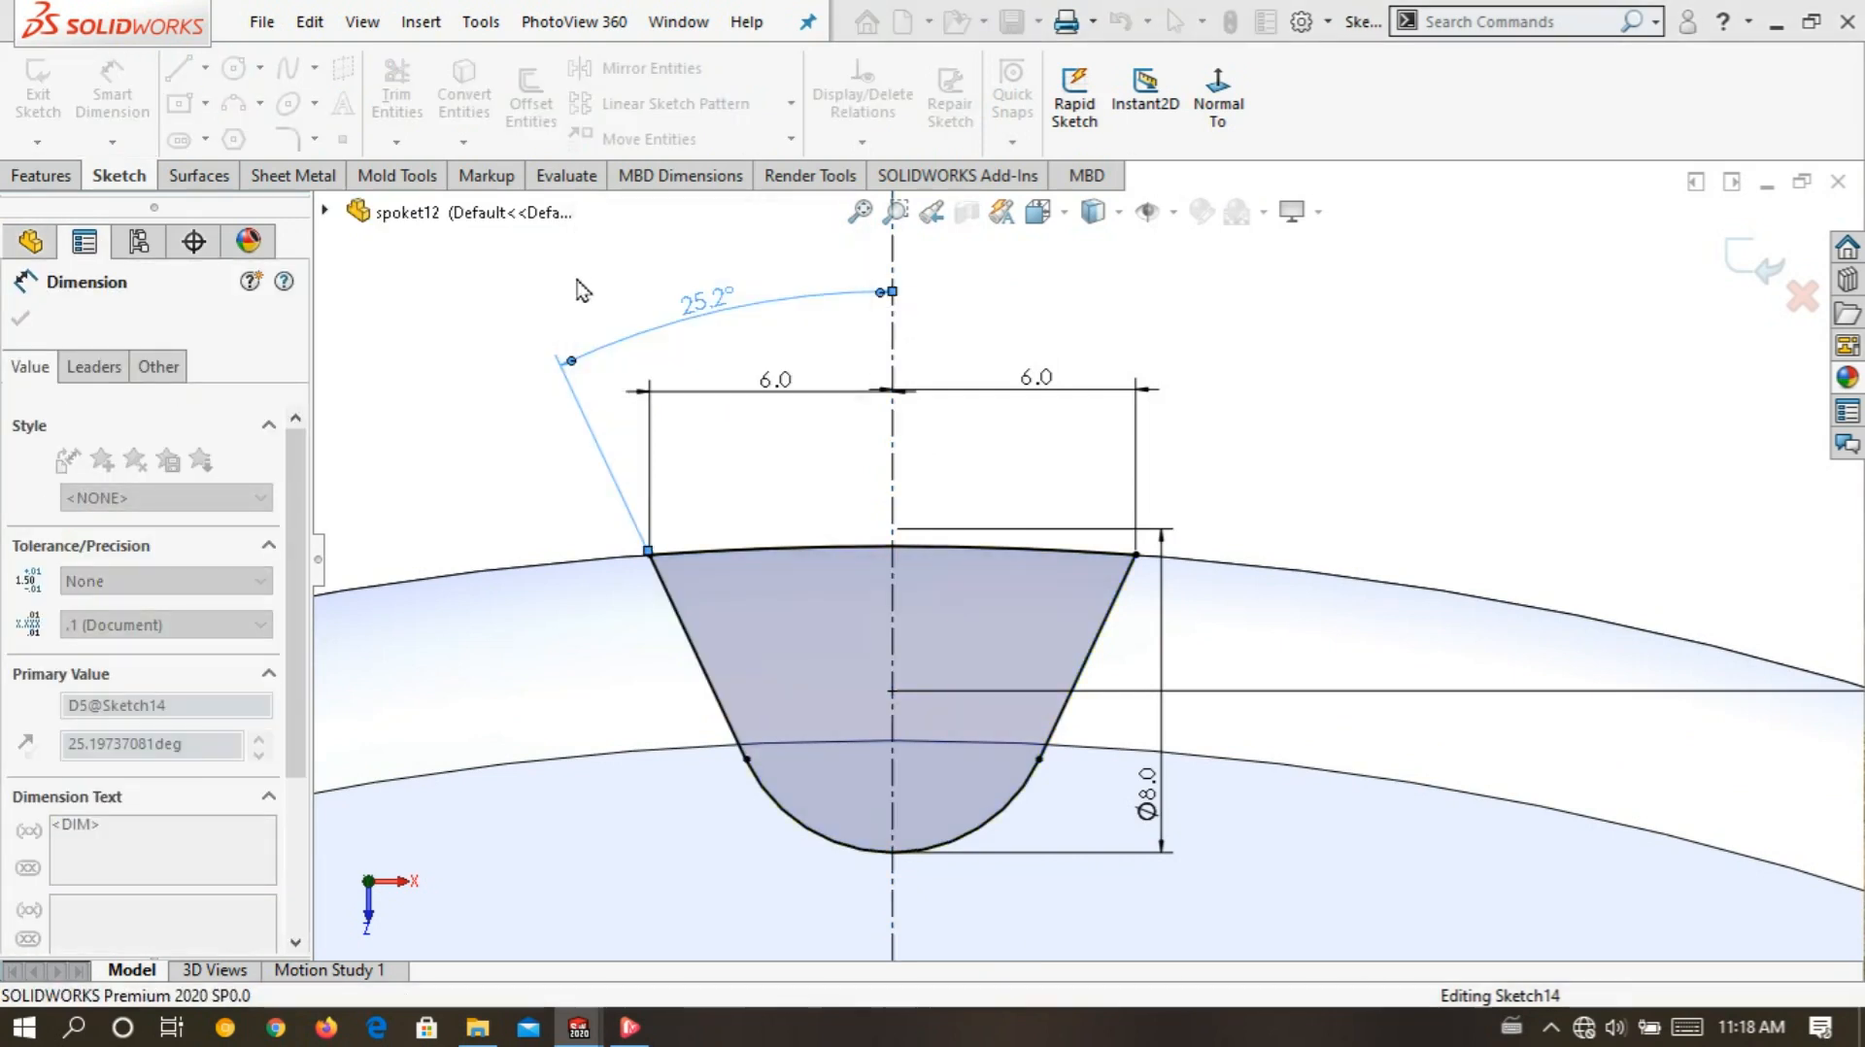
{"action": "left_click", "coordinate": [488, 423]}
{"action": "scroll", "coordinate": [570, 446], "scroll_direction": "up", "scroll_amount": 5}
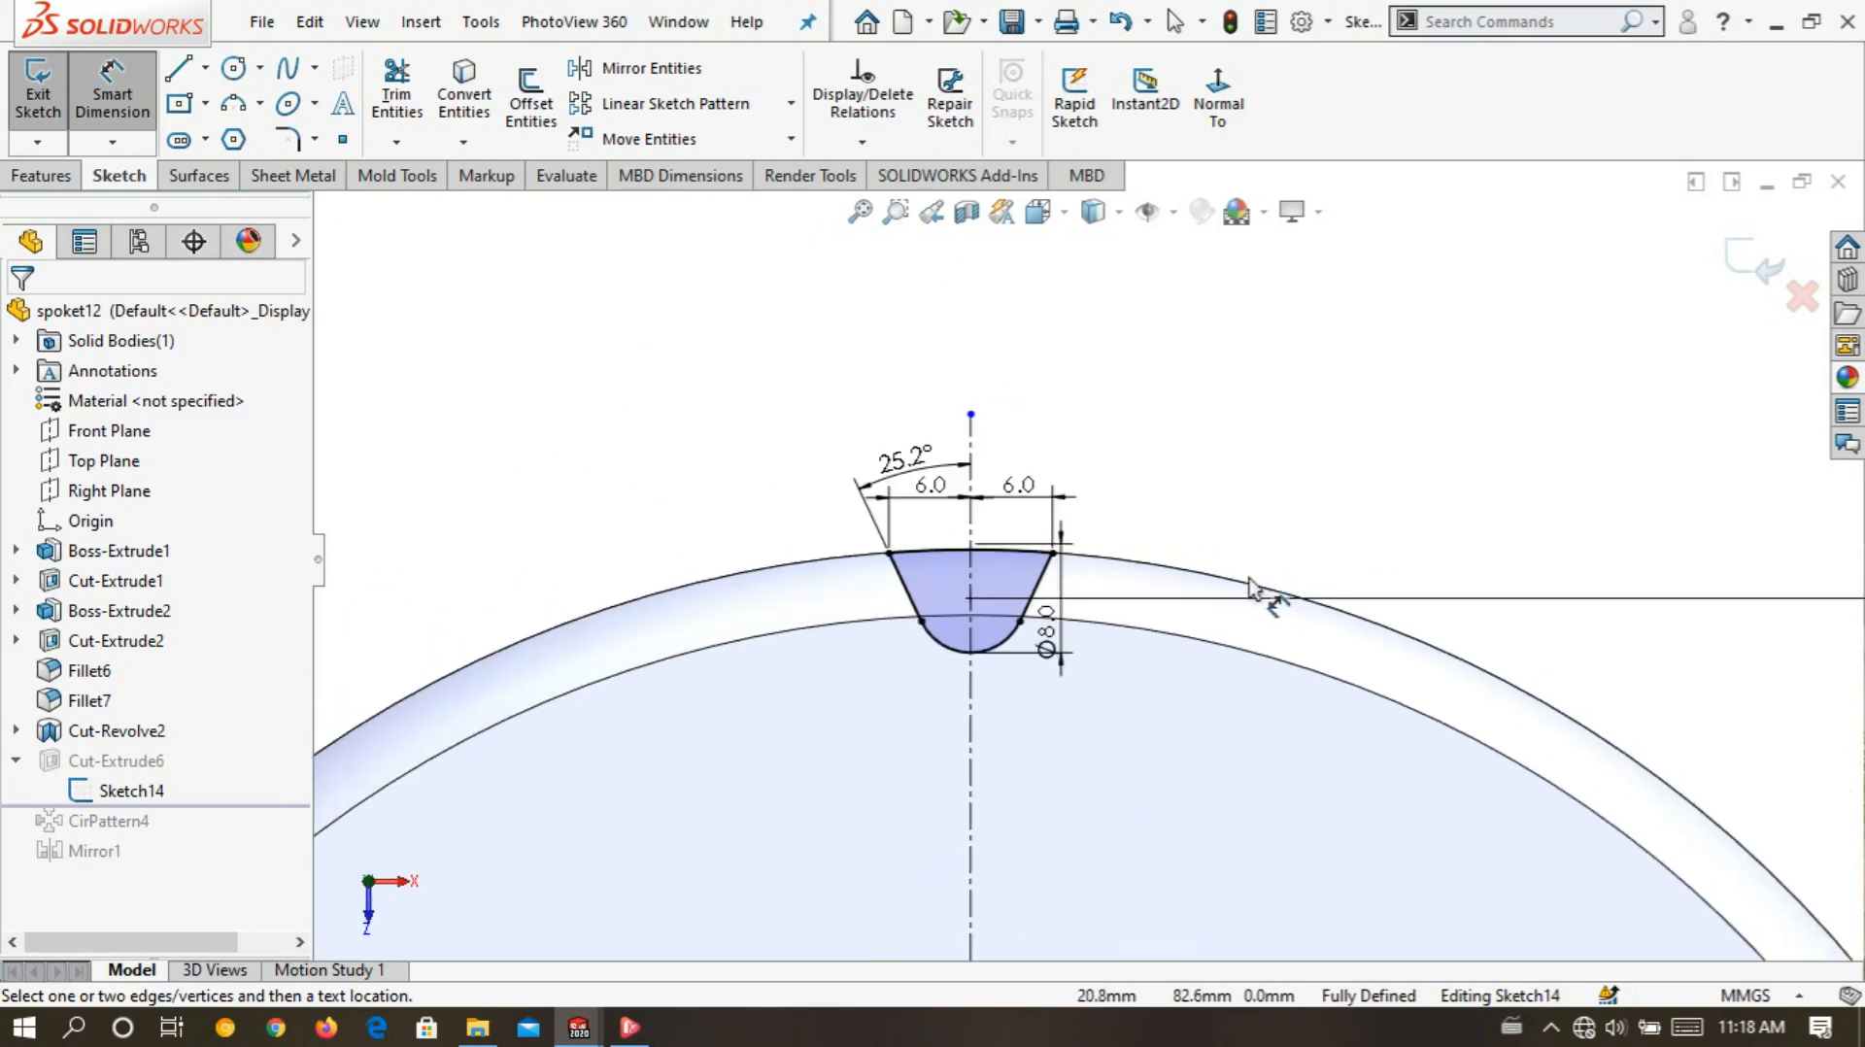
{"action": "scroll", "coordinate": [1107, 515], "scroll_direction": "down", "scroll_amount": 2}
{"action": "right_click", "coordinate": [1096, 379]}
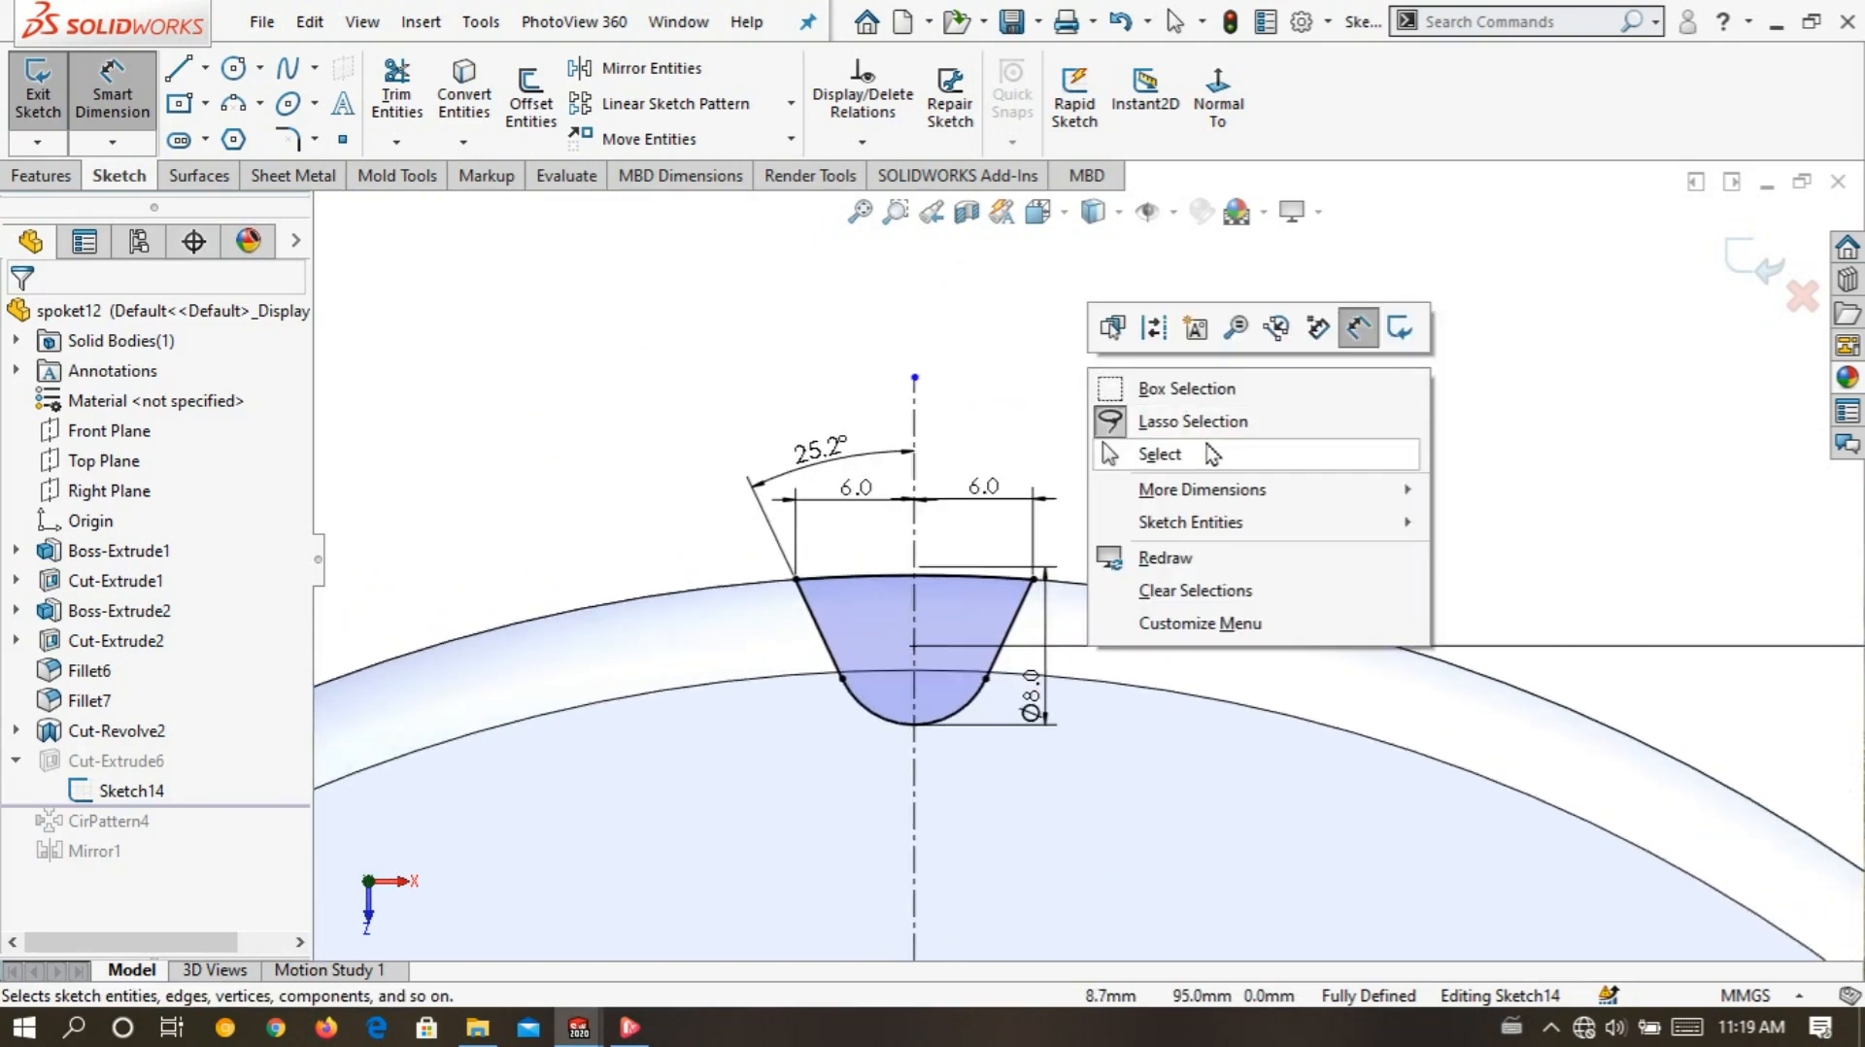
{"action": "left_click", "coordinate": [1161, 453]}
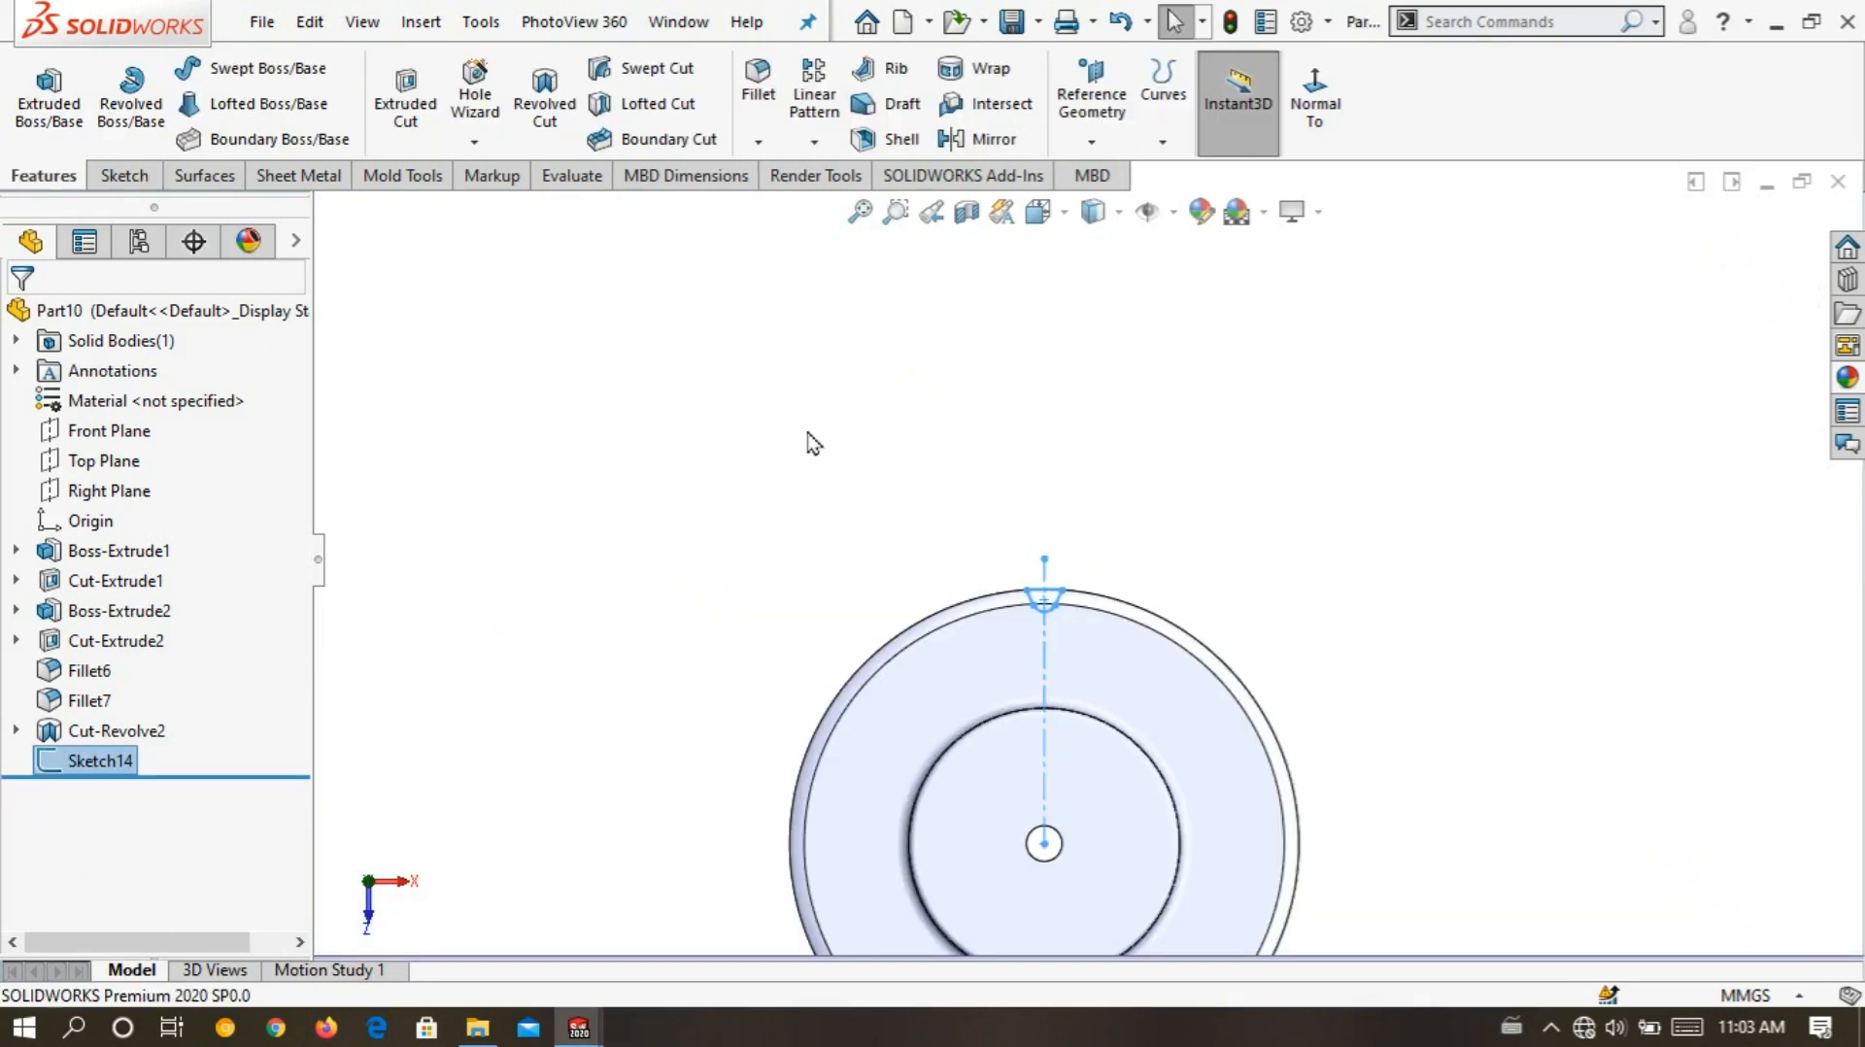
- Extrude-cut the tooth-gap profile through the boss-side rim flange to a blind depth of 14 mm
{"action": "mouse_move", "coordinate": [812, 445]}
{"action": "middle_mouse_down"}
{"action": "mouse_move", "coordinate": [879, 362]}
{"action": "mouse_move", "coordinate": [855, 469]}
{"action": "middle_mouse_up"}
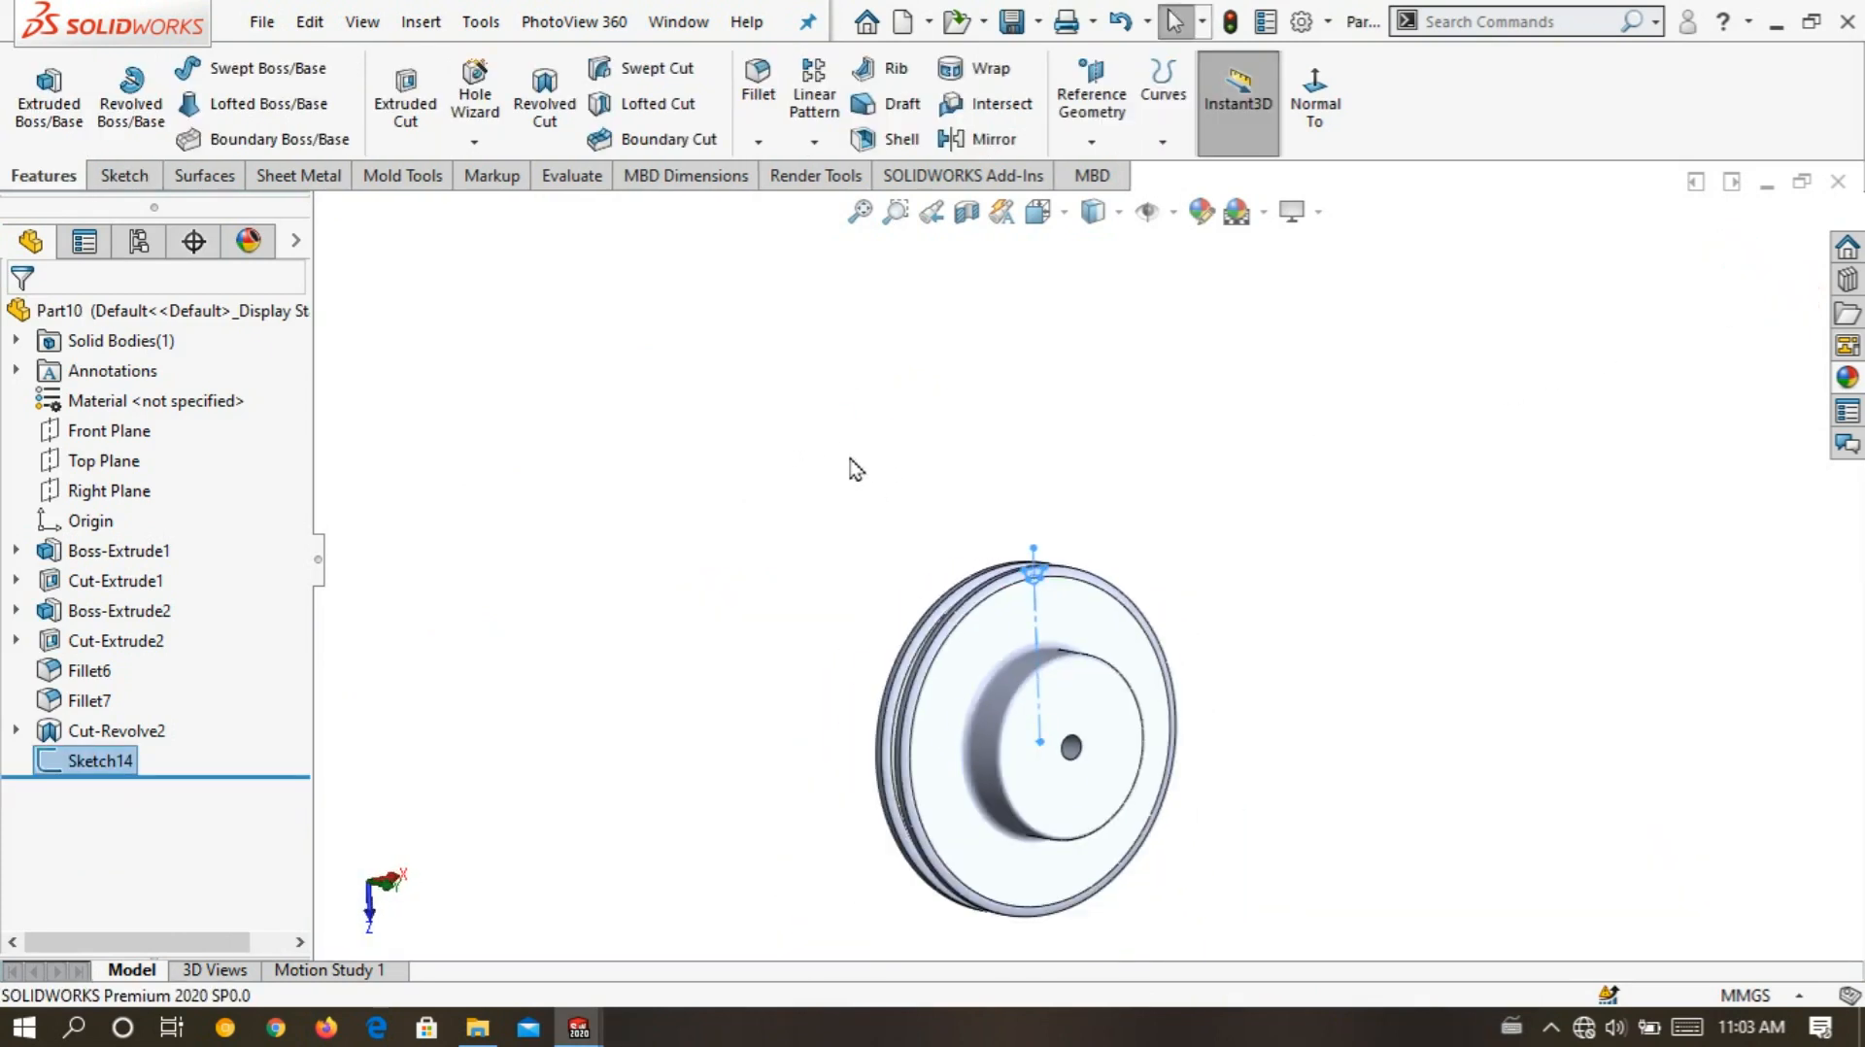
{"action": "left_click", "coordinate": [405, 97]}
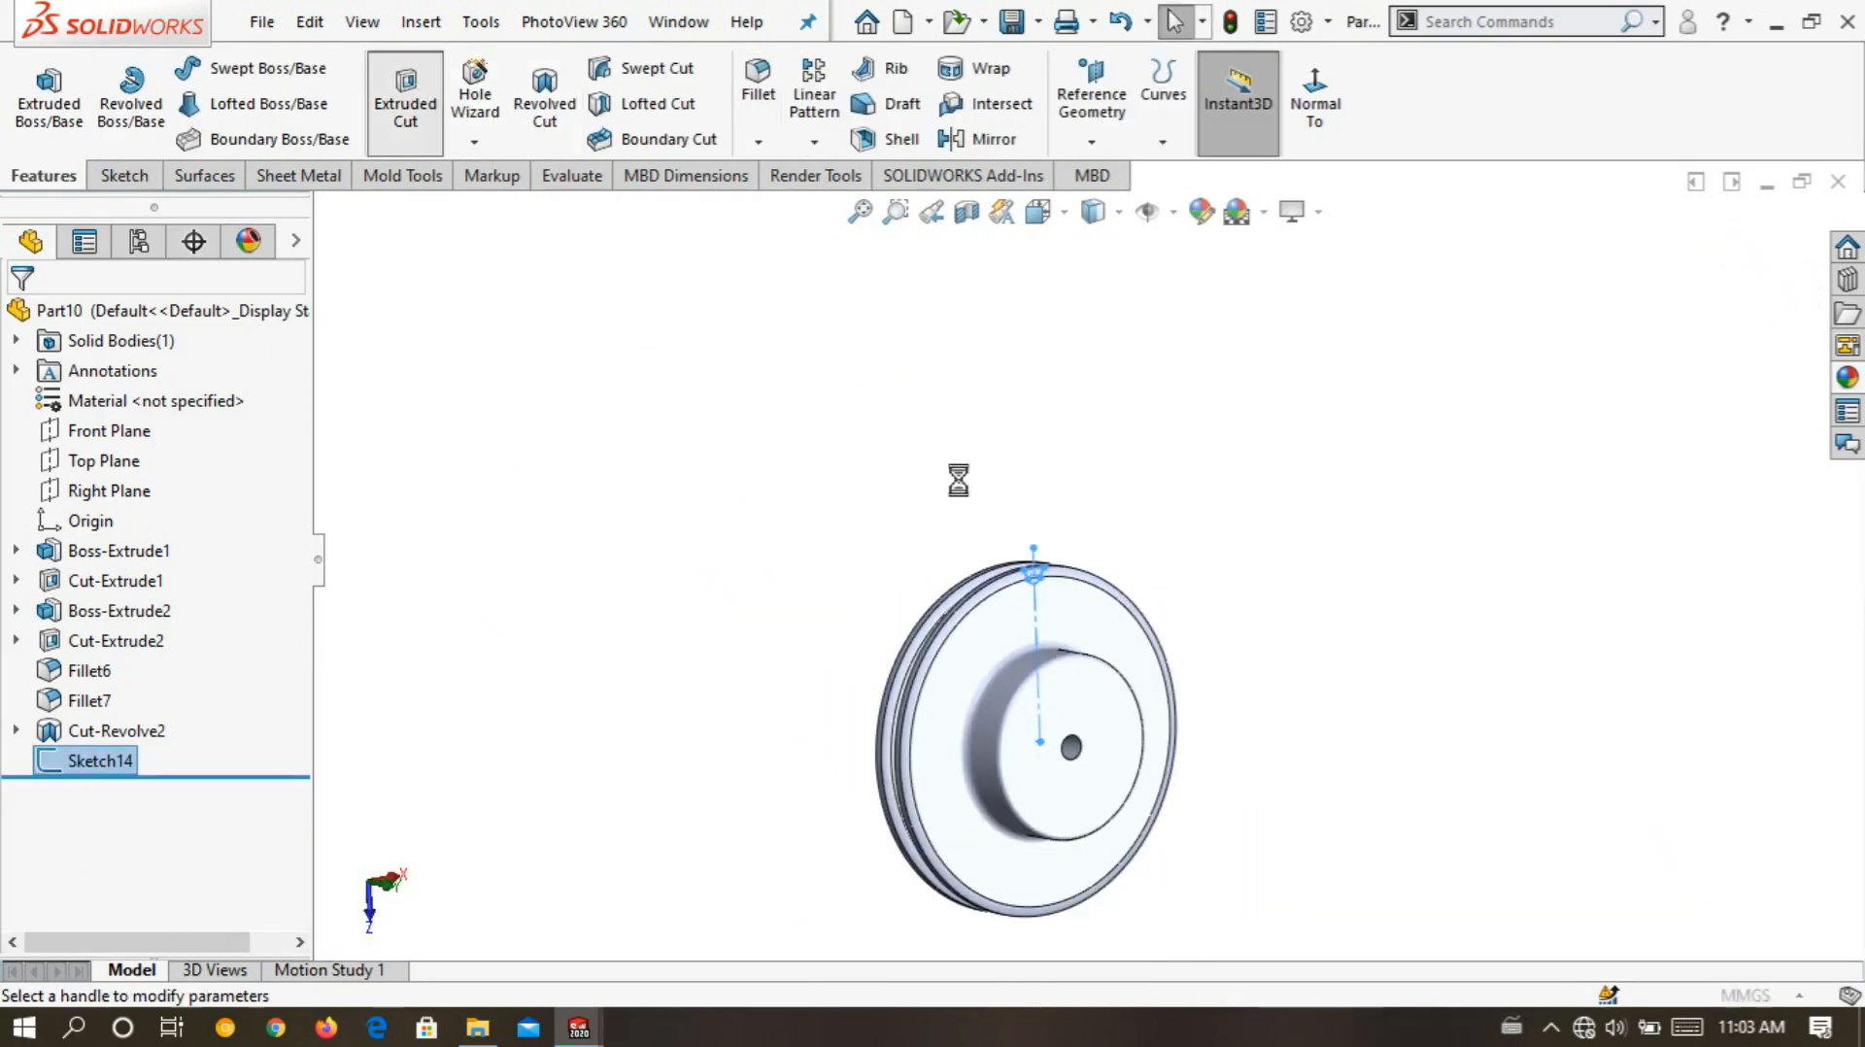
{"action": "scroll", "coordinate": [849, 599], "scroll_direction": "down", "scroll_amount": 8}
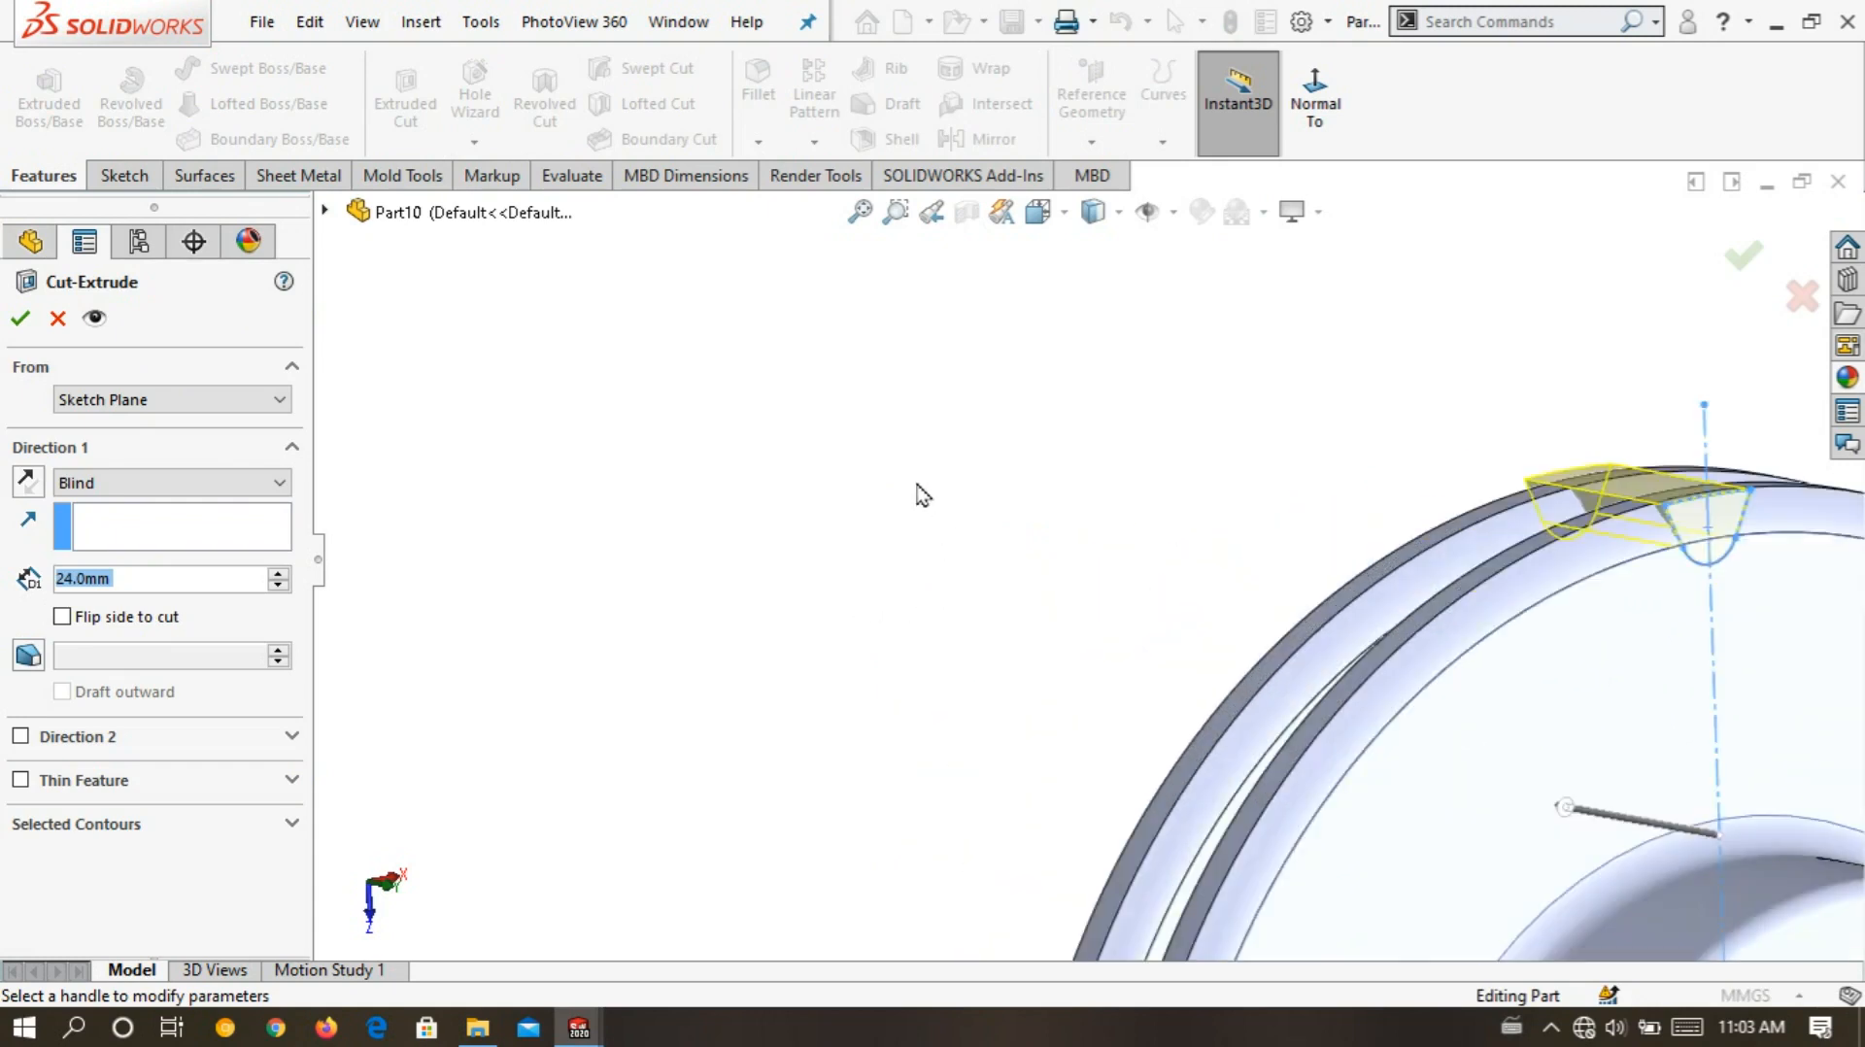
{"action": "middle_click_drag", "start_coordinate": [971, 445], "coordinate": [734, 466]}
{"action": "scroll", "coordinate": [764, 410], "scroll_direction": "up", "scroll_amount": 5}
{"action": "scroll", "coordinate": [985, 627], "scroll_direction": "down", "scroll_amount": 3}
{"action": "scroll", "coordinate": [1405, 525], "scroll_direction": "up", "scroll_amount": 3}
{"action": "scroll", "coordinate": [1340, 549], "scroll_direction": "down", "scroll_amount": 3}
{"action": "scroll", "coordinate": [1259, 552], "scroll_direction": "down", "scroll_amount": 2}
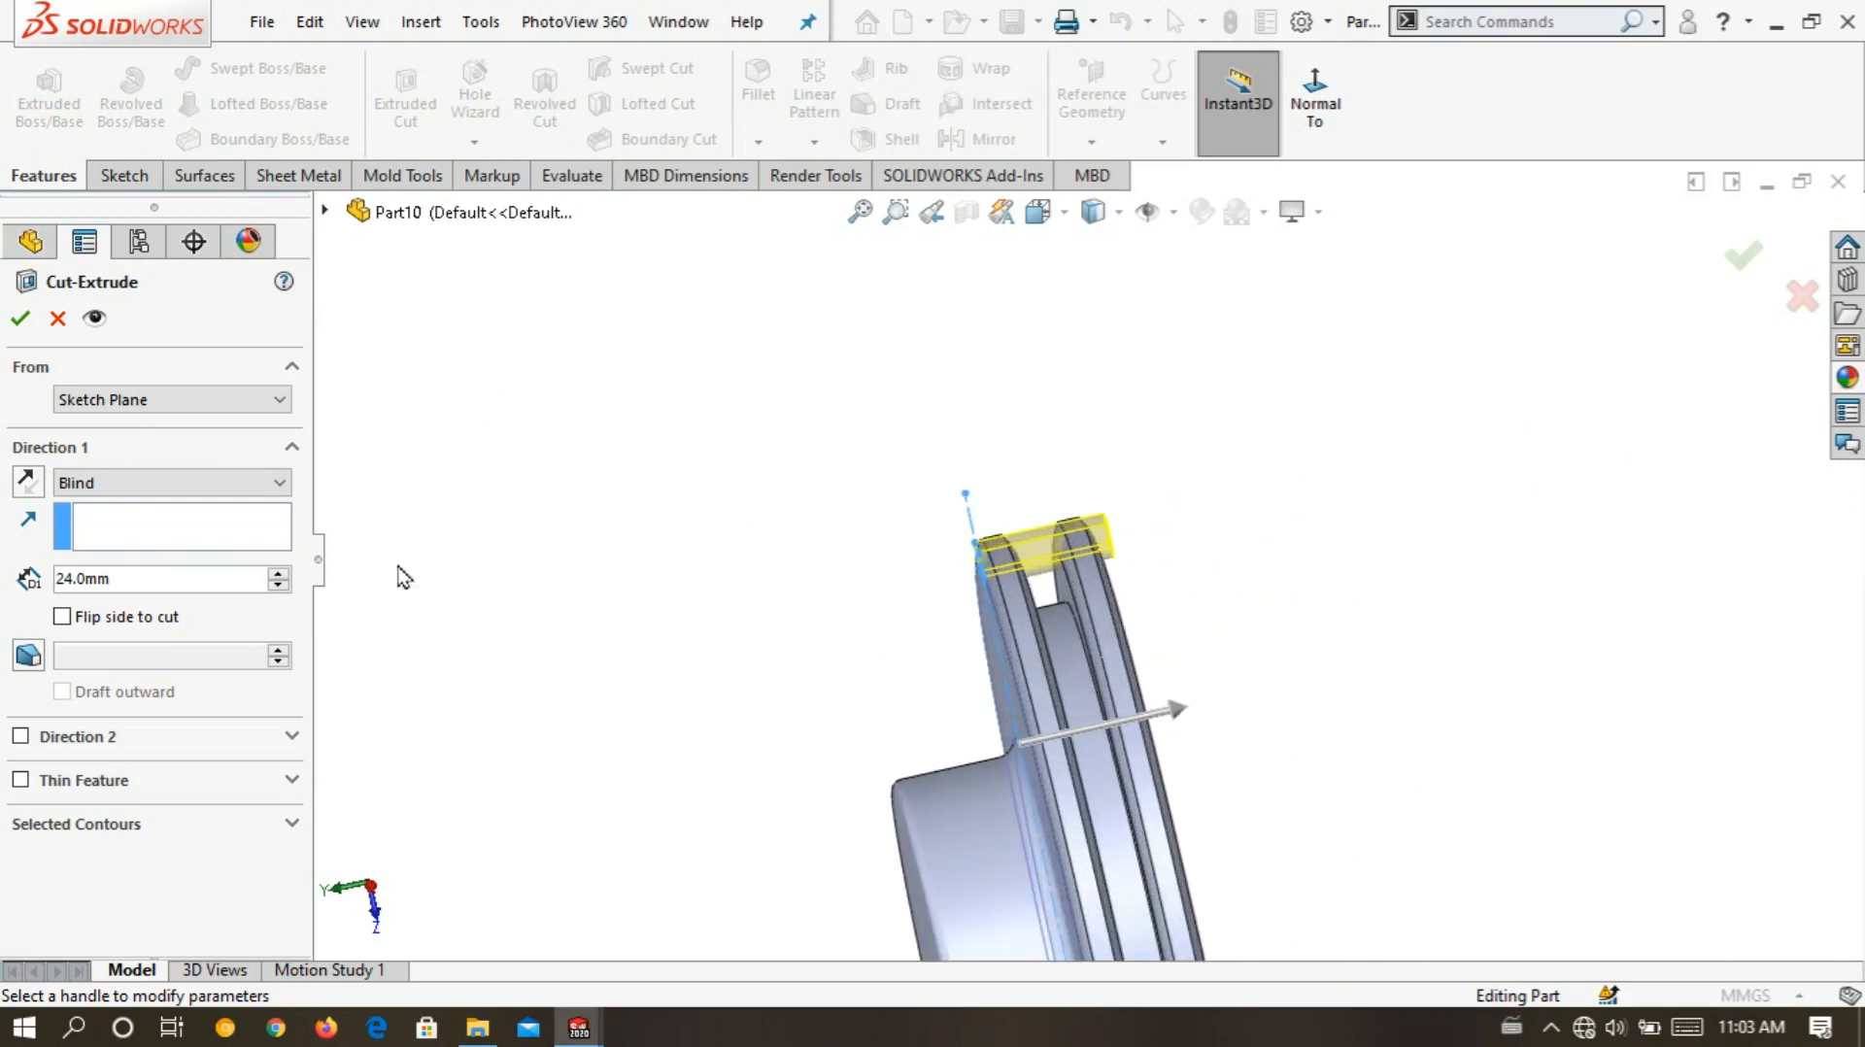
{"action": "left_click", "coordinate": [278, 584]}
{"action": "left_click", "coordinate": [279, 574]}
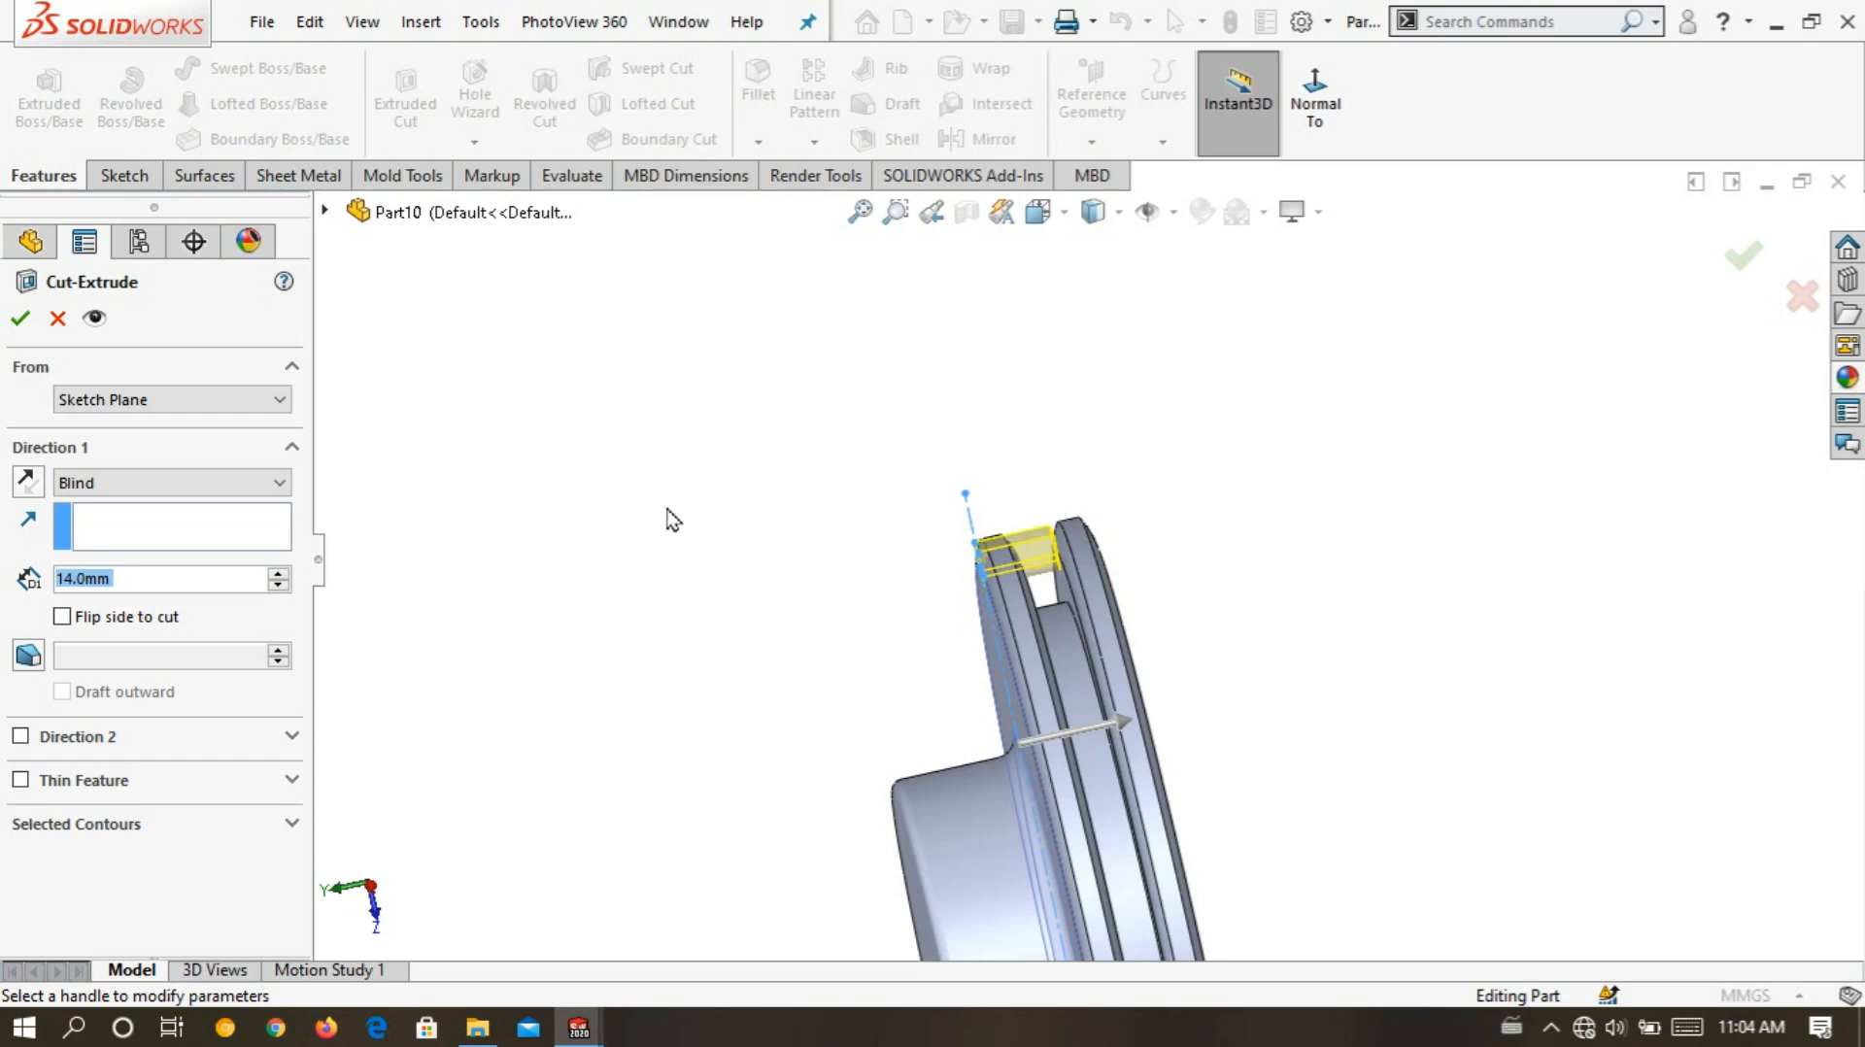
{"action": "middle_click_drag", "start_coordinate": [770, 528], "coordinate": [728, 491]}
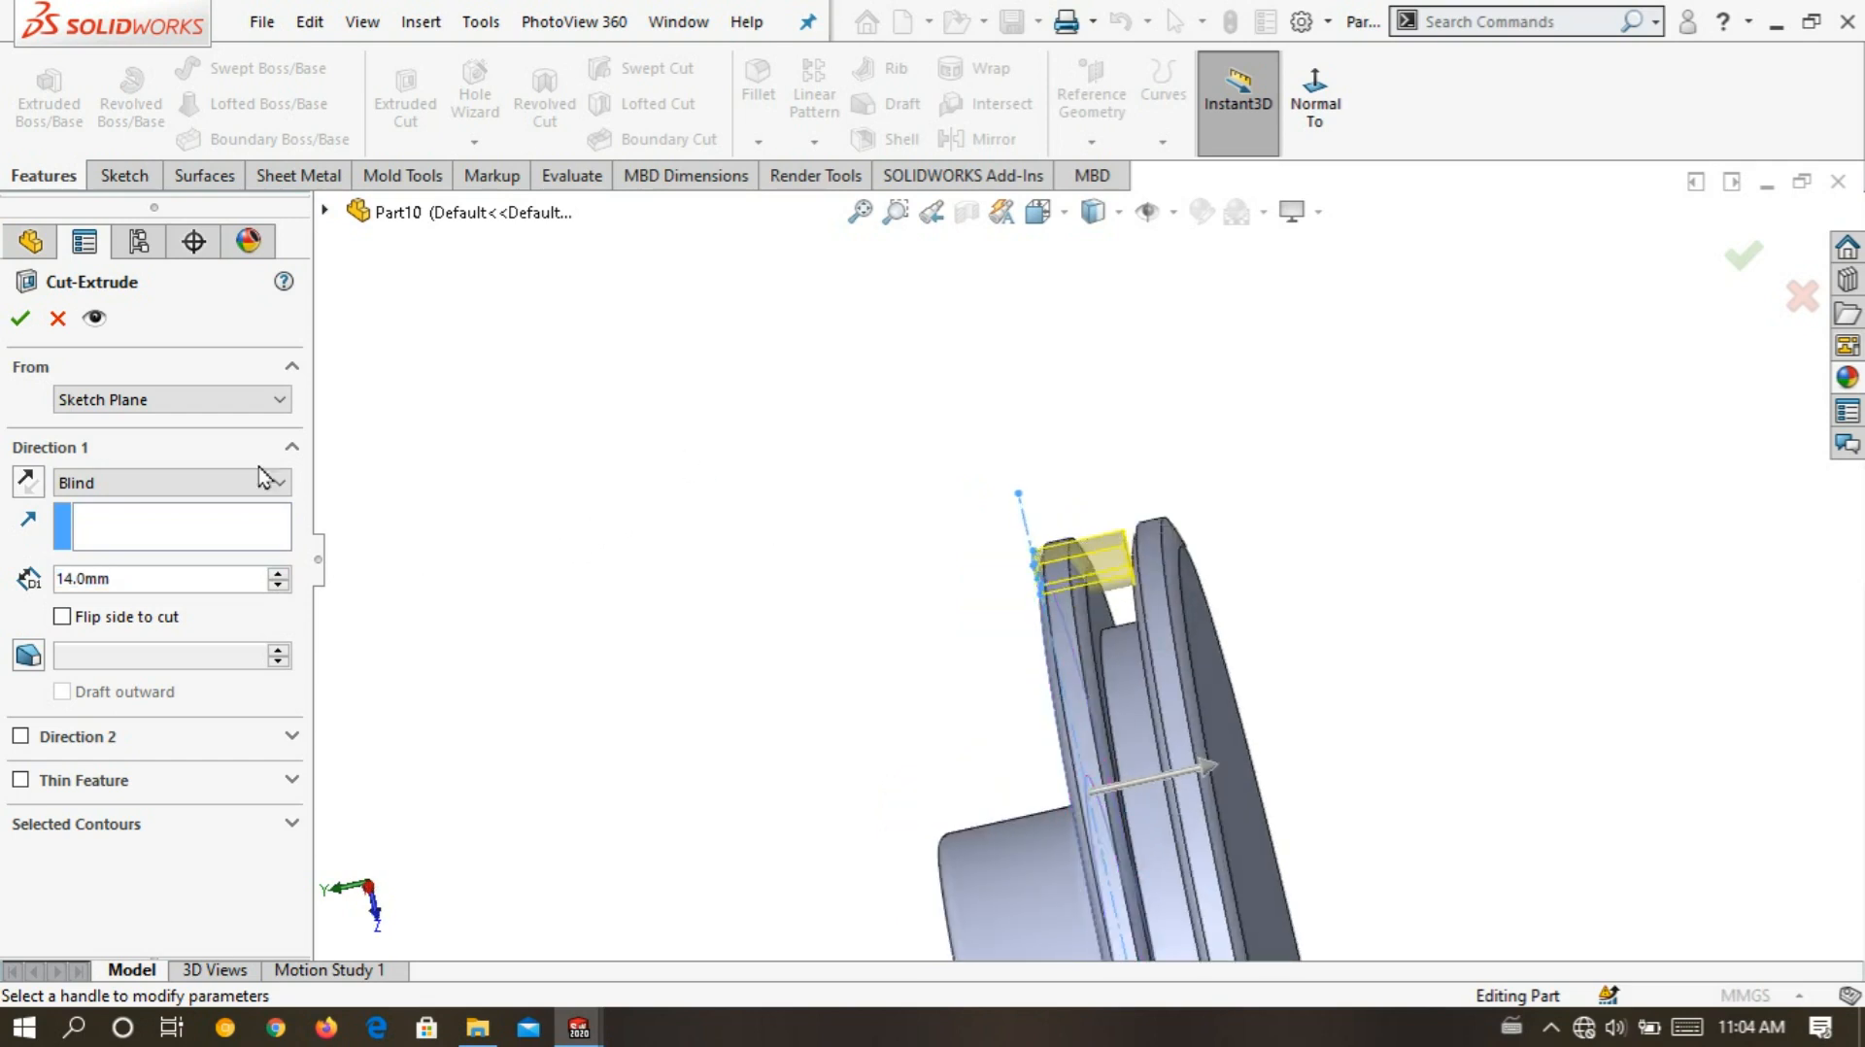
{"action": "left_click", "coordinate": [20, 320]}
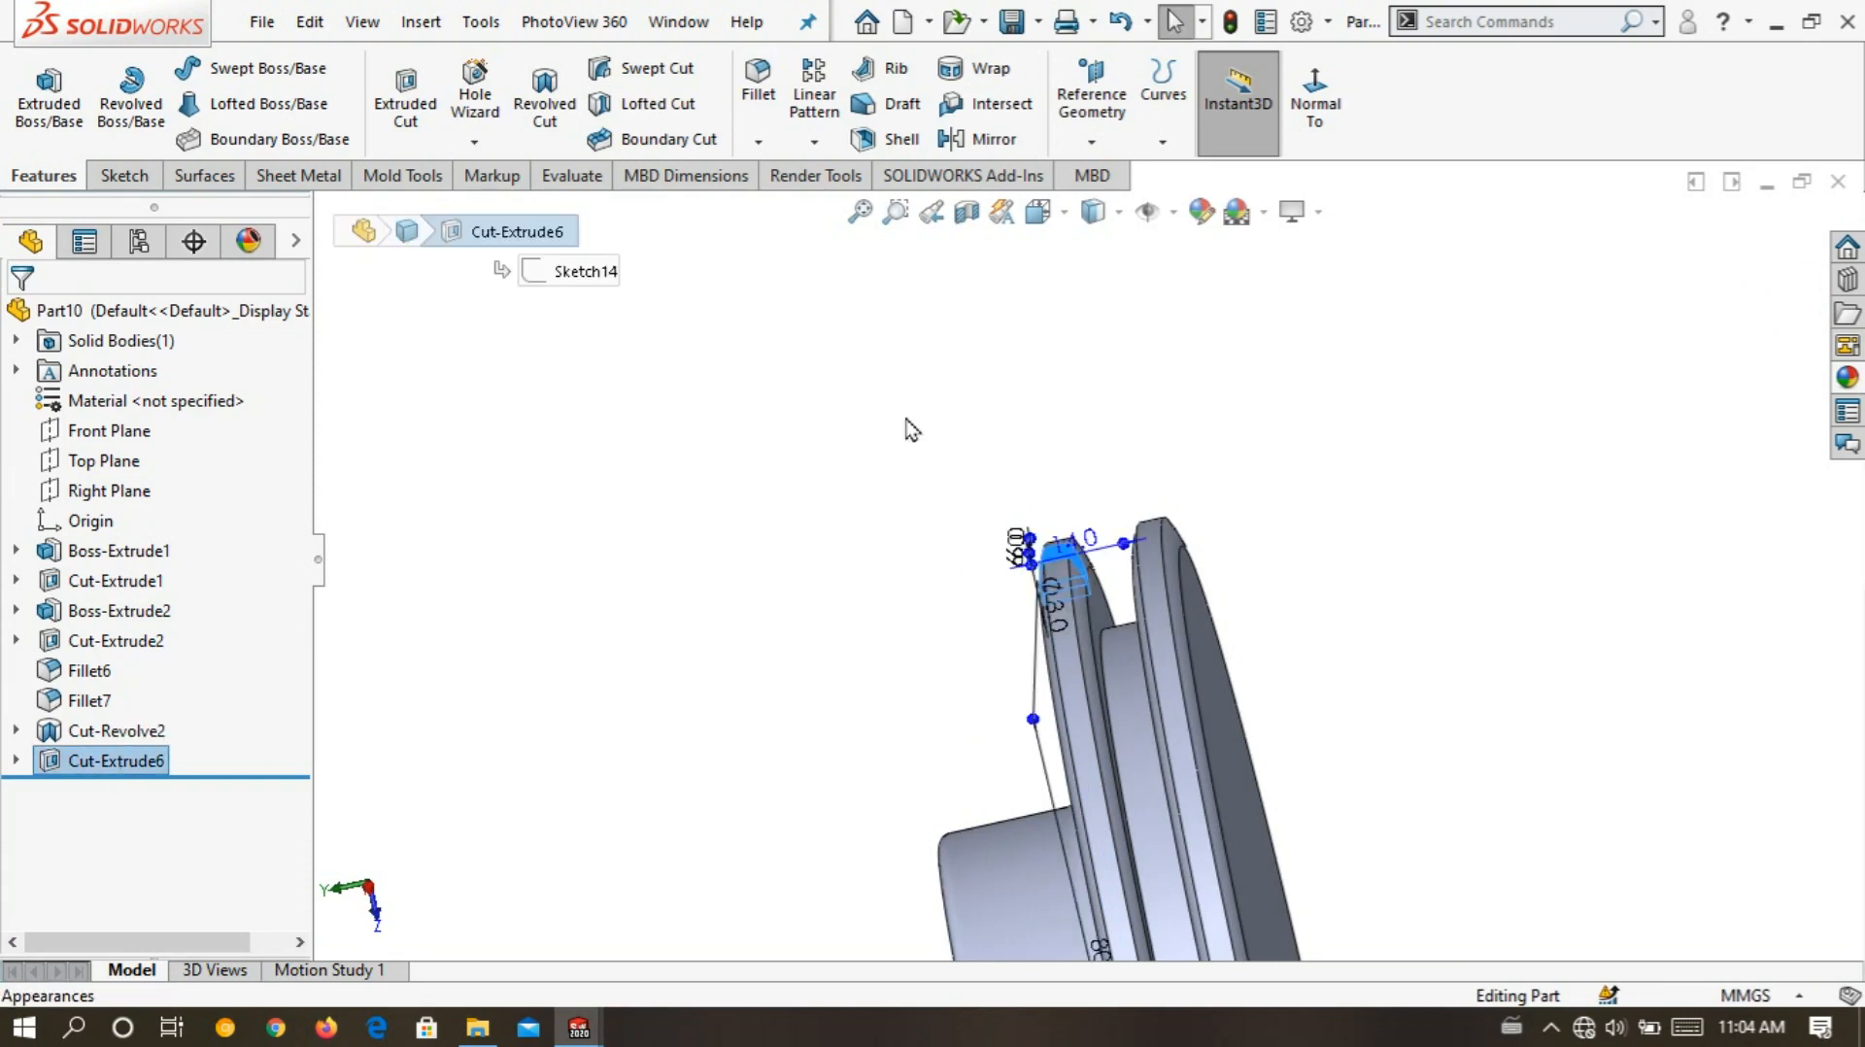
- Circular-pattern the tooth-gap cut around the boss's circular edge with 40 equally spaced instances over 360°
{"action": "left_click", "coordinate": [814, 143]}
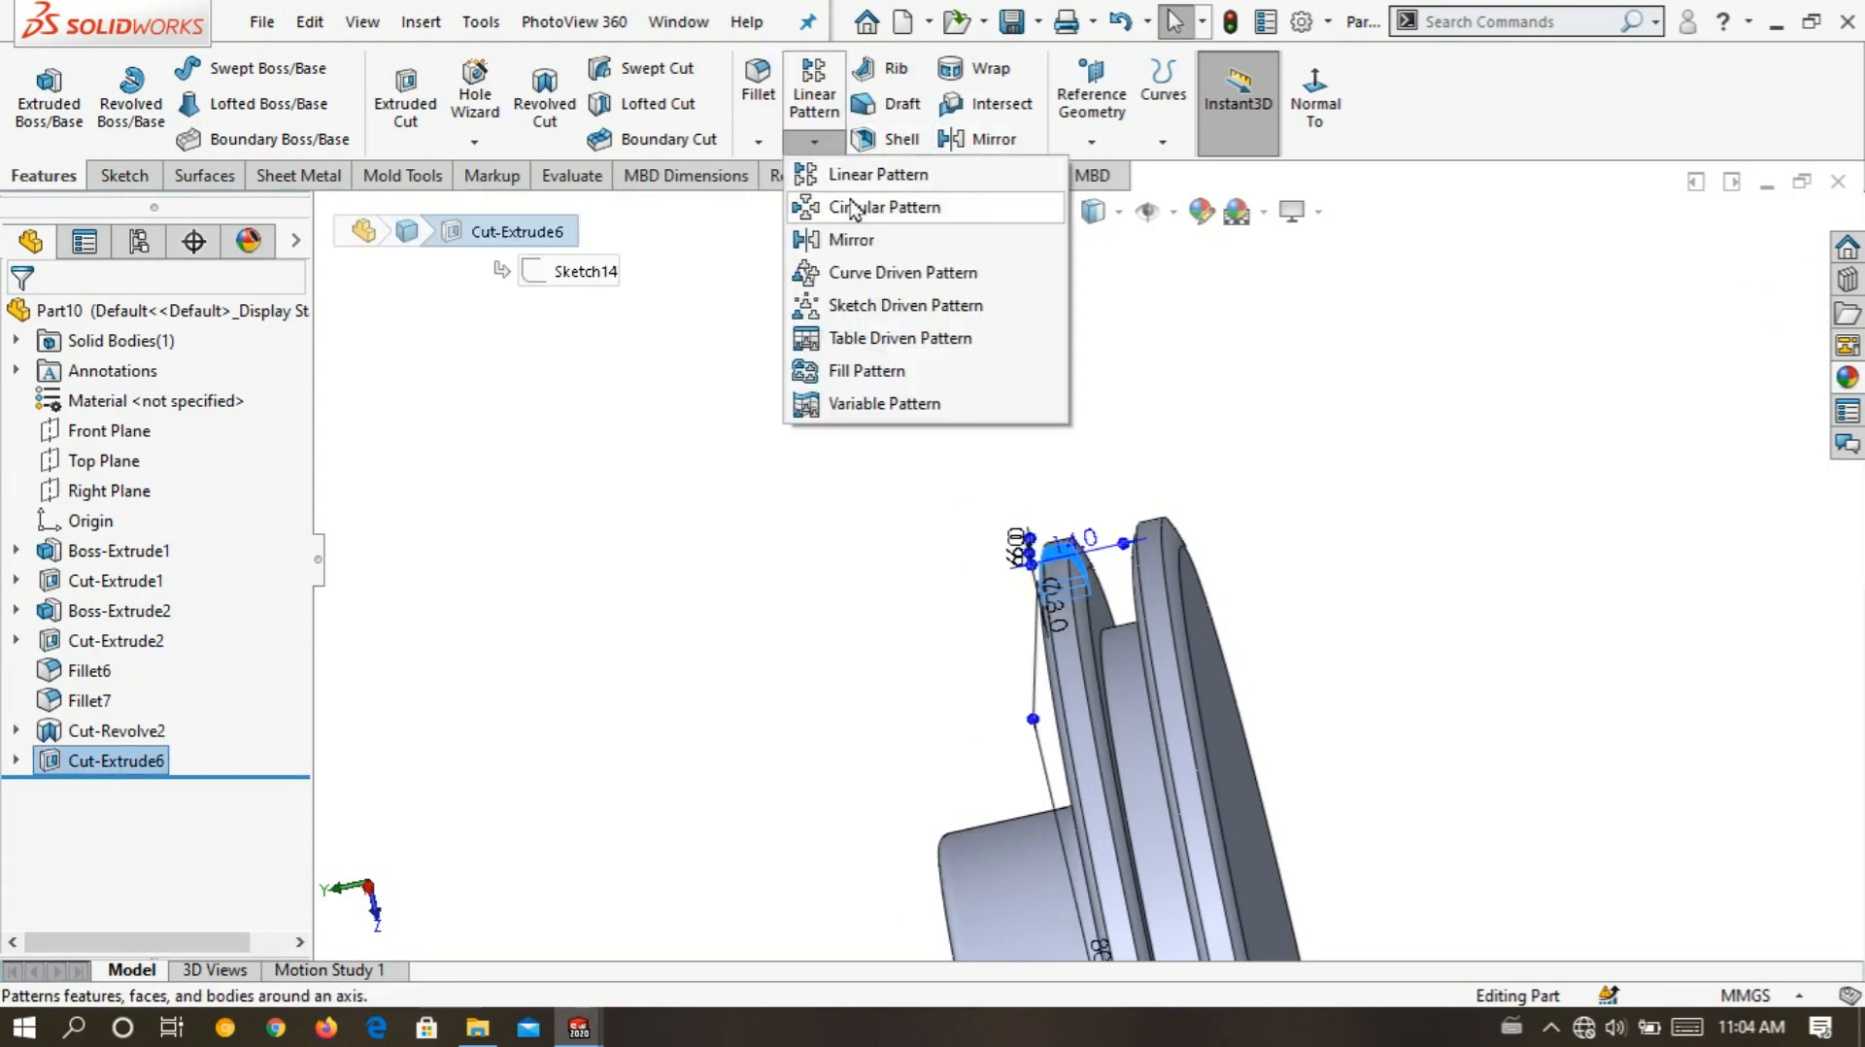
{"action": "left_click", "coordinate": [852, 207]}
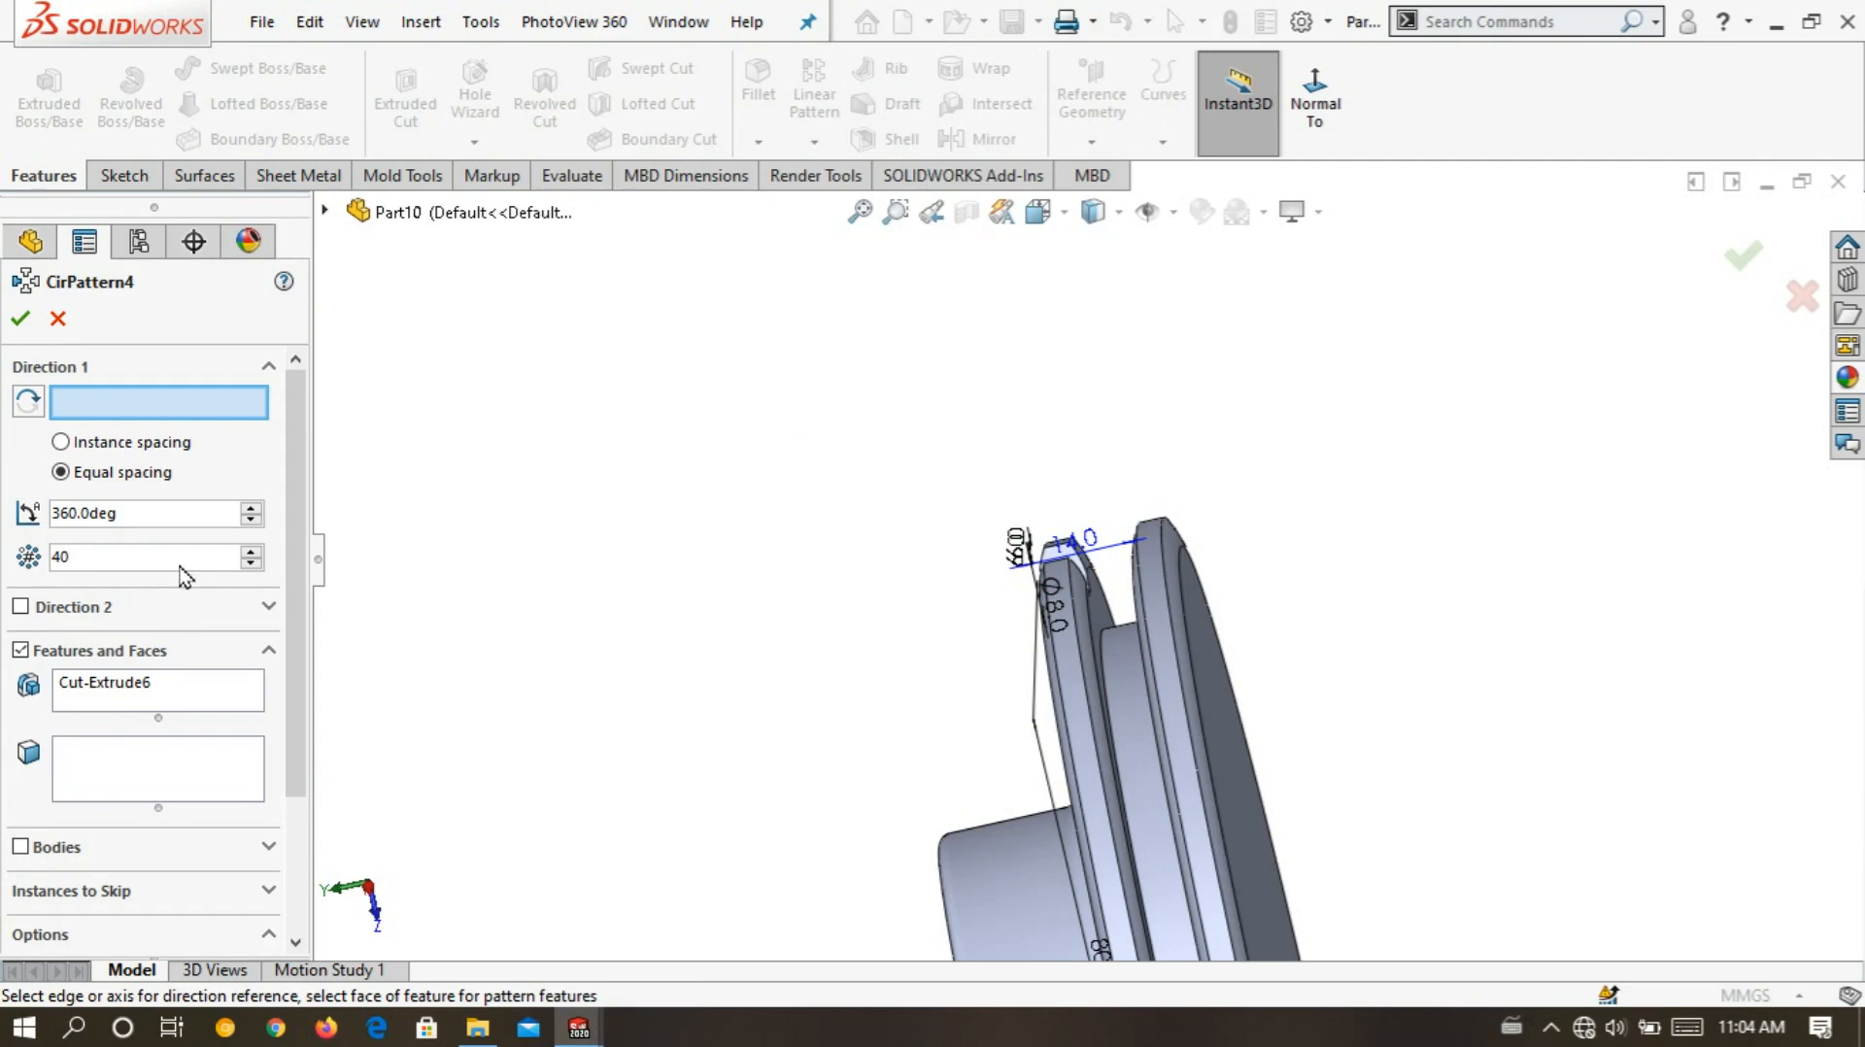
{"action": "scroll", "coordinate": [758, 511], "scroll_direction": "up", "scroll_amount": 2}
{"action": "scroll", "coordinate": [924, 854], "scroll_direction": "down", "scroll_amount": 2}
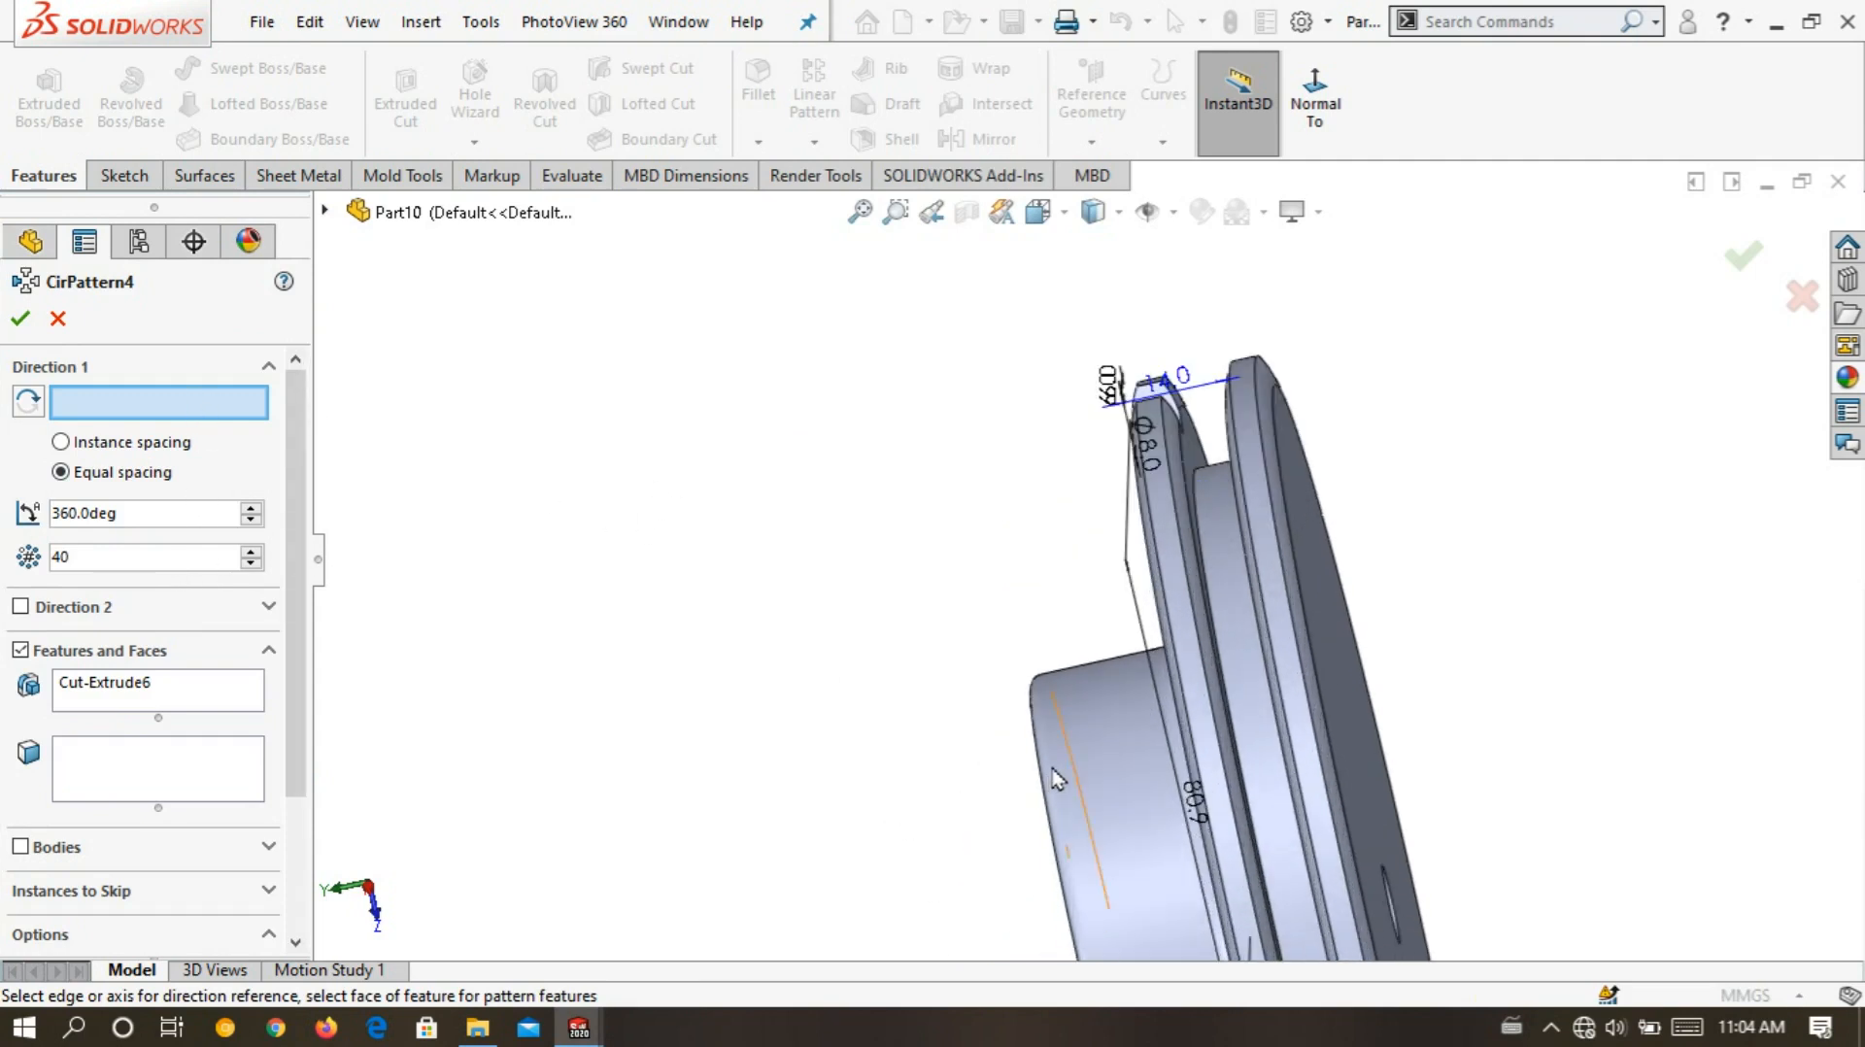
{"action": "left_click", "coordinate": [1044, 770]}
{"action": "middle_click_drag", "start_coordinate": [625, 609], "coordinate": [572, 481]}
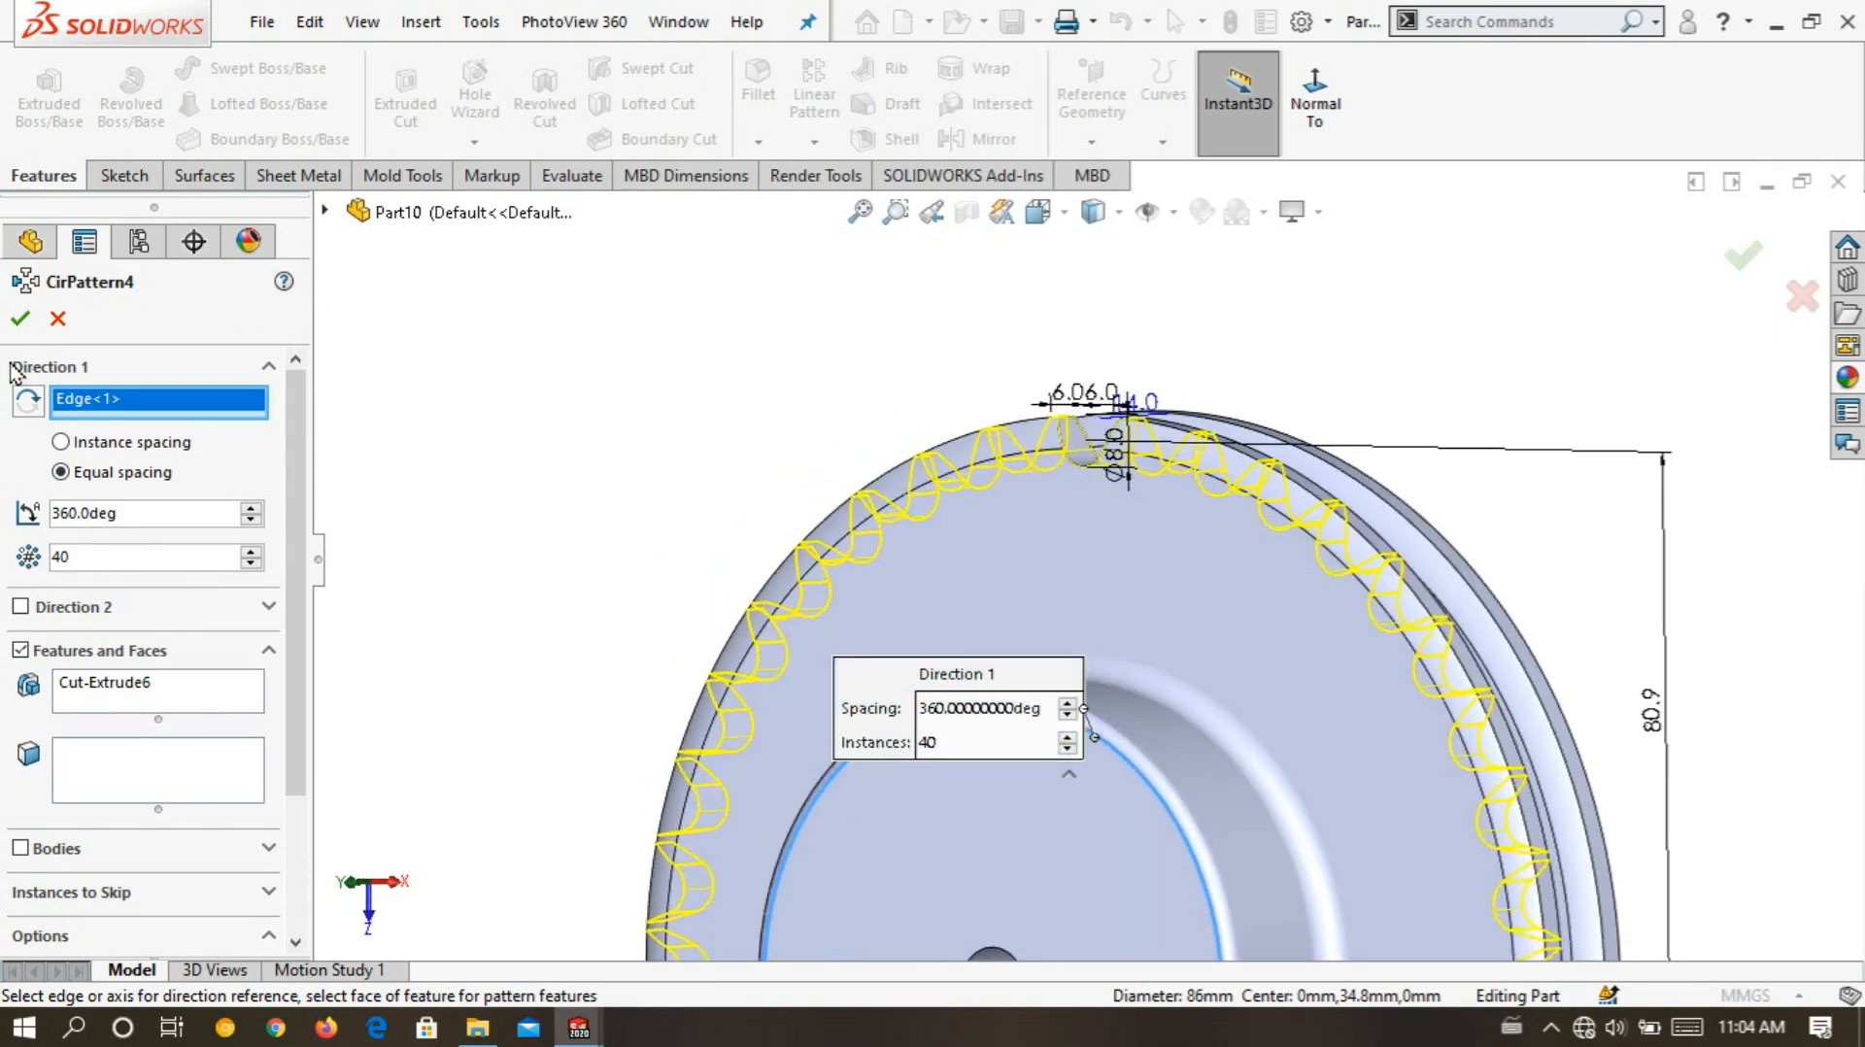
{"action": "key", "text": "Return"}
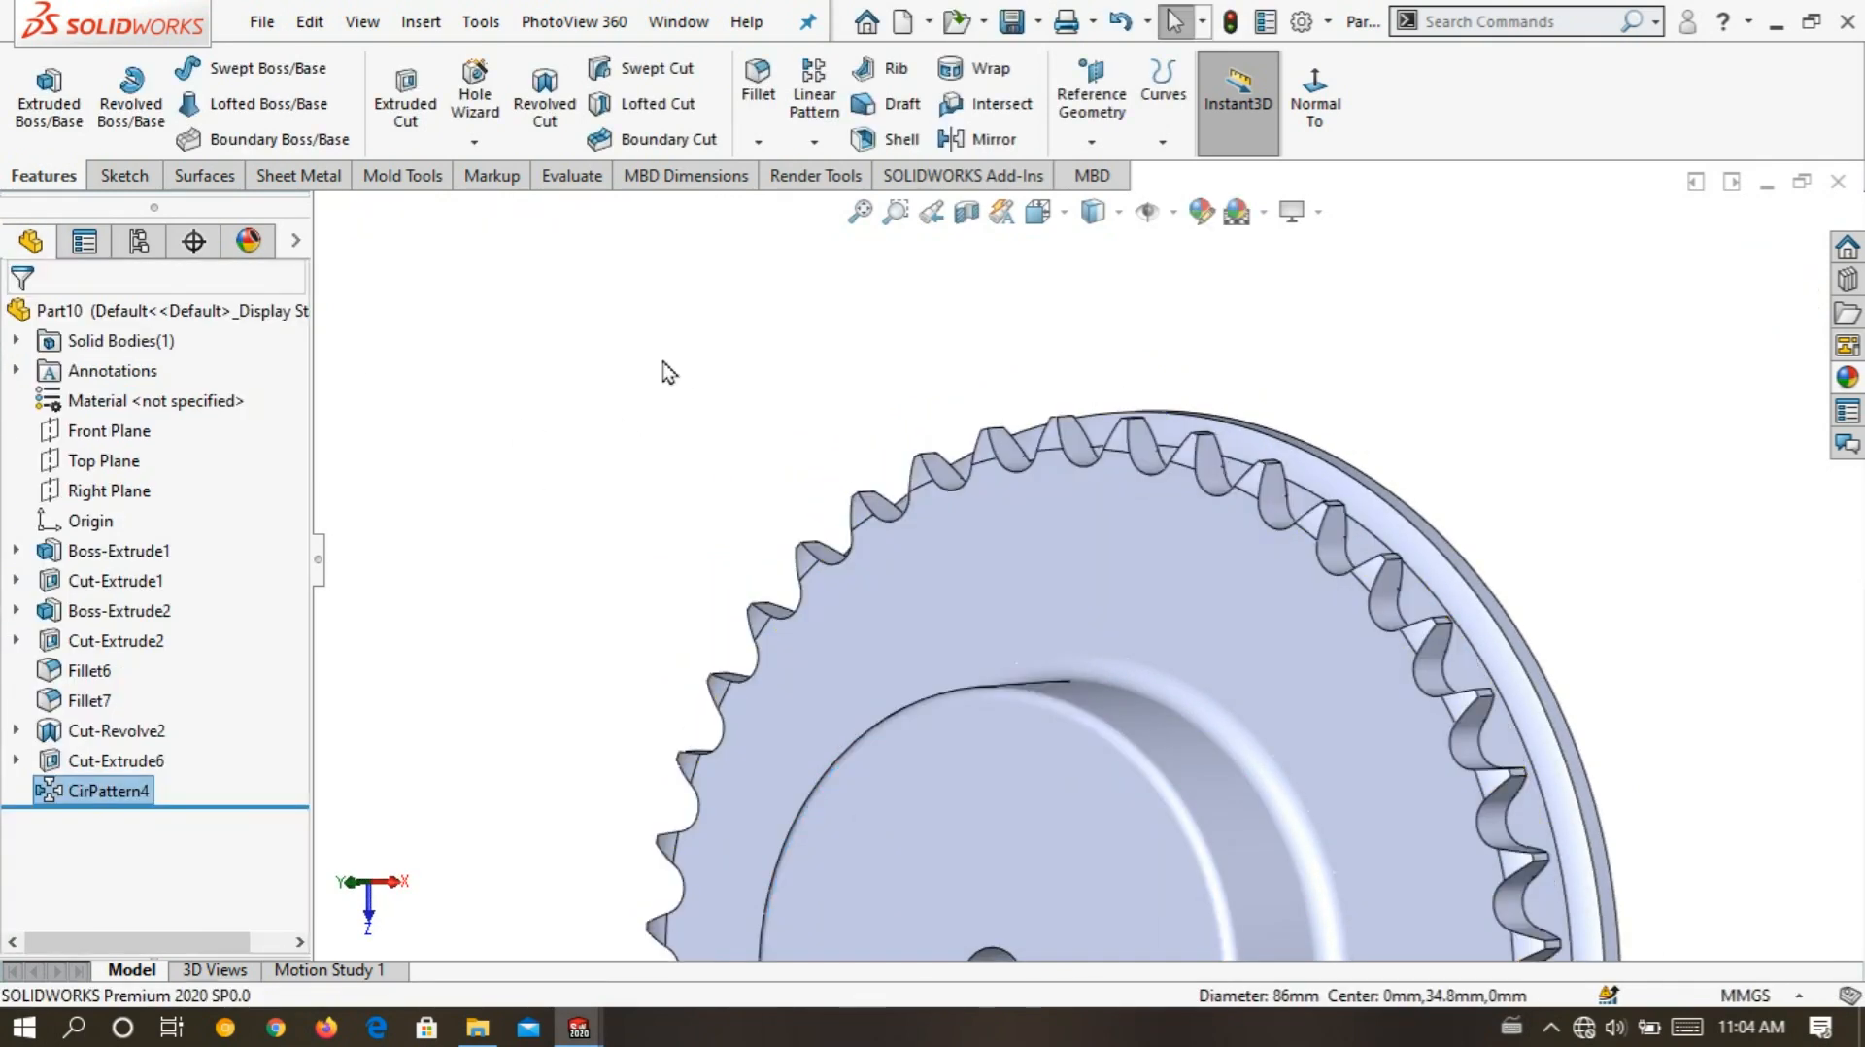
- Mirror the tooth-gap cut and its circular pattern about the Top Plane onto the second flange
{"action": "middle_click_drag", "start_coordinate": [900, 431], "coordinate": [825, 544]}
{"action": "middle_click_drag", "start_coordinate": [1137, 462], "coordinate": [524, 505]}
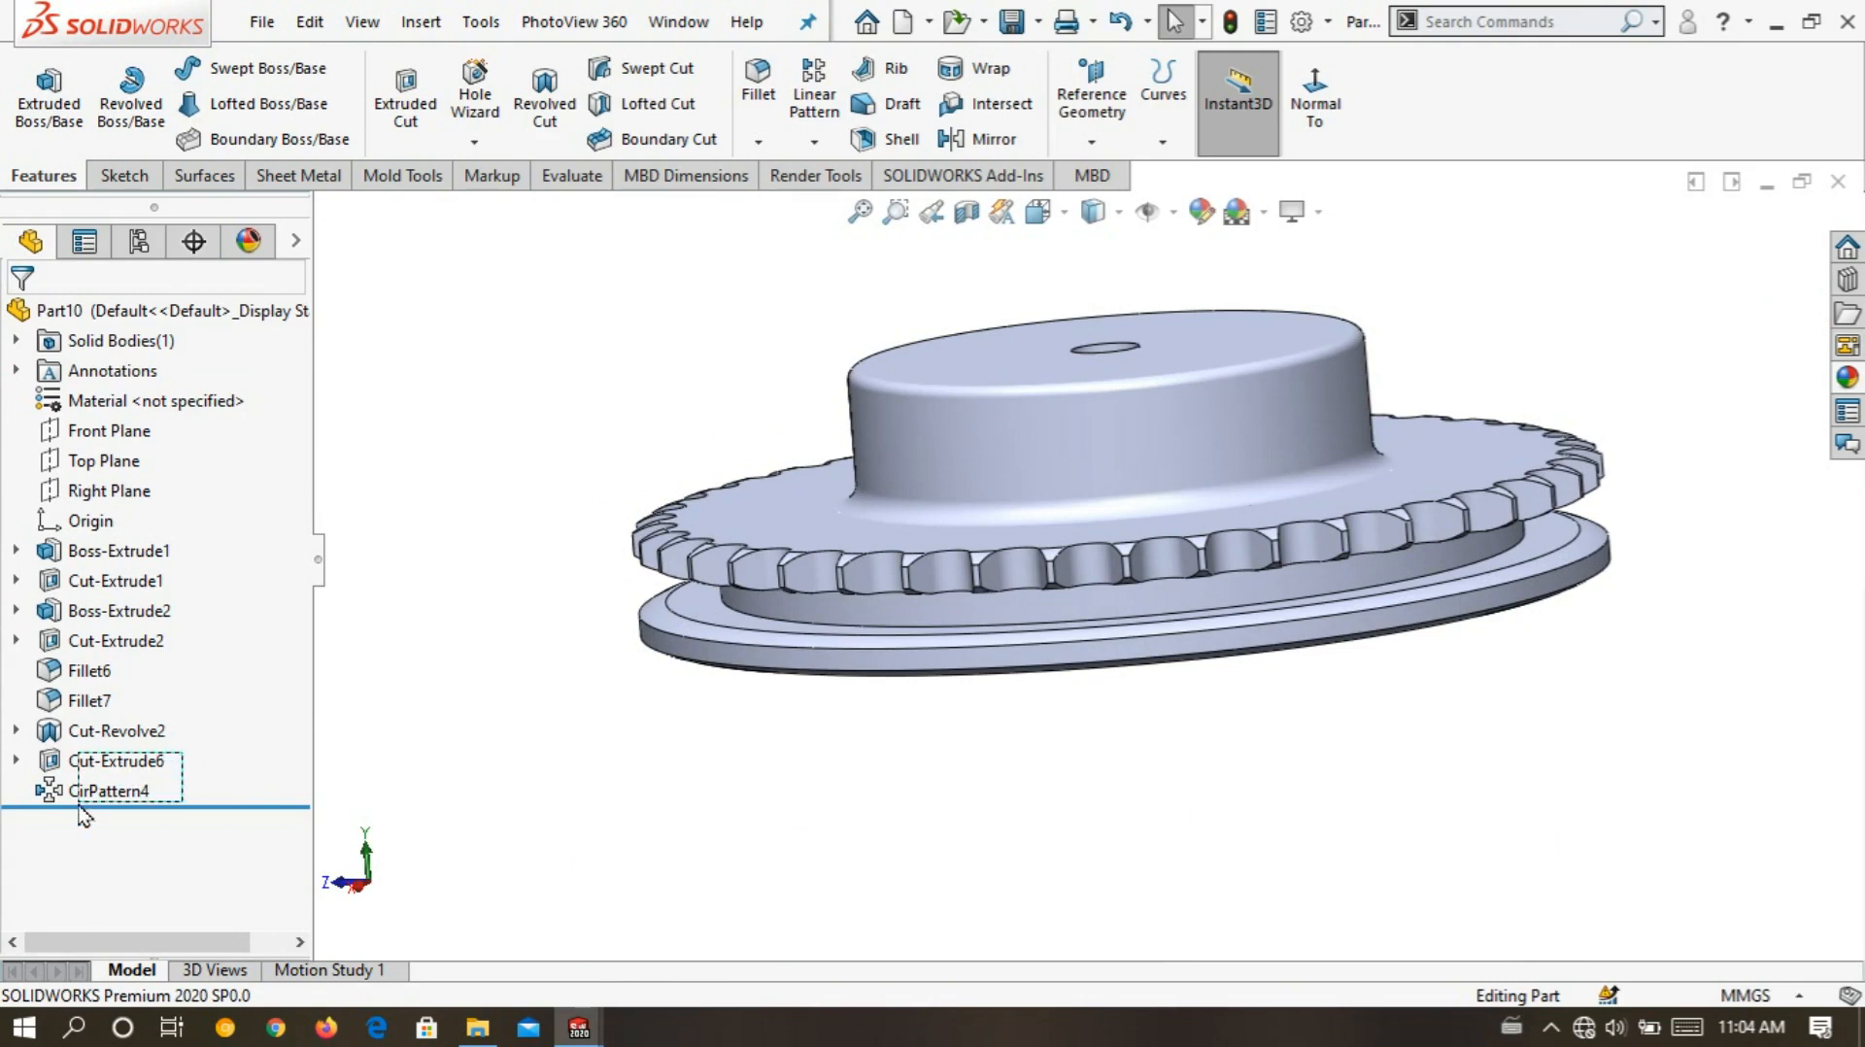
{"action": "left_click_drag", "start_coordinate": [79, 805], "coordinate": [77, 803]}
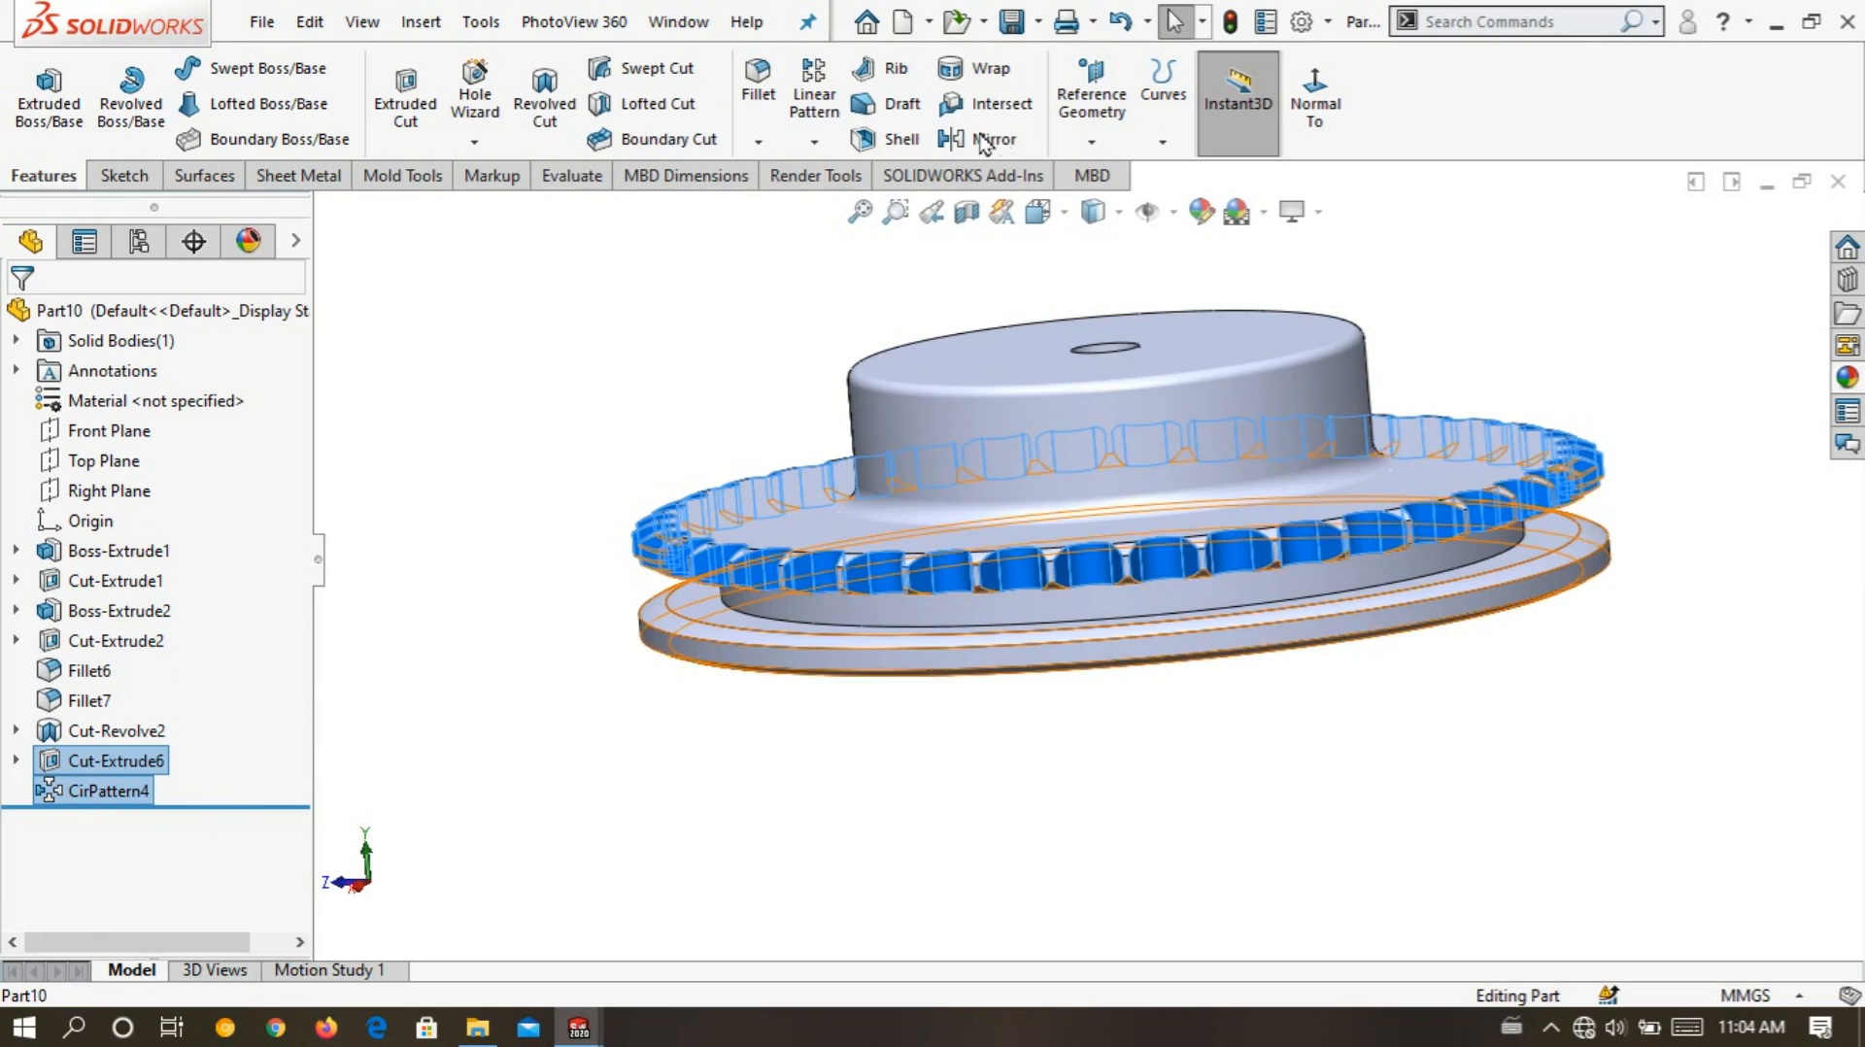
{"action": "left_click", "coordinate": [984, 143]}
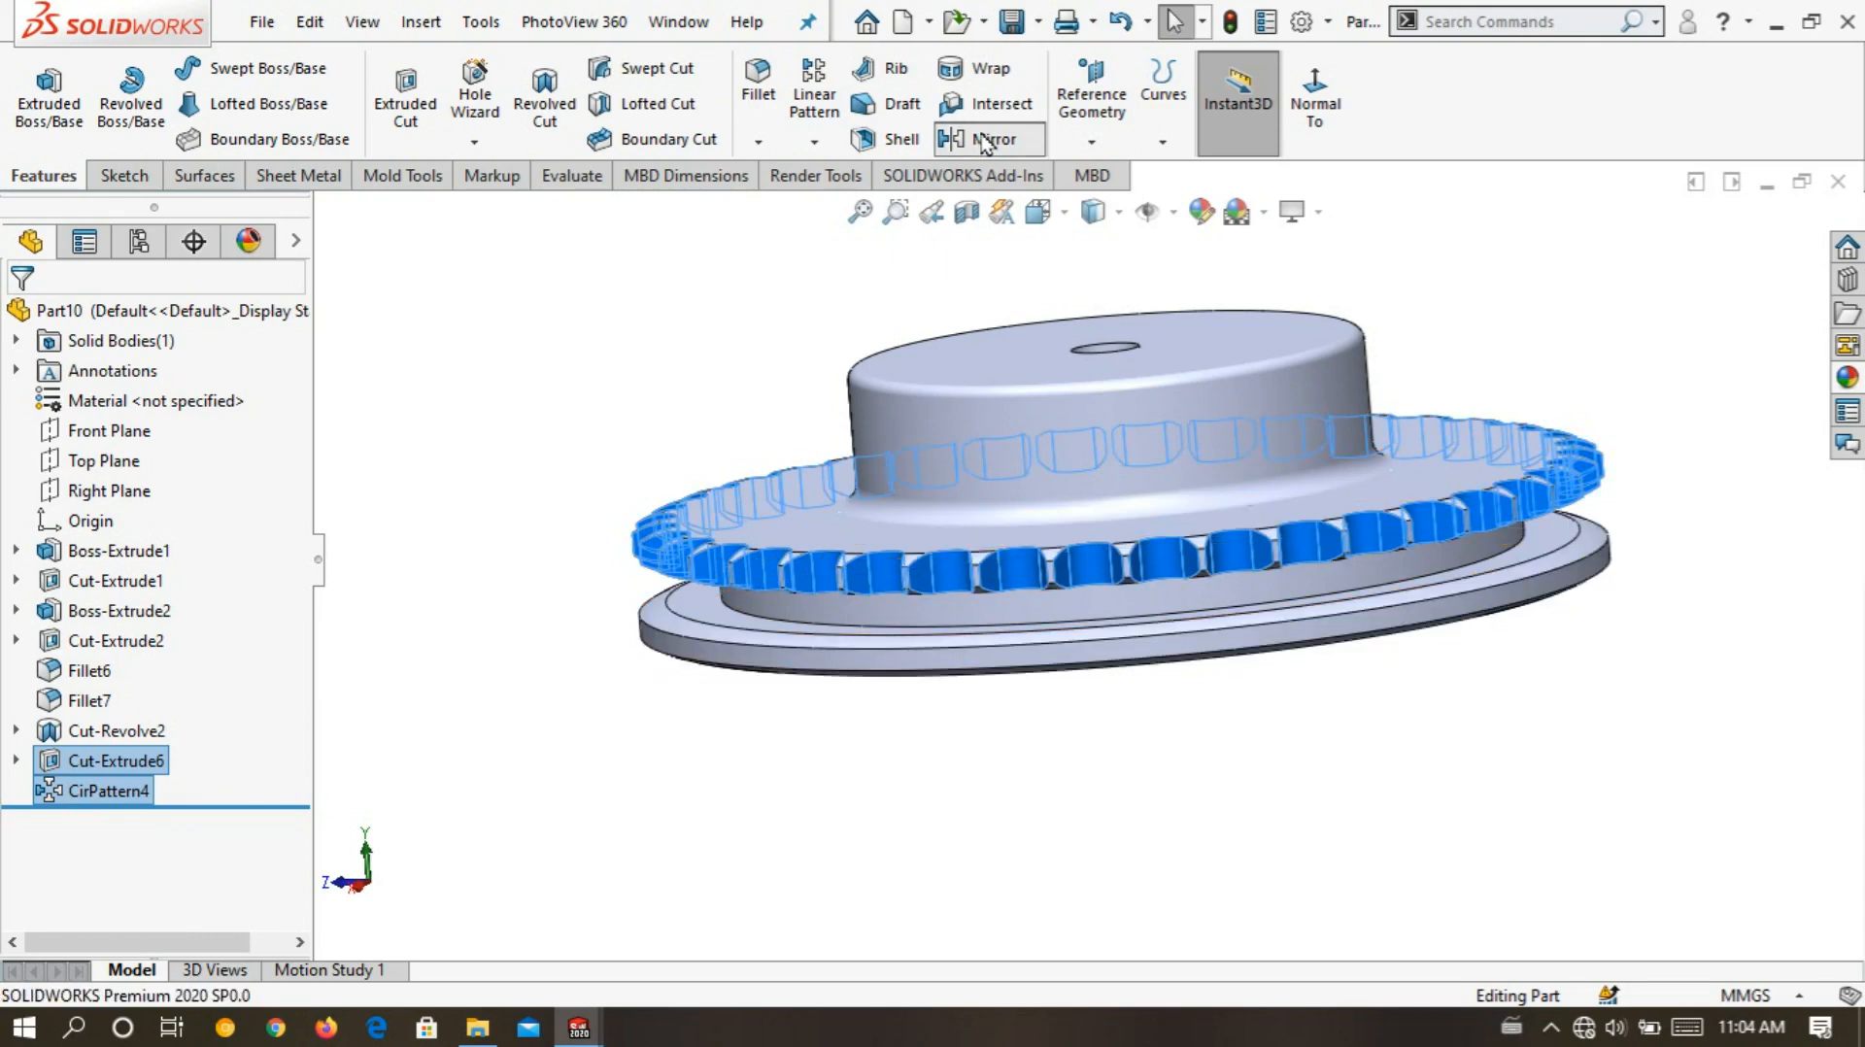
{"action": "scroll", "coordinate": [457, 390], "scroll_direction": "up", "scroll_amount": 1}
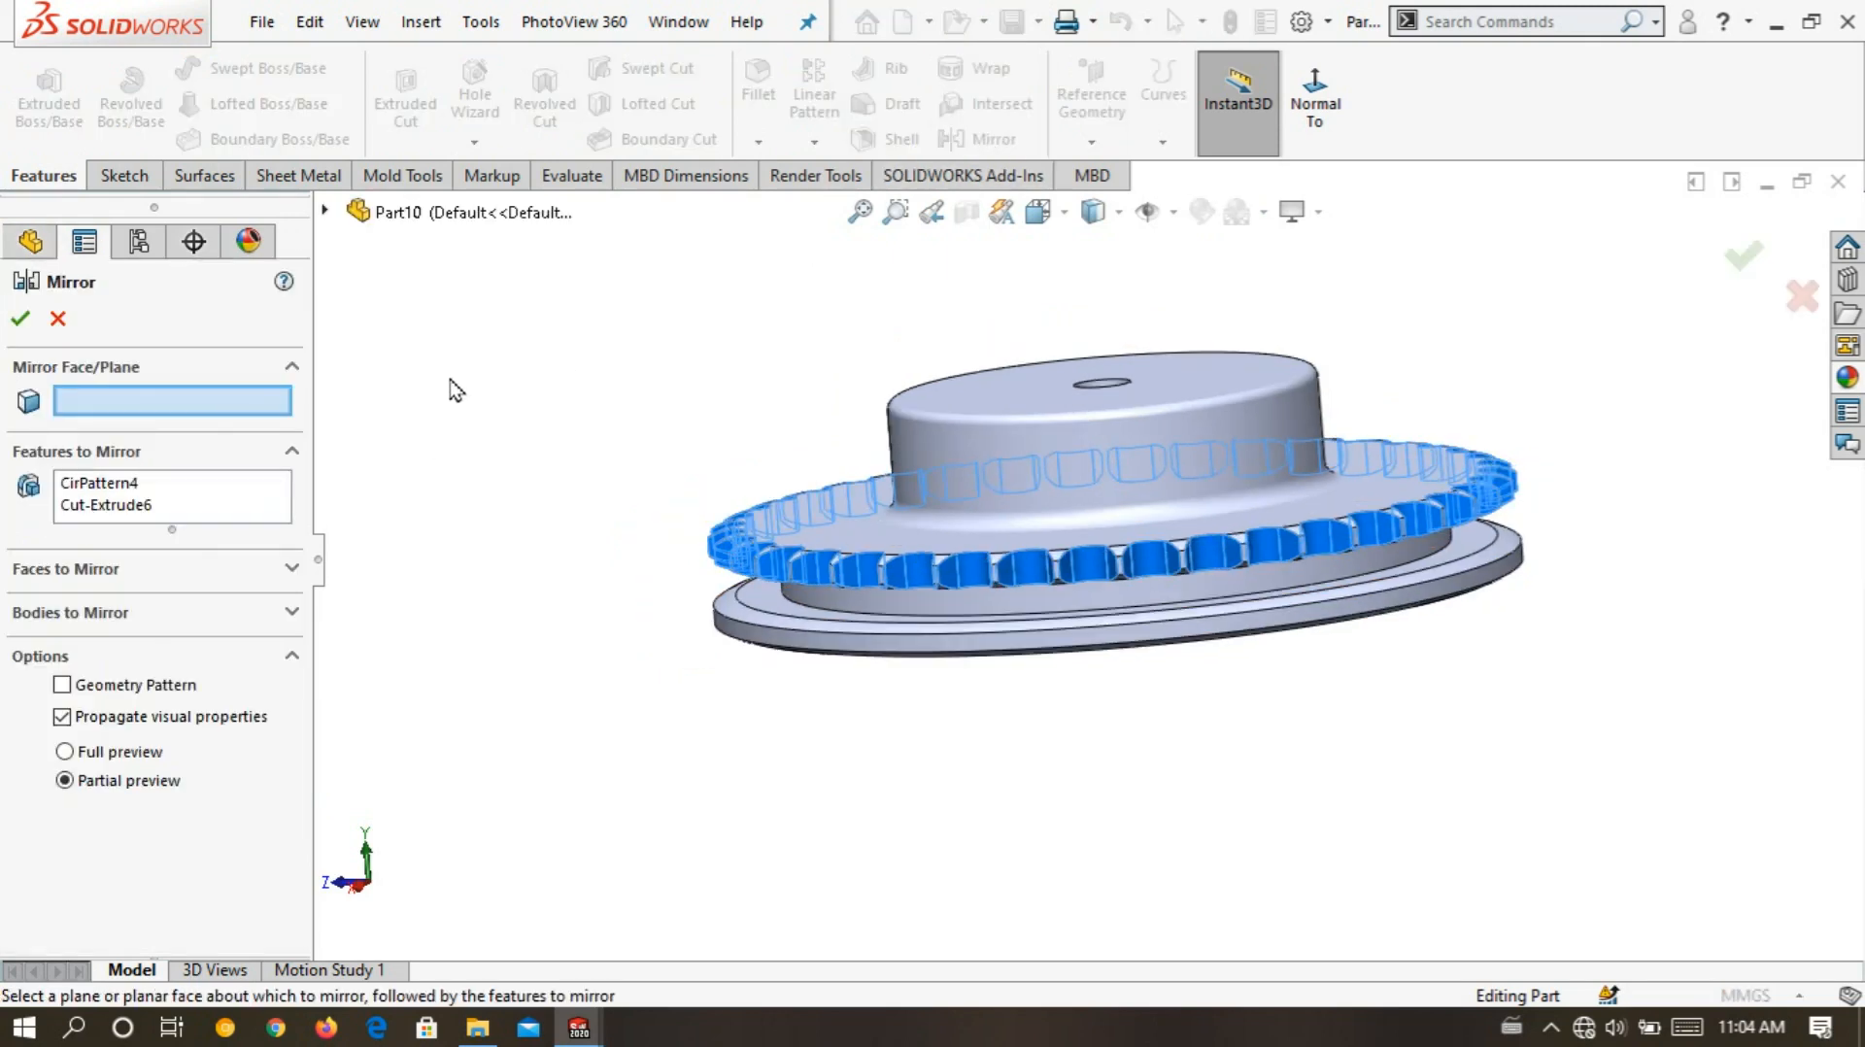
{"action": "left_click", "coordinate": [327, 211]}
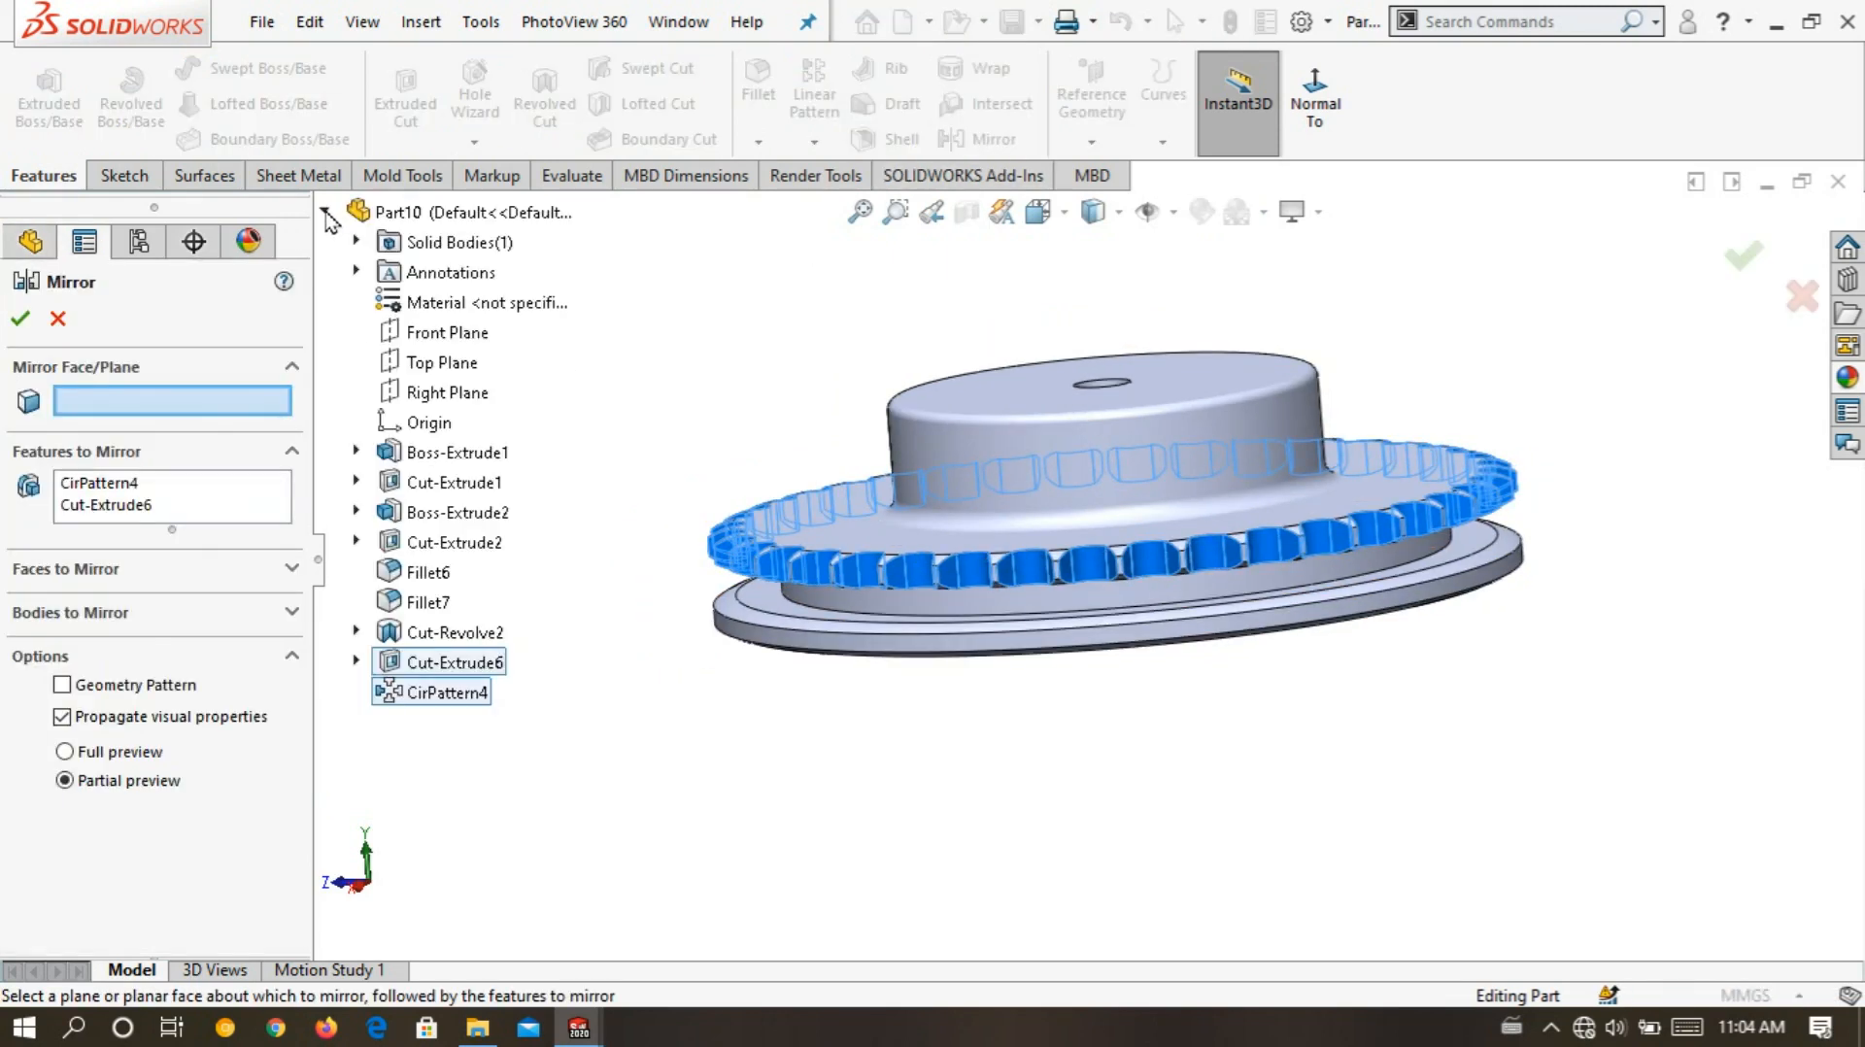
{"action": "left_click", "coordinate": [430, 365]}
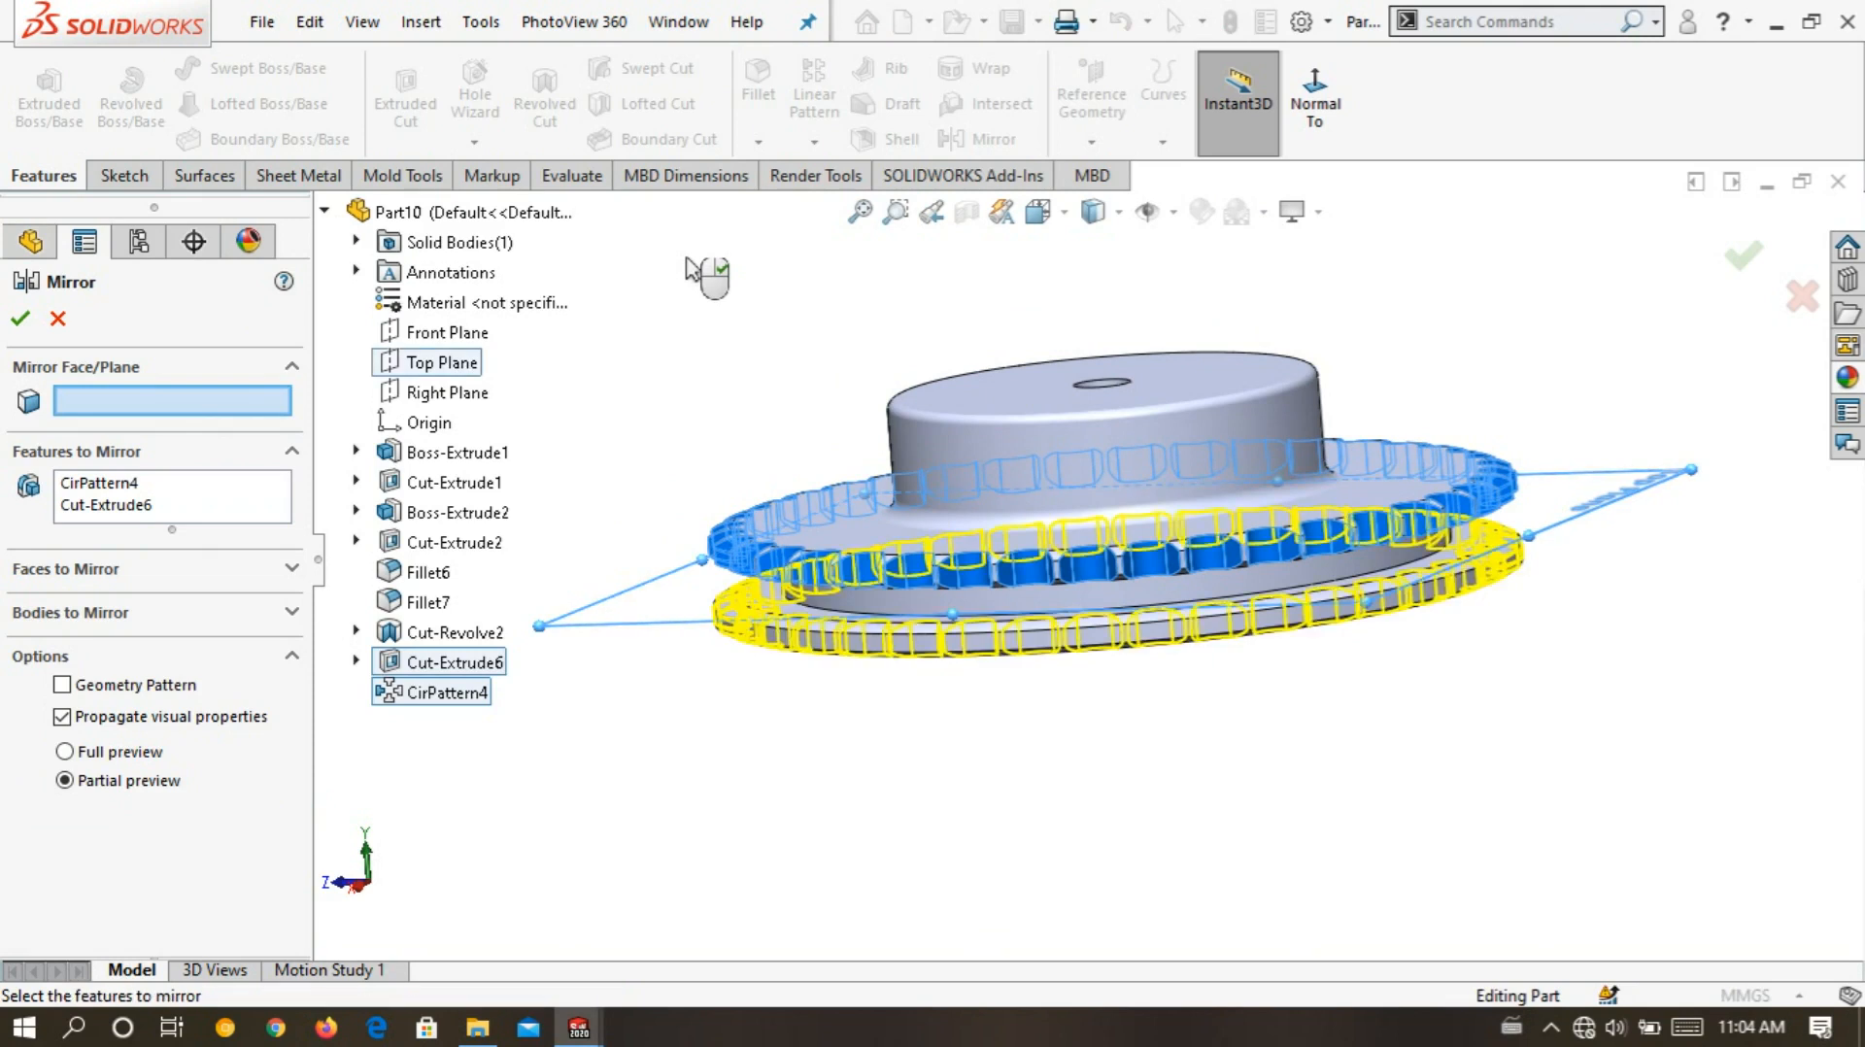
{"action": "middle_click_drag", "start_coordinate": [782, 408], "coordinate": [795, 372]}
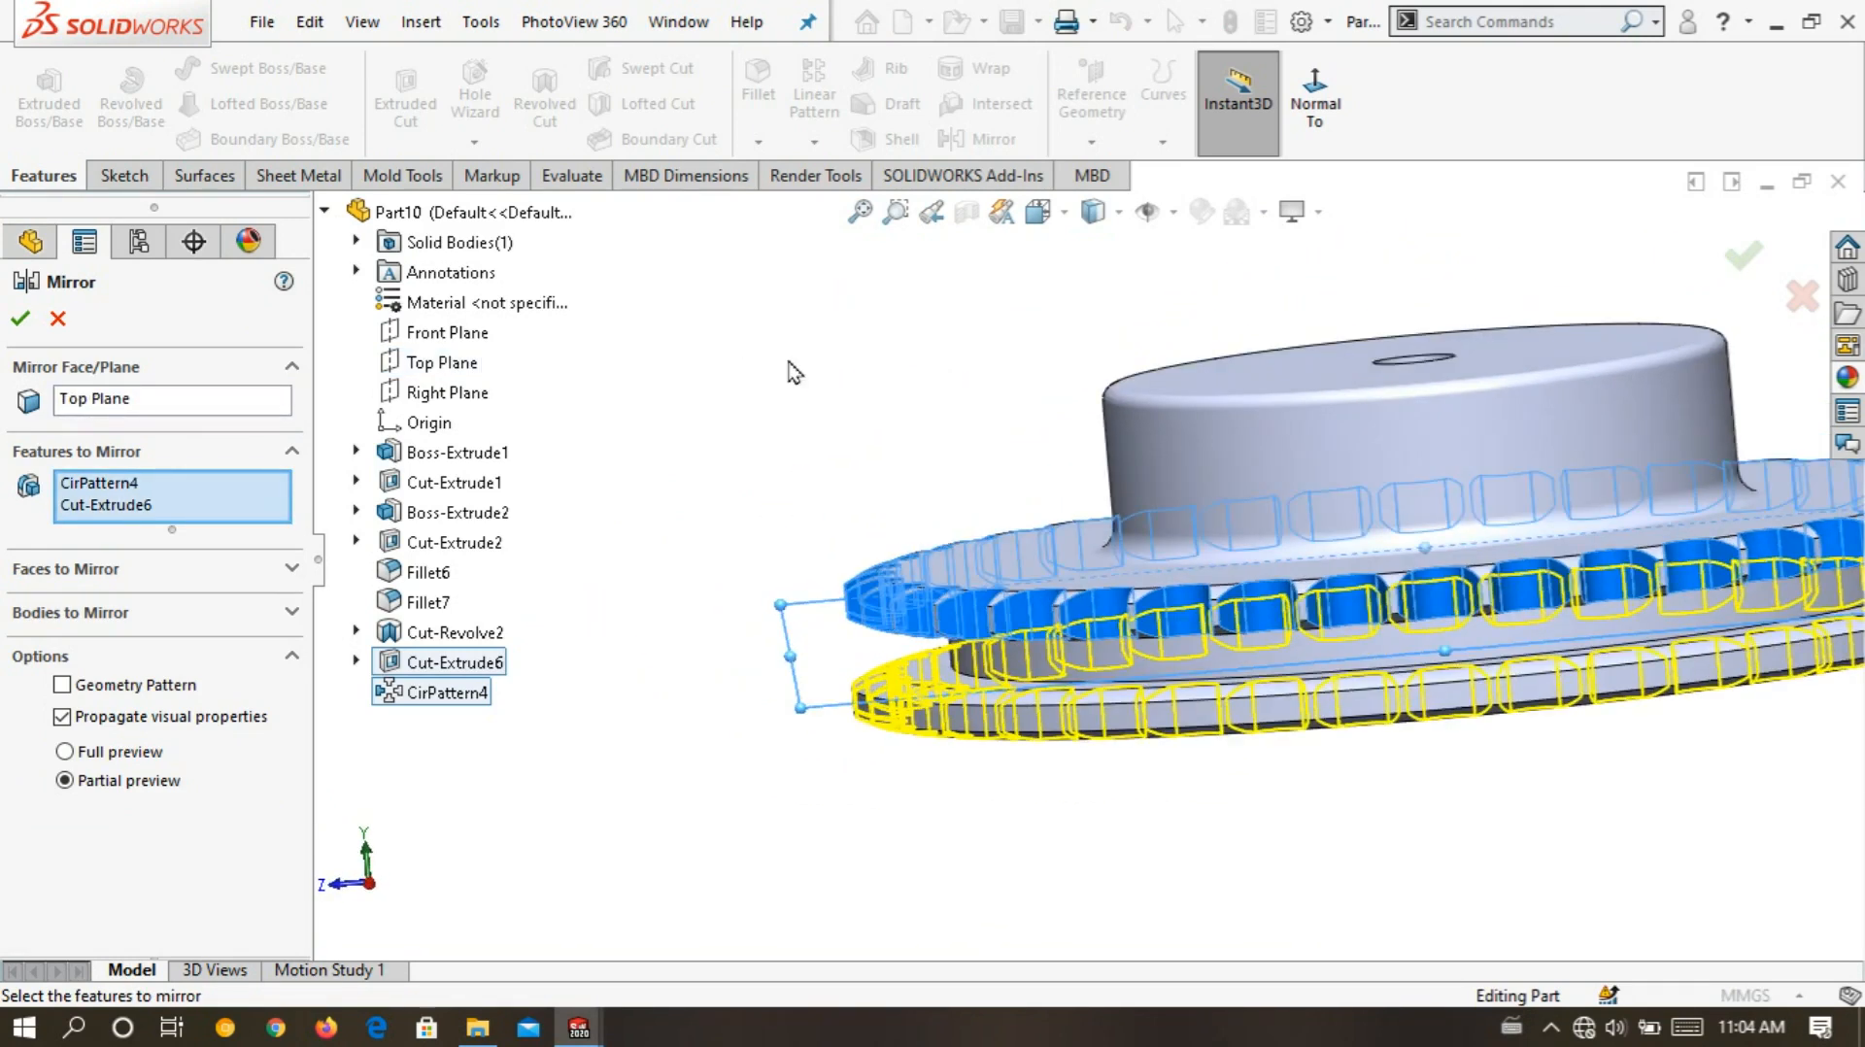
{"action": "left_click", "coordinate": [19, 320]}
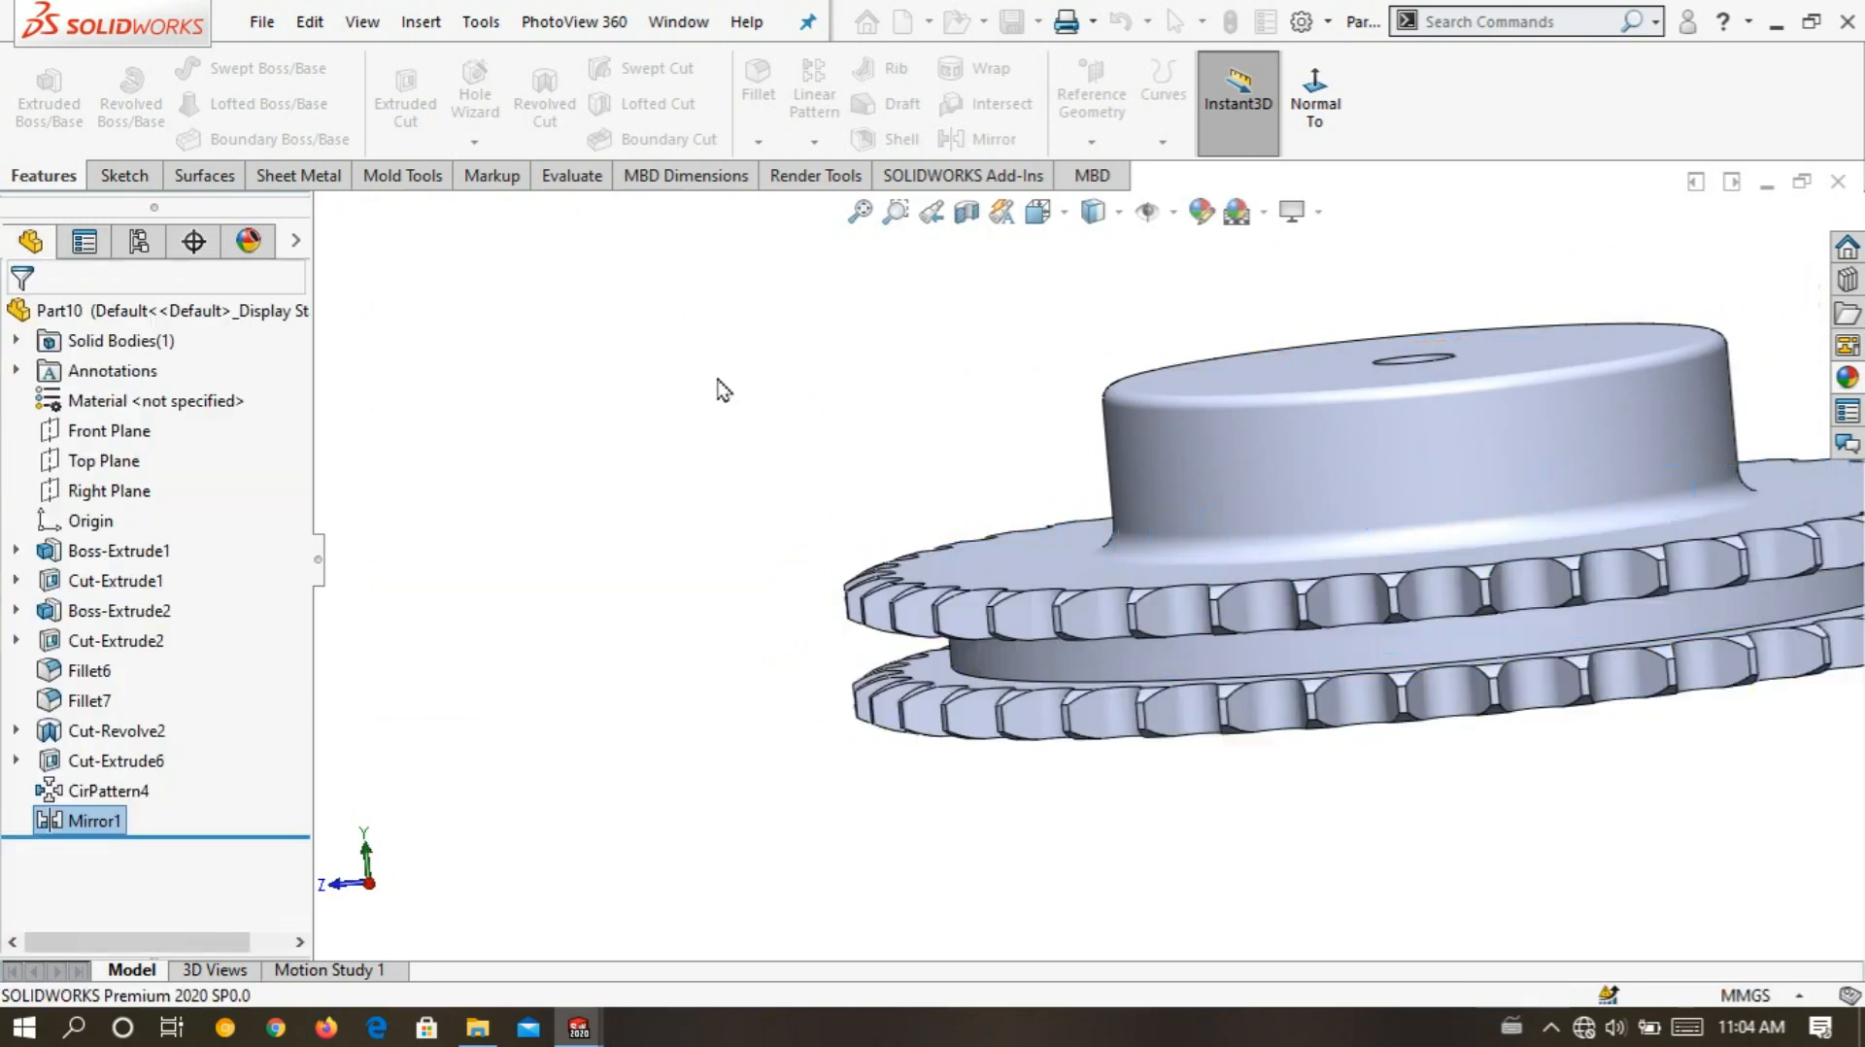
- Examine the finished double sprocket from several sides, checking the teeth on both flanges, the boss and the hole
{"action": "scroll", "coordinate": [904, 537], "scroll_direction": "up", "scroll_amount": 2}
{"action": "scroll", "coordinate": [901, 537], "scroll_direction": "down", "scroll_amount": 3}
{"action": "middle_click_drag", "start_coordinate": [803, 400], "coordinate": [835, 553]}
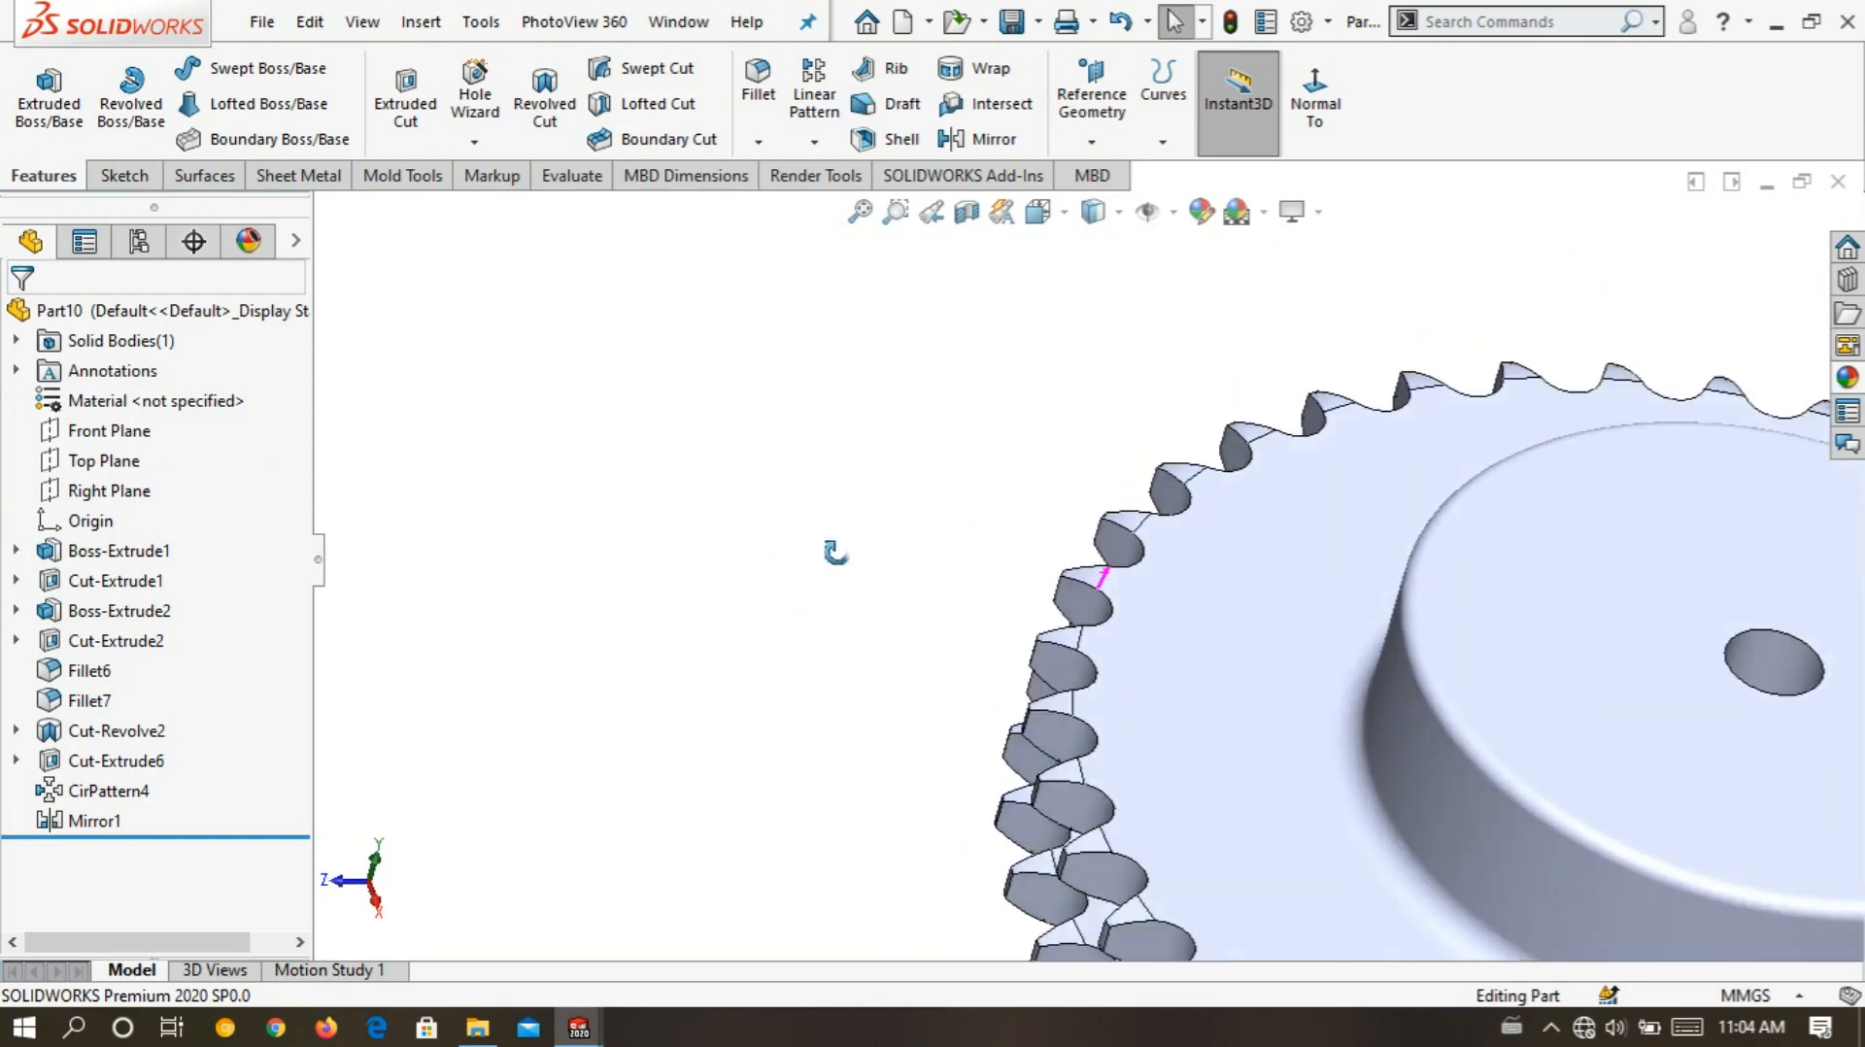
{"action": "scroll", "coordinate": [894, 515], "scroll_direction": "up", "scroll_amount": 3}
{"action": "scroll", "coordinate": [1070, 640], "scroll_direction": "down", "scroll_amount": 8}
{"action": "middle_click_drag", "start_coordinate": [845, 692], "coordinate": [1389, 530]}
{"action": "scroll", "coordinate": [894, 335], "scroll_direction": "up", "scroll_amount": 6}
{"action": "scroll", "coordinate": [1389, 530], "scroll_direction": "down", "scroll_amount": 6}
{"action": "middle_click_drag", "start_coordinate": [1263, 466], "coordinate": [971, 651]}
{"action": "scroll", "coordinate": [1372, 446], "scroll_direction": "up", "scroll_amount": 3}
{"action": "scroll", "coordinate": [1373, 447], "scroll_direction": "down", "scroll_amount": 3}
{"action": "middle_click_drag", "start_coordinate": [962, 418], "coordinate": [1308, 405]}
{"action": "scroll", "coordinate": [1308, 404], "scroll_direction": "up", "scroll_amount": 4}
{"action": "middle_click_drag", "start_coordinate": [1277, 595], "coordinate": [1235, 549]}
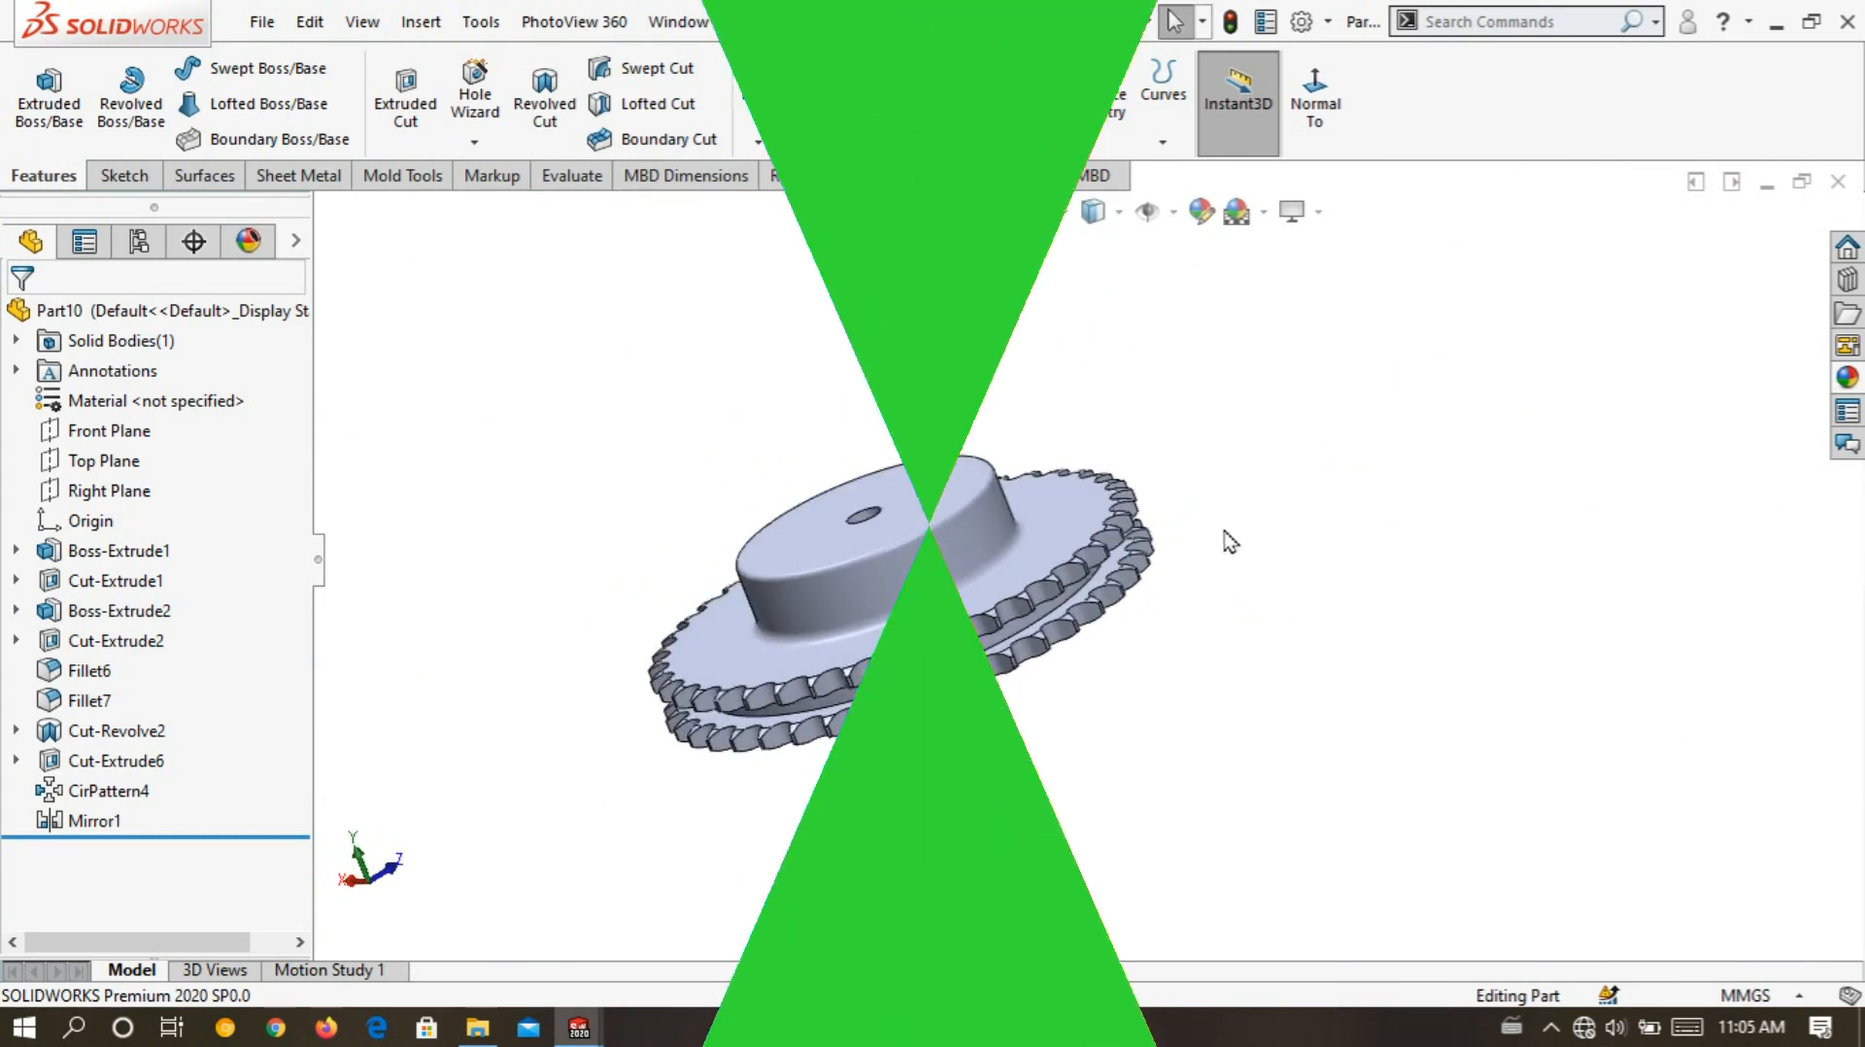